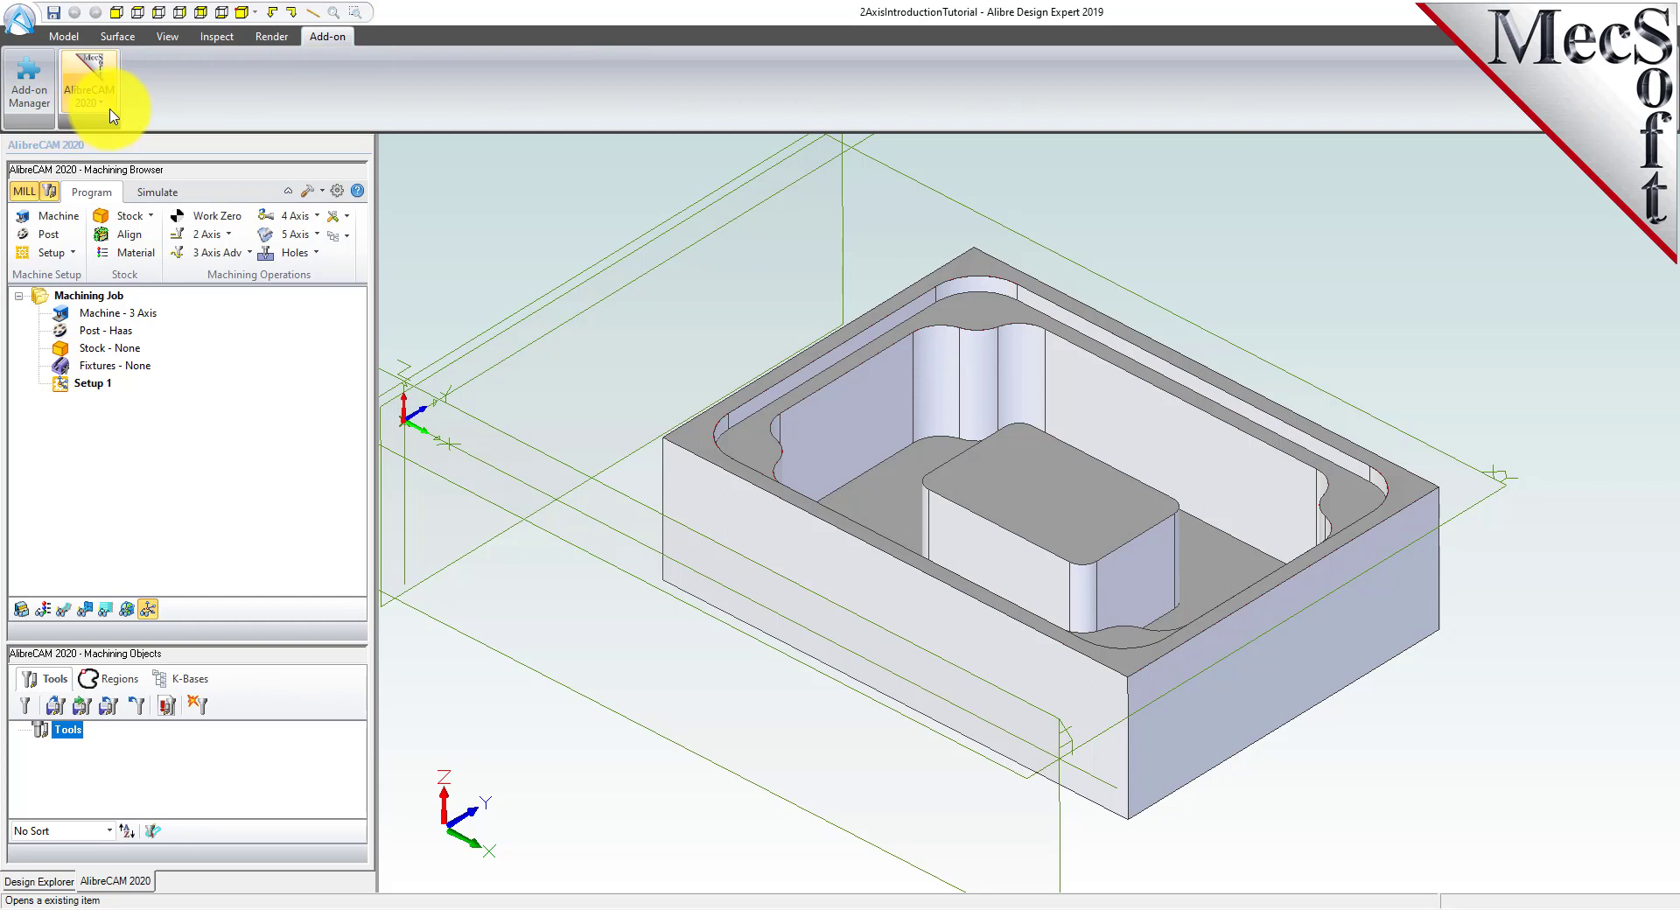
Look over the available AlibreCAM modules and the part's design tree, returning to the machining browser.
left_click(105, 106)
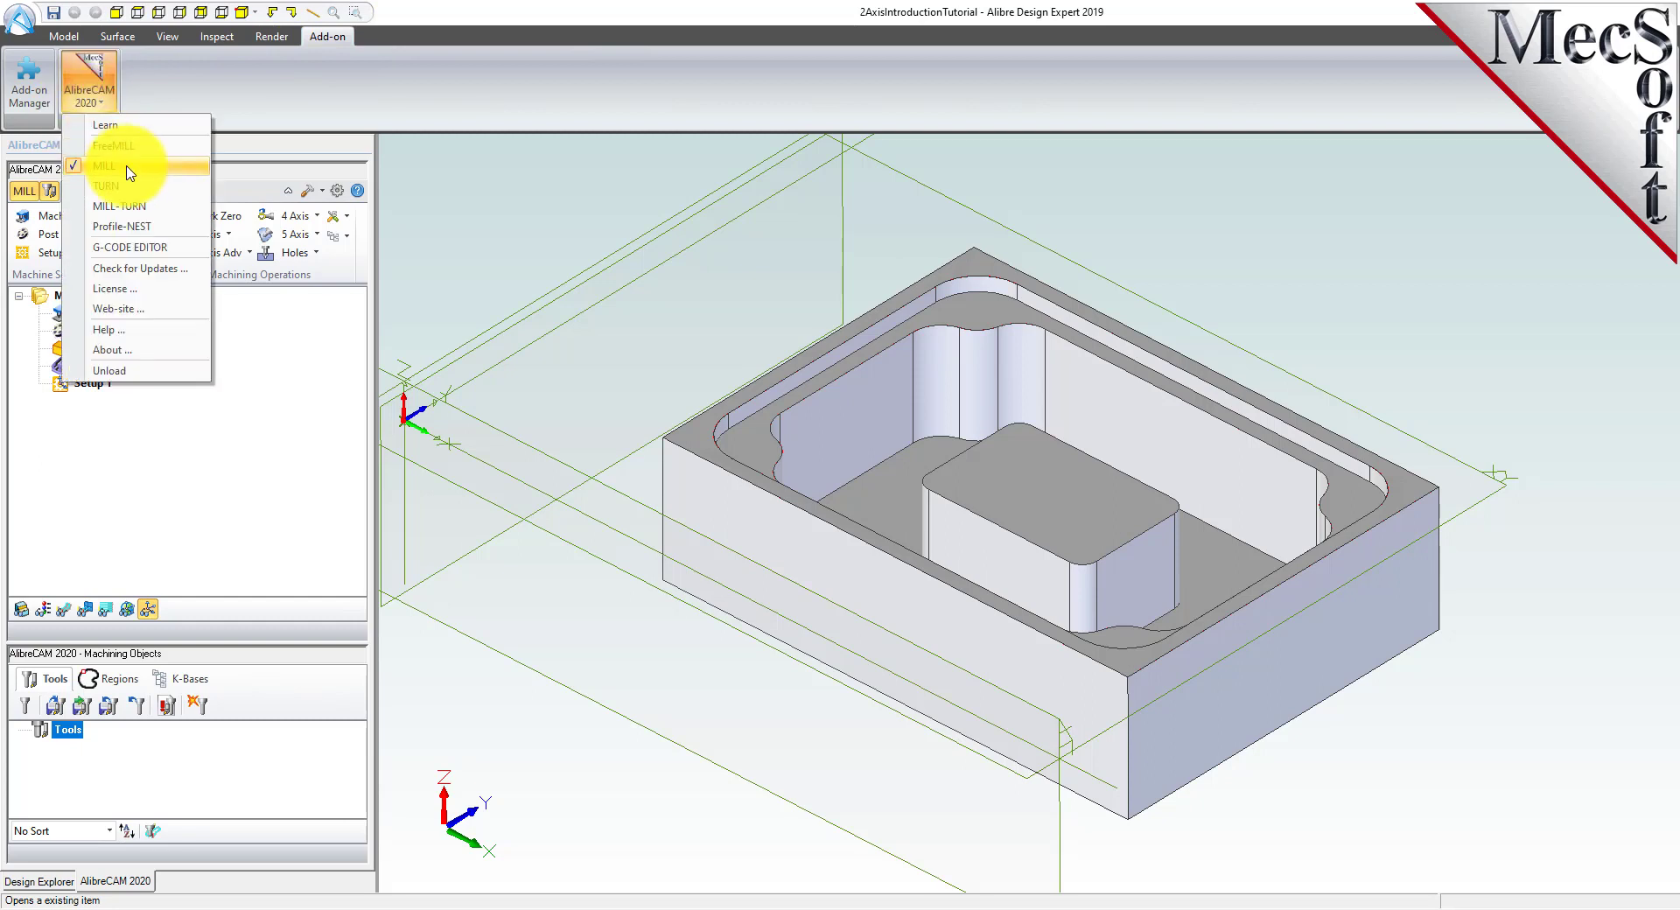
left_click(455, 212)
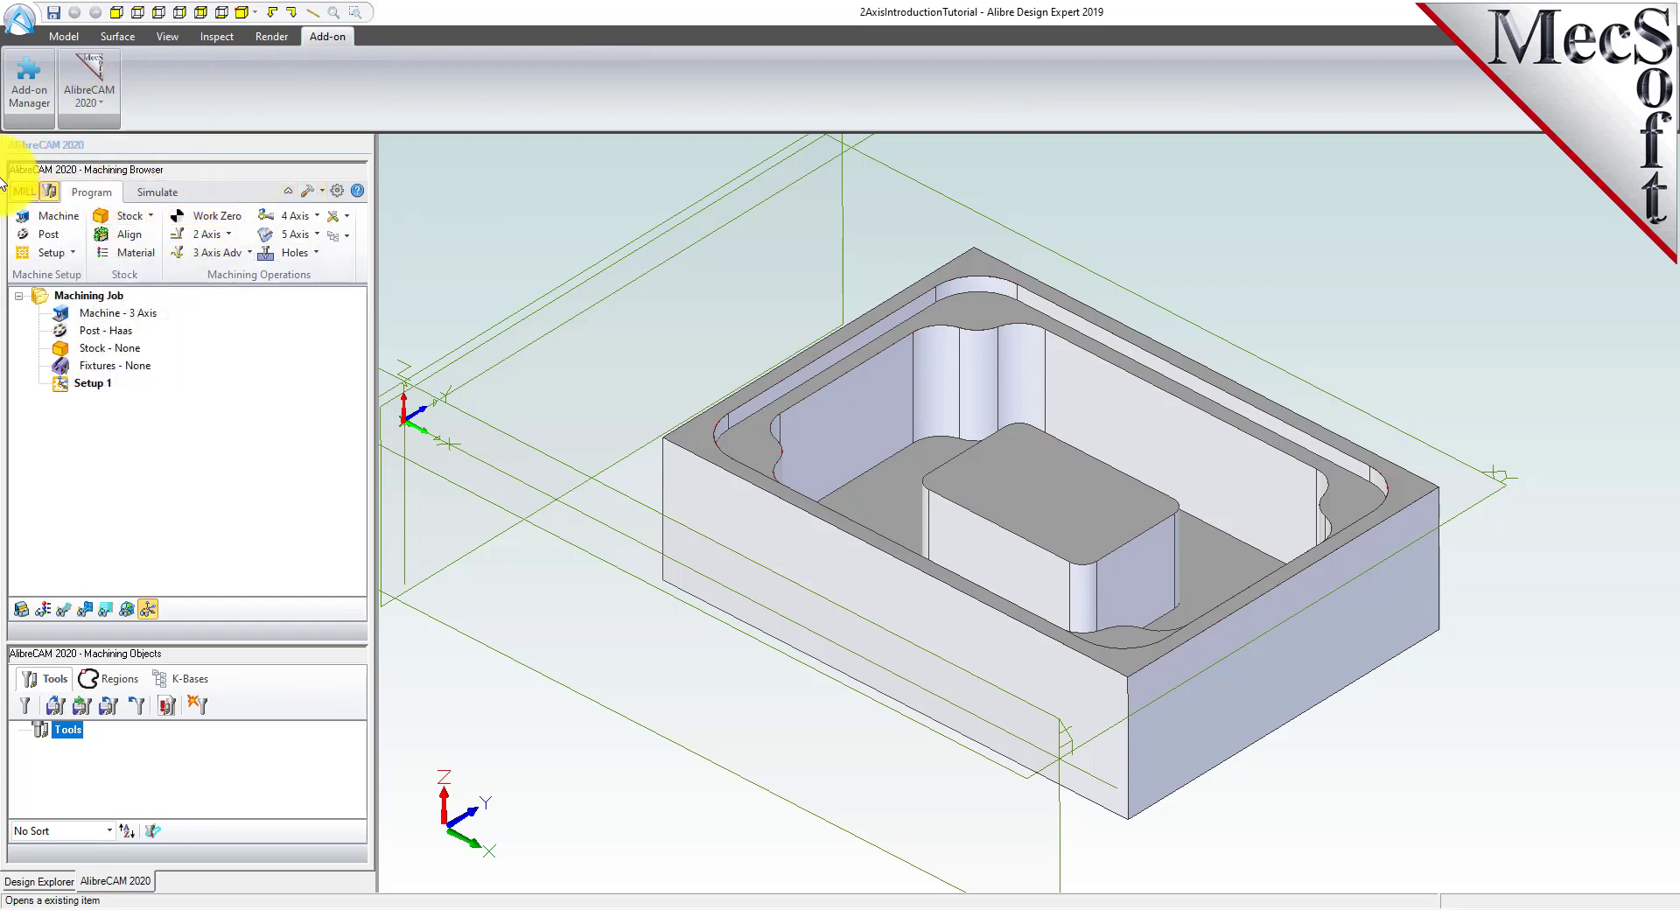
left_click(39, 882)
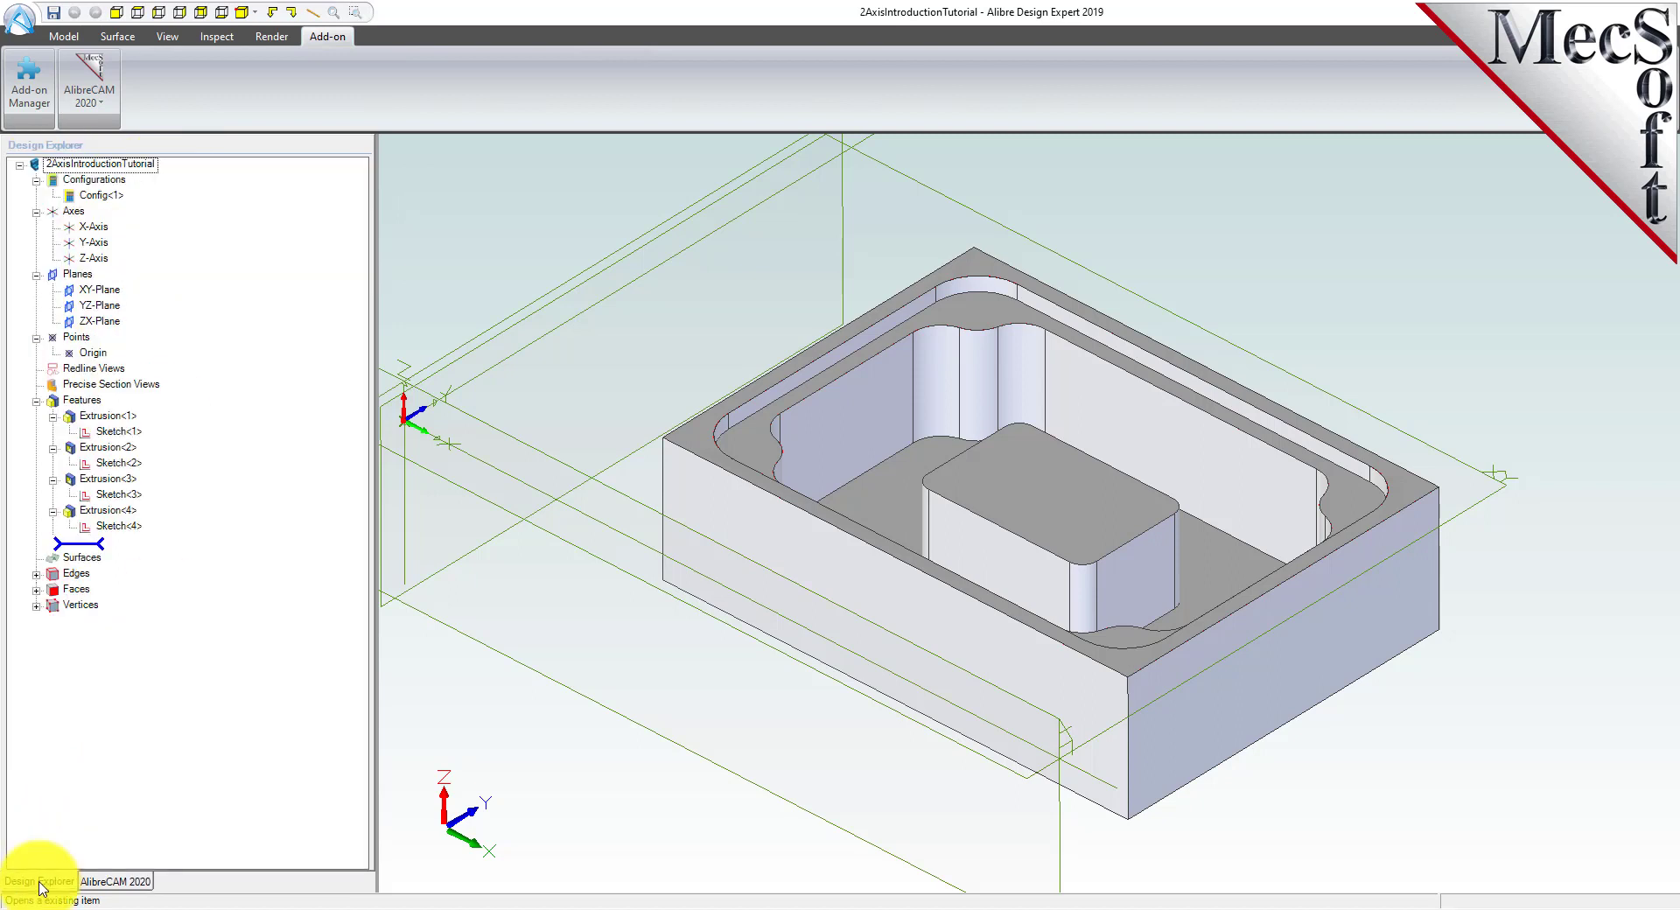
left_click(119, 882)
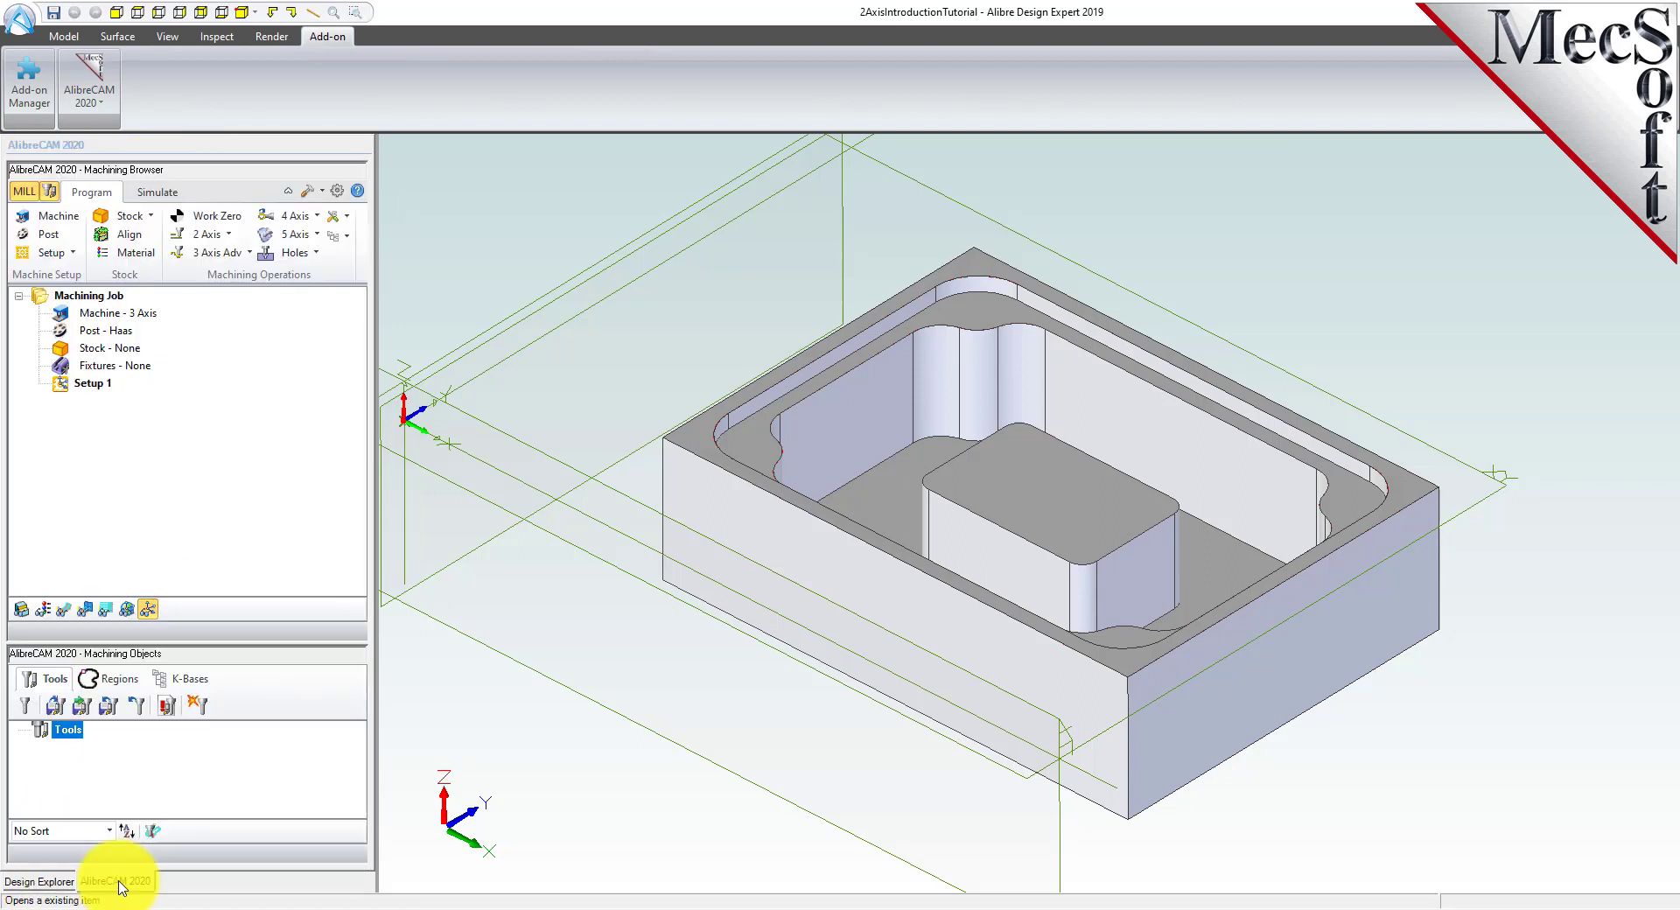
left_click(46, 884)
left_click(115, 882)
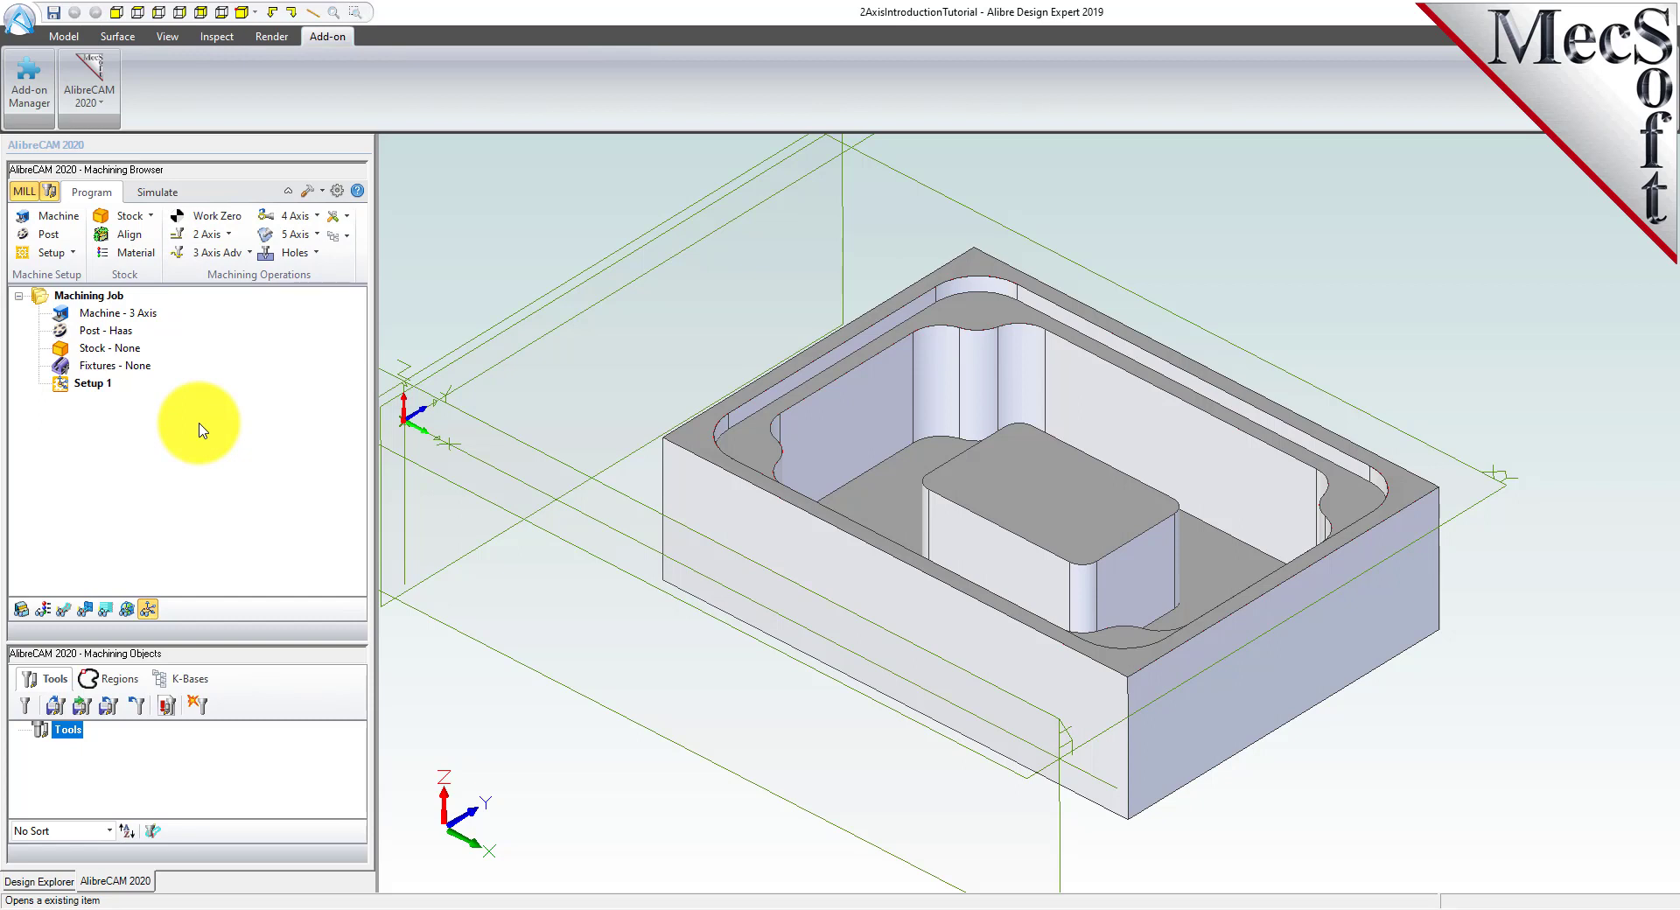
Define the machine tool as 3 Axis, with its coordinate system aligned to the World Coordinate System.
left_click(77, 229)
left_click_drag(265, 180, 395, 177)
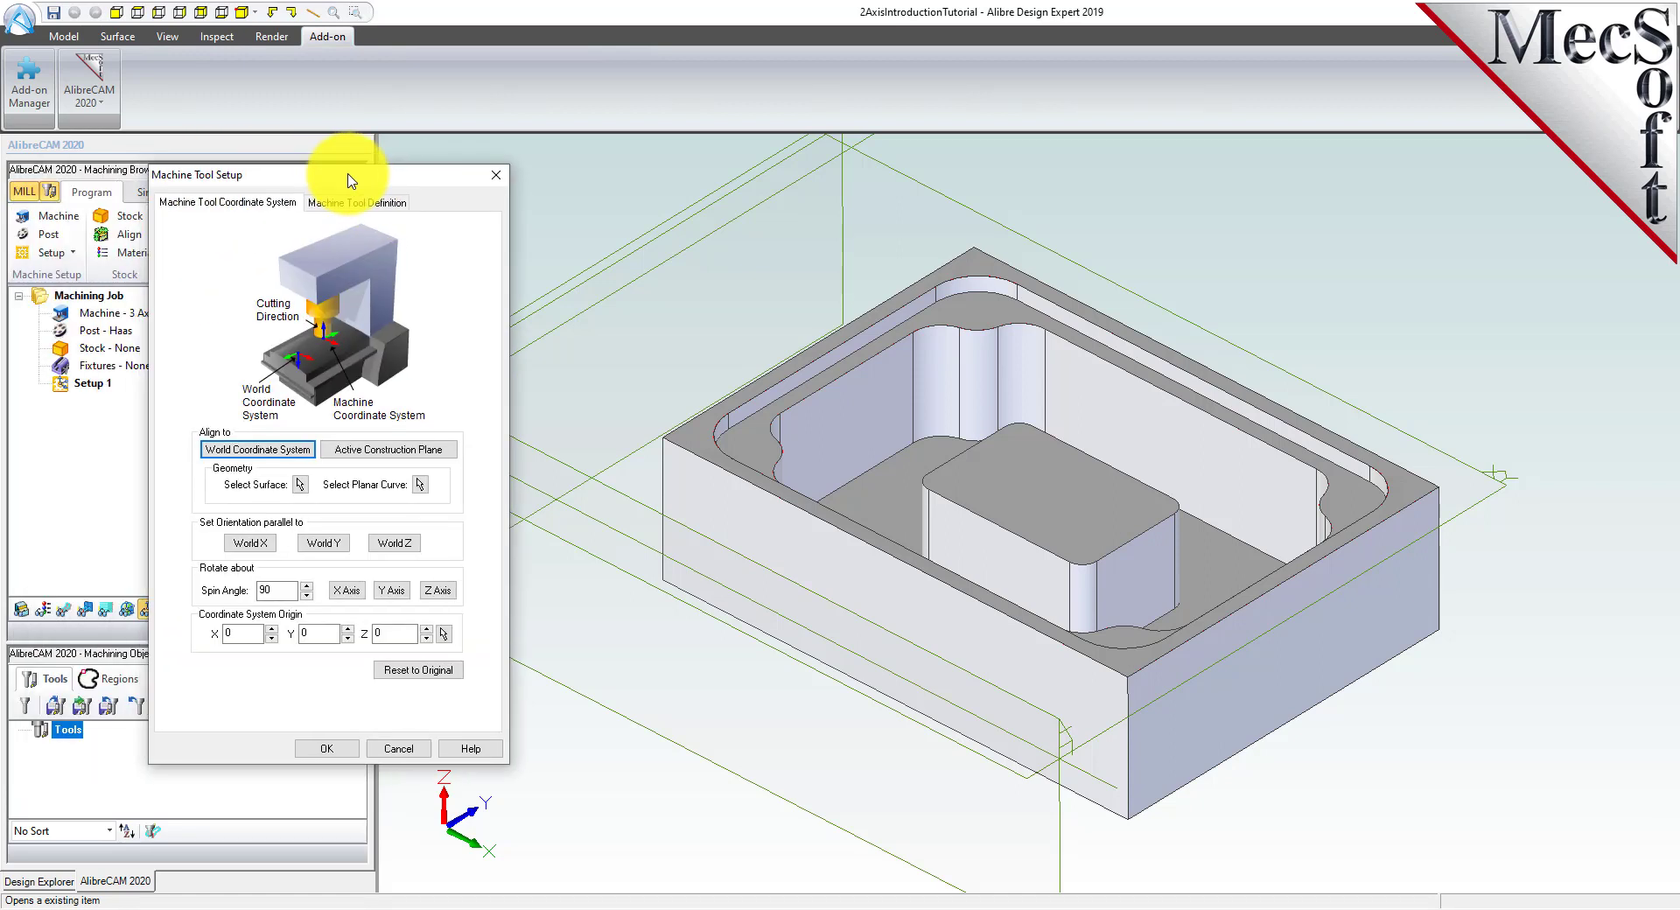
left_click(271, 453)
left_click_drag(401, 184, 256, 221)
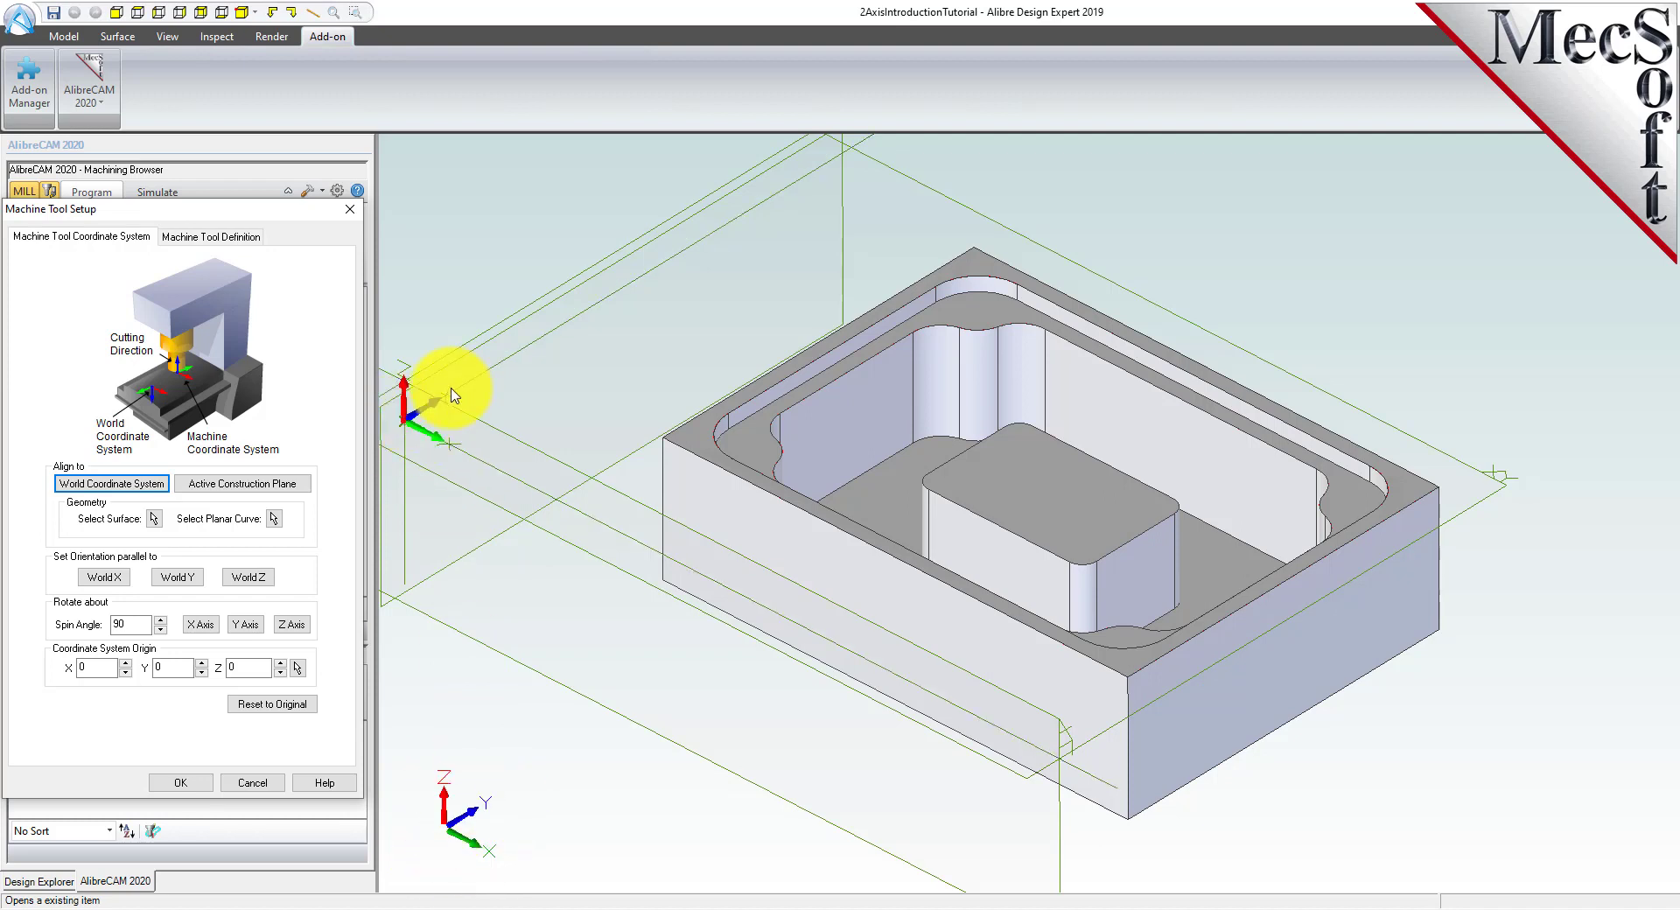
left_click(236, 243)
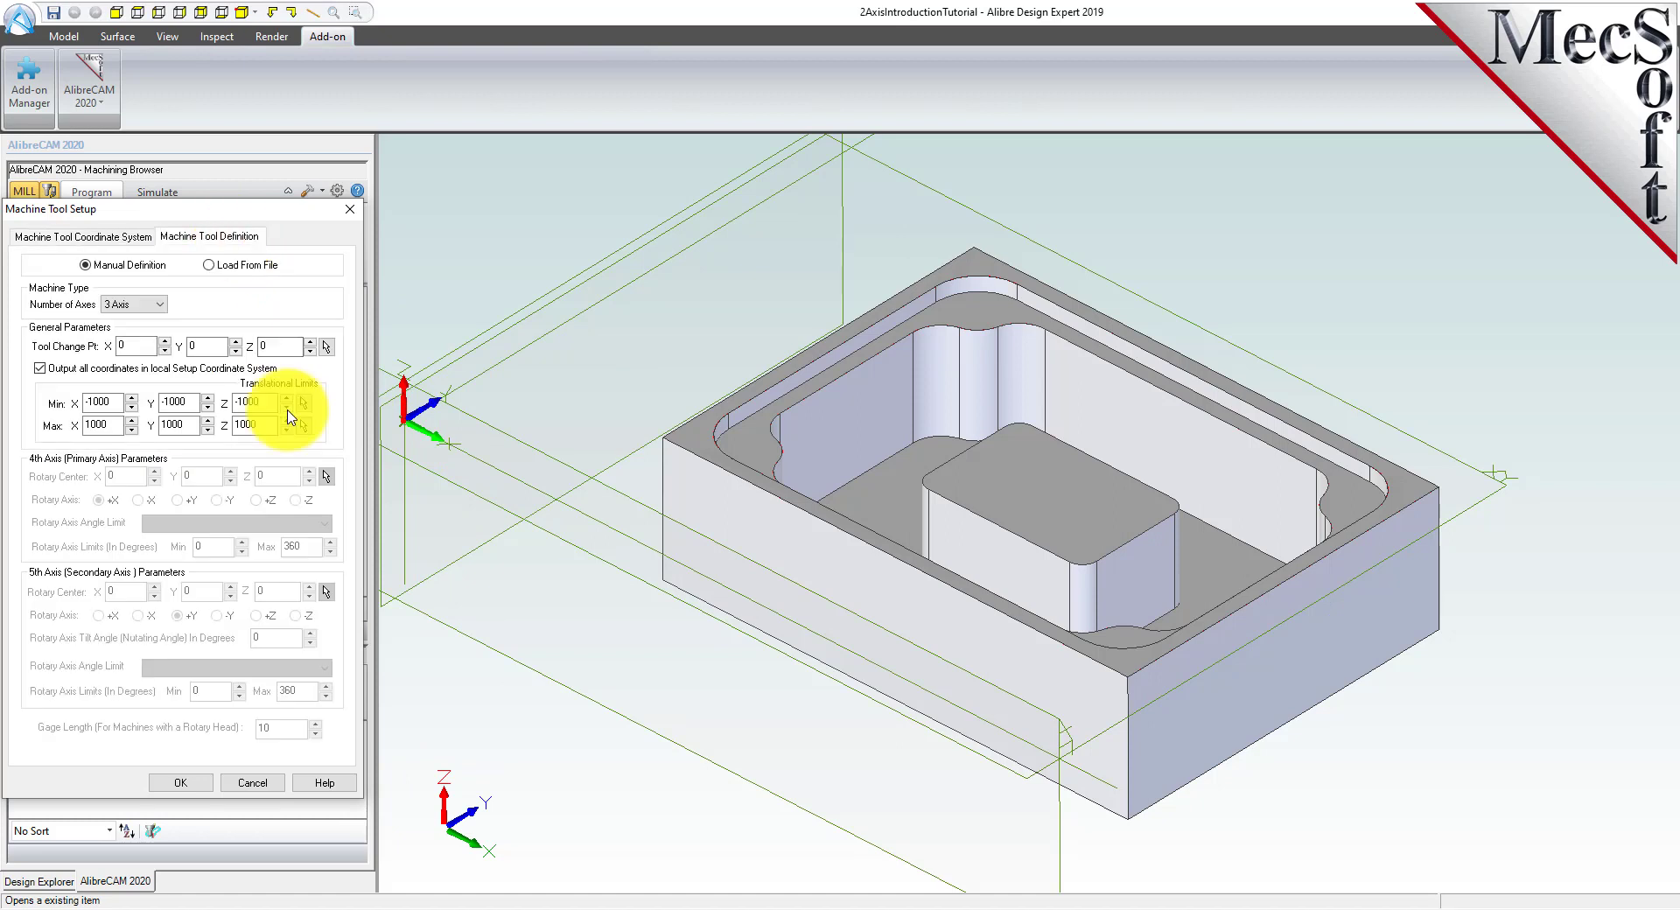
left_click(159, 305)
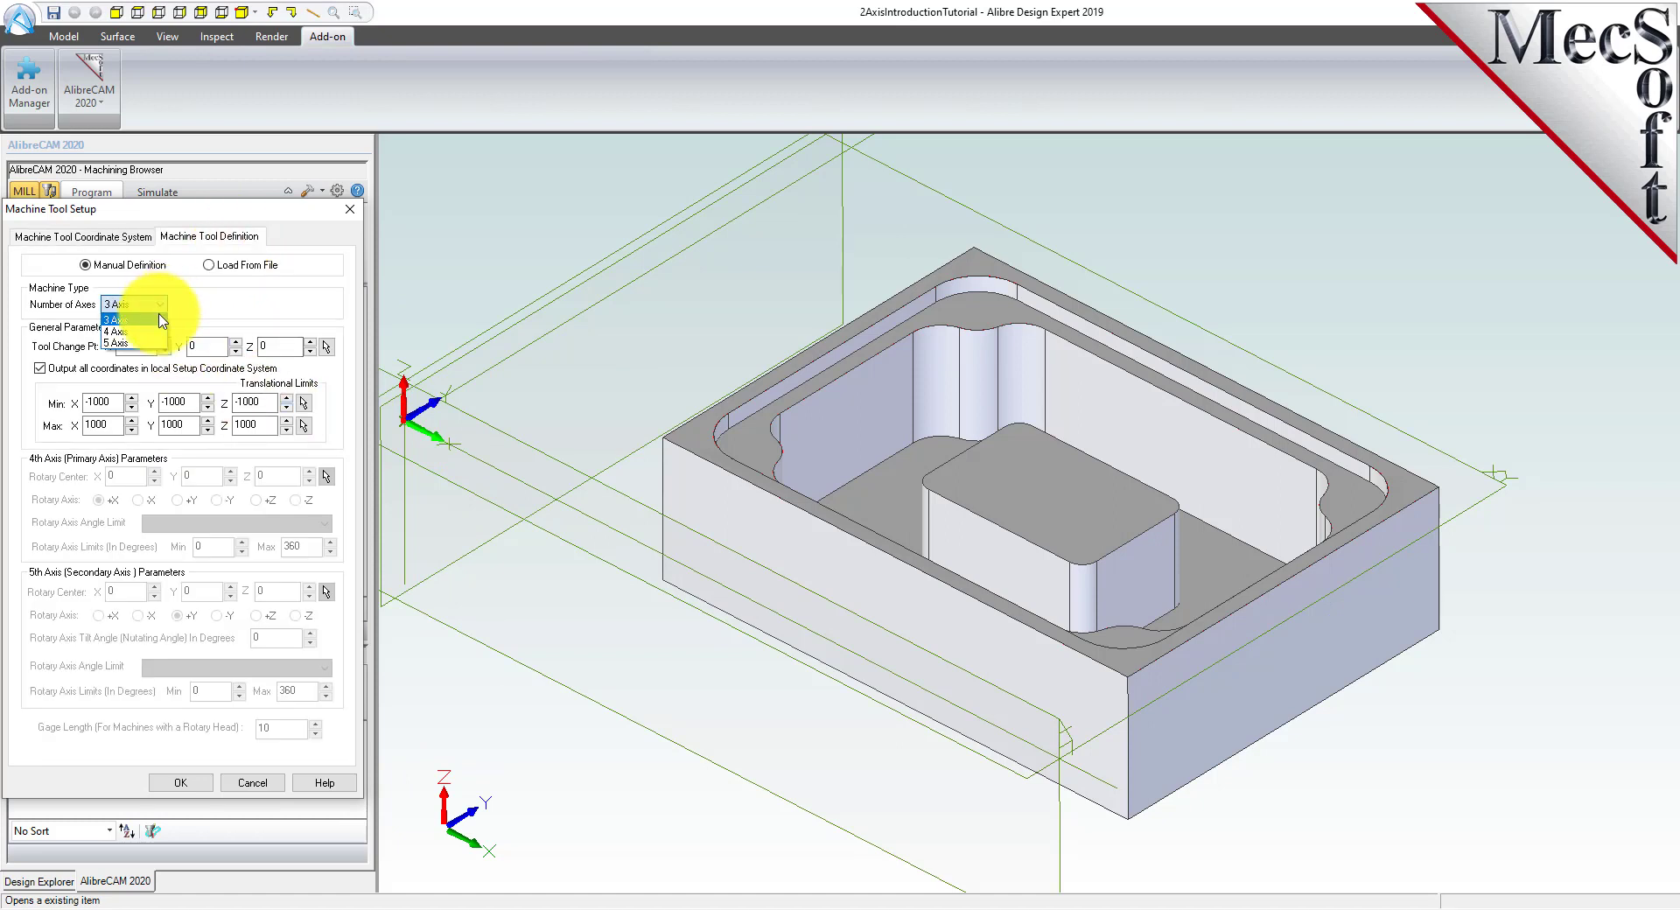
left_click(160, 321)
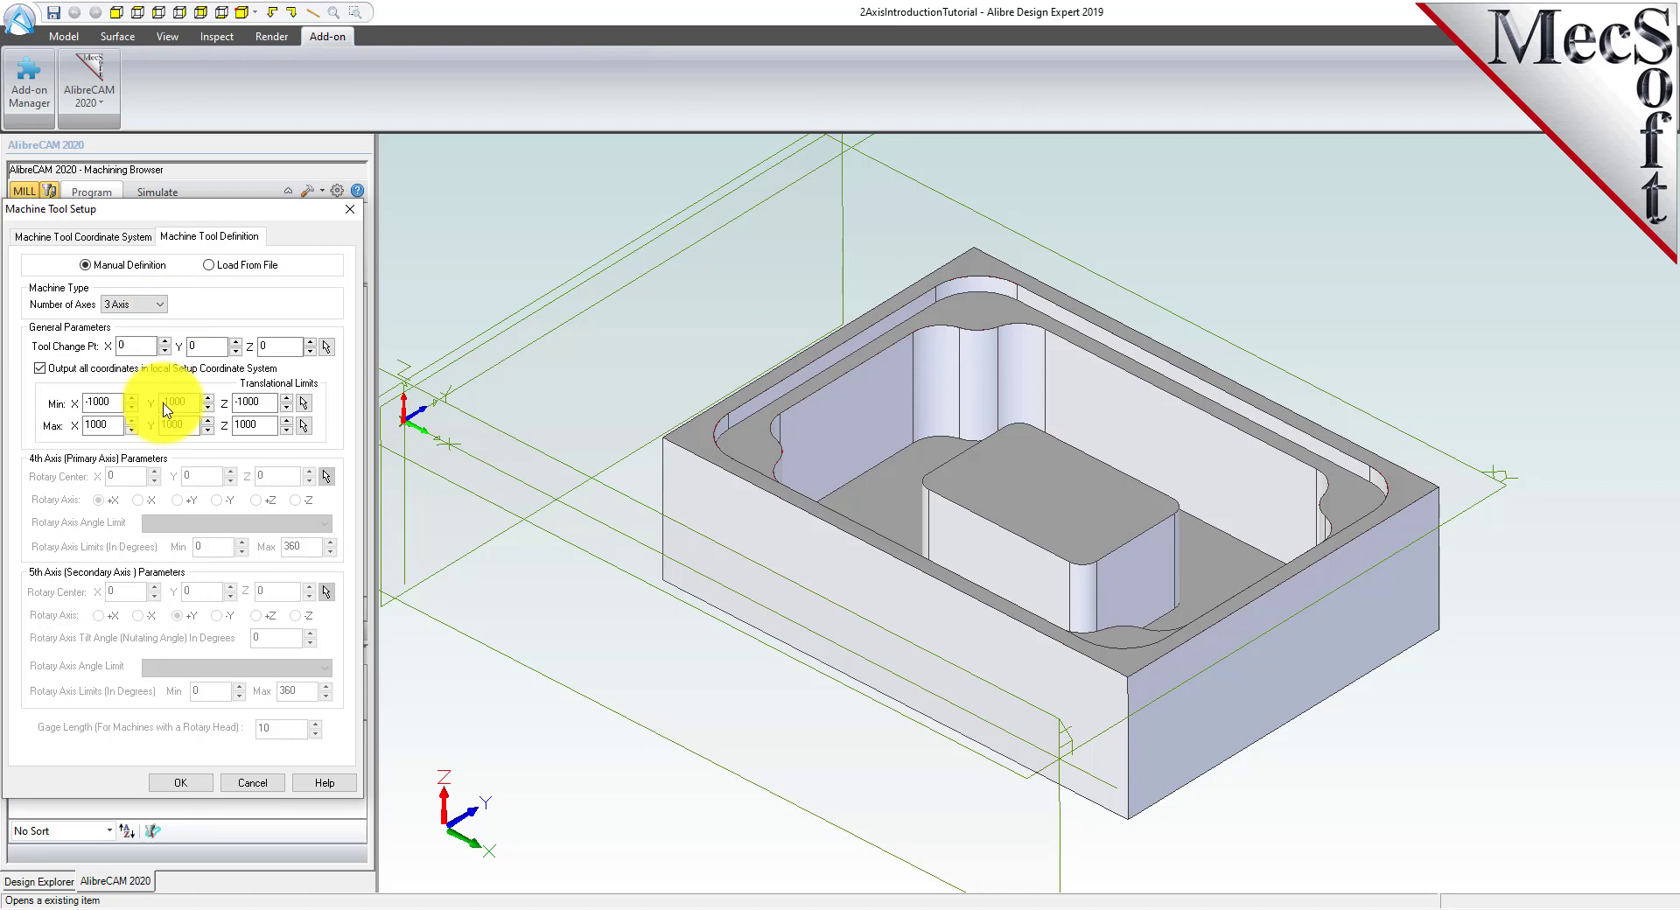
left_click(184, 781)
left_click(62, 312)
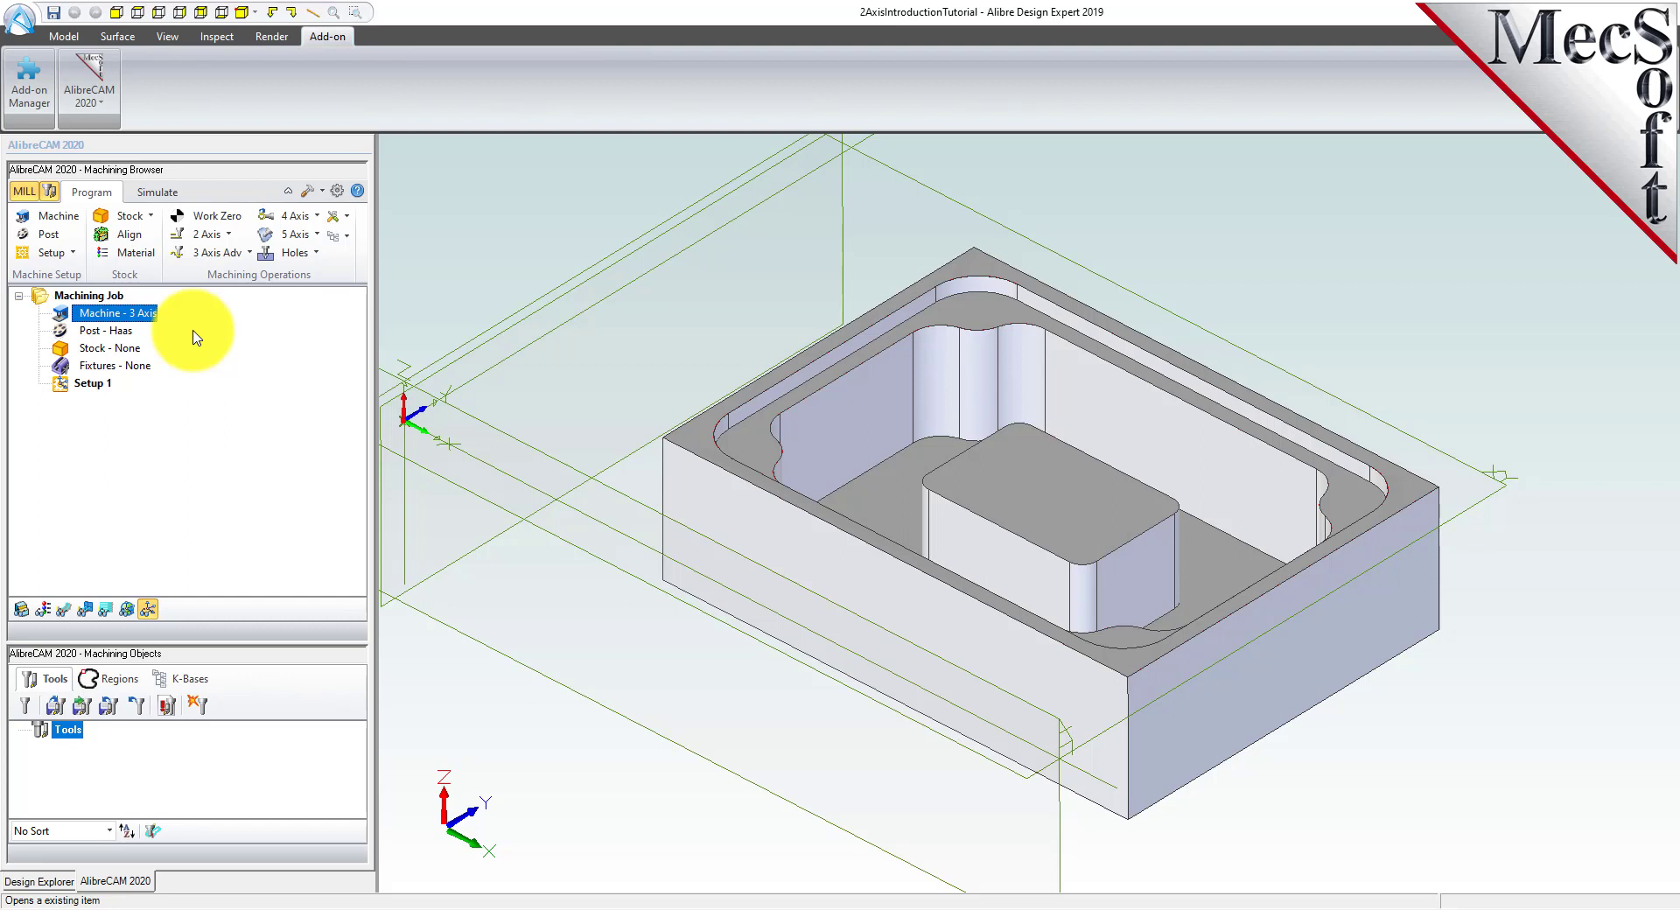
Set the post-processor to Haas with .nc as the posted file extension.
left_click(51, 247)
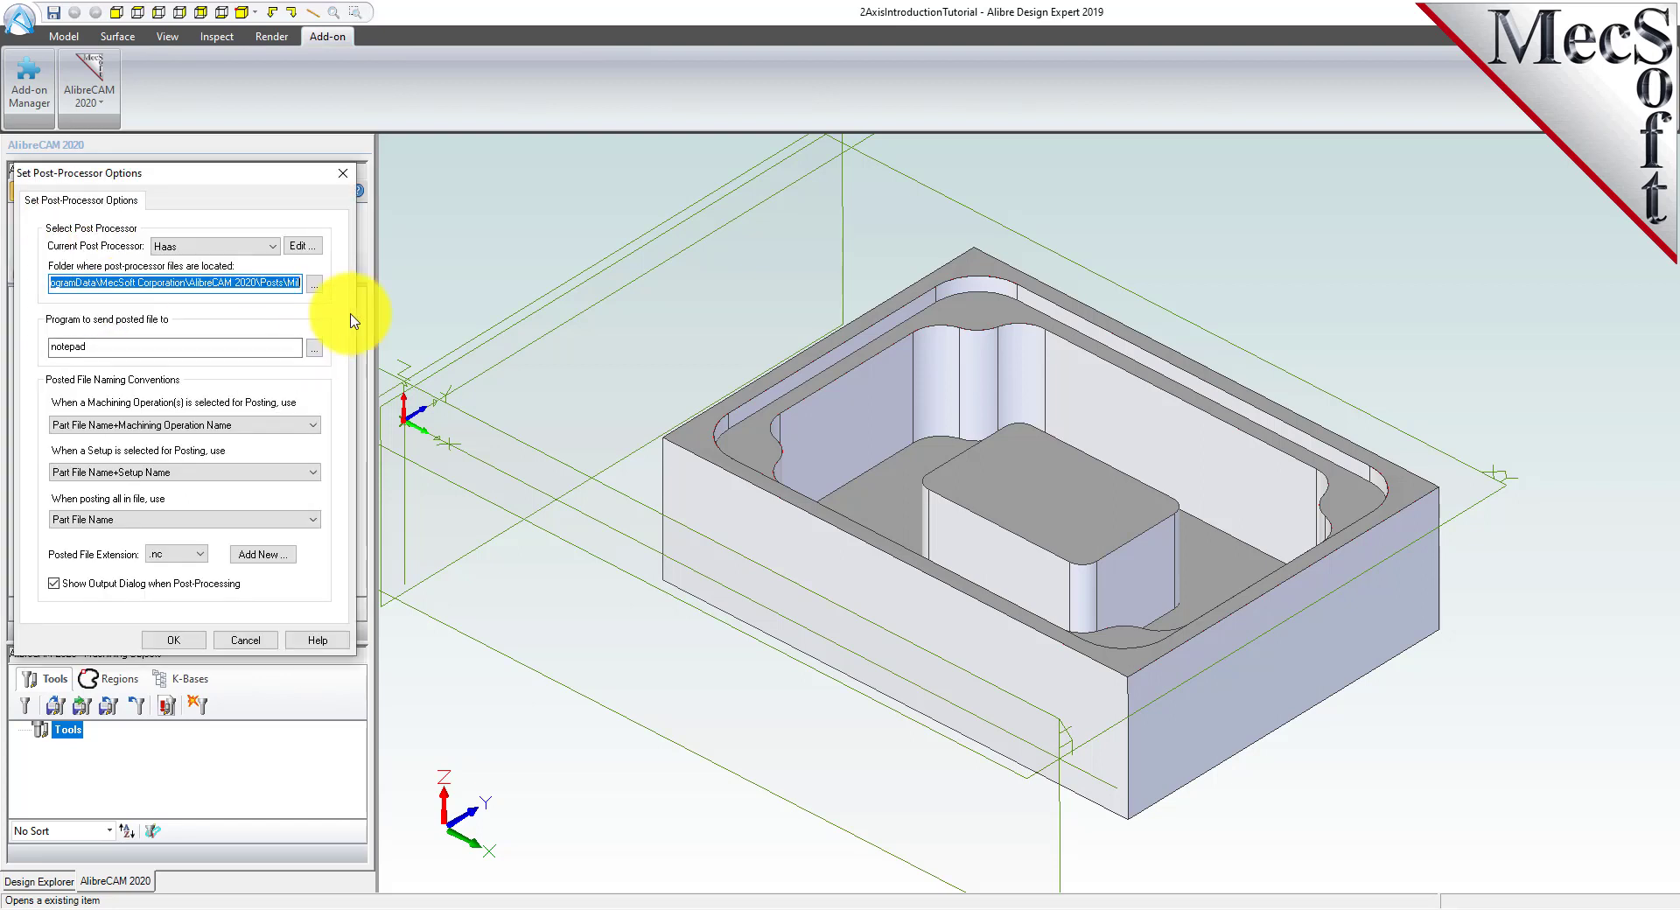
left_click(271, 246)
left_click_drag(279, 414, 229, 416)
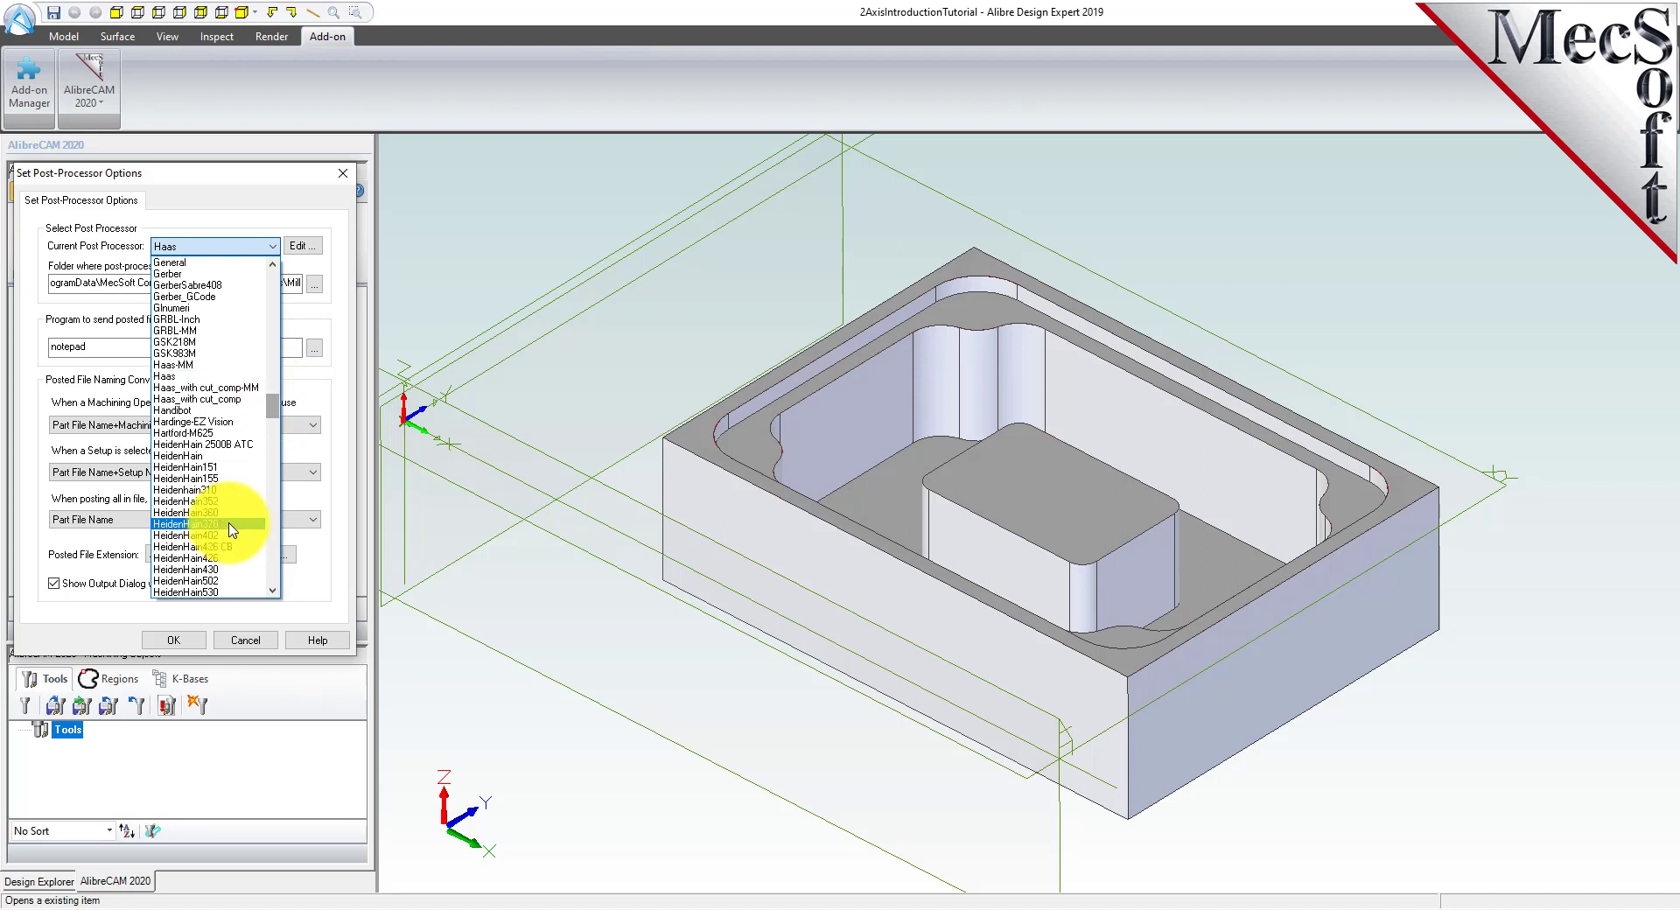
left_click(175, 376)
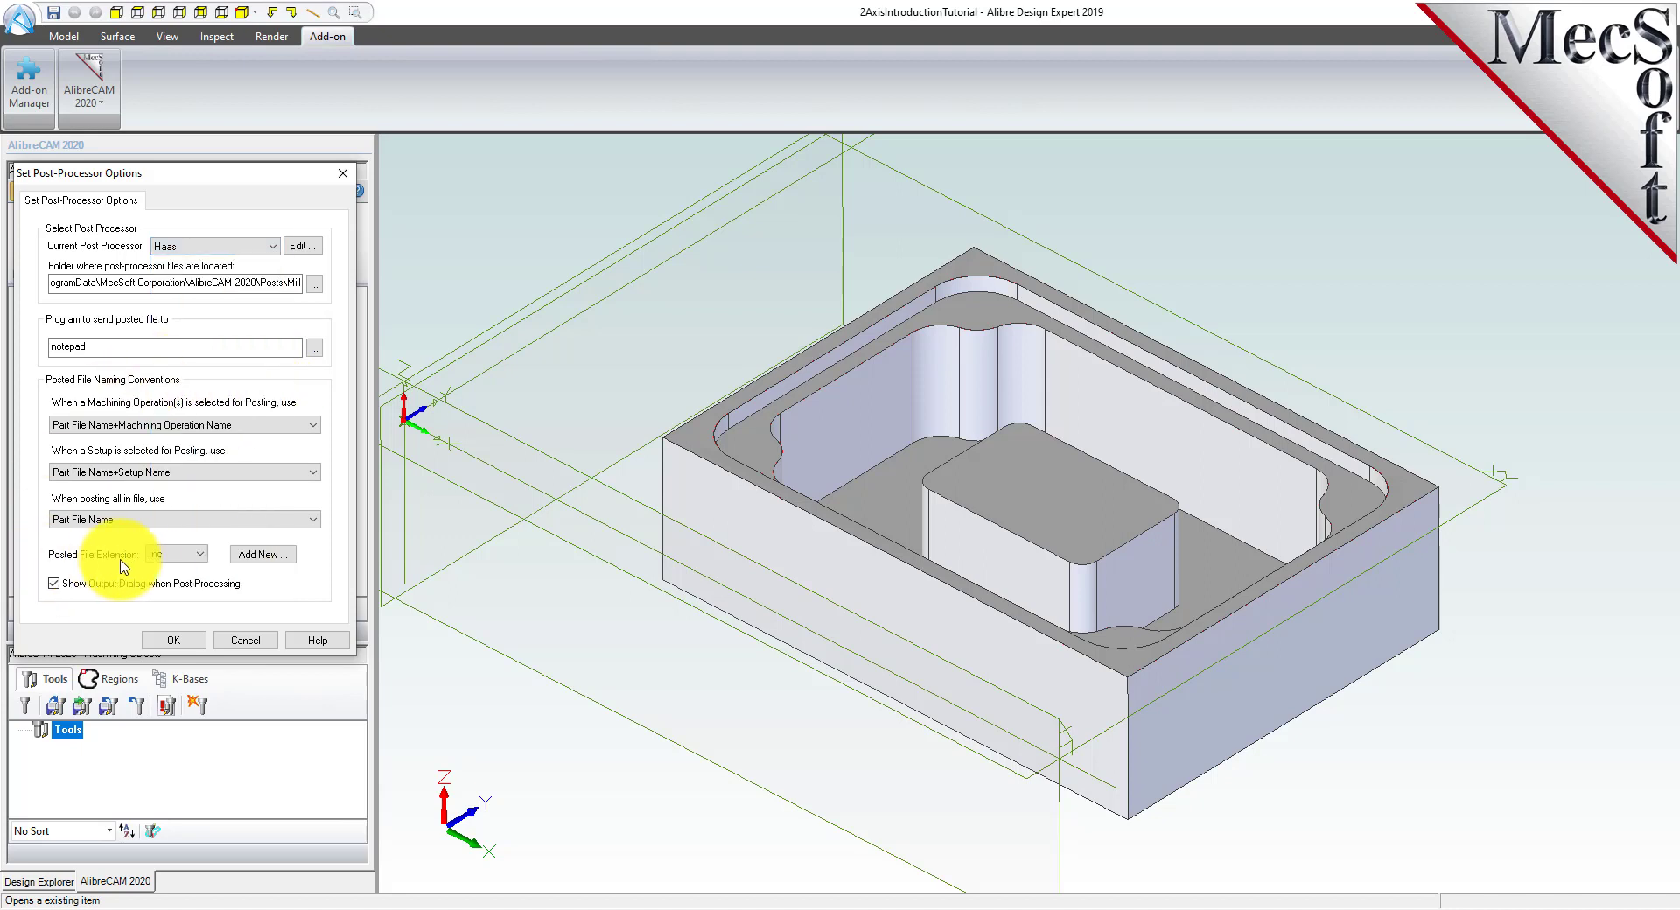
left_click(196, 557)
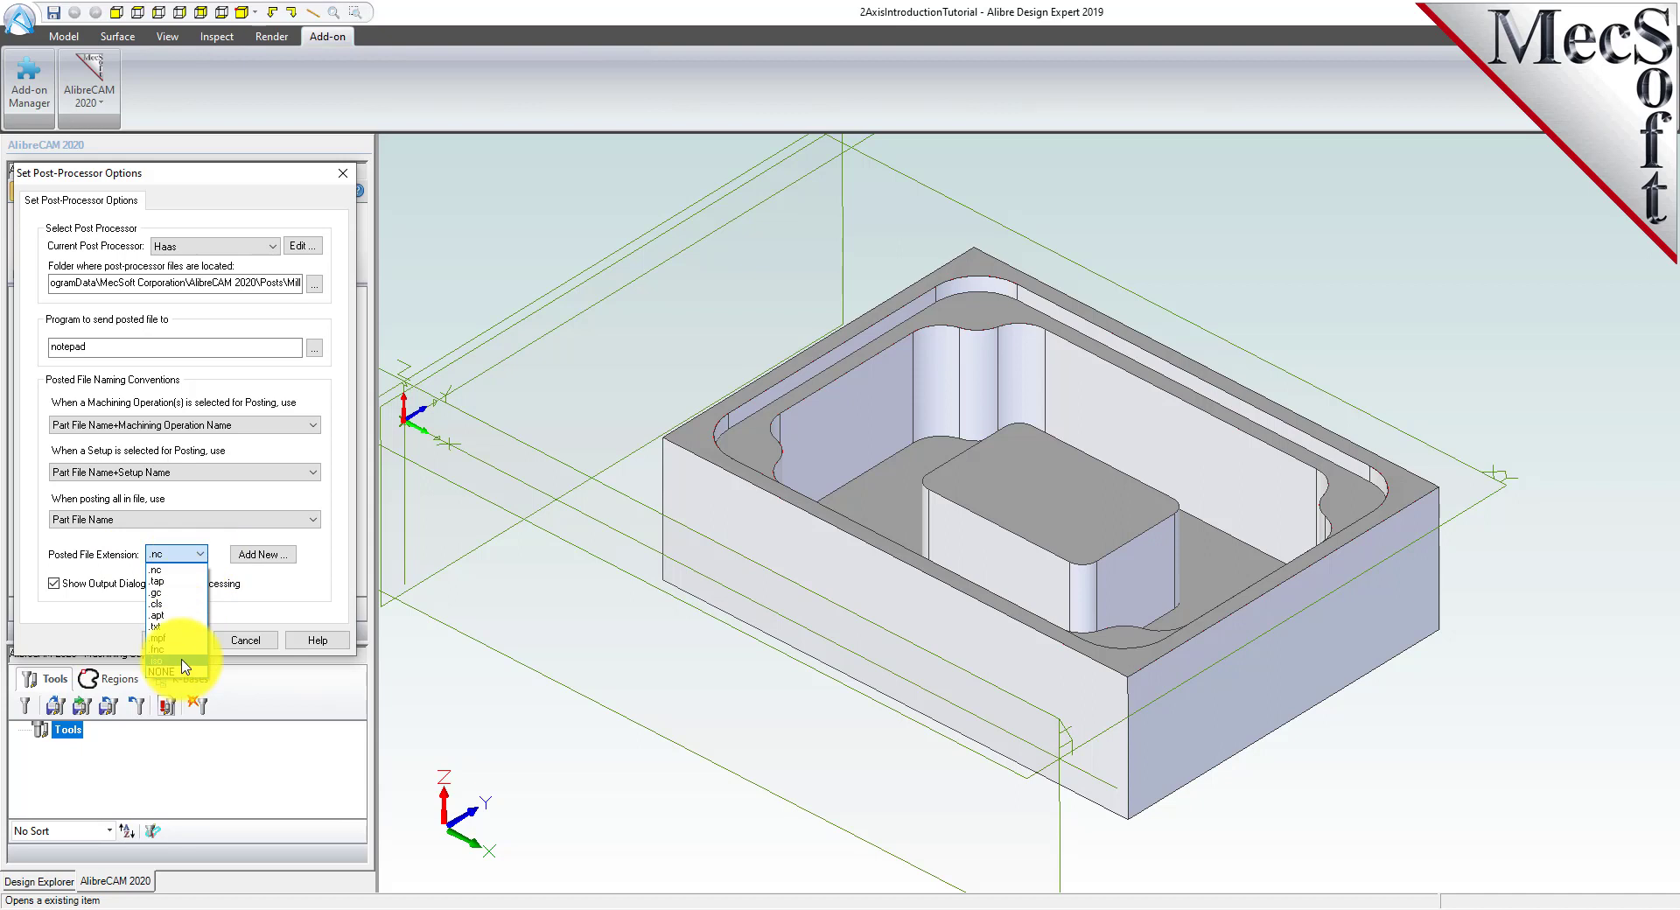
left_click(162, 569)
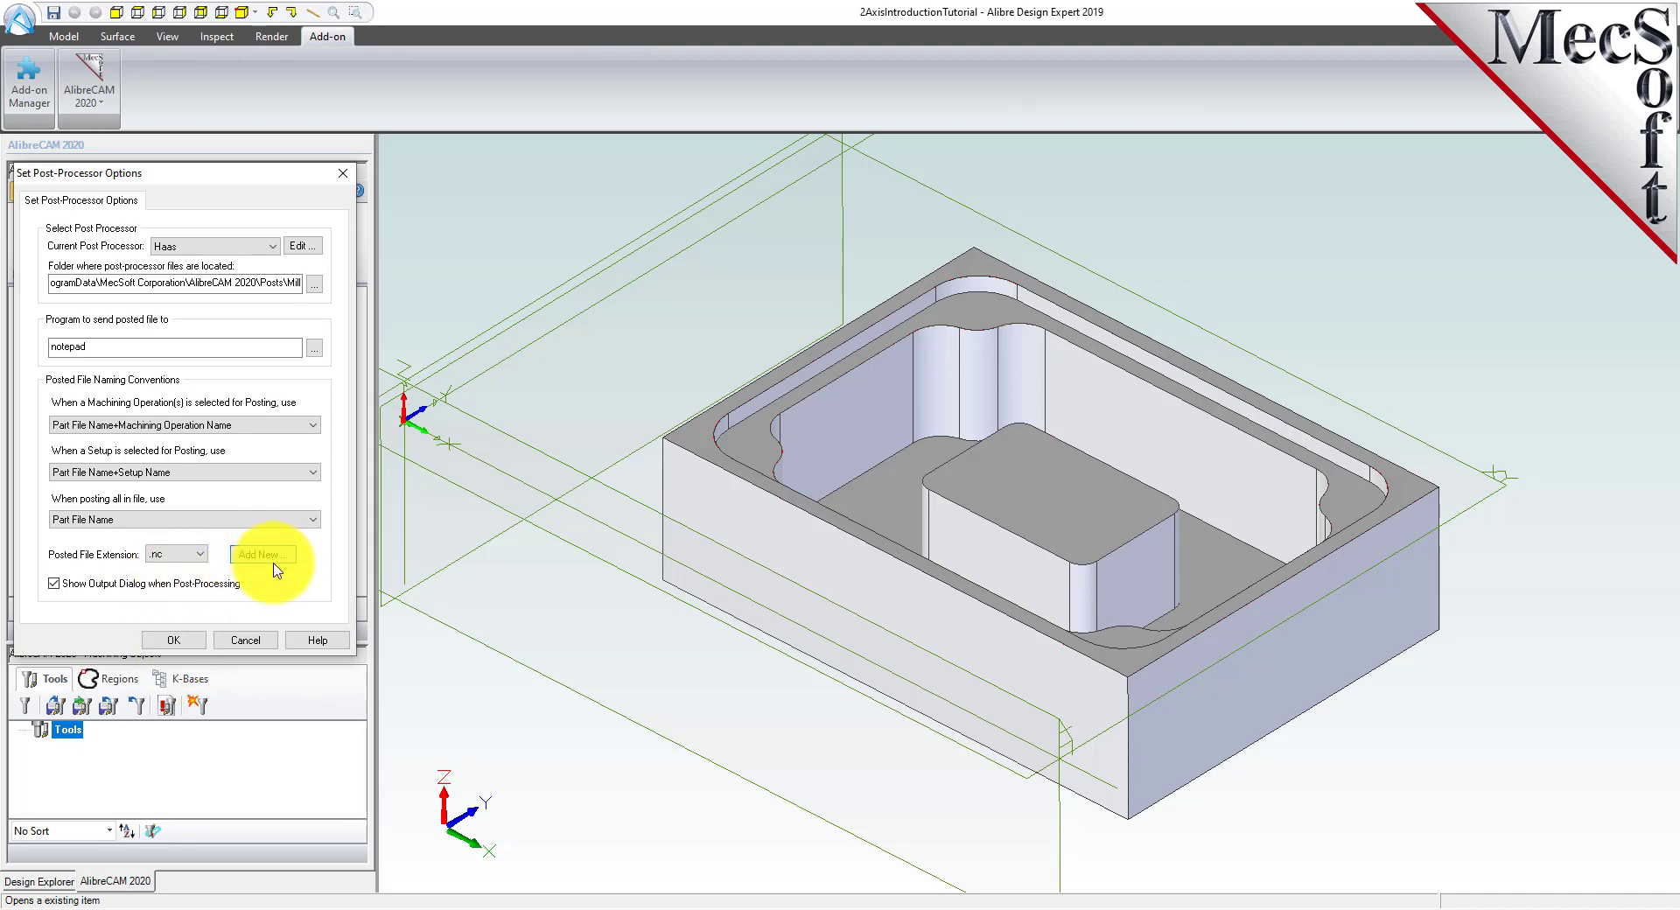
left_click(174, 640)
left_click(58, 332)
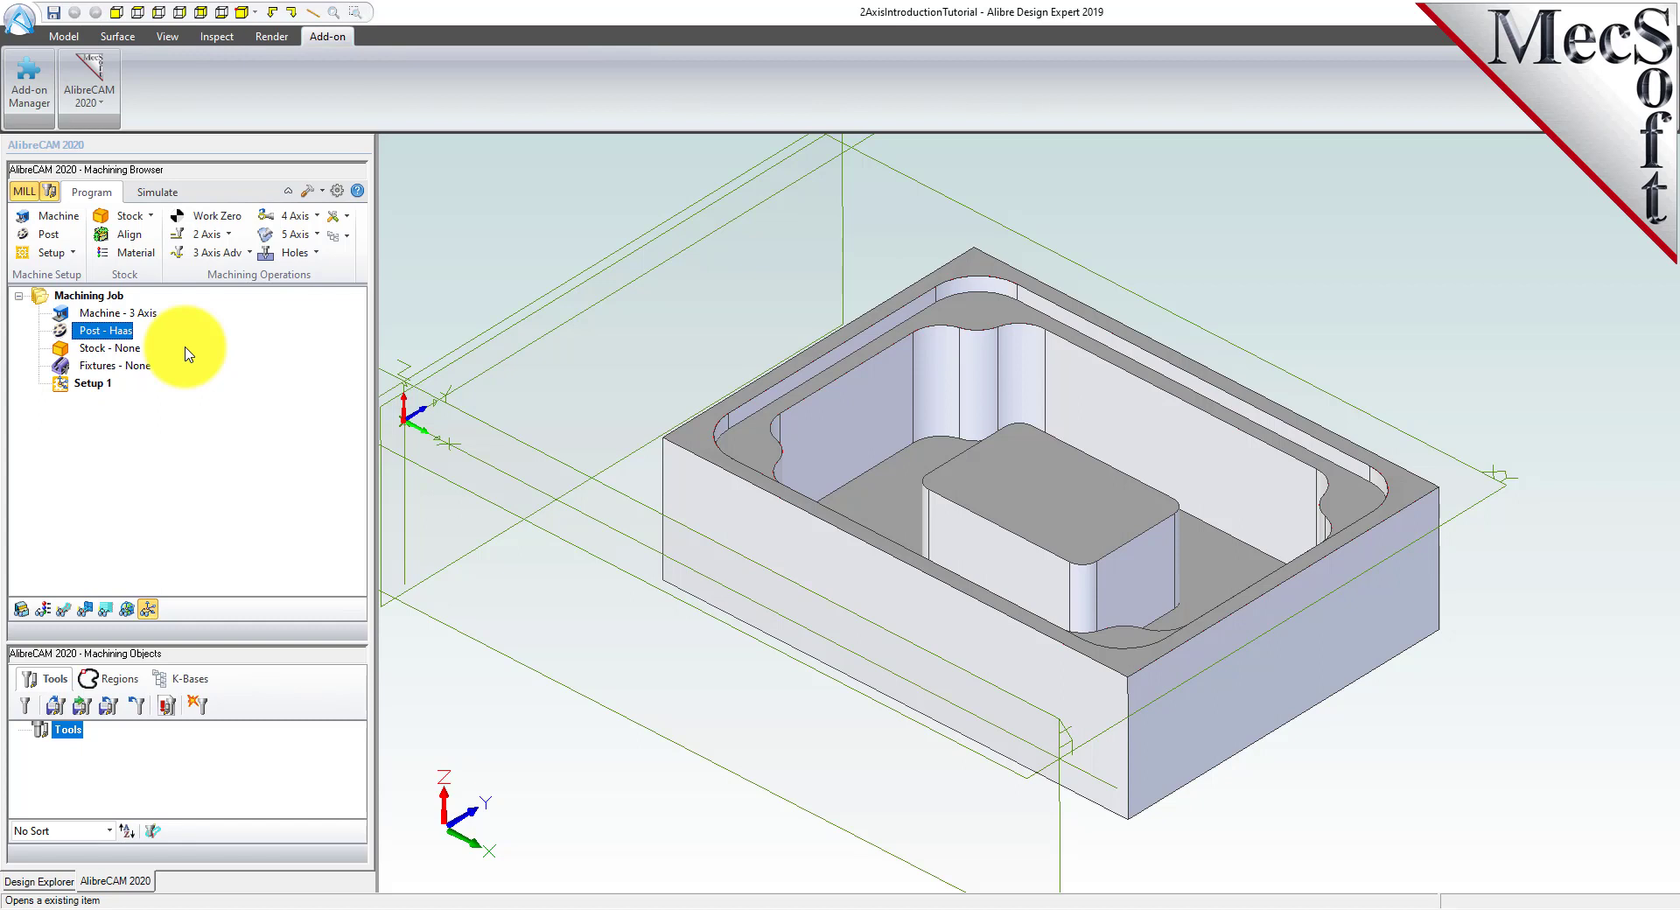
Select Setup 1, hide the machine coordinate system triad and show it again.
left_click(59, 383)
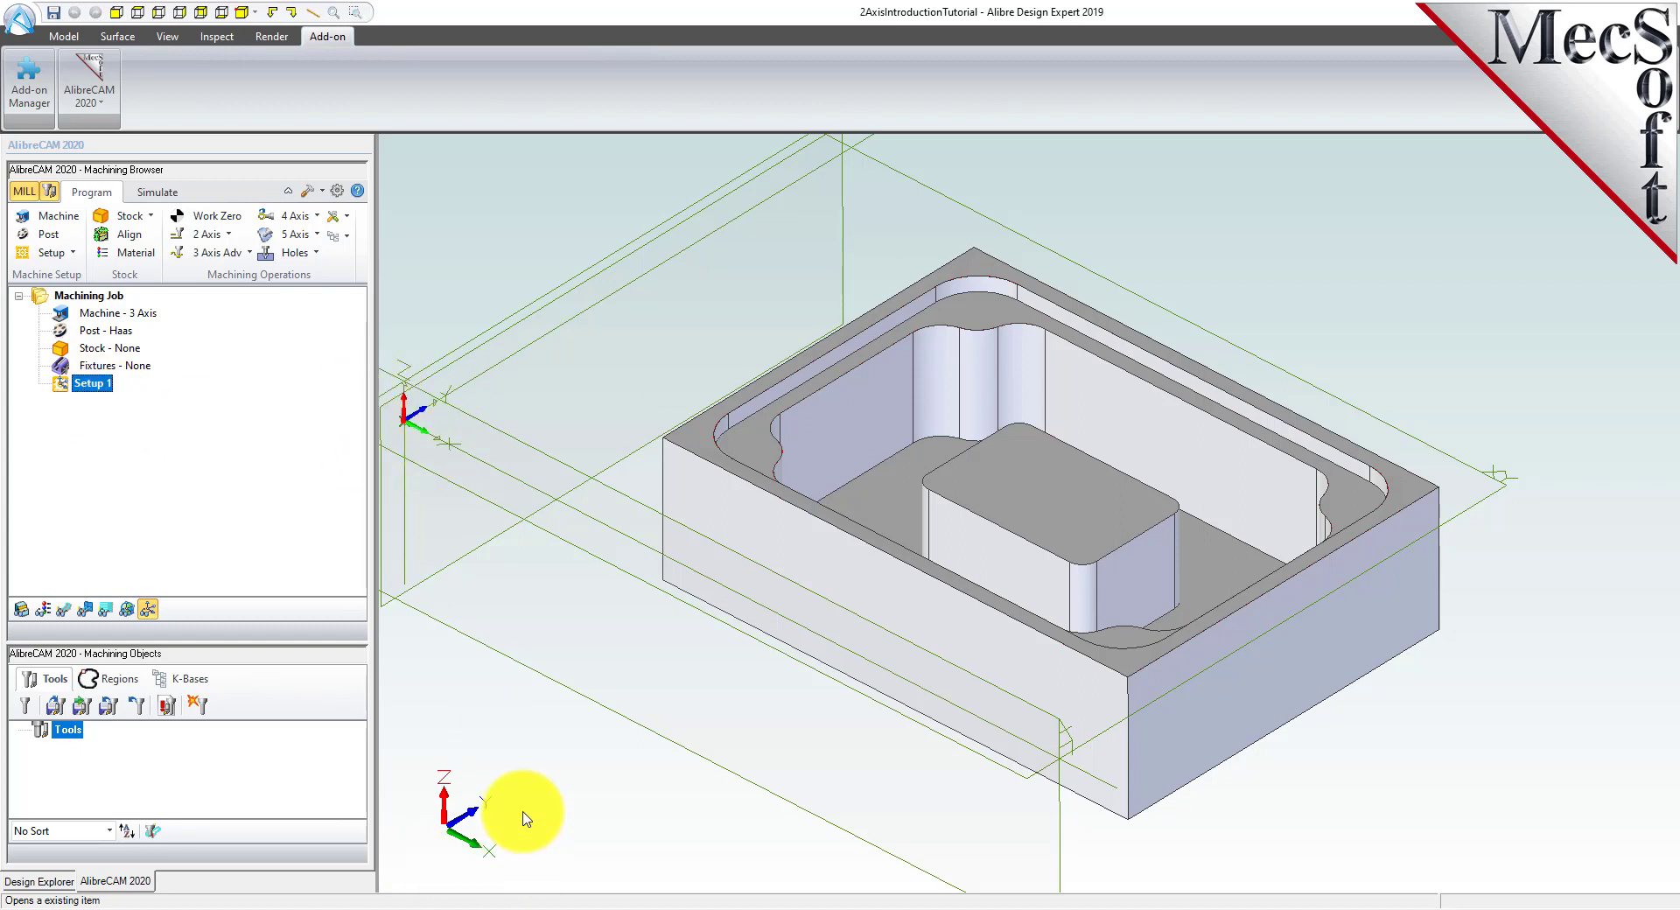
left_click(149, 610)
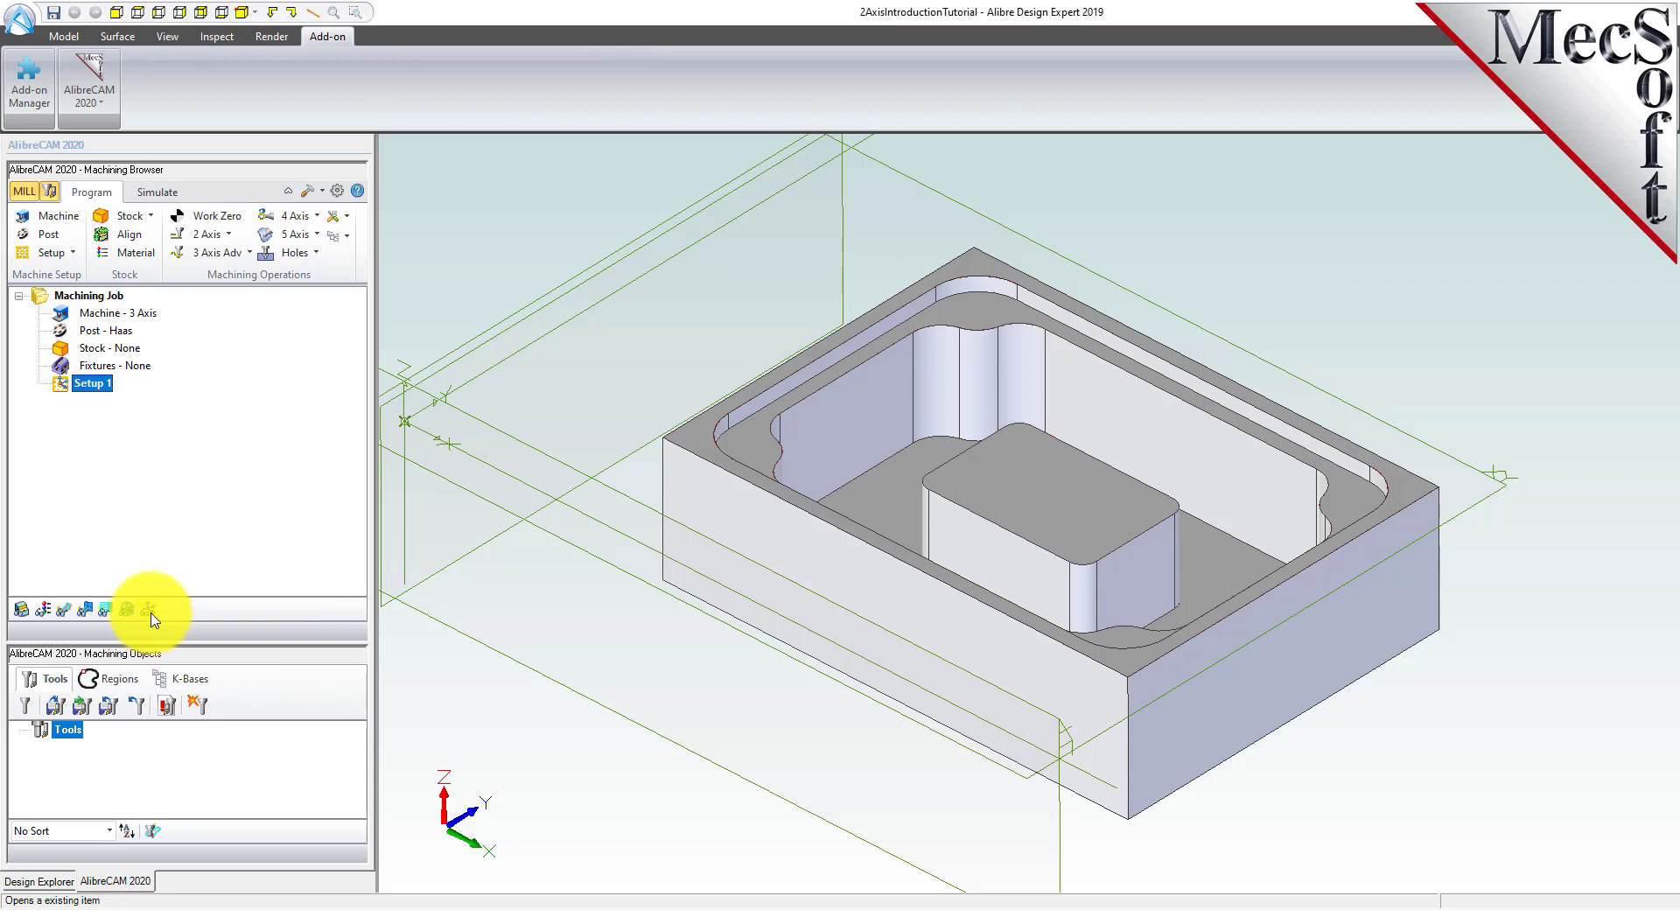
left_click(150, 618)
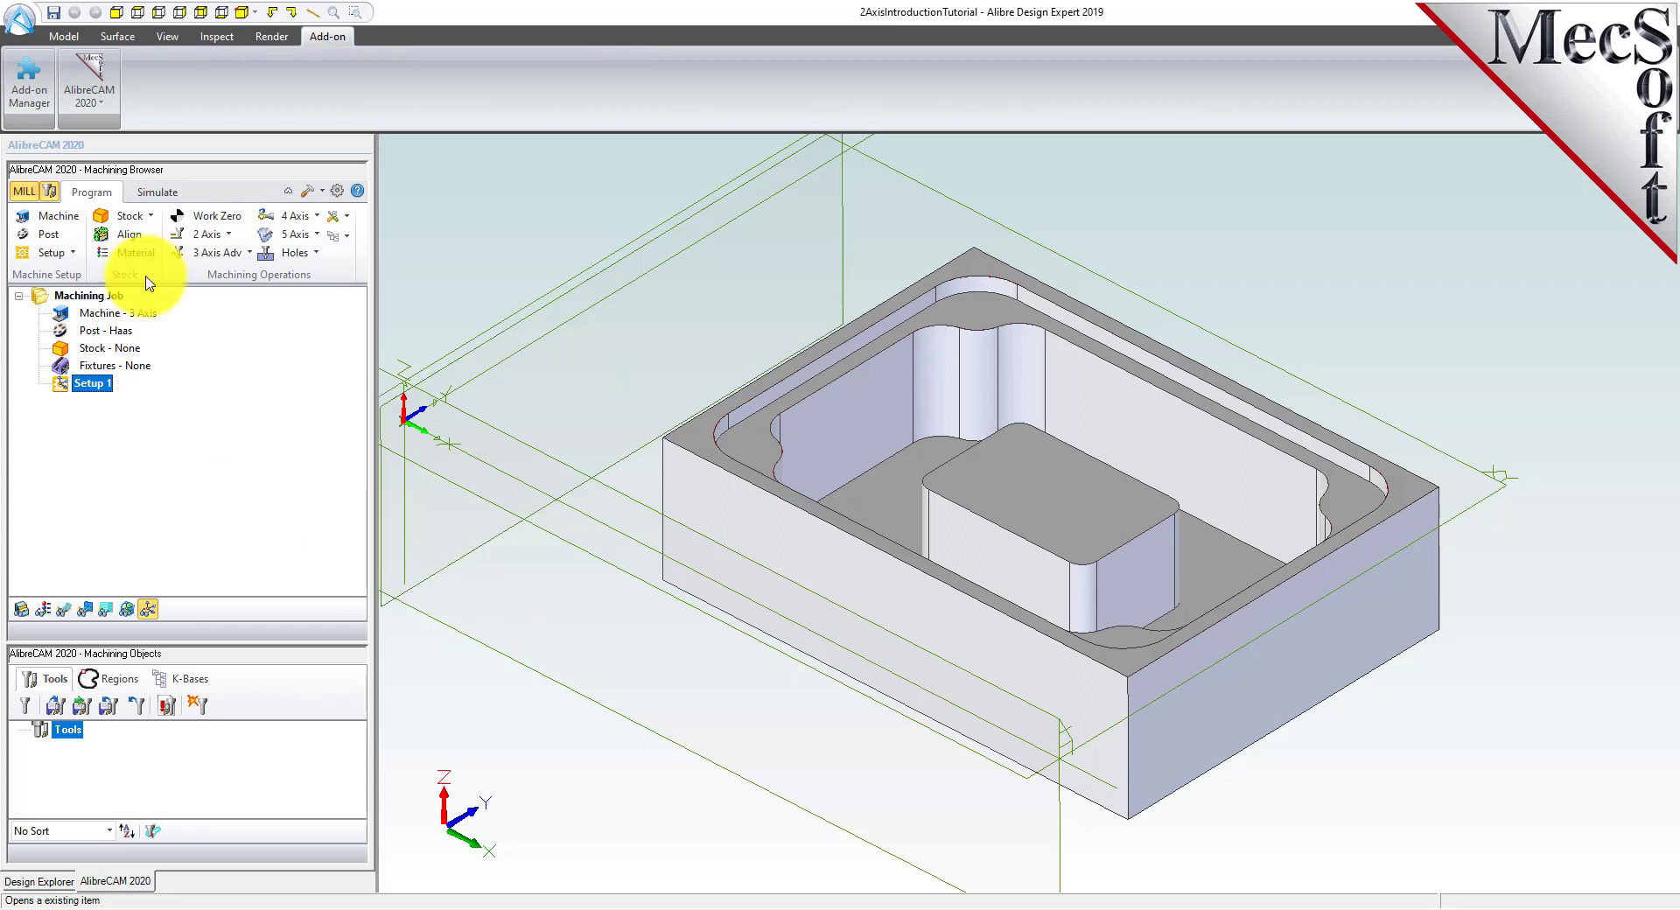
Create a box stock from the model's bounding box, with its height set to 2.5 and the lower front corner as reference.
left_click(150, 219)
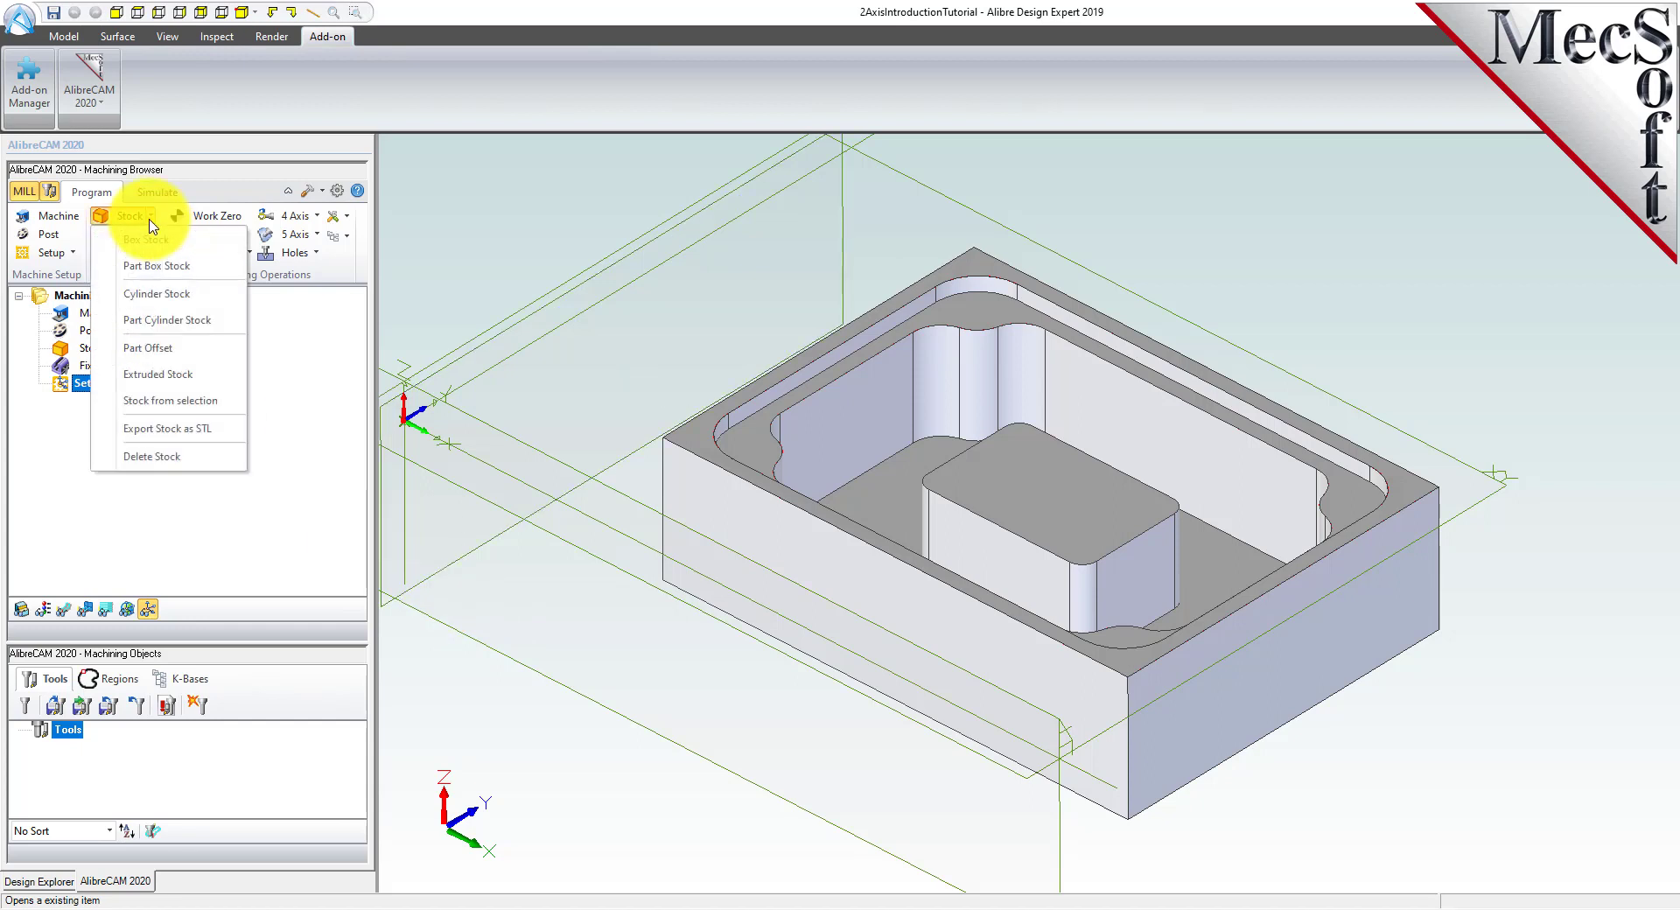
left_click(210, 244)
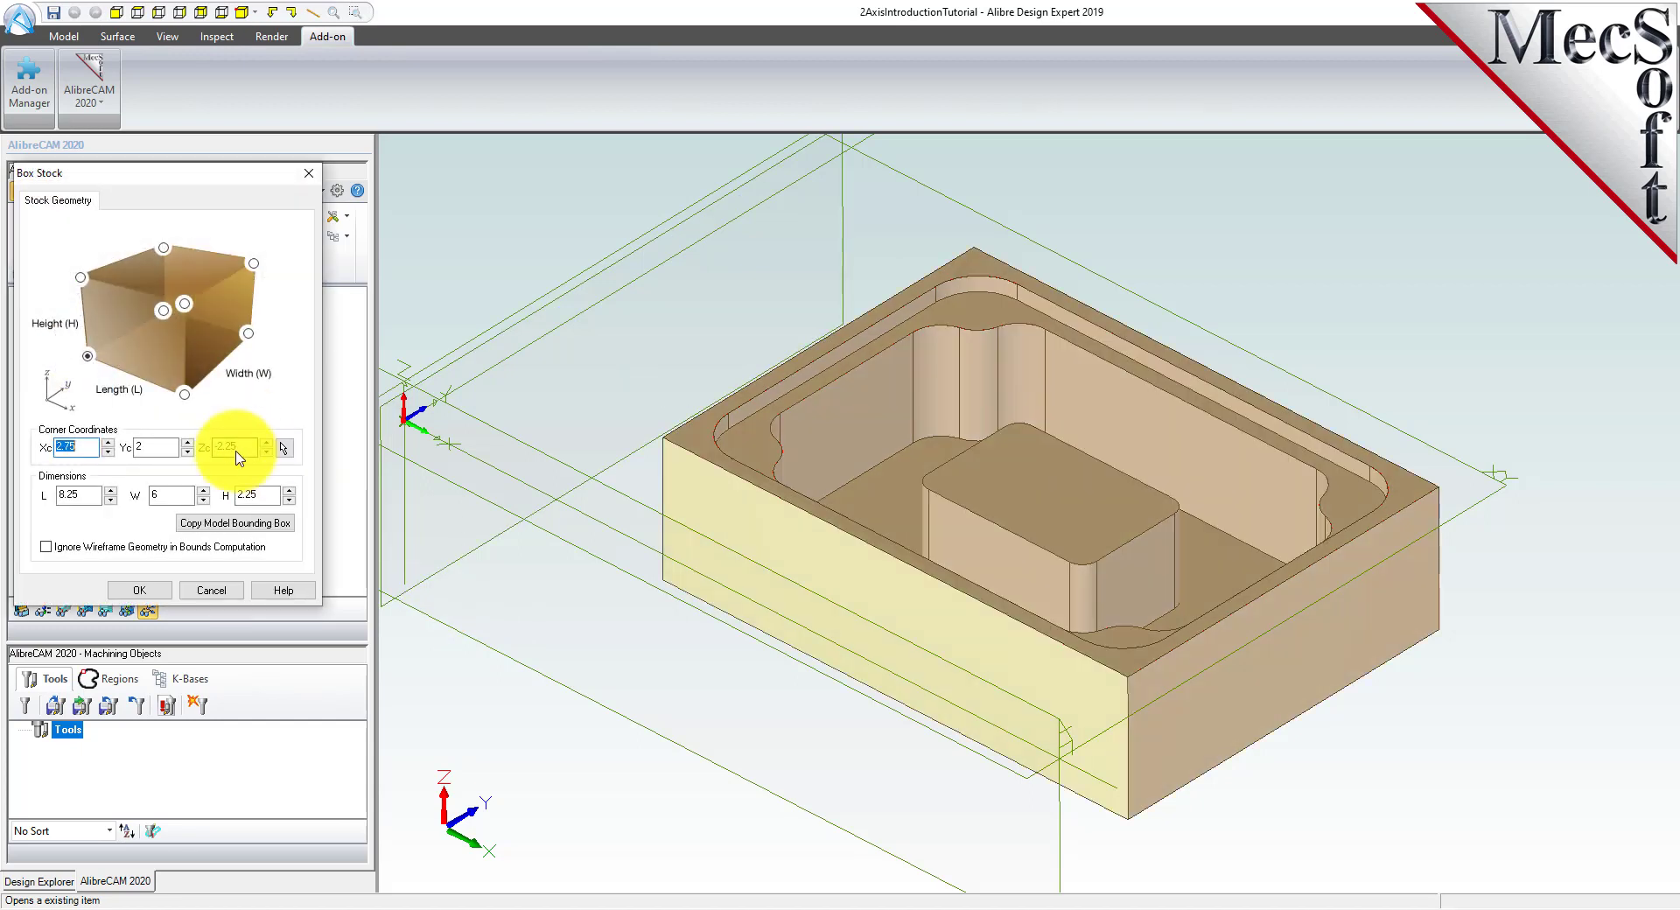
left_click_drag(155, 174, 266, 231)
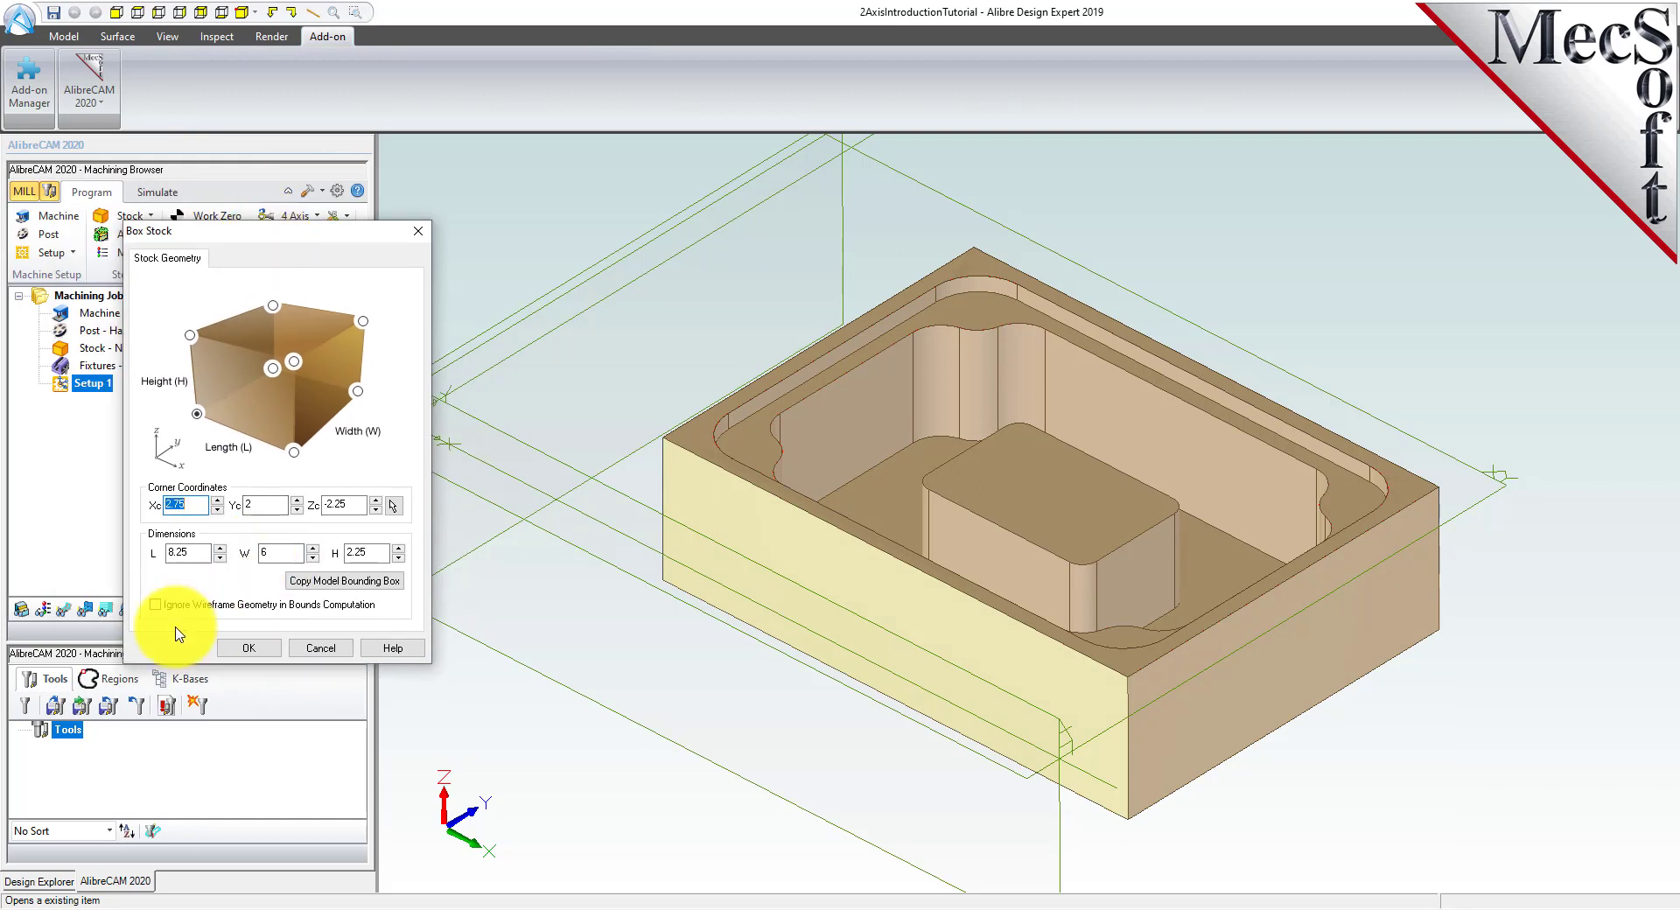
left_click(353, 585)
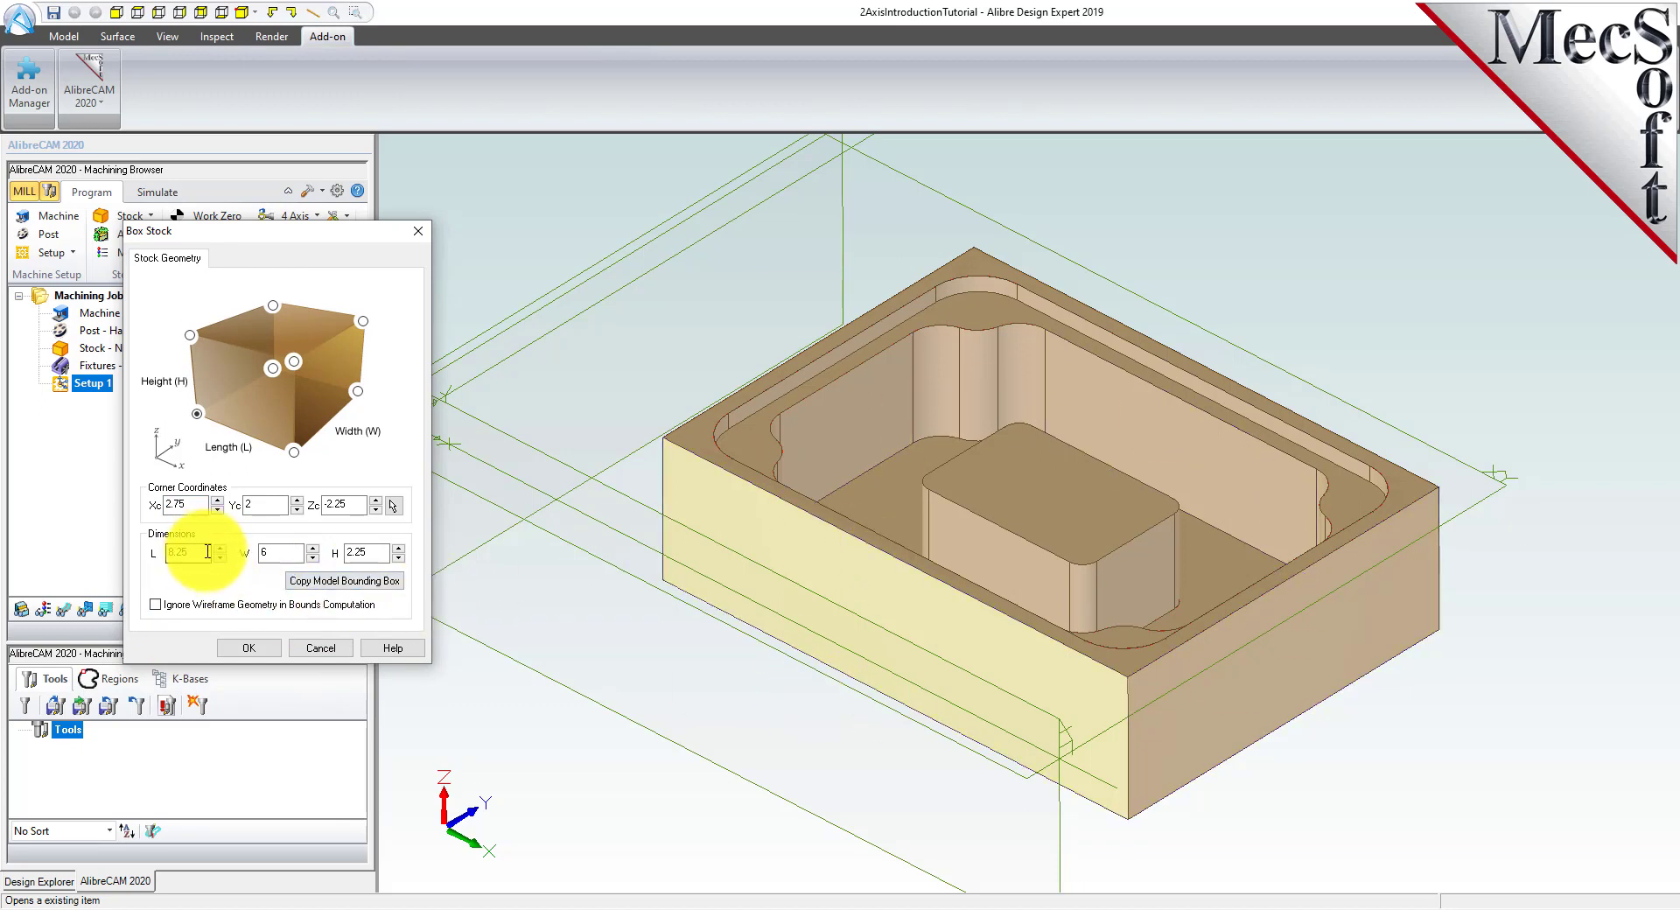
double_click(266, 552)
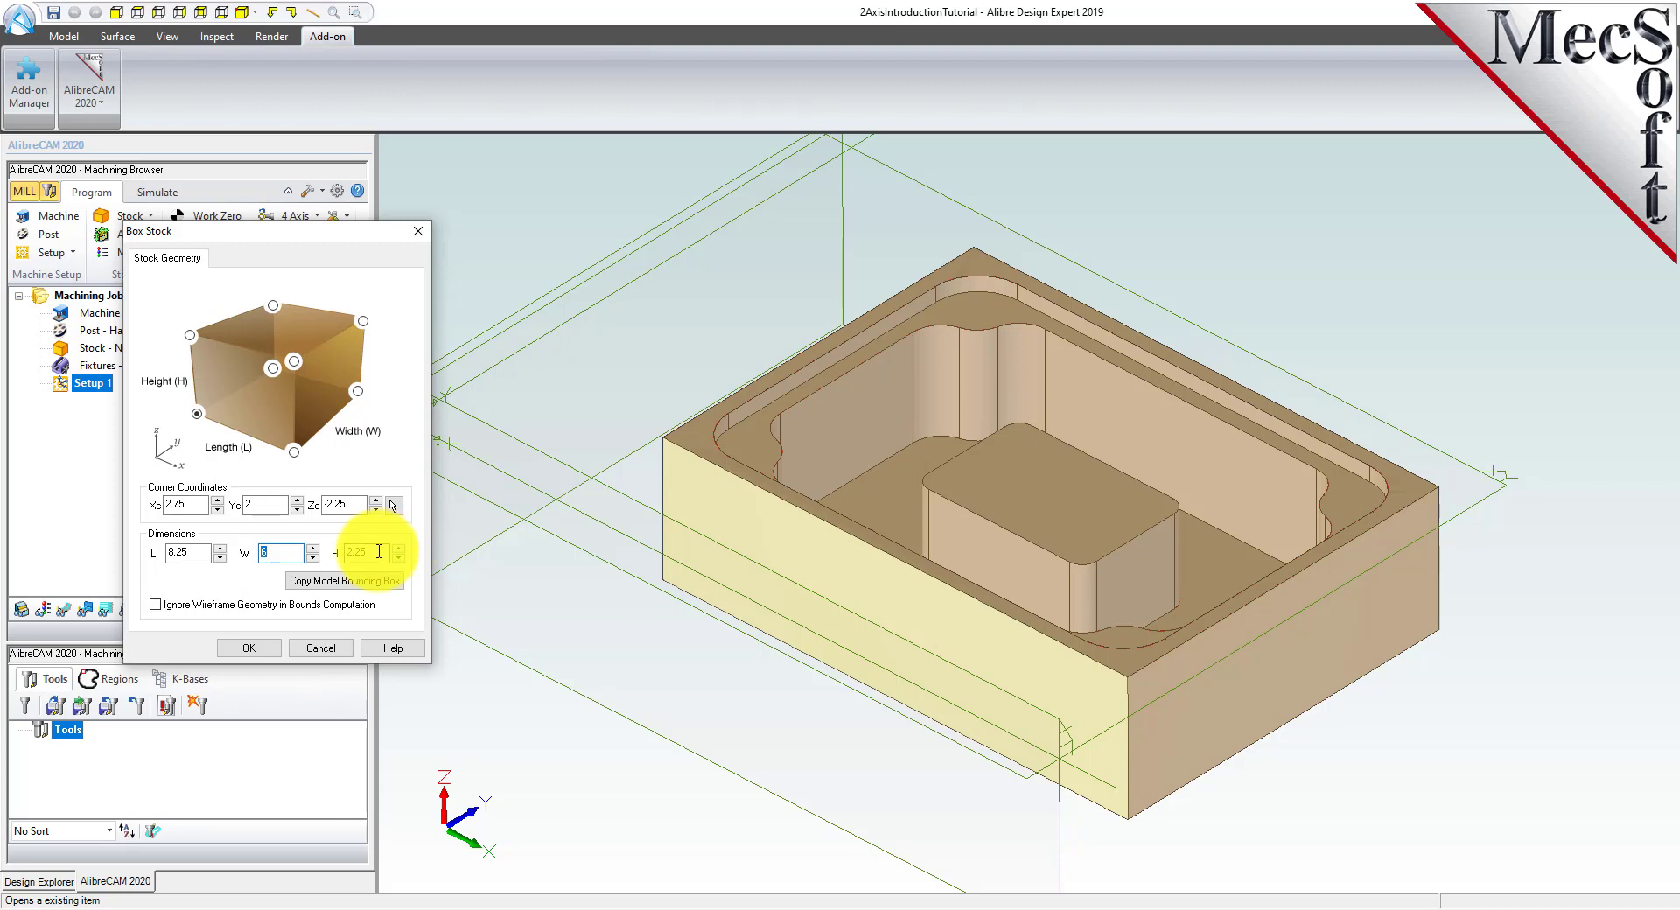
key("Tab")
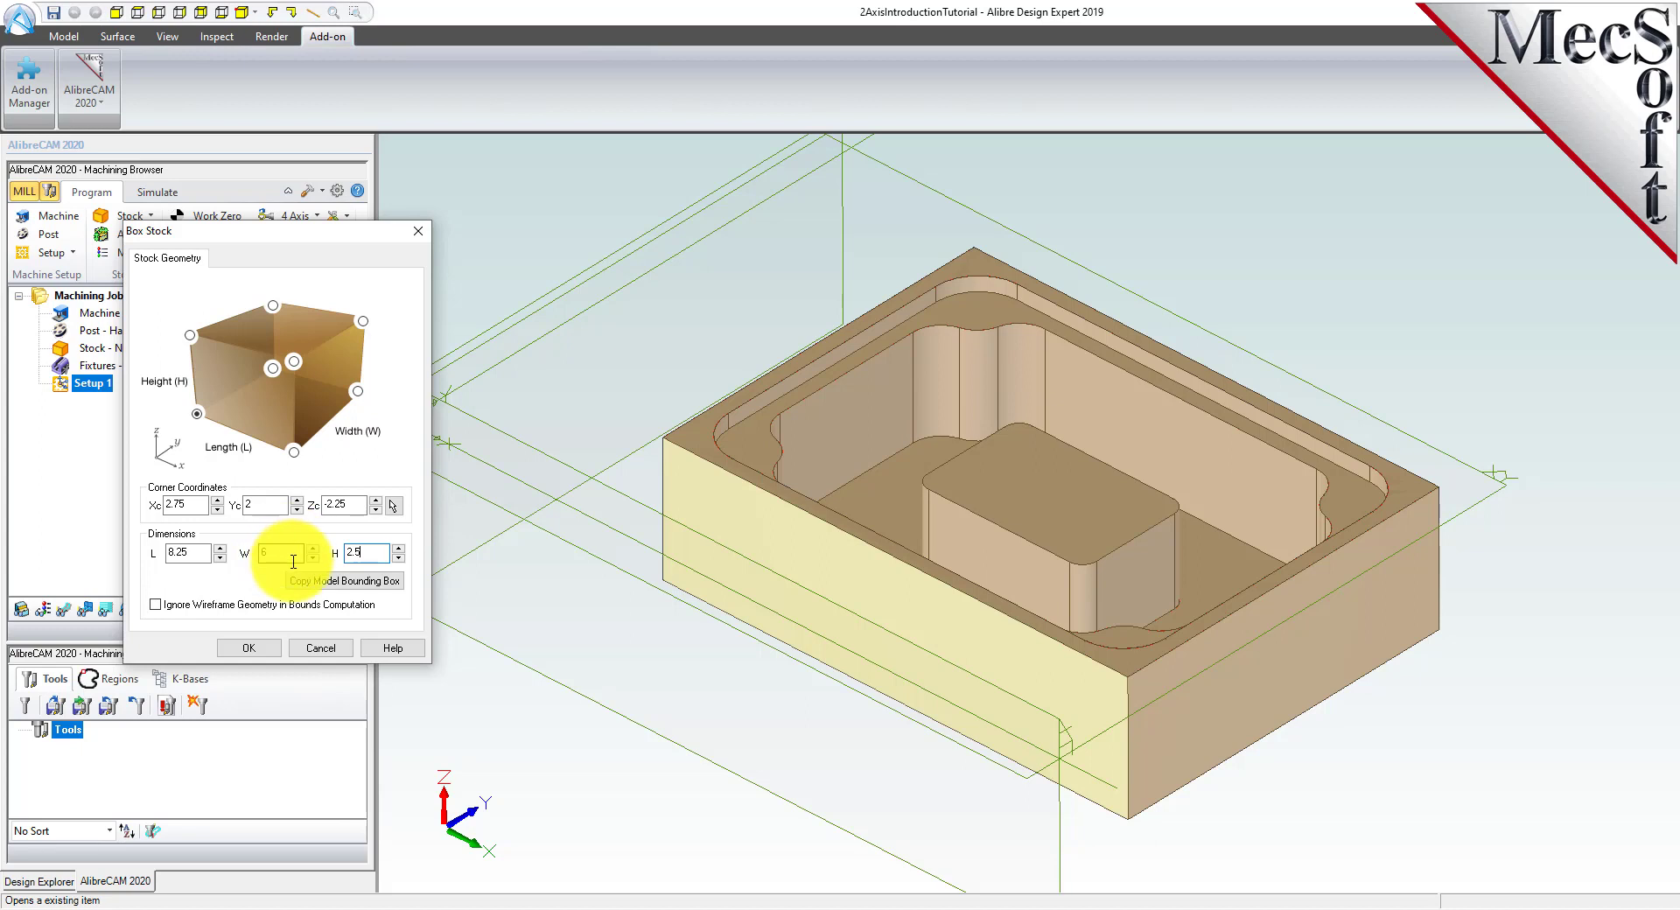
left_click(198, 414)
middle_click_drag(1371, 714, 1346, 704)
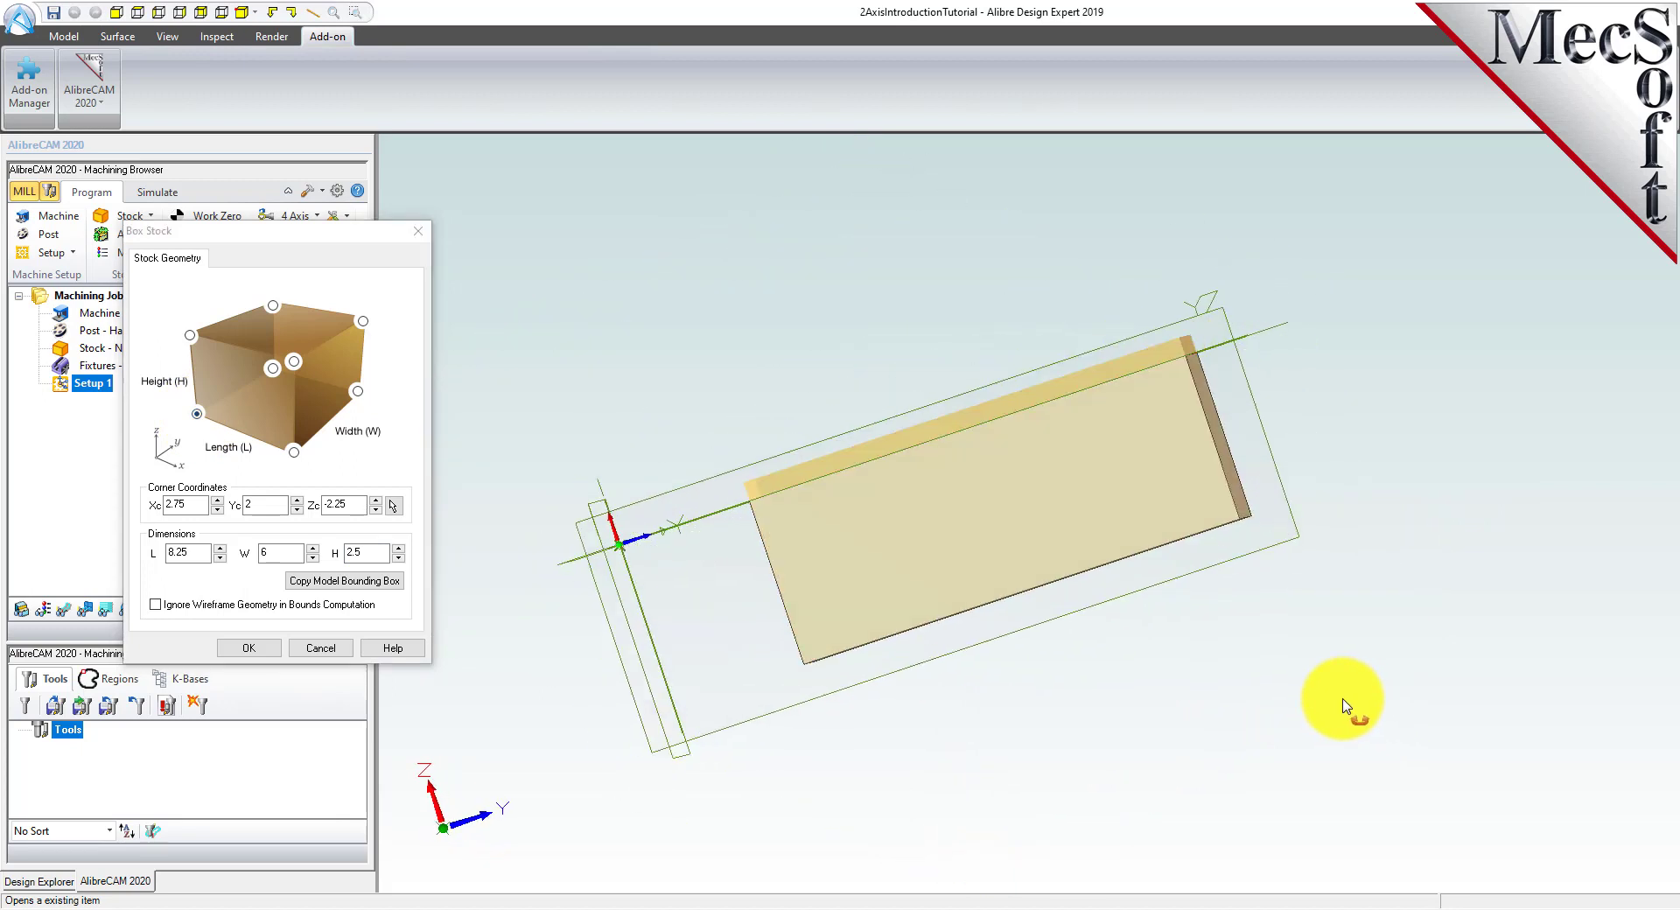
left_click(257, 649)
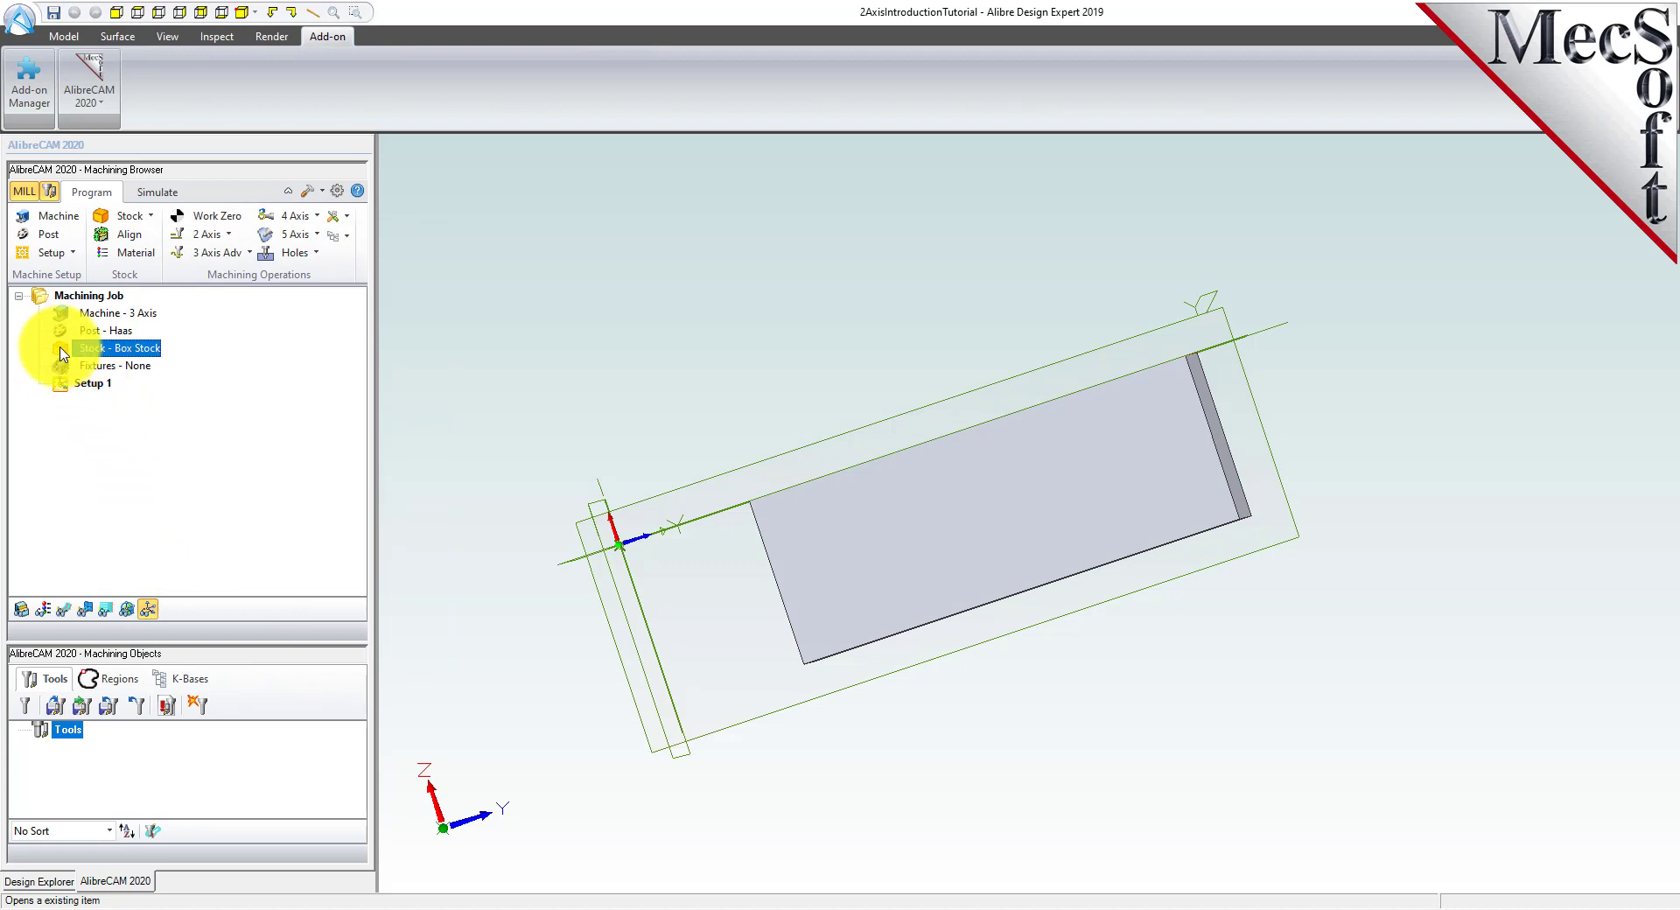
Turn on the box stock display and inspect how the stock sits around the part.
left_click(23, 611)
left_click(23, 611)
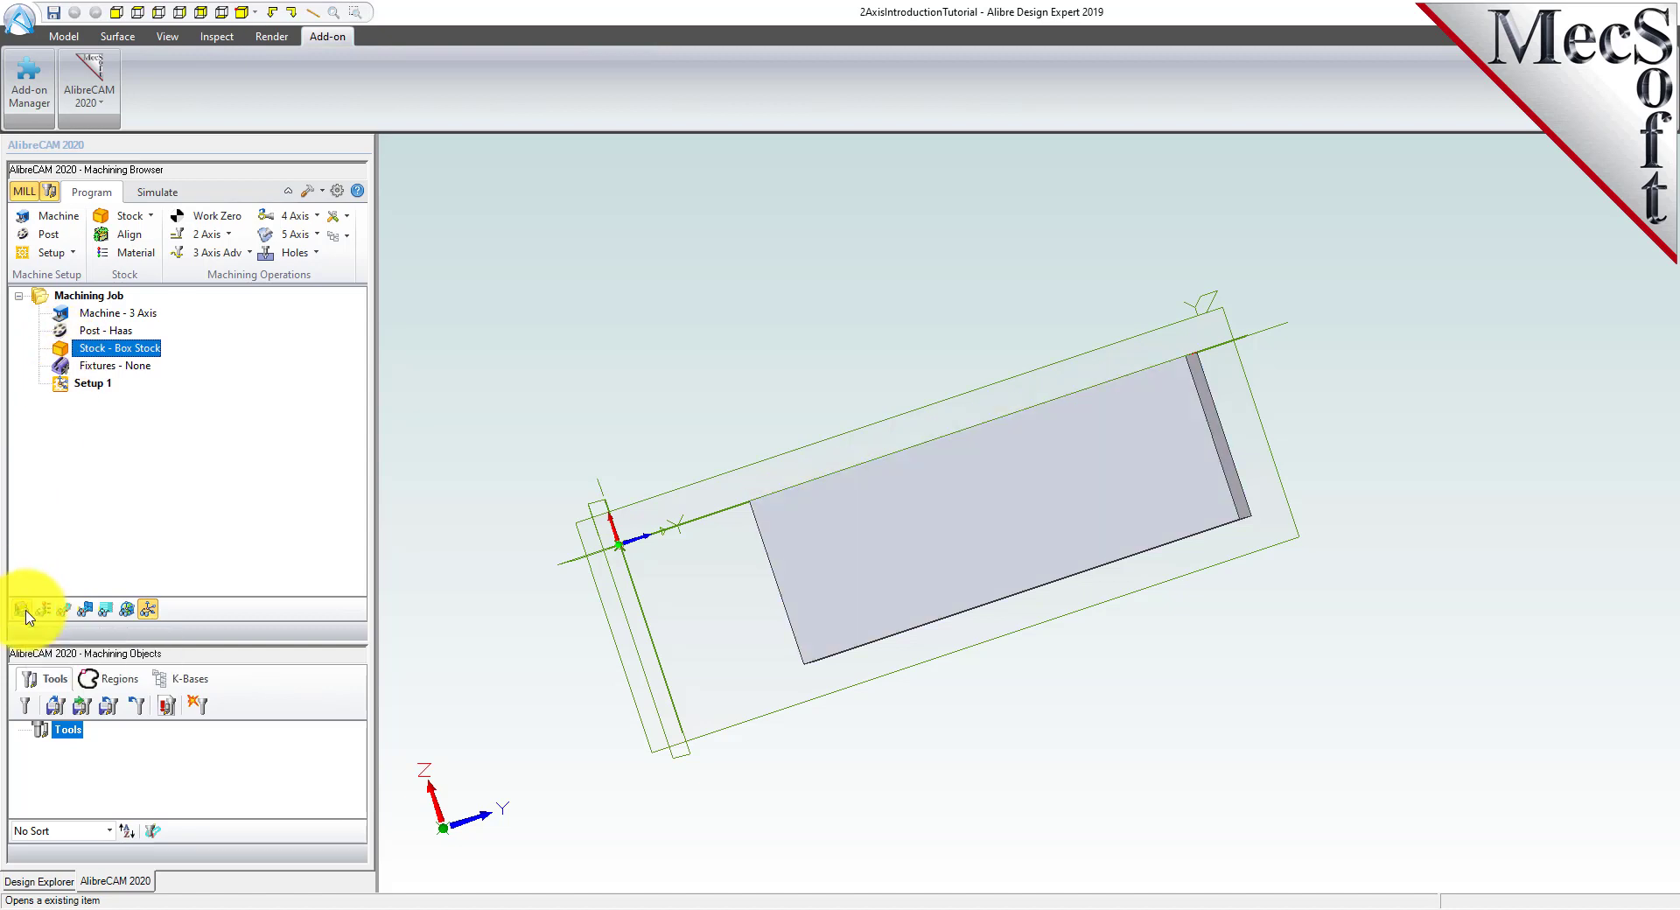
left_click(23, 610)
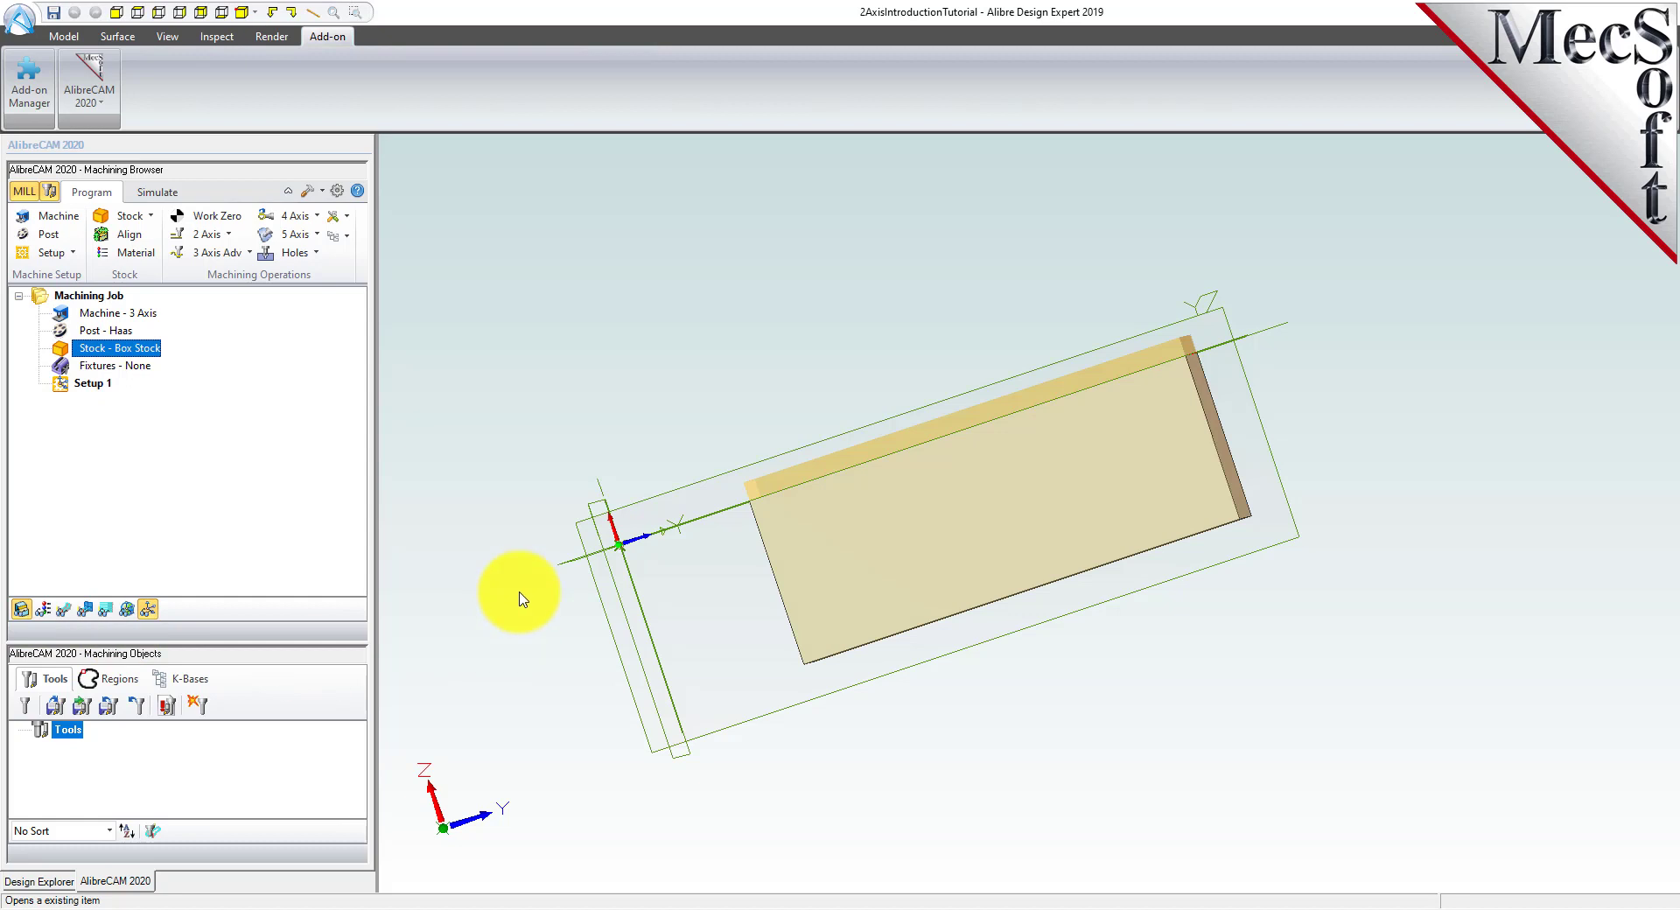
middle_click_drag(675, 461, 693, 577)
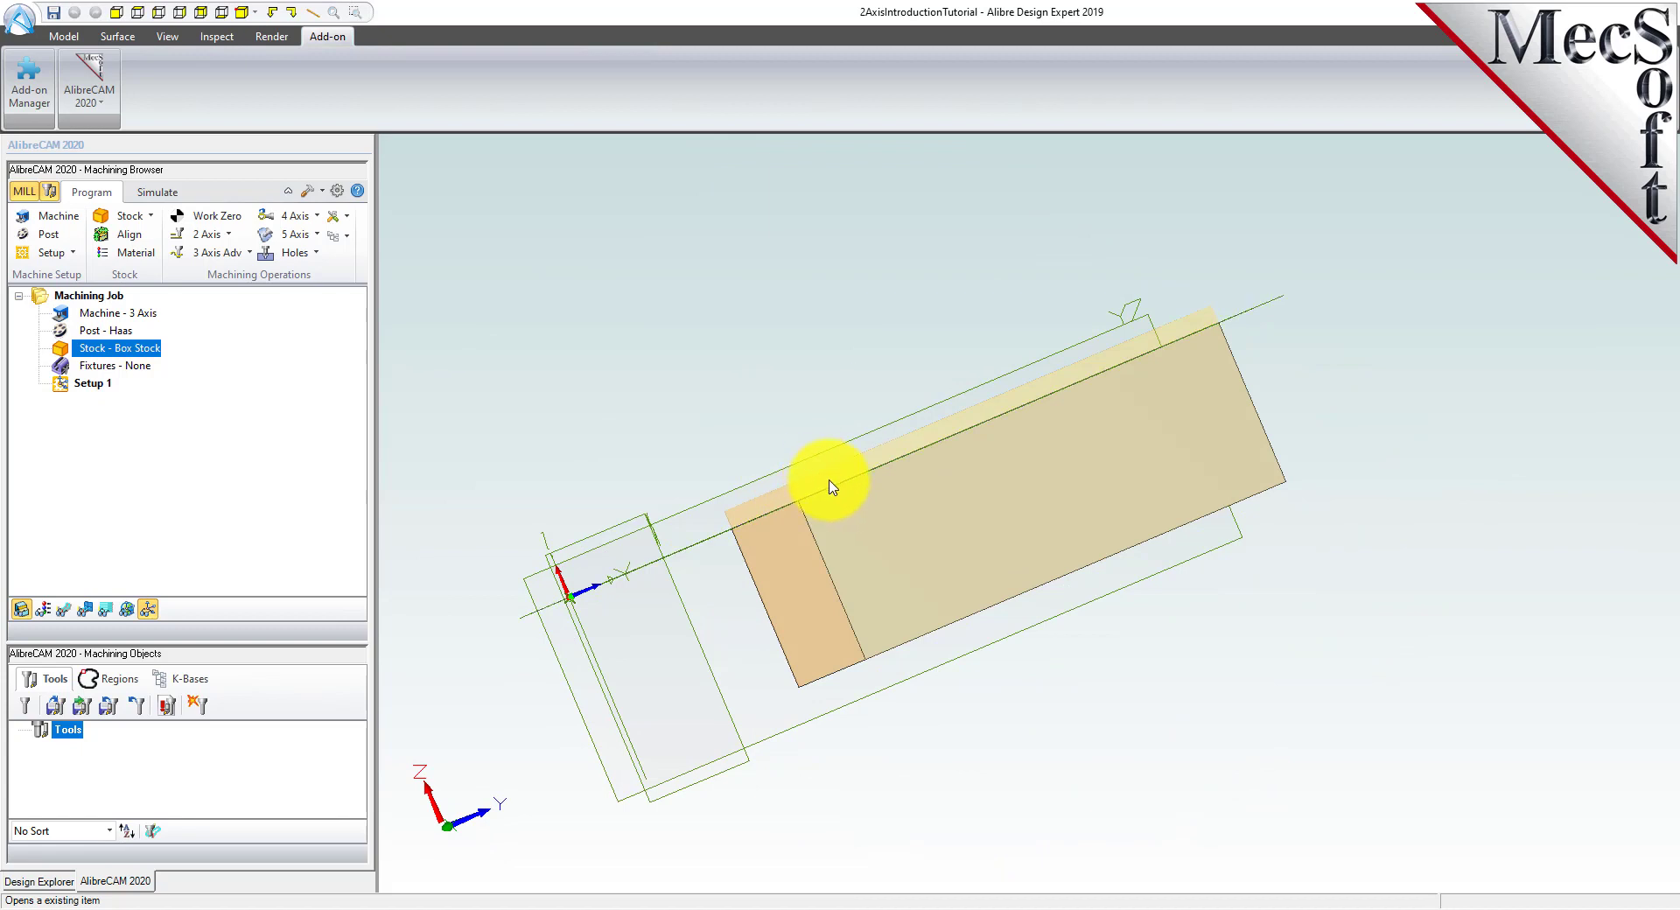
middle_click_drag(600, 481, 641, 499)
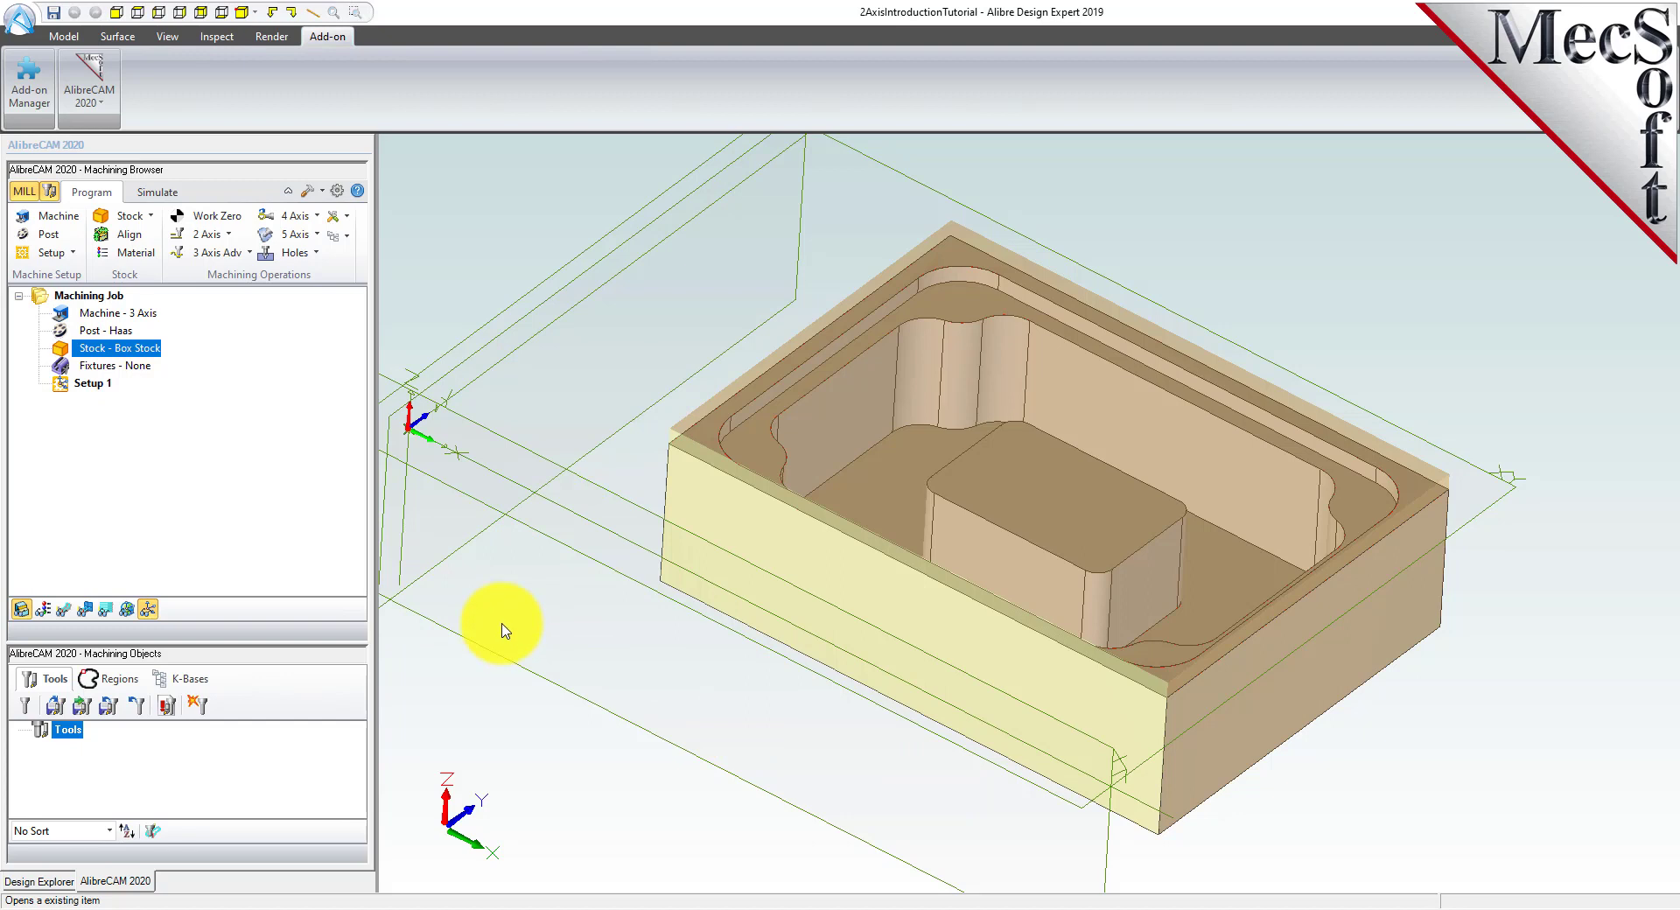
Align the stock to the part with Bottom Z alignment and Center XY alignment.
left_click(138, 241)
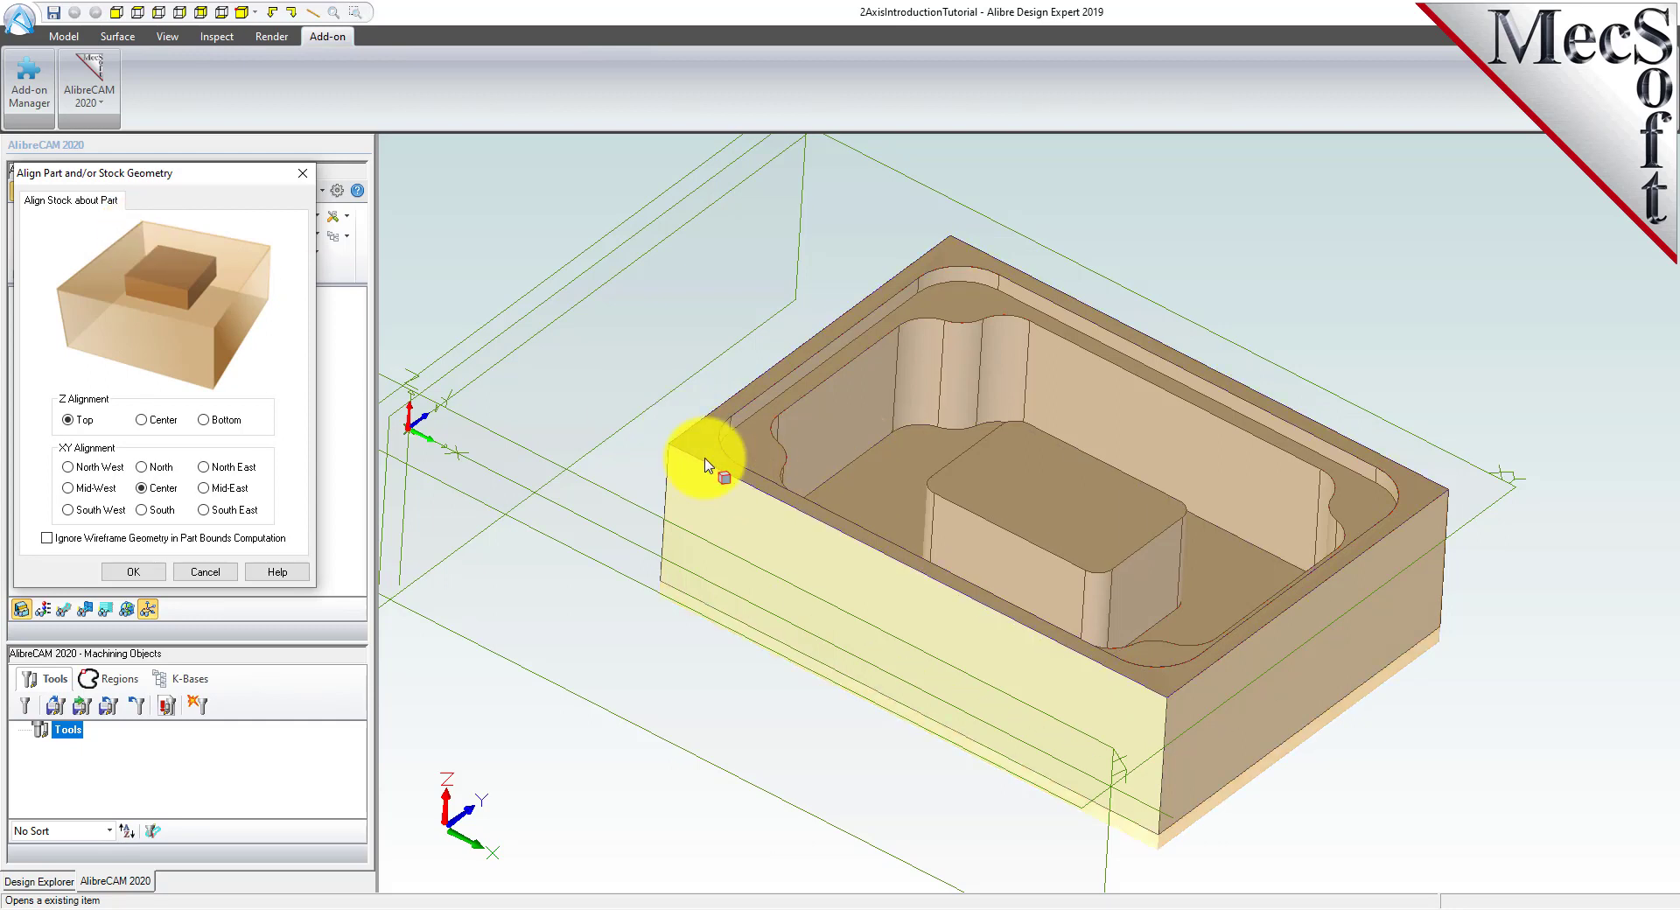
left_click(204, 420)
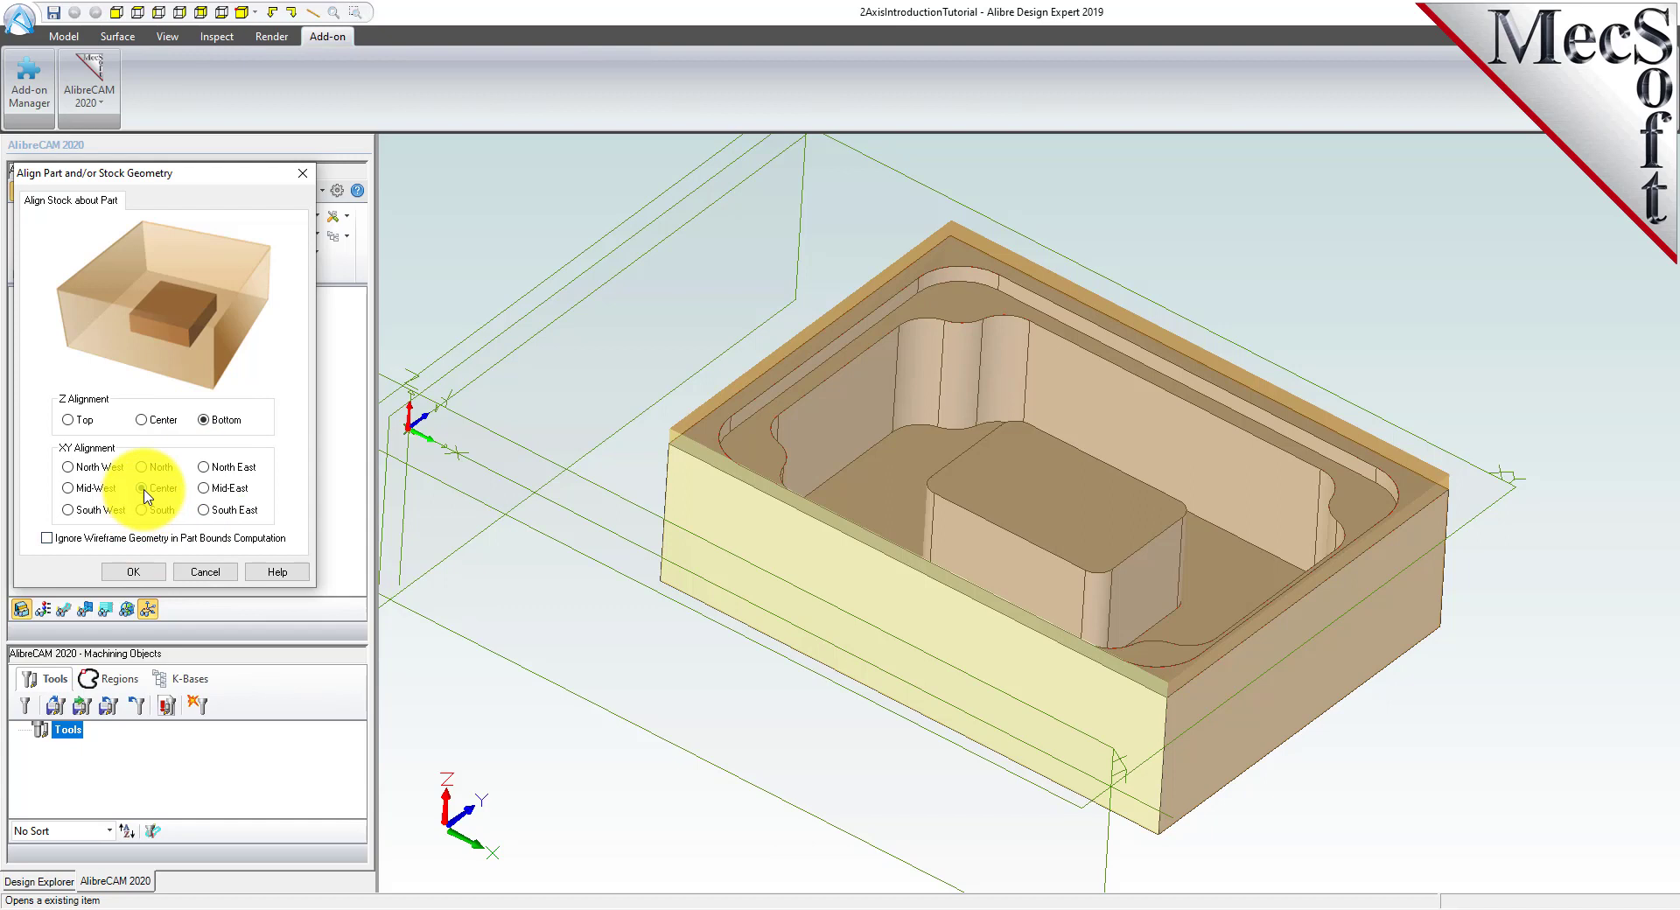
left_click(133, 571)
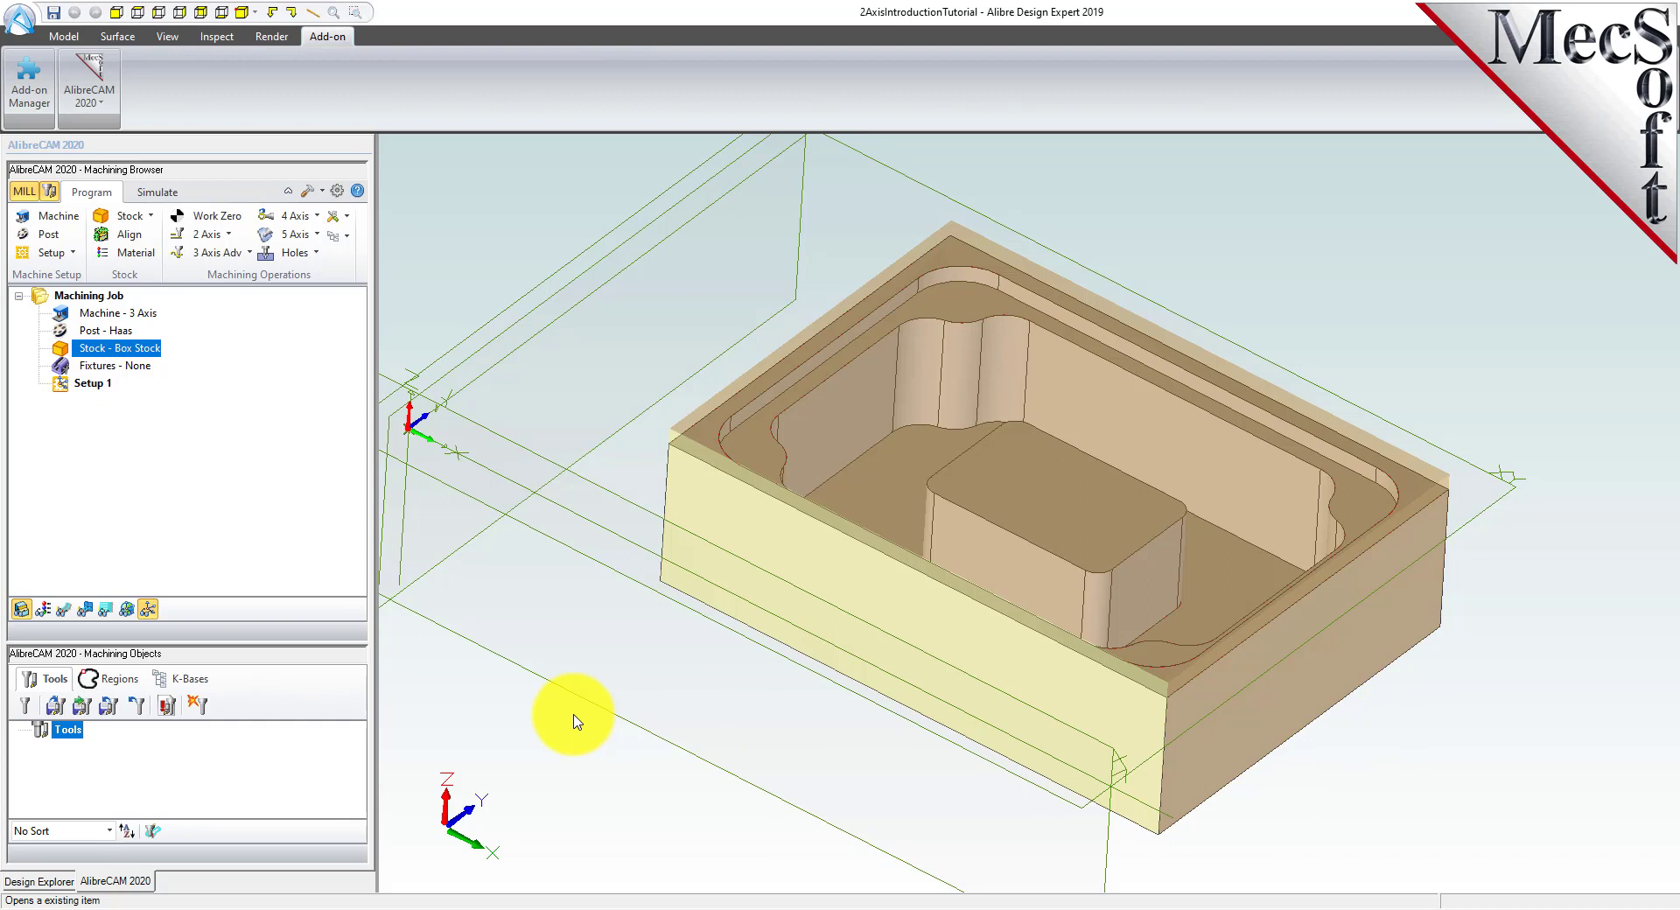
Set the stock material to ALUMINUM - 6061 from the FeedsSpeedsDataINCH.xml material file.
left_click(140, 261)
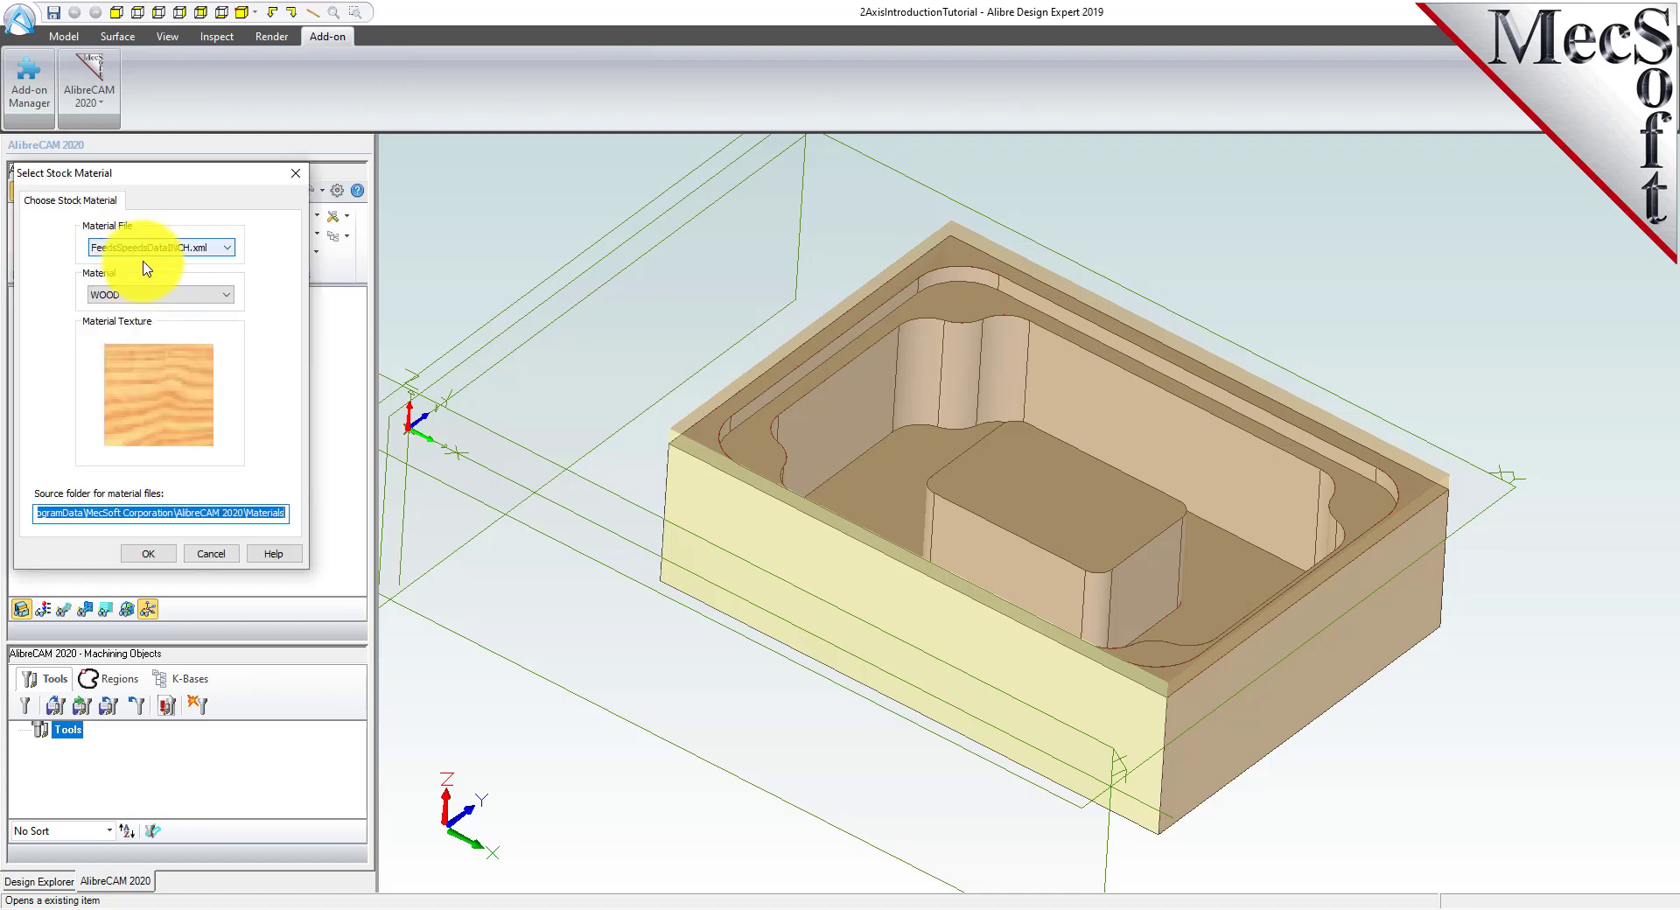
left_click(223, 296)
scroll(233, 420, "up", 7)
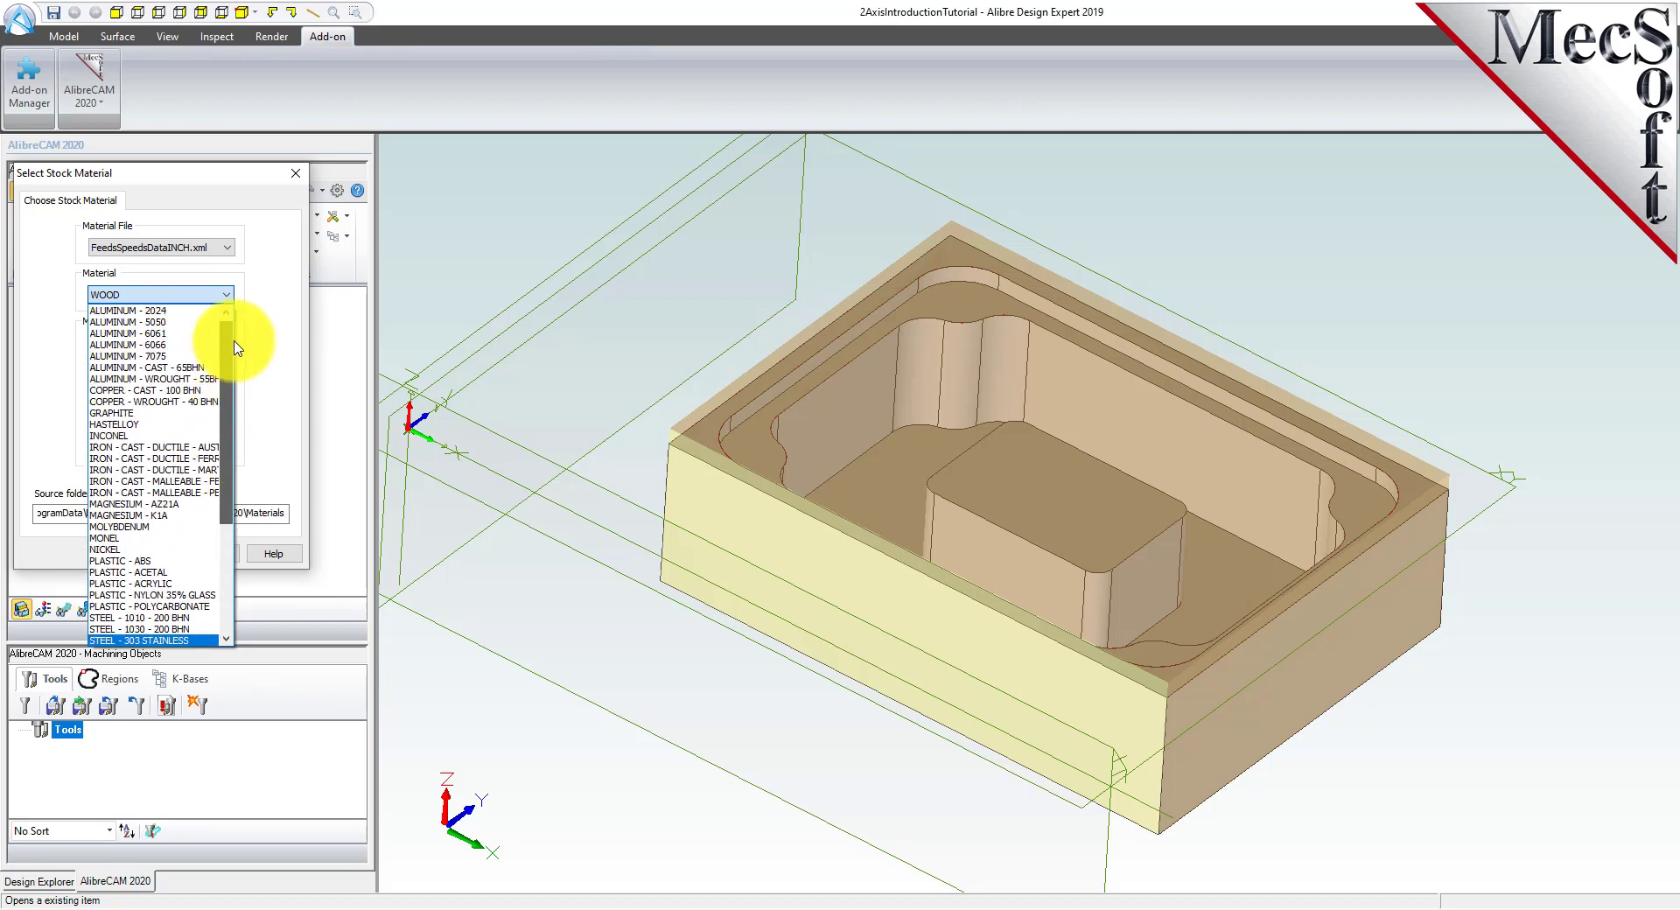
left_click(160, 333)
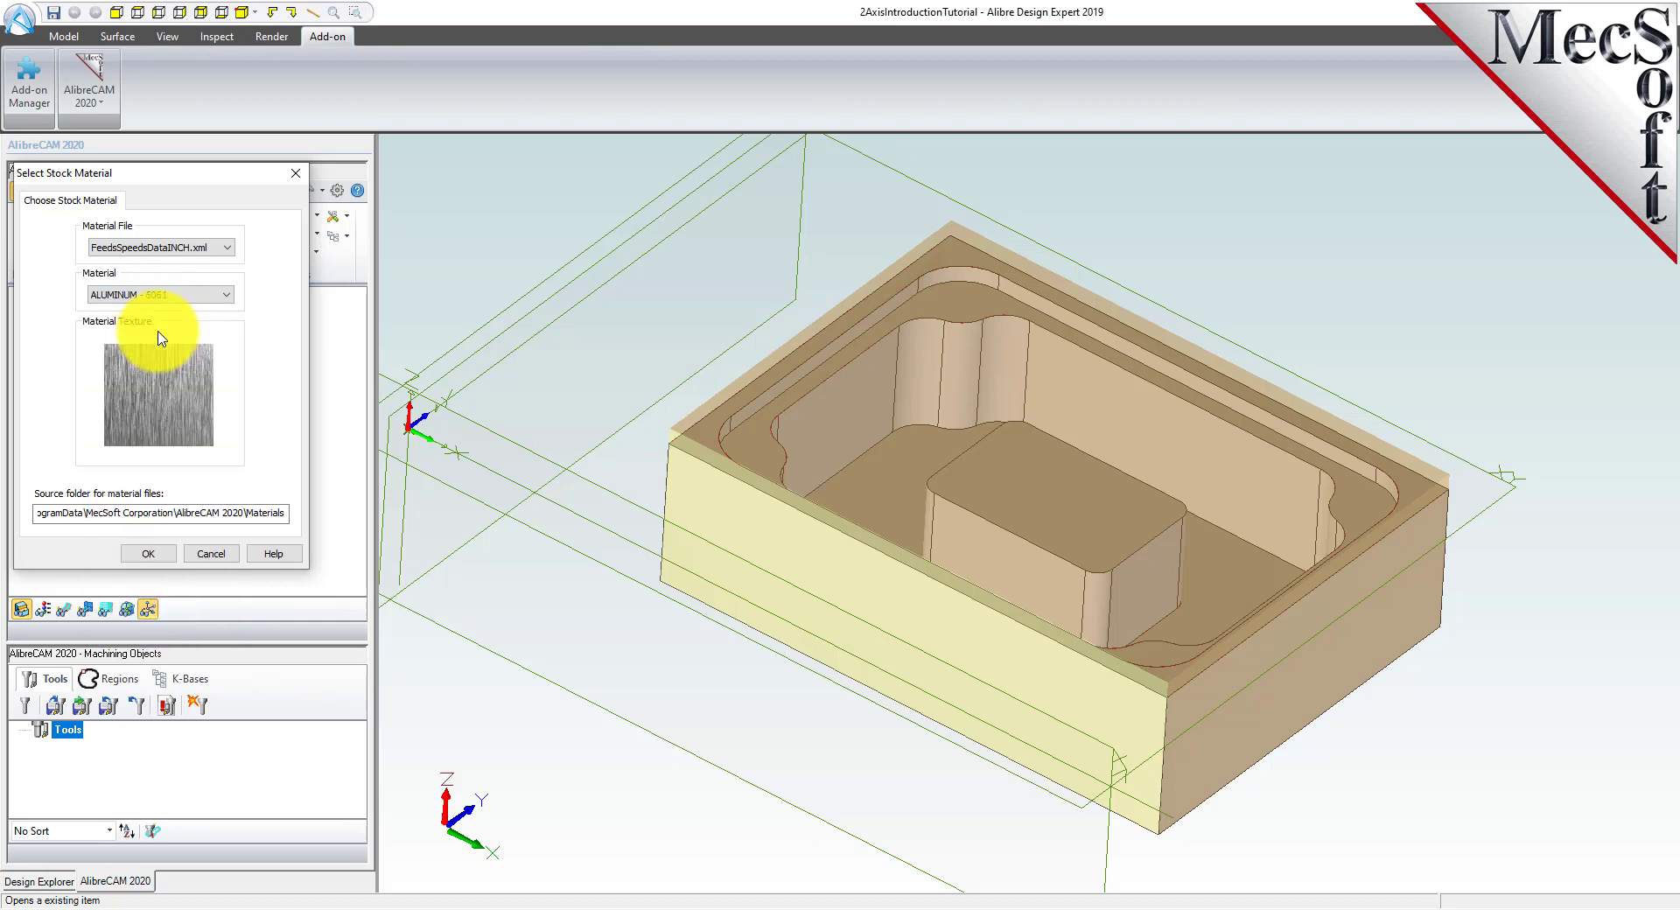
left_click(151, 555)
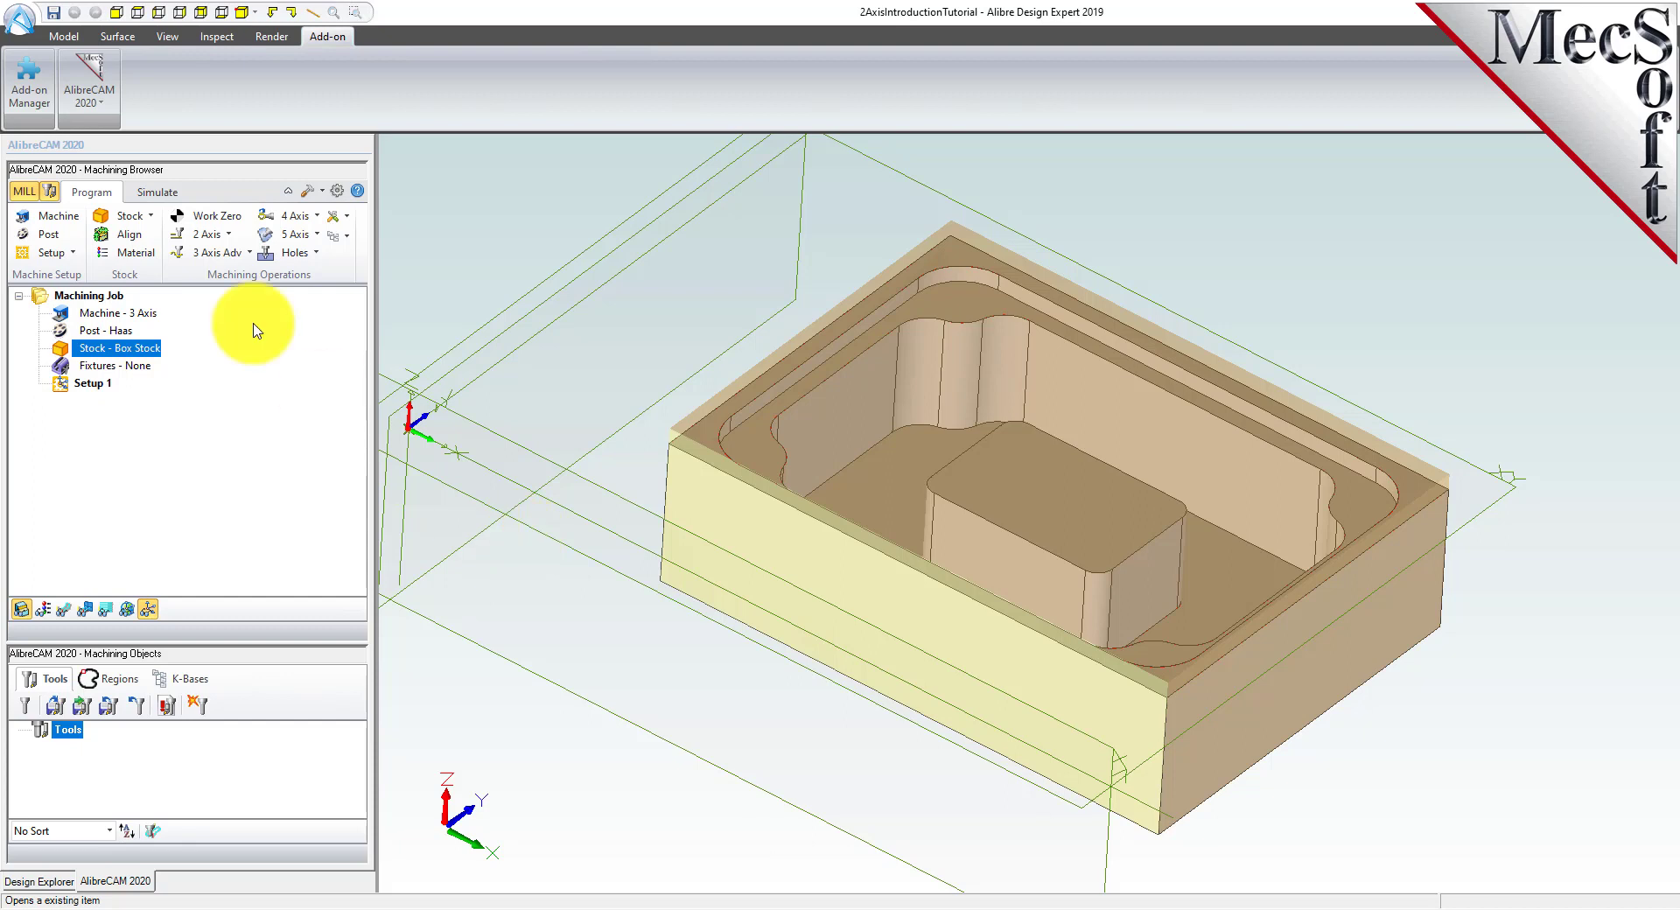
Open the separate simulation window, turn on the material texture display and inspect the textured stock from another angle.
left_click(152, 194)
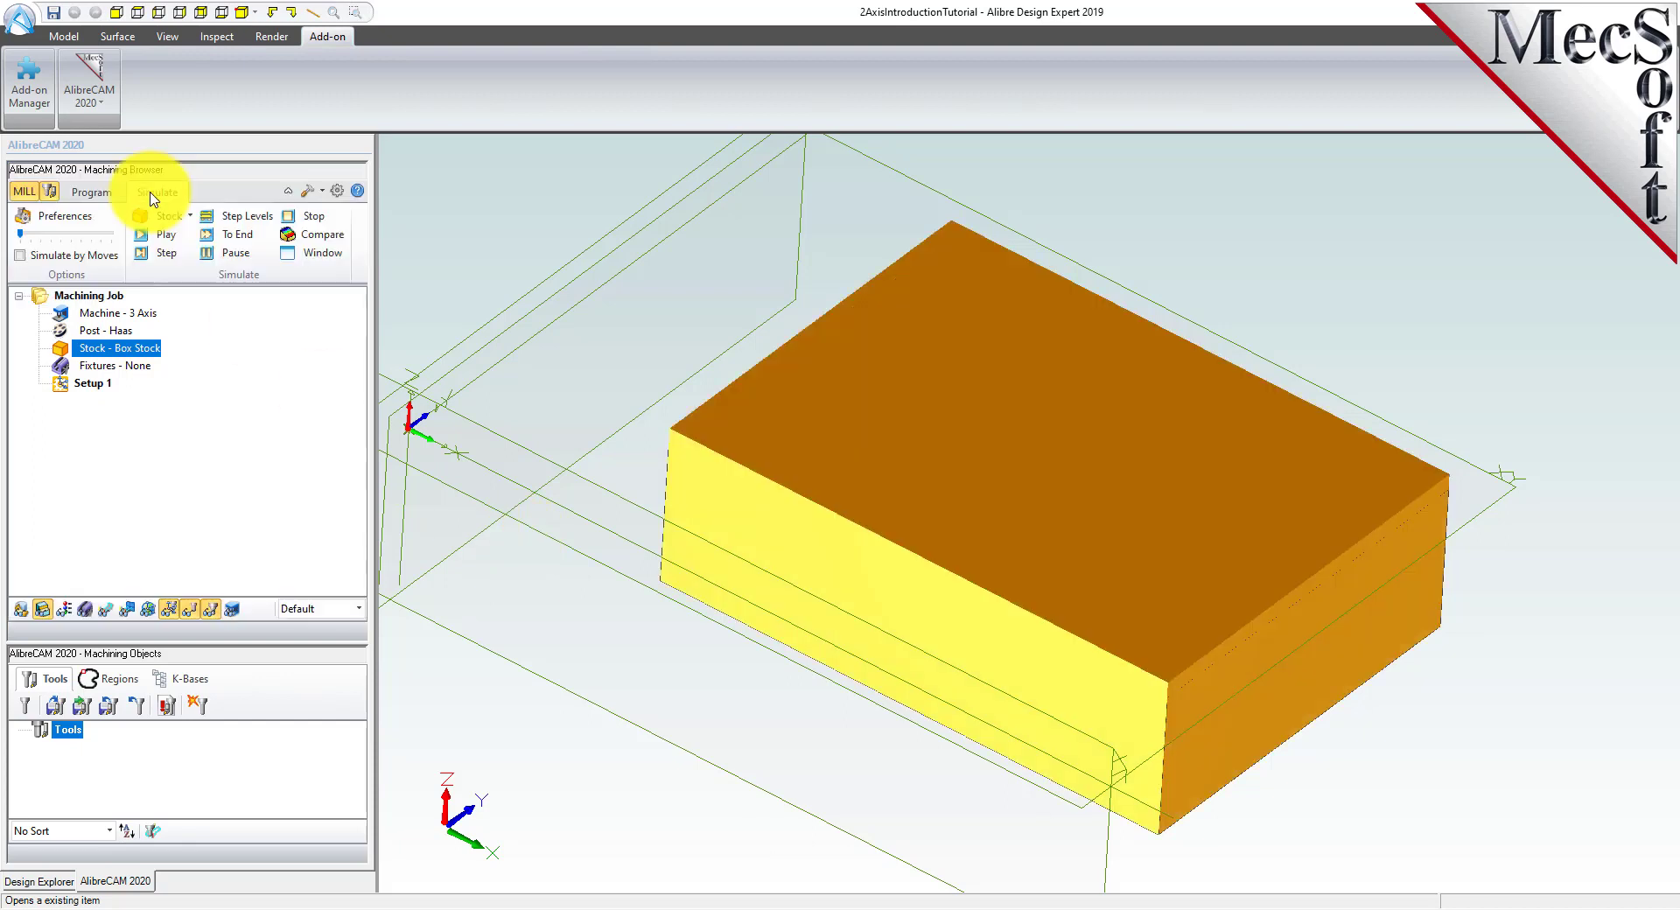
left_click(328, 259)
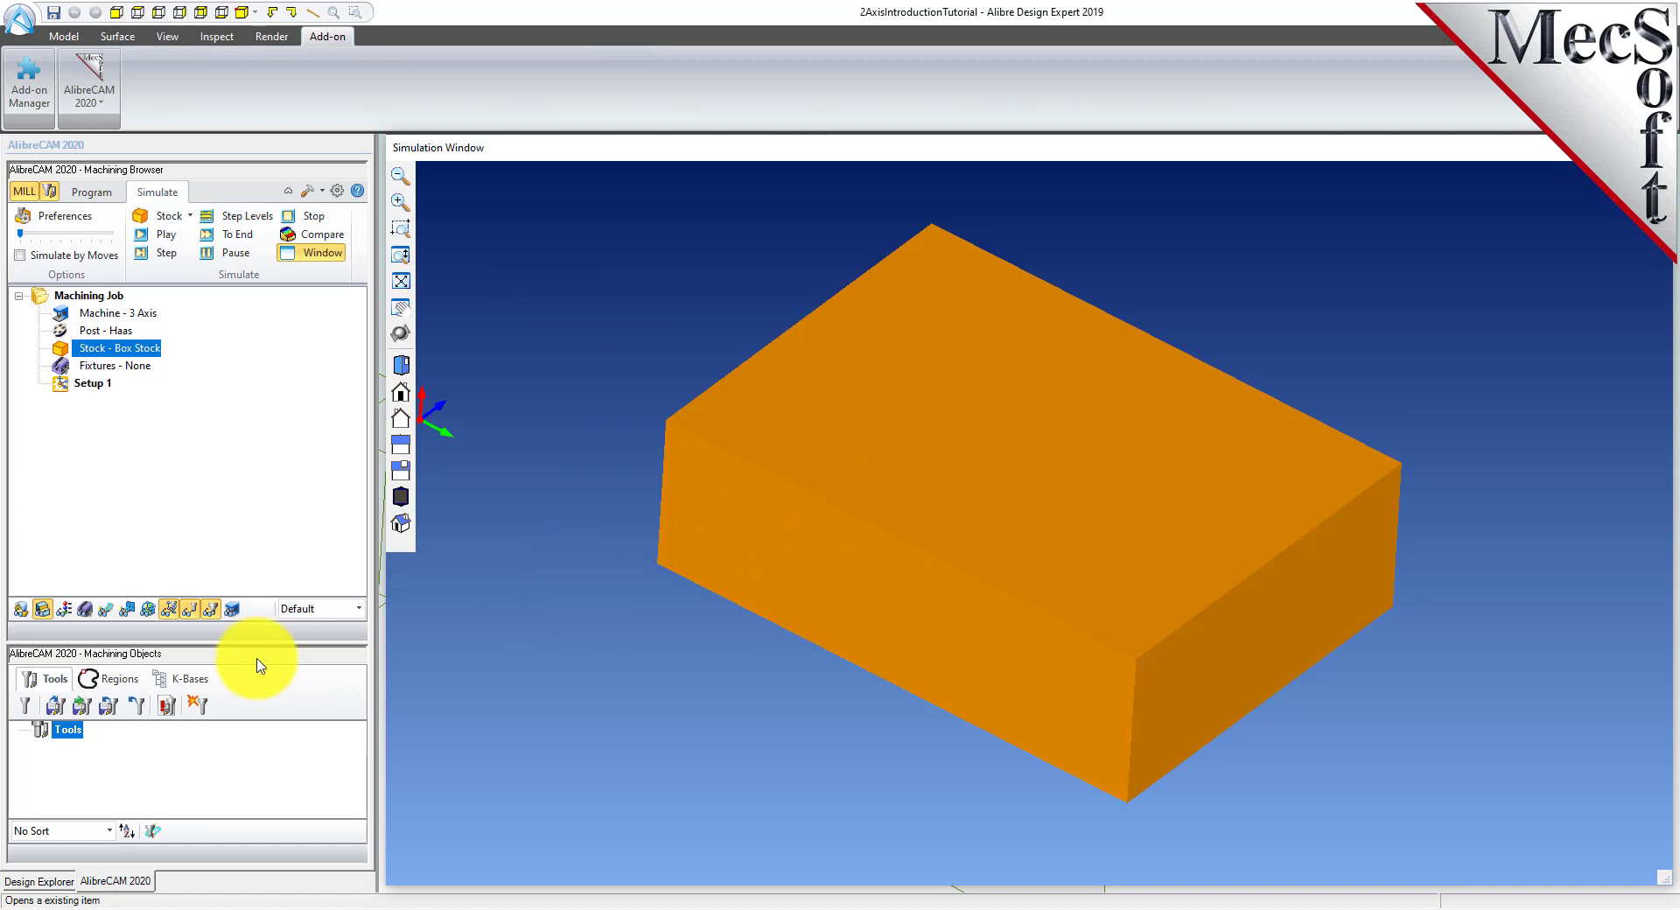
left_click(65, 611)
left_click(67, 611)
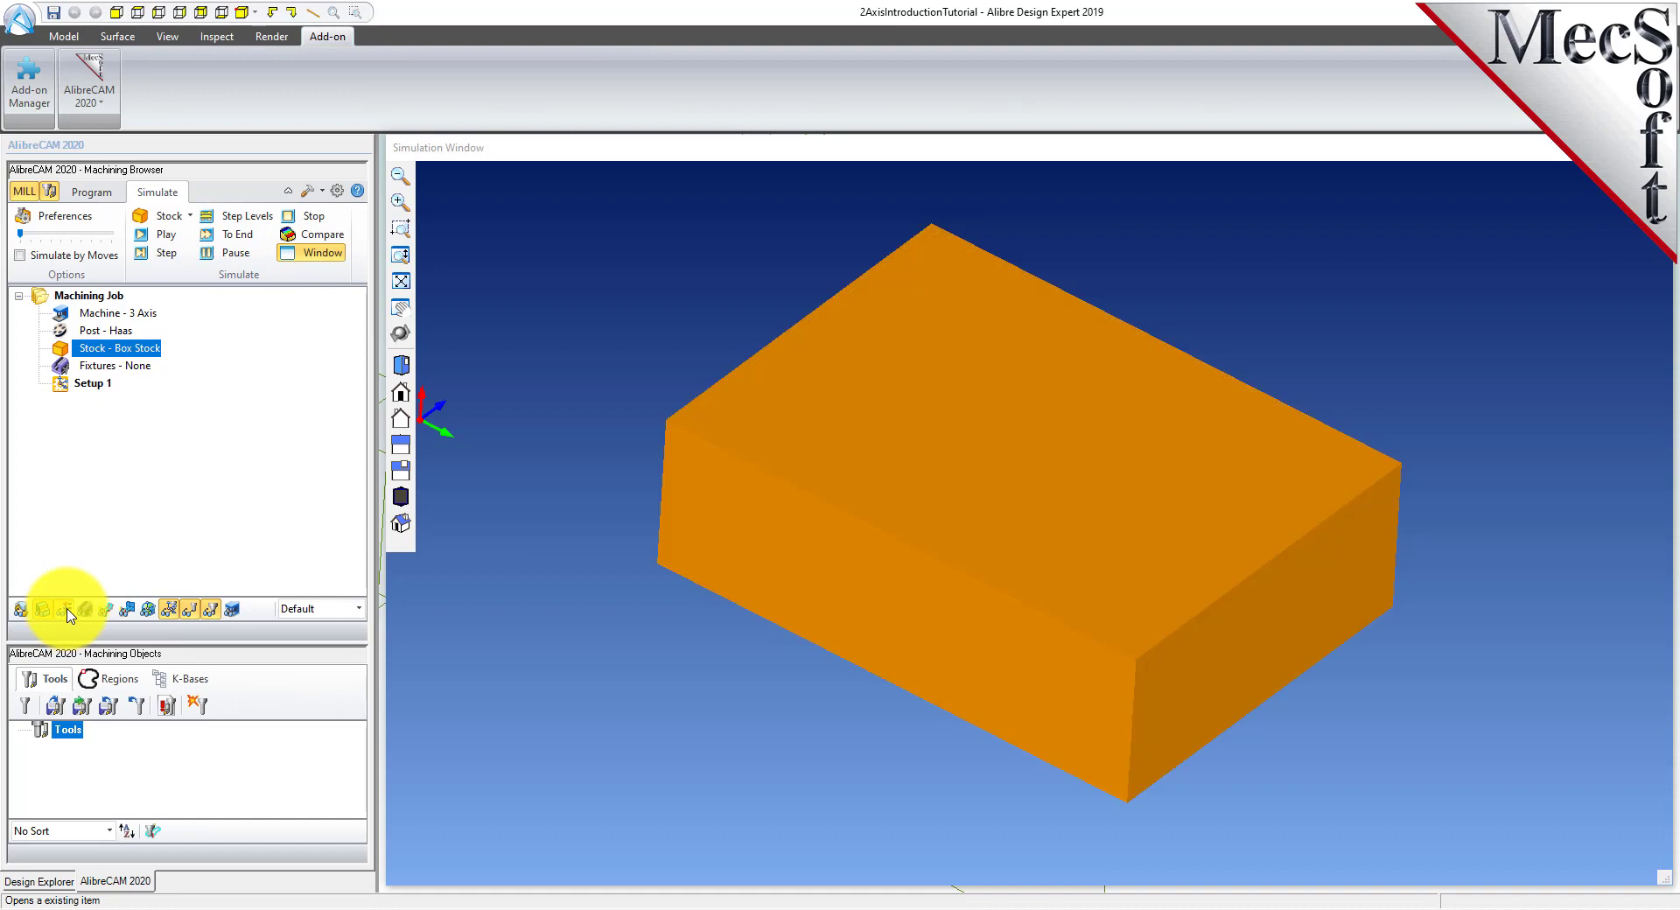
left_click(66, 611)
mouse_move(1085, 612)
middle_mouse_down()
mouse_move(986, 599)
mouse_move(877, 545)
mouse_move(892, 581)
mouse_move(997, 607)
mouse_move(1068, 596)
mouse_move(1104, 636)
middle_mouse_up()
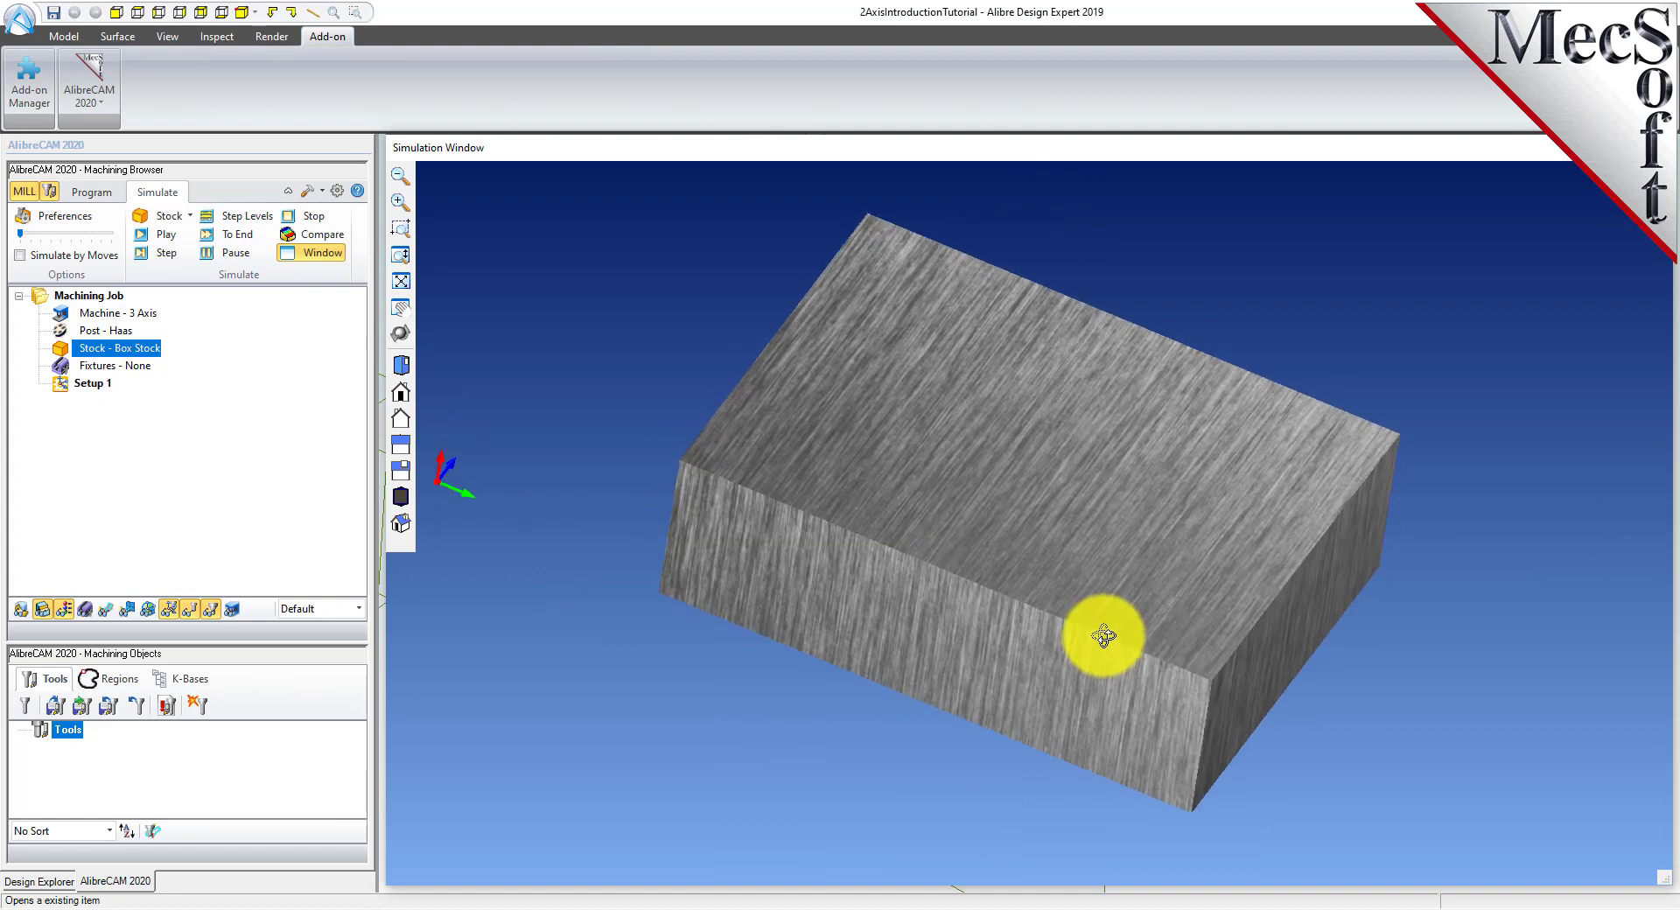
middle_click_drag(1106, 540, 1166, 428)
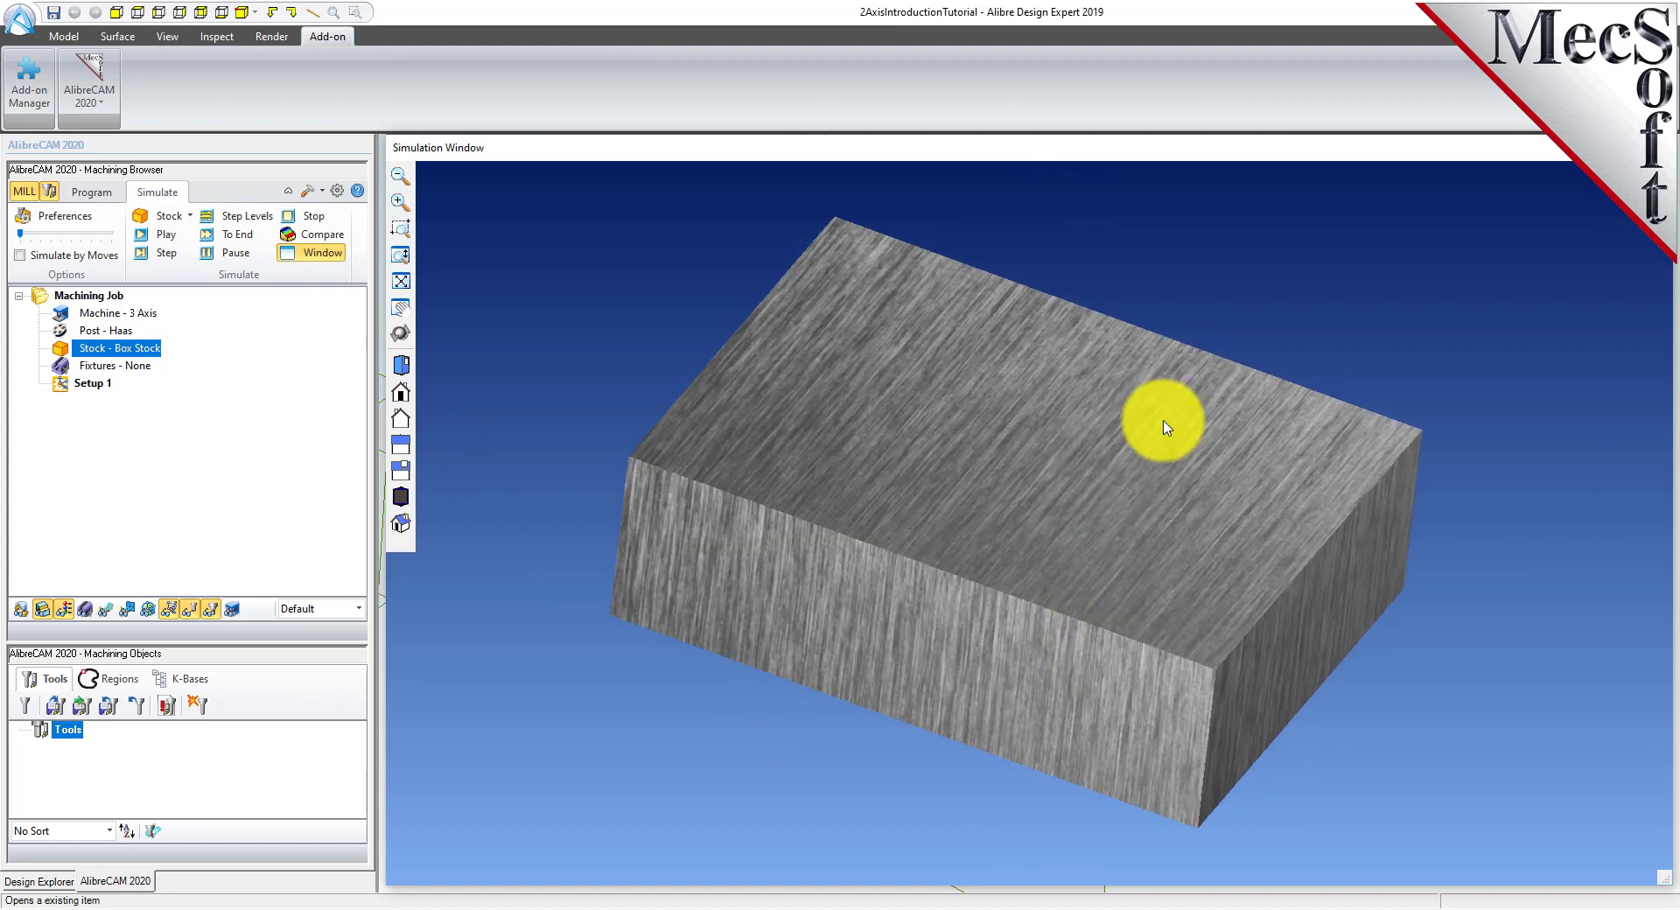
Turn off the material texture display, close the simulation window and return to programming mode.
left_click(64, 619)
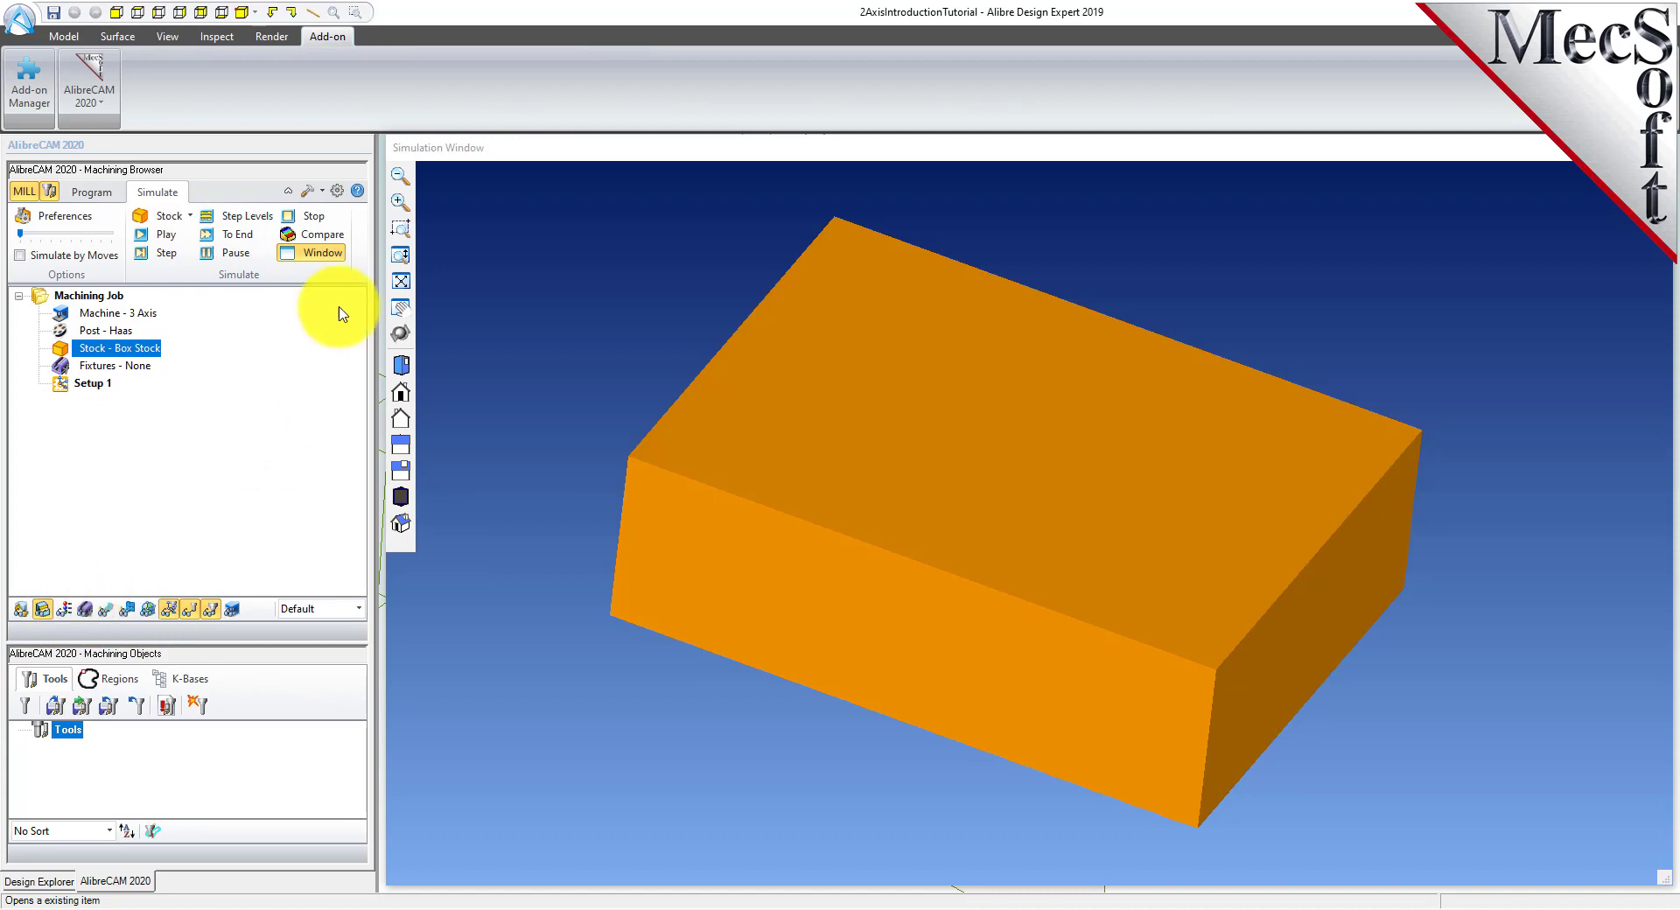
left_click(318, 253)
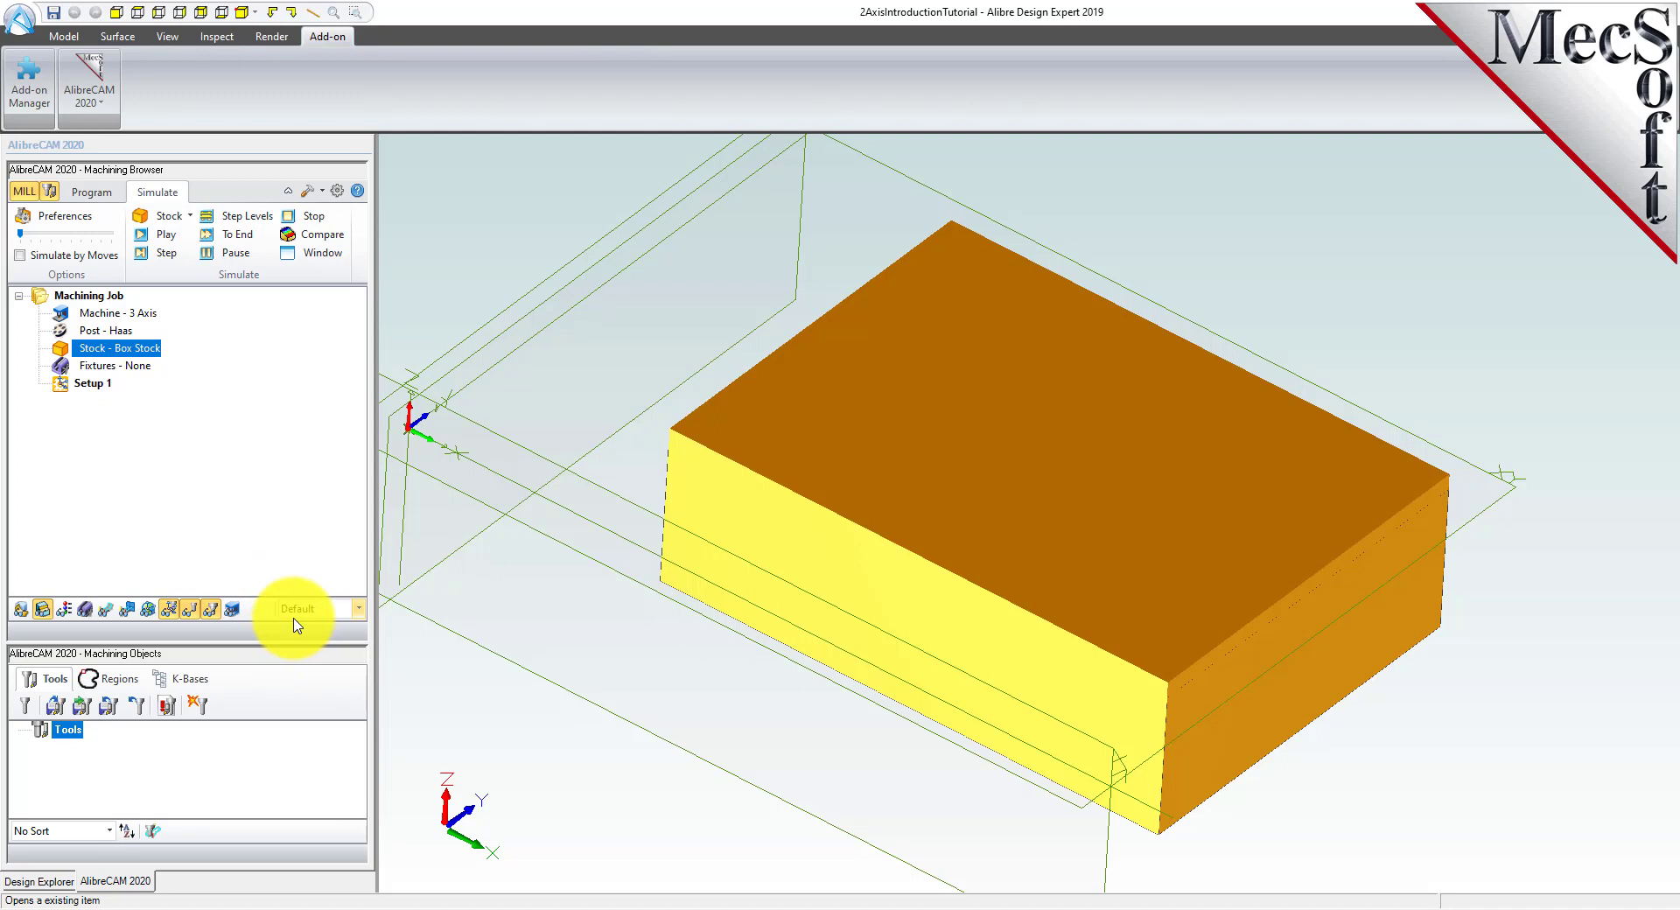
left_click(94, 196)
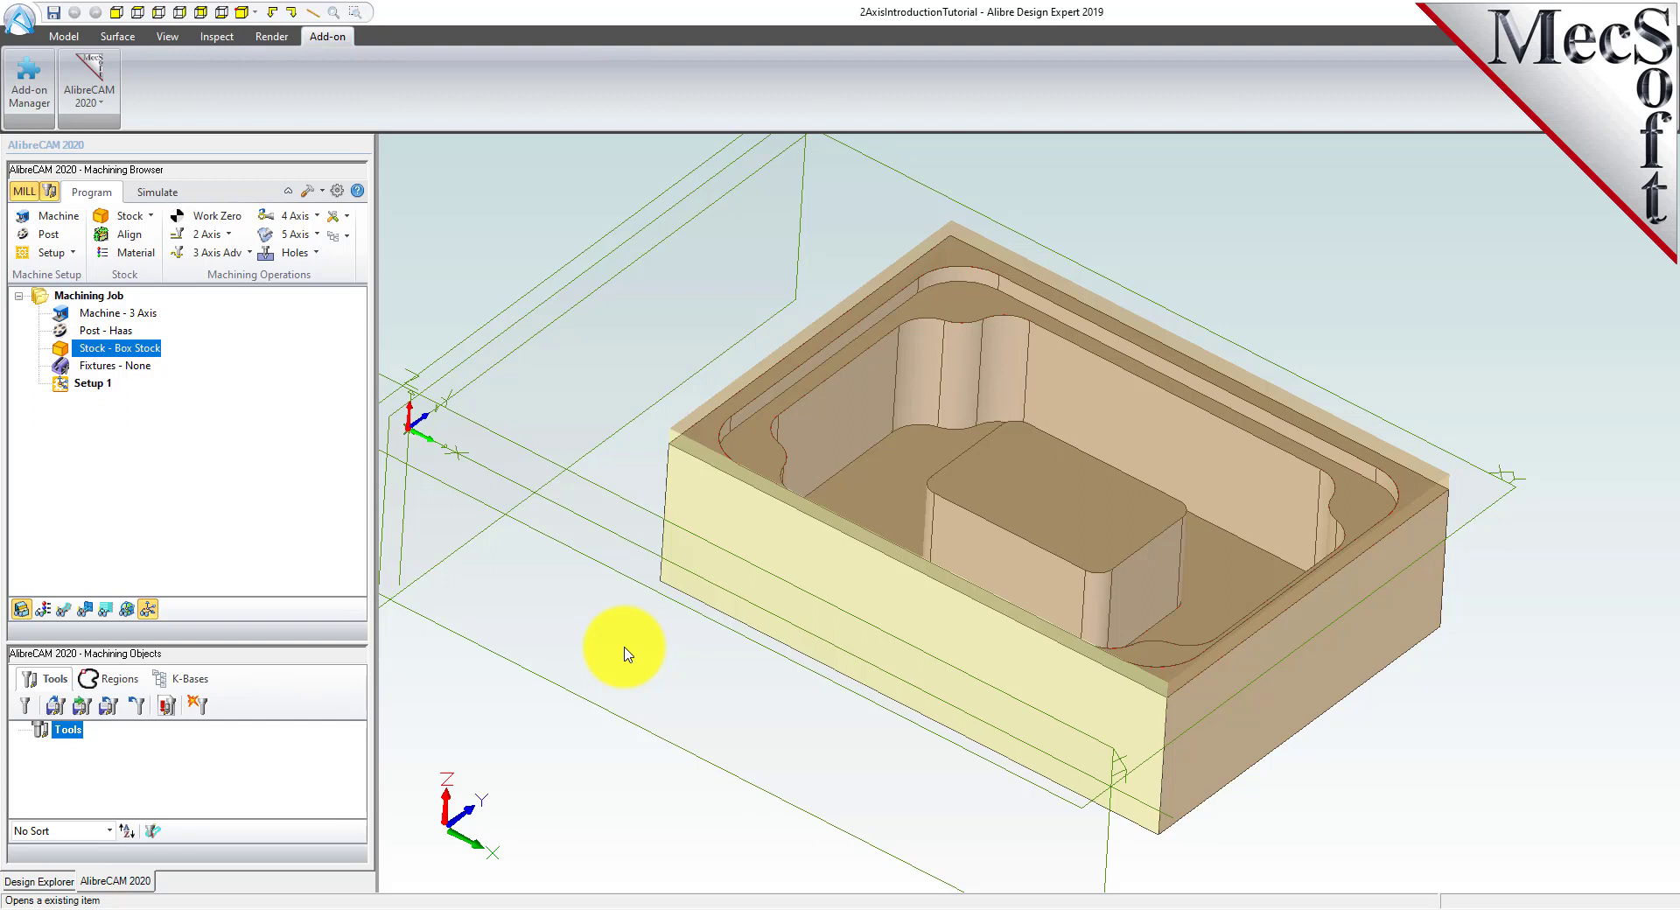
Create a work zero on the stock box at the Highest Z face and South West corner, checking its triad up close.
left_click(225, 229)
left_click_drag(213, 176, 257, 210)
left_click(174, 420)
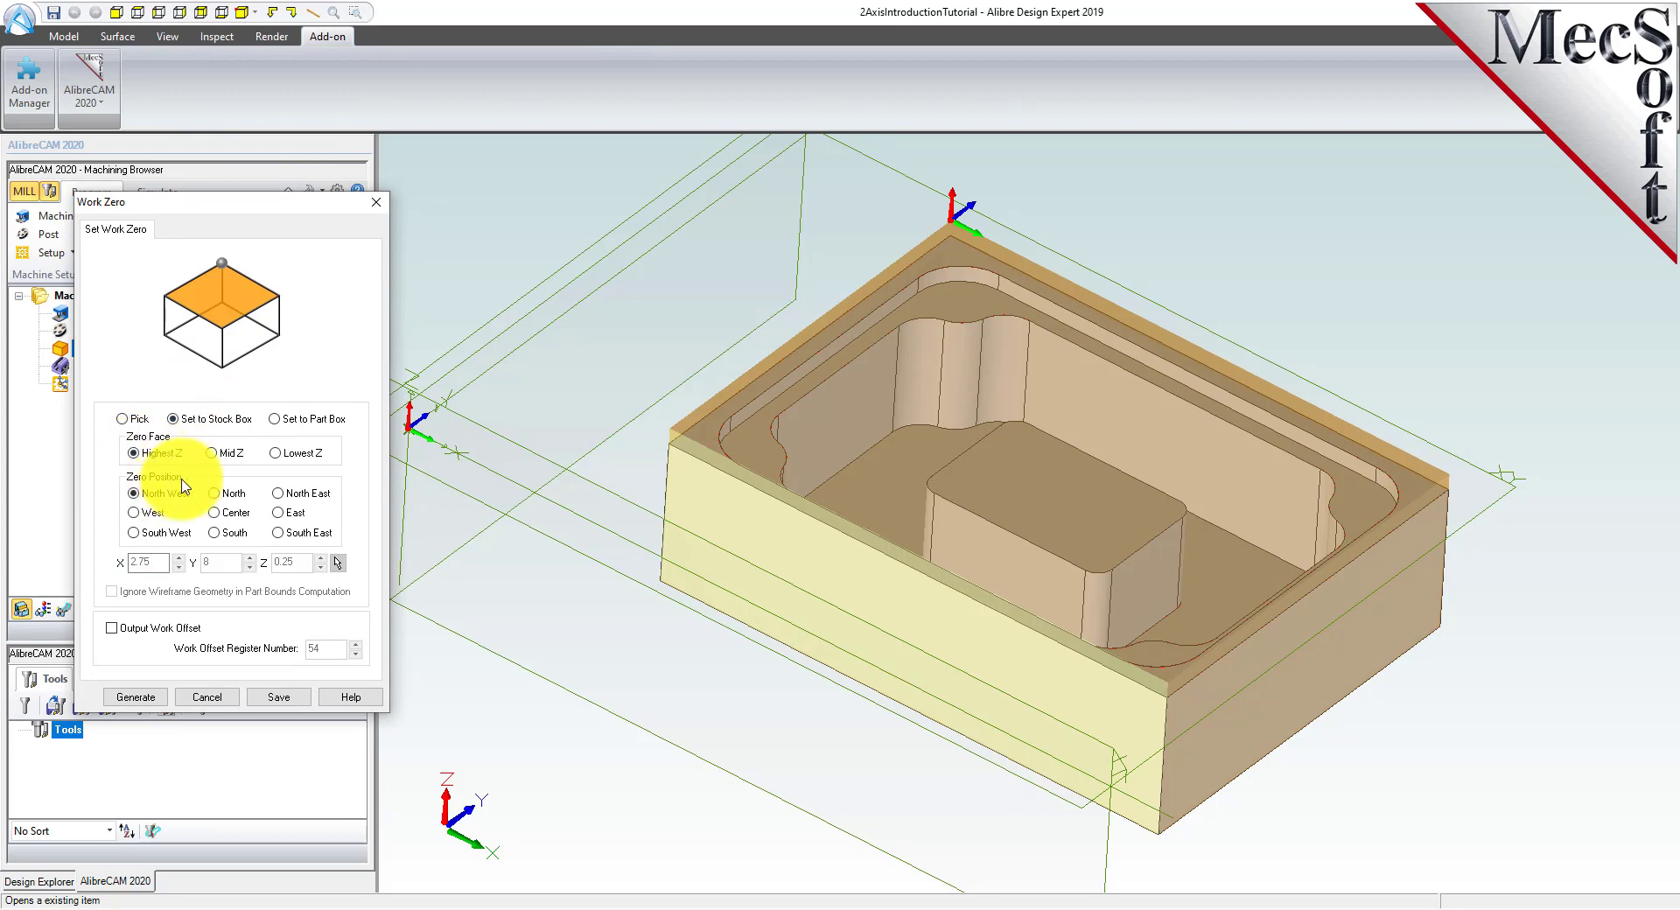
left_click(133, 532)
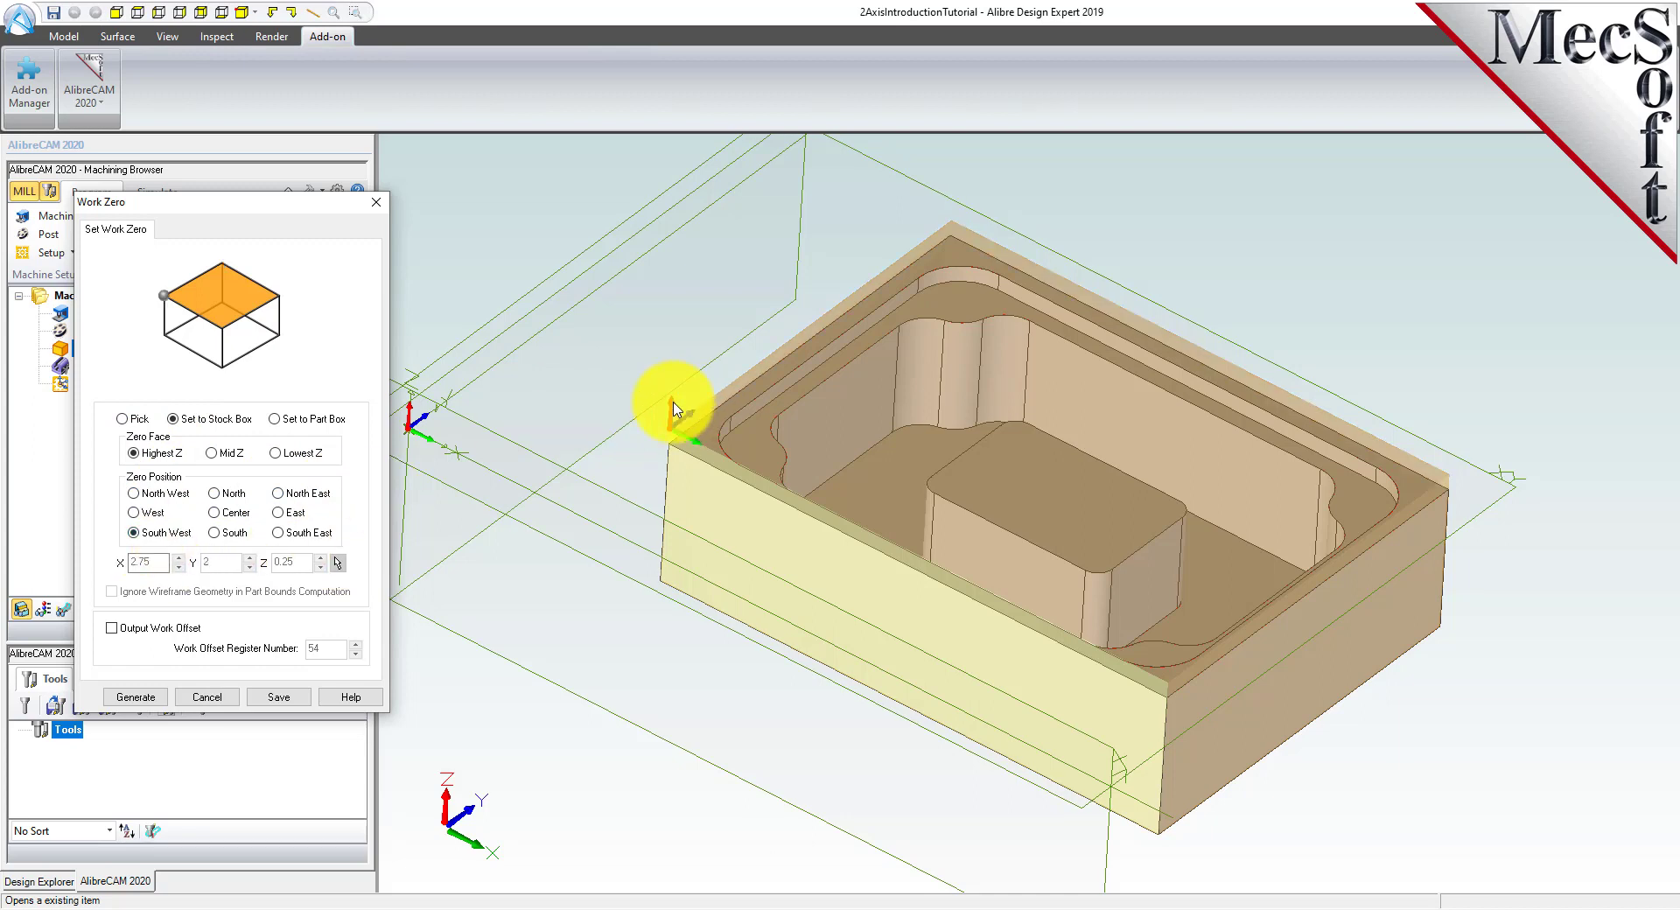
scroll(684, 427, "up", 3)
scroll(677, 436, "up", 2)
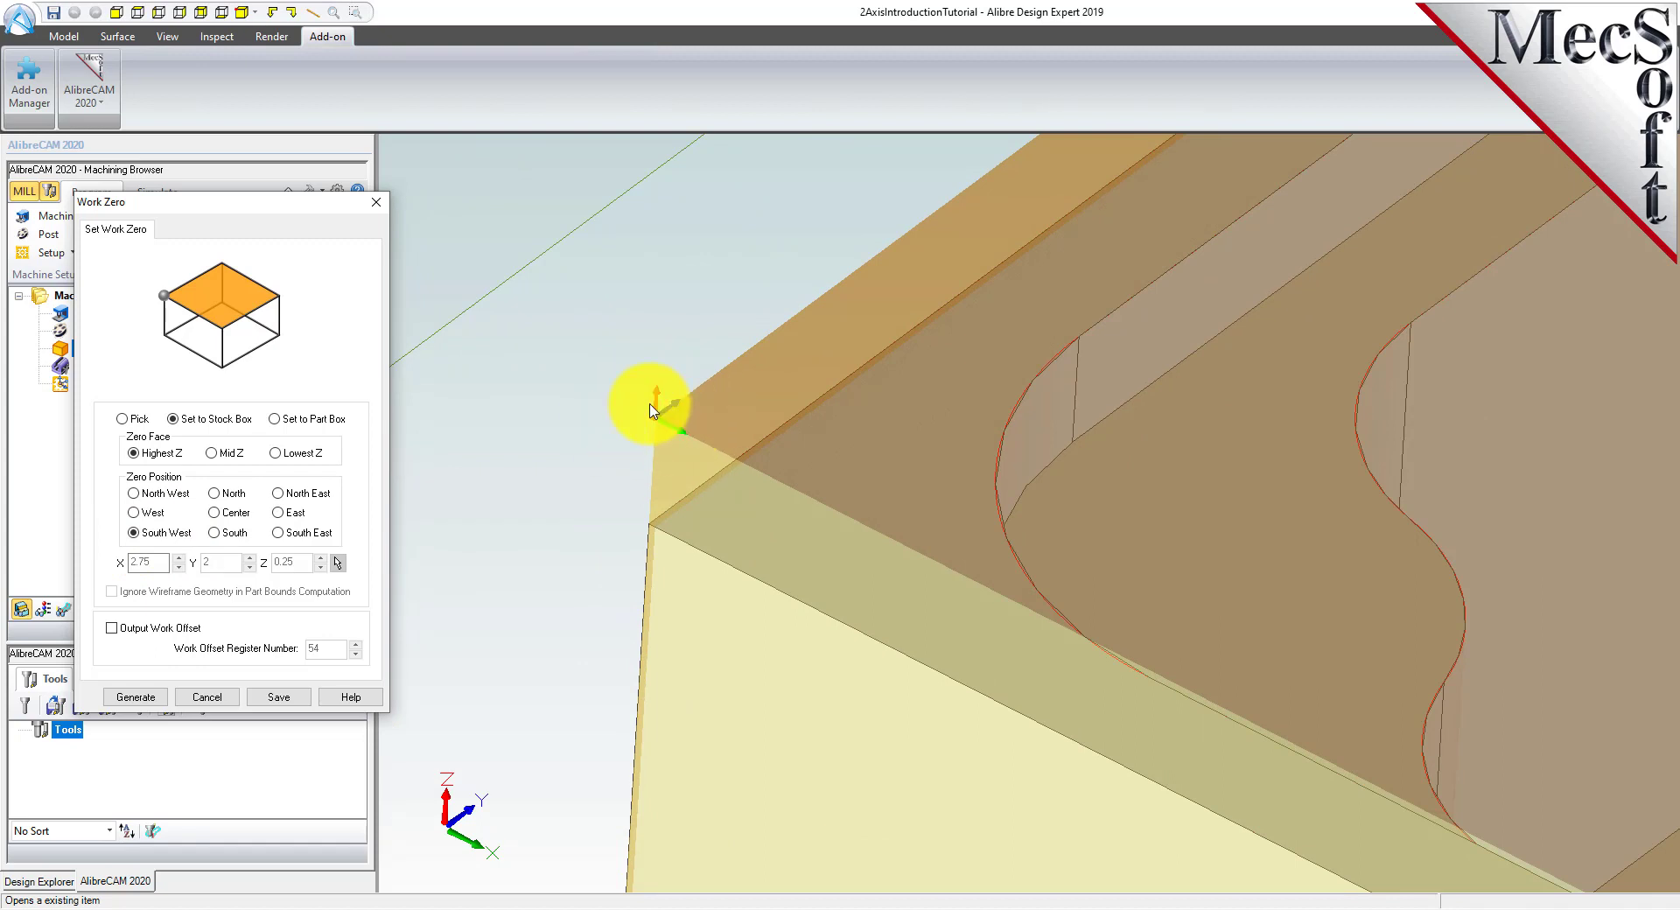
scroll(678, 425, "down", 5)
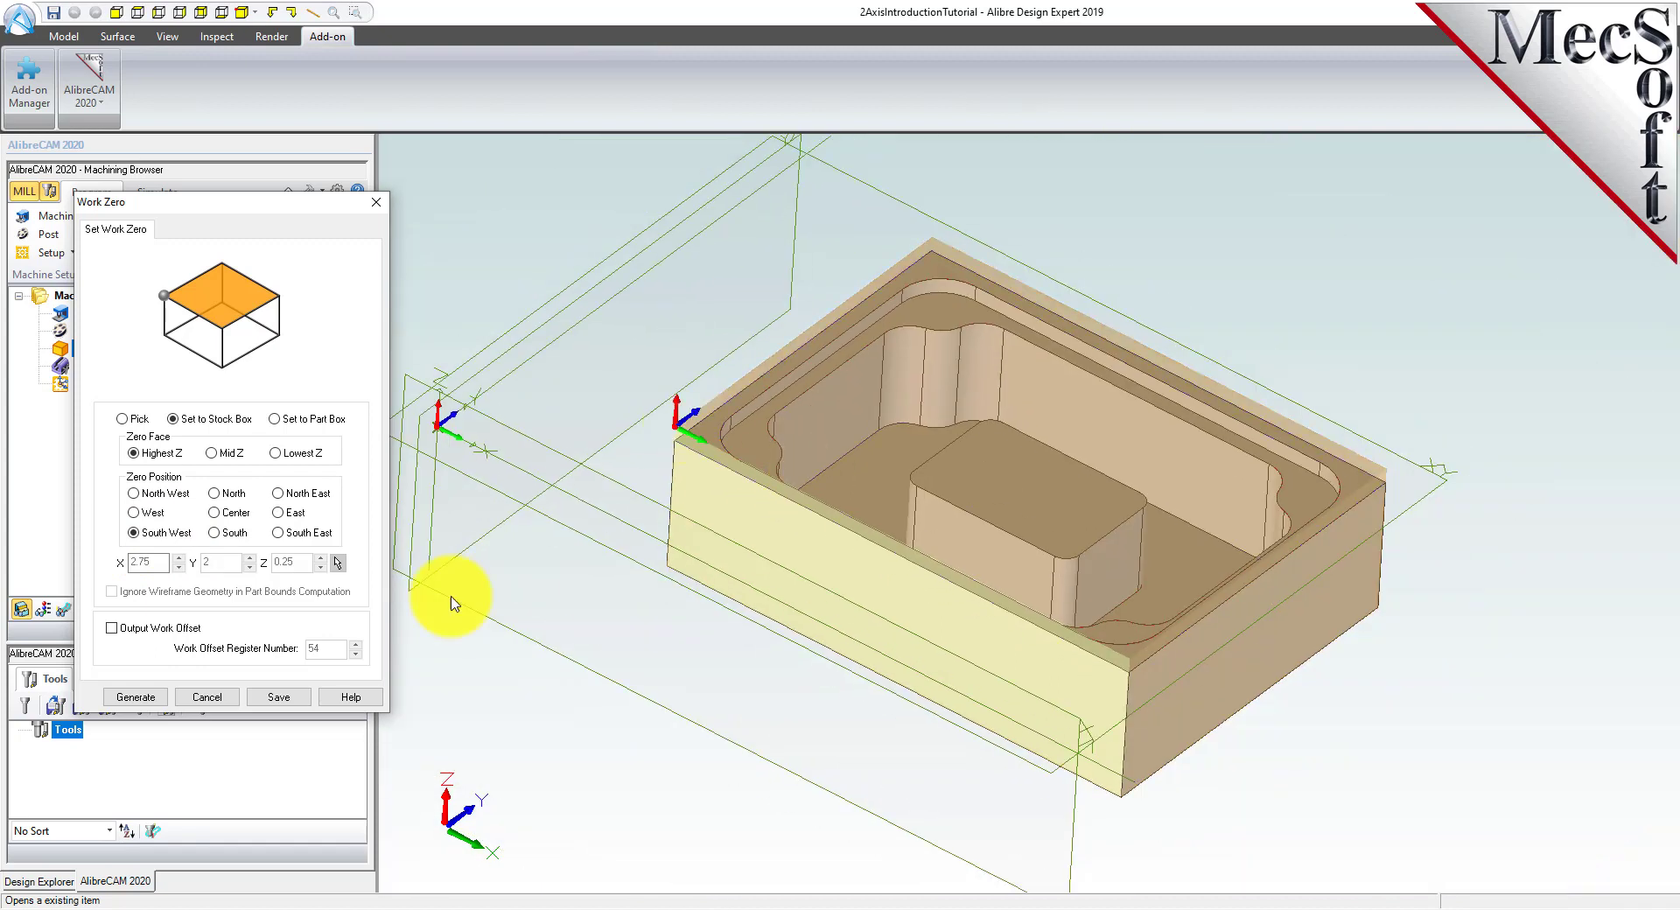
left_click(148, 700)
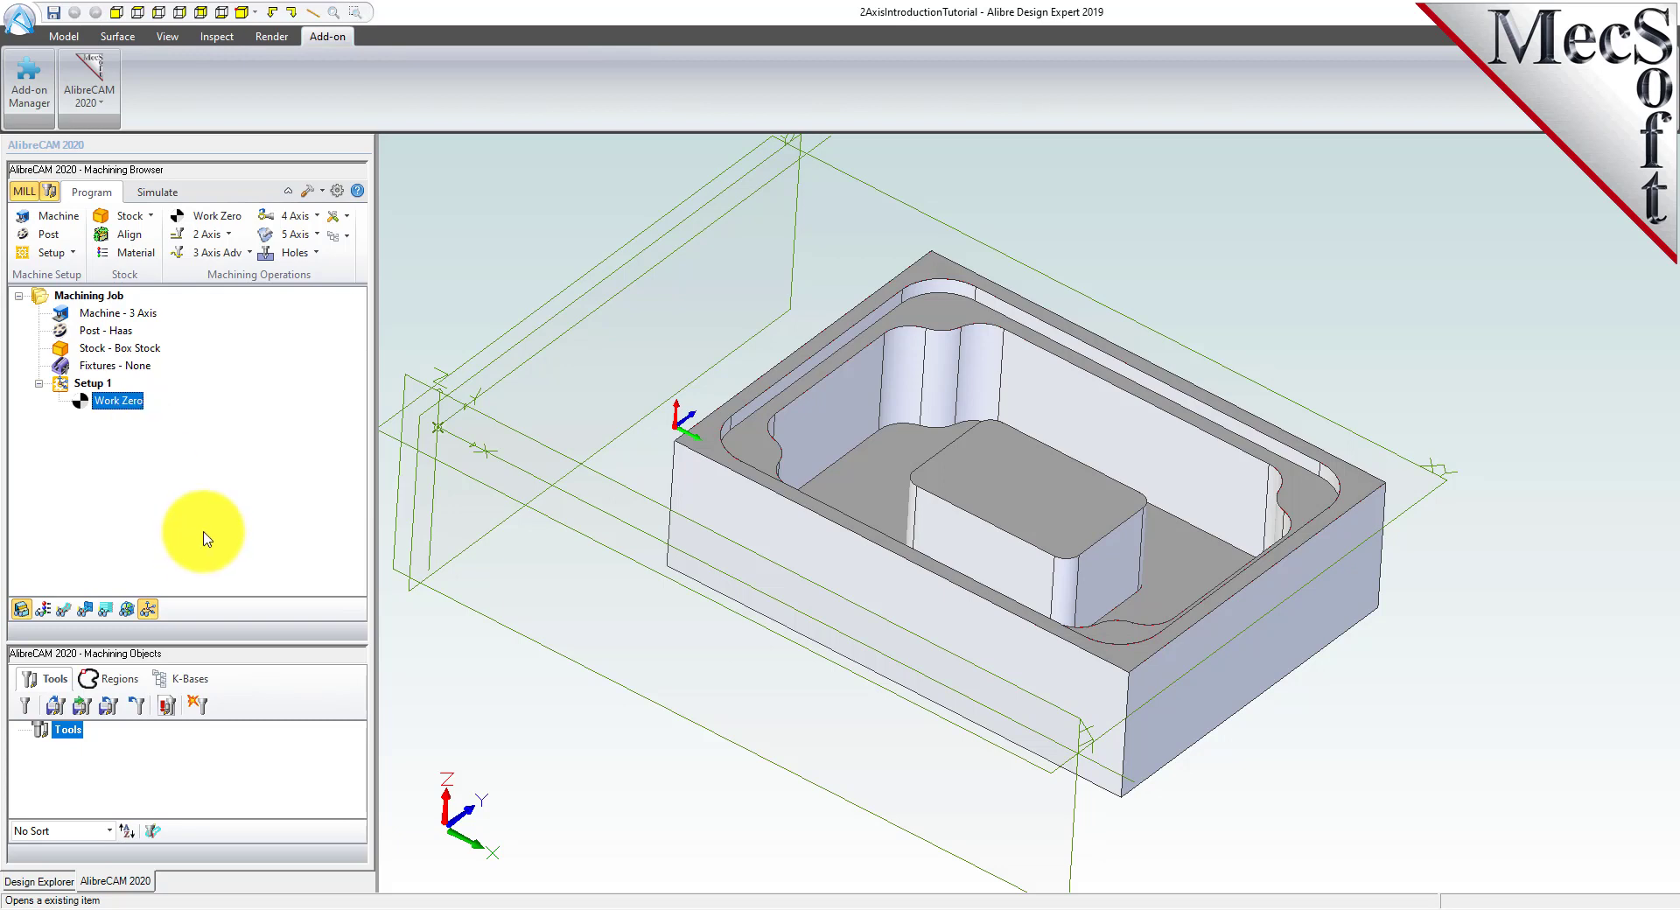
left_click(53, 192)
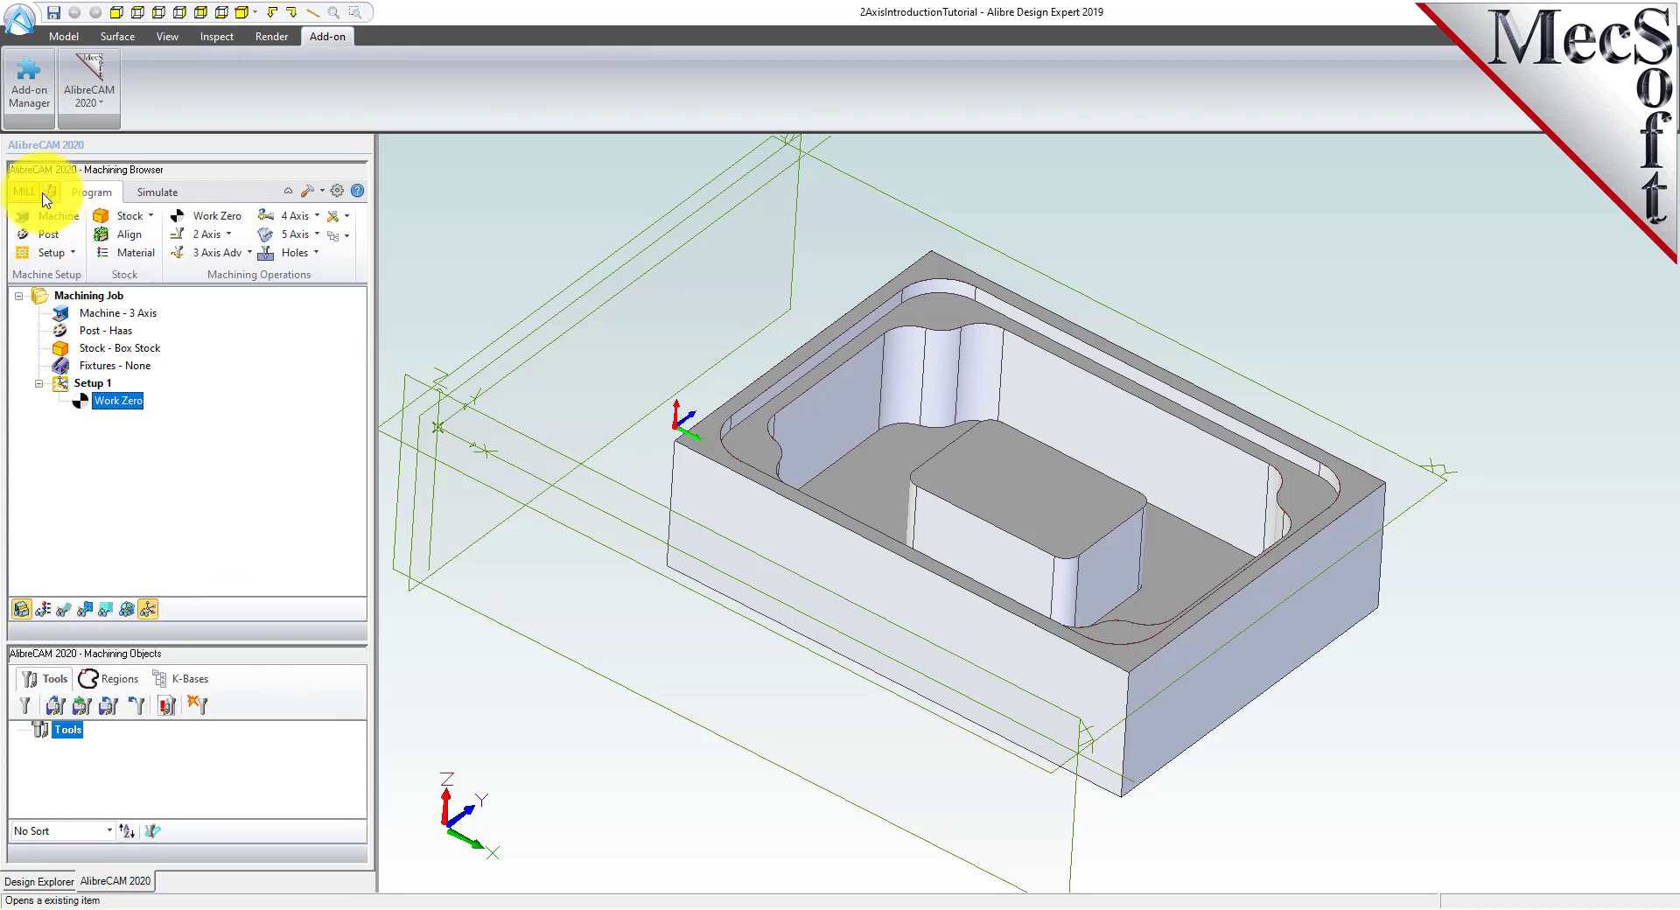
left_click(48, 192)
left_click(46, 193)
left_click(45, 194)
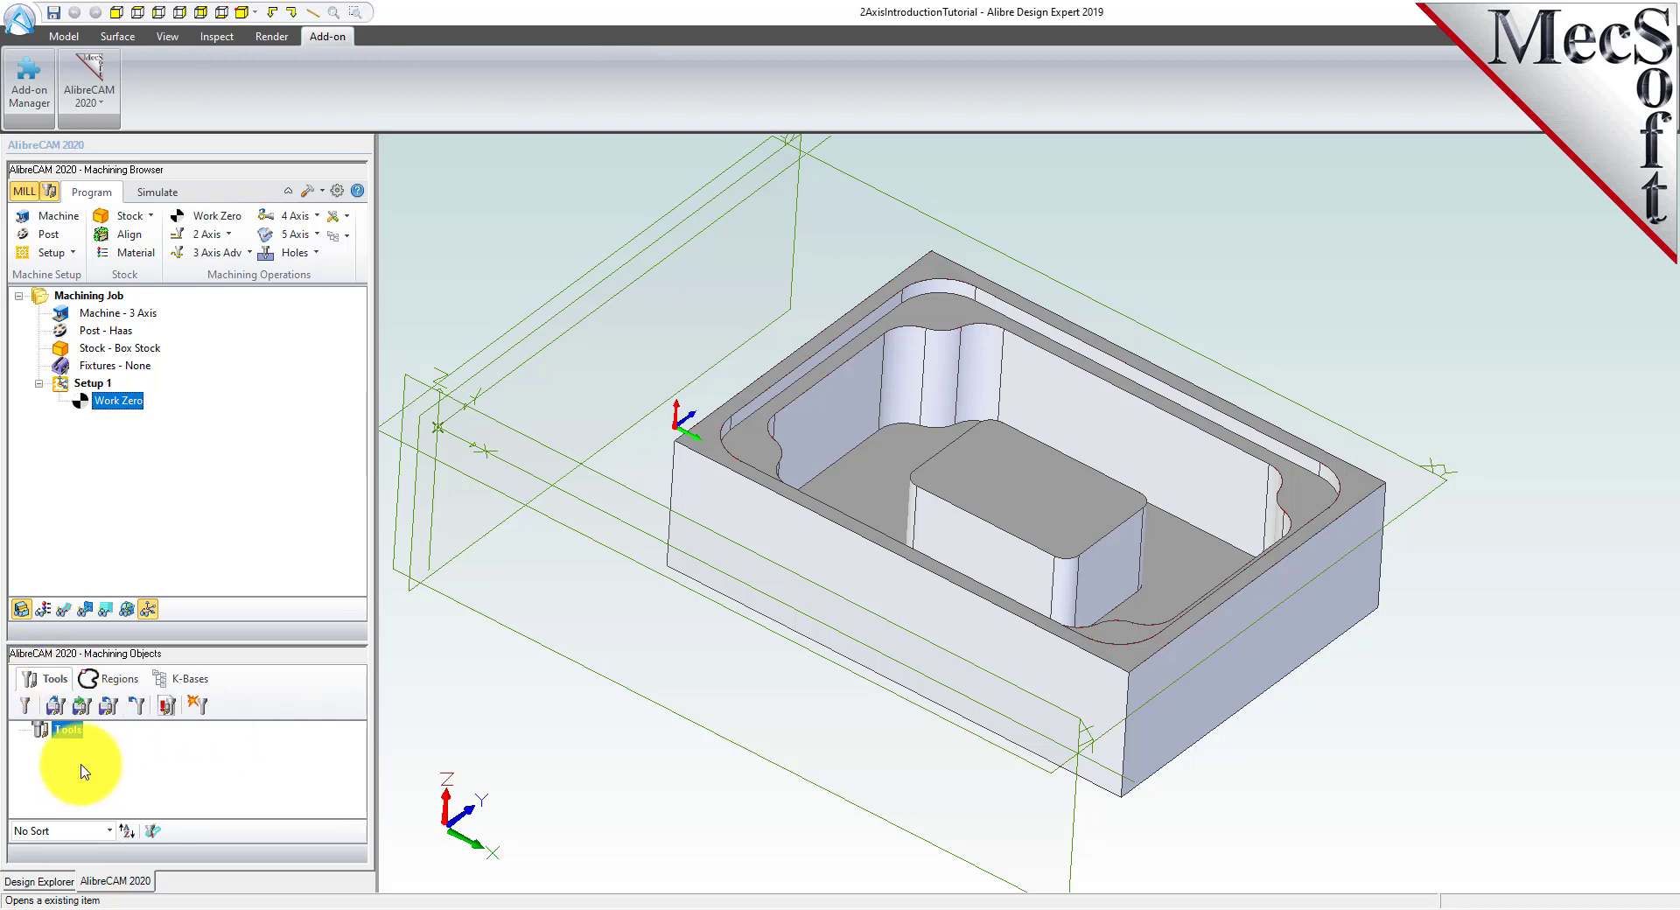
Load the tools from the 2AxisIntroductionTutorial.vkb knowledge base file into the session.
left_click(54, 705)
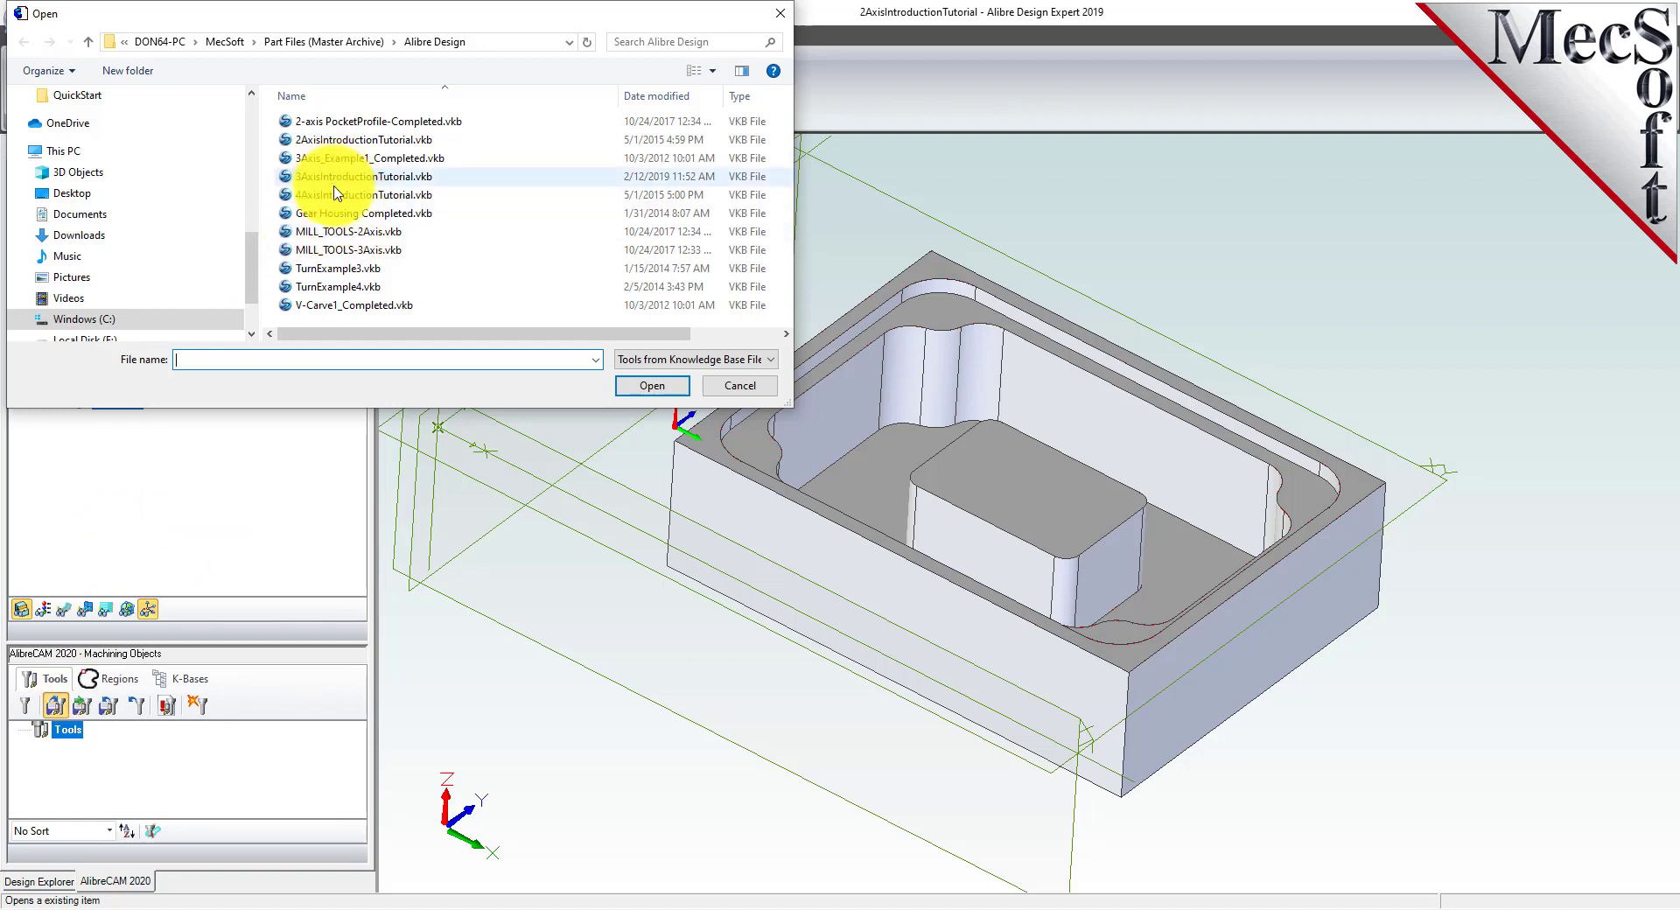
left_click(350, 140)
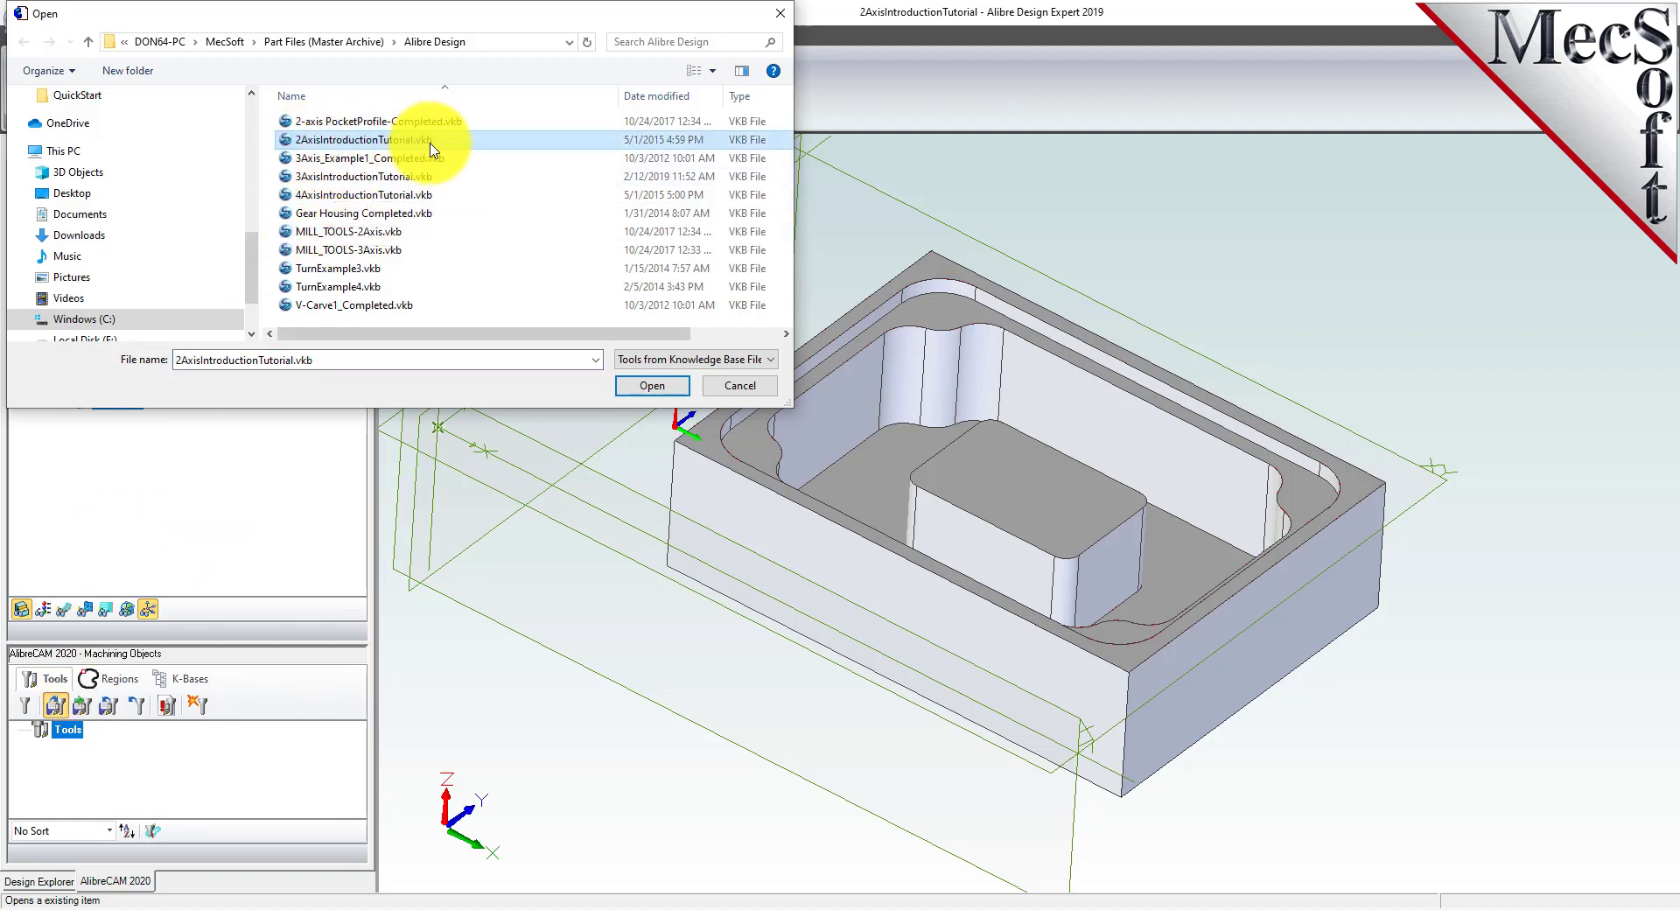
left_click(652, 385)
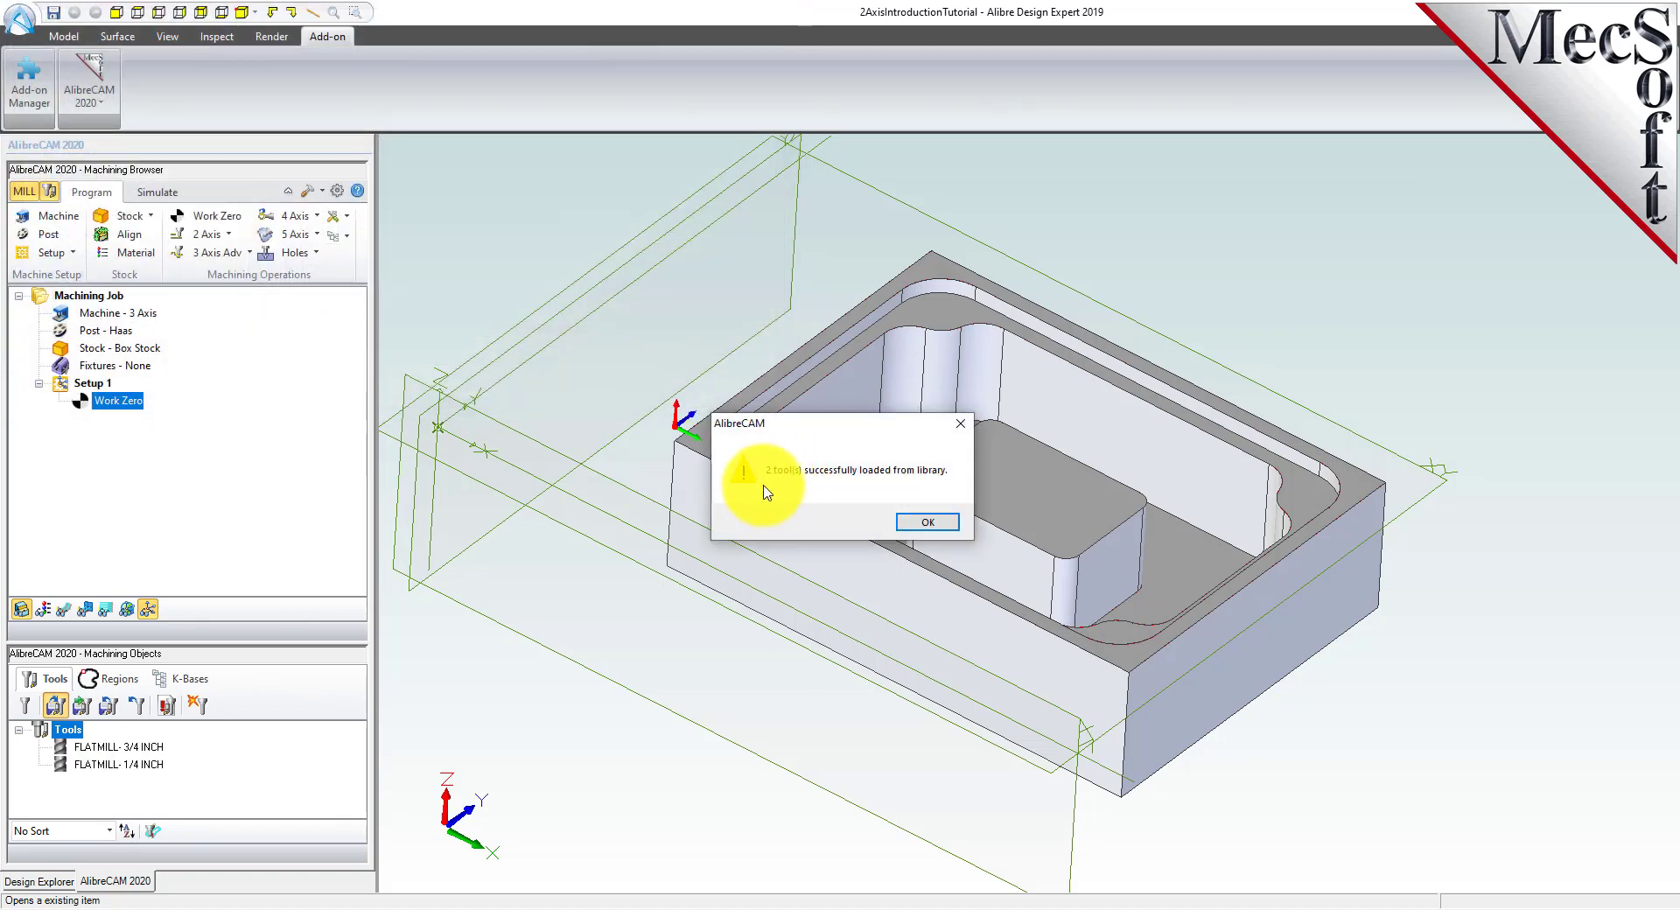
left_click(927, 522)
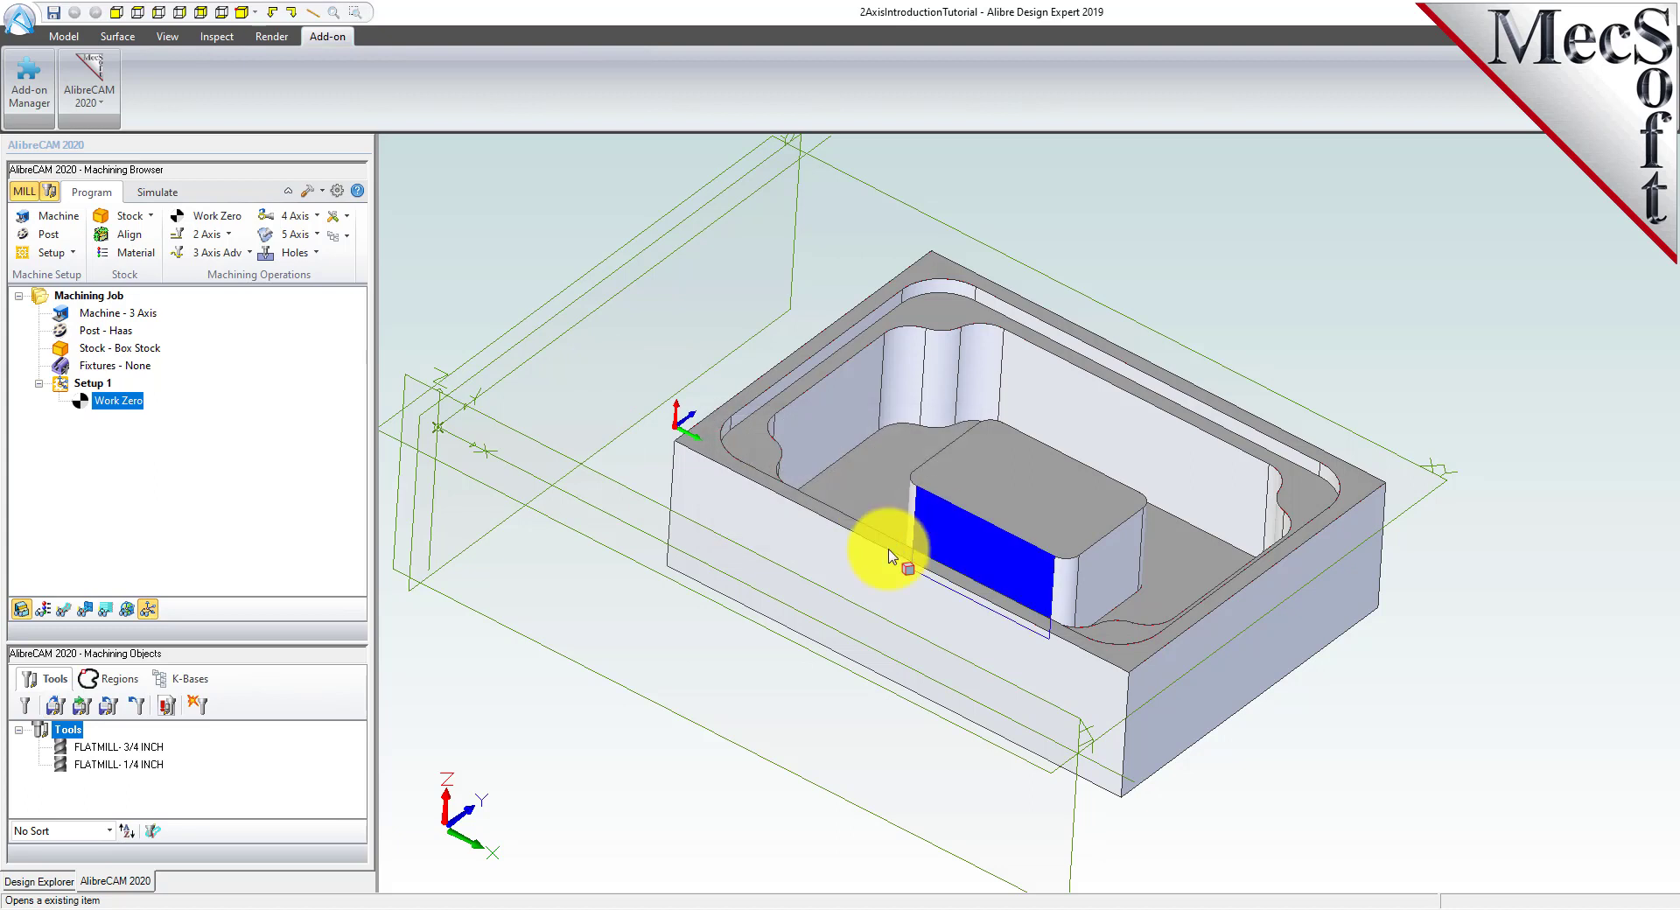
Examine the dimensions, properties, feeds and speeds of the 3/4 inch and 1/4 inch flat mills.
left_click(118, 746)
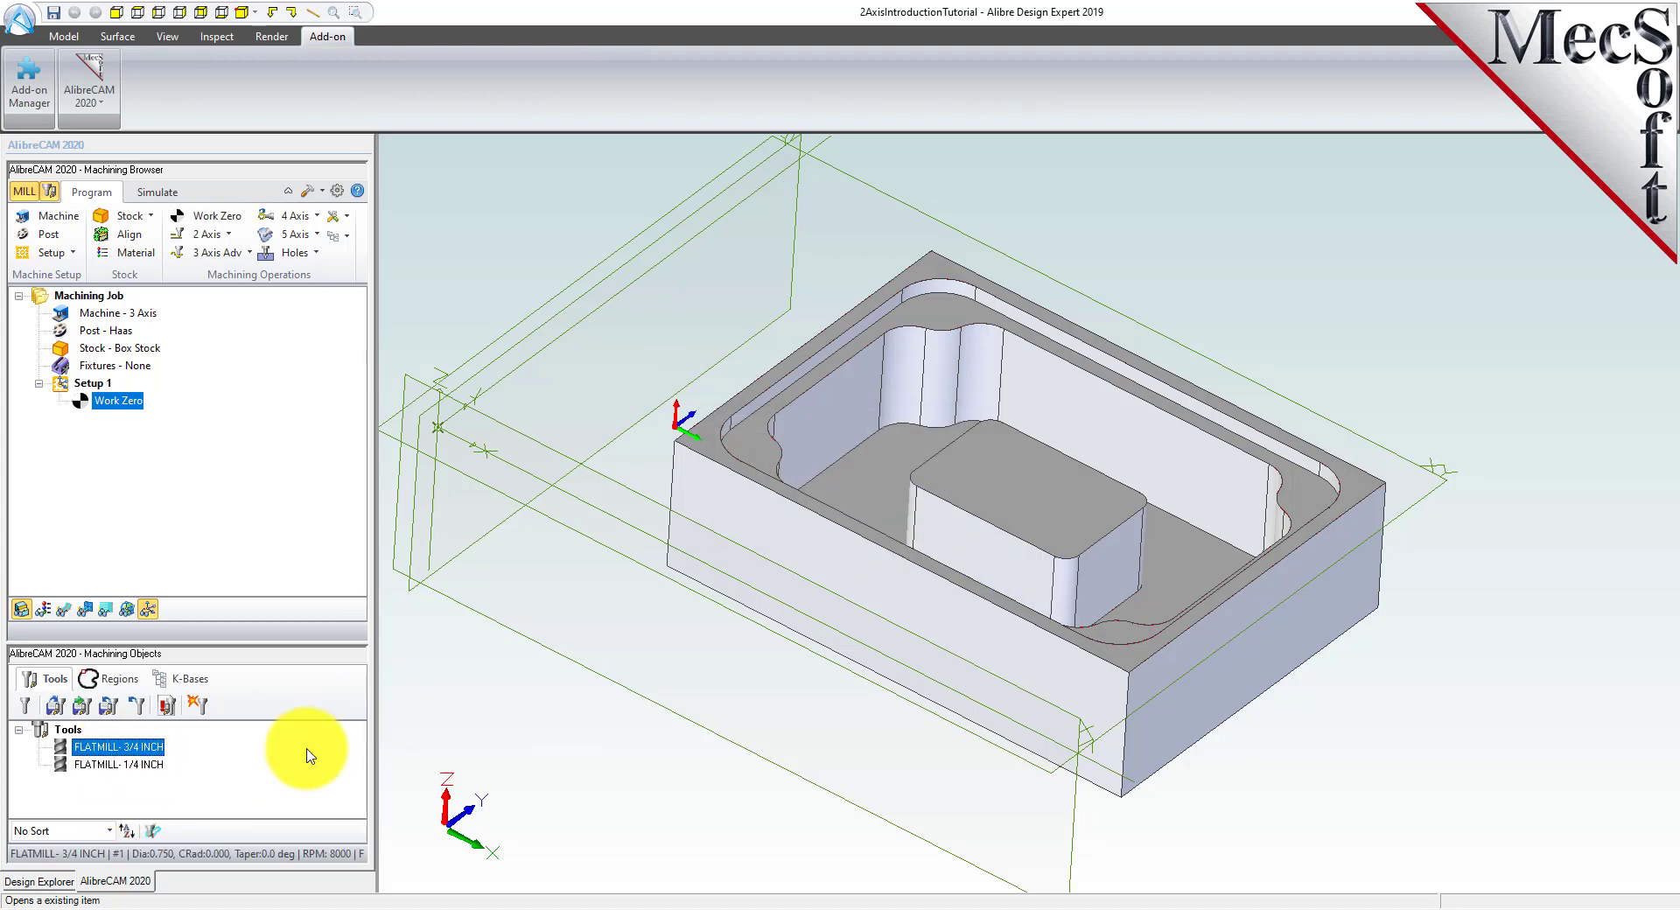
left_click(118, 764)
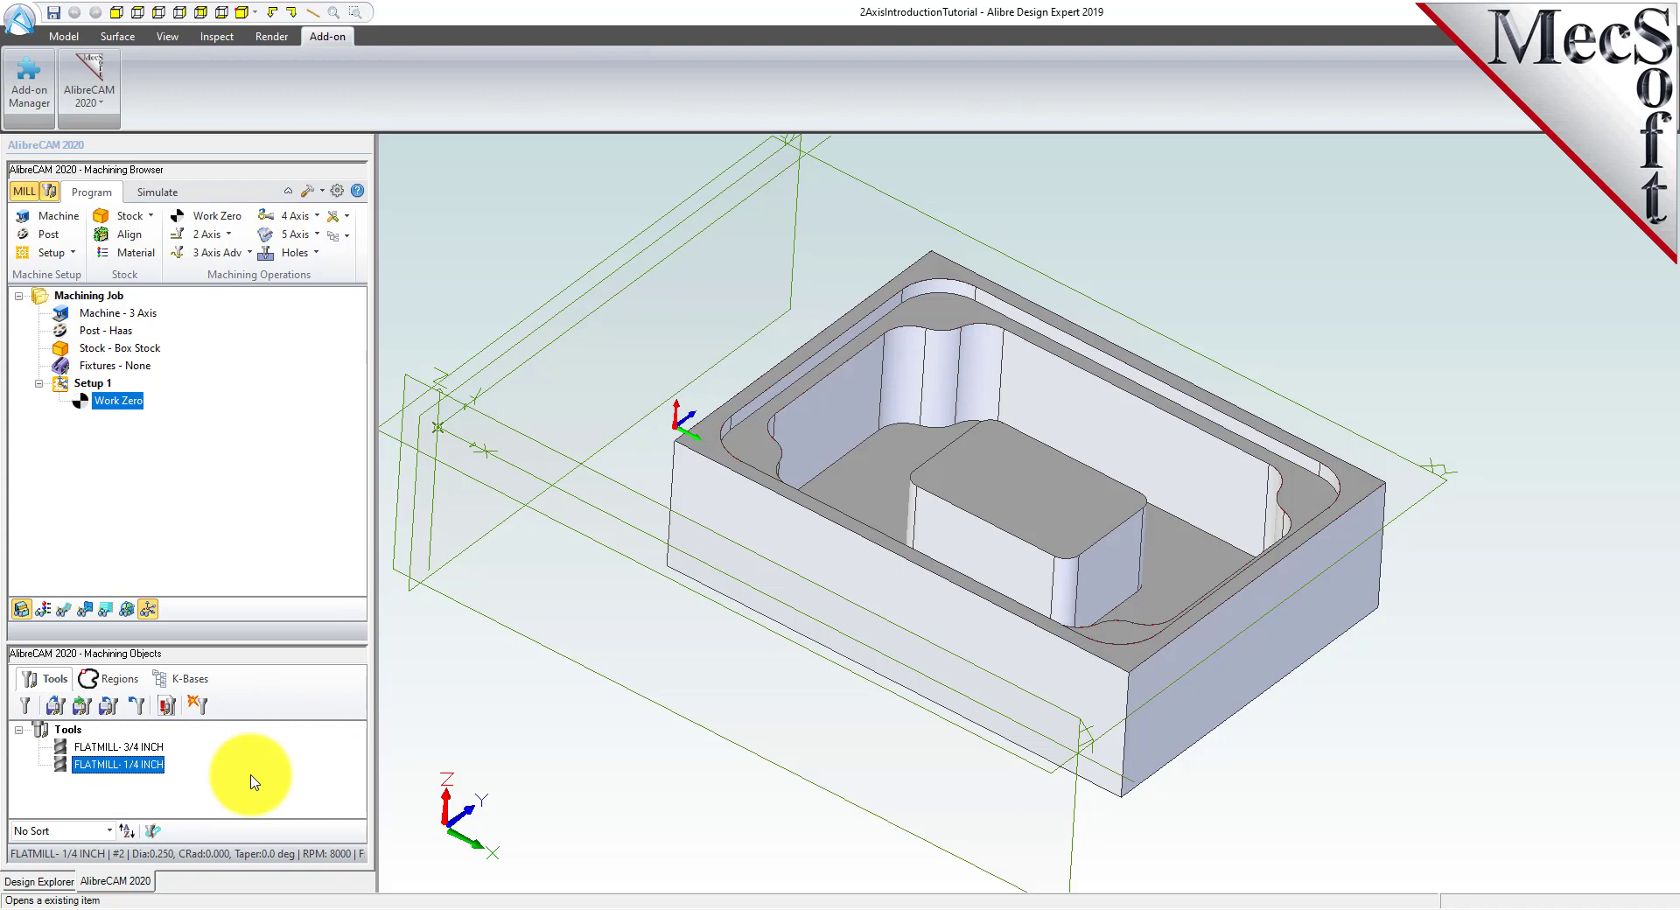
left_click(92, 747)
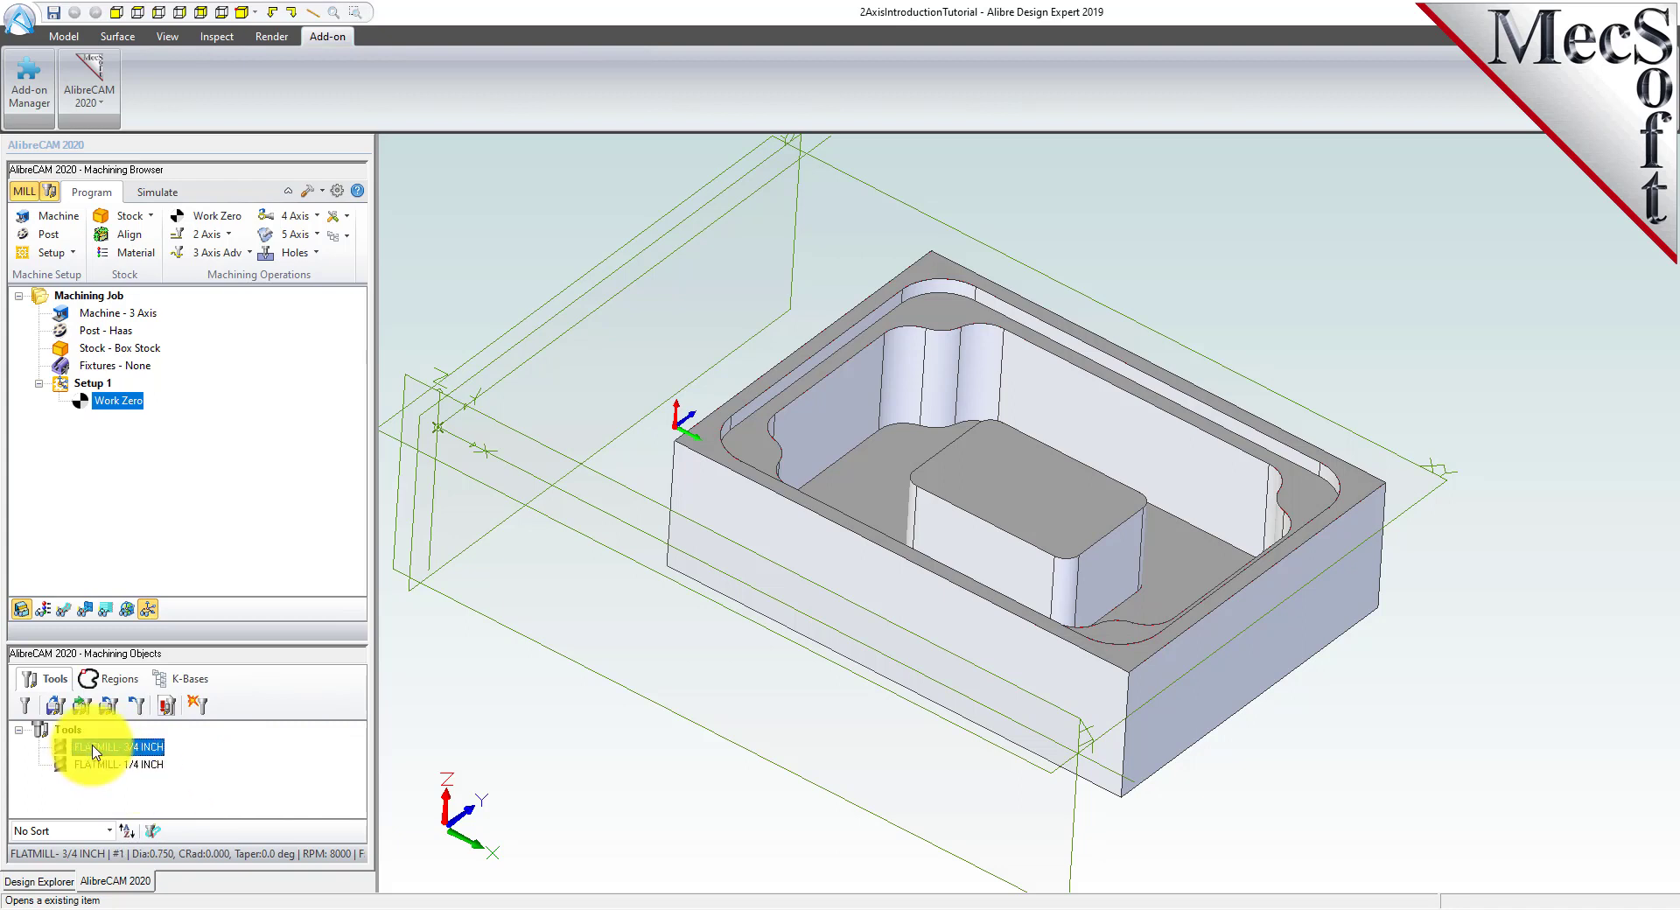
double_click(93, 749)
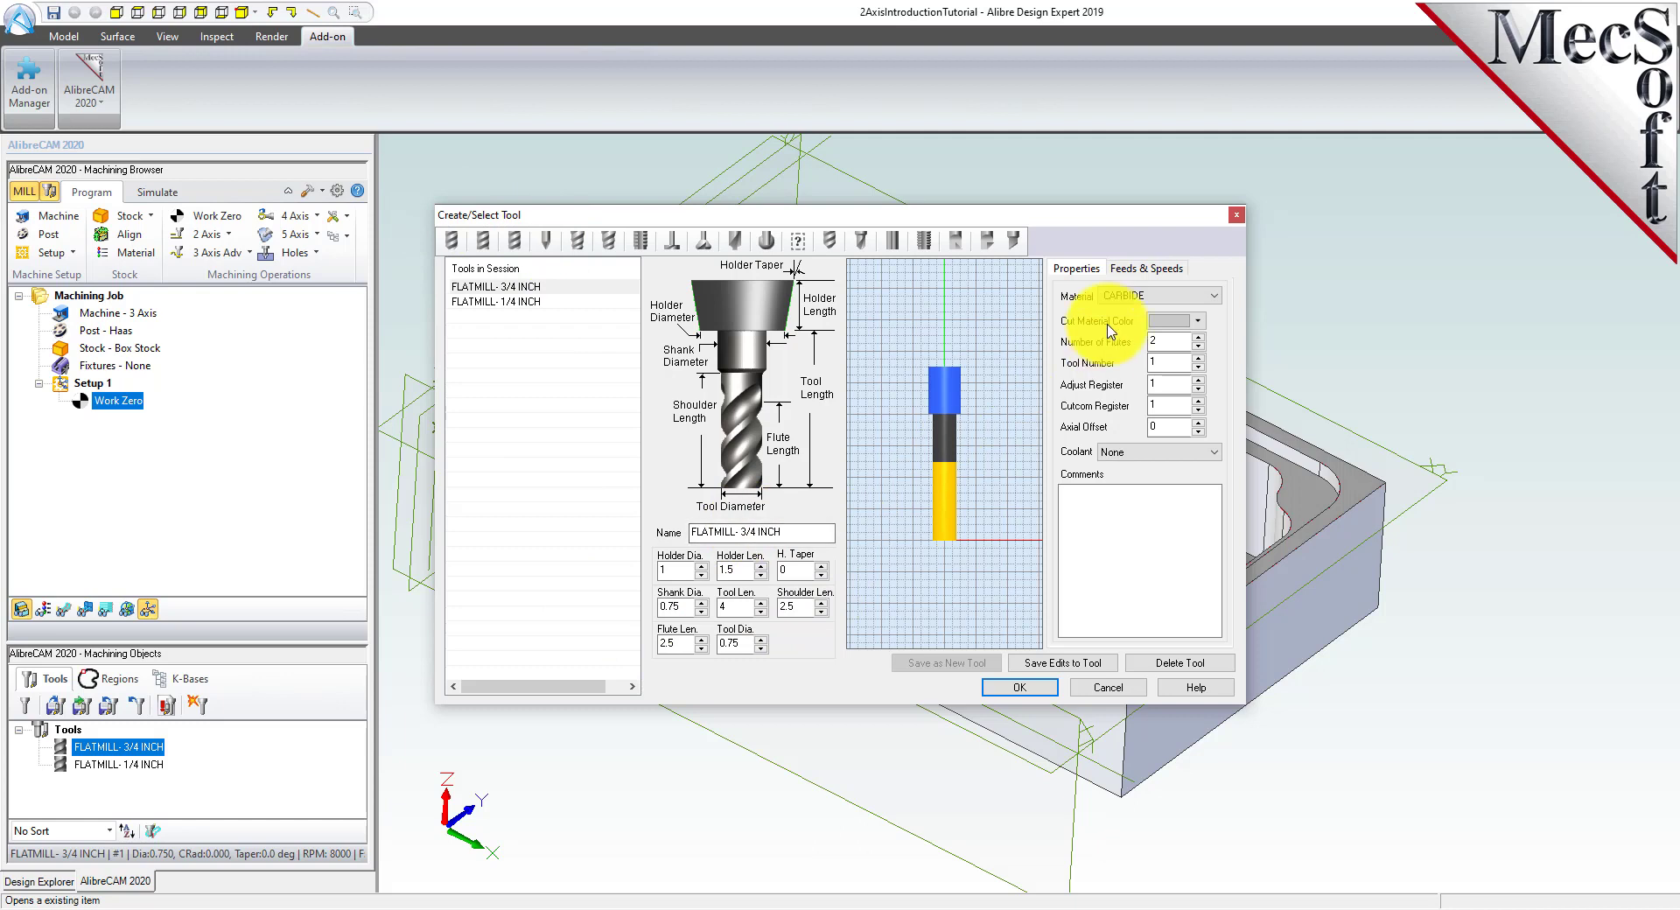
left_click(1145, 268)
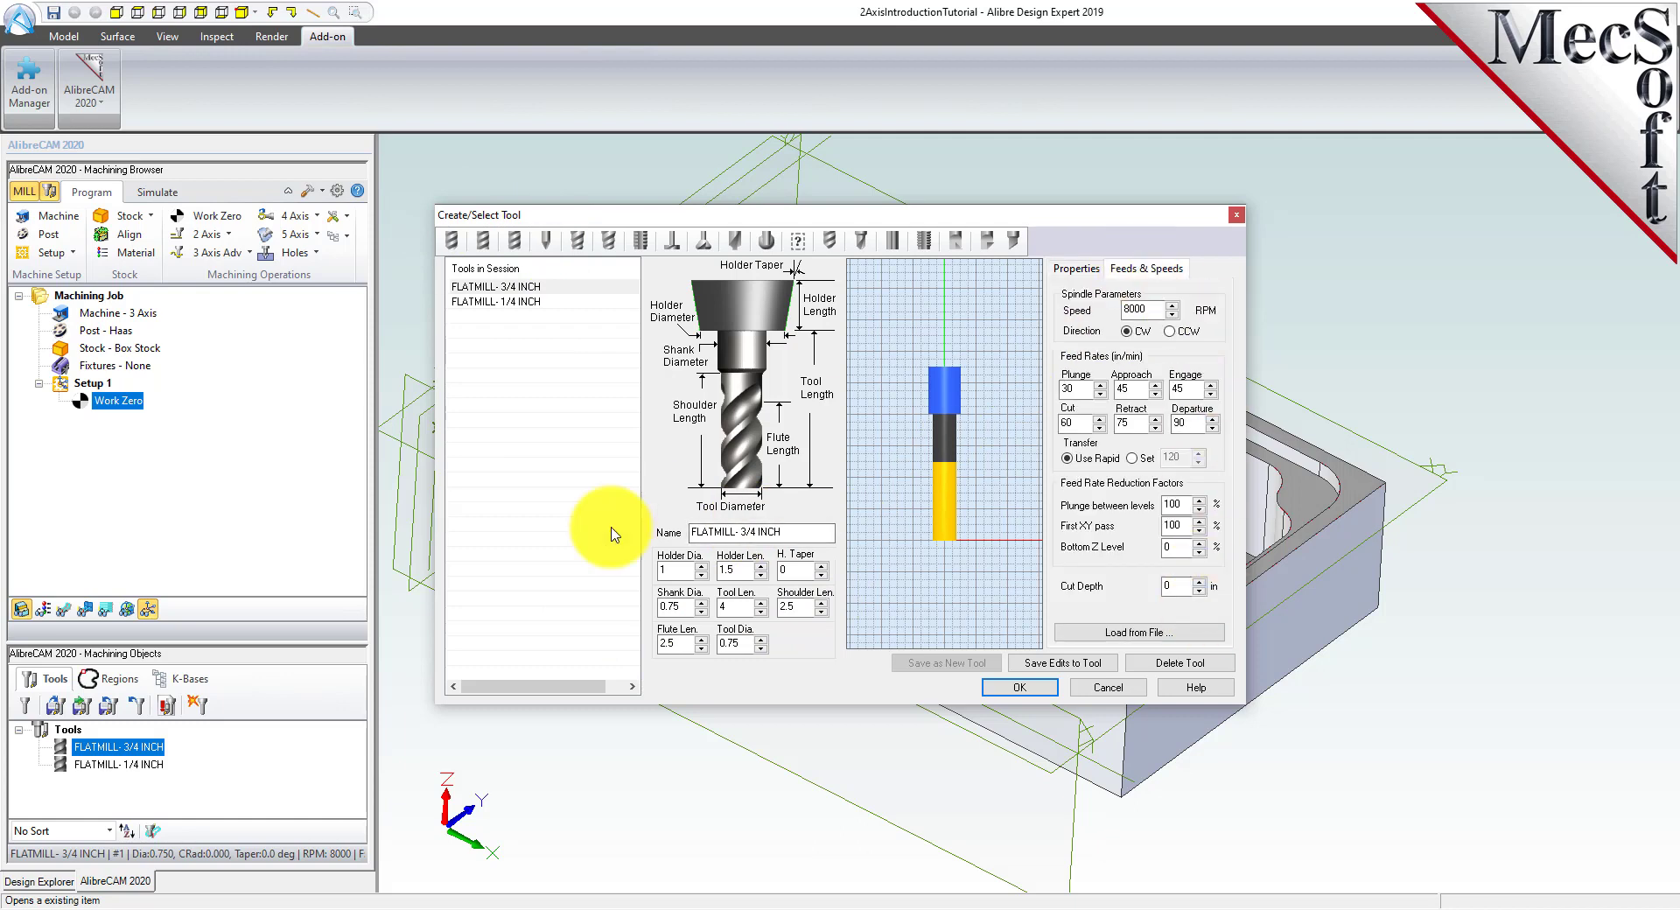
left_click(530, 288)
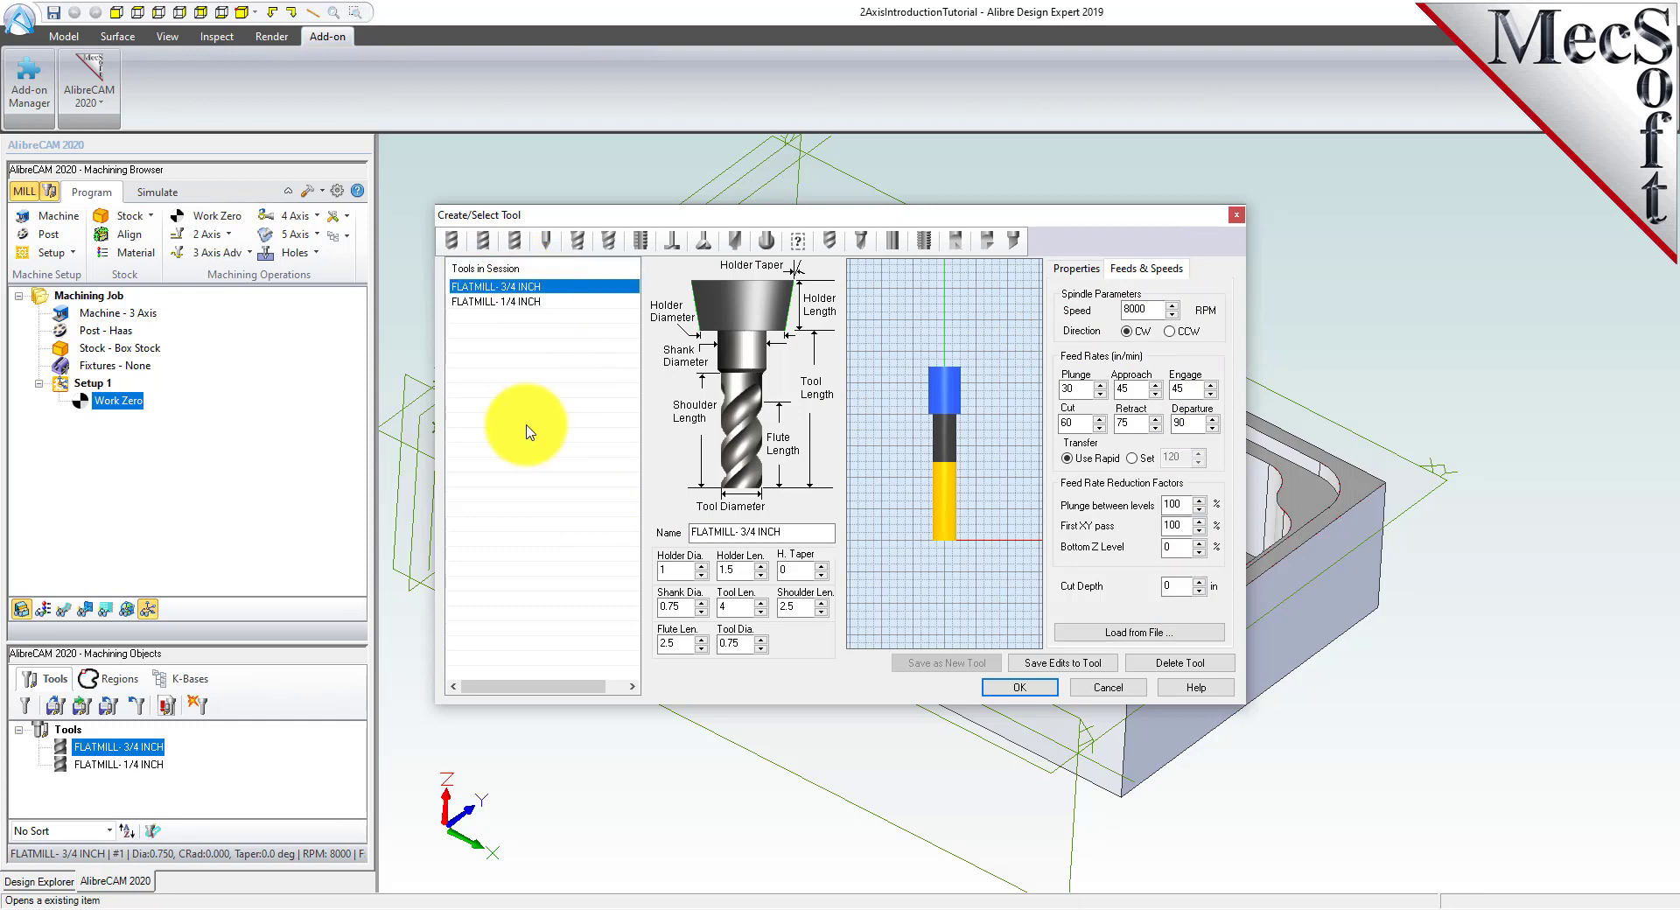
left_click(532, 302)
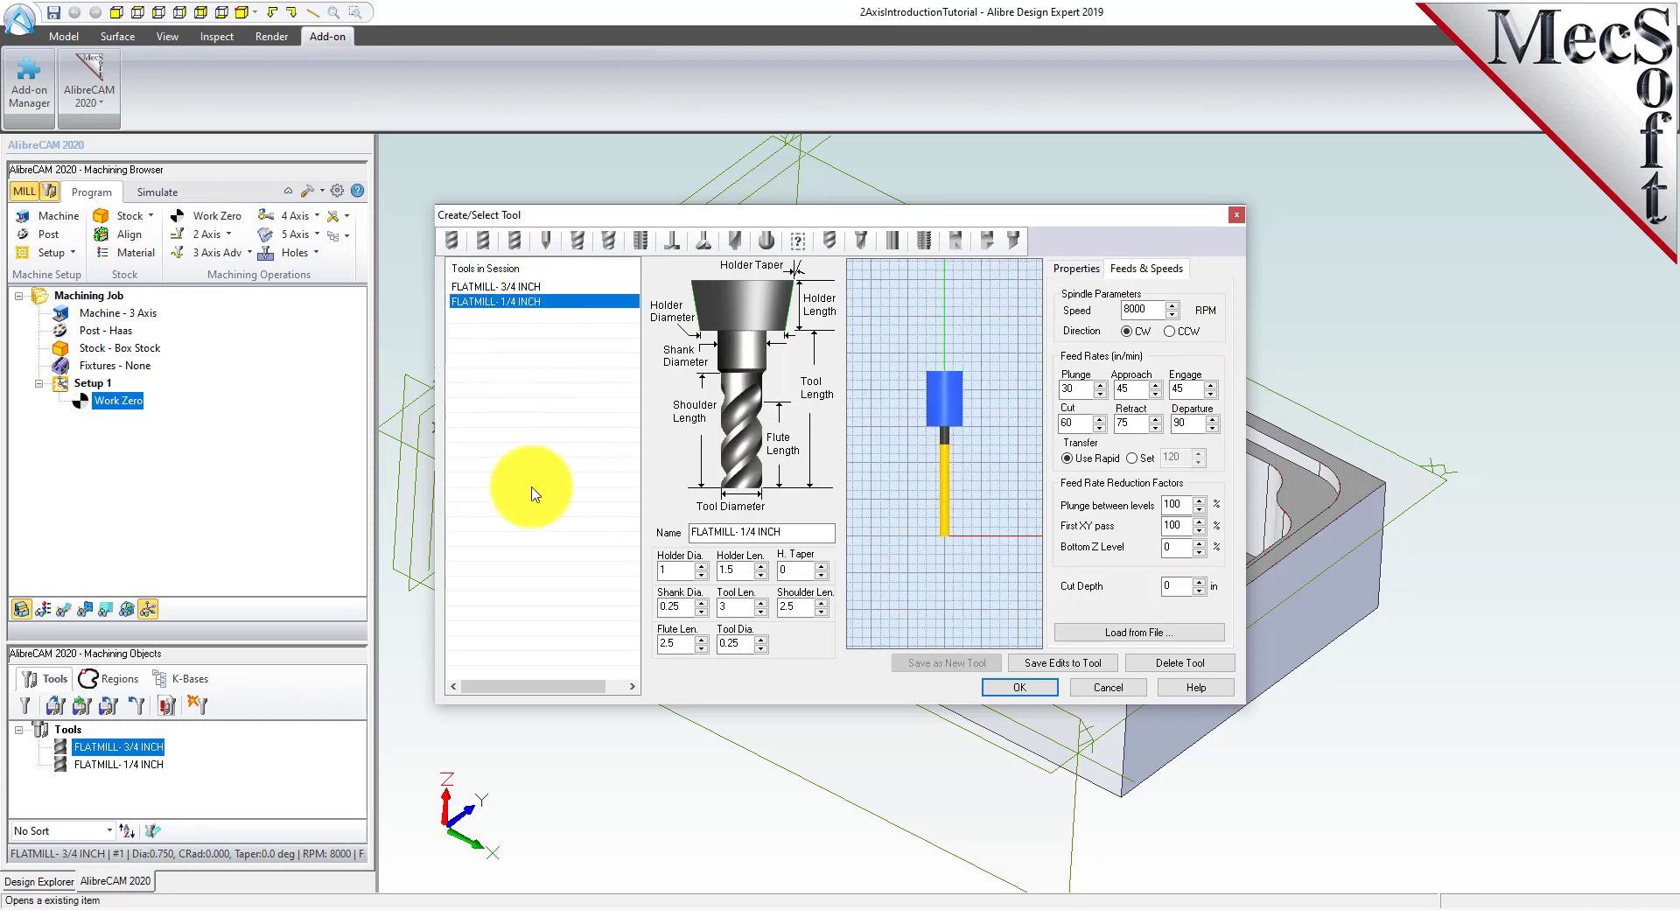
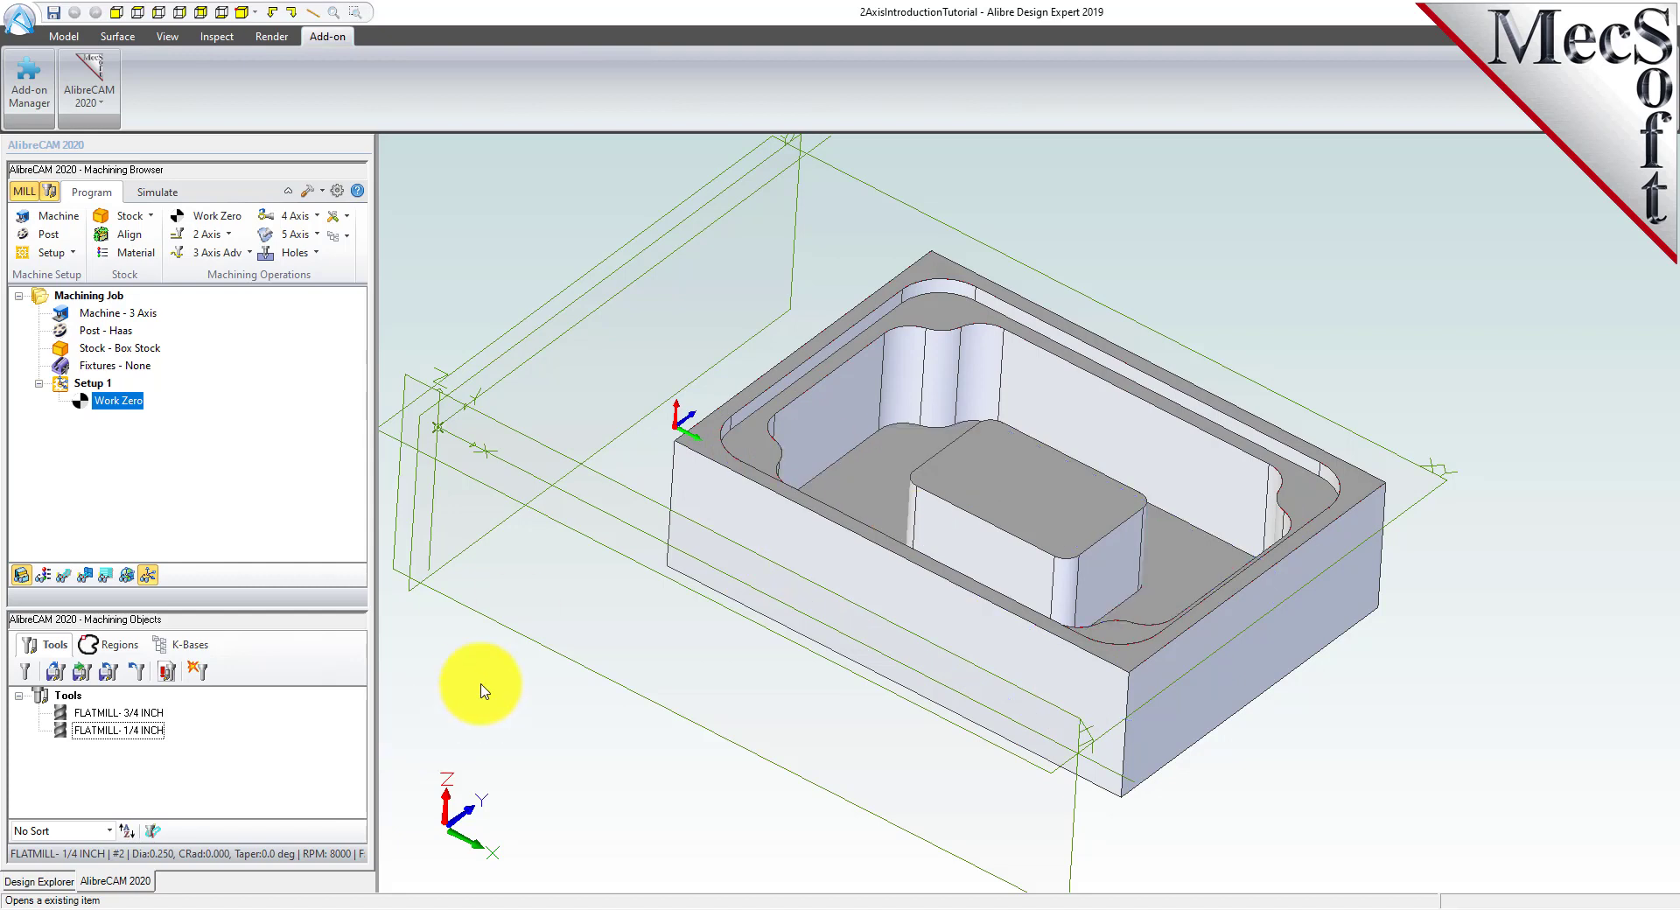
Set the flat area region selection filter for machining regions to ignore all inner regions.
left_click(117, 647)
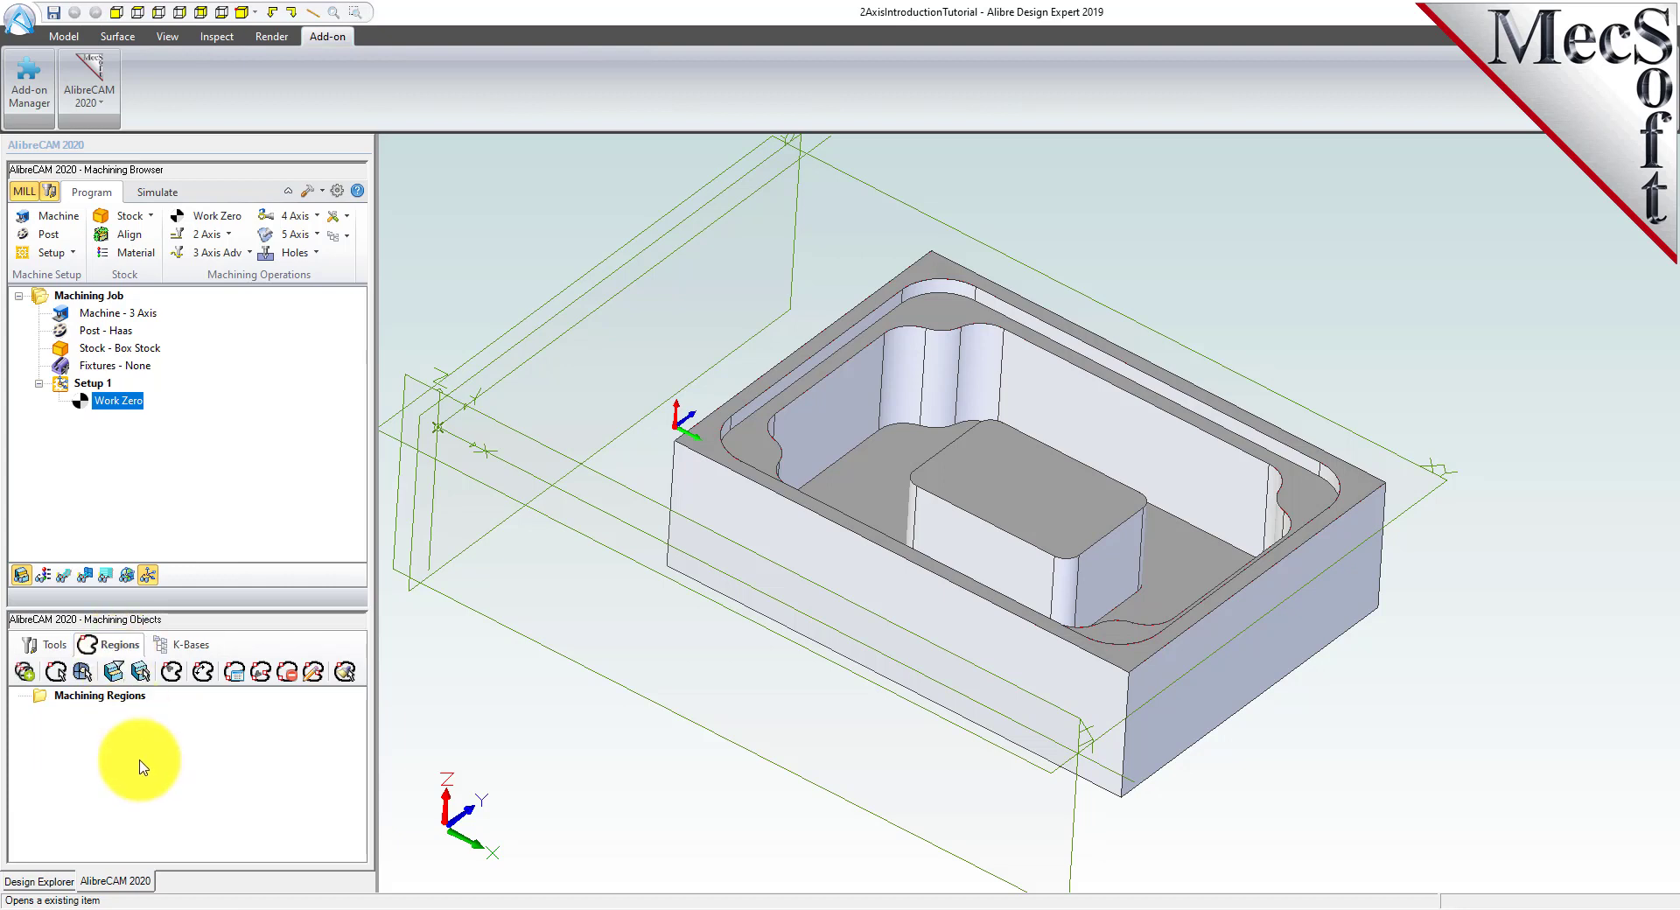
left_click(121, 679)
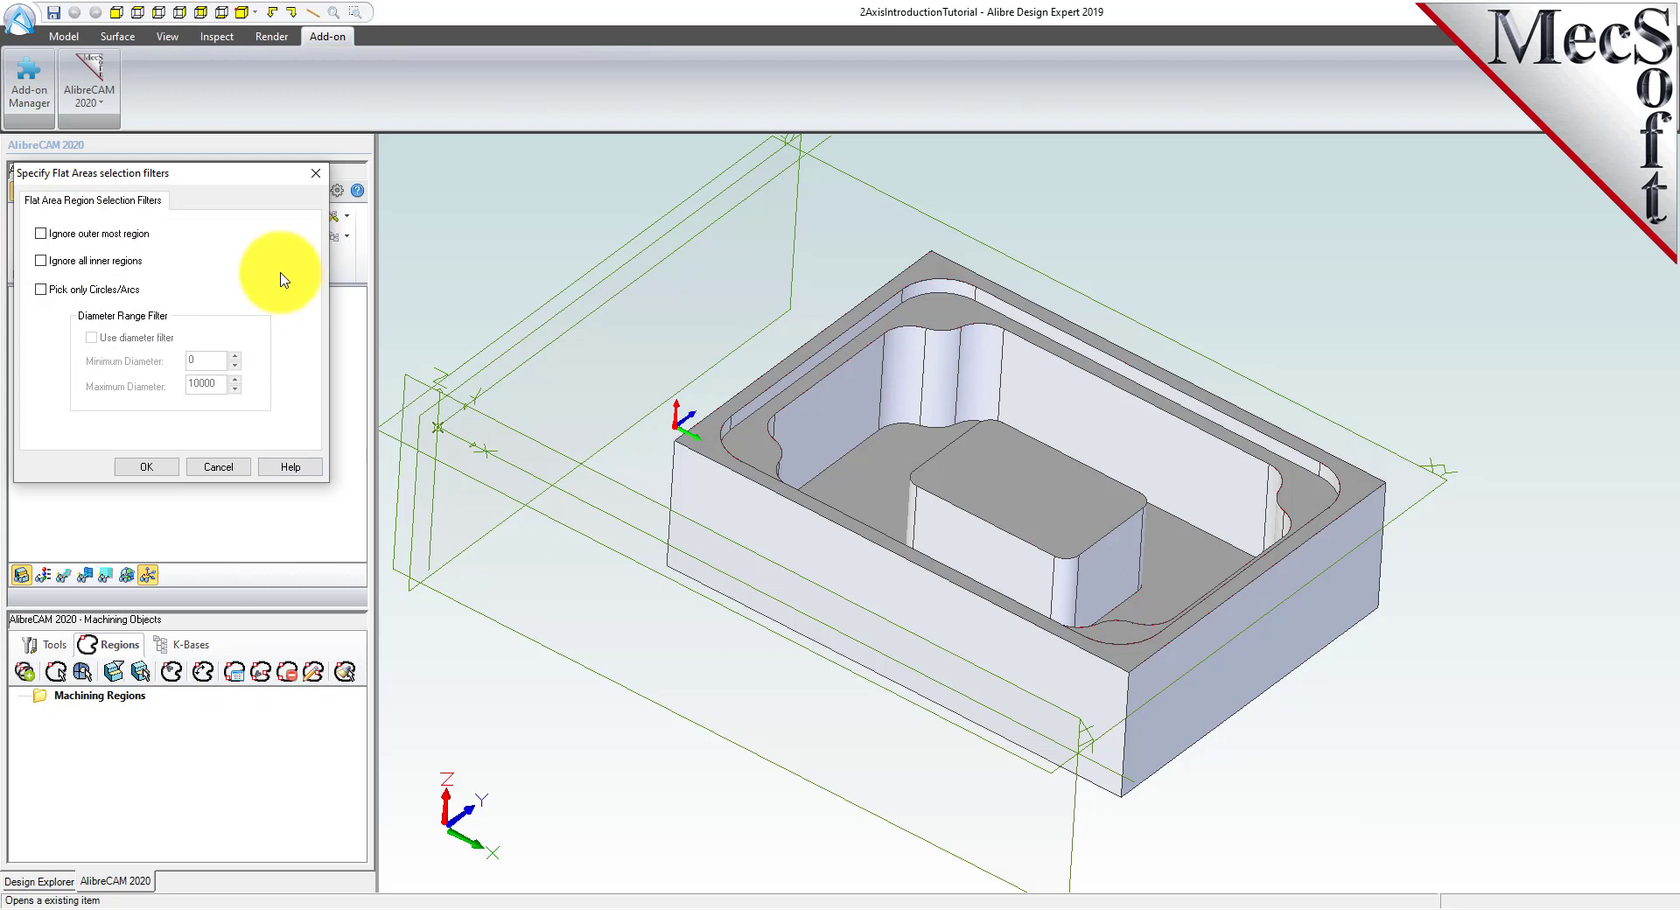
left_click(42, 261)
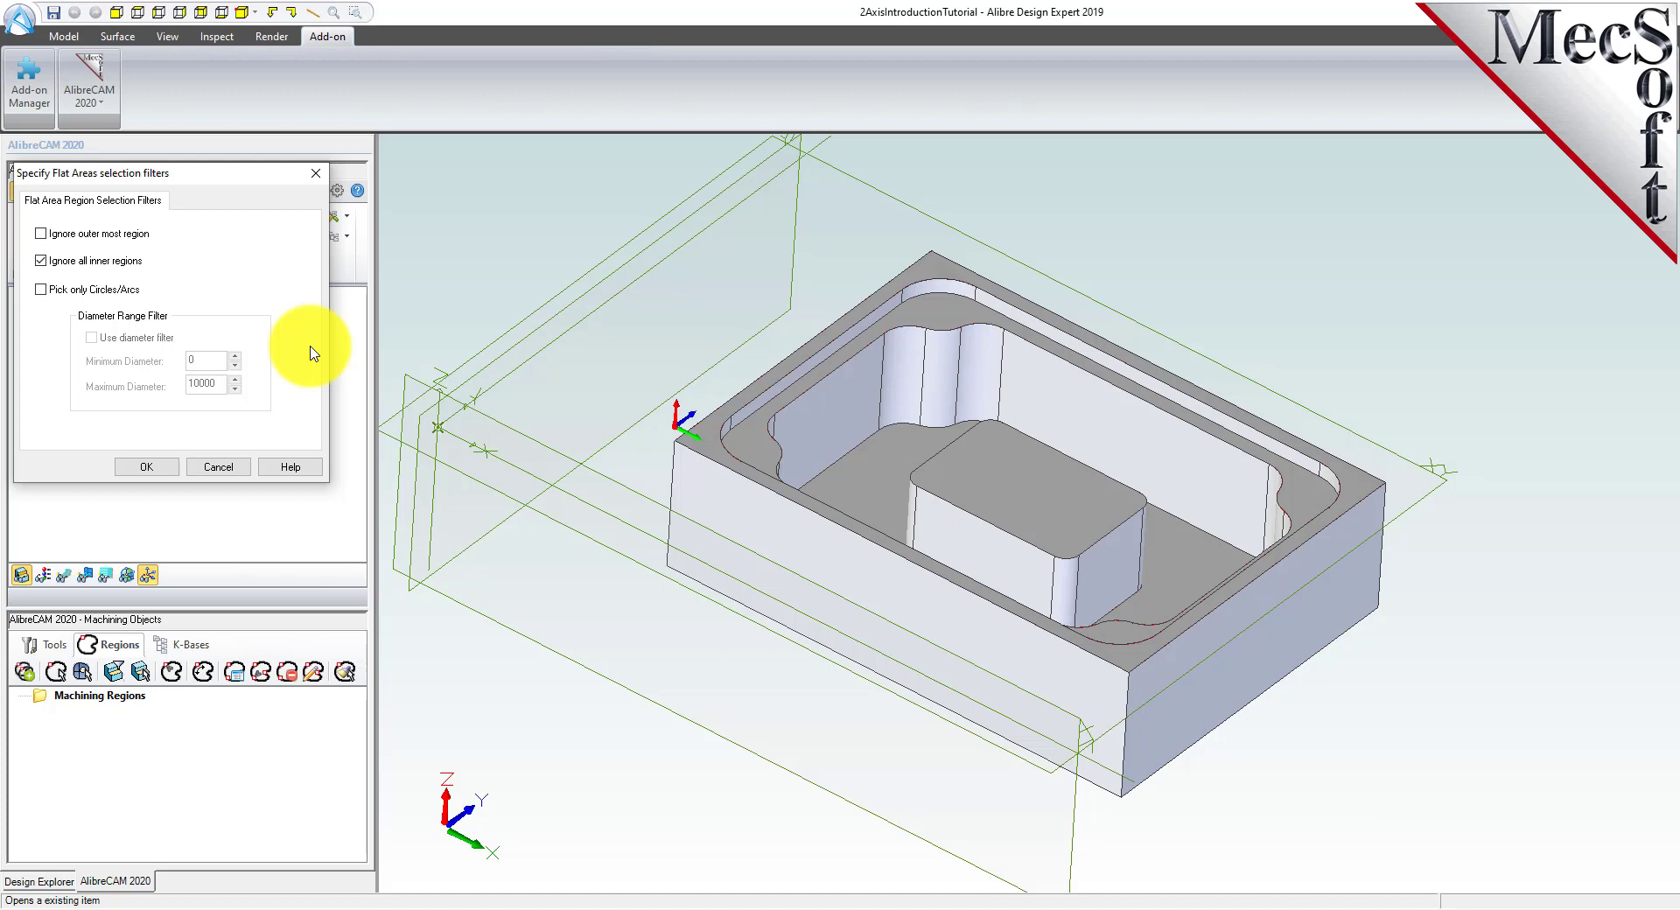
left_click(159, 467)
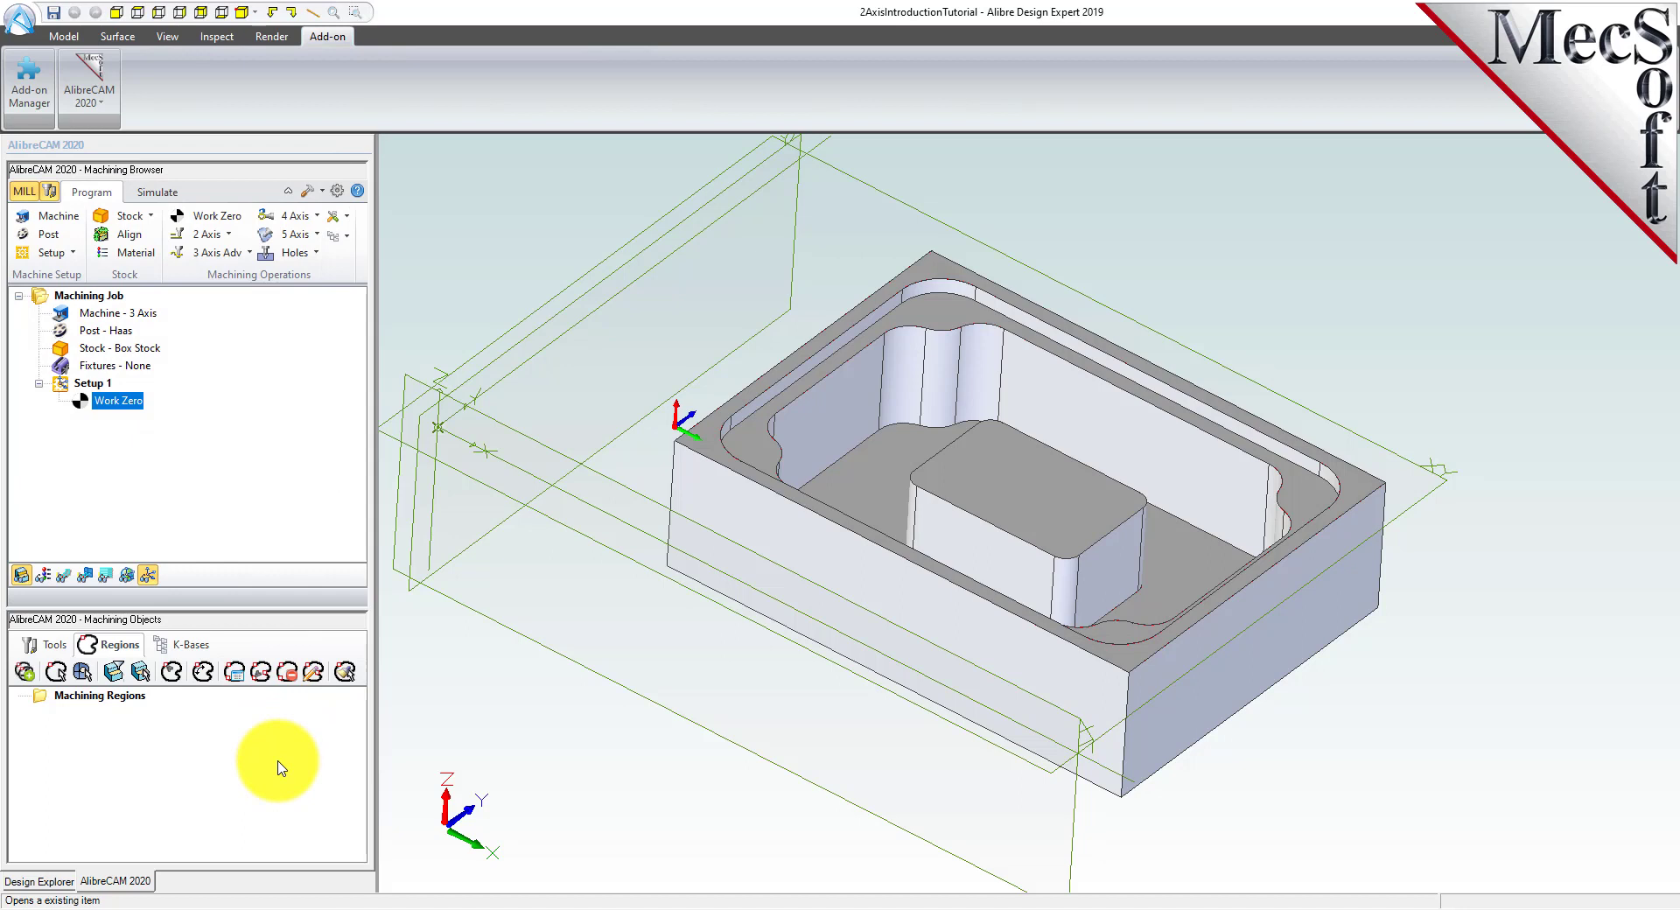
Create a flat area machining region from the block's top rim face, then select its region set and region.
left_click(144, 677)
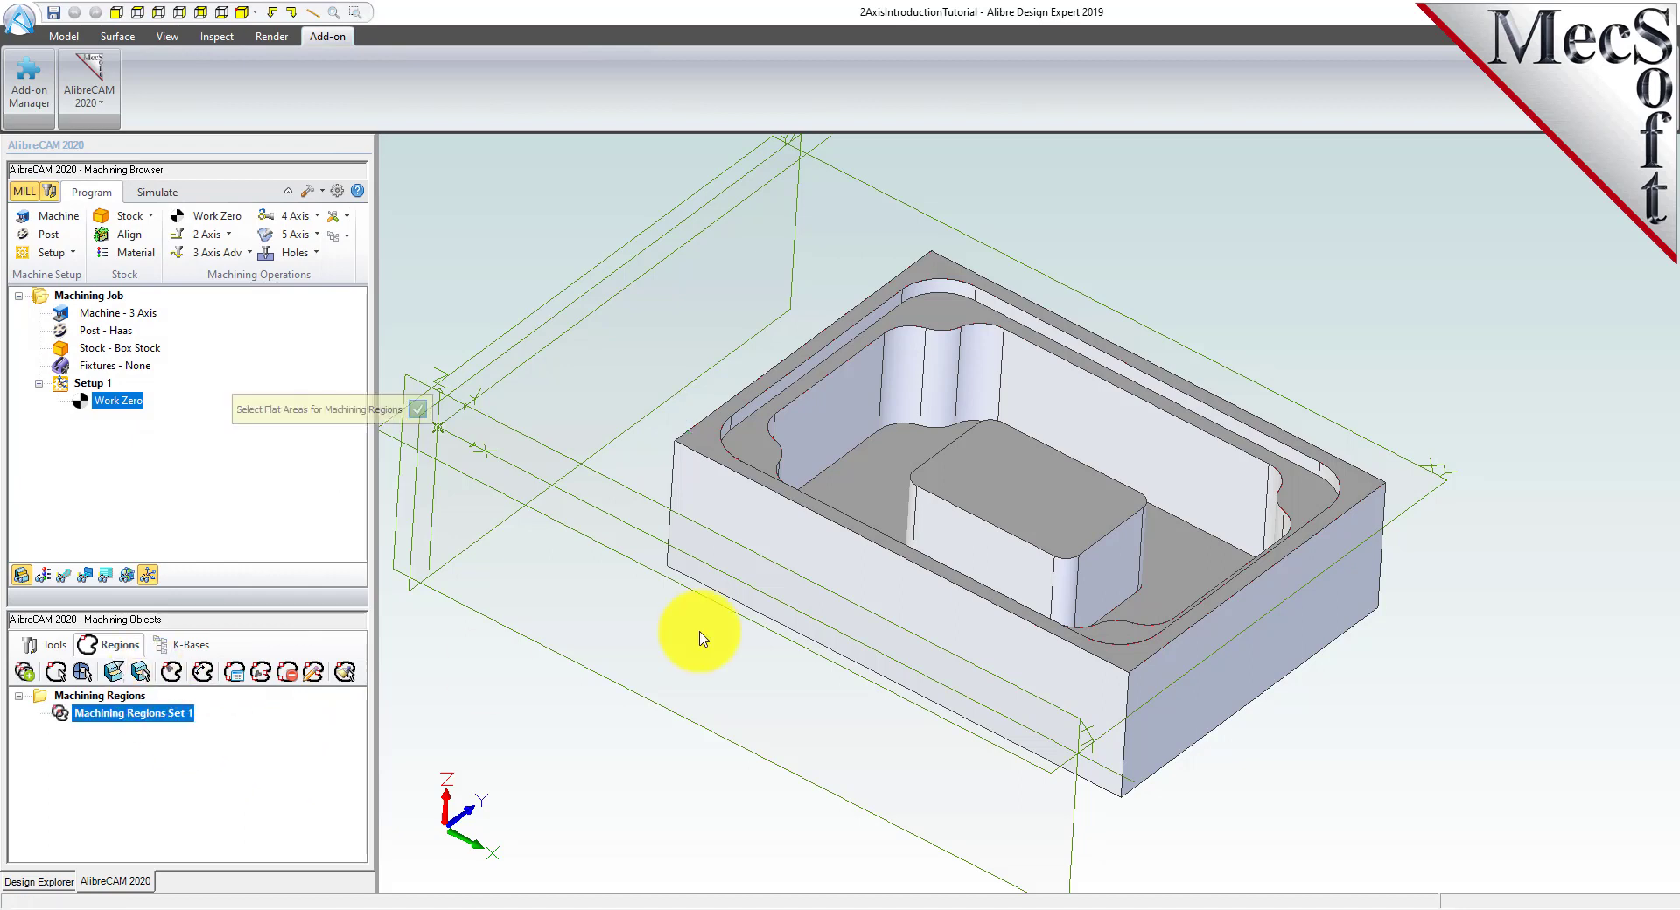
left_click(703, 440)
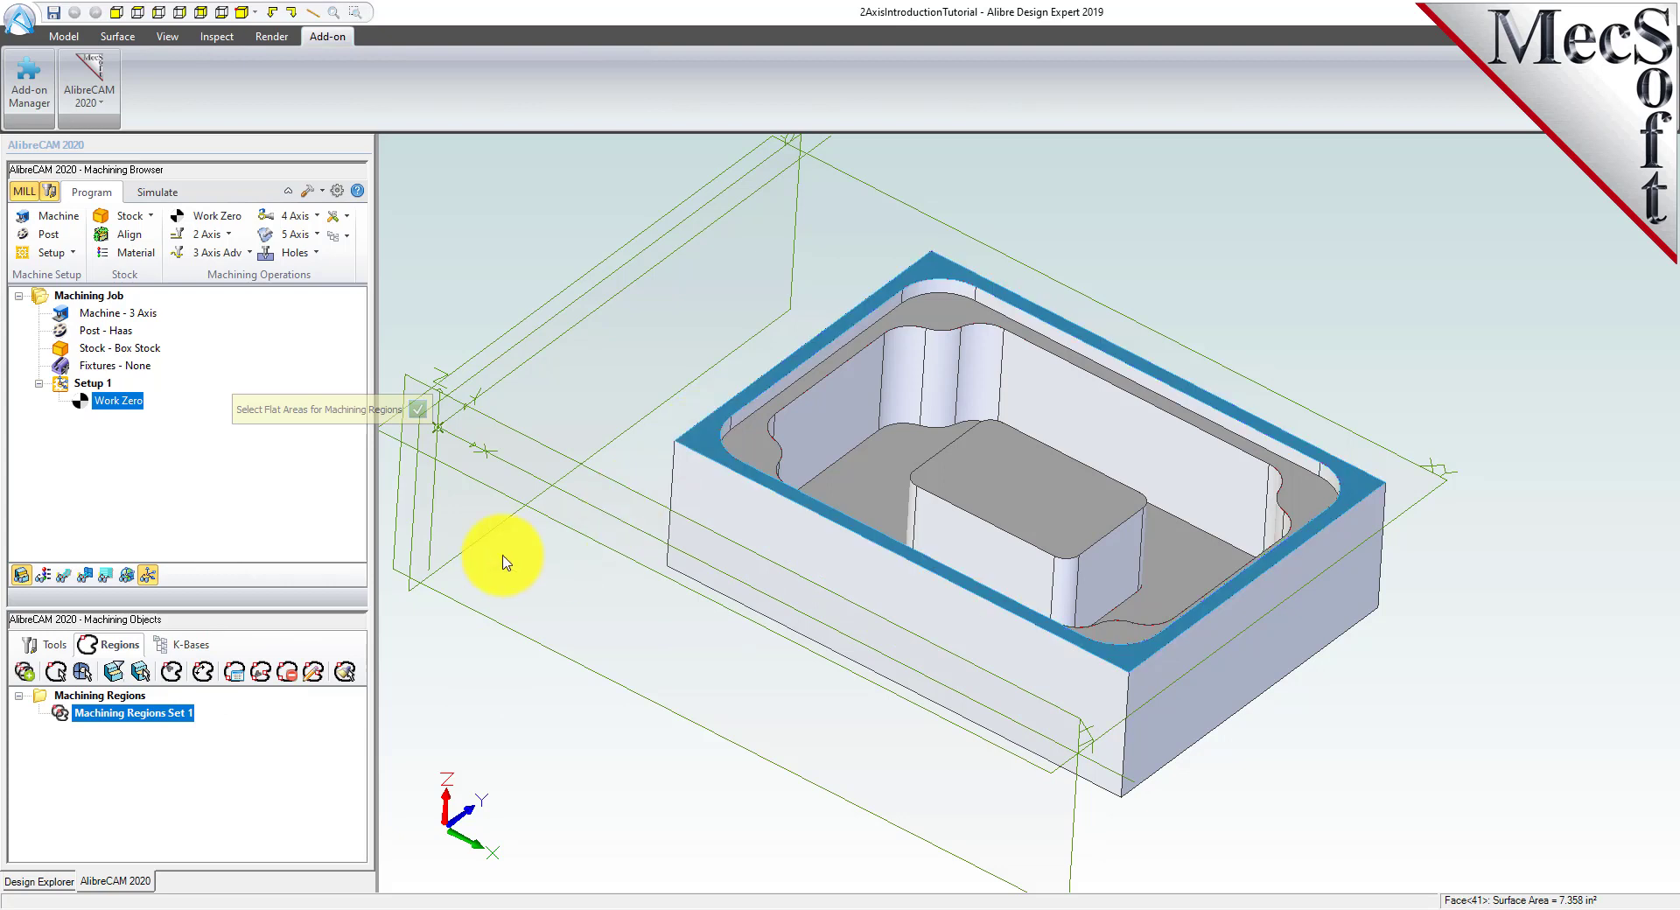
left_click(421, 412)
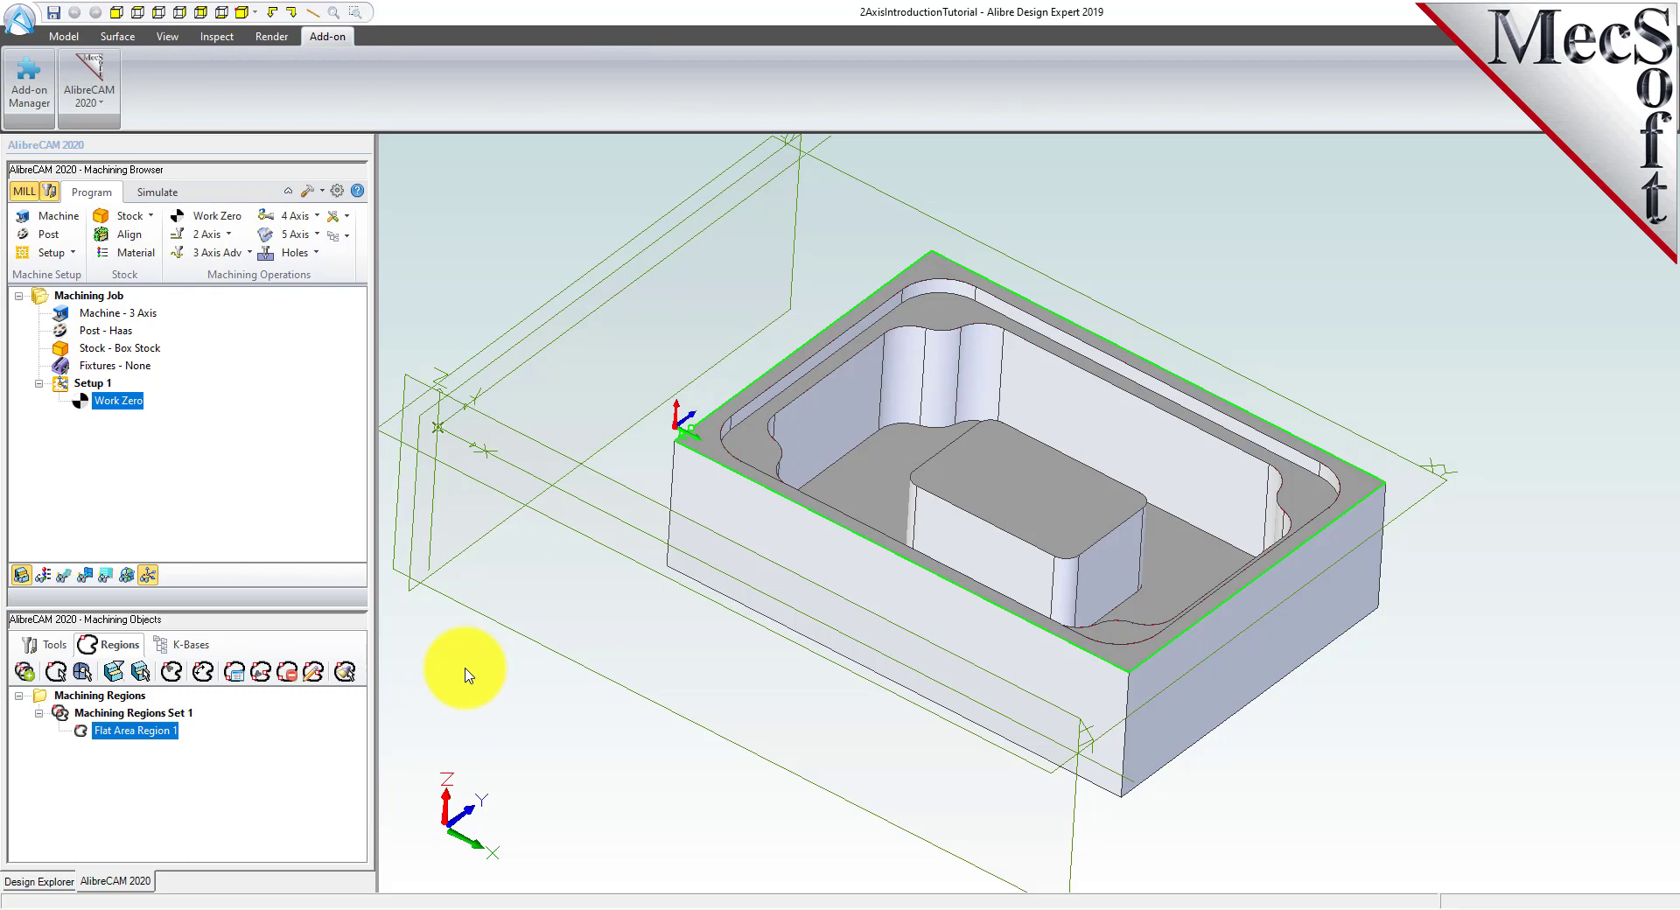
left_click(113, 712)
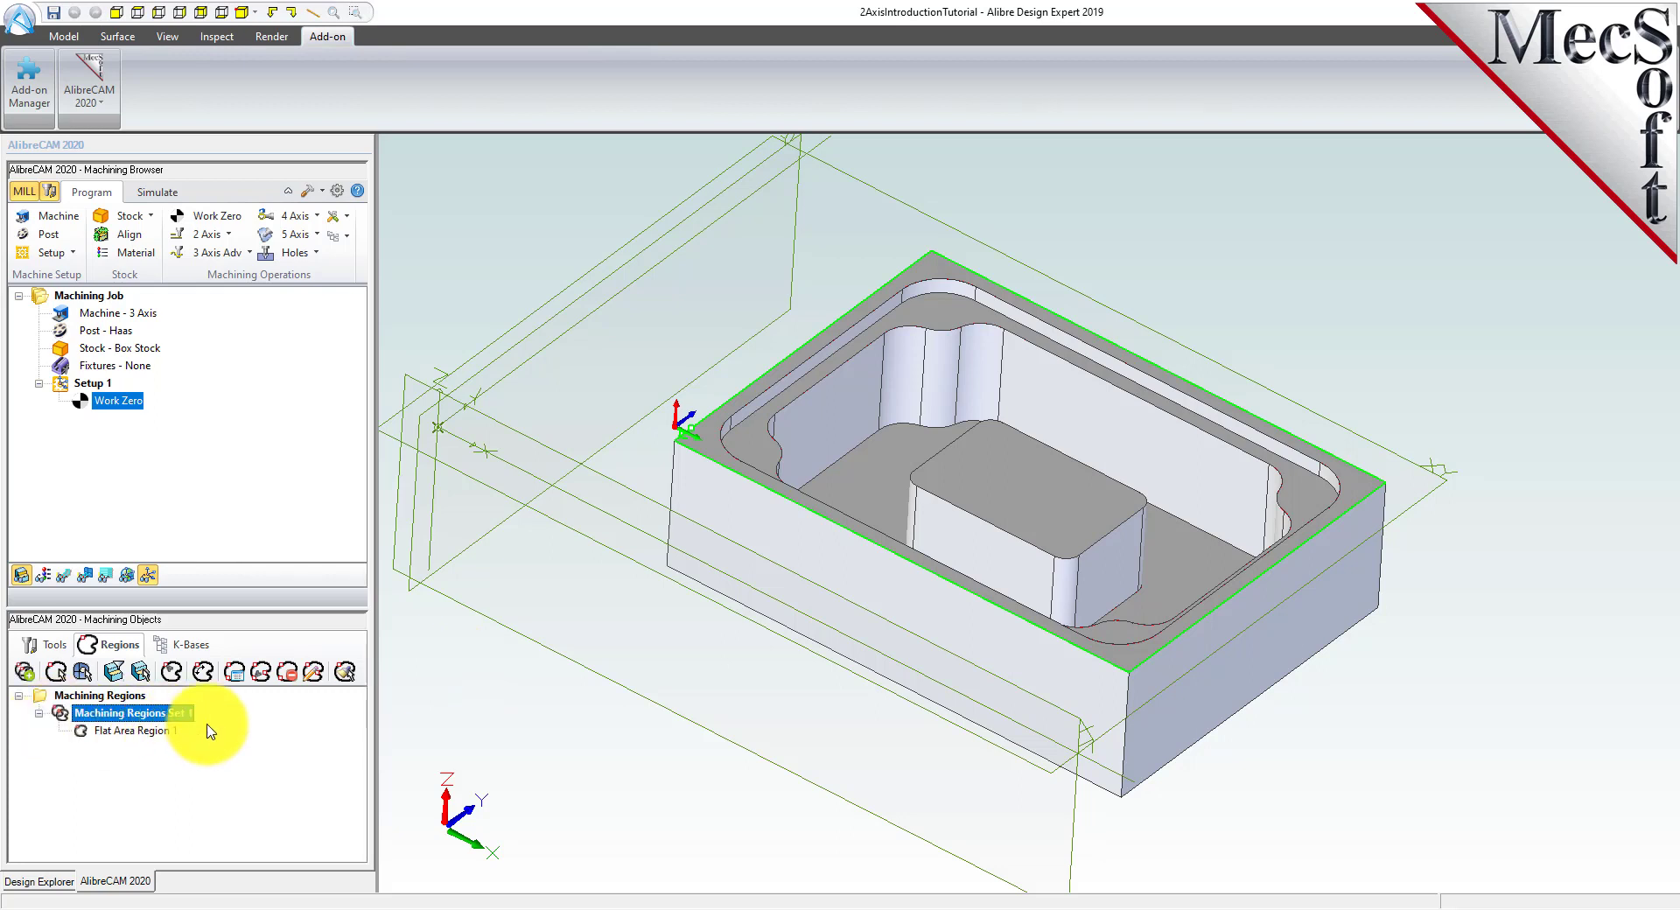
left_click(83, 731)
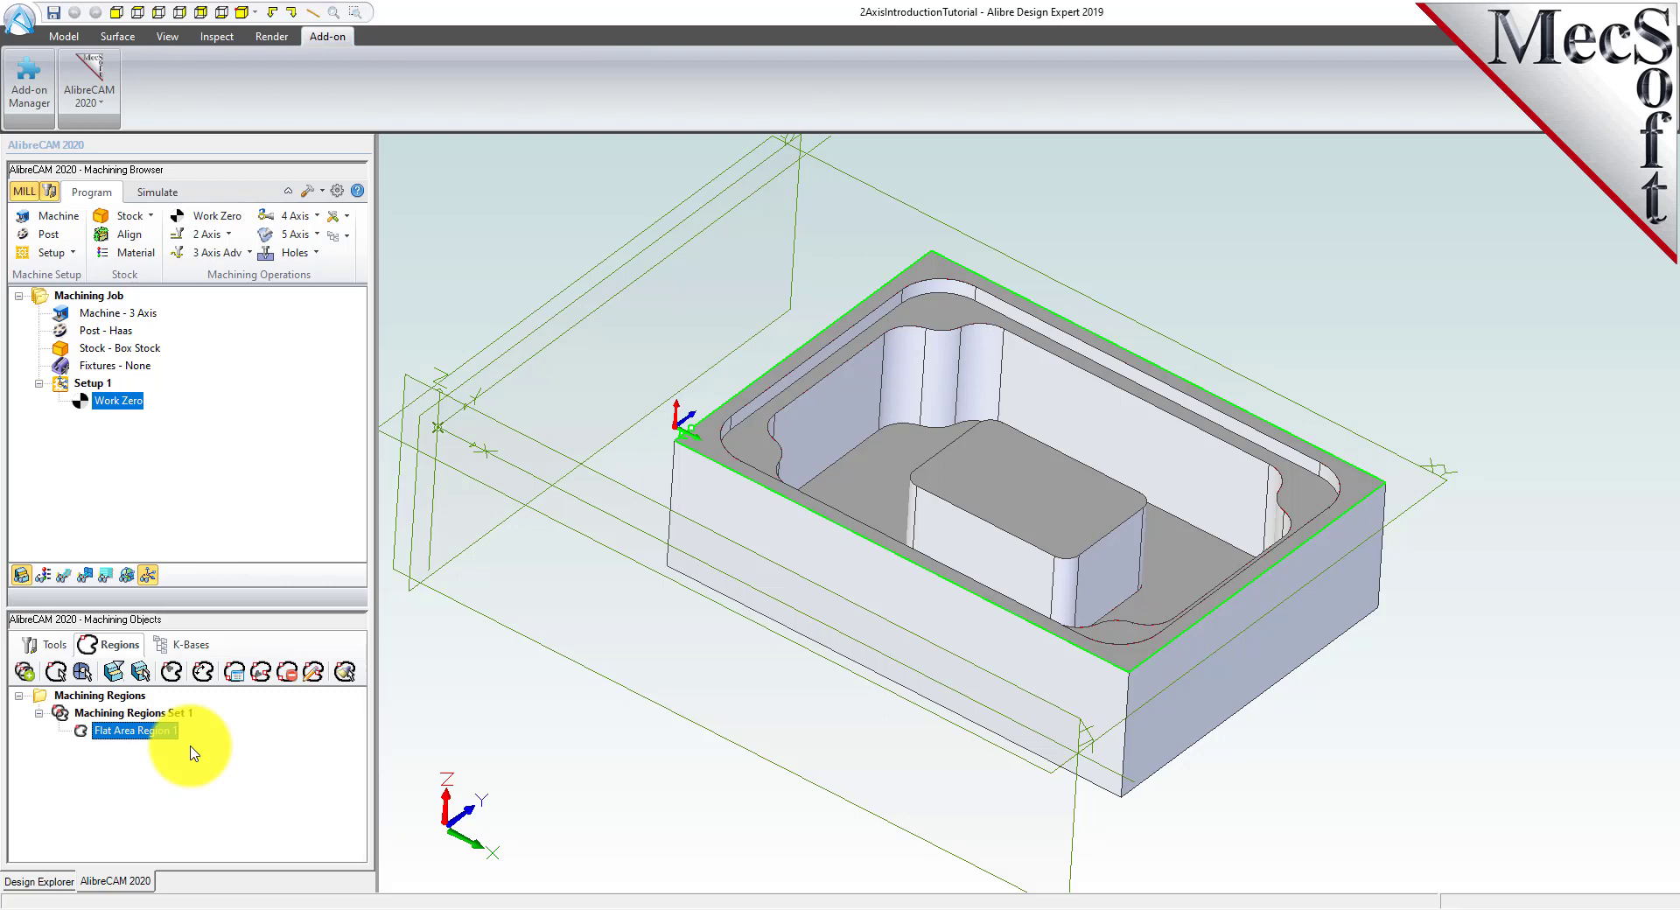
Add a flat area machining region from the recessed ledge face, using its outer boundary.
left_click(141, 672)
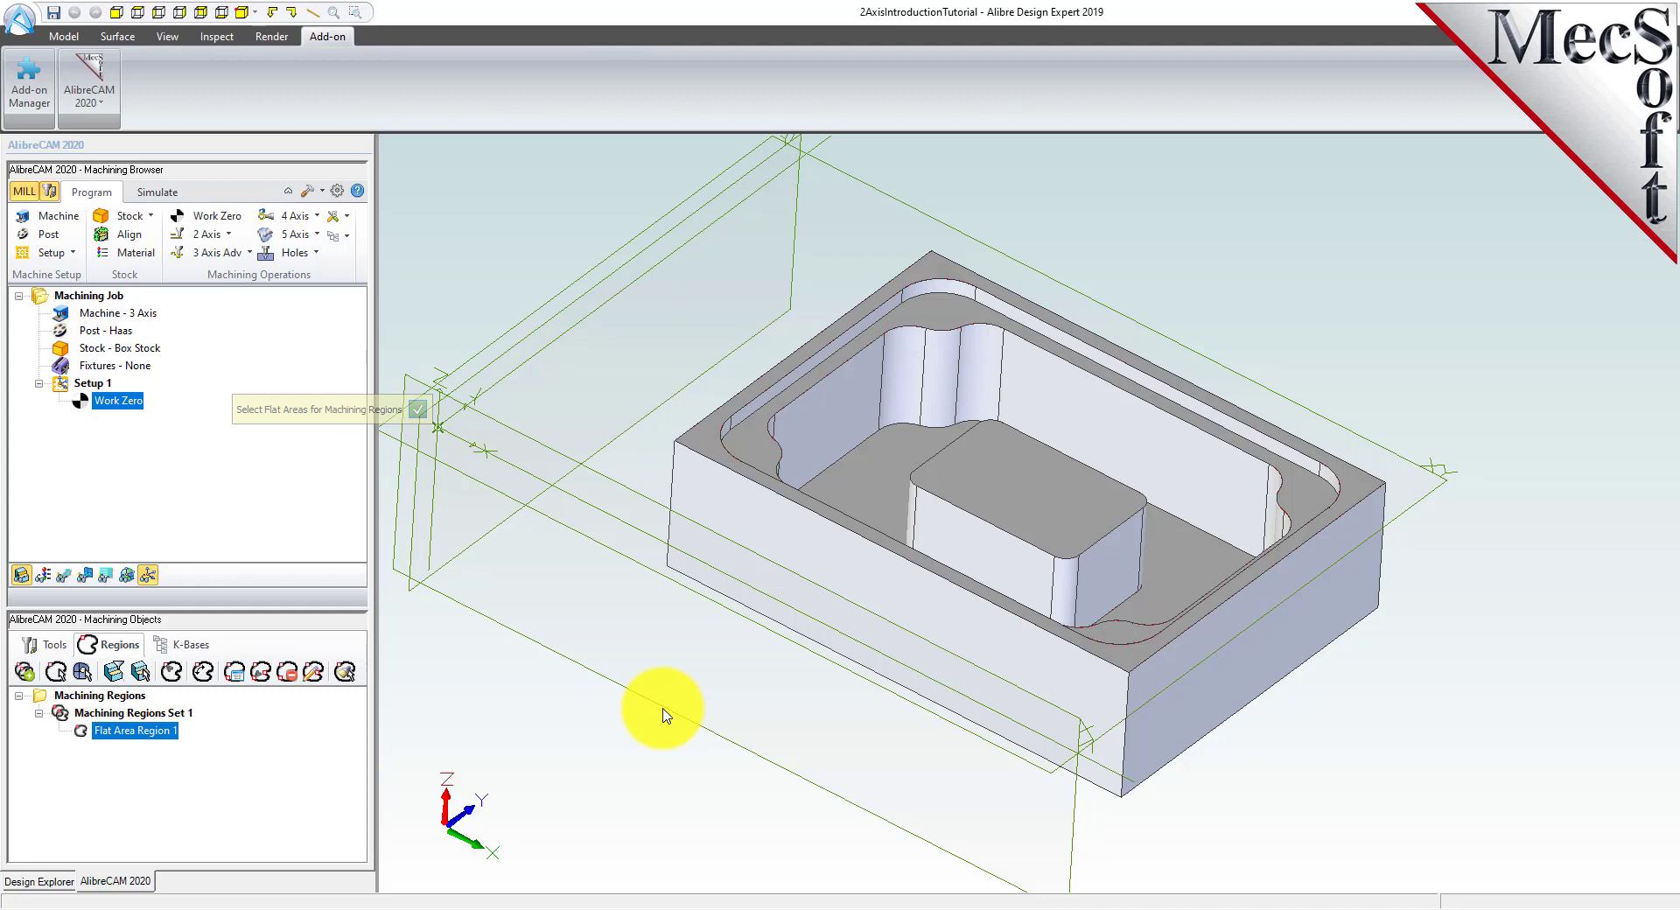
left_click(751, 440)
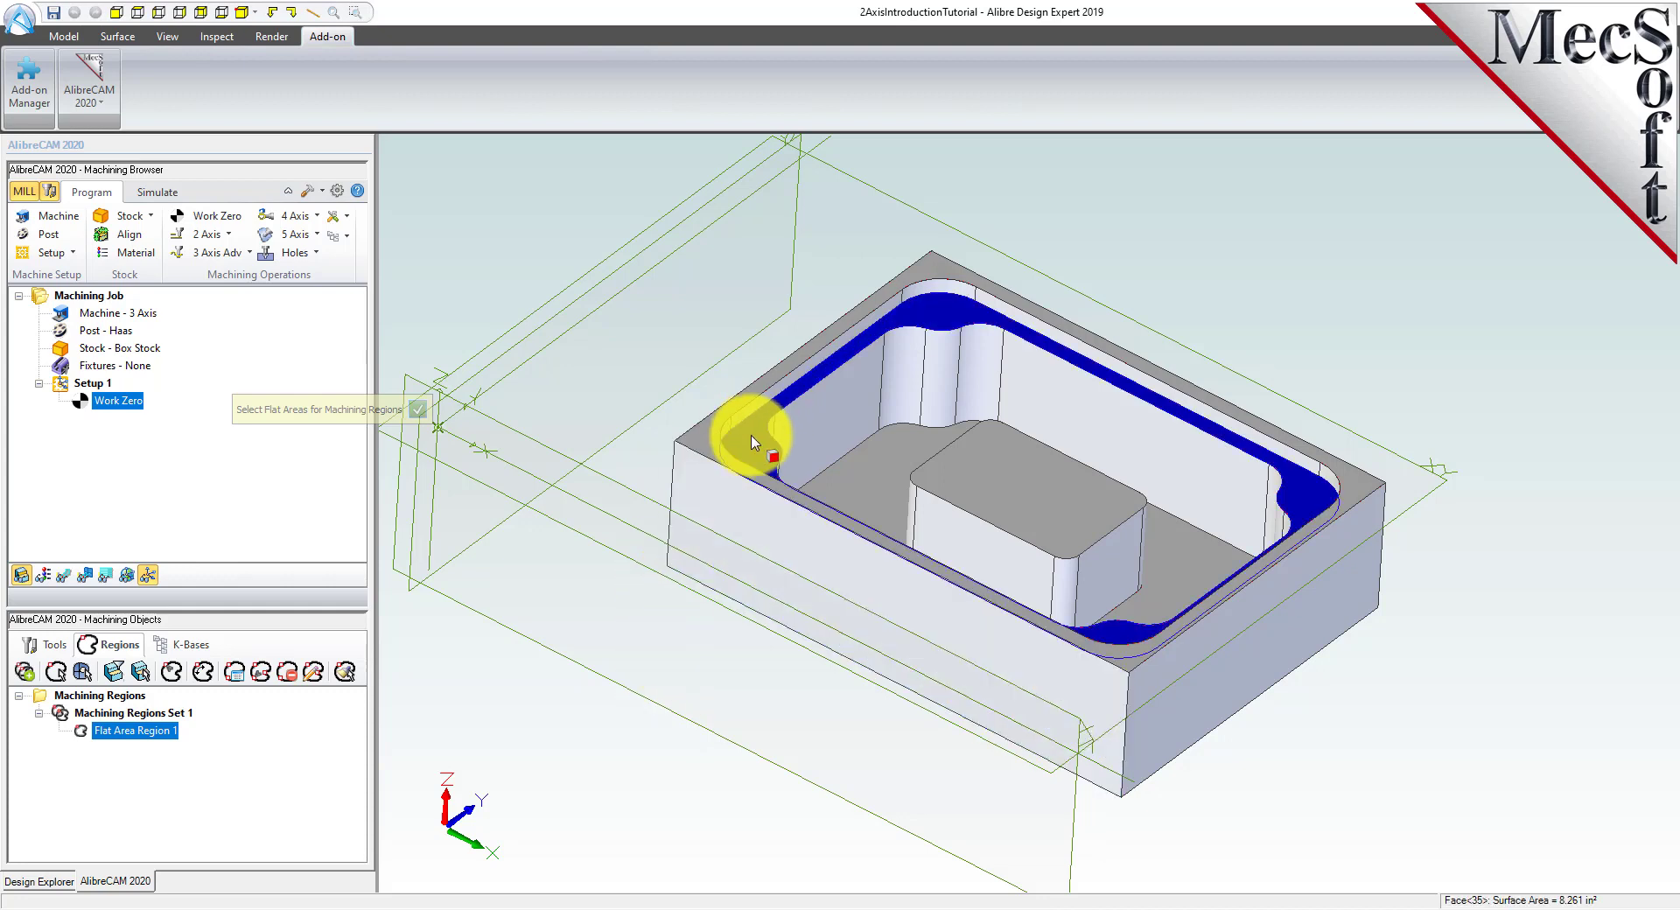
left_click(418, 409)
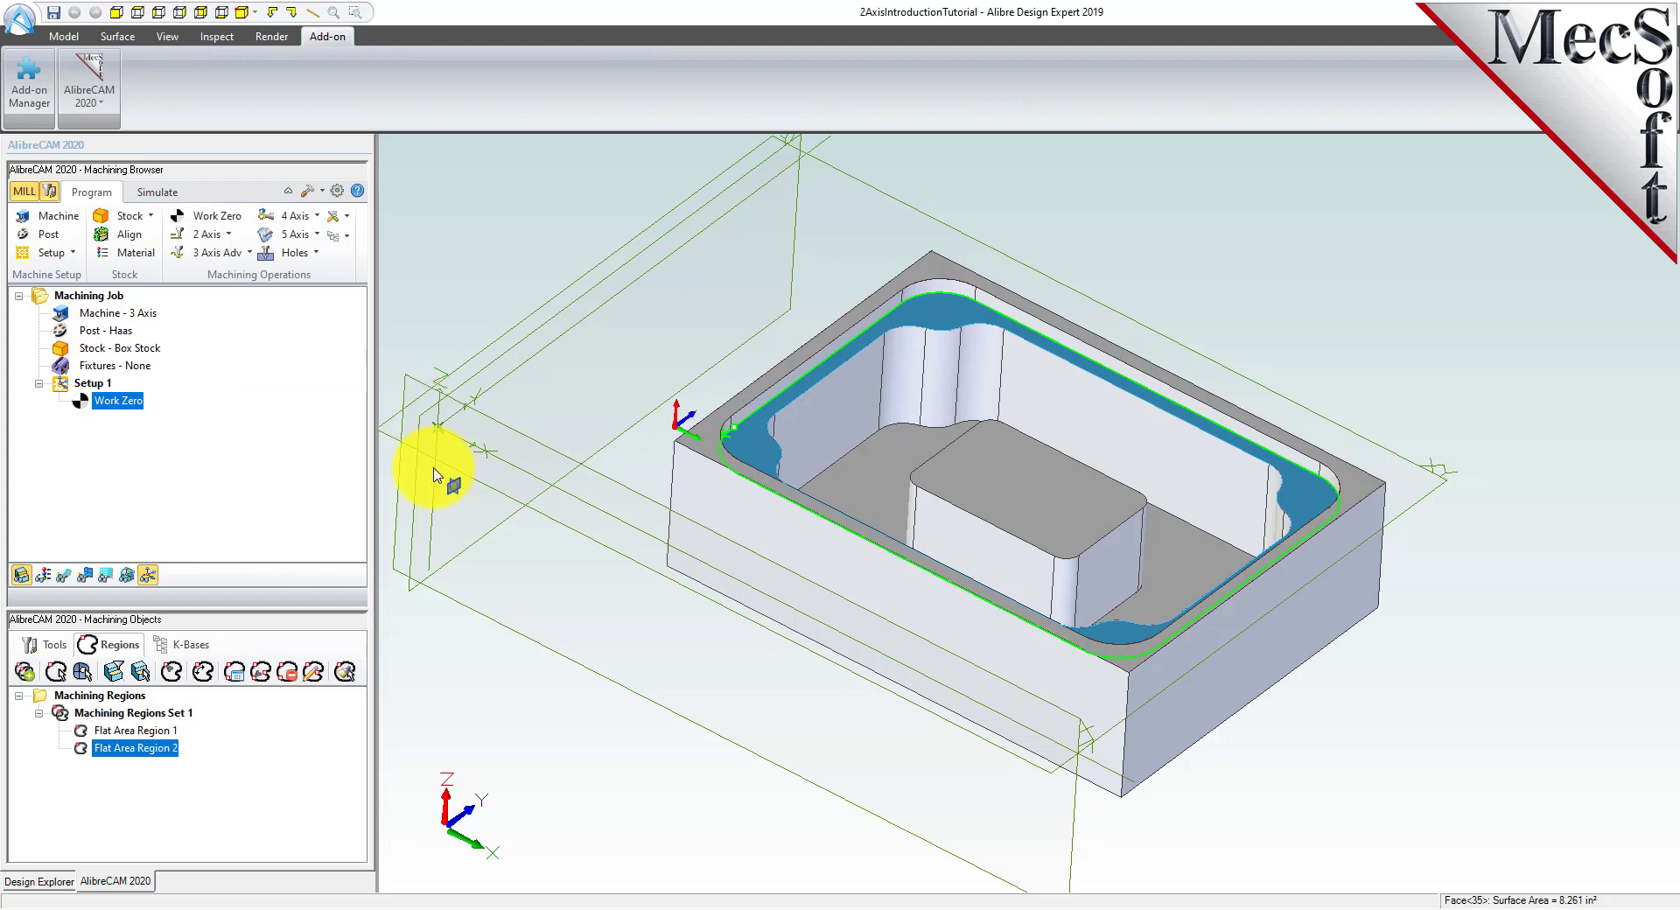
left_click(536, 713)
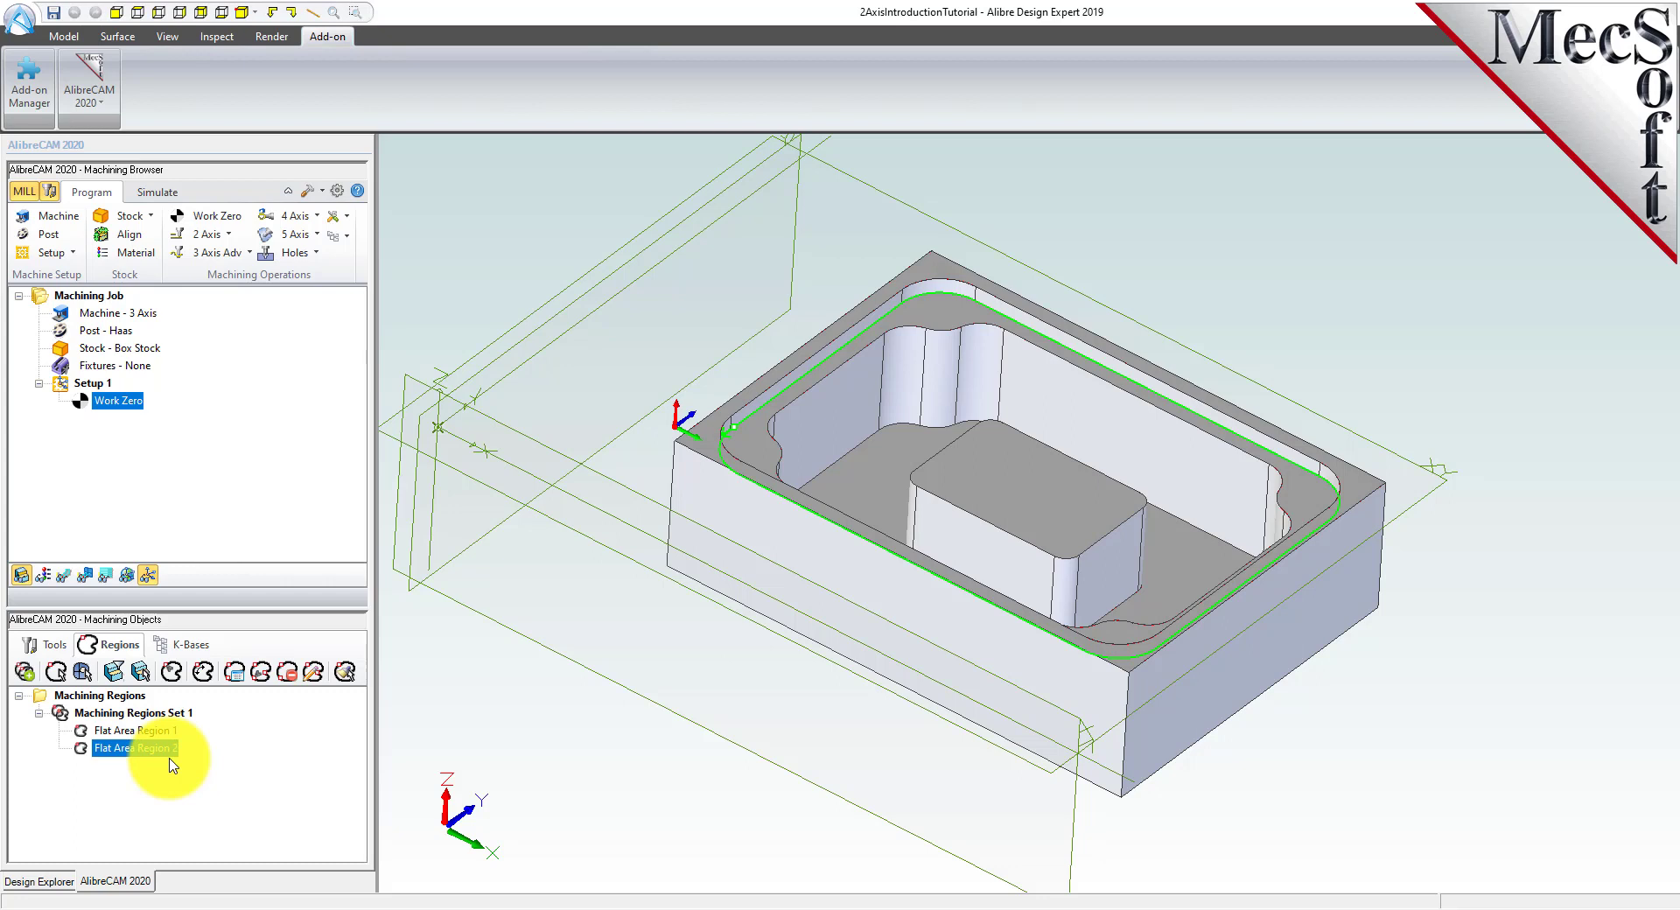
Change the flat area region selection filter to ignore the outermost region and stop ignoring all inner regions.
left_click(114, 672)
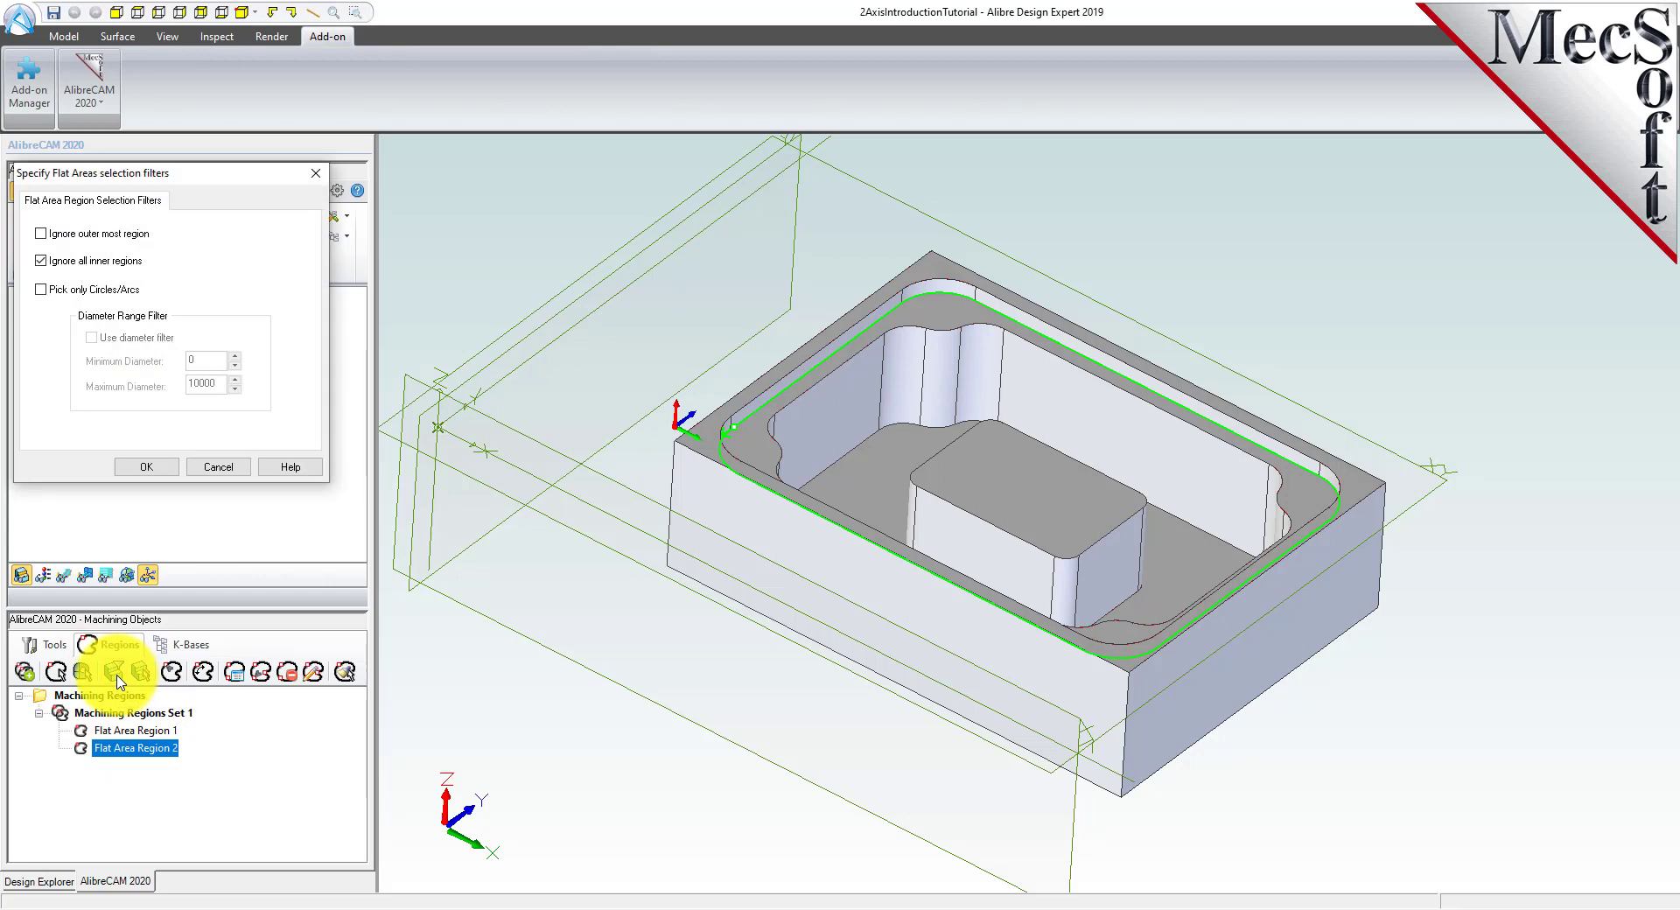
left_click(40, 262)
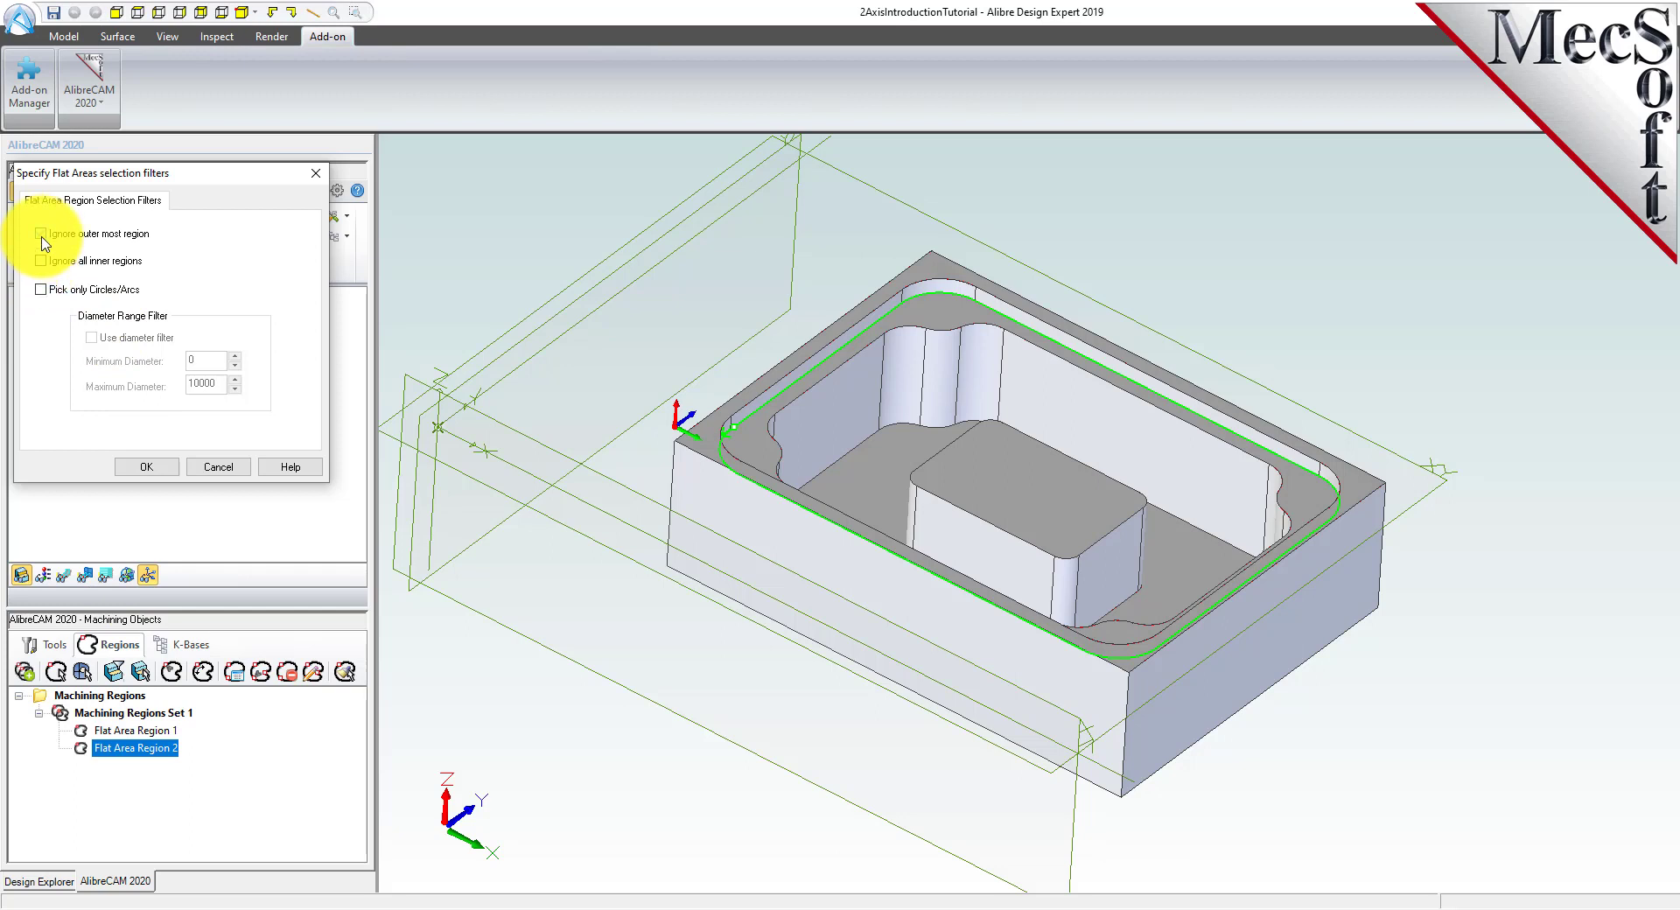
left_click(169, 469)
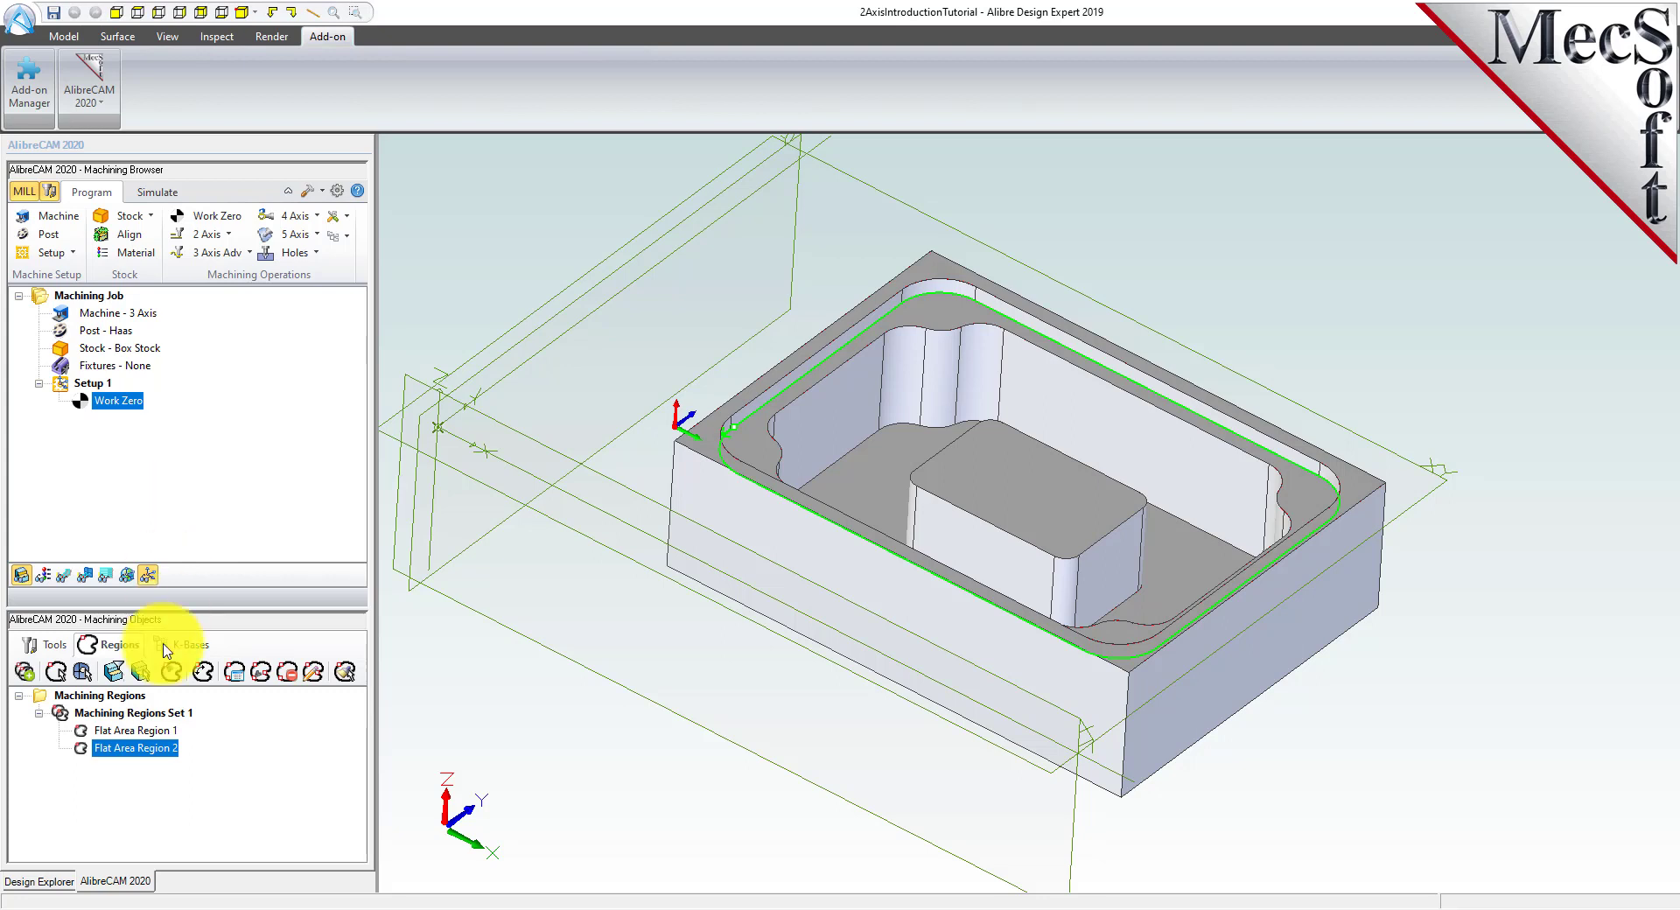
Add a flat area machining region from the same ledge face, using its inner pocket boundary.
left_click(83, 671)
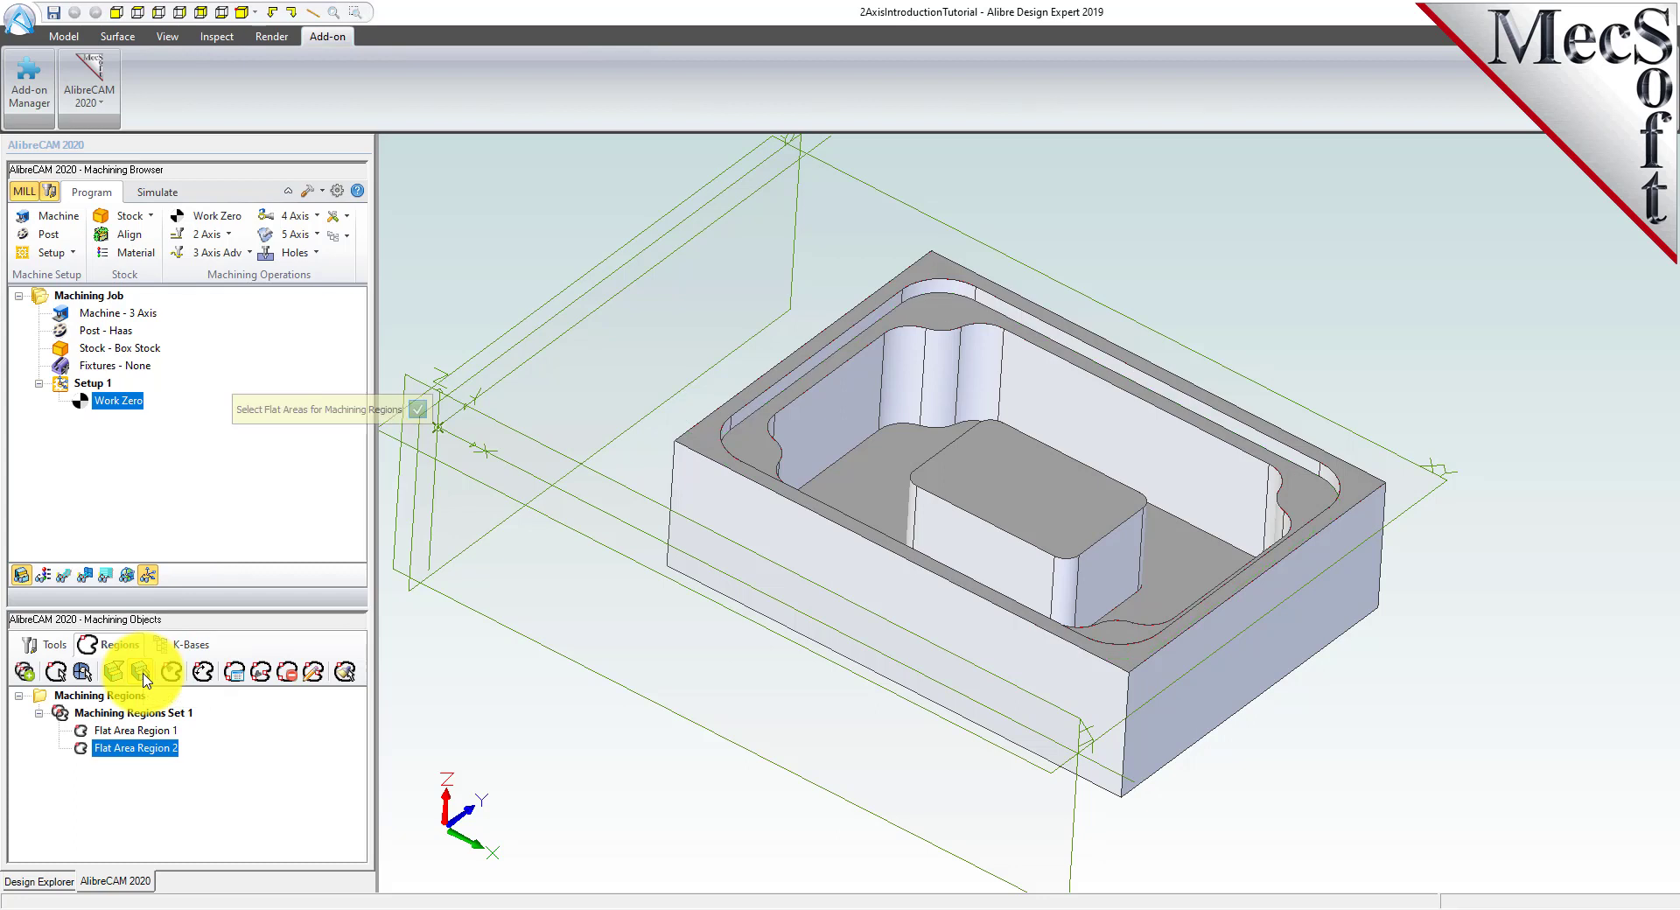
left_click(738, 448)
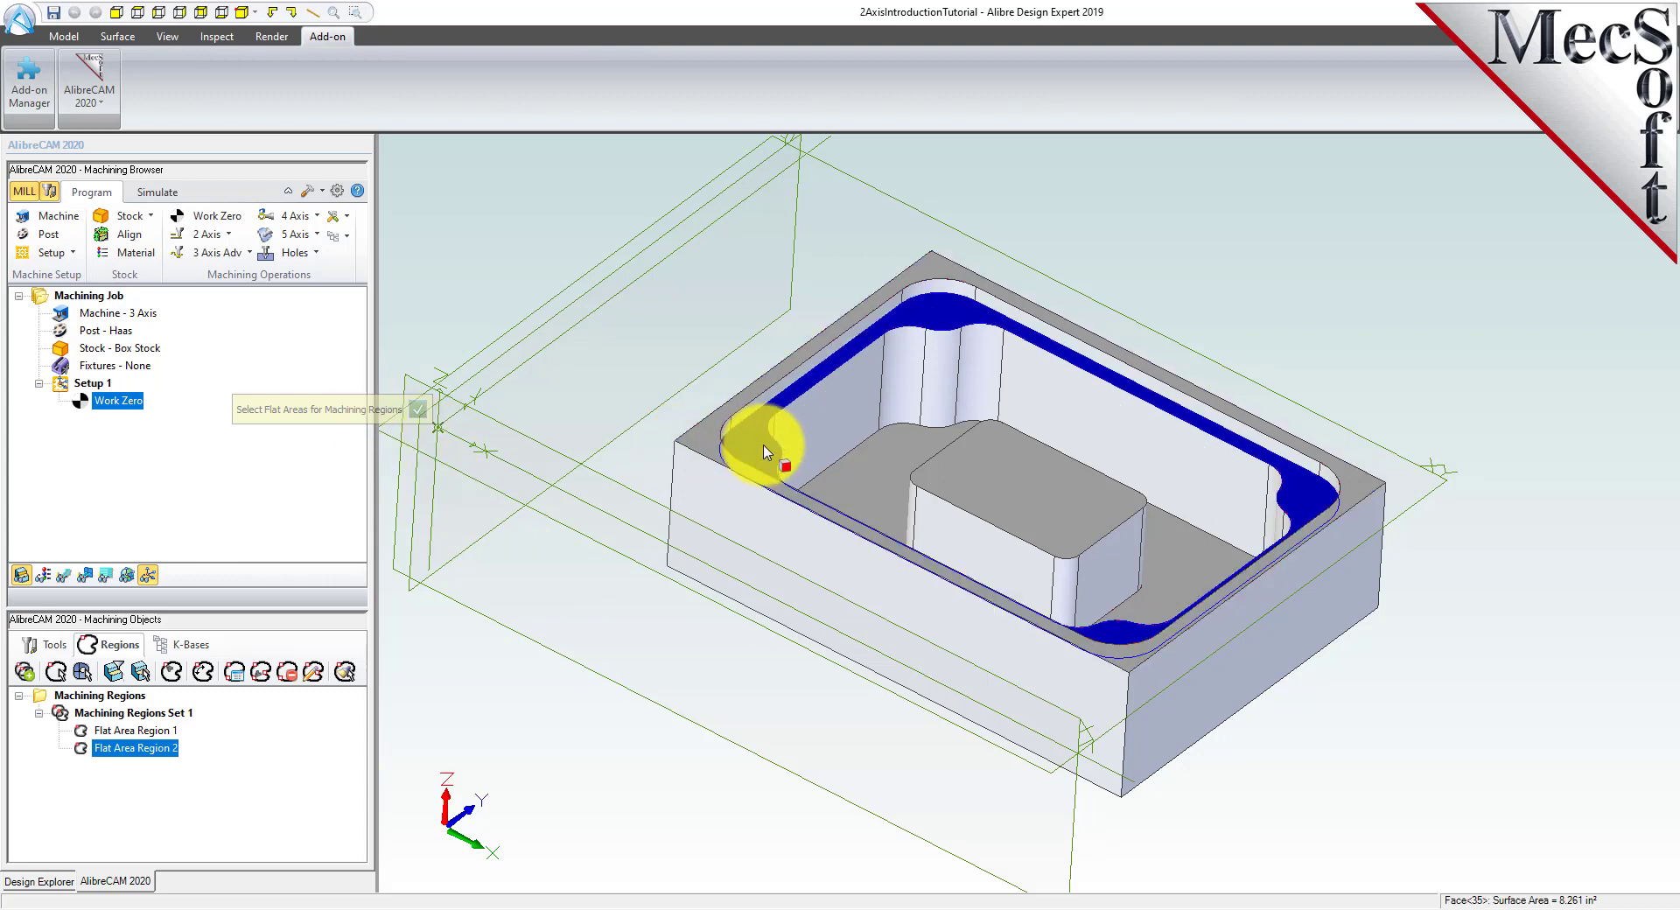
left_click(420, 408)
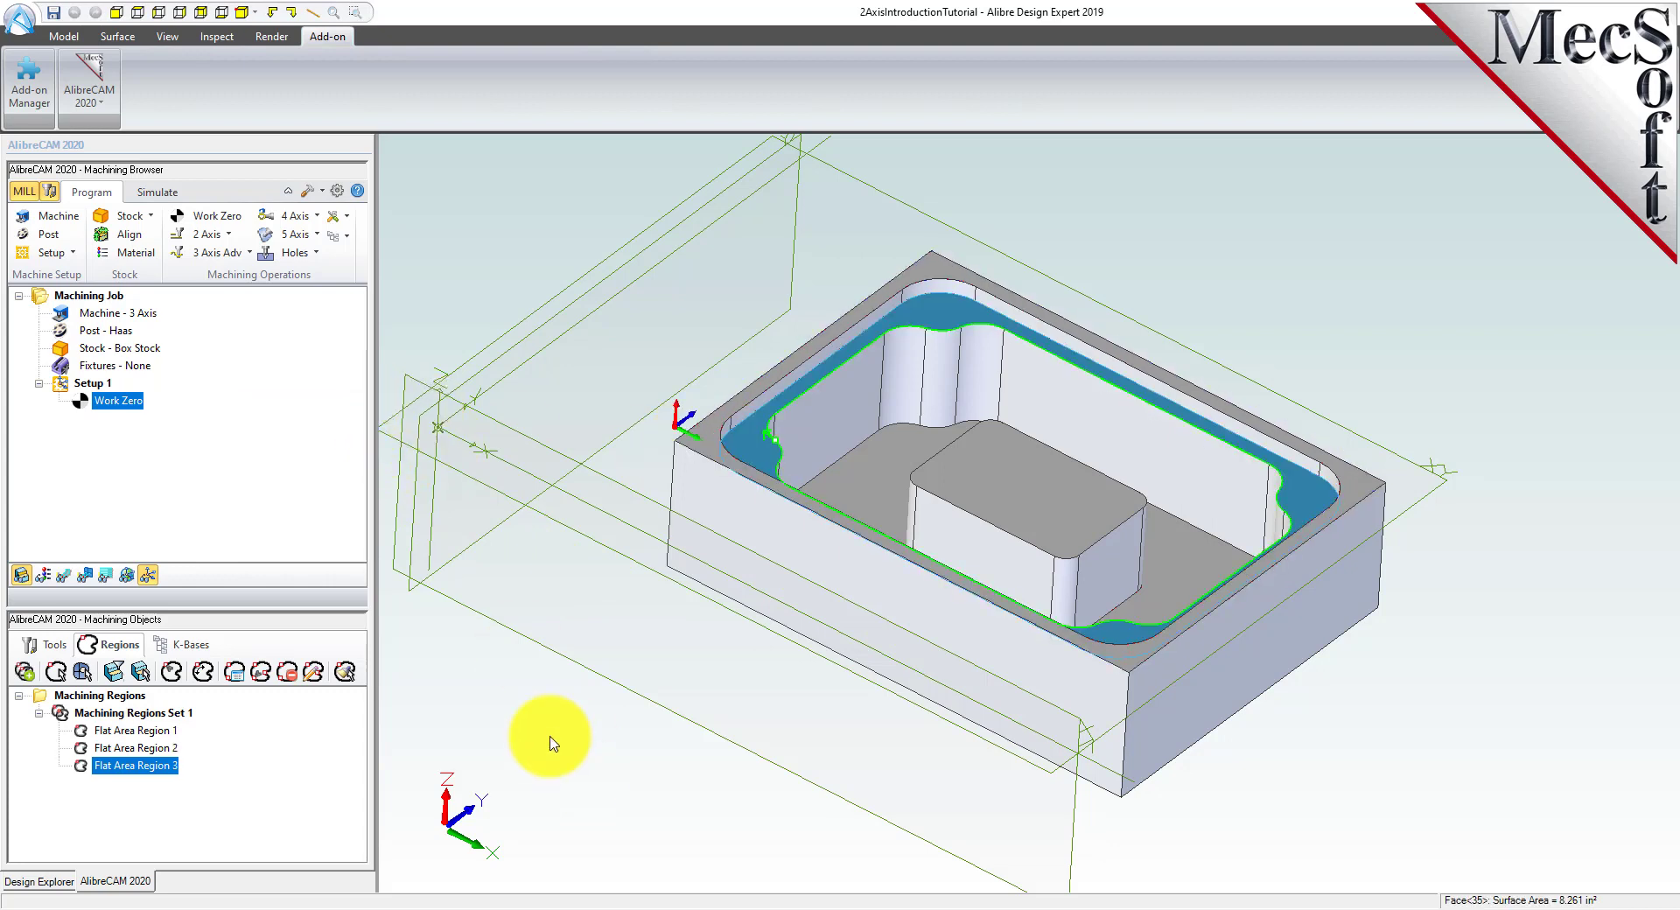
left_click(561, 671)
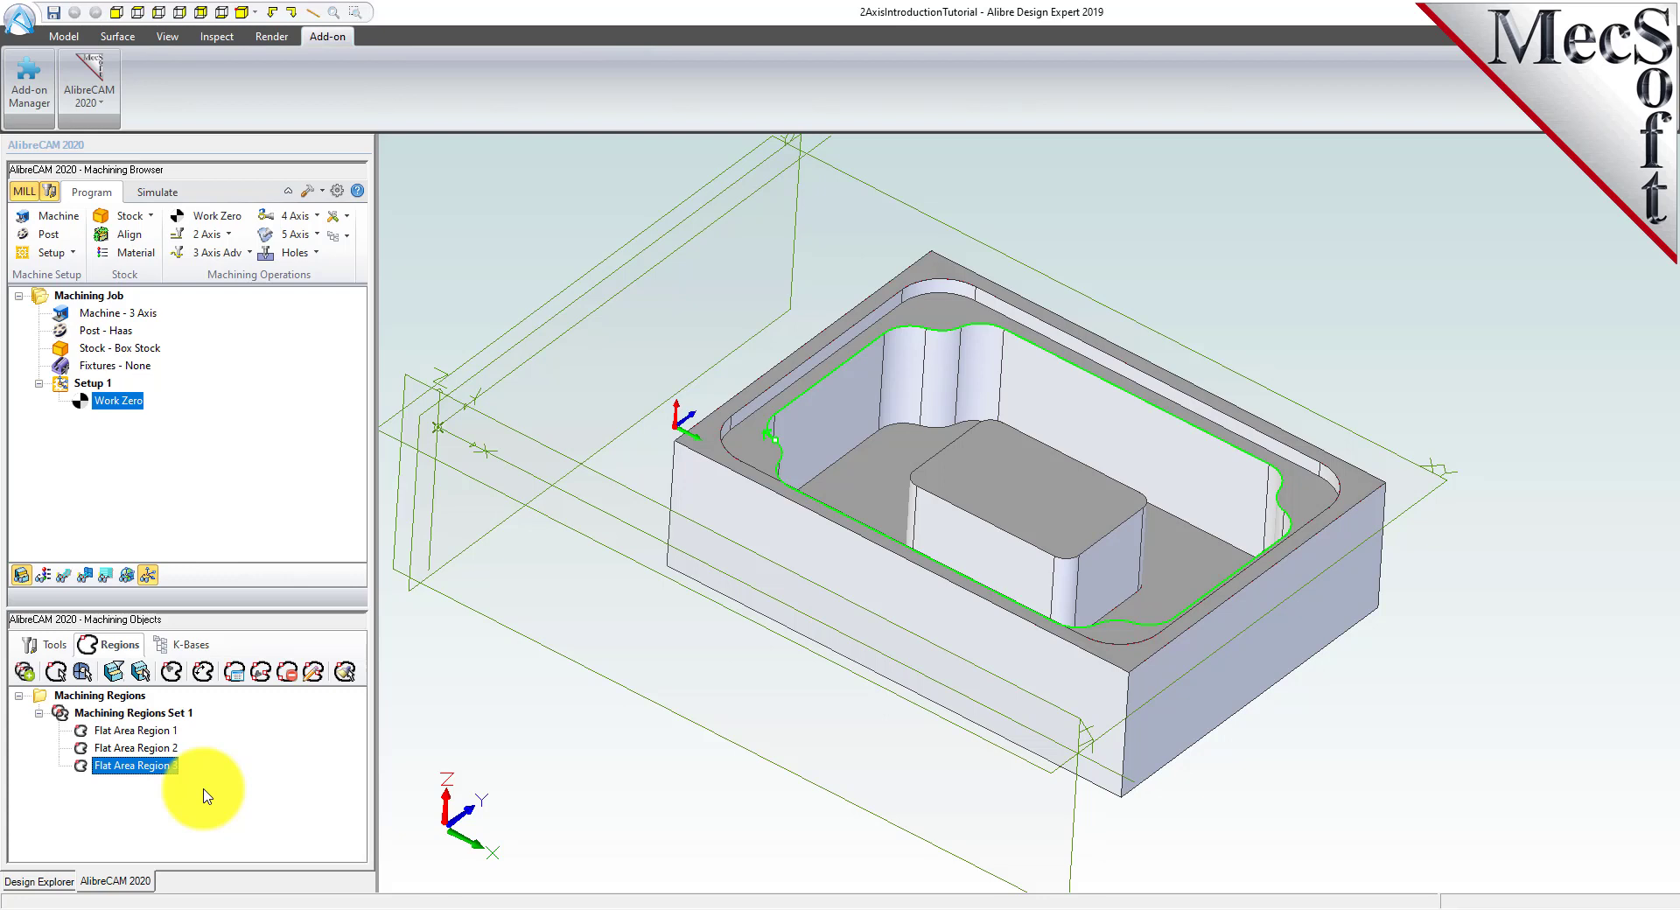
Check the outlines of Flat Area Regions 1, 2 and 3 on the part.
left_click(162, 731)
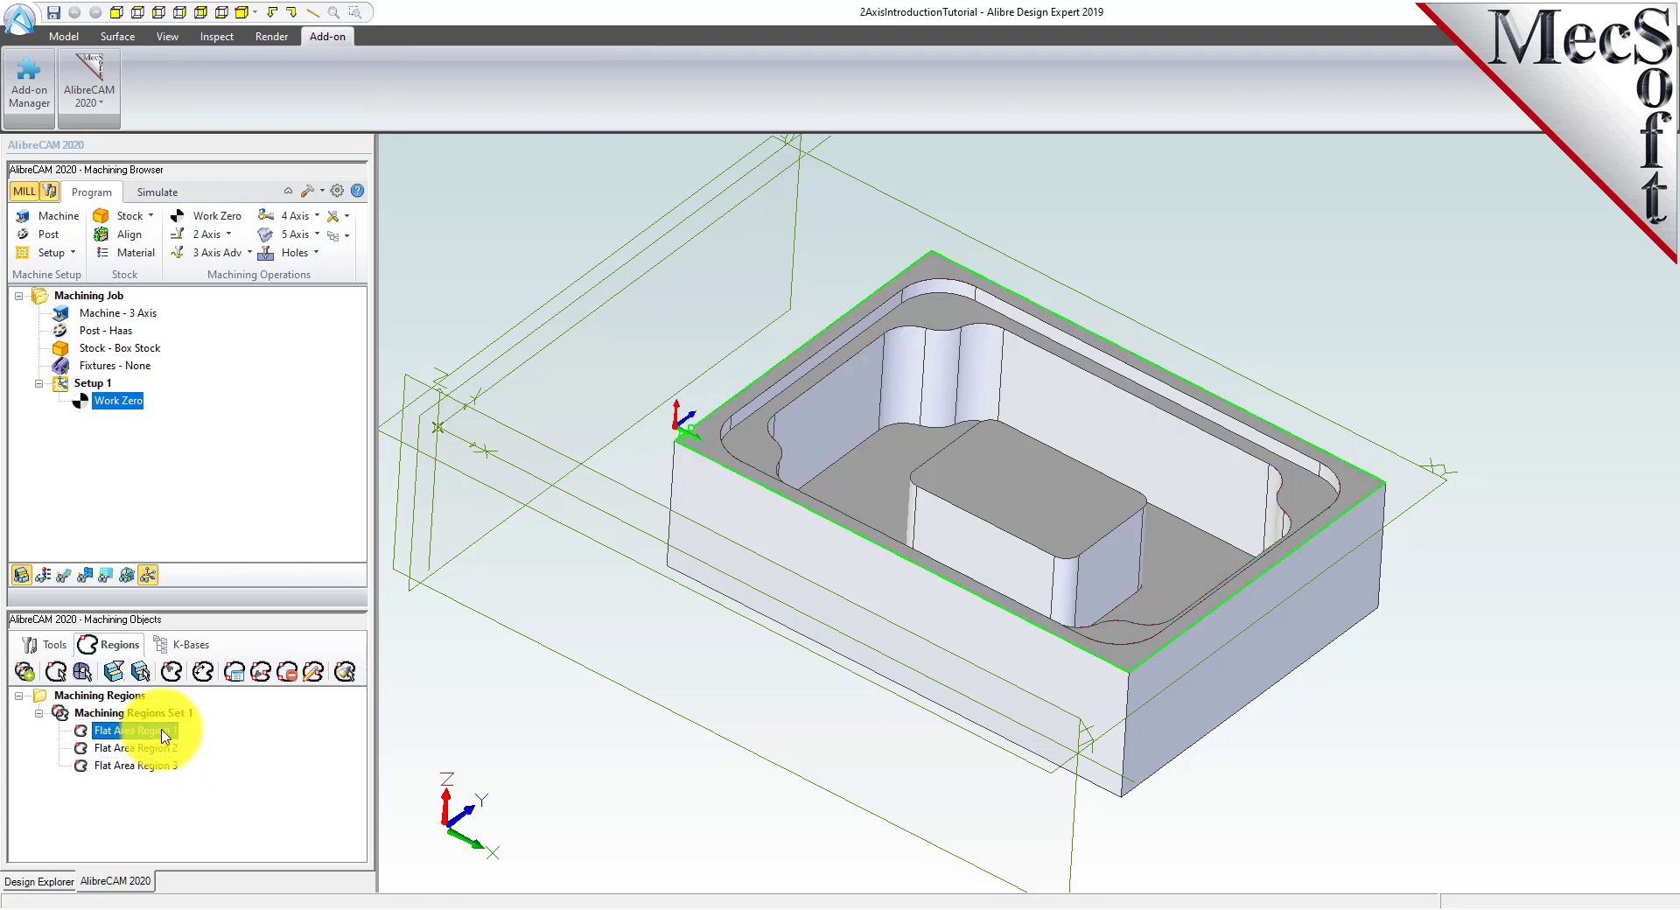
left_click(159, 751)
left_click(160, 767)
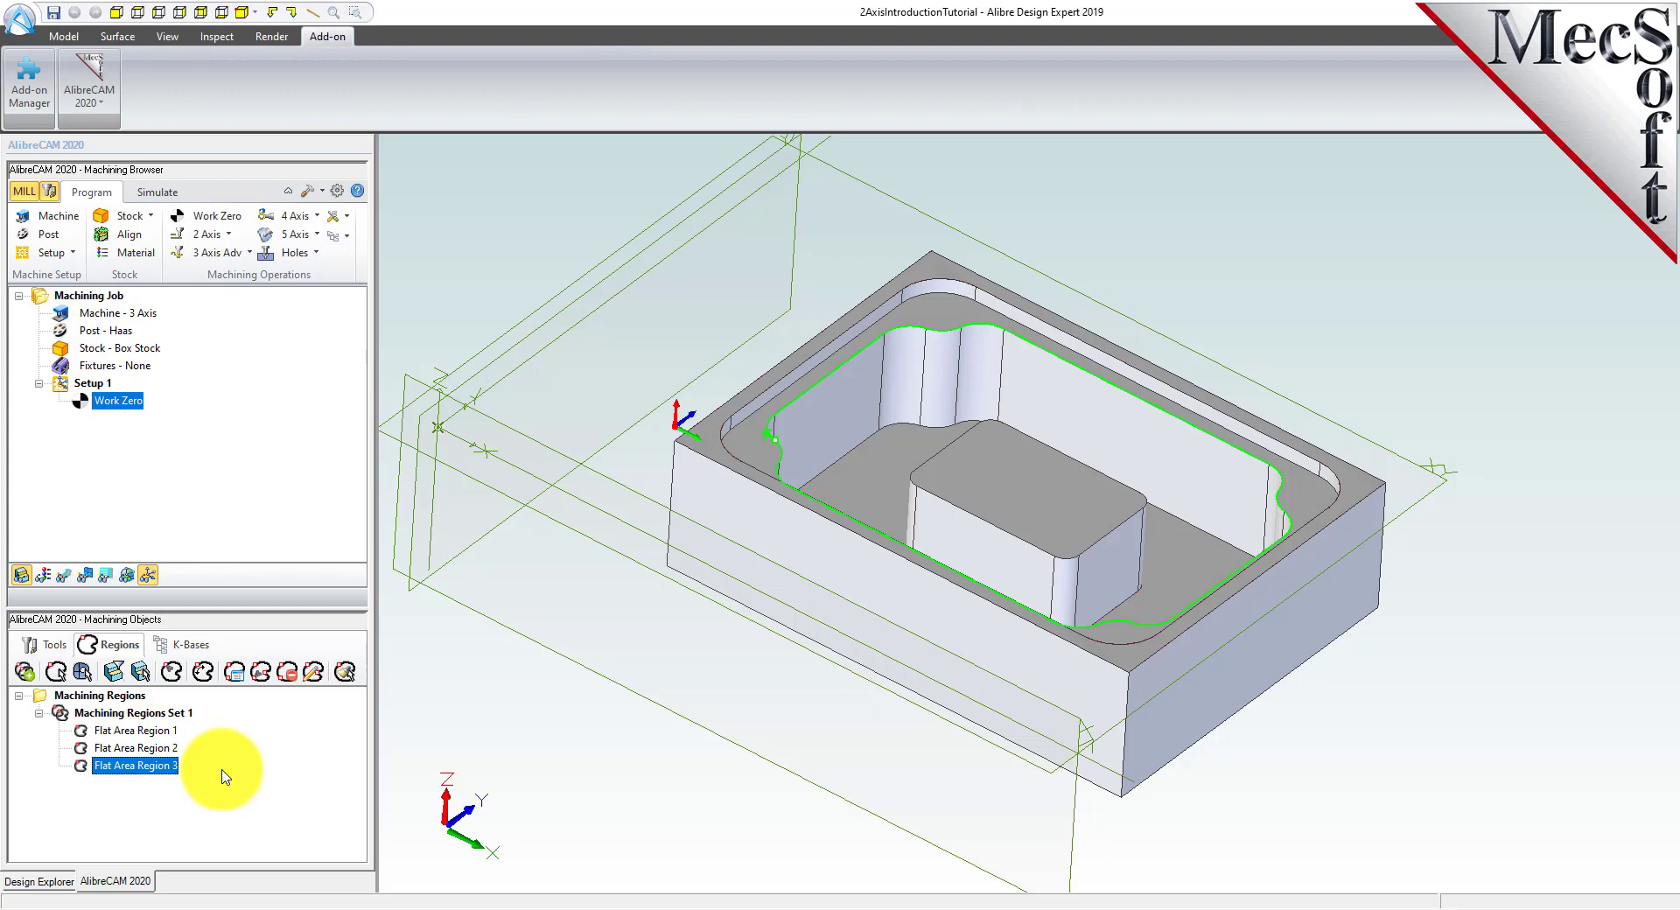
Start a 2 1/2 Axis Facing operation and view its avoid region and part region settings.
left_click(48, 644)
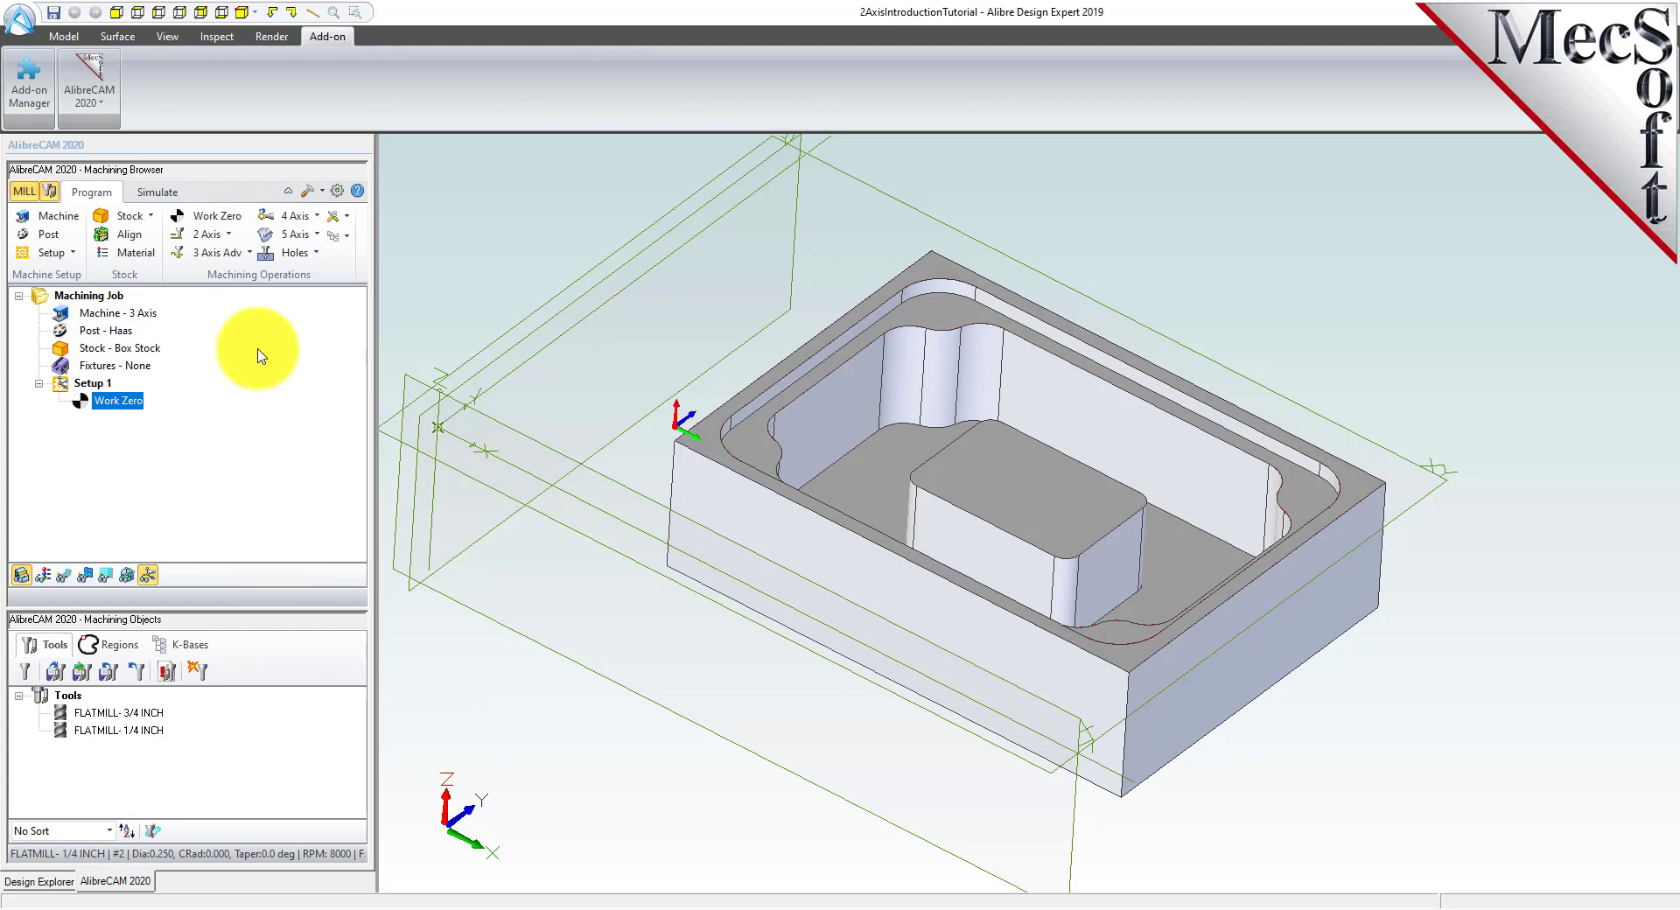
left_click(228, 233)
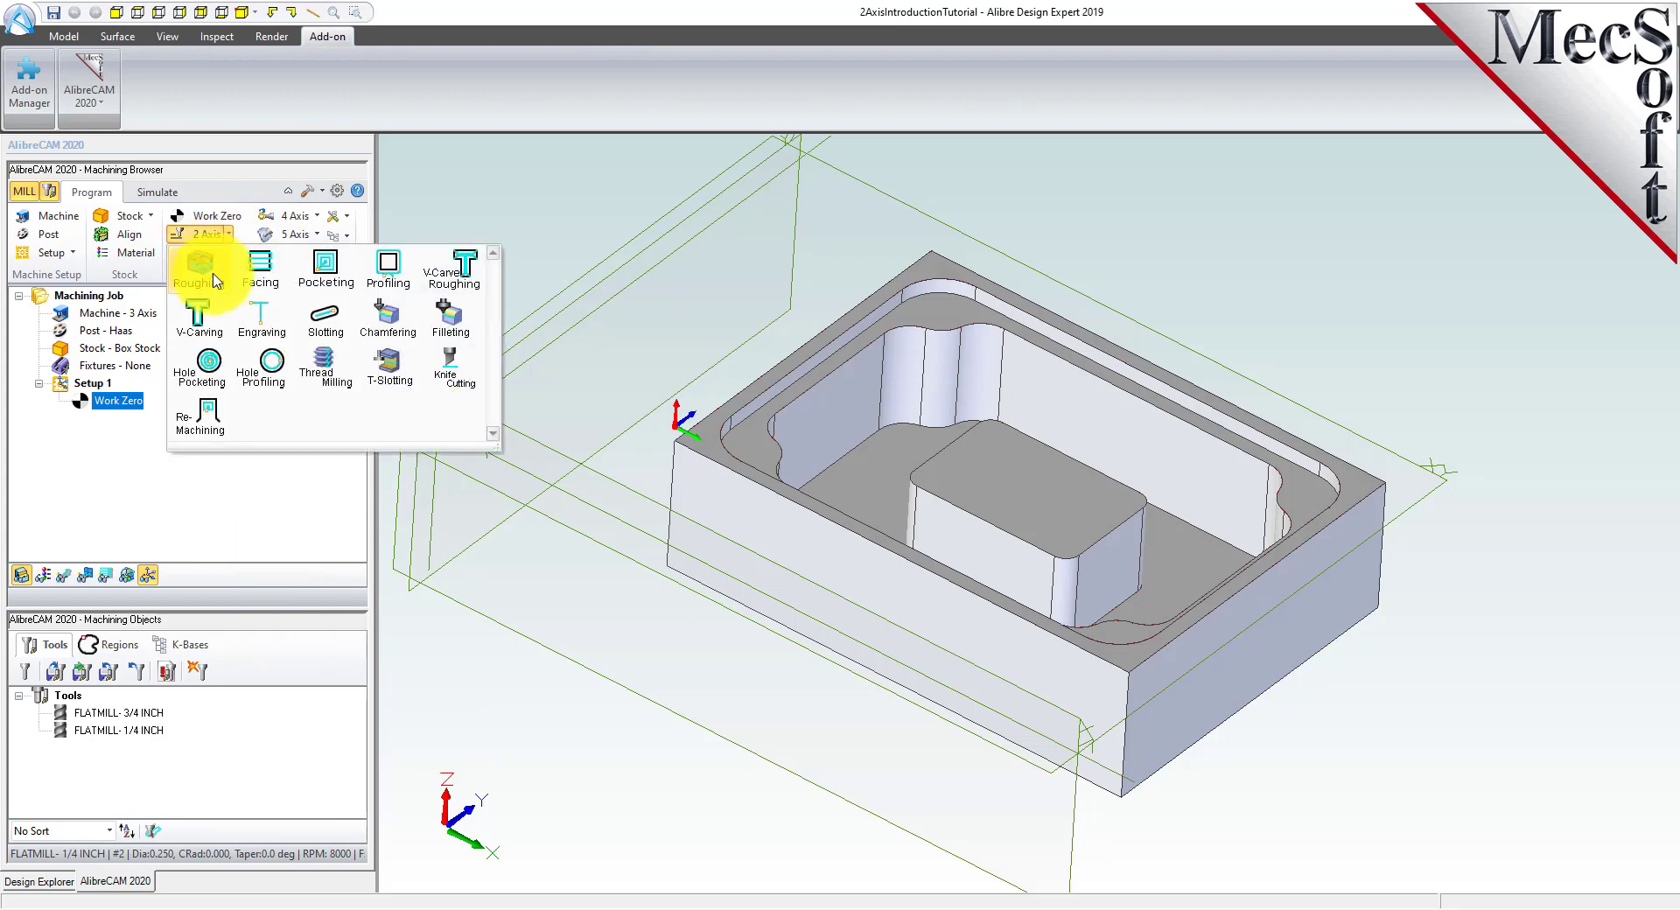
left_click(290, 294)
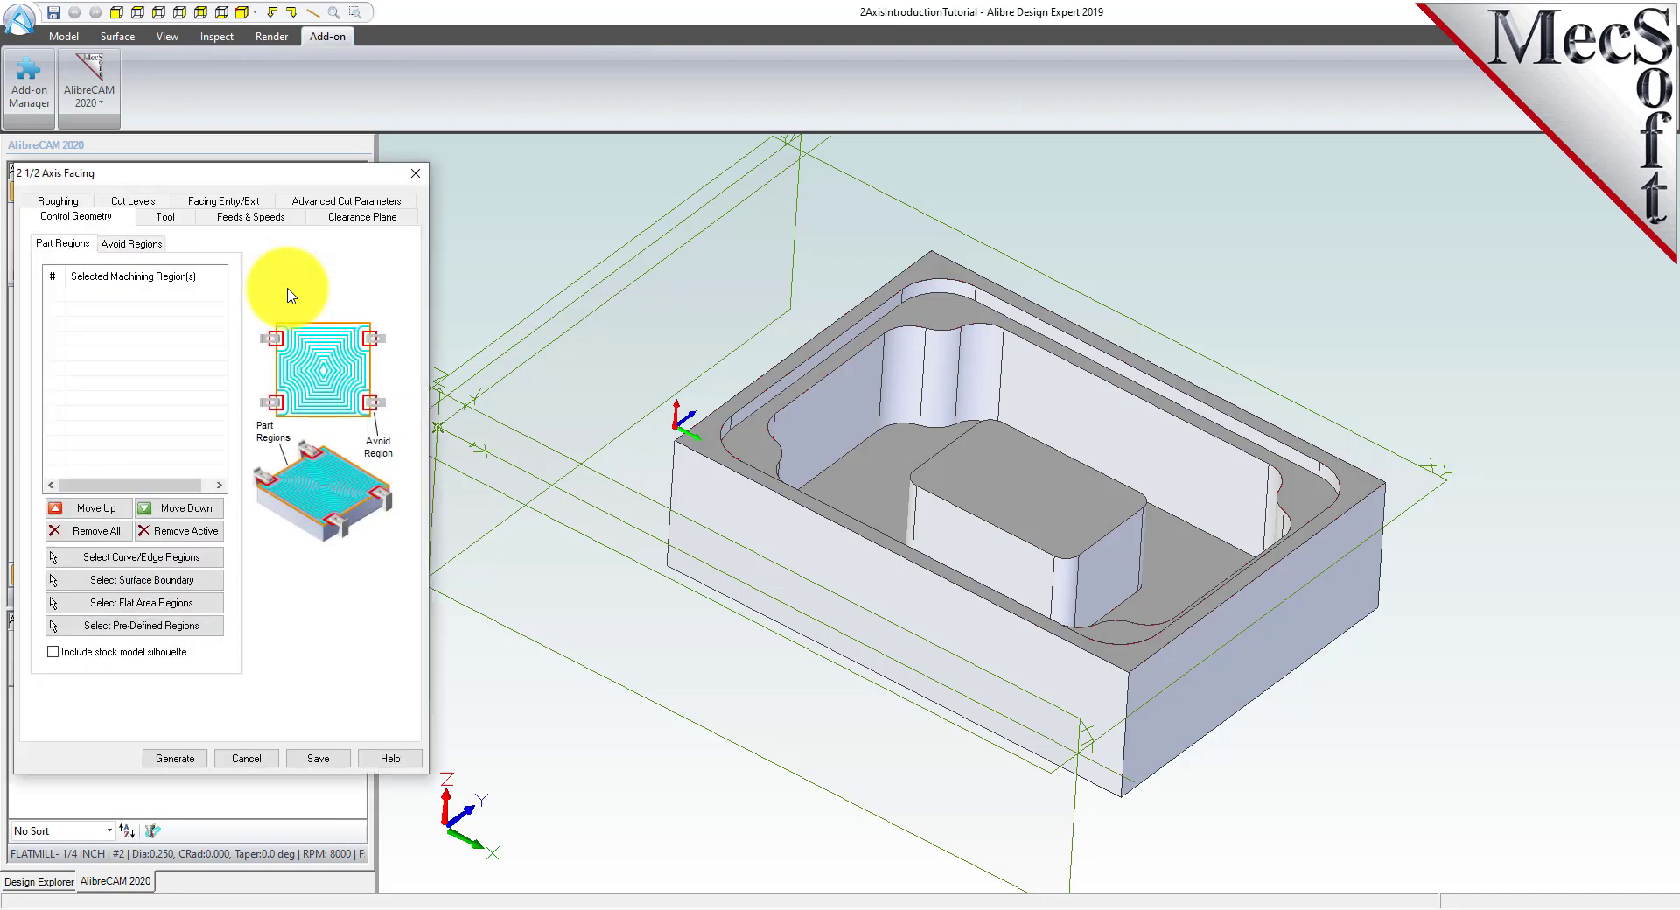
left_click_drag(191, 175, 330, 176)
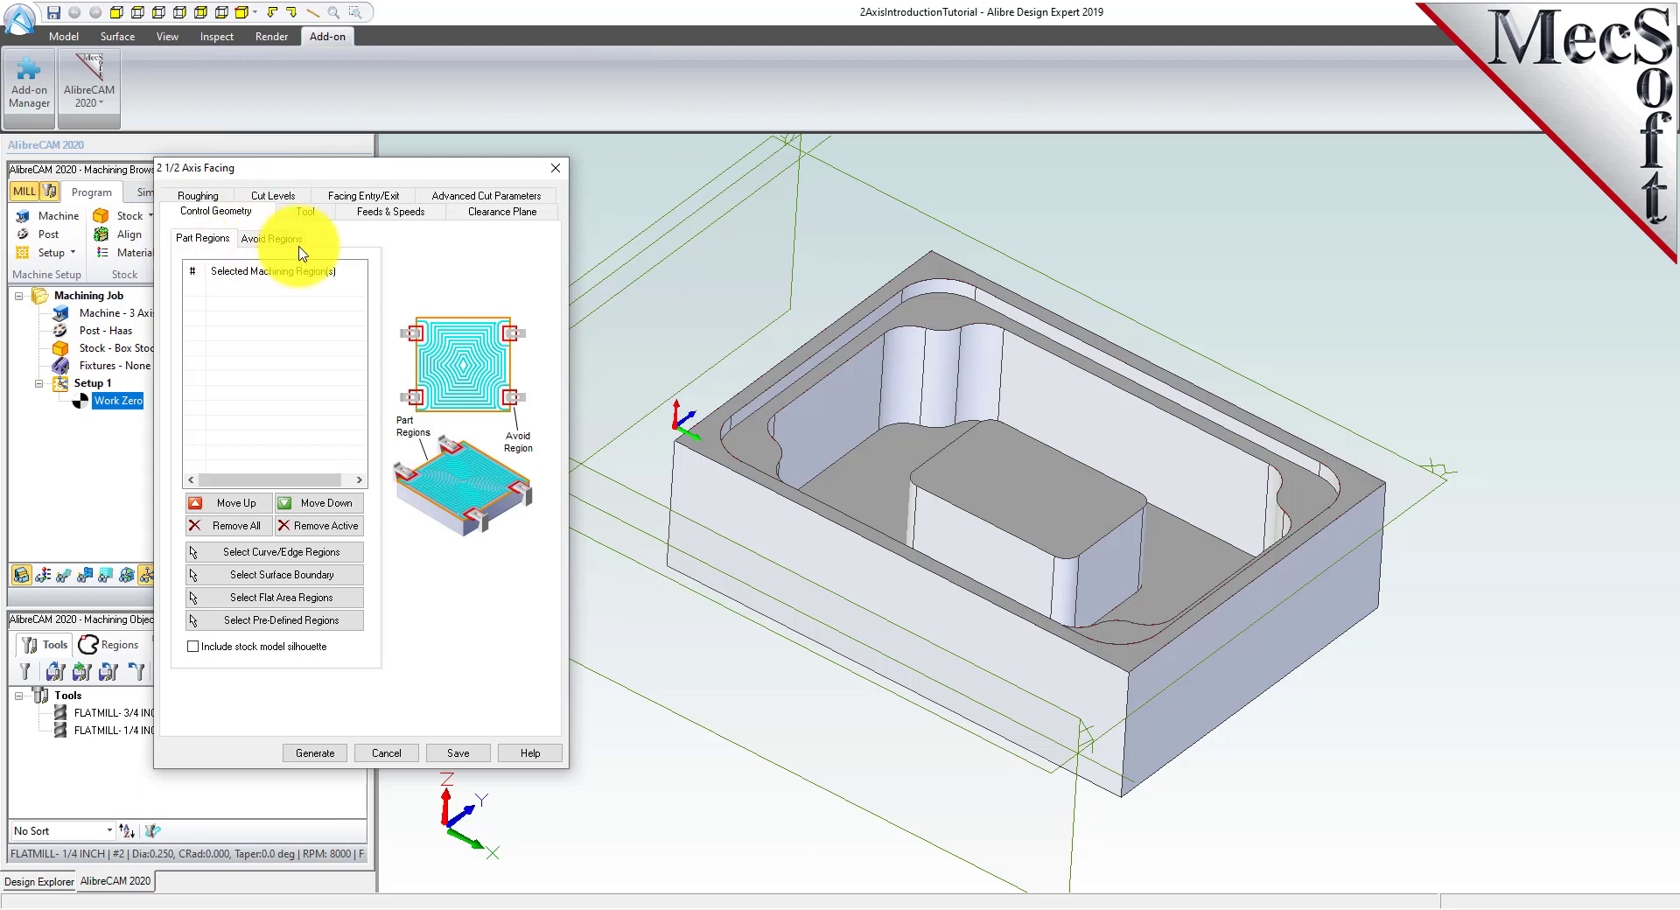
left_click(267, 239)
left_click(200, 239)
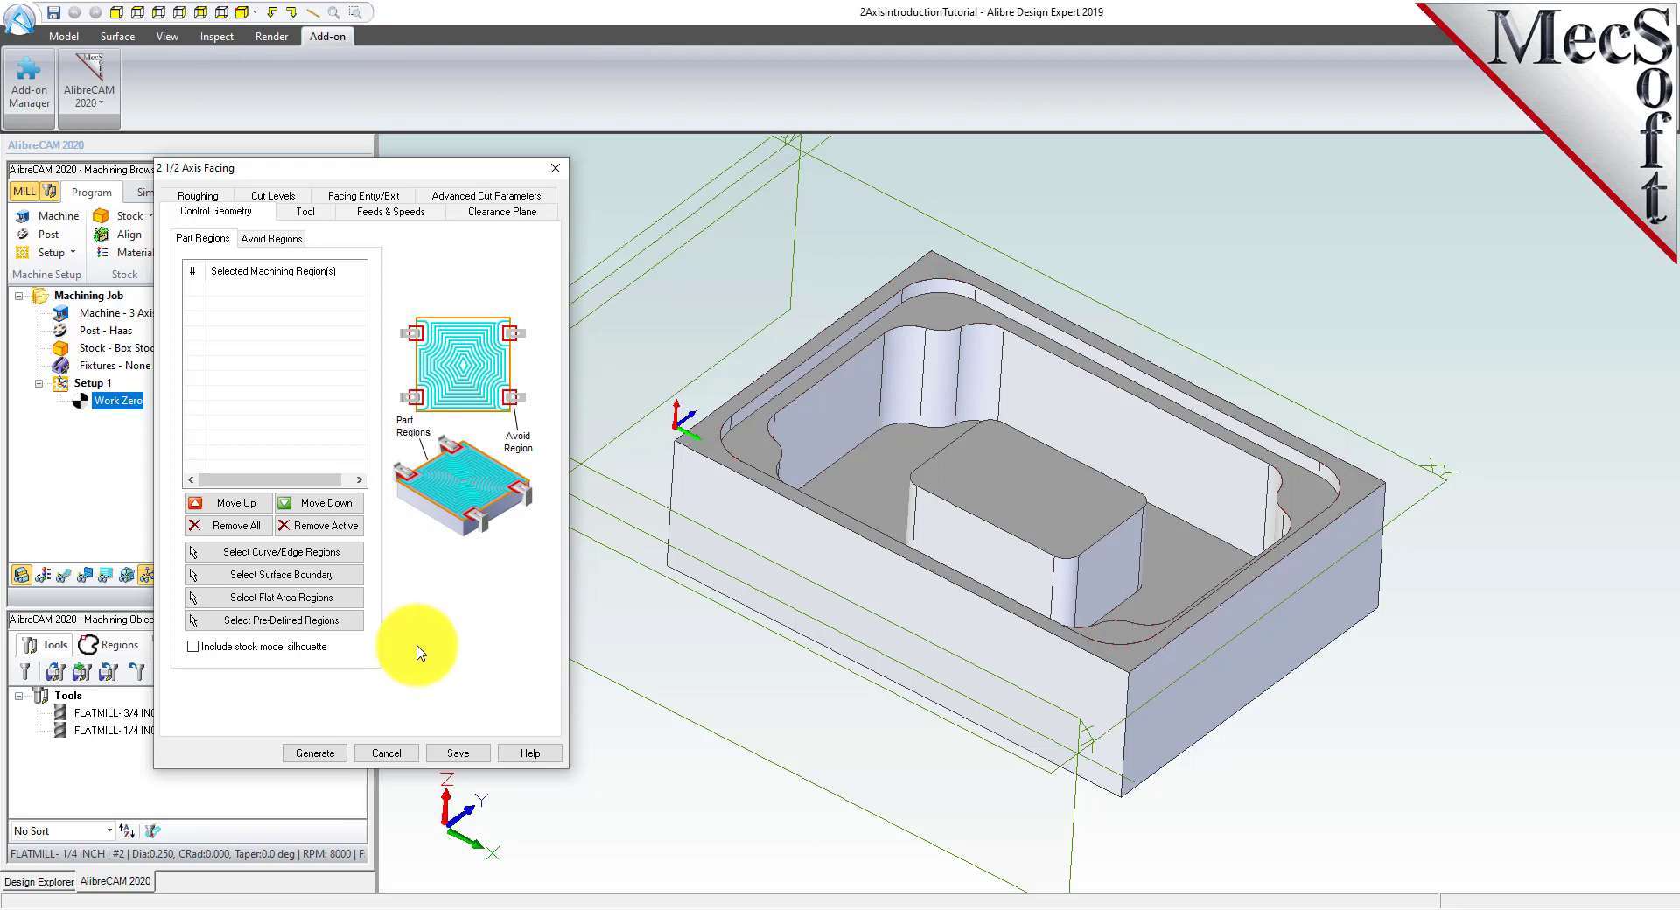
Compare the predefined machining regions and assign Flat Area Region 1 as the facing operation's part region.
left_click(300, 621)
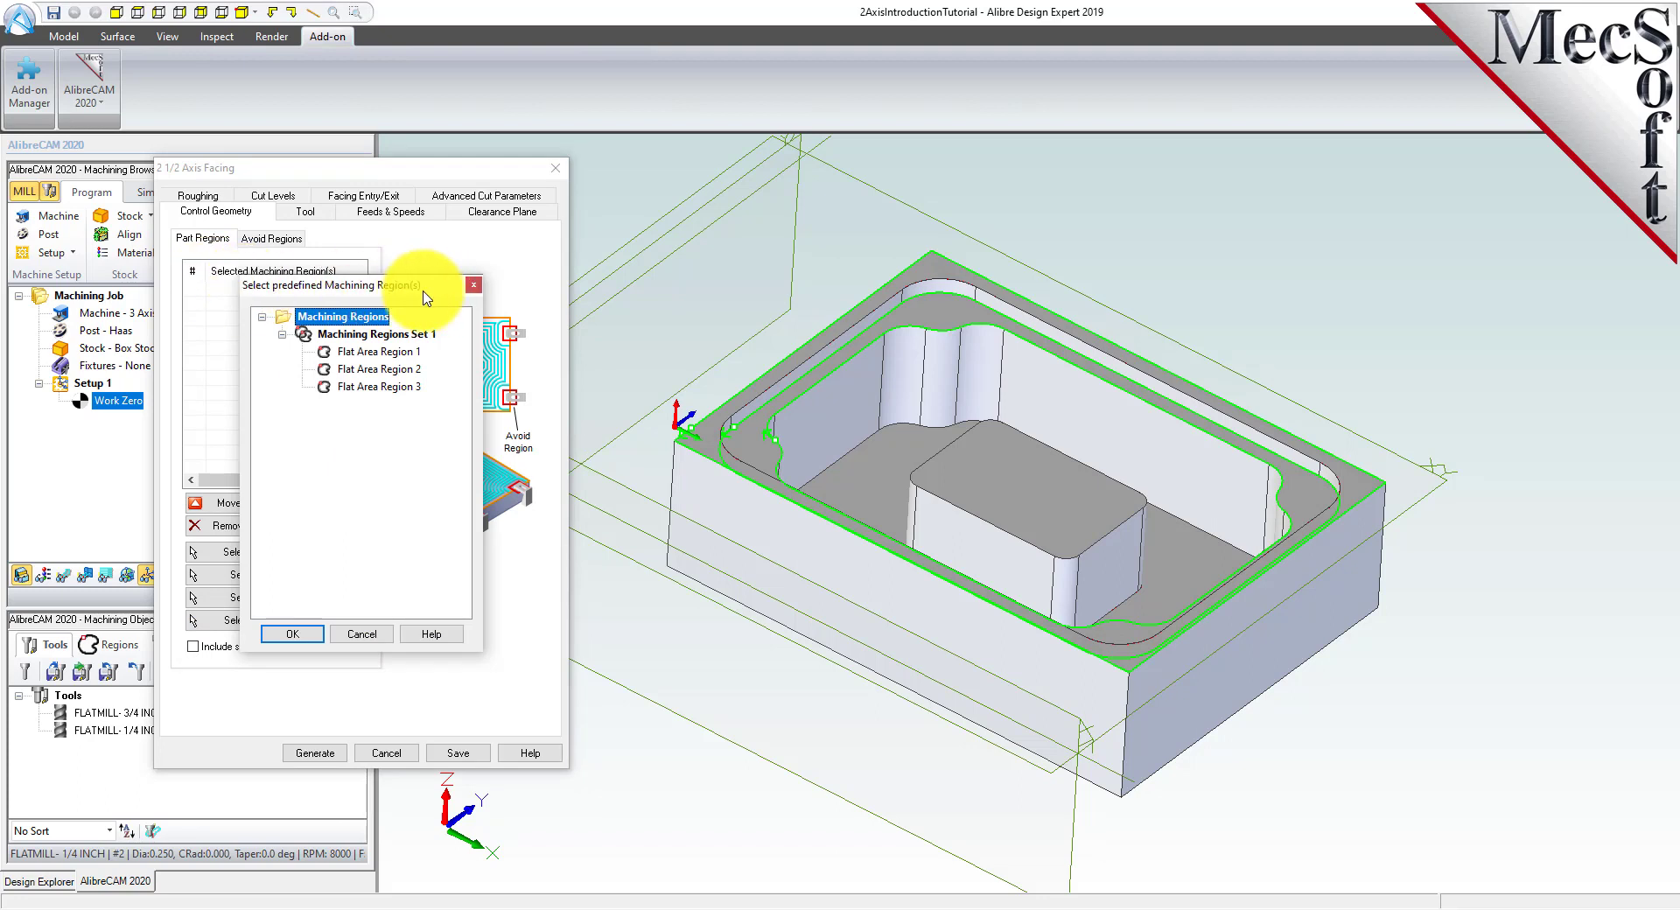
left_click(385, 334)
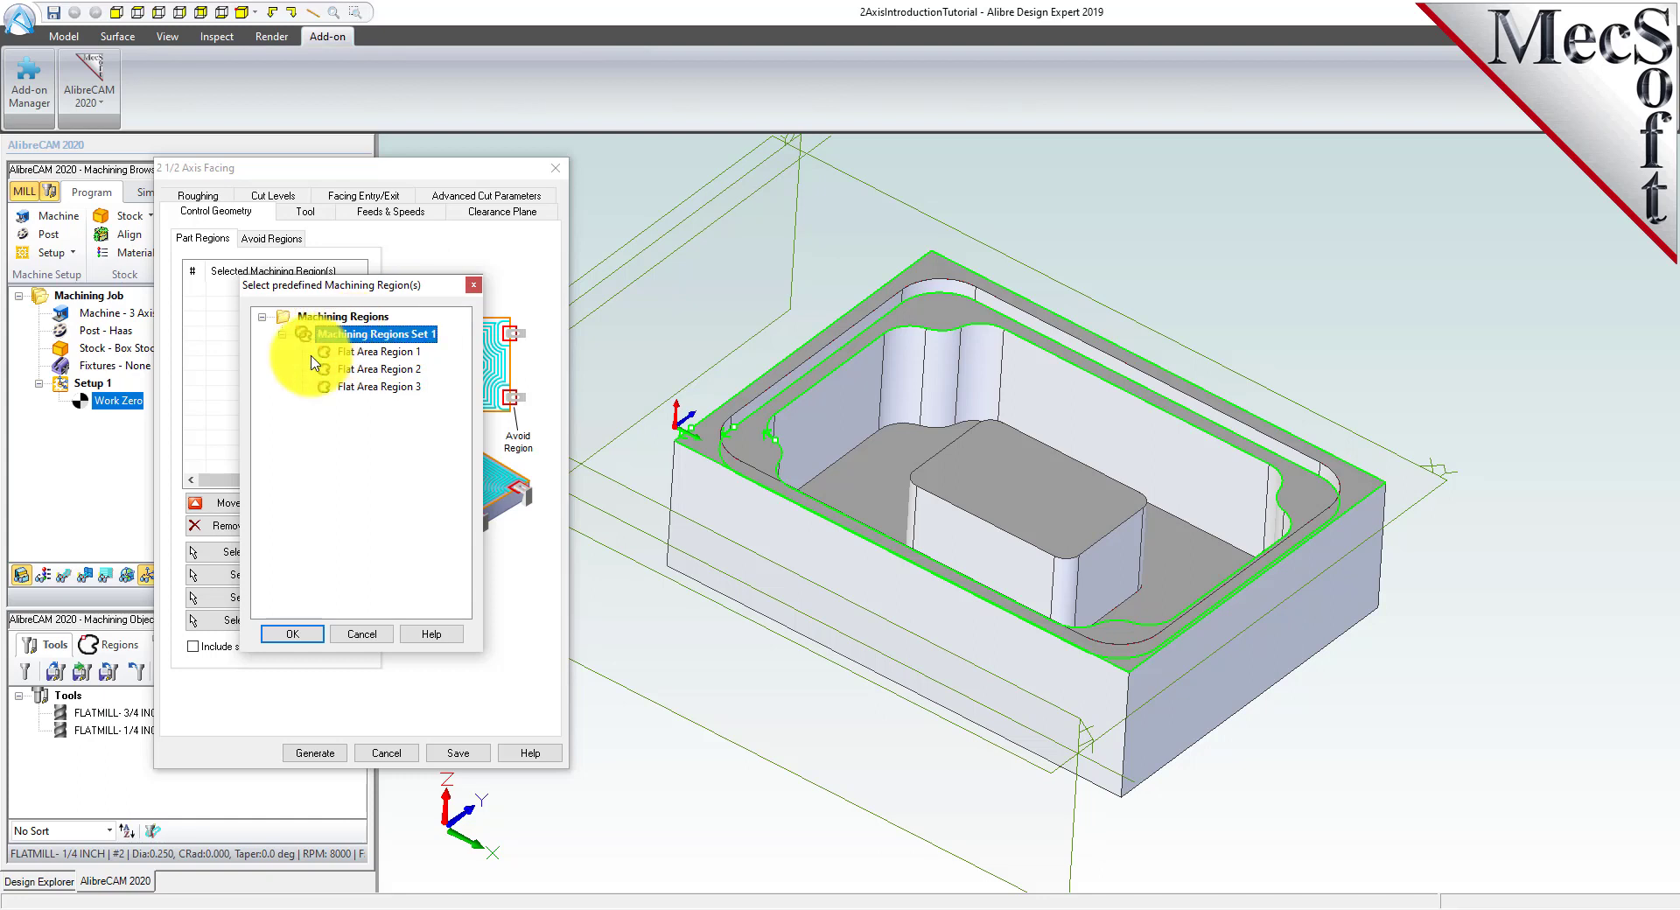
left_click(411, 352)
left_click(407, 368)
left_click(389, 387)
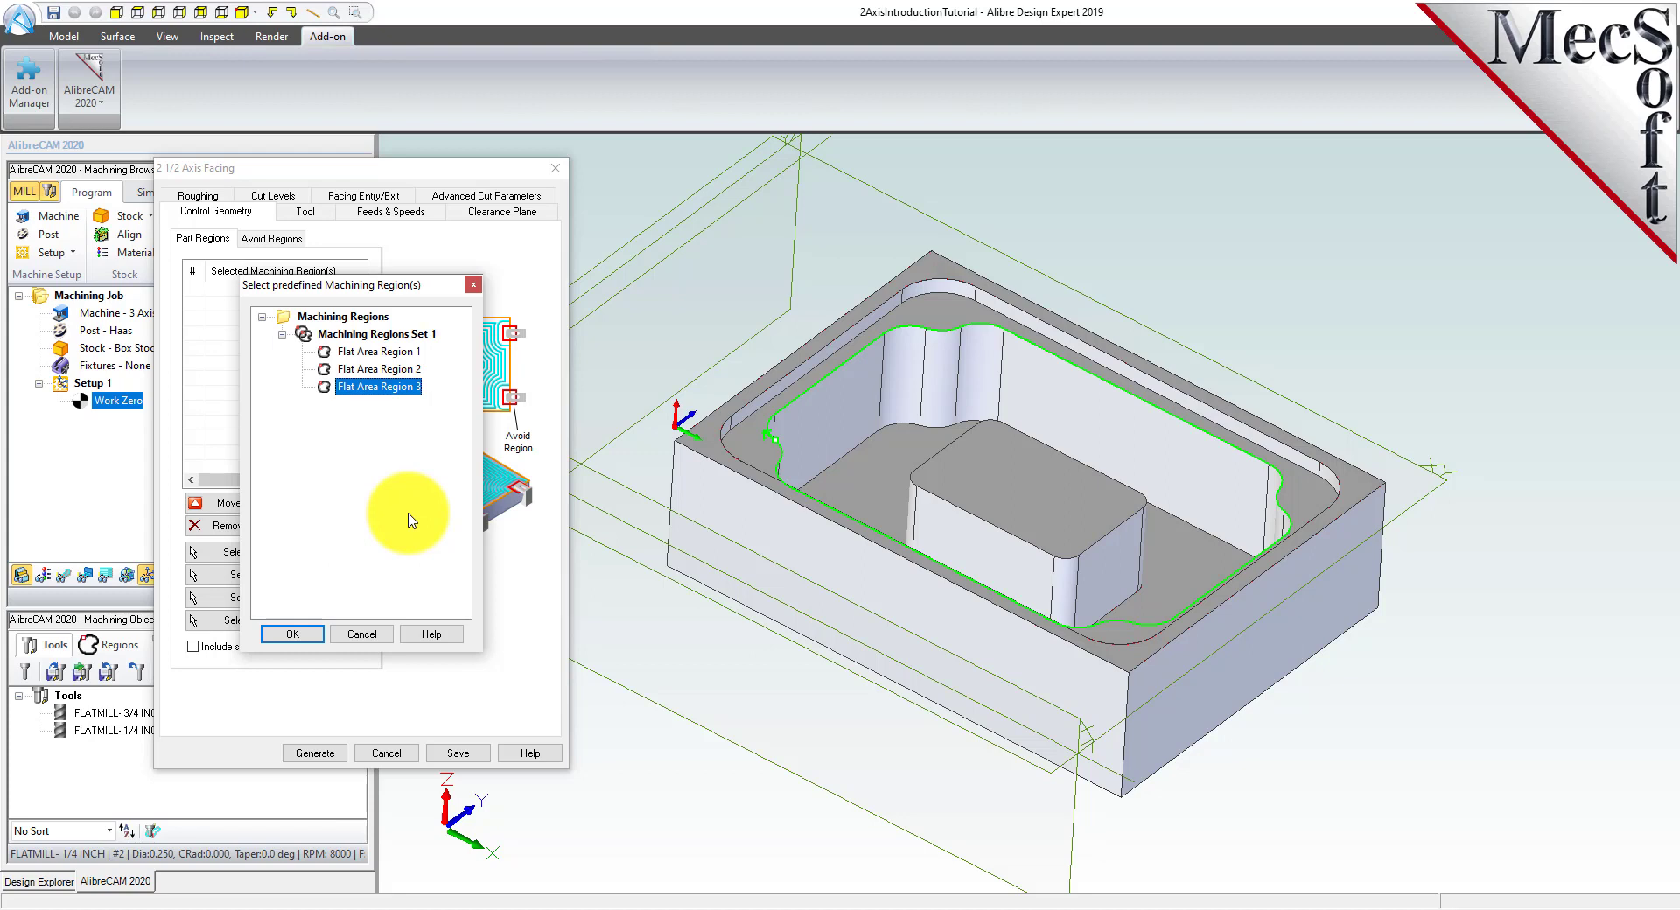
left_click(405, 352)
left_click(404, 369)
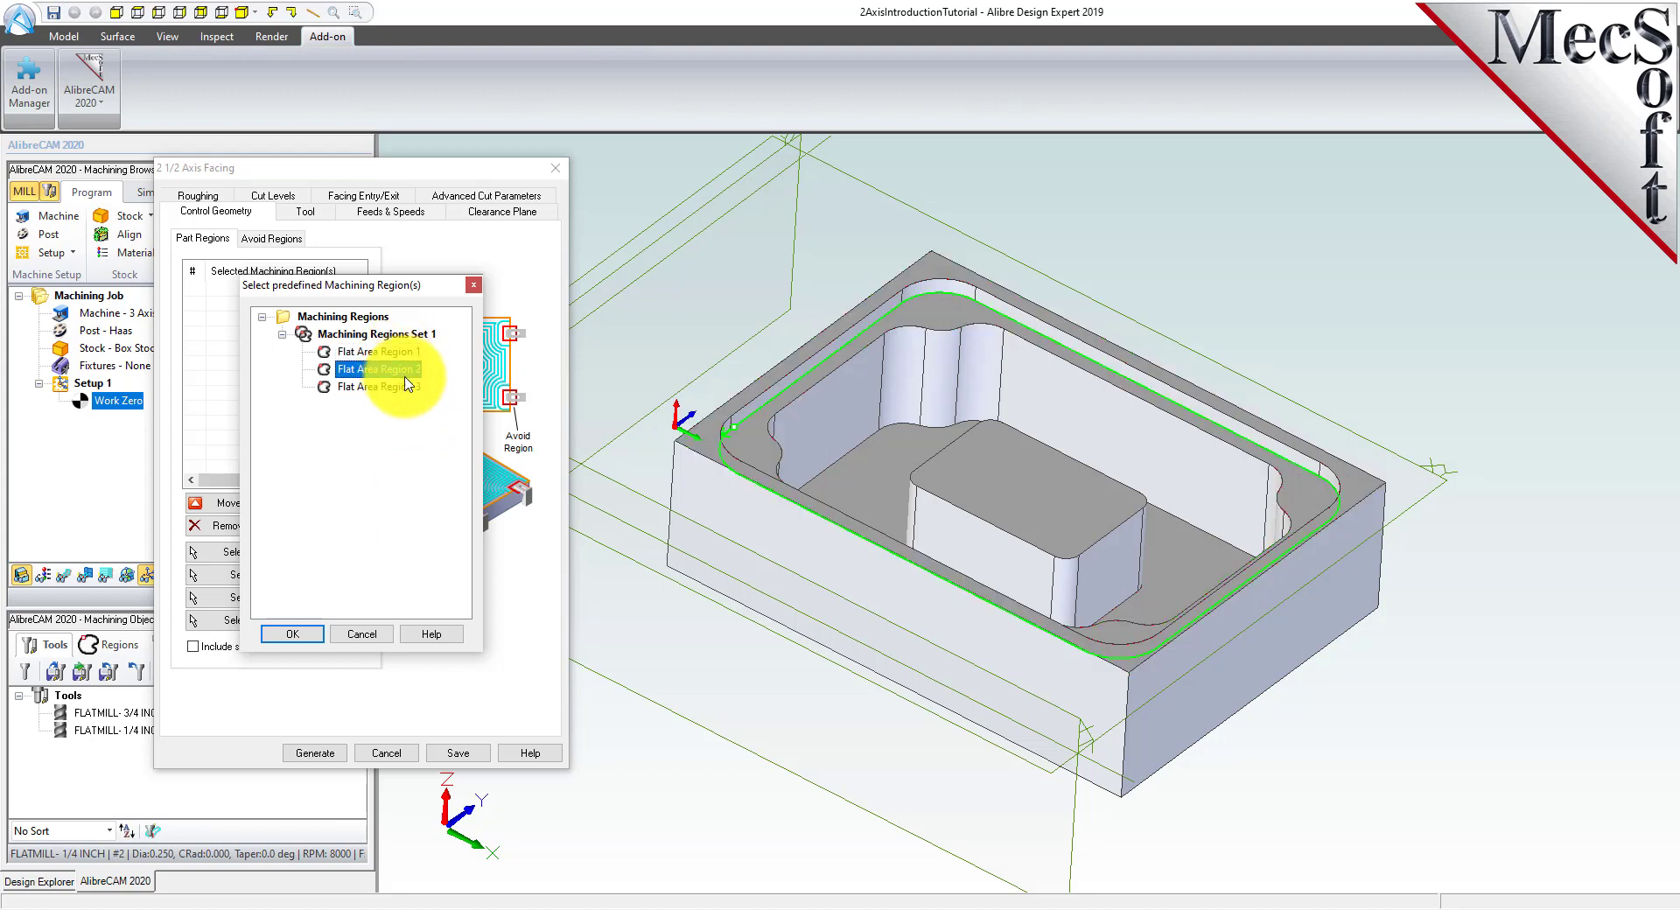
left_click(405, 387)
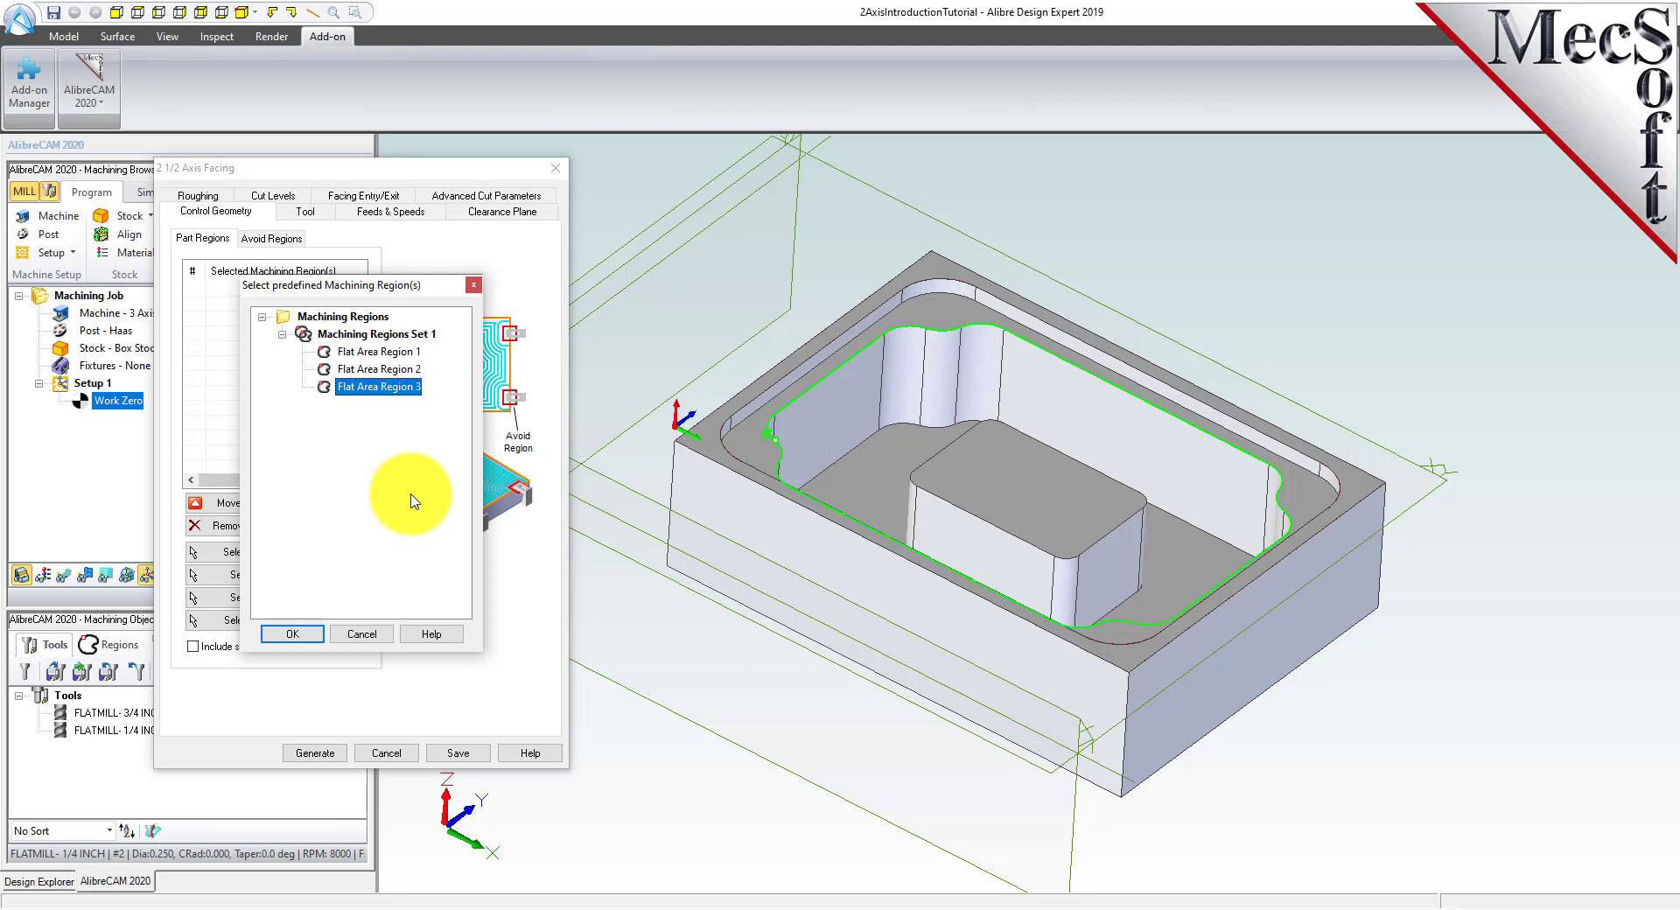
left_click(378, 352)
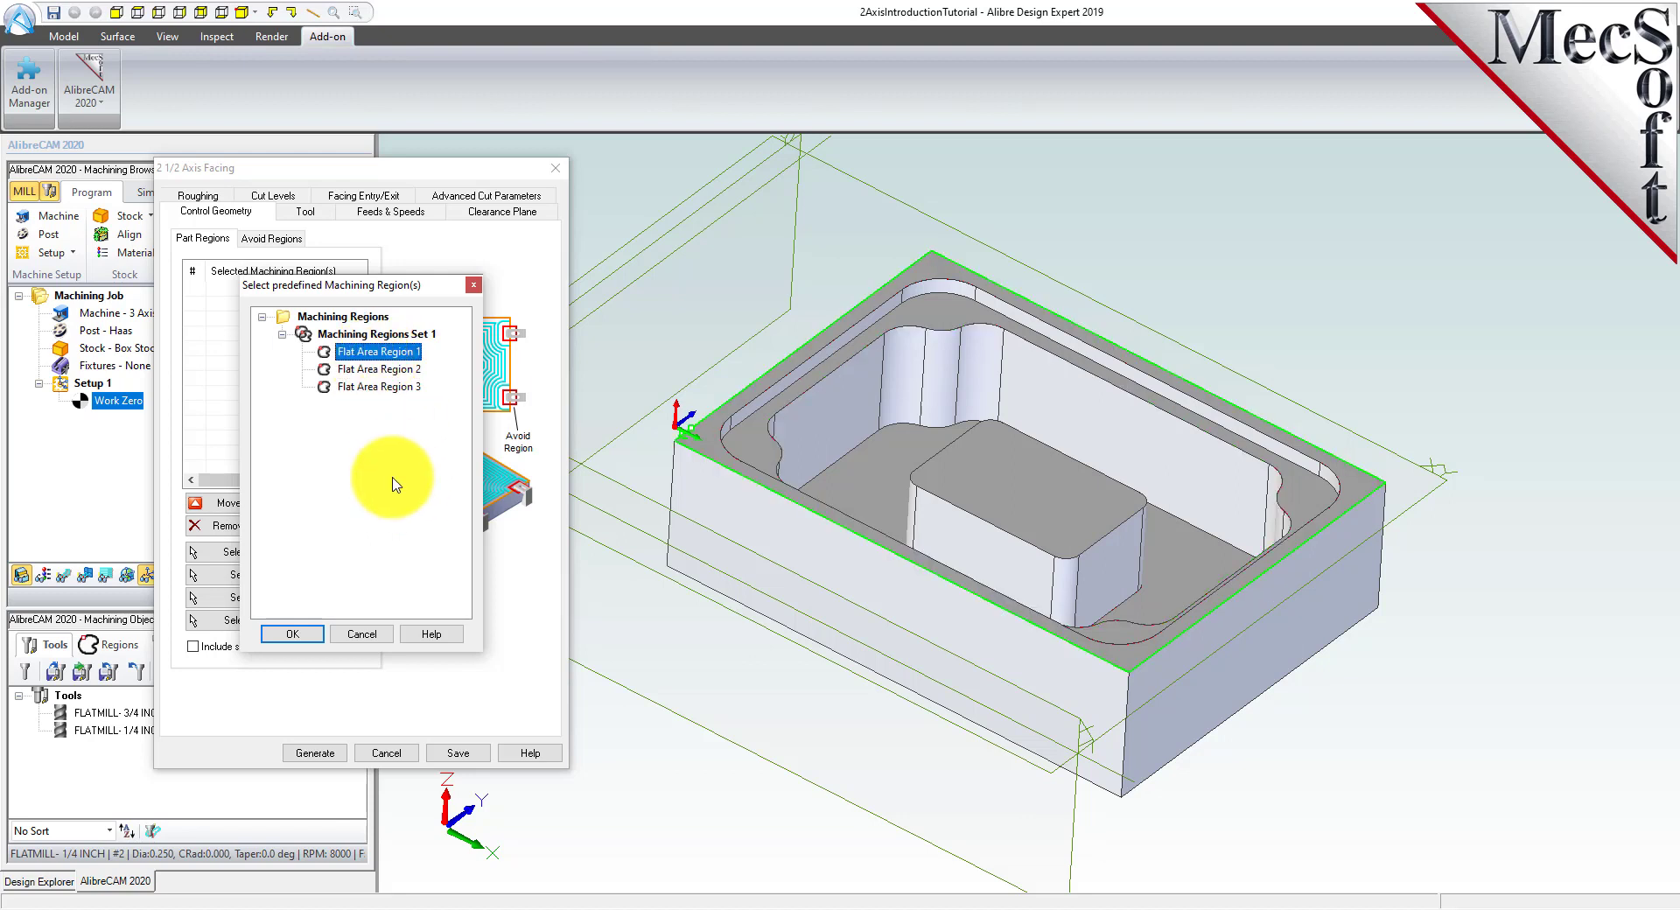
left_click(293, 634)
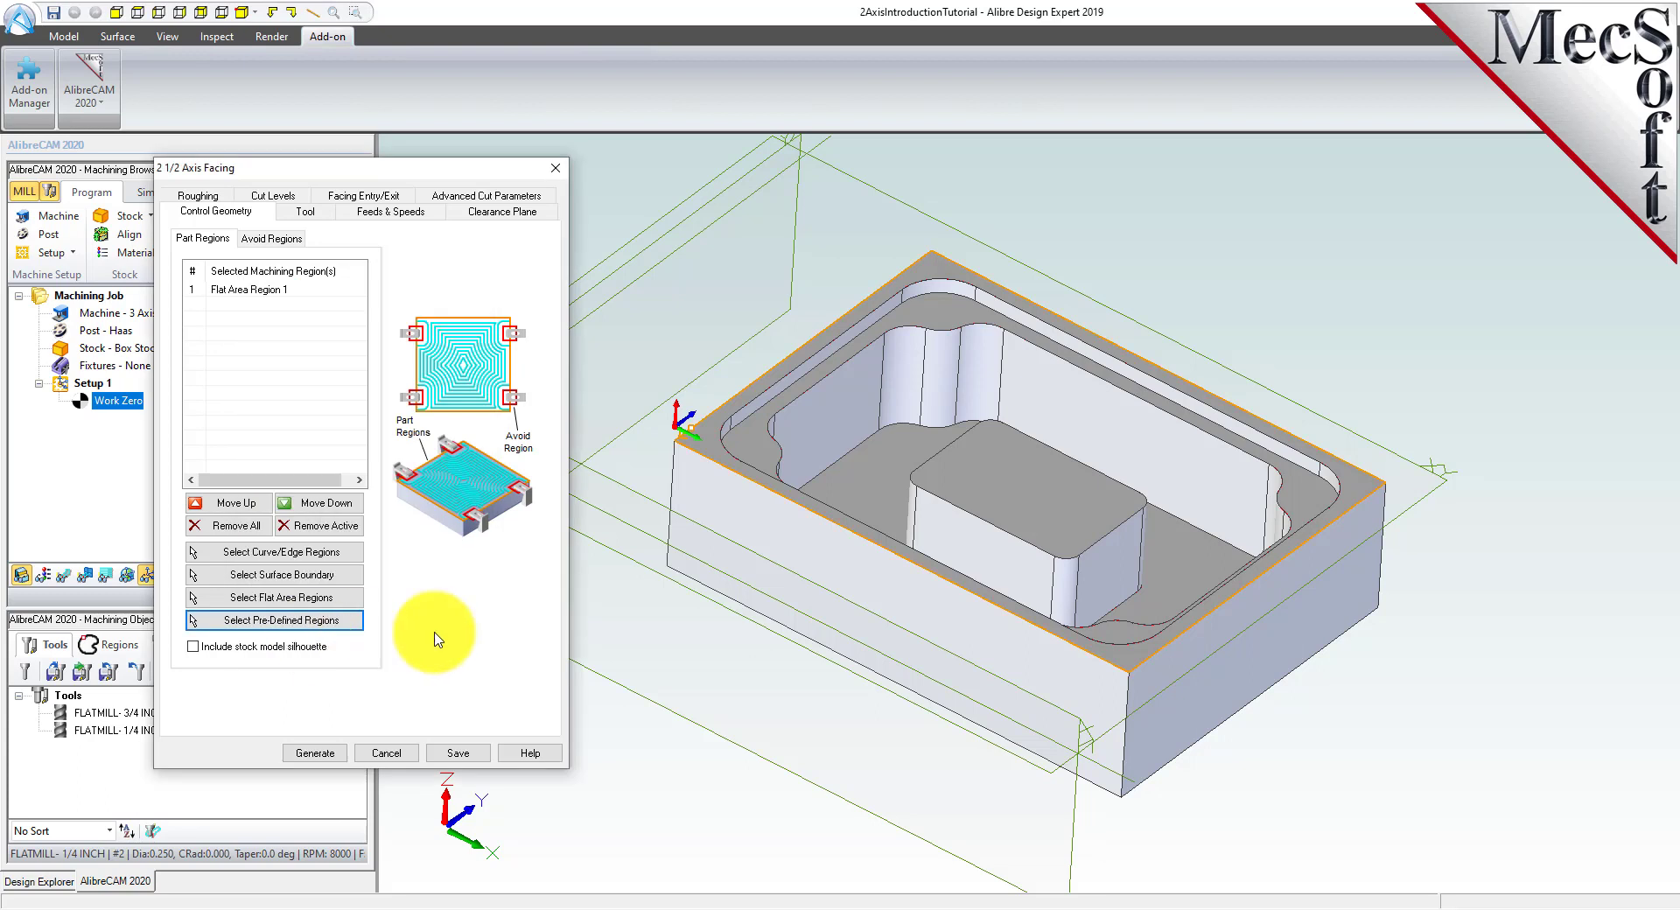
left_click(306, 290)
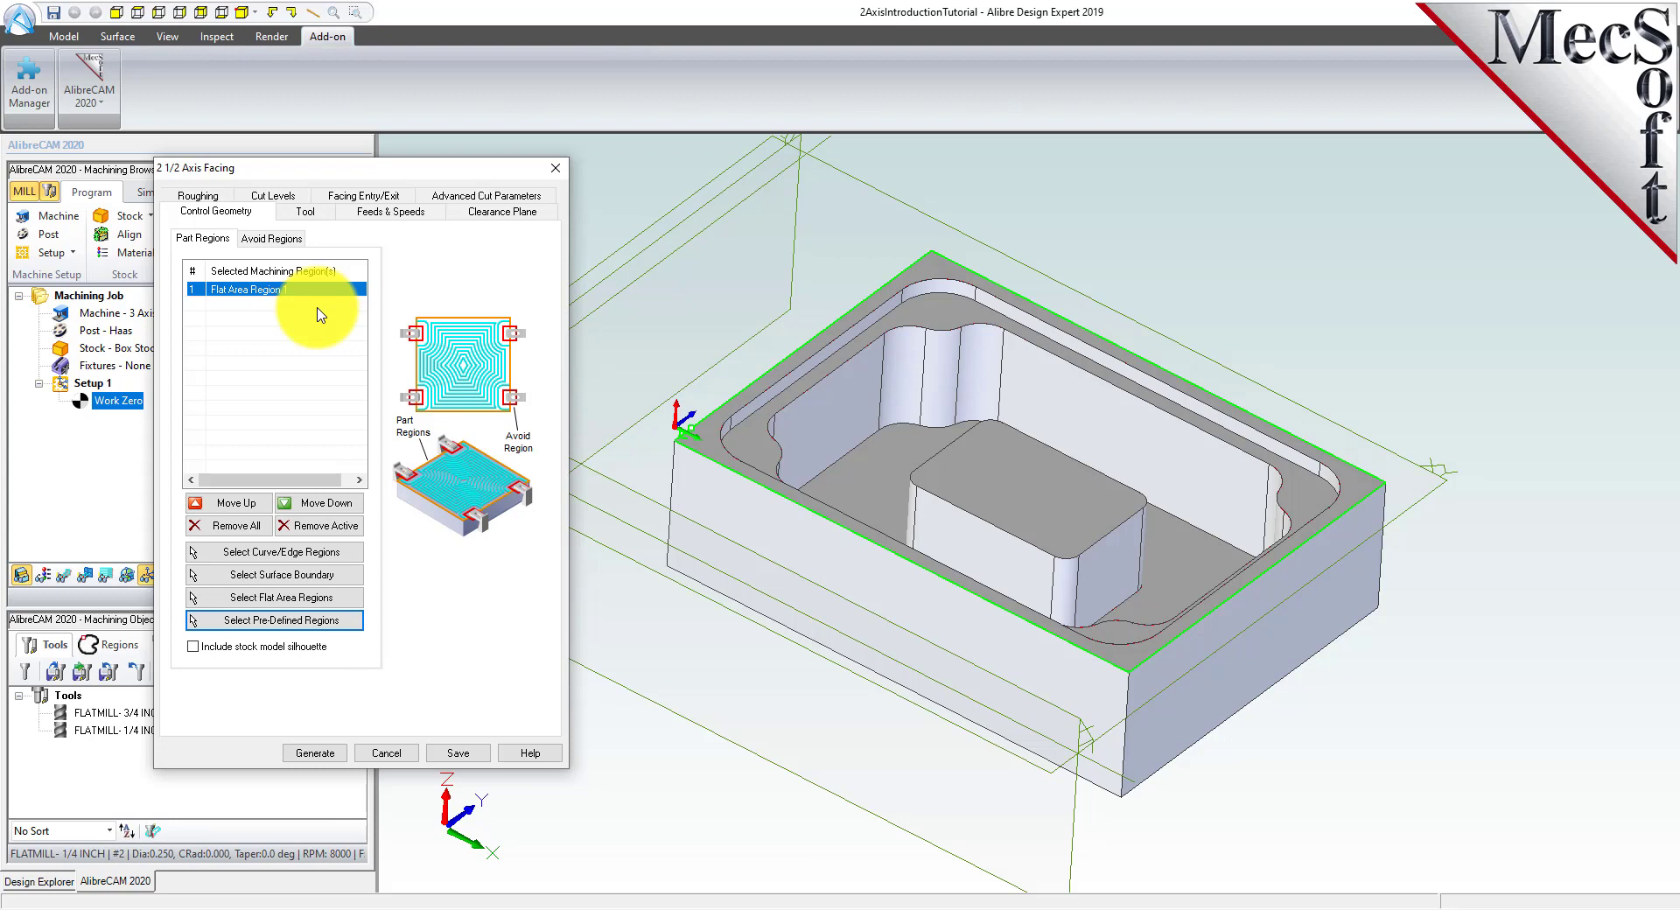
Assign the FLATMILL- 3/4 INCH tool to the facing operation and load the feeds and speeds from the tool.
left_click(304, 211)
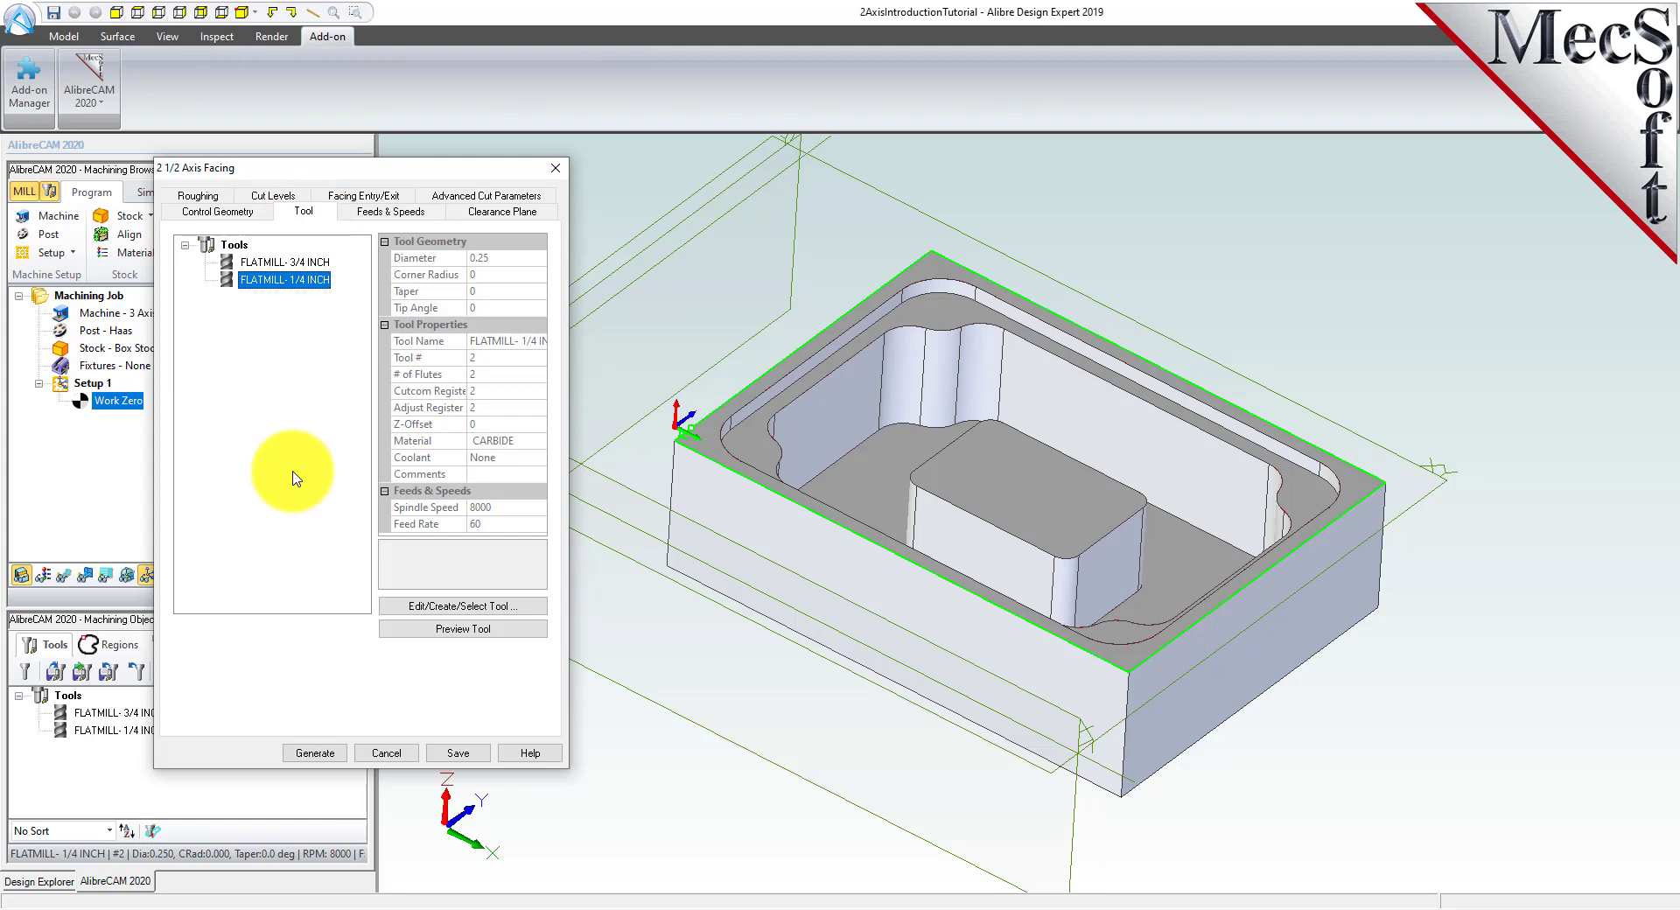
left_click(254, 262)
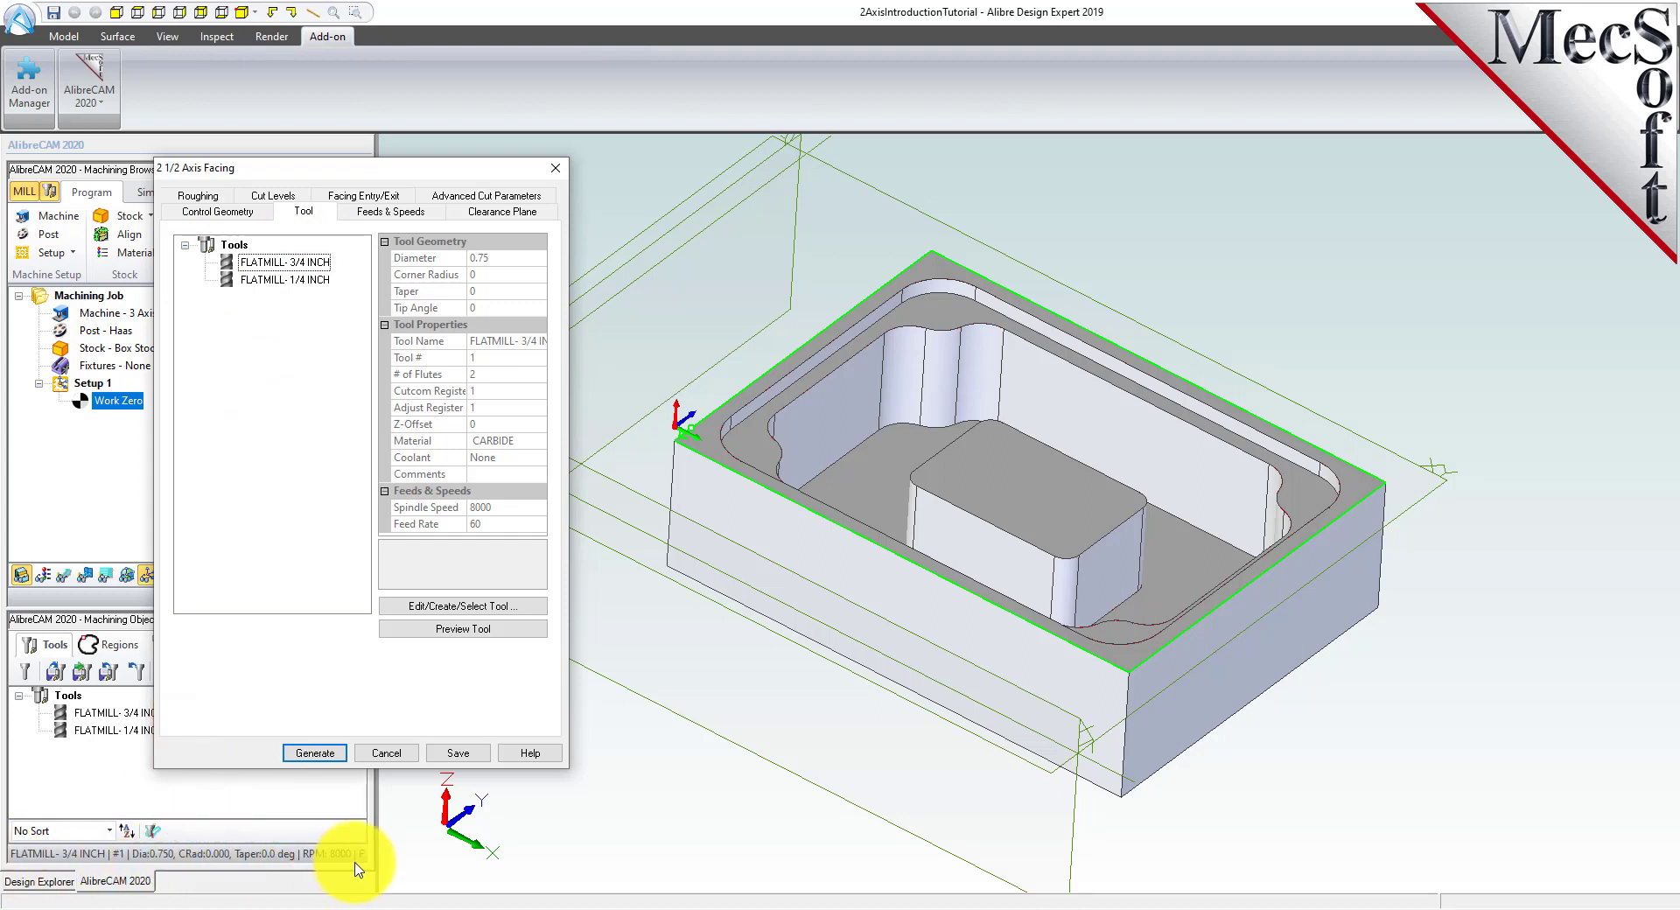
left_click(400, 217)
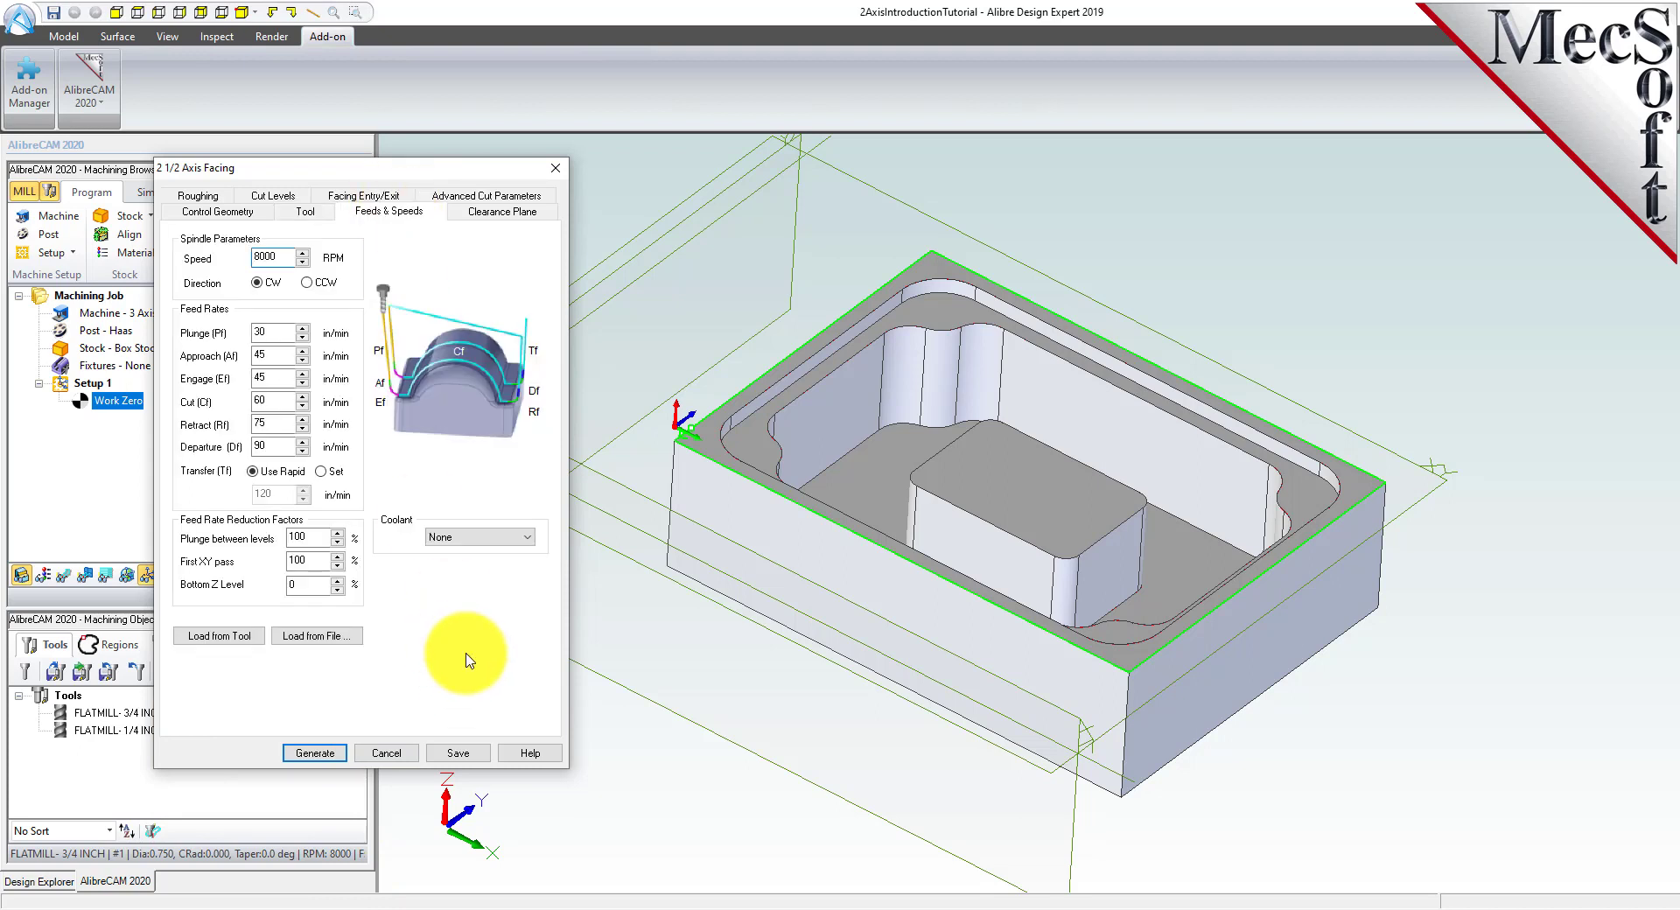
left_click(247, 639)
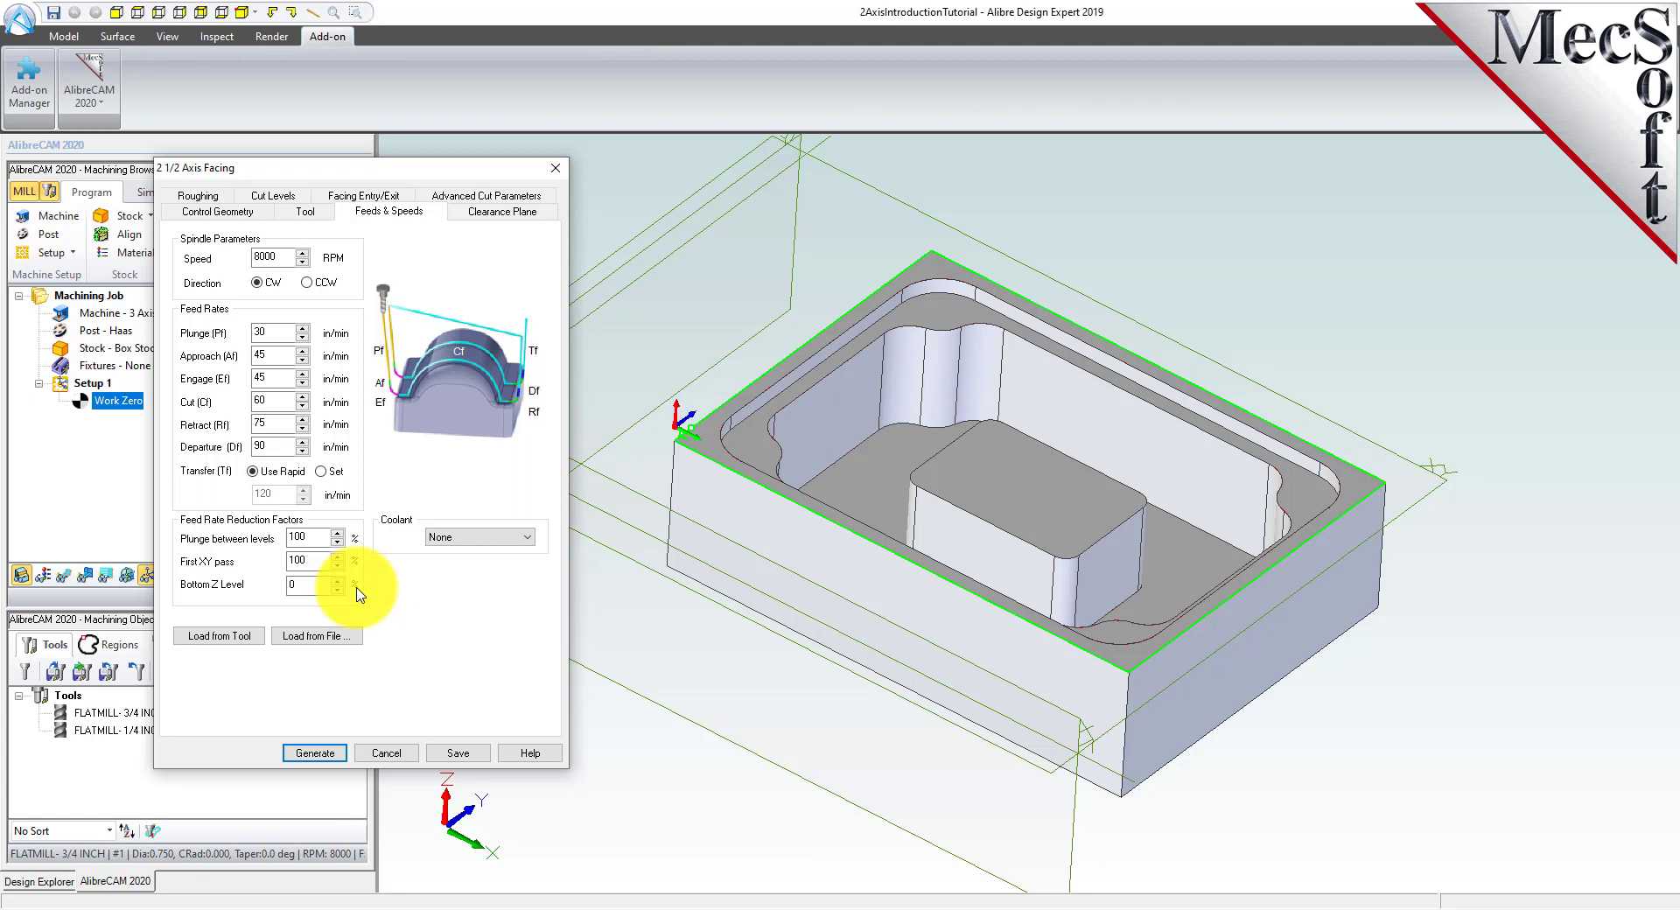
Review the facing operation's clearance plane definition and cut transfer method against the plane previewed over the part.
left_click(503, 212)
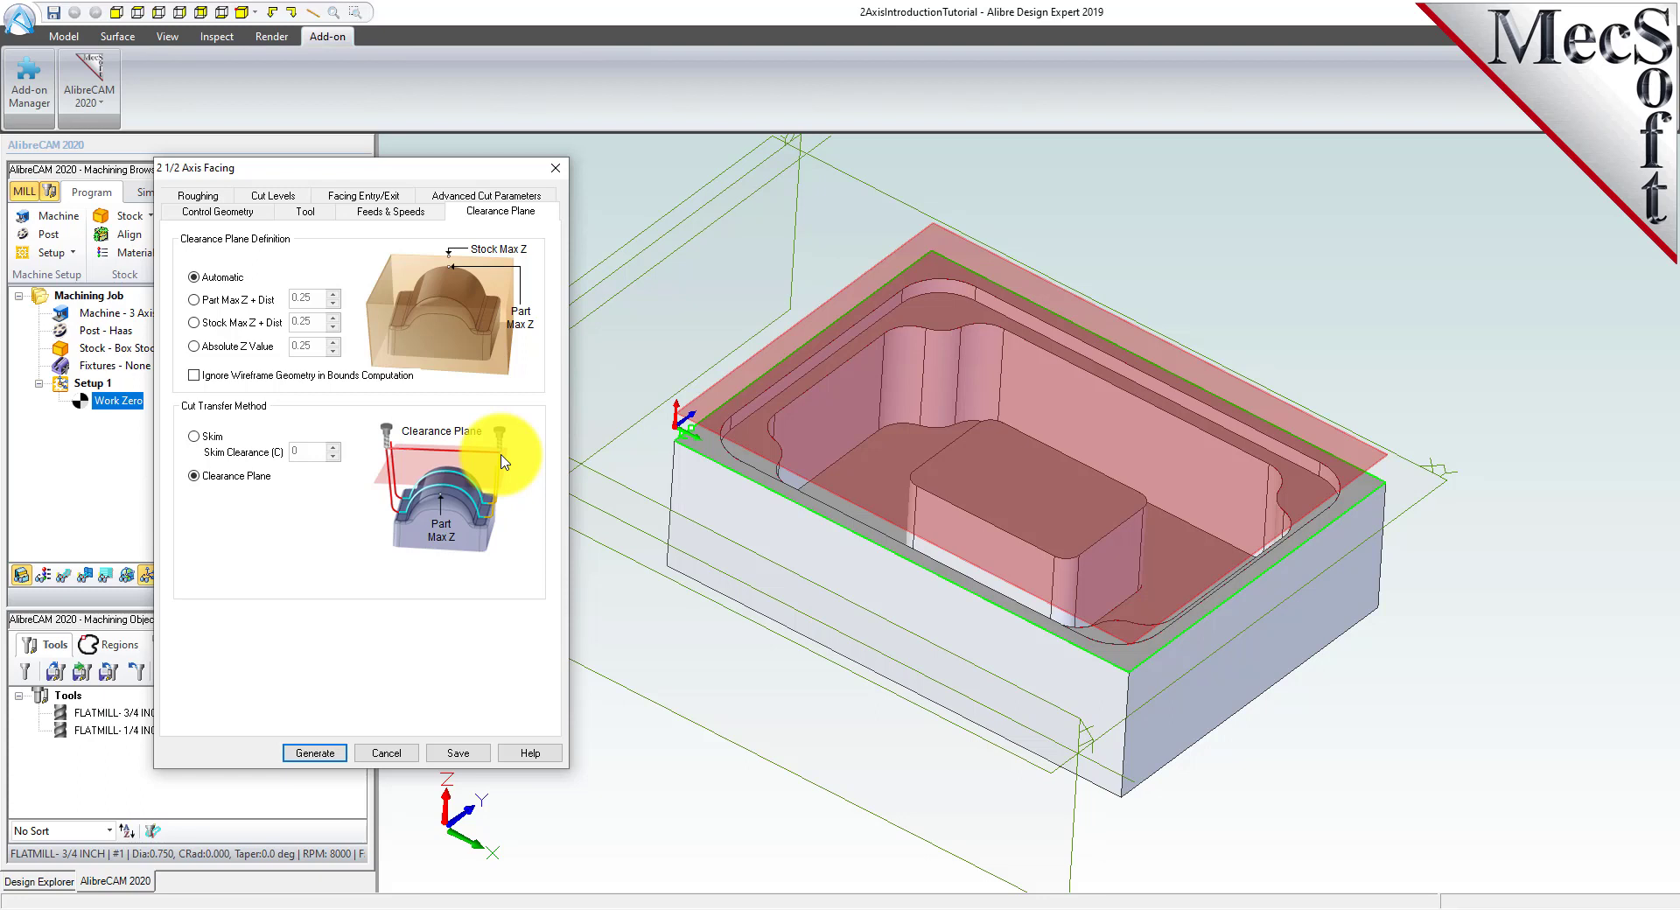
middle_click_drag(1042, 459, 1137, 476)
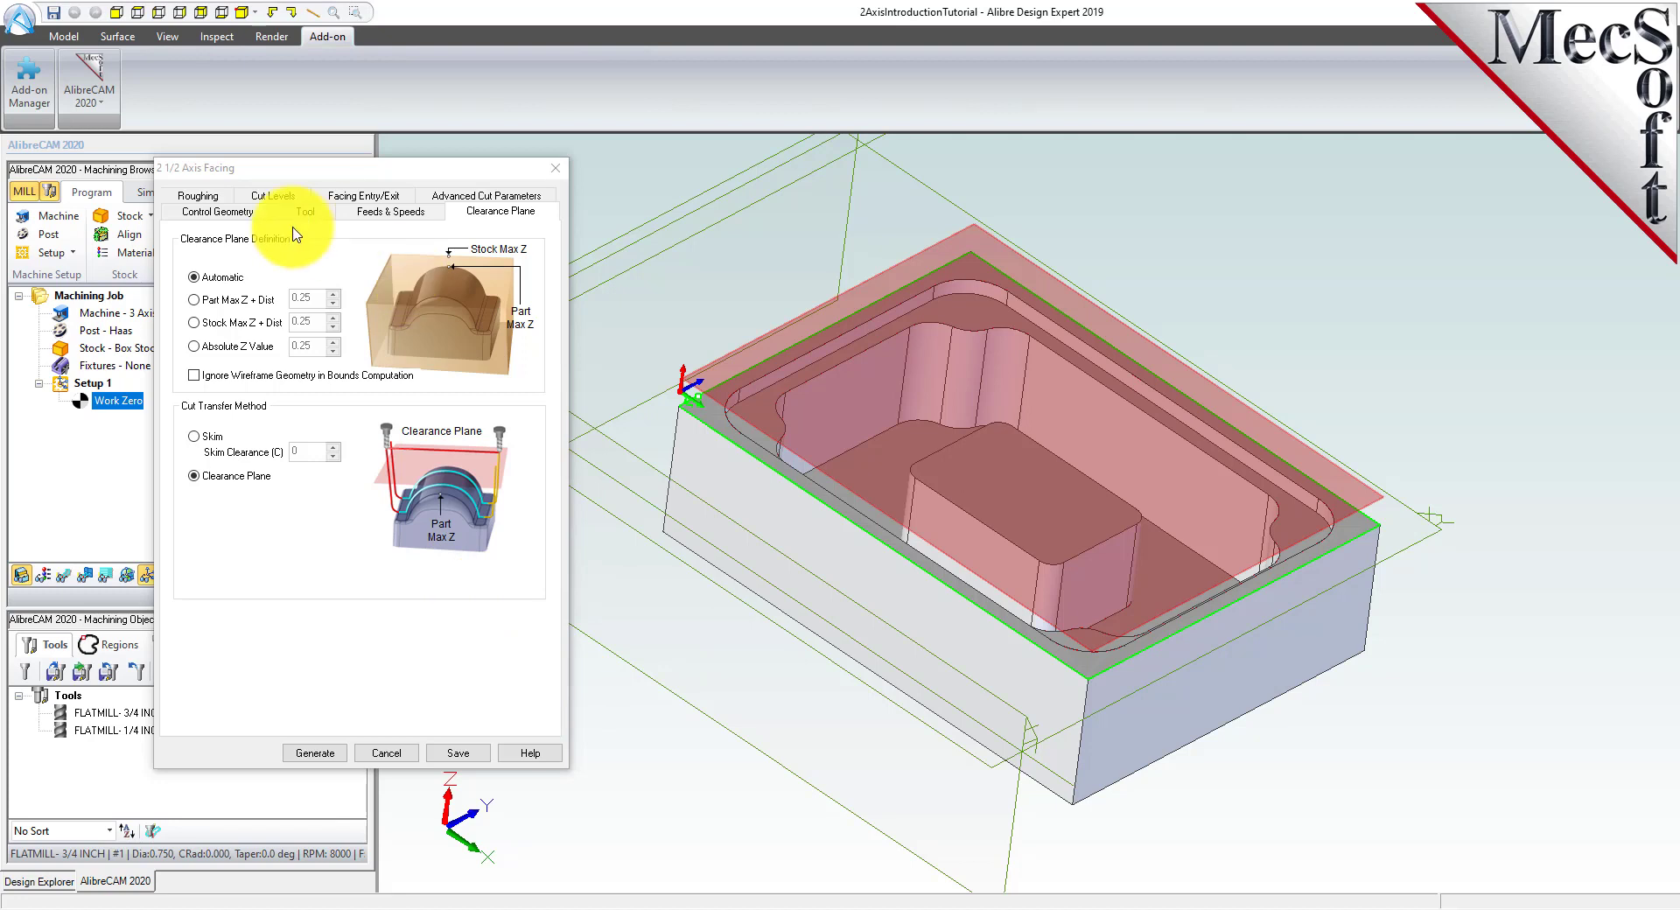
Set the facing operation's roughing tolerance to 0.001, stock to 0 and stepover distance to 30% of the tool diameter.
left_click(200, 196)
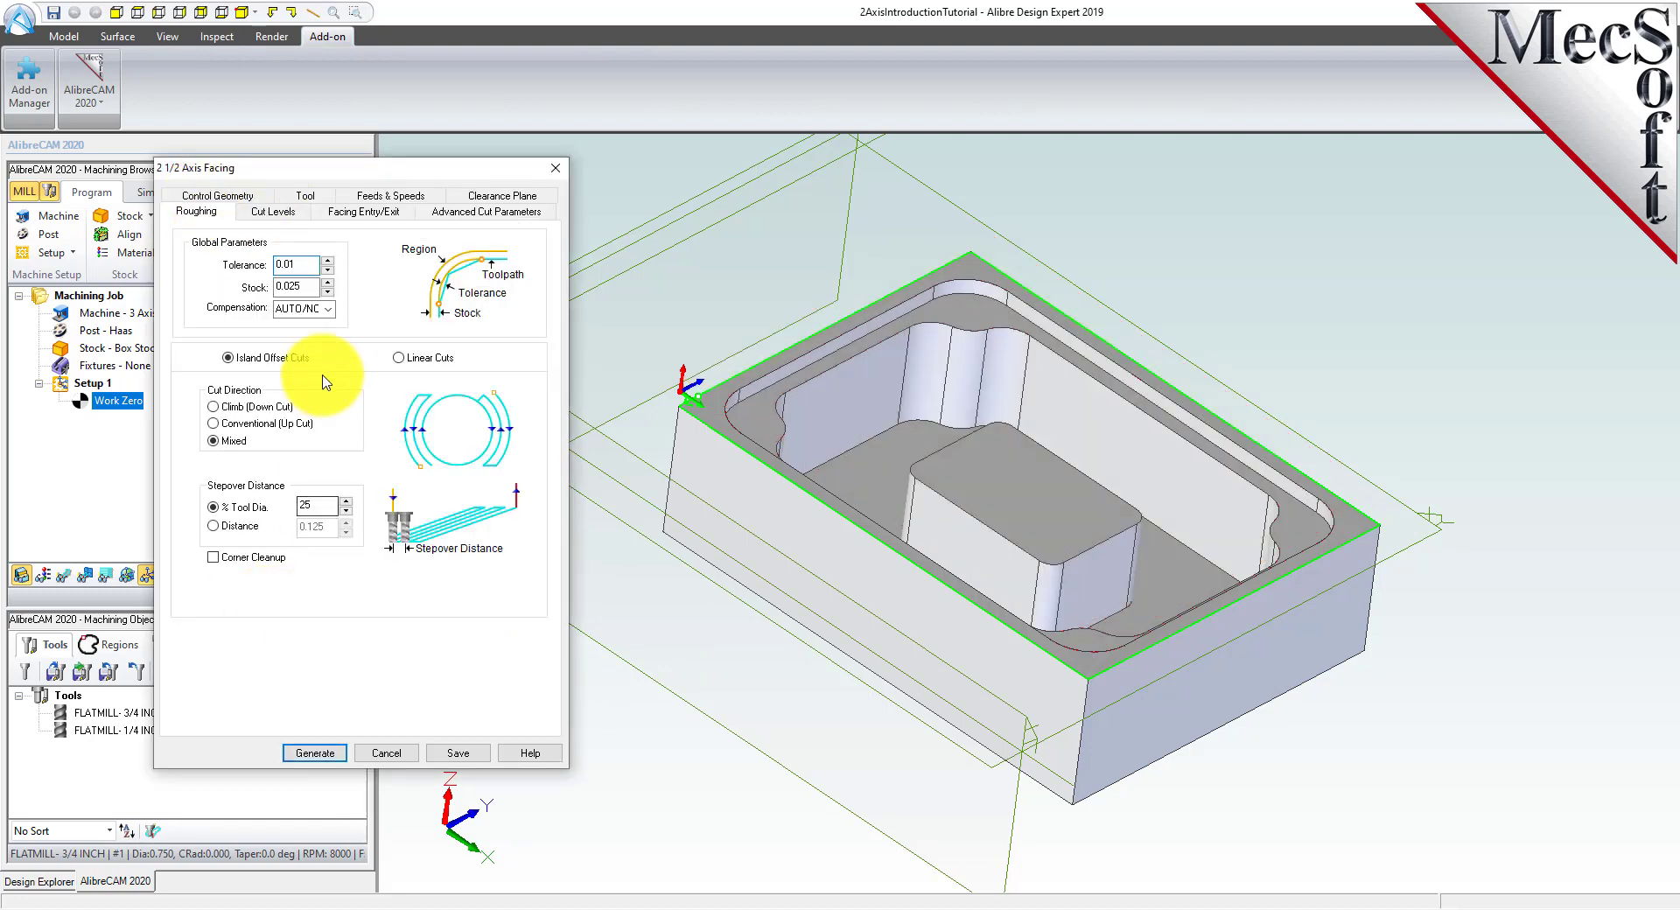
double_click(294, 264)
type("0.001")
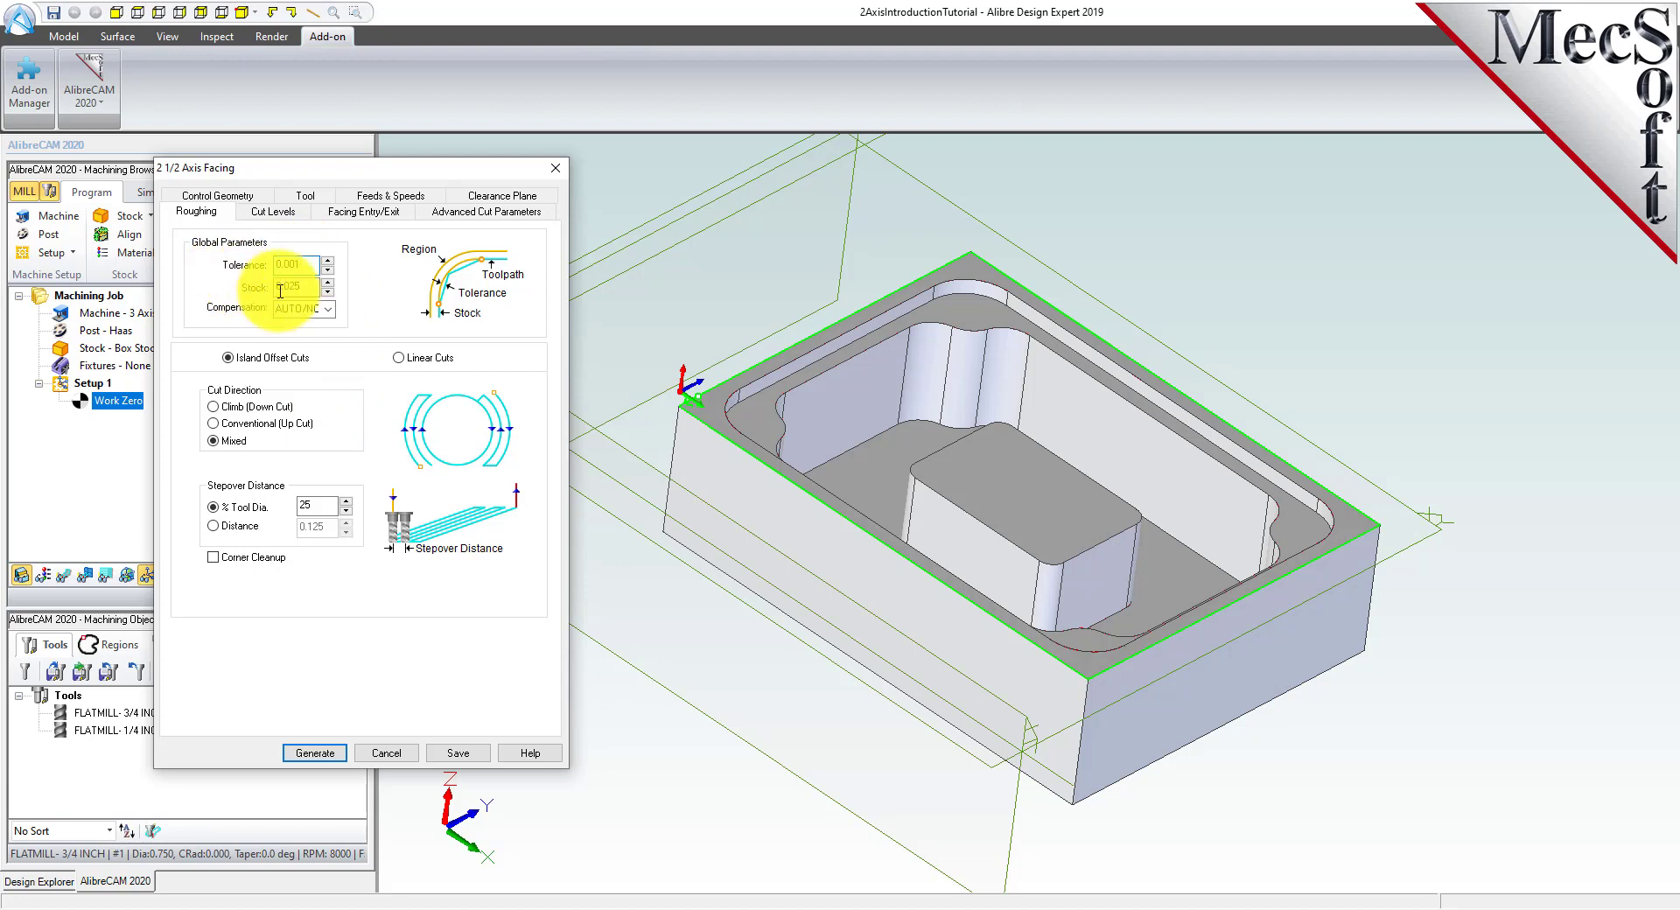
key("Tab")
type("0")
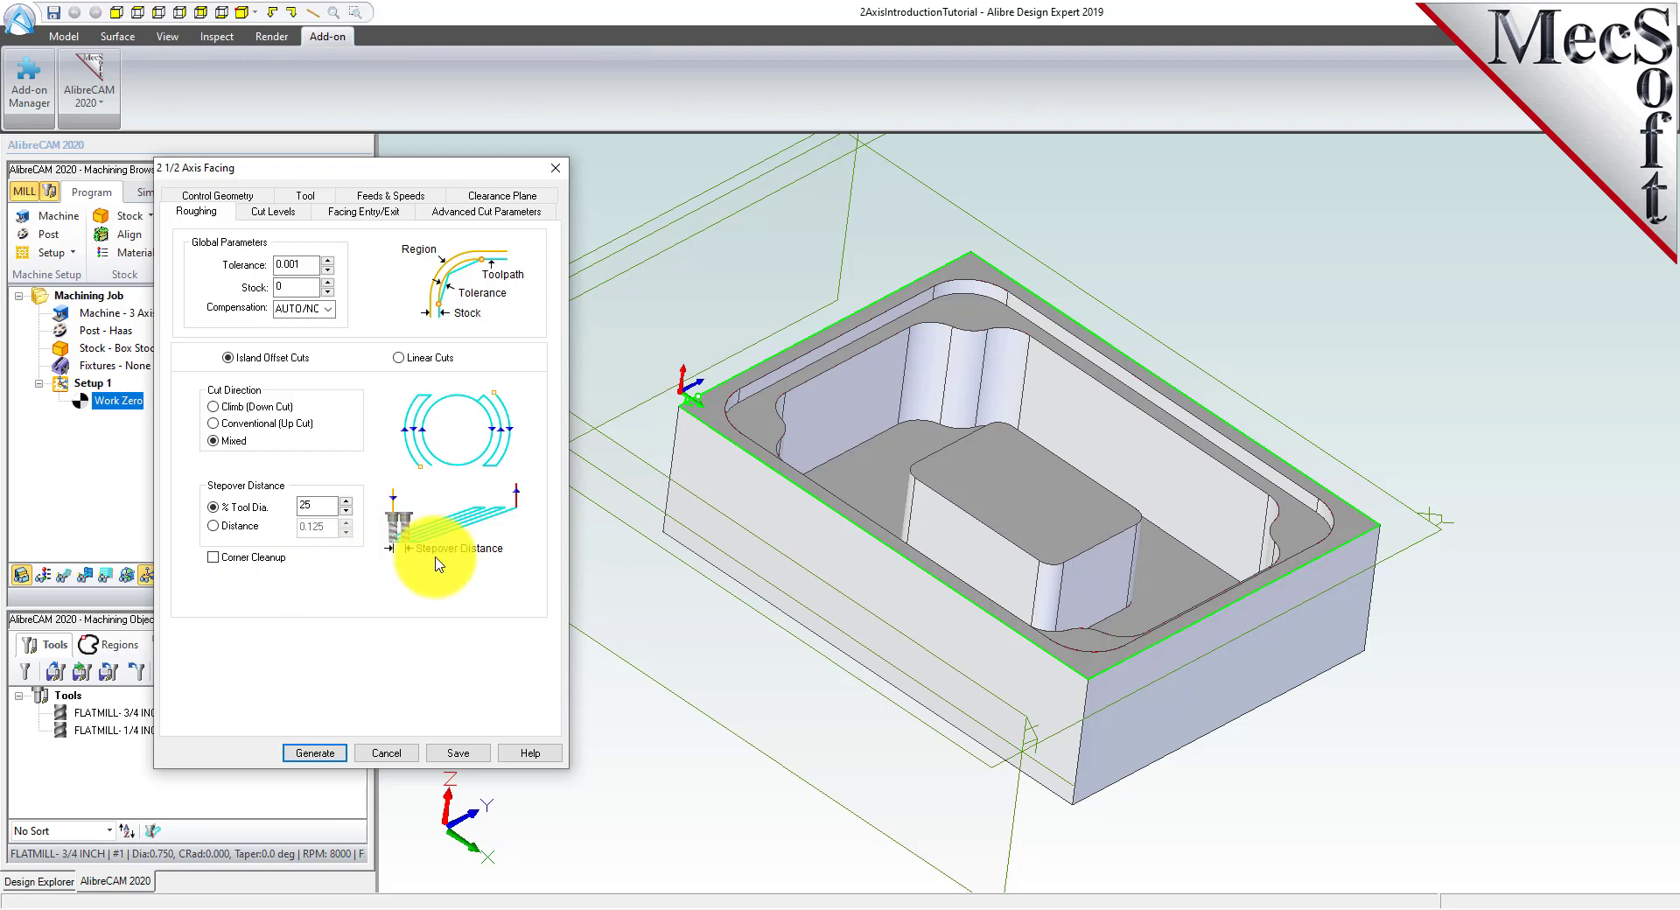
double_click(320, 506)
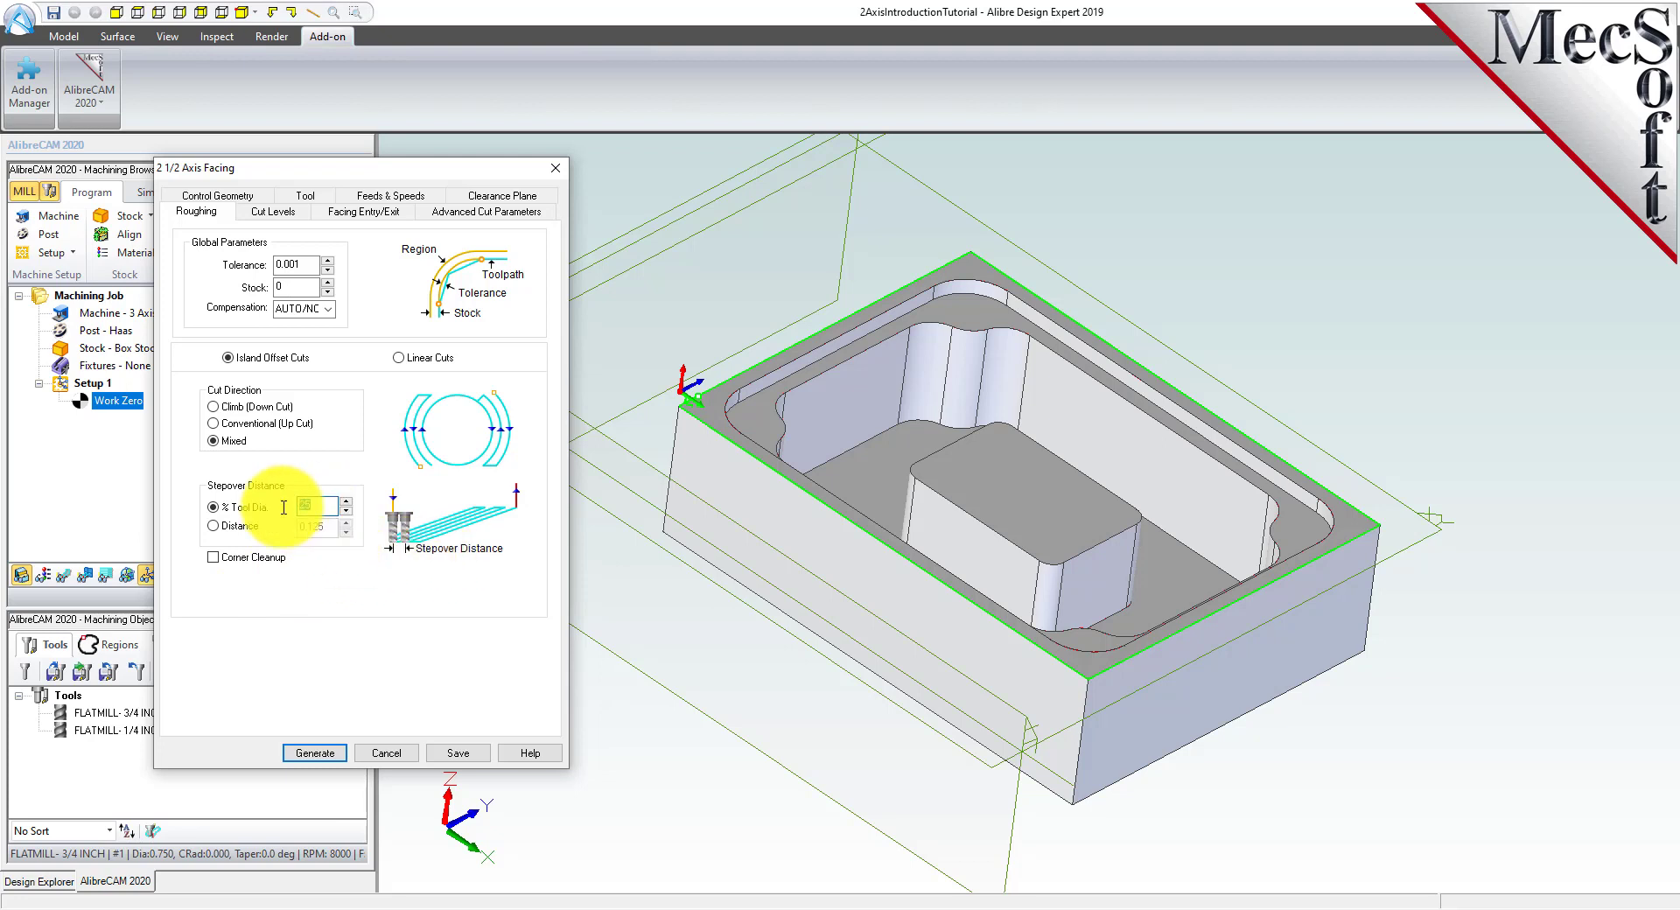
type("30")
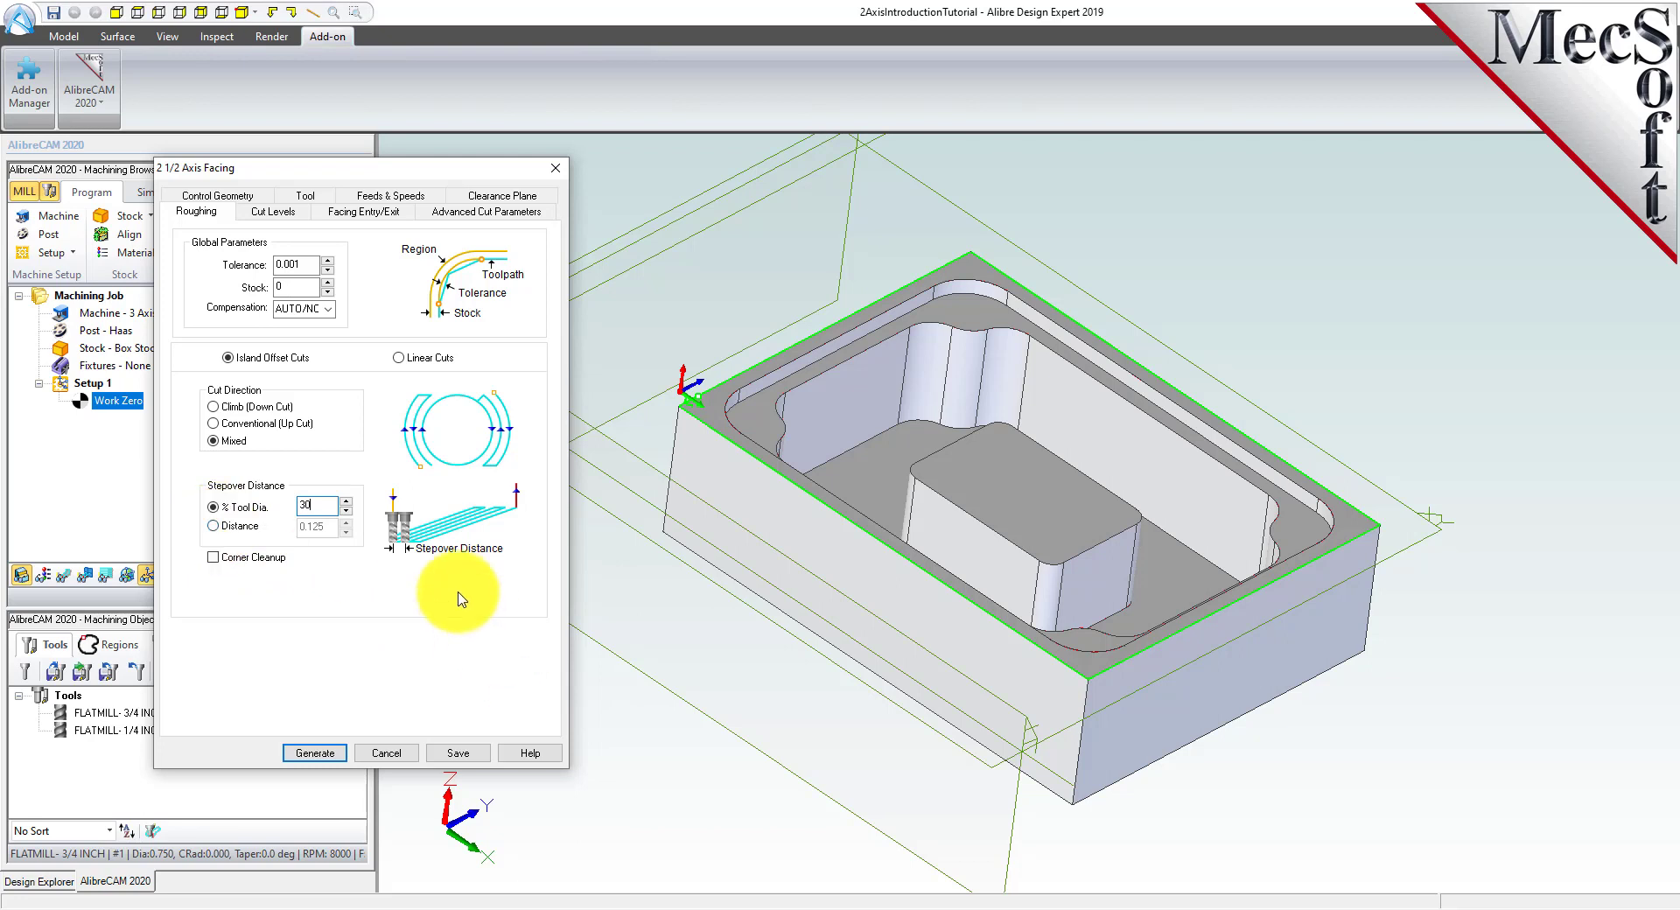
Set the facing operation's cut geometry location to At Bottom and the total cut depth to 0.25.
left_click(269, 212)
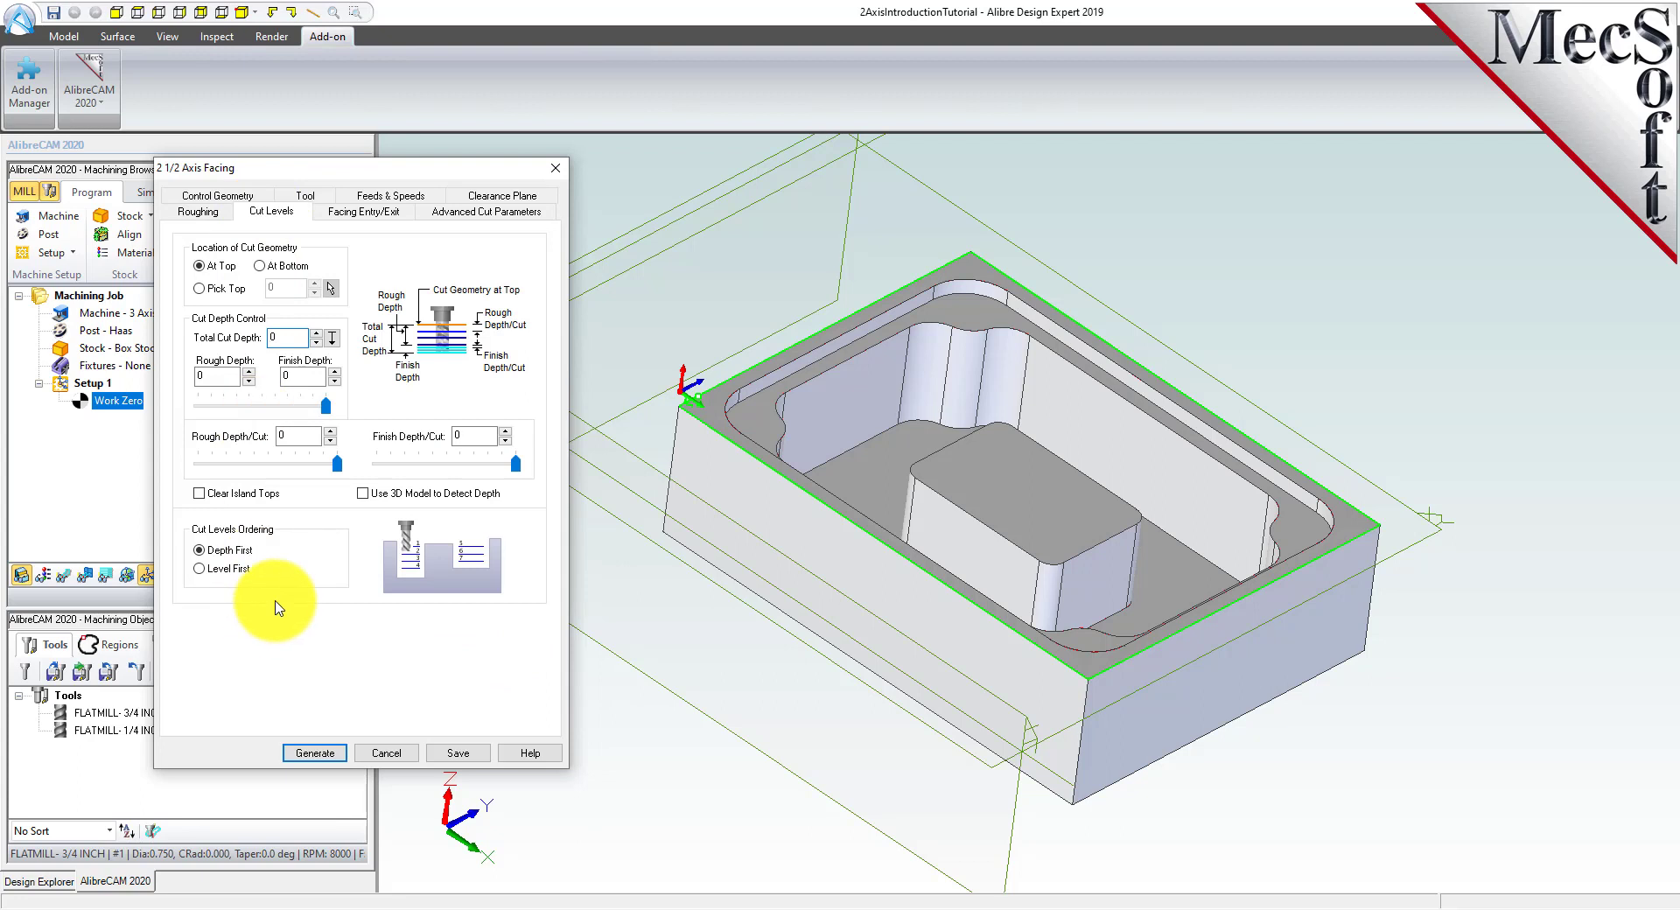
left_click(259, 267)
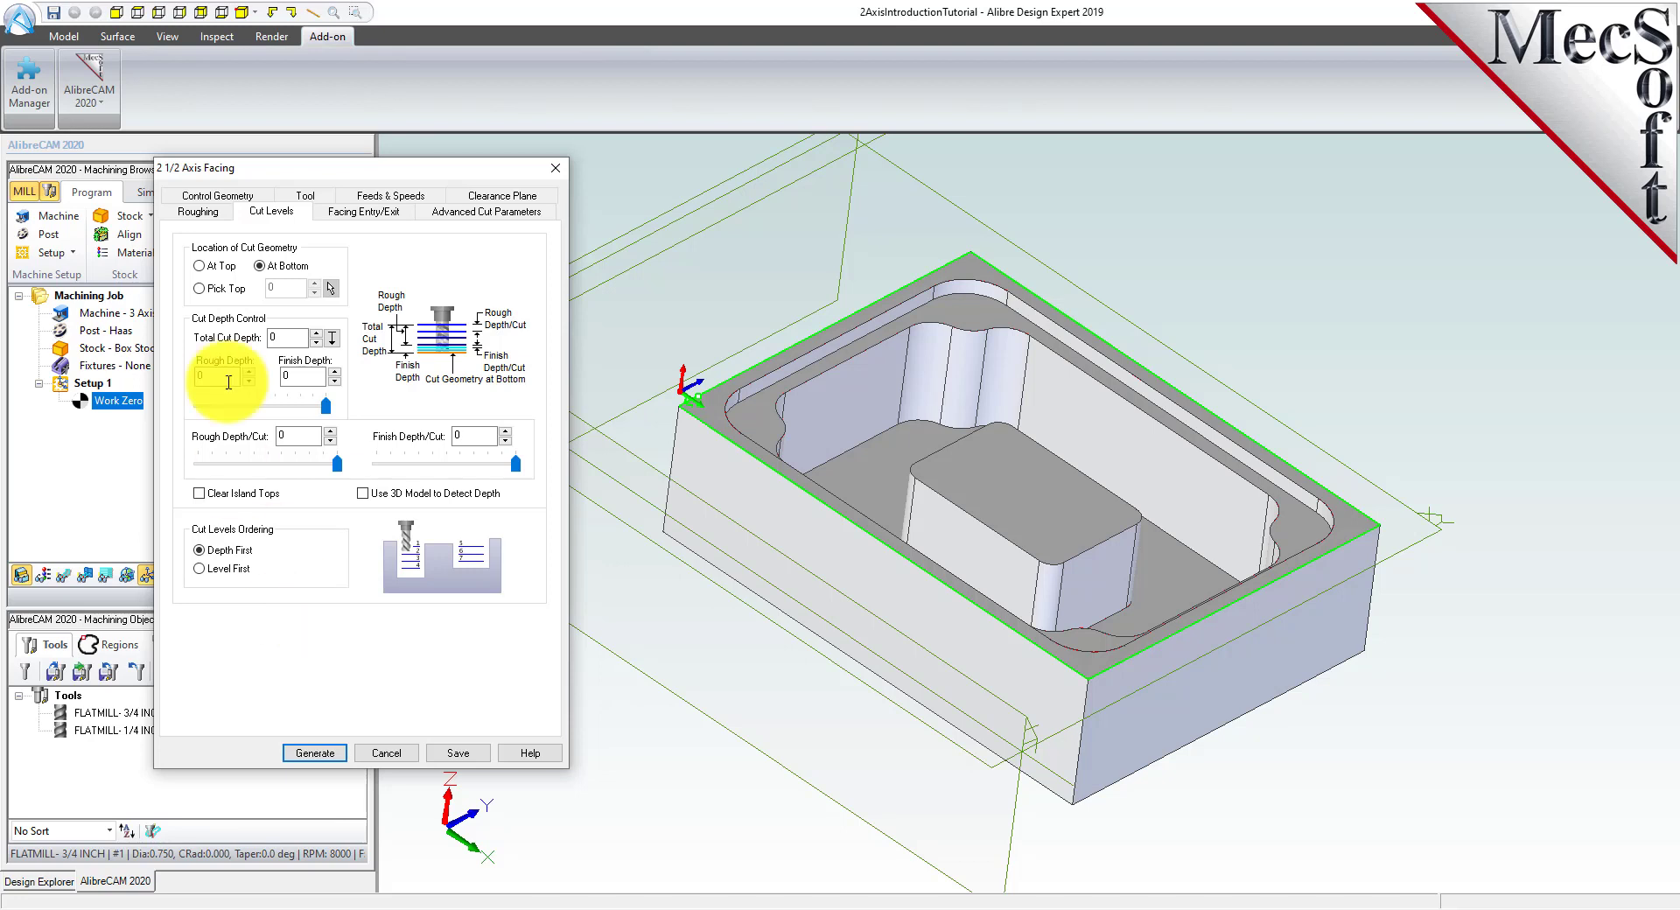
left_click(271, 344)
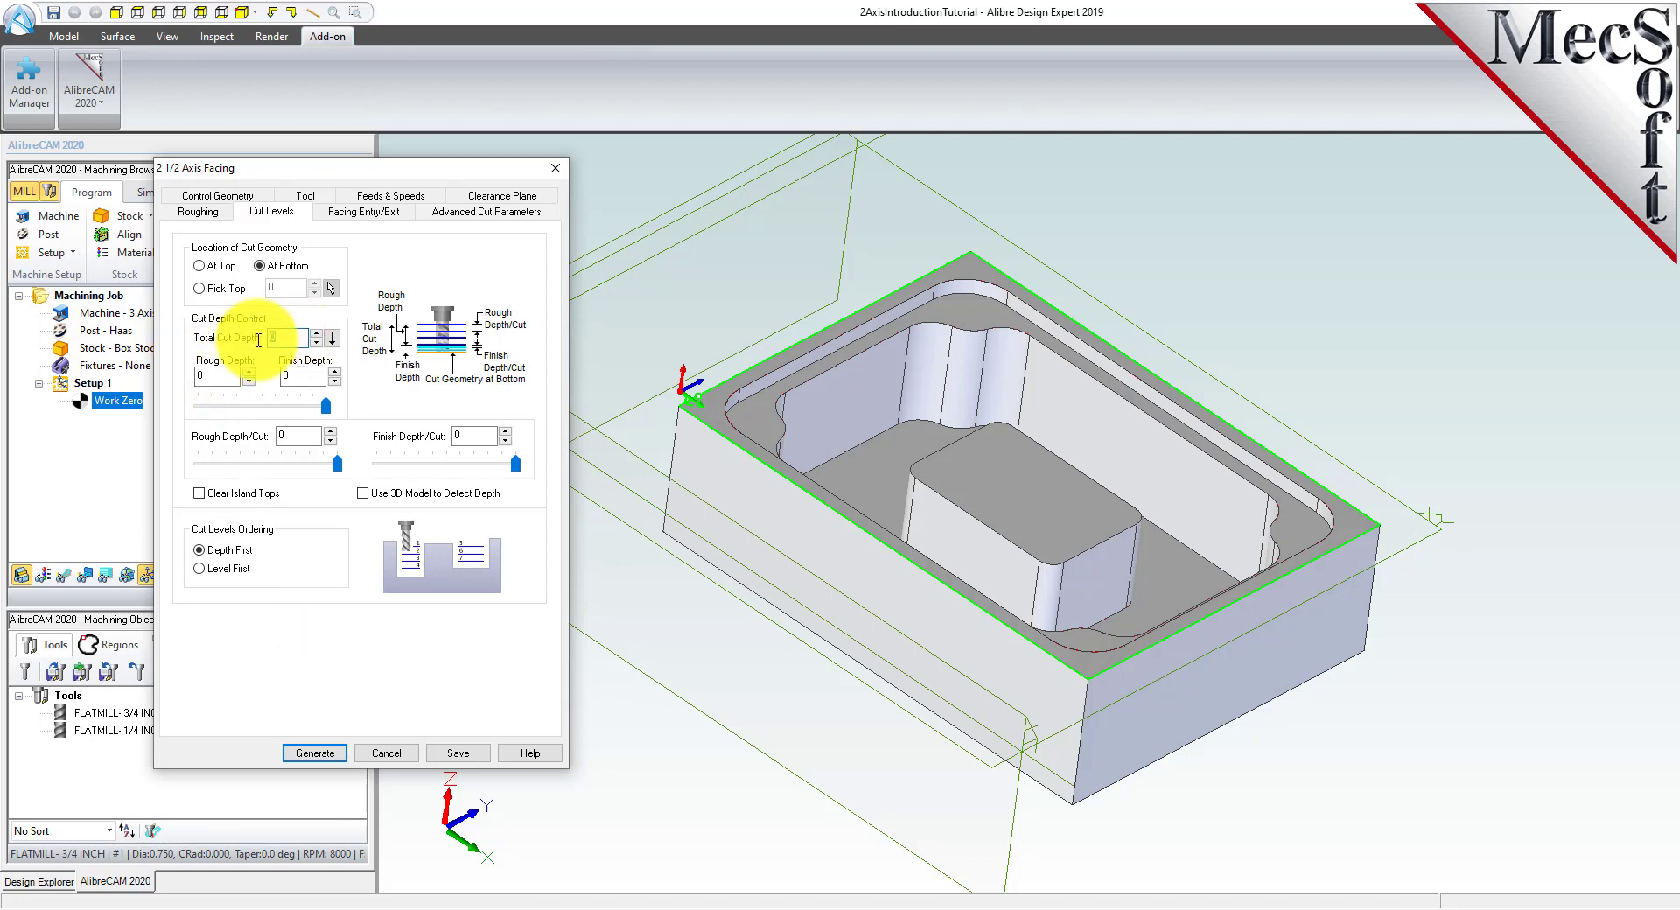
type(".25")
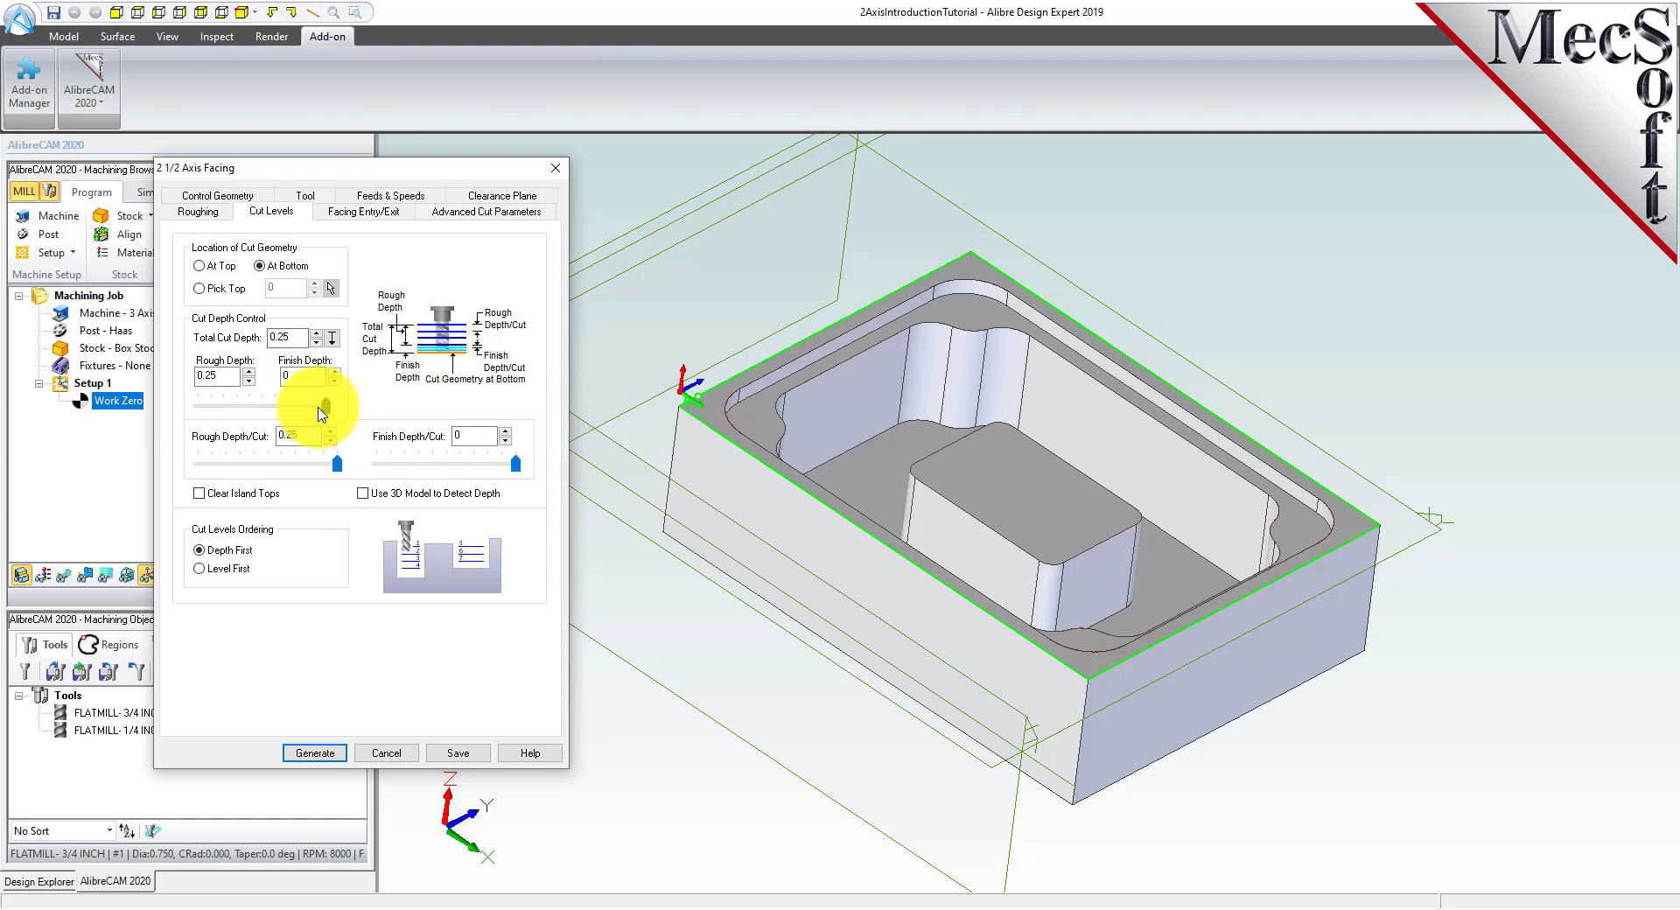
Try a rough depth per cut of 0.05 for the facing operation and restore it to 0.25.
left_click(219, 374)
left_click_drag(306, 338, 265, 338)
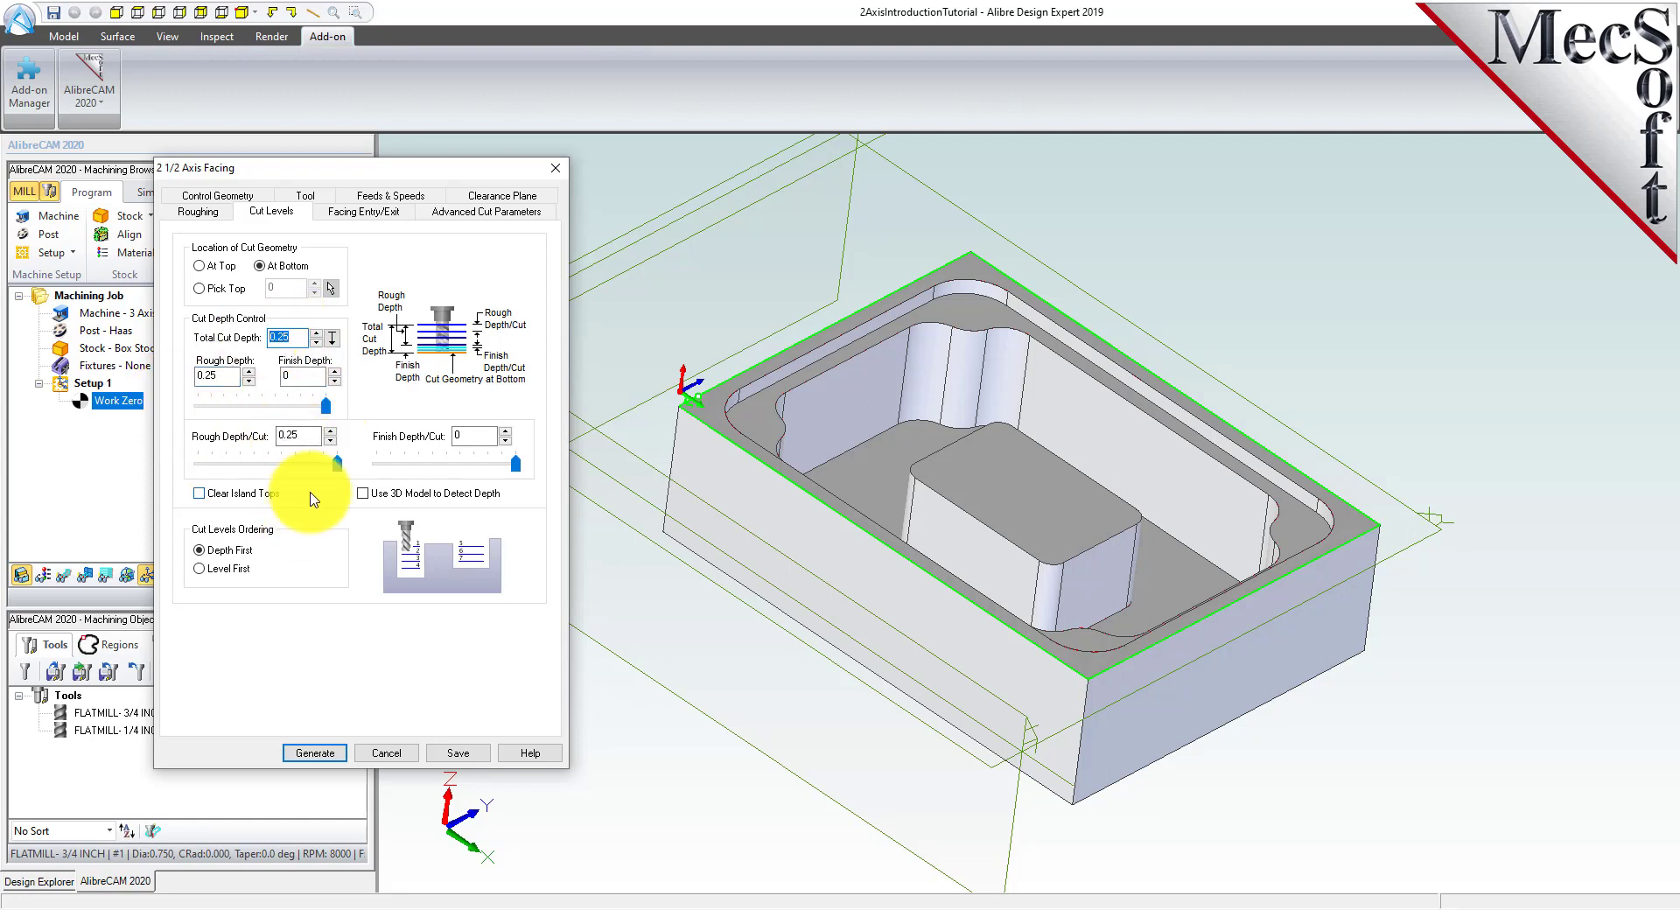
mouse_move(325, 405)
left_mouse_down()
mouse_move(224, 418)
mouse_move(325, 418)
left_mouse_up()
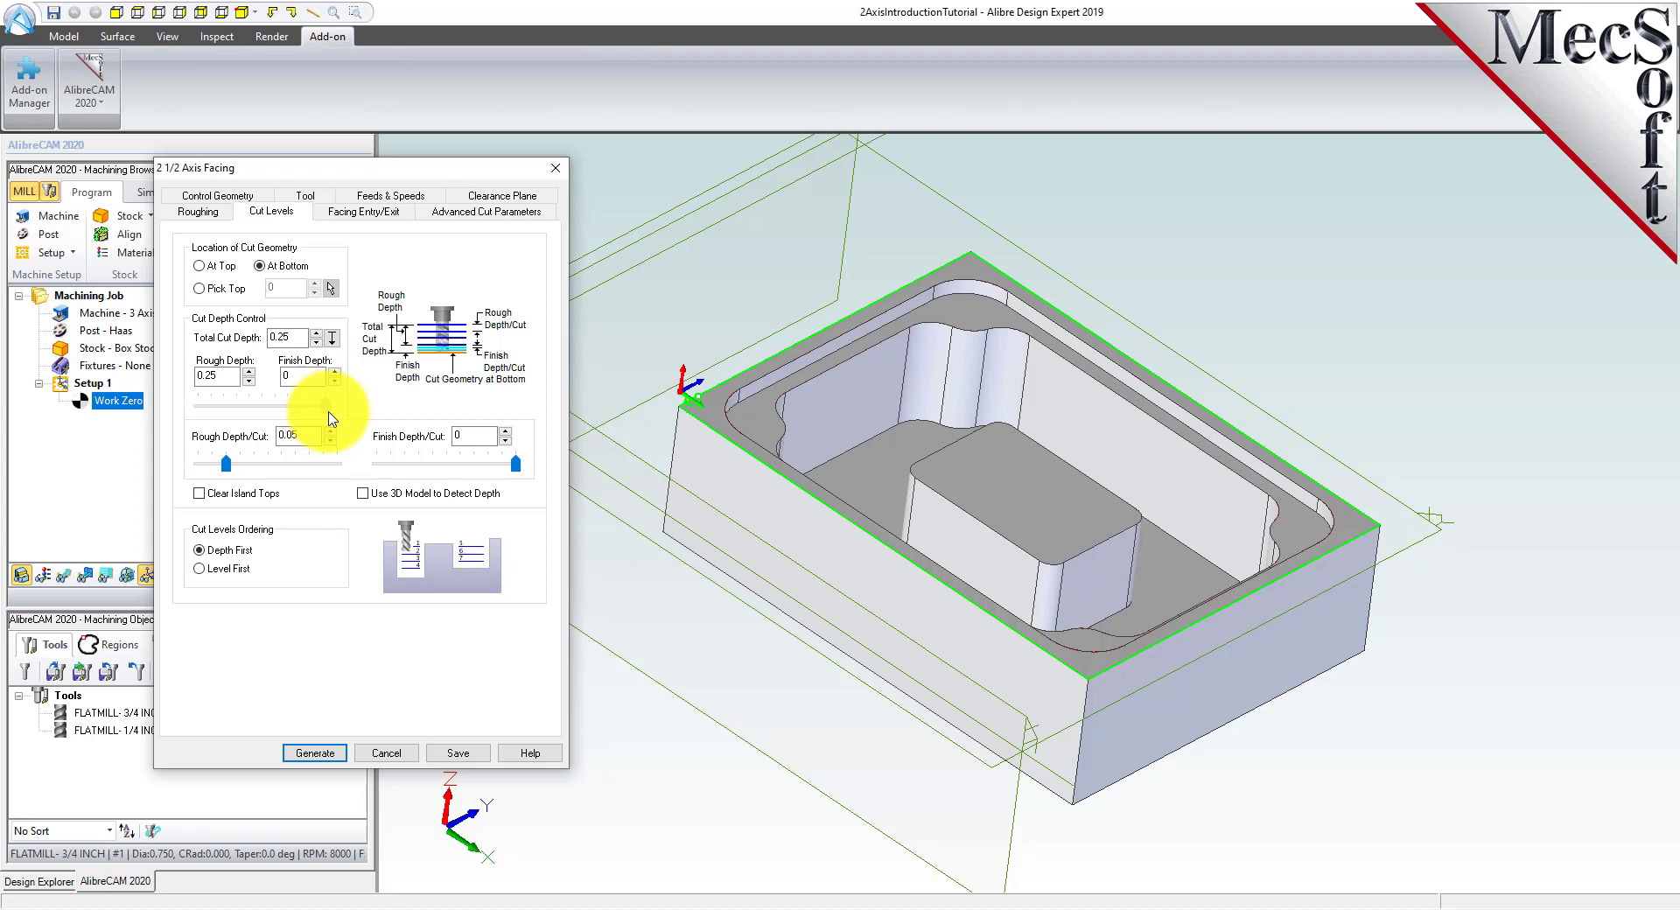
left_click(311, 432)
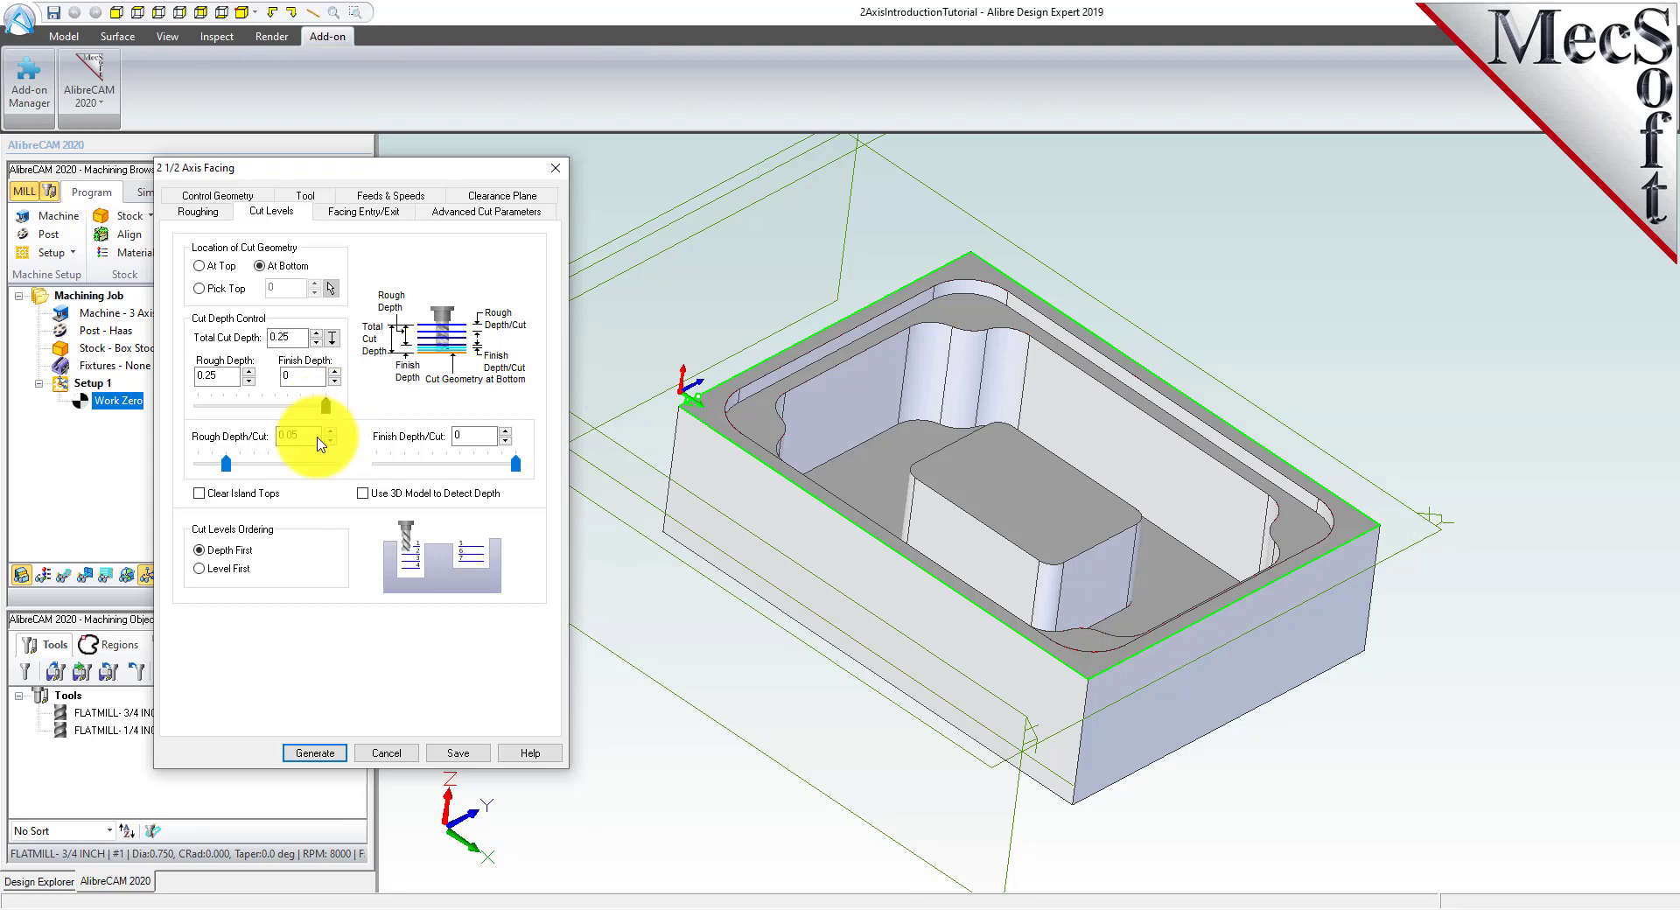
left_click(228, 374)
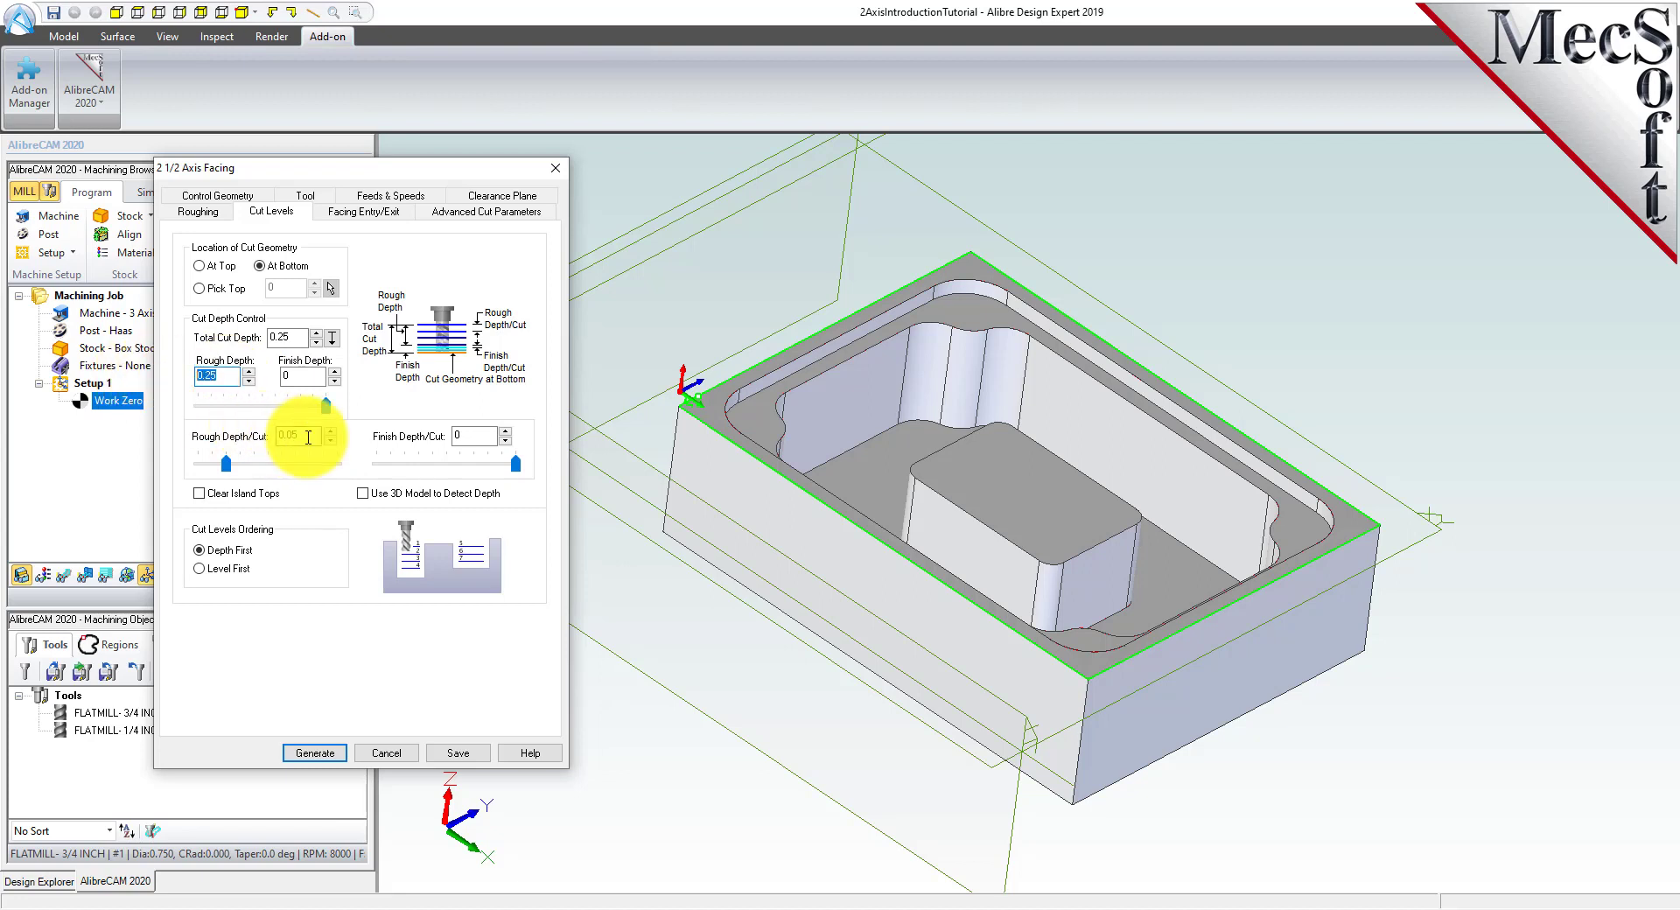
left_click(490, 434)
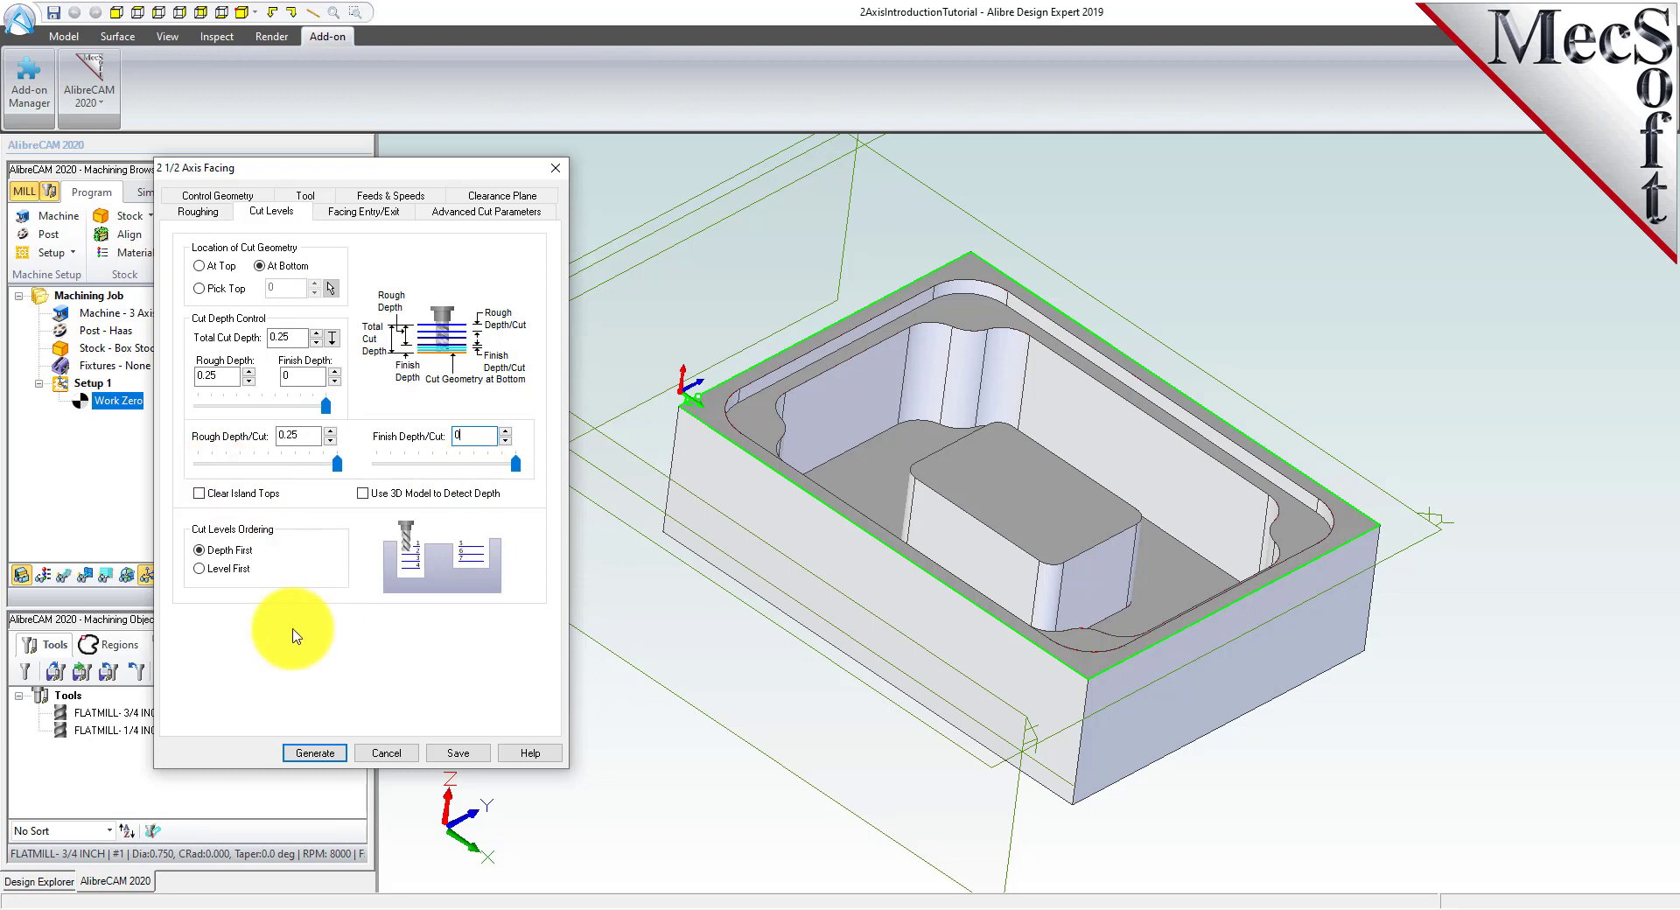
double_click(287, 337)
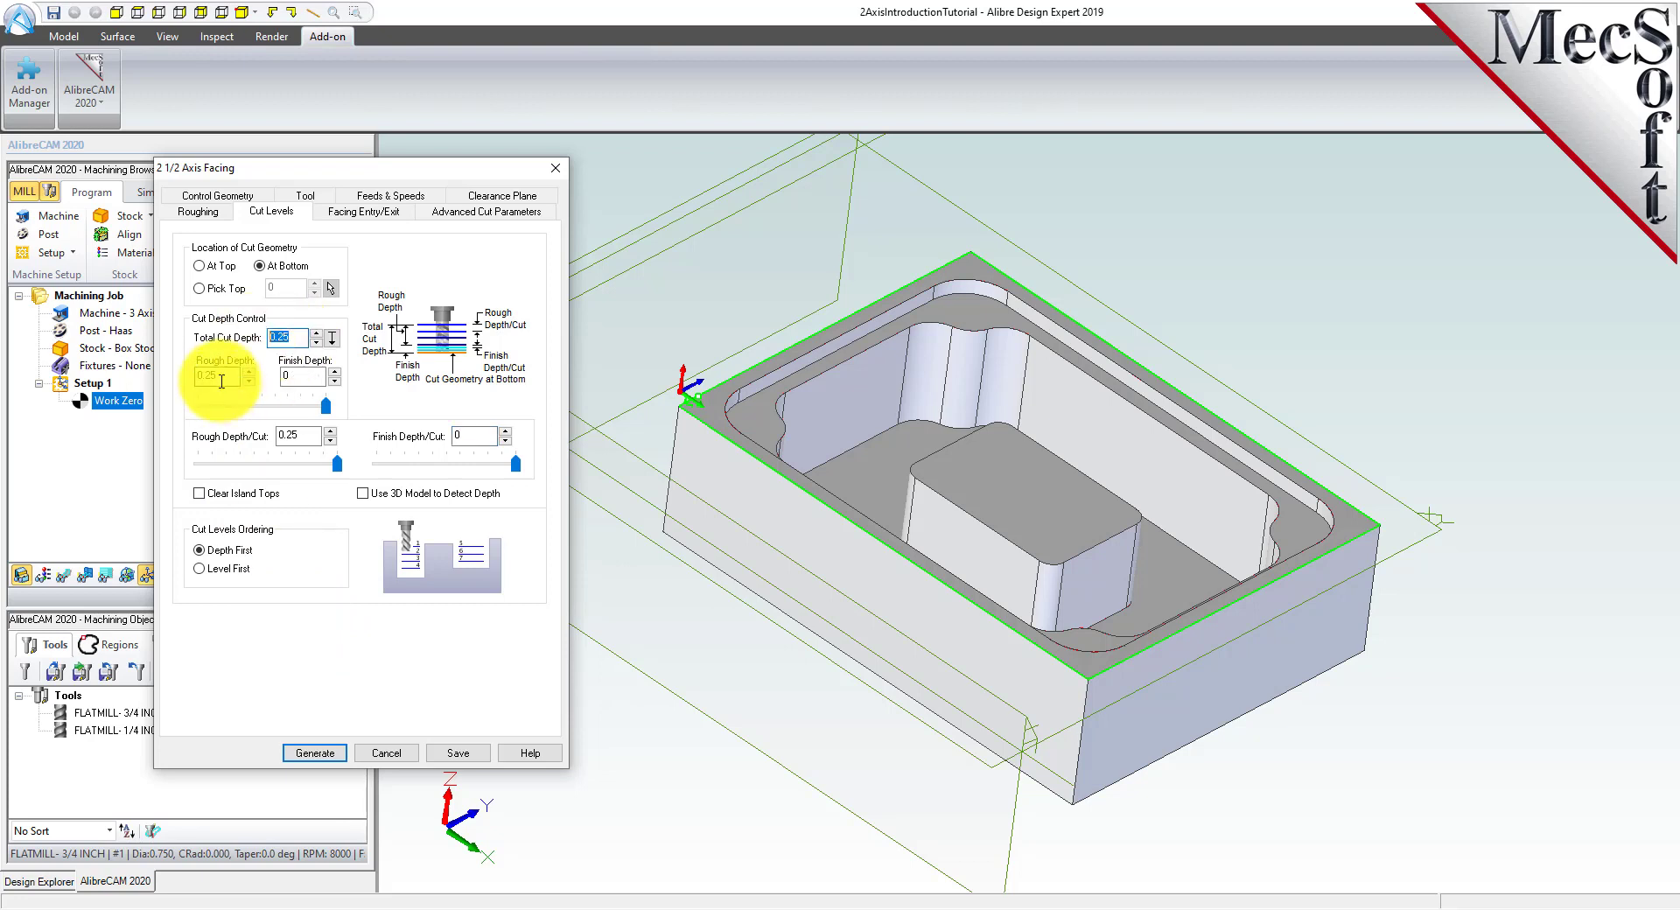
double_click(284, 435)
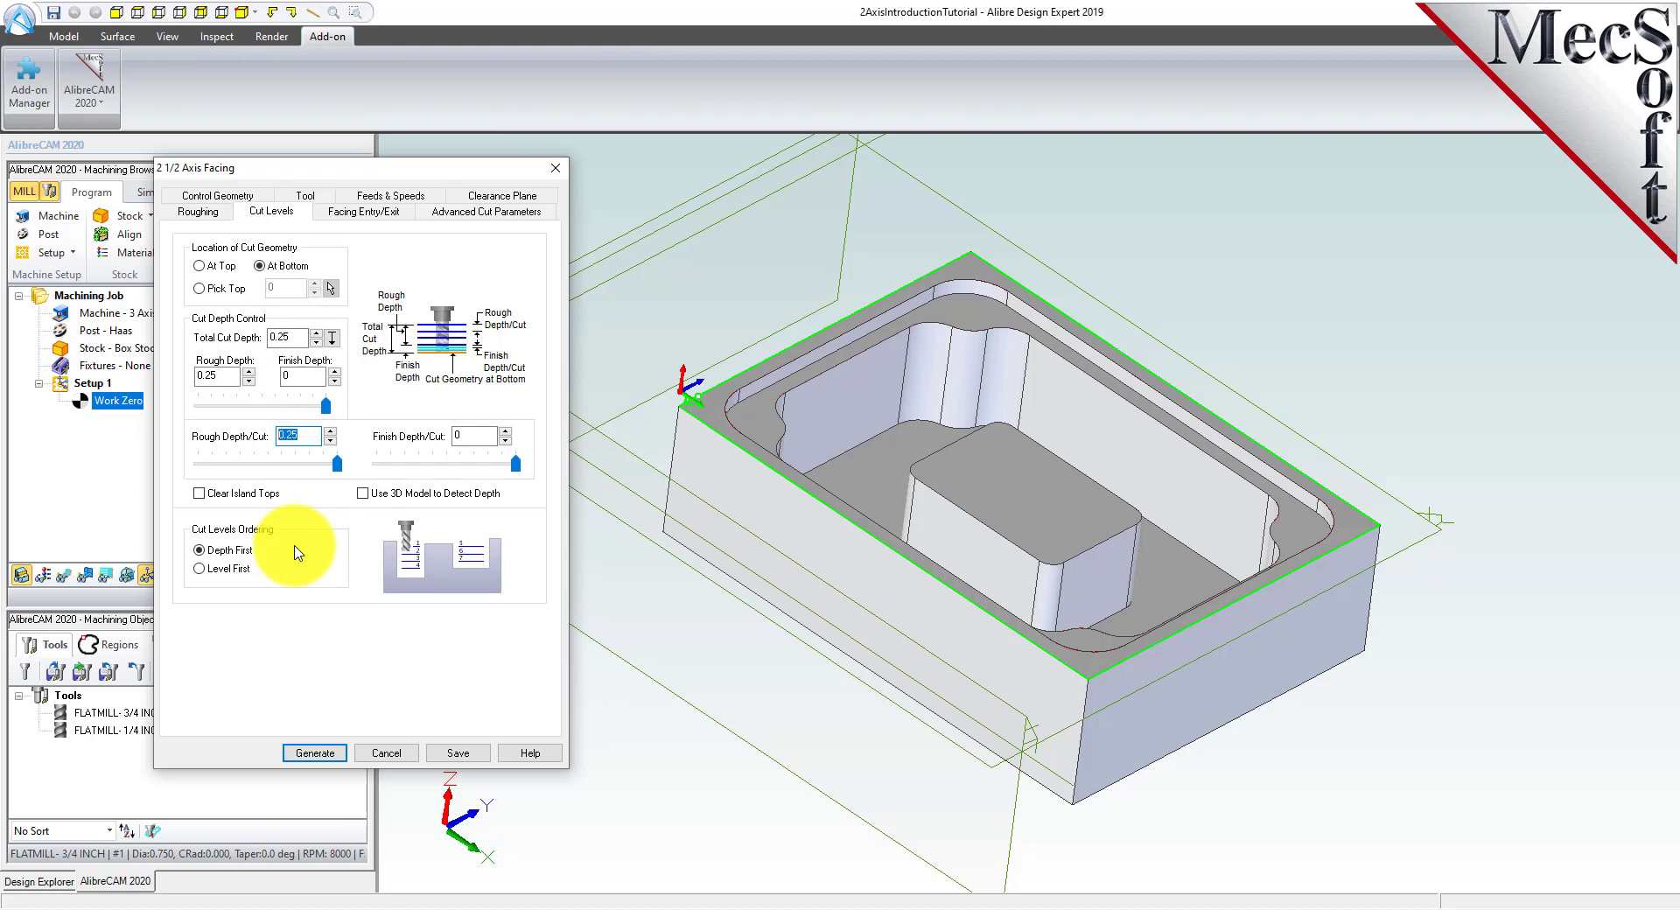
Generate the facing operation with Depth First cut level ordering and display its toolpath on the part.
left_click(200, 551)
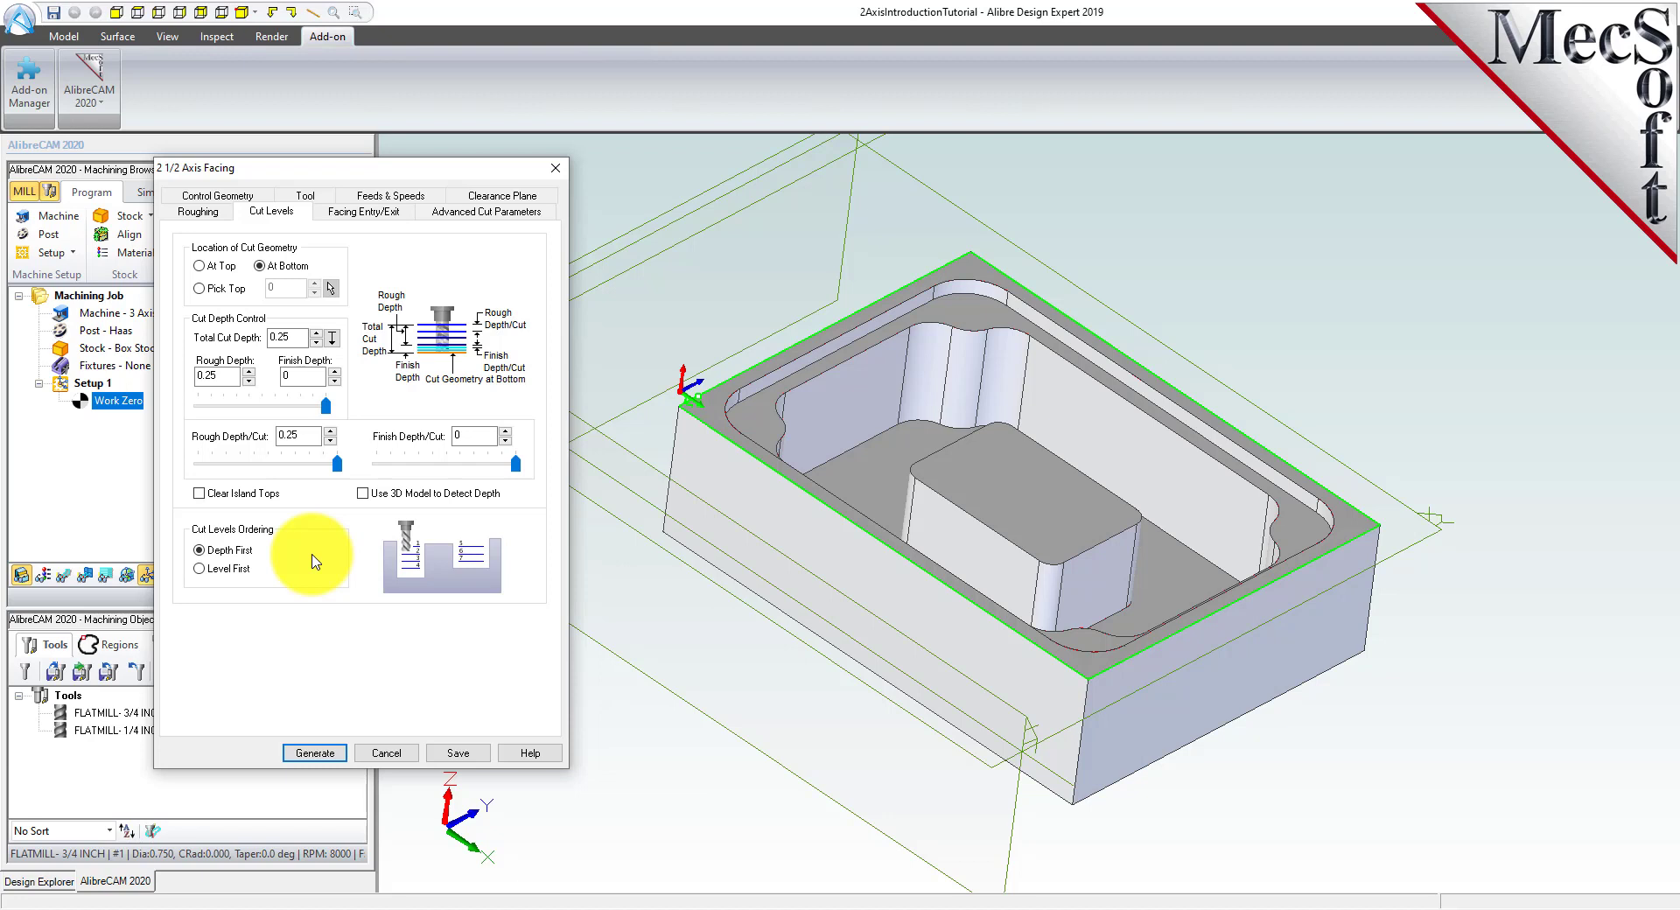
left_click(316, 754)
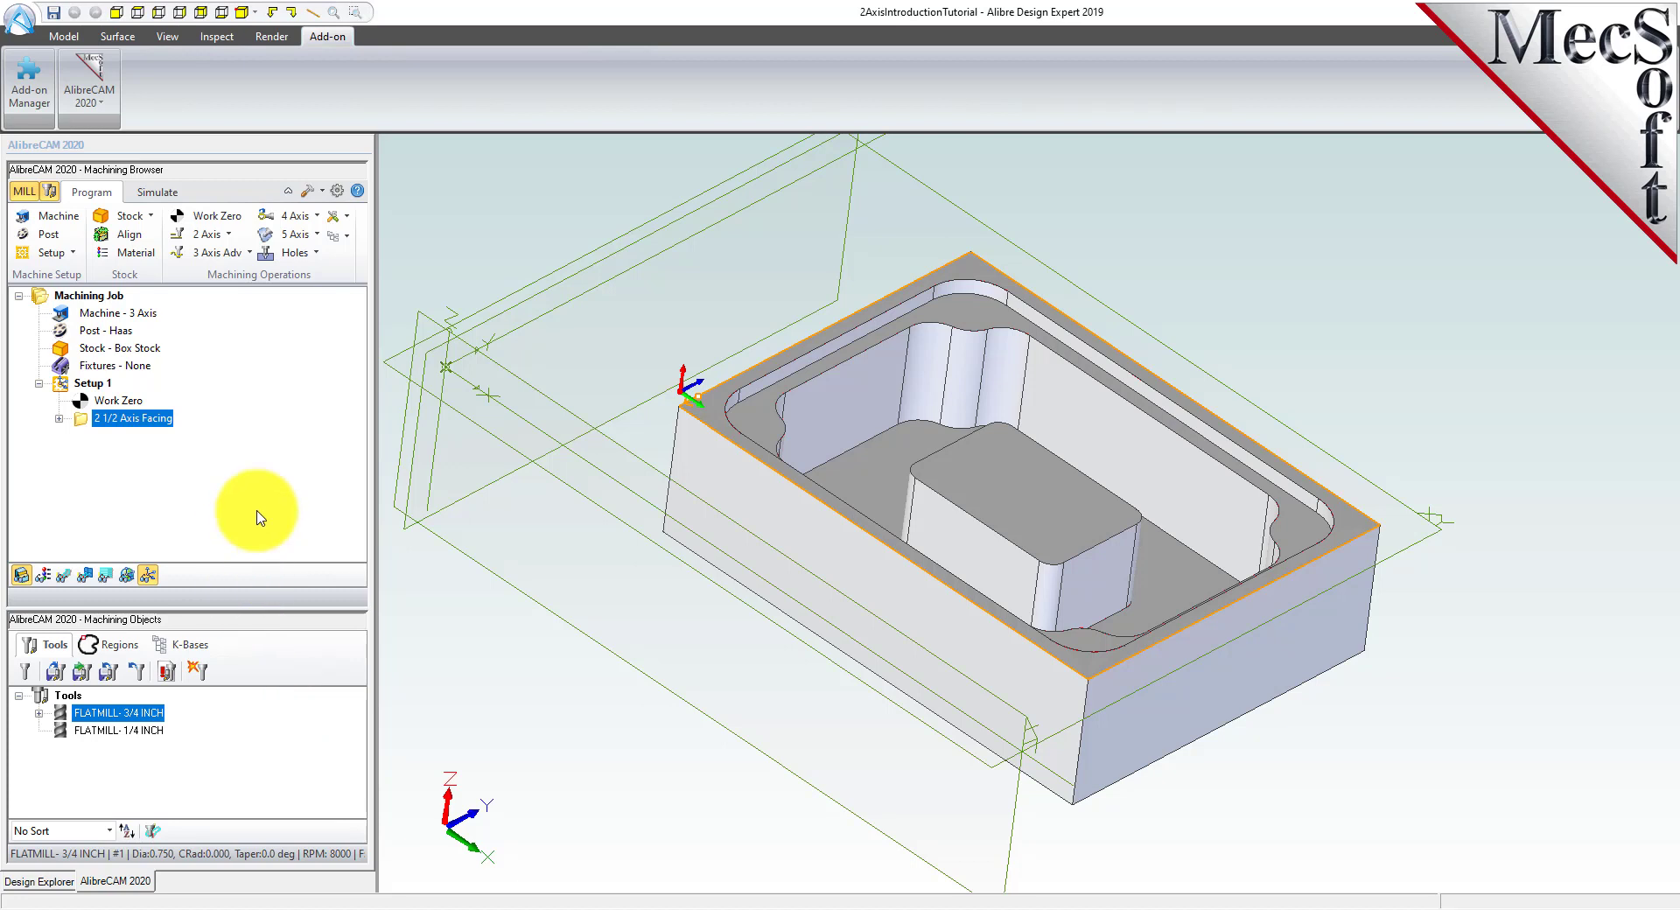
left_click(67, 577)
left_click(67, 579)
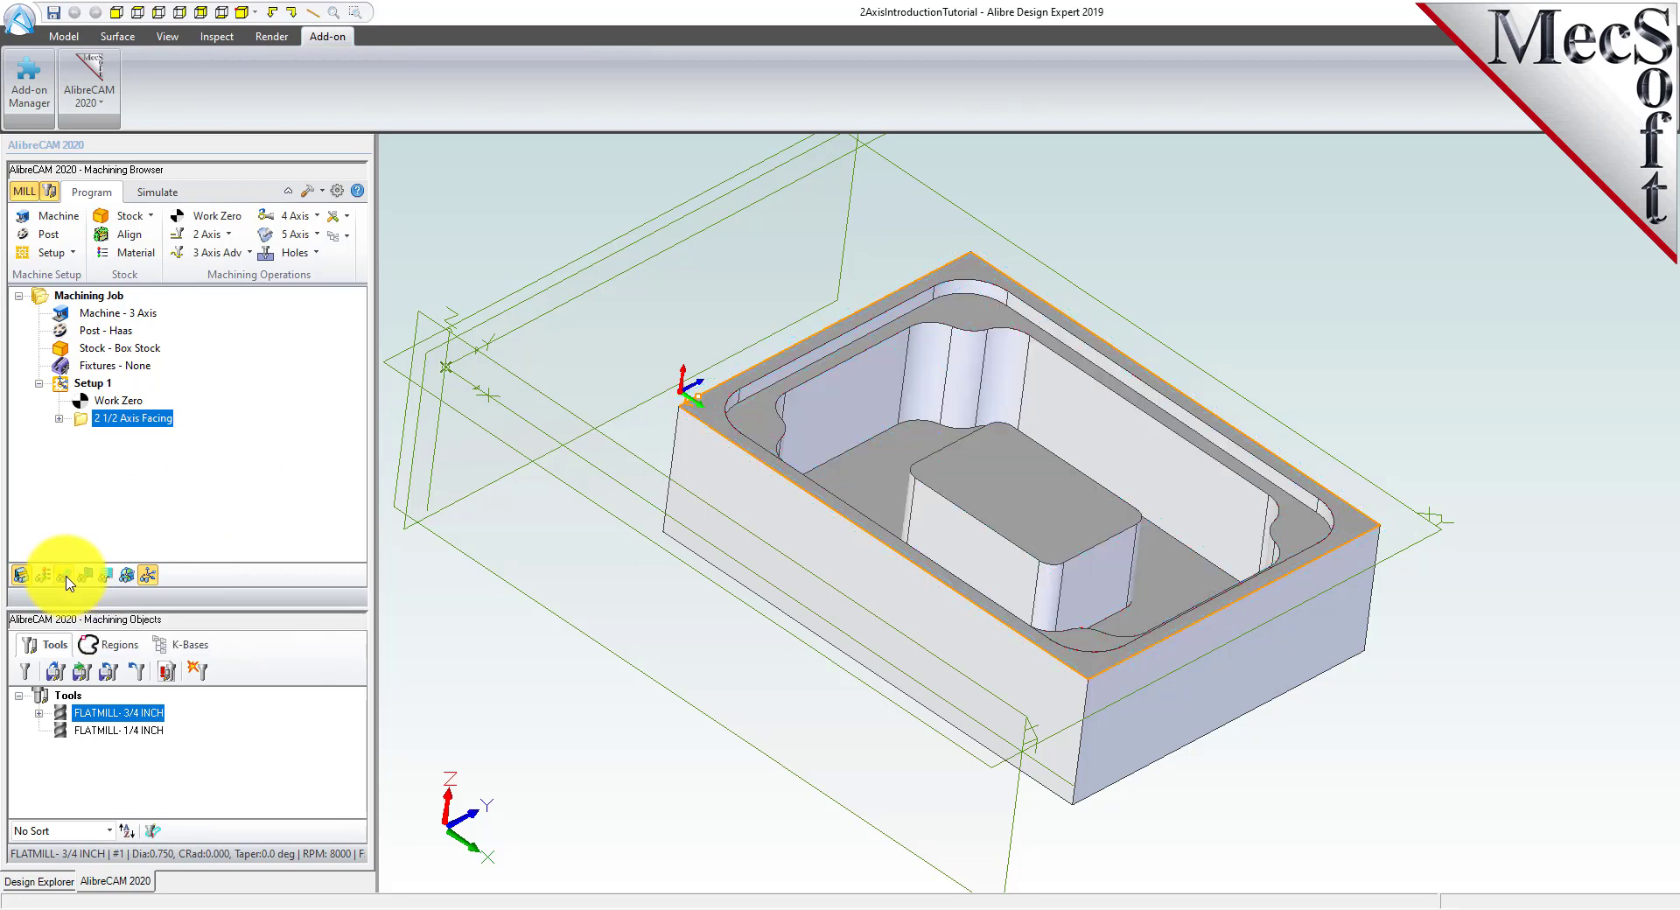
left_click(68, 580)
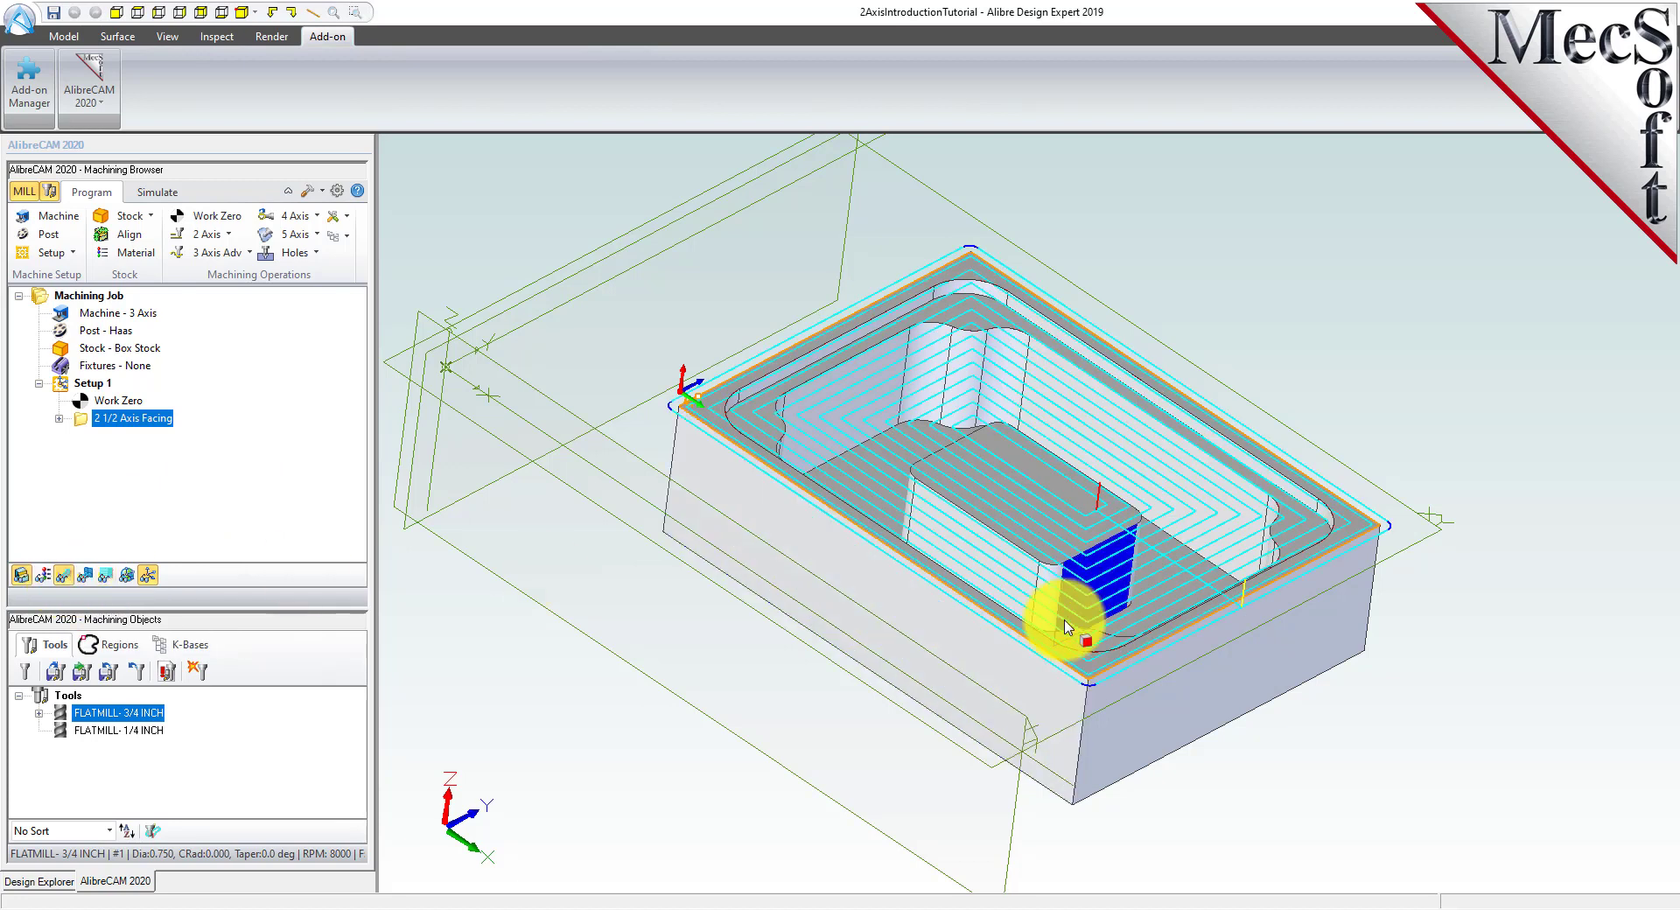
mouse_move(1227, 726)
middle_mouse_down()
mouse_move(1184, 705)
mouse_move(1211, 690)
mouse_move(1251, 713)
middle_mouse_up()
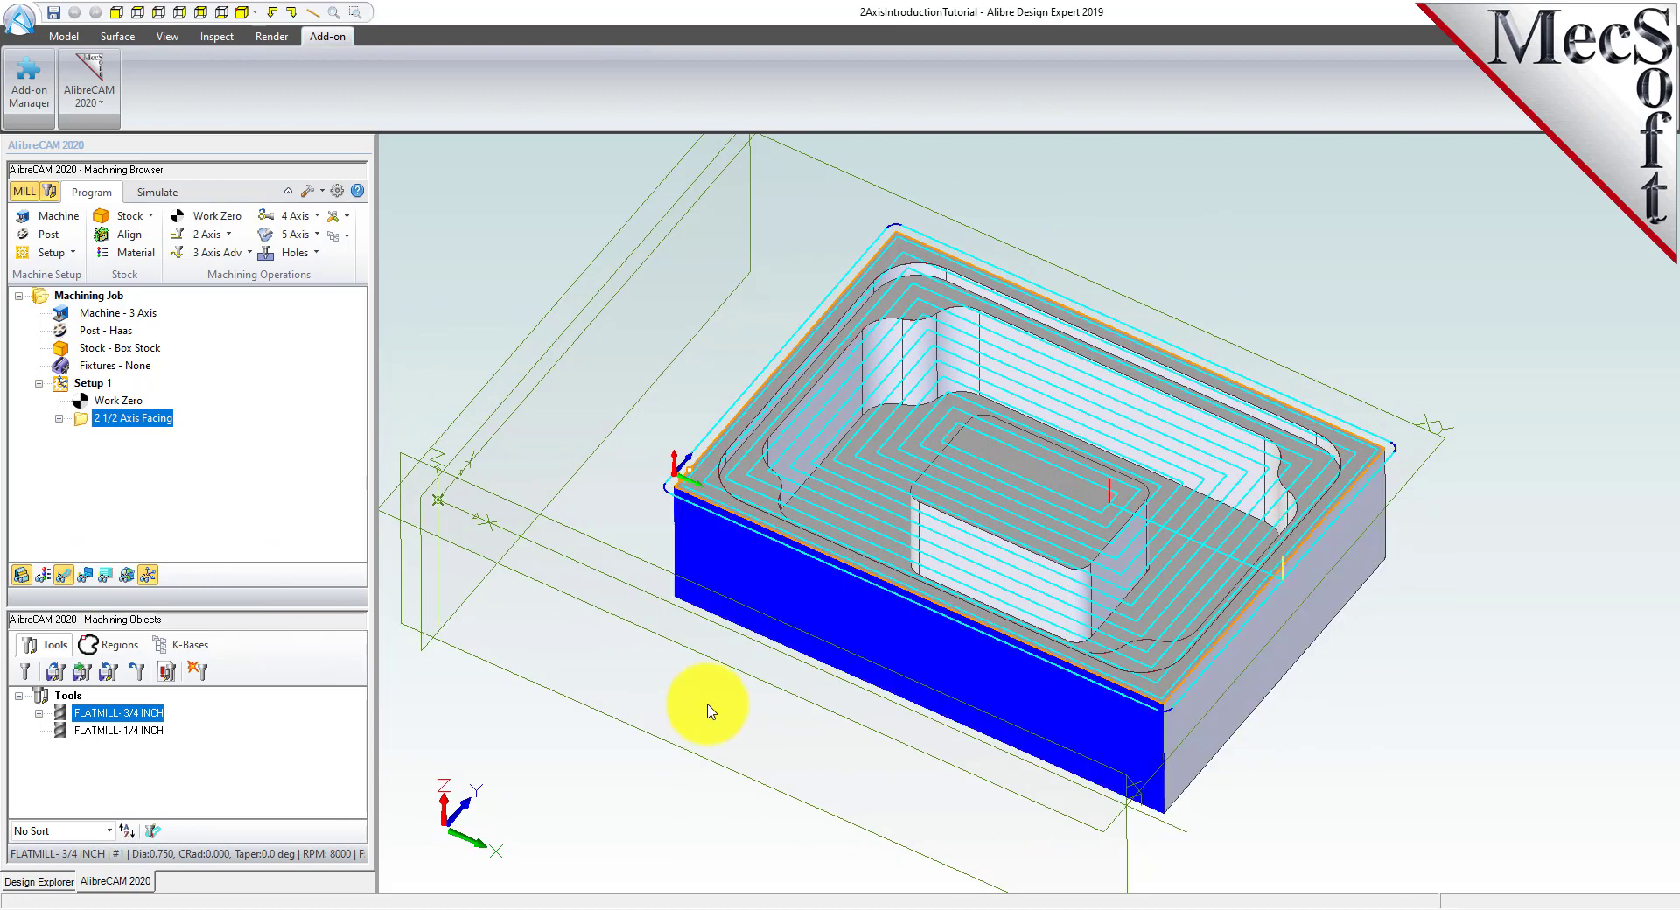
middle_click_drag(661, 749, 668, 750)
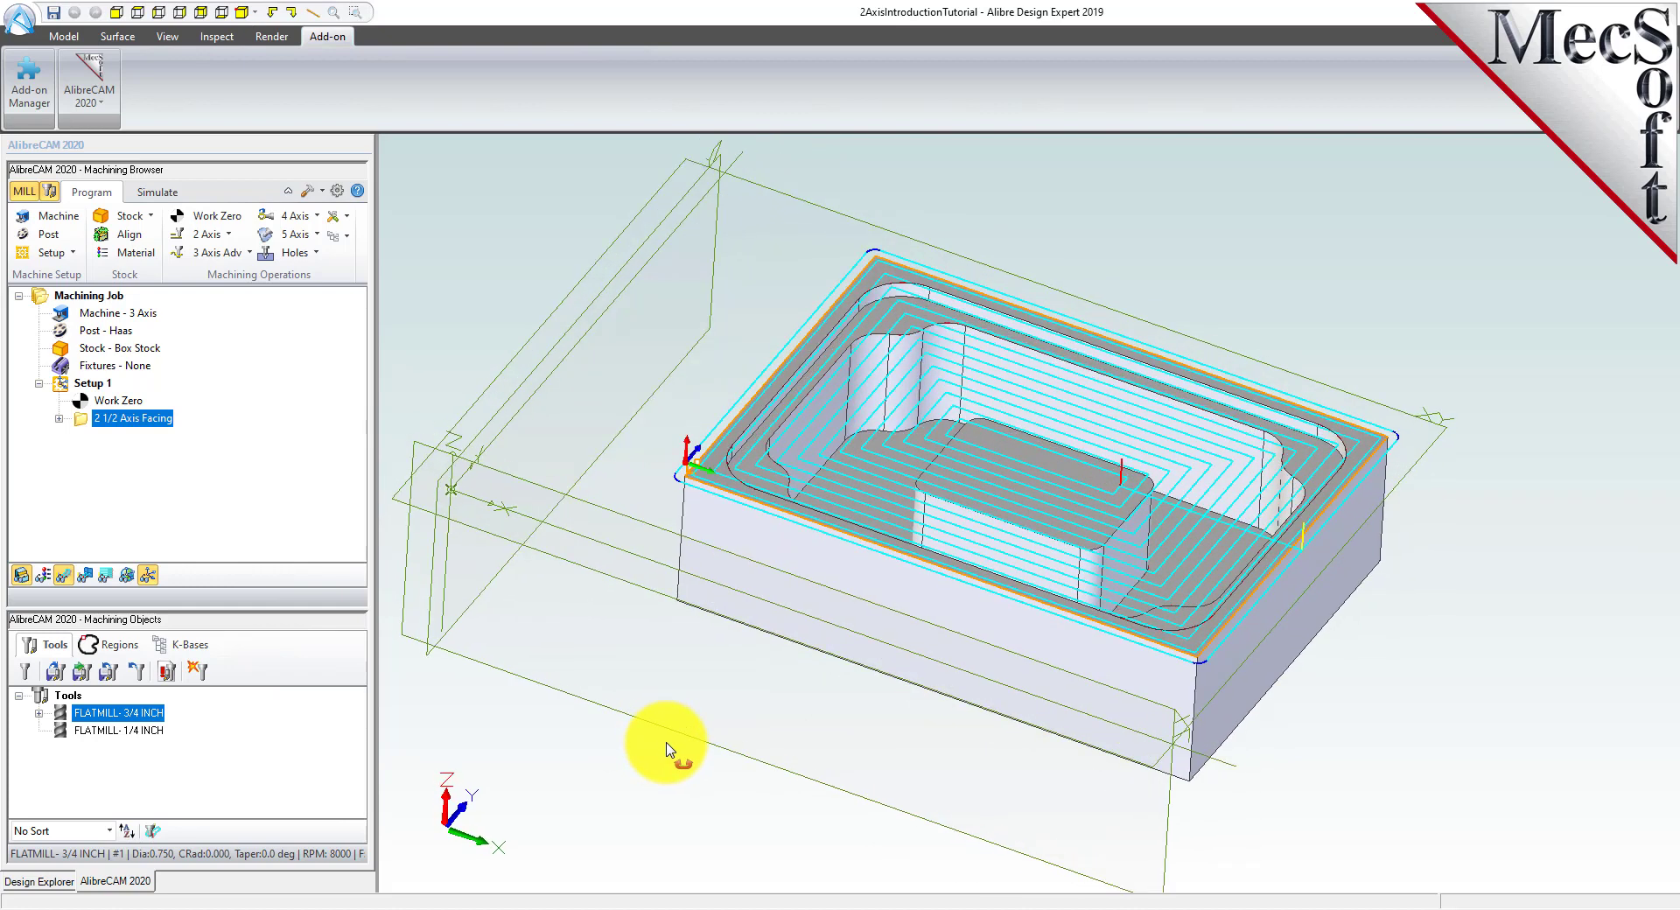
Switch to simulation and show the facing toolpath enlarged in the separate Simulation Window.
left_click(155, 192)
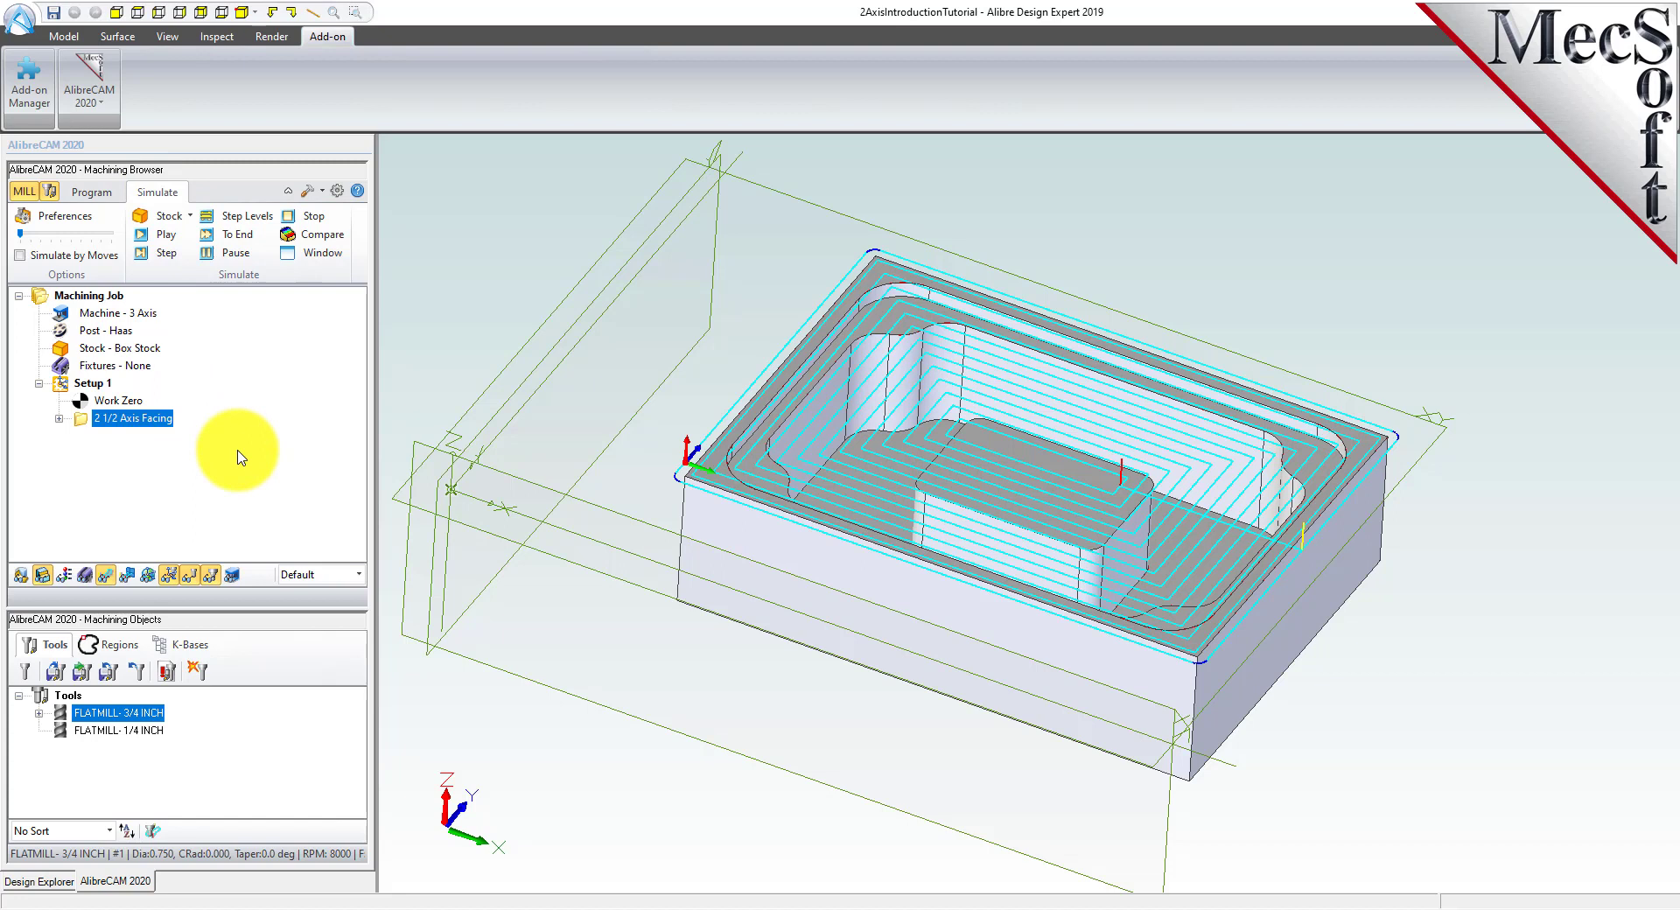
left_click(322, 253)
scroll(1064, 480, "up", 4)
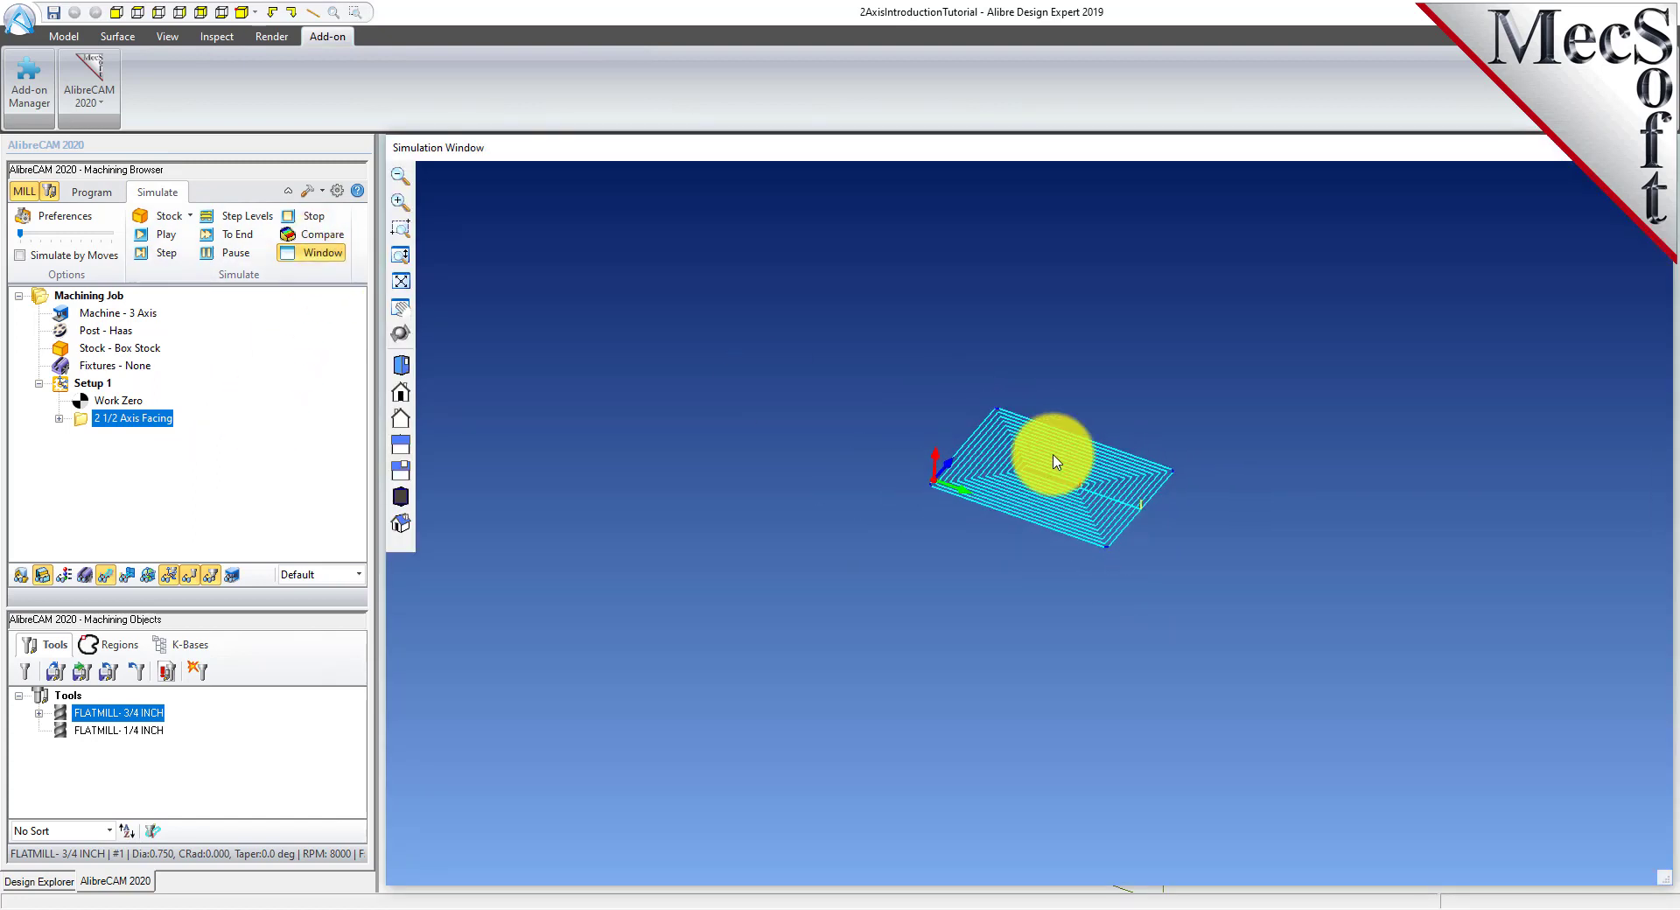
scroll(1083, 483, "up", 2)
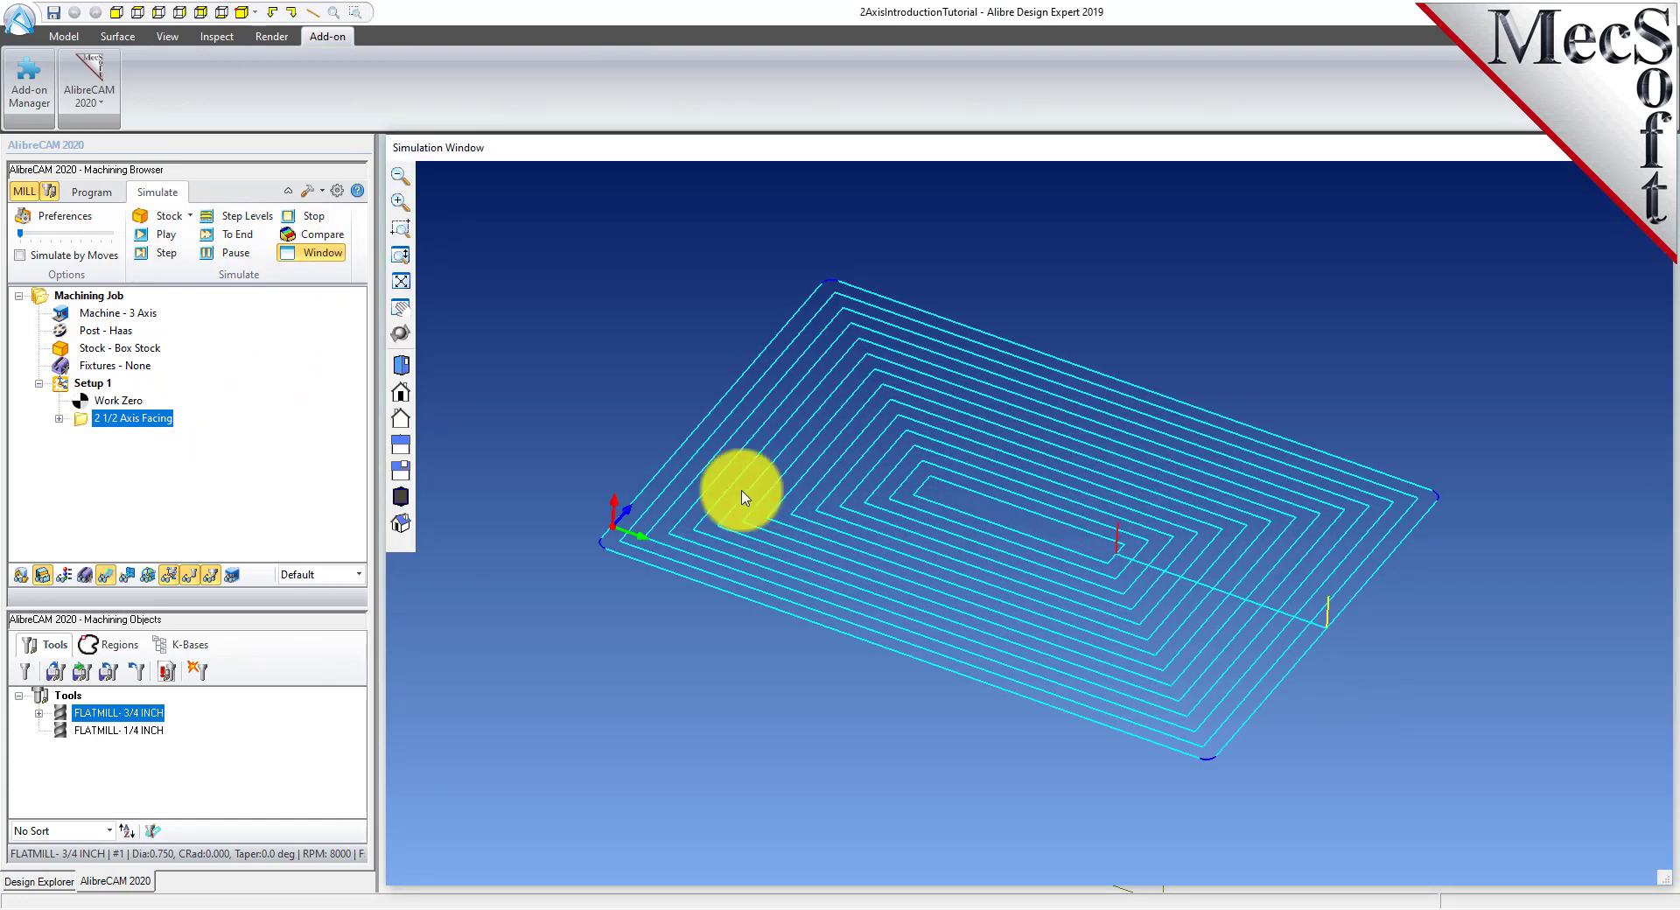
Set the simulation preferences to Polygonal Model with Fine simulation accuracy.
left_click(59, 215)
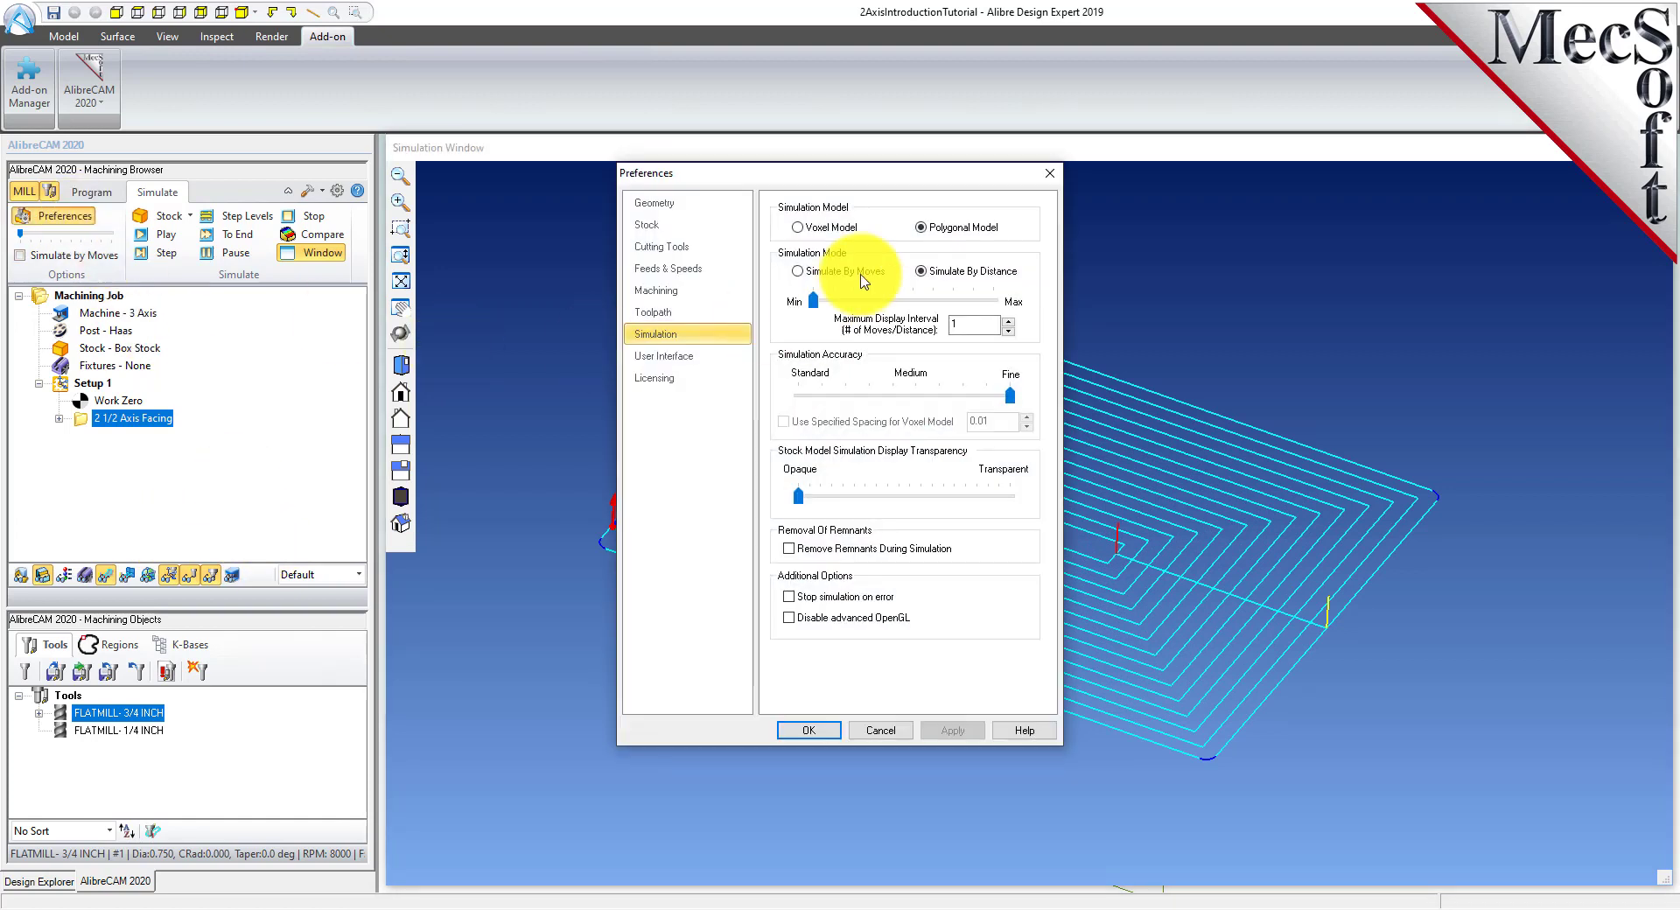
left_click(926, 230)
left_click(906, 525)
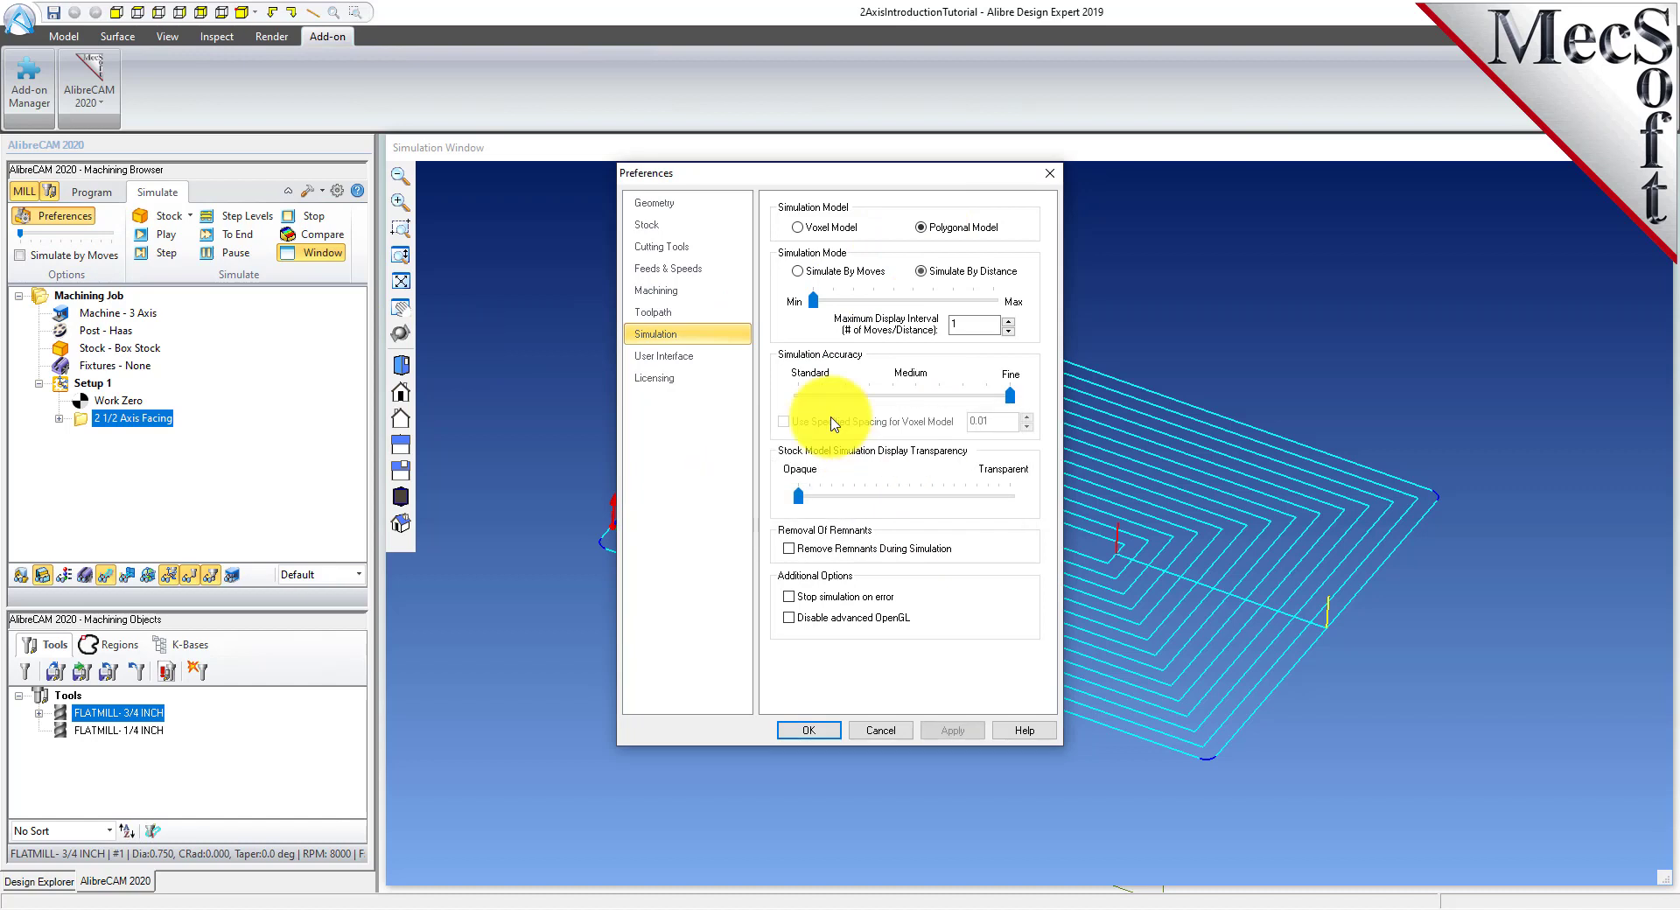
left_click_drag(796, 396, 1013, 398)
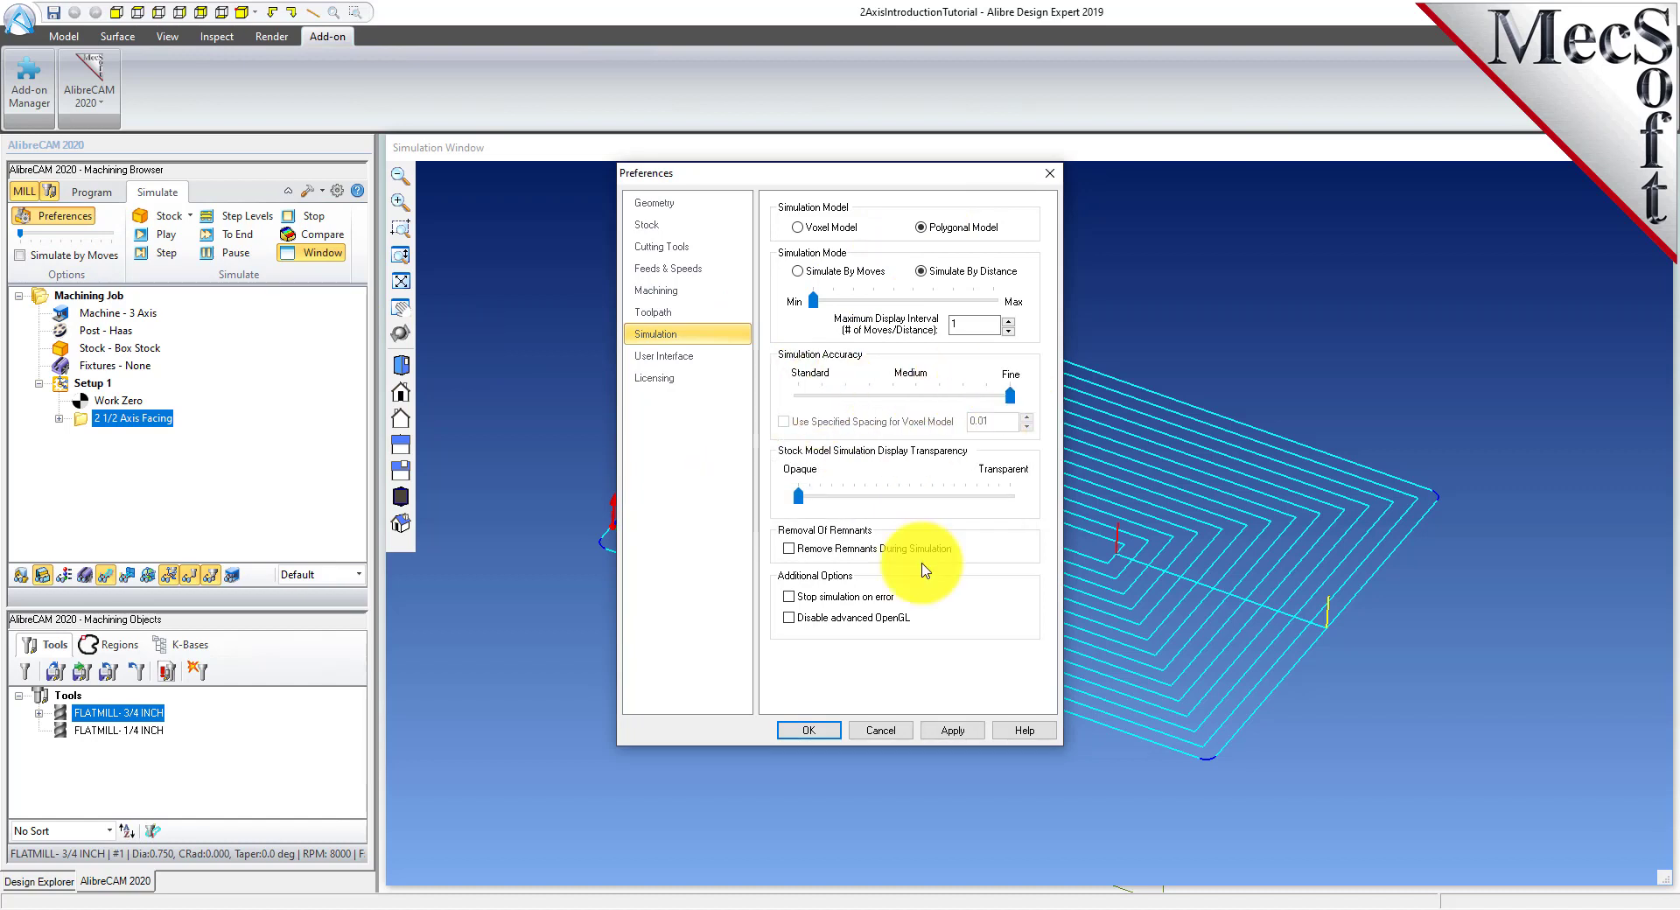
left_click(809, 729)
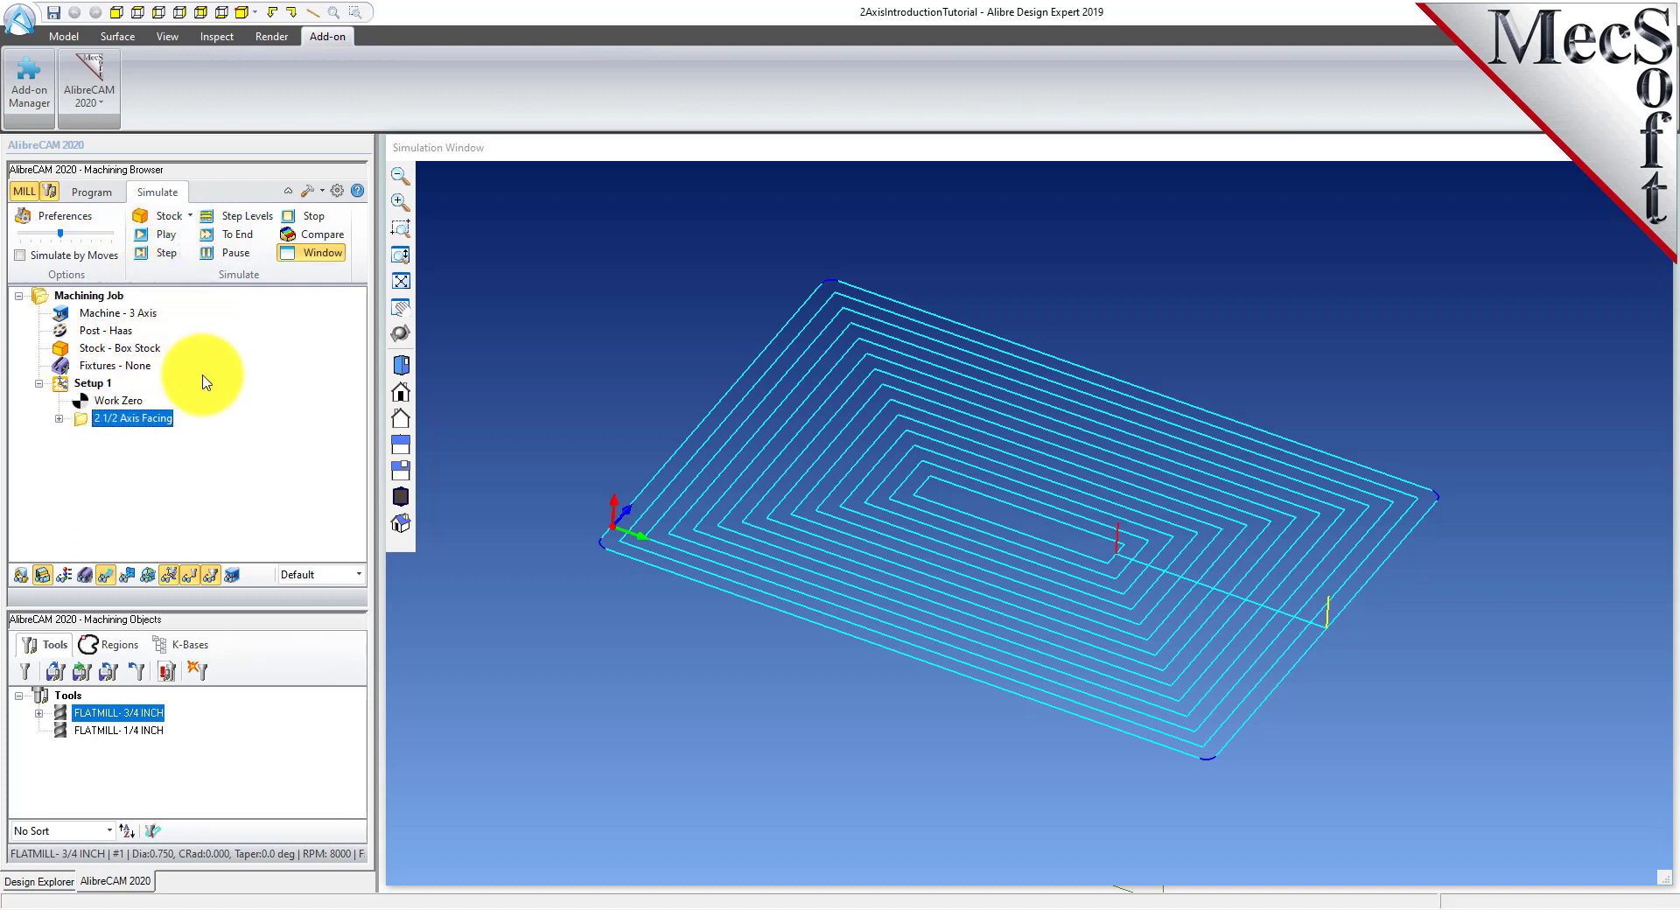
Simulate the 2 1/2 Axis Facing operation through to its end and hide the toolpath on the cut stock.
left_click(169, 242)
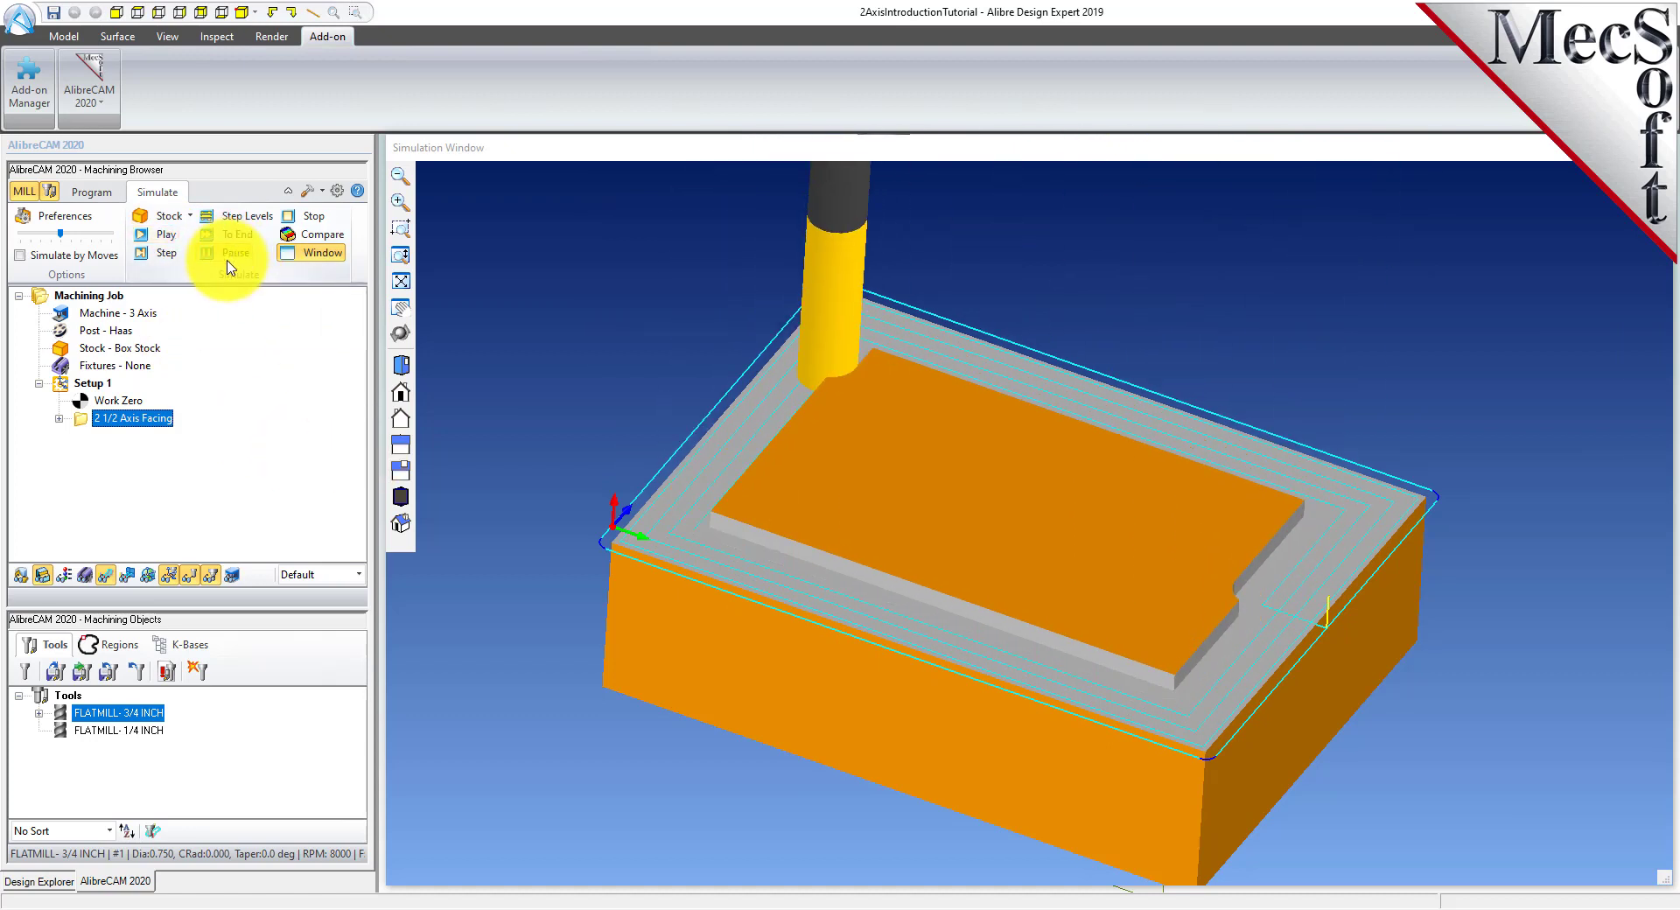
left_click(250, 238)
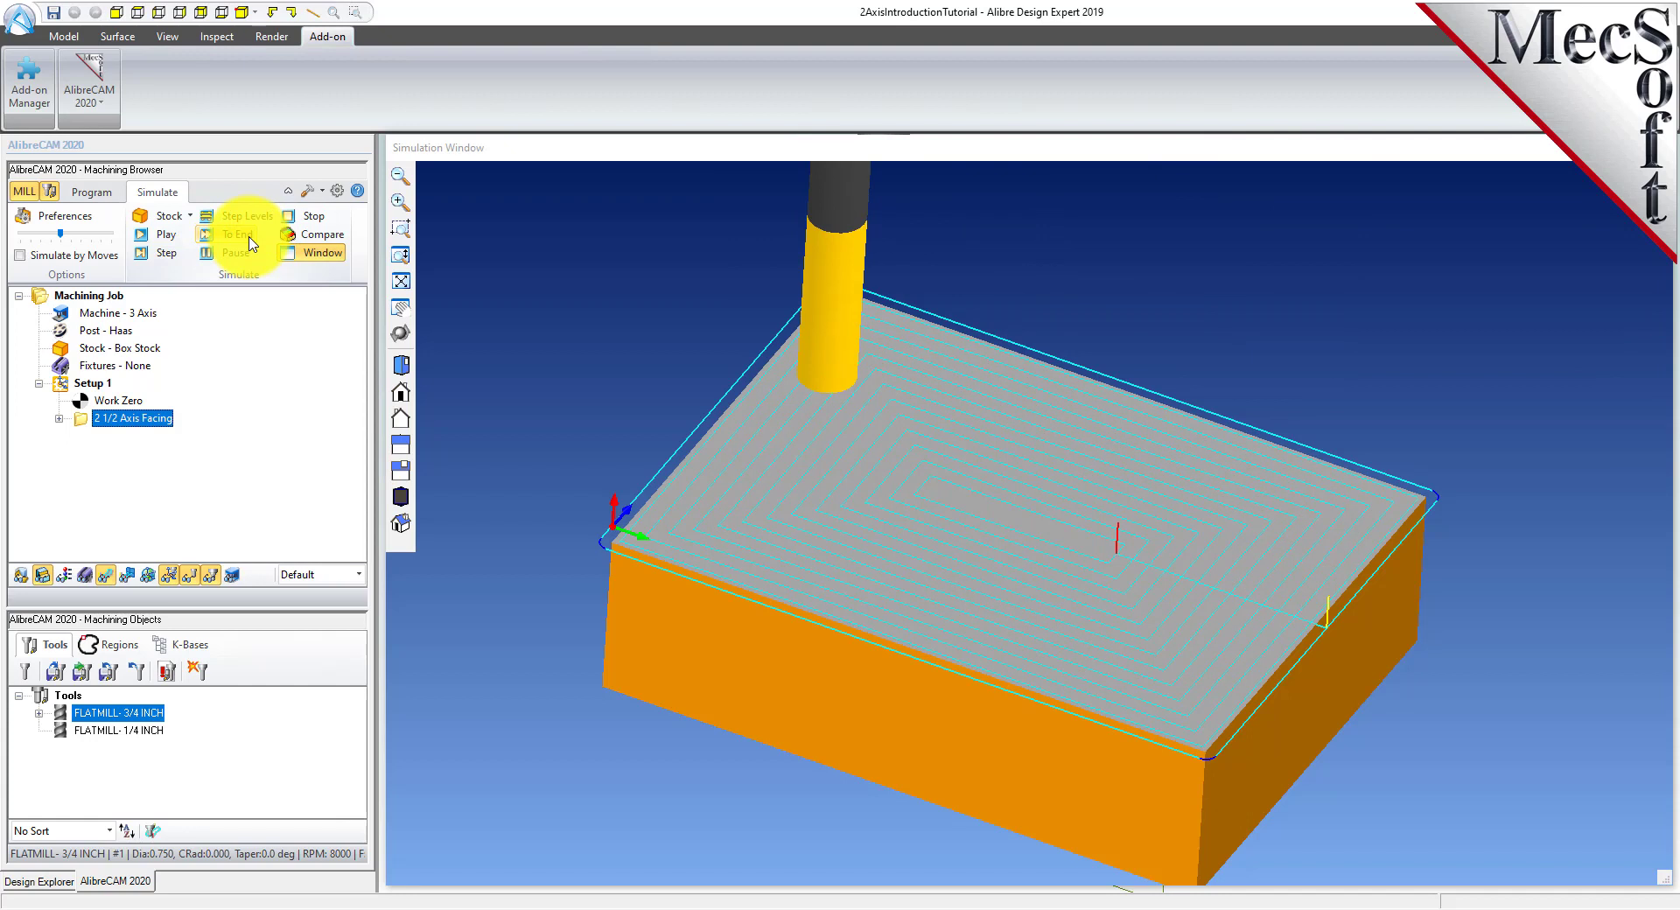
right_click_drag(1024, 720, 1020, 723)
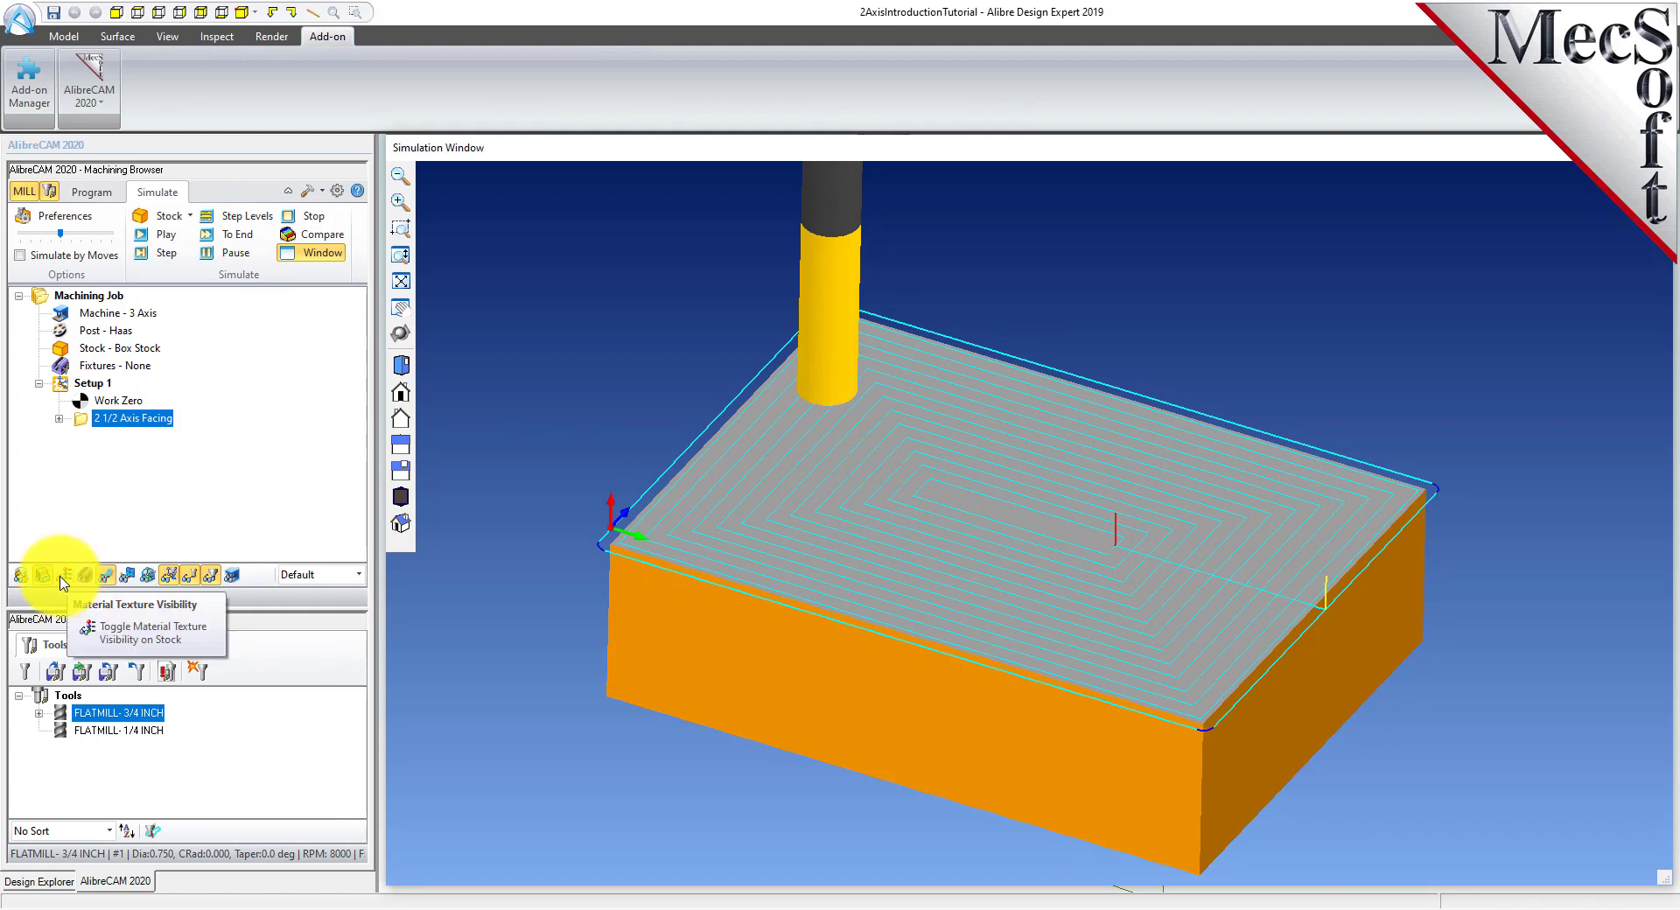
left_click(106, 574)
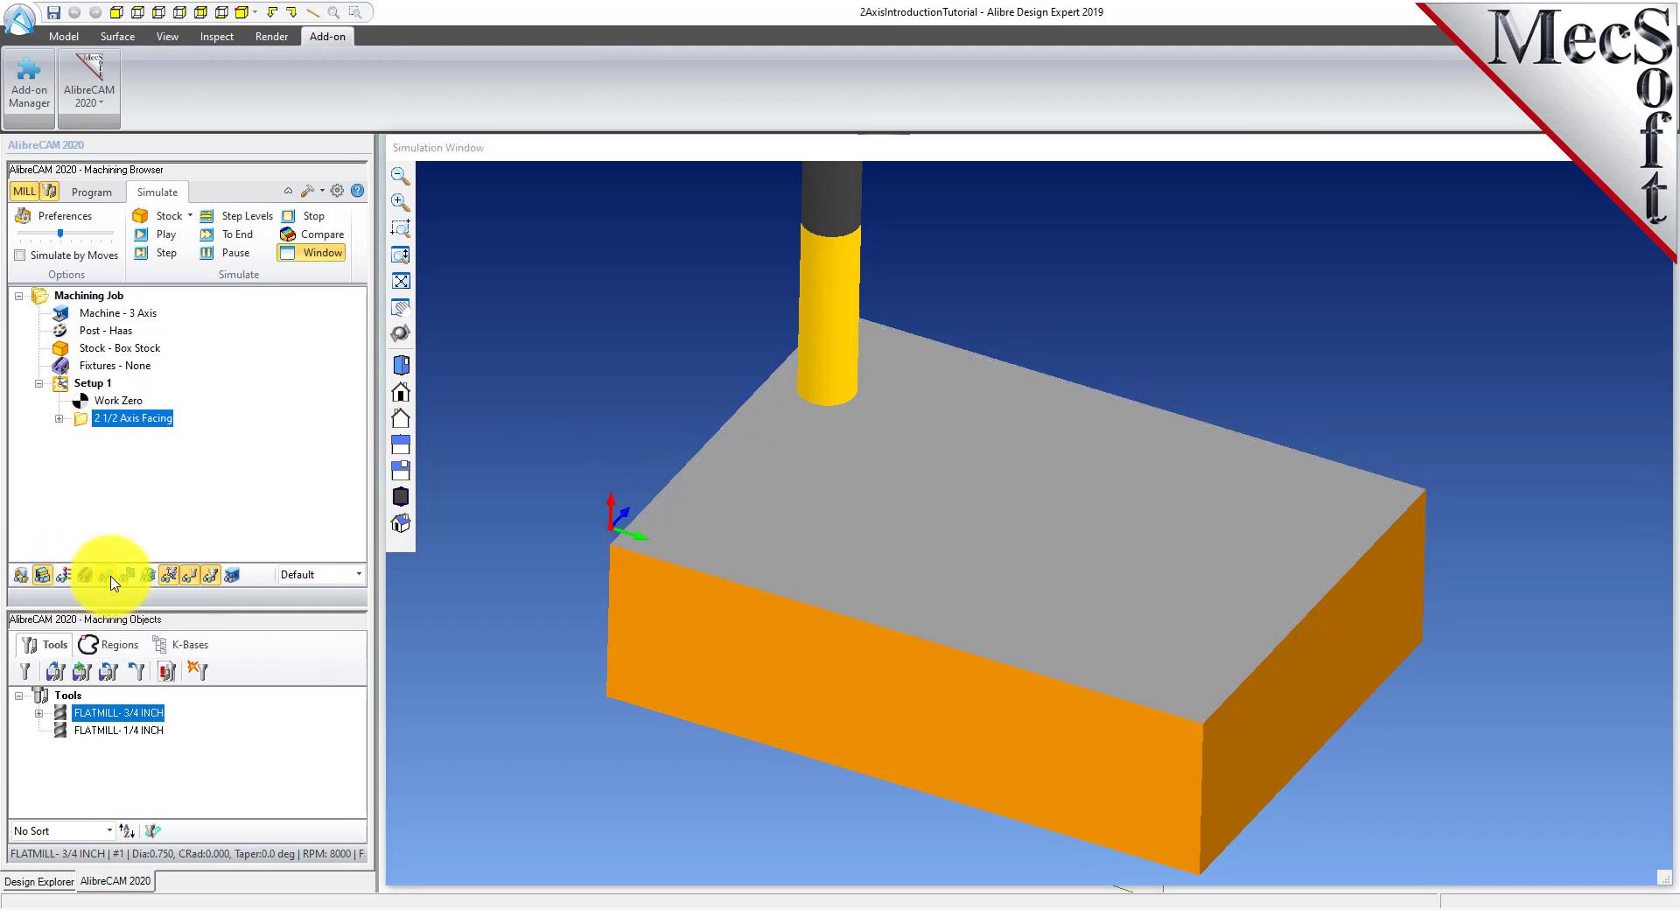
Hide the separate Simulation Window and switch from simulating back to programming the machining job.
mouse_move(1062, 528)
left_mouse_down()
mouse_move(1054, 598)
mouse_move(1065, 525)
left_mouse_up()
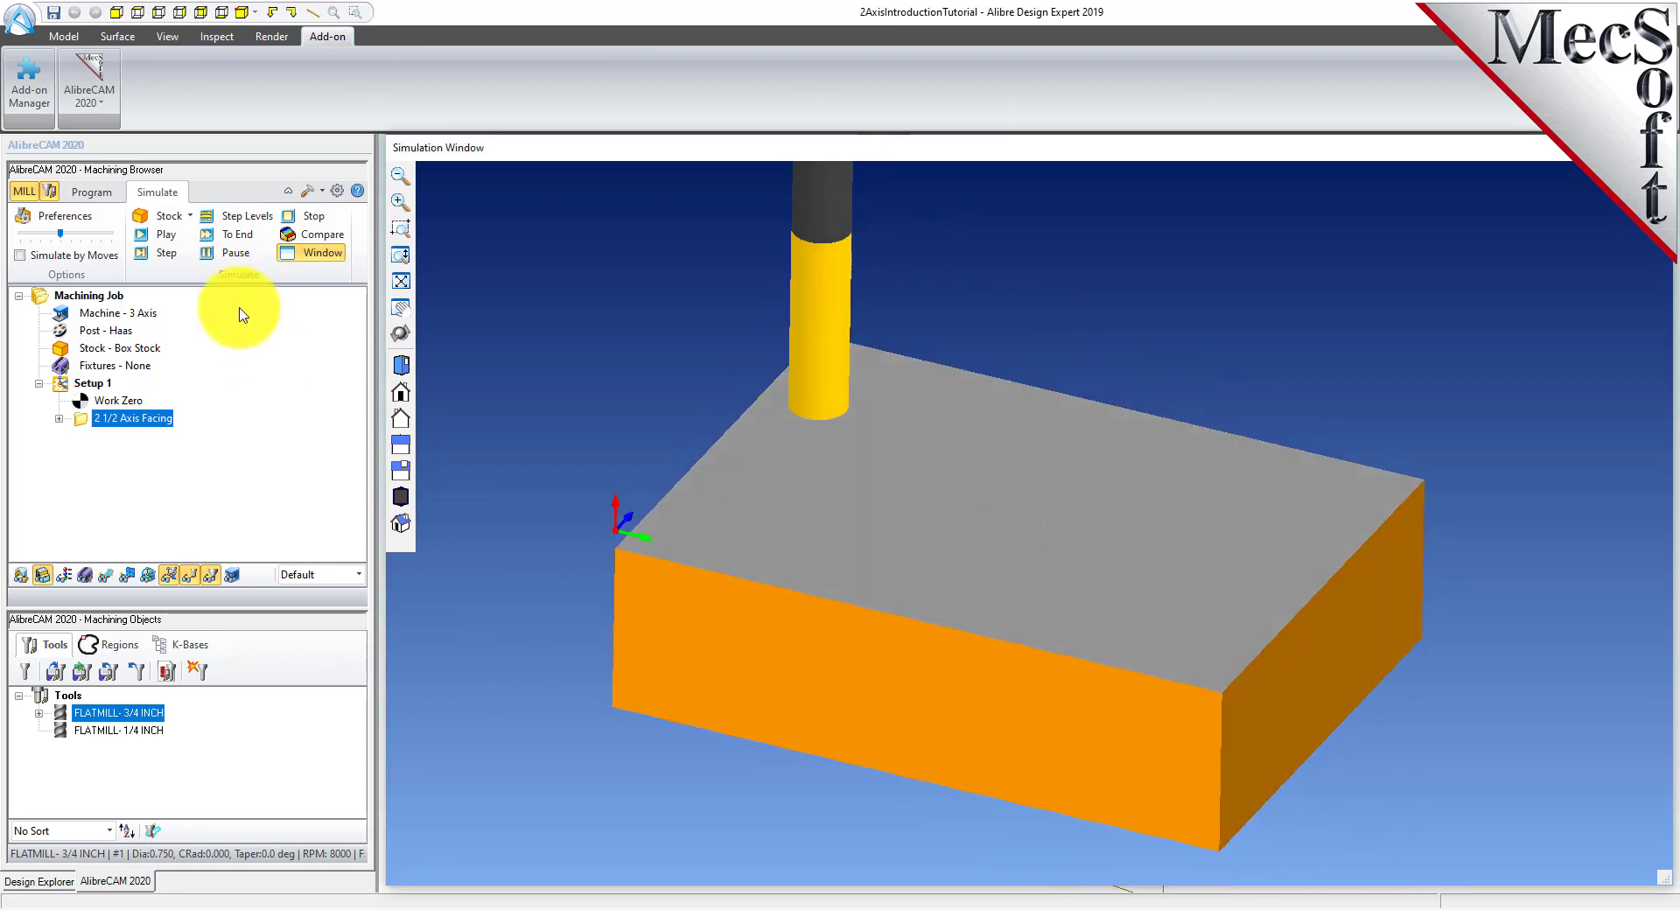
left_click(337, 254)
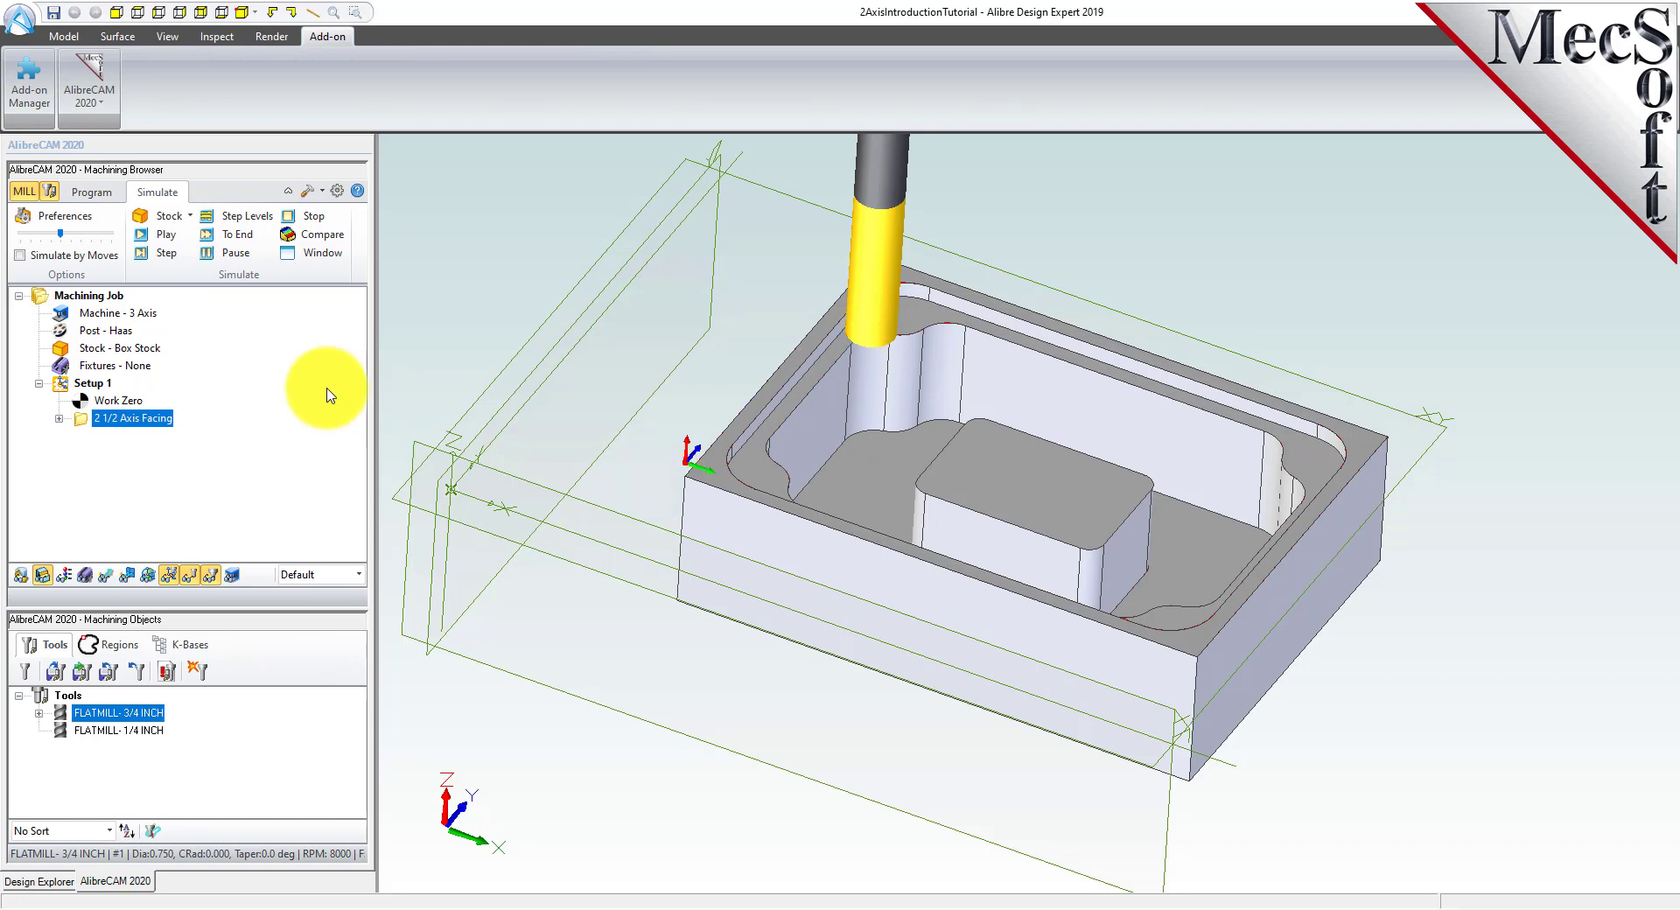
left_click(164, 230)
left_click(96, 193)
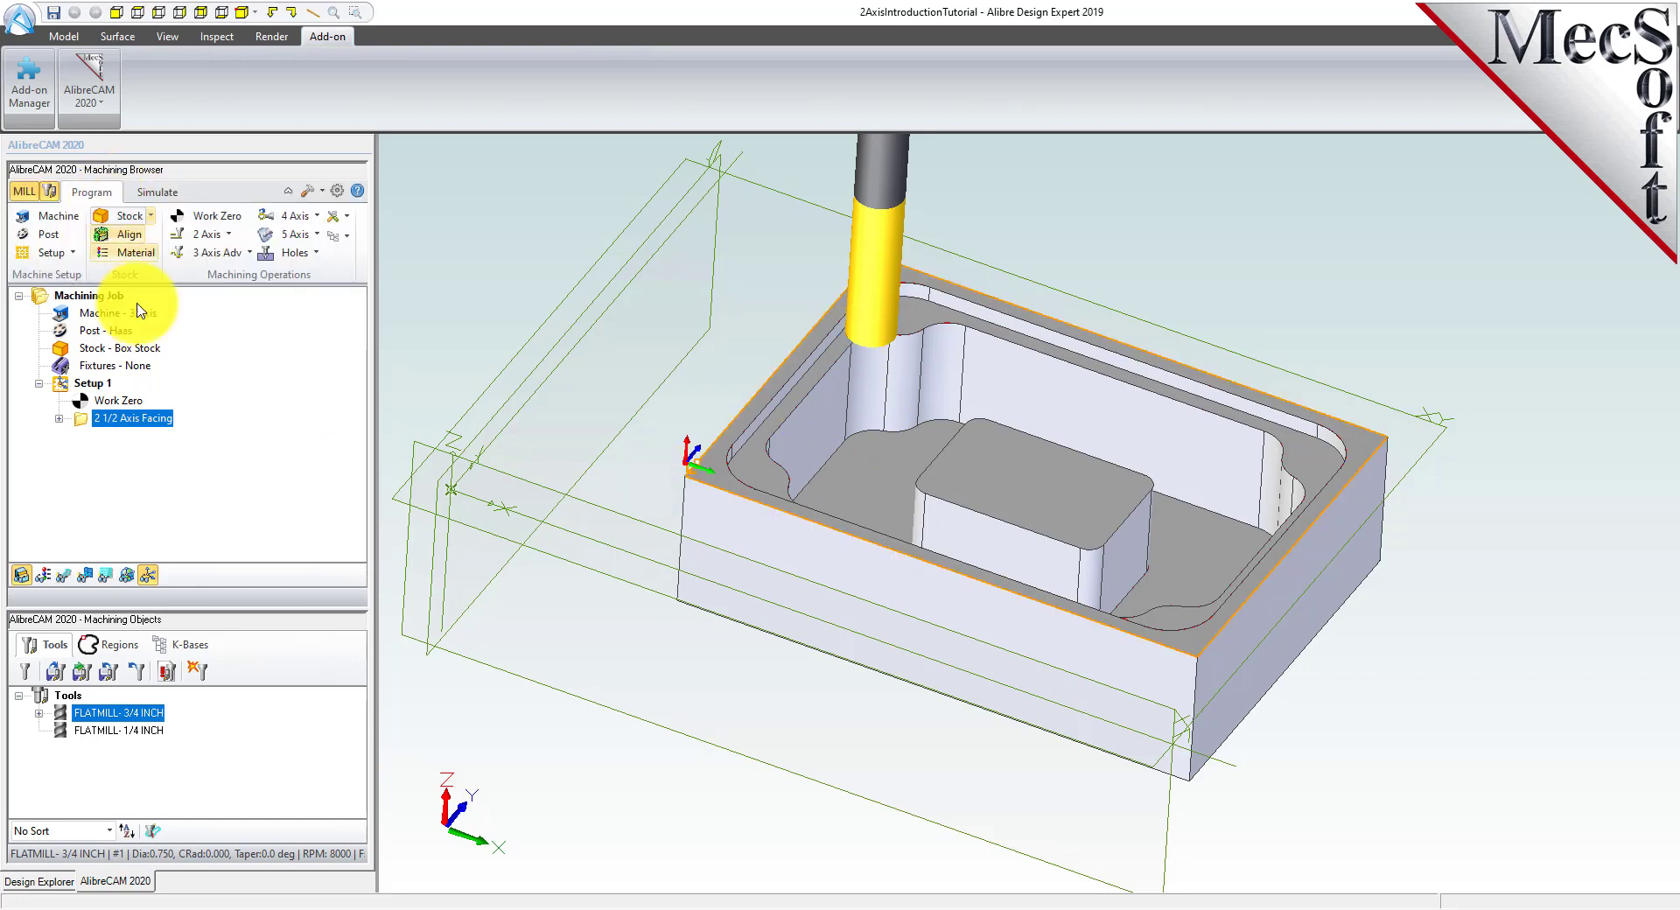
Start a 2 1/2 Axis Pocketing operation and choose the predefined Flat Area Region 2 as its part region.
left_click(206, 234)
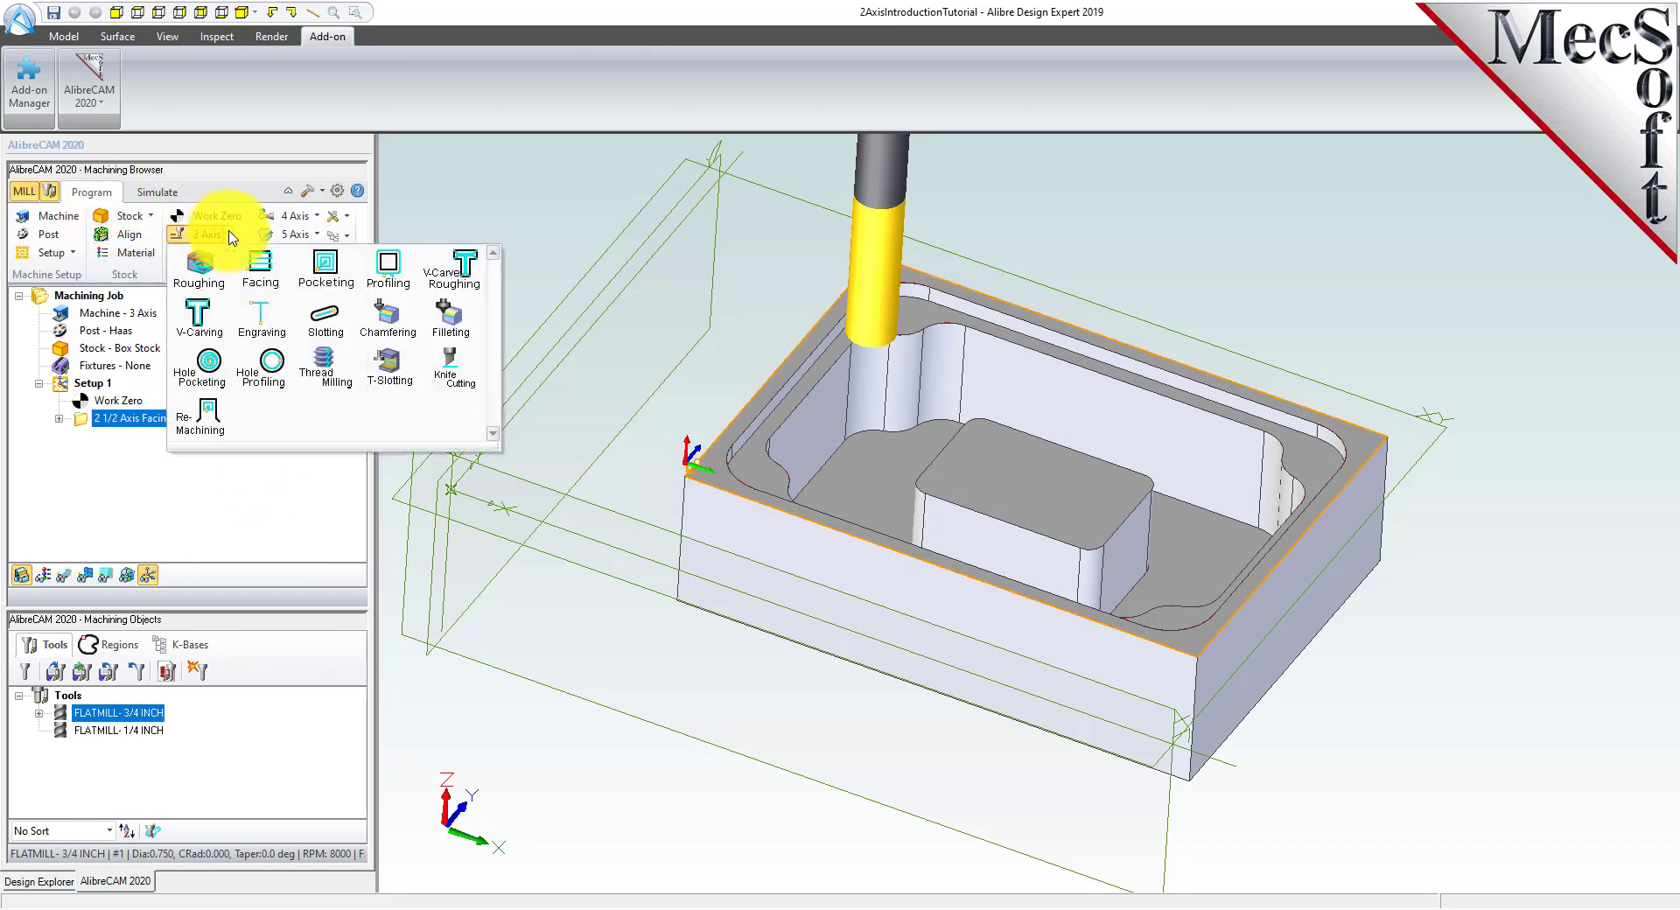
left_click(356, 287)
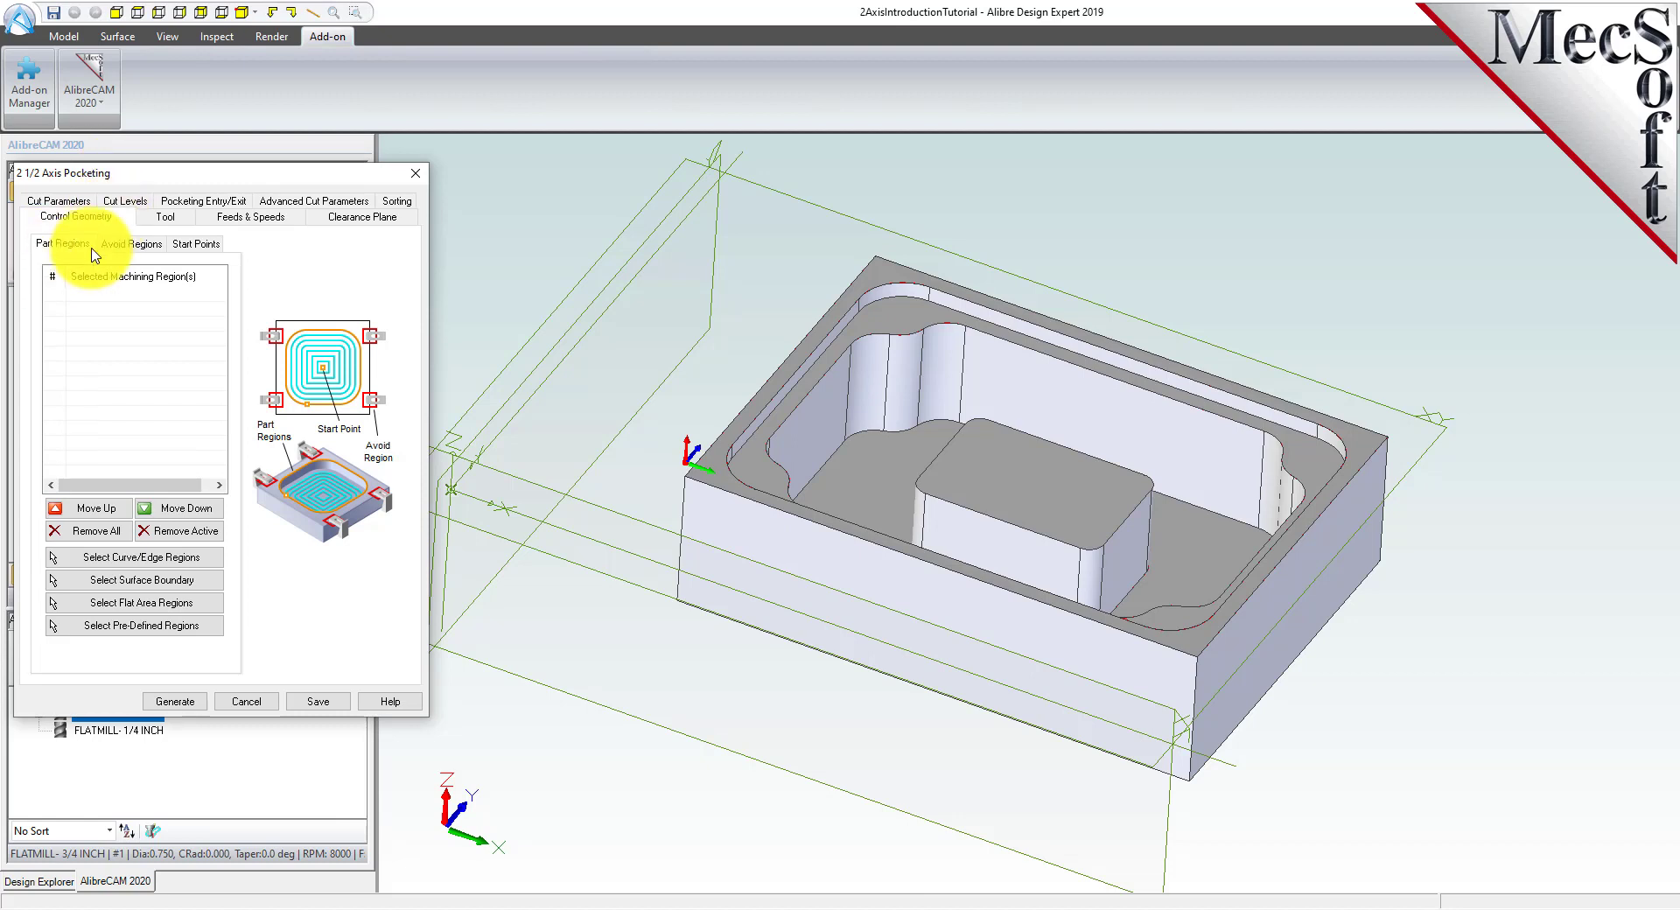
left_click(216, 628)
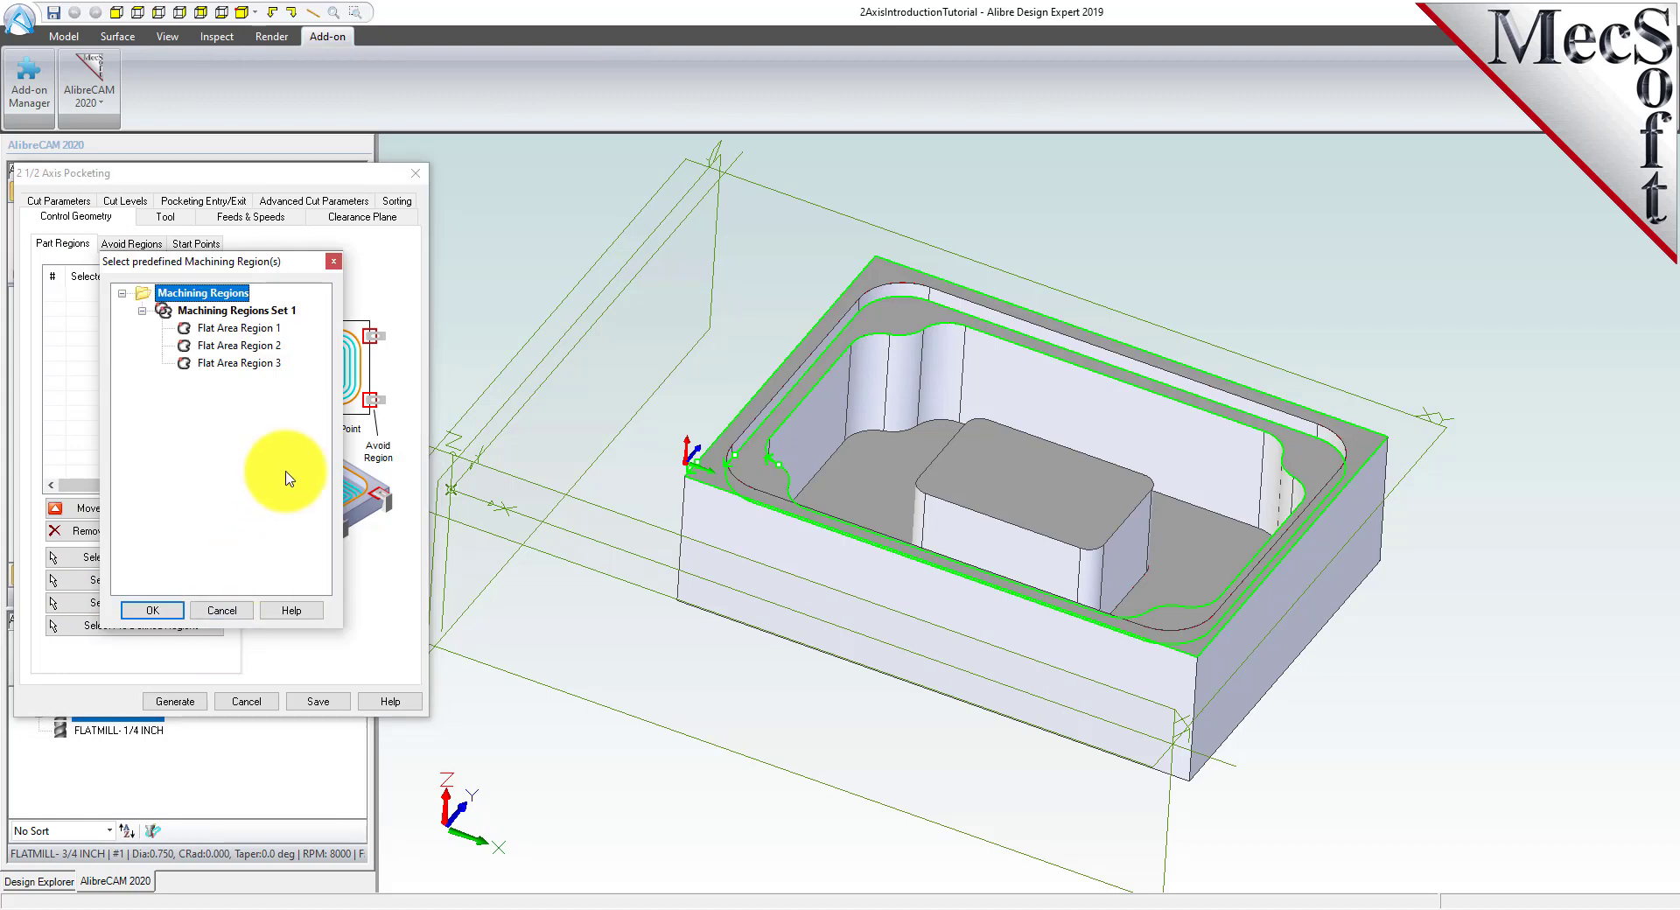
left_click(267, 346)
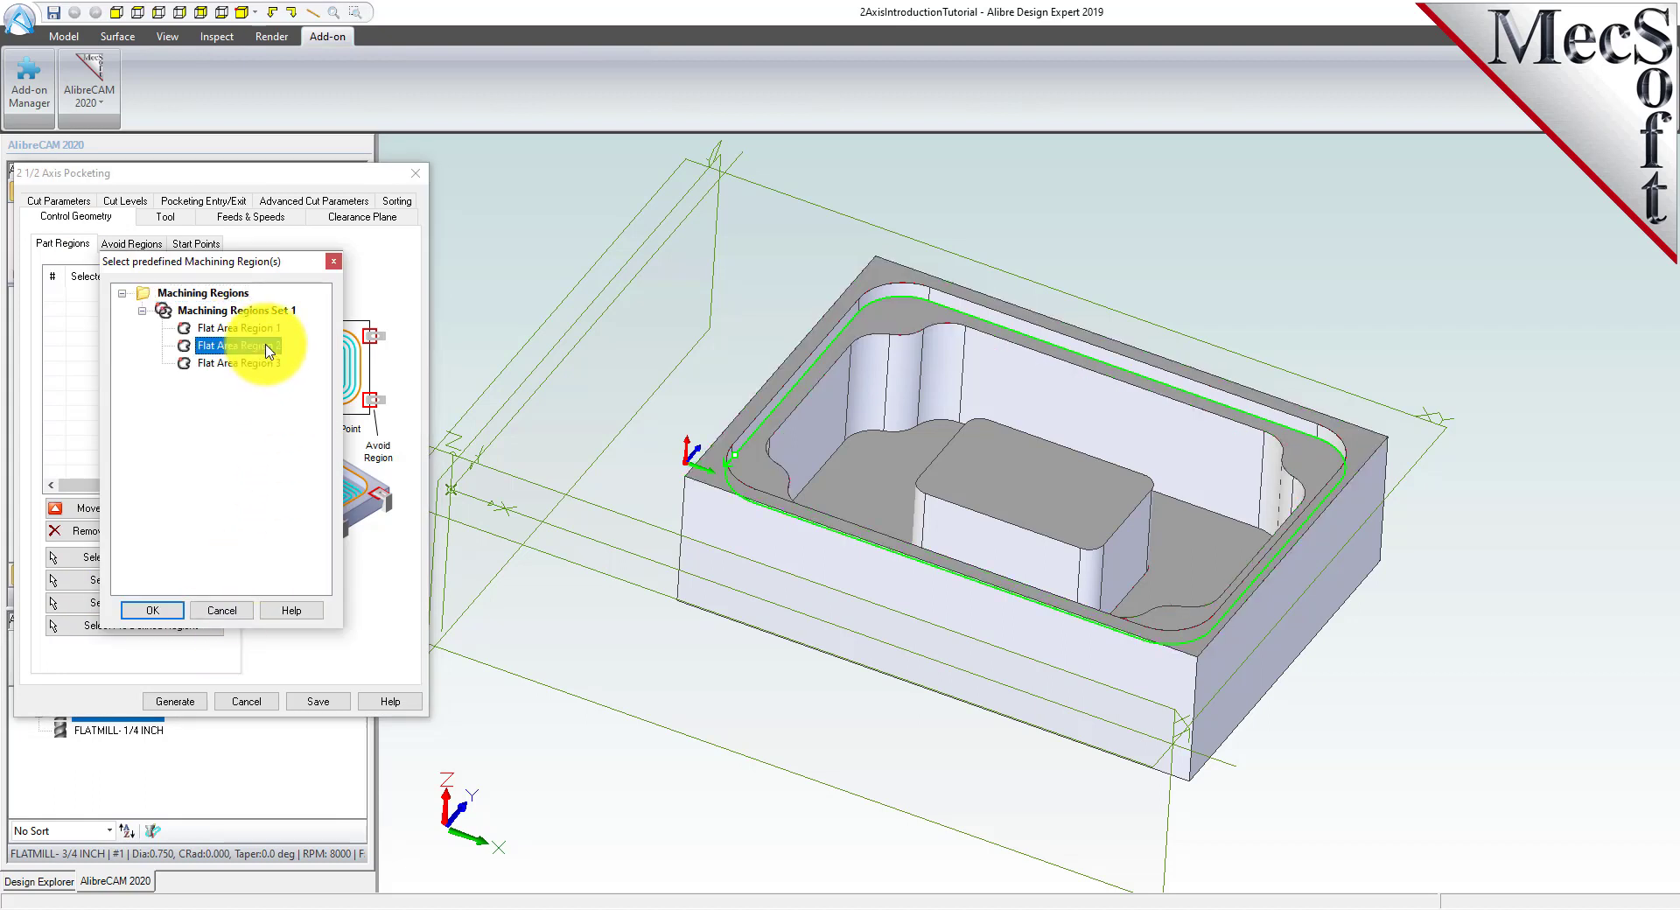
left_click(153, 611)
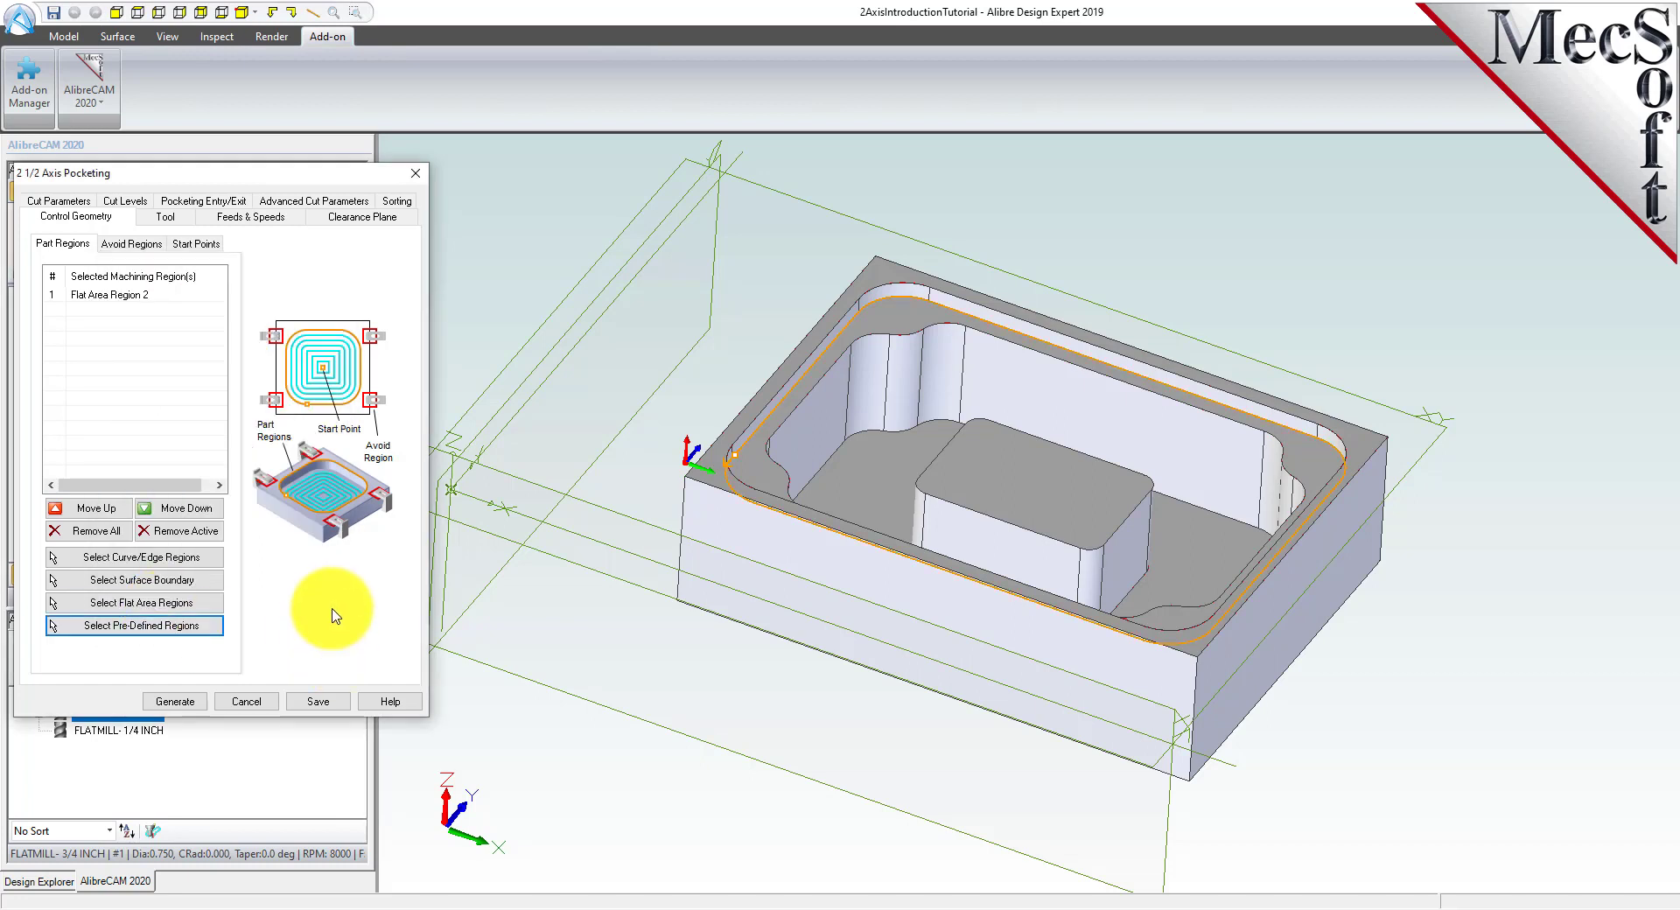
left_click(112, 298)
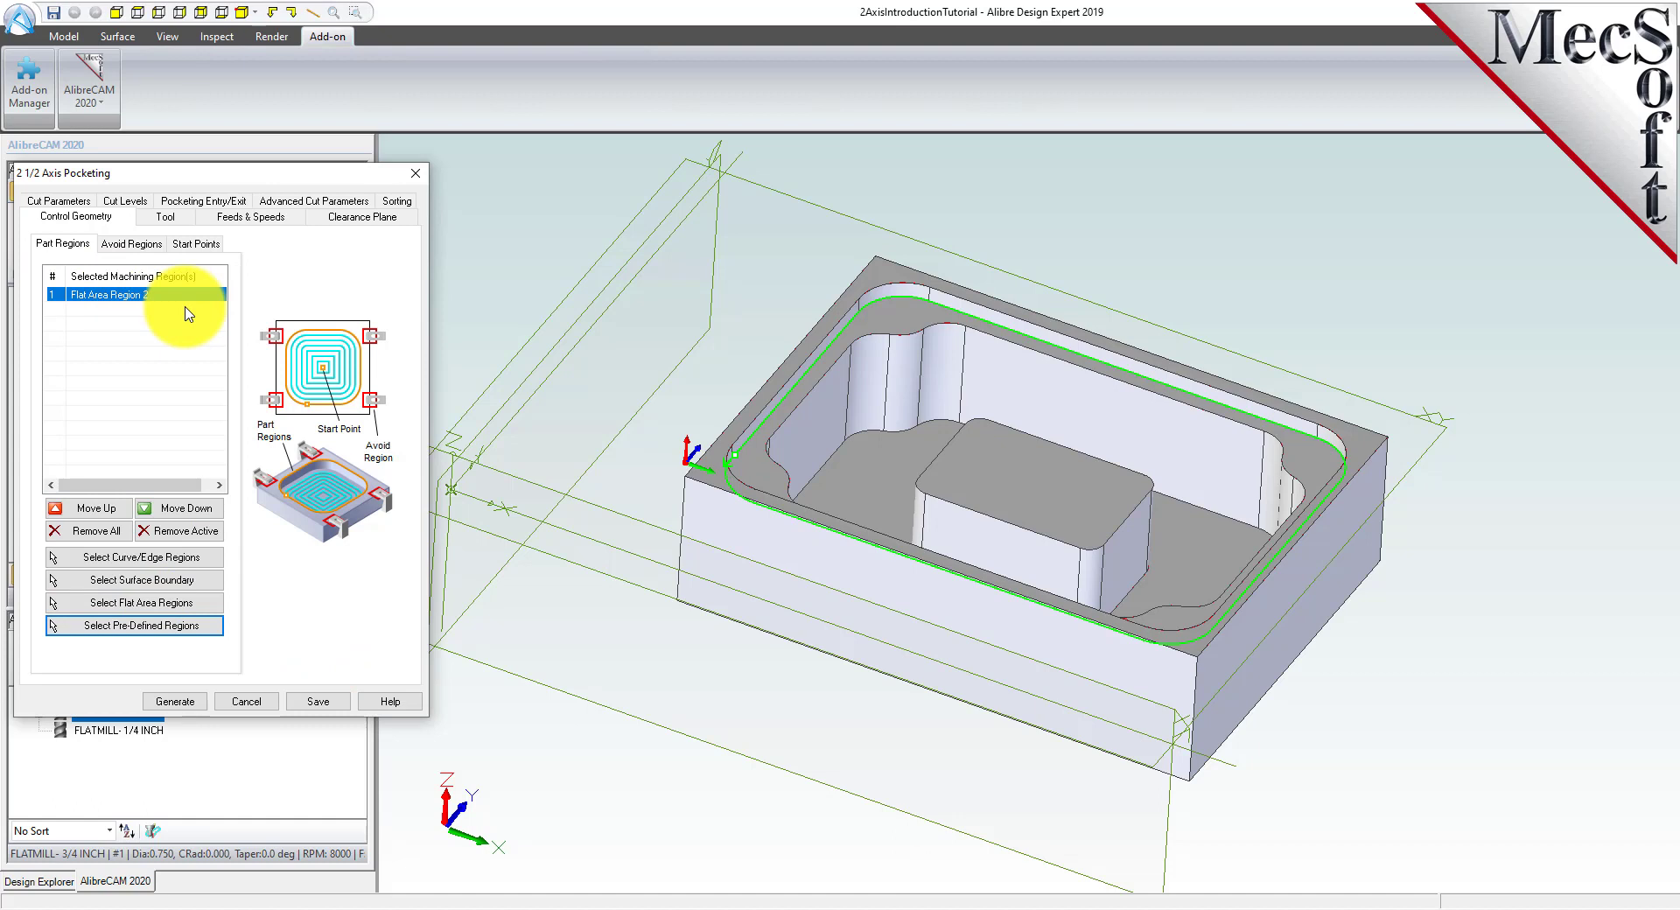
Check the pocketing tool selection, and set the cut parameters to a tolerance of 0.001 and a stock of 0.
left_click(165, 216)
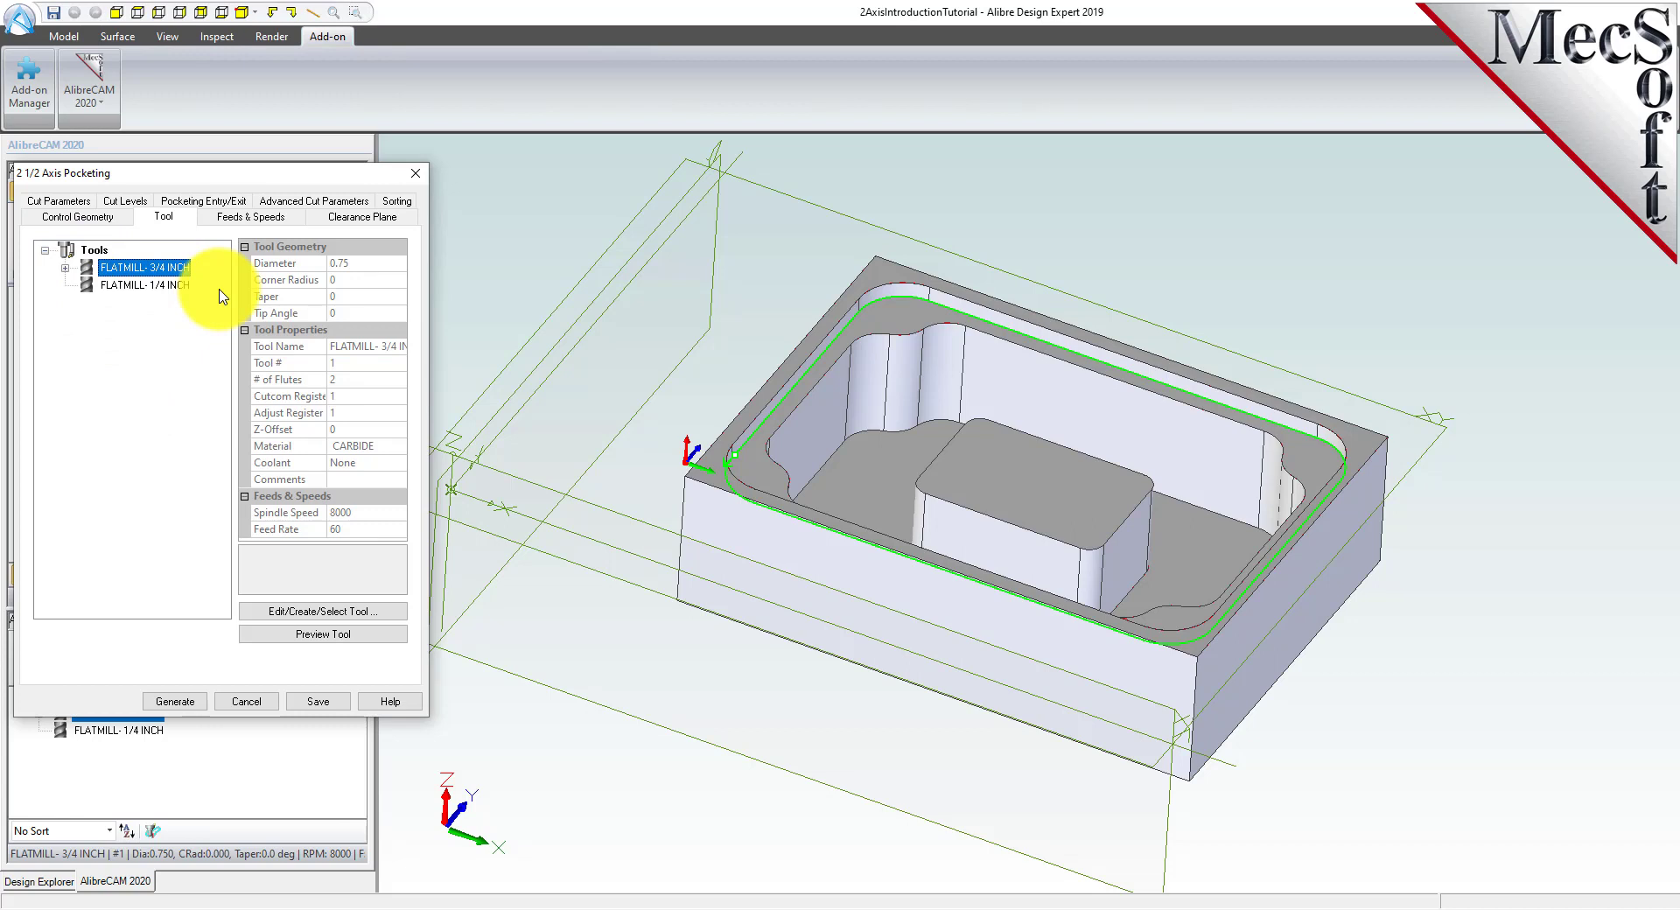
left_click(68, 202)
left_click_drag(147, 269, 78, 276)
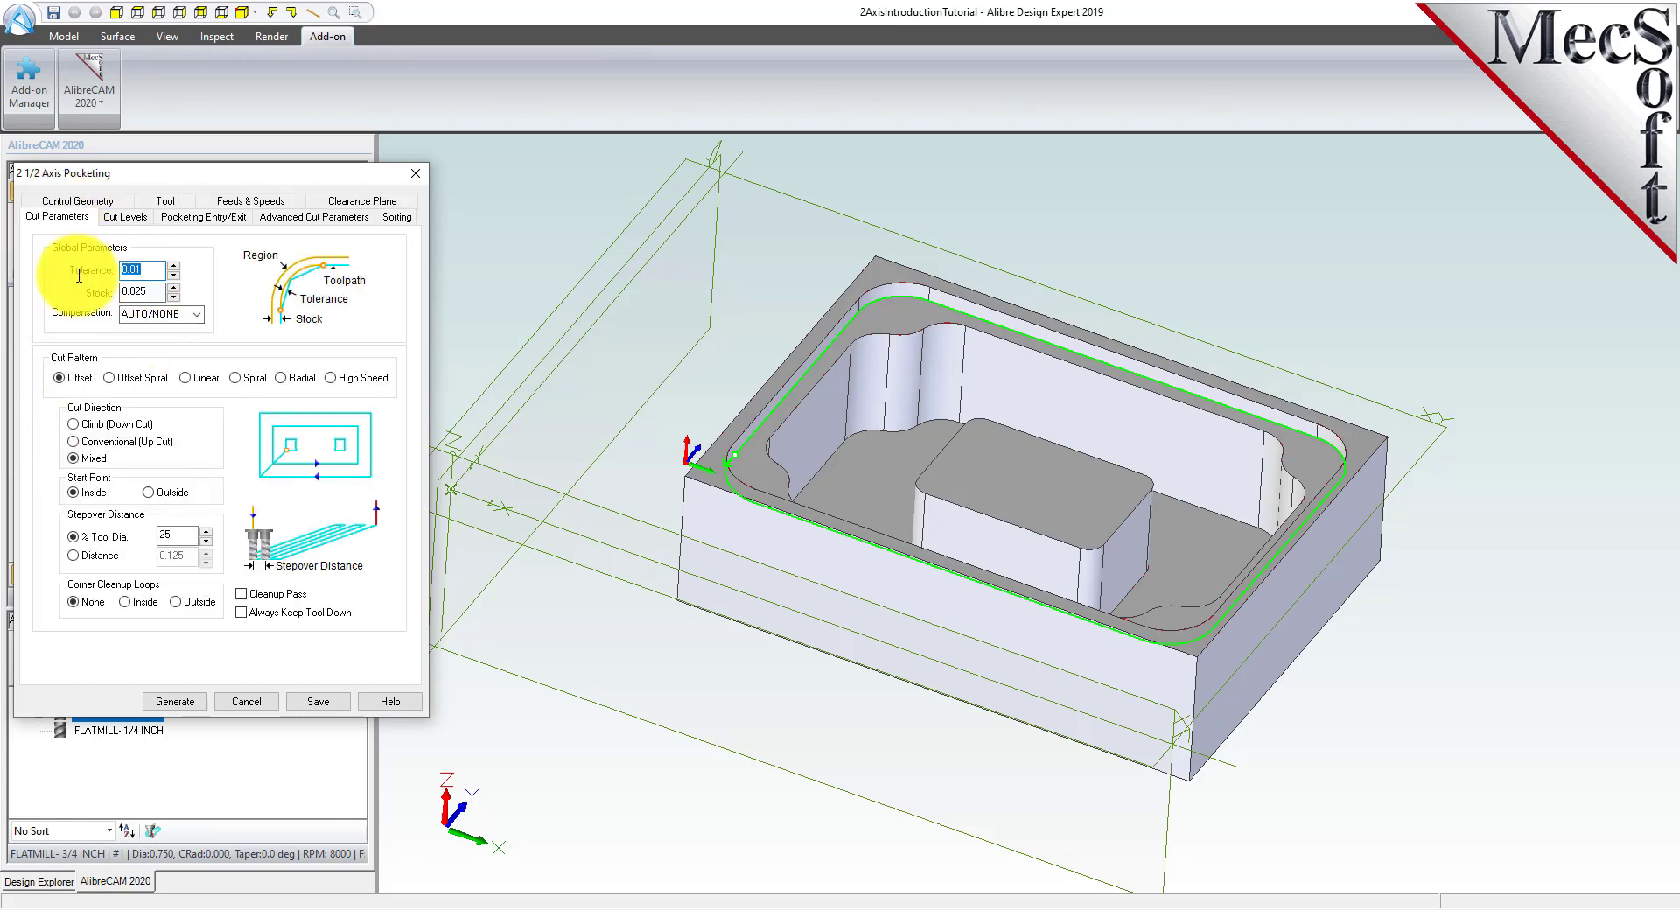
type("0.001")
left_click_drag(147, 293, 97, 308)
type("0")
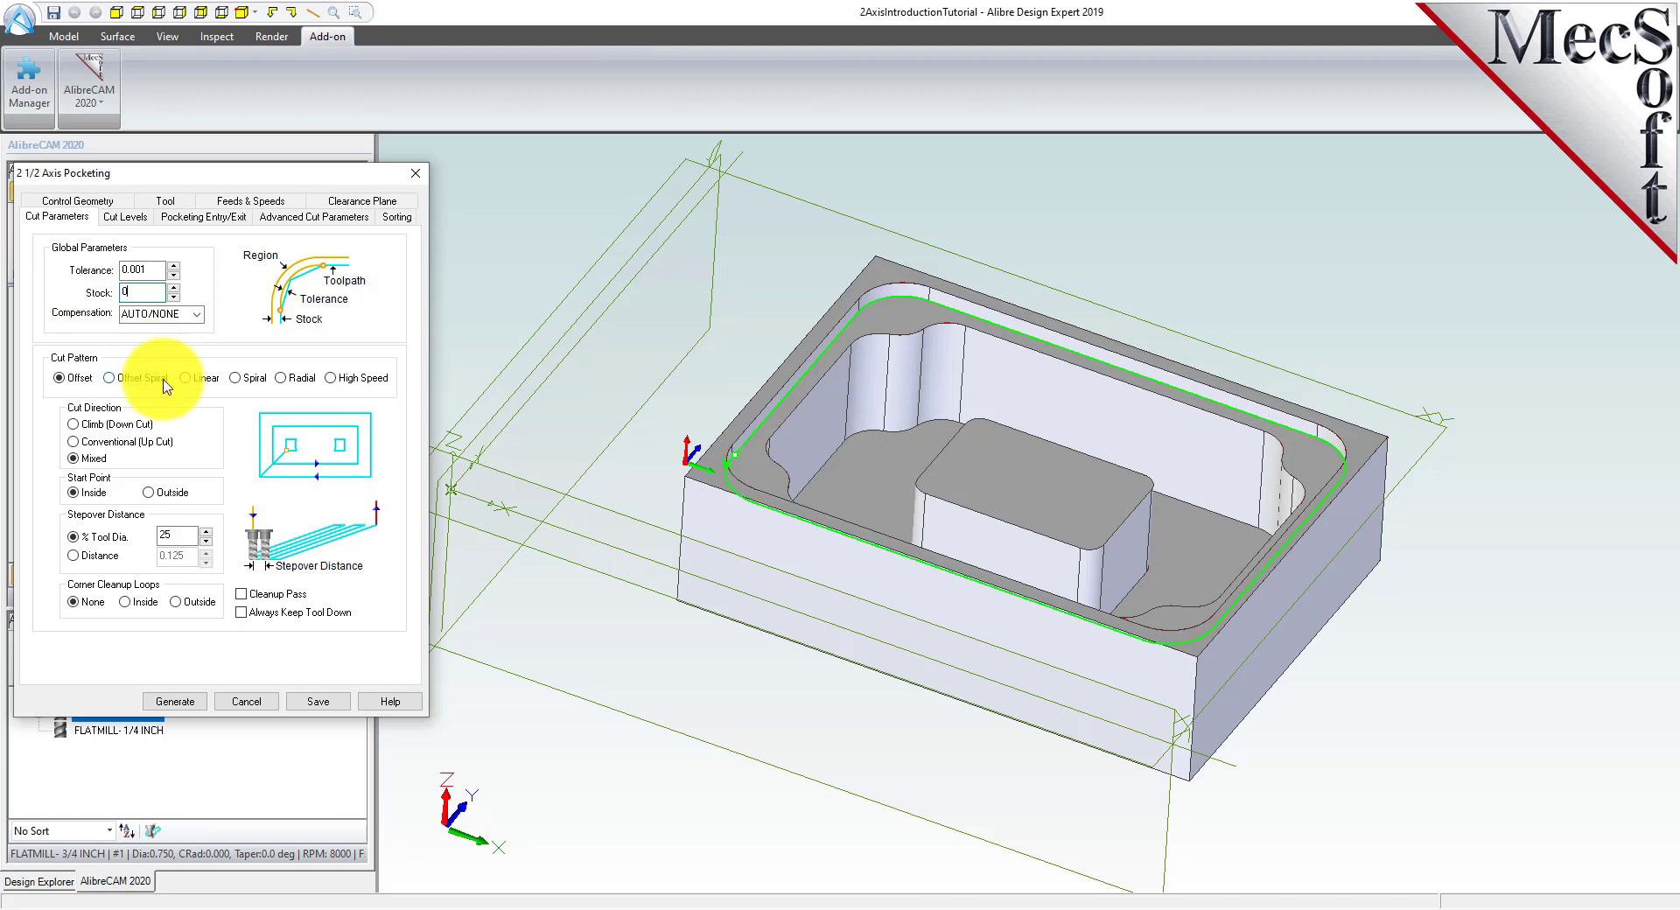
Use the Offset cut pattern with a stepover of 50% of the tool diameter and enable the Cleanup Pass.
left_click(61, 379)
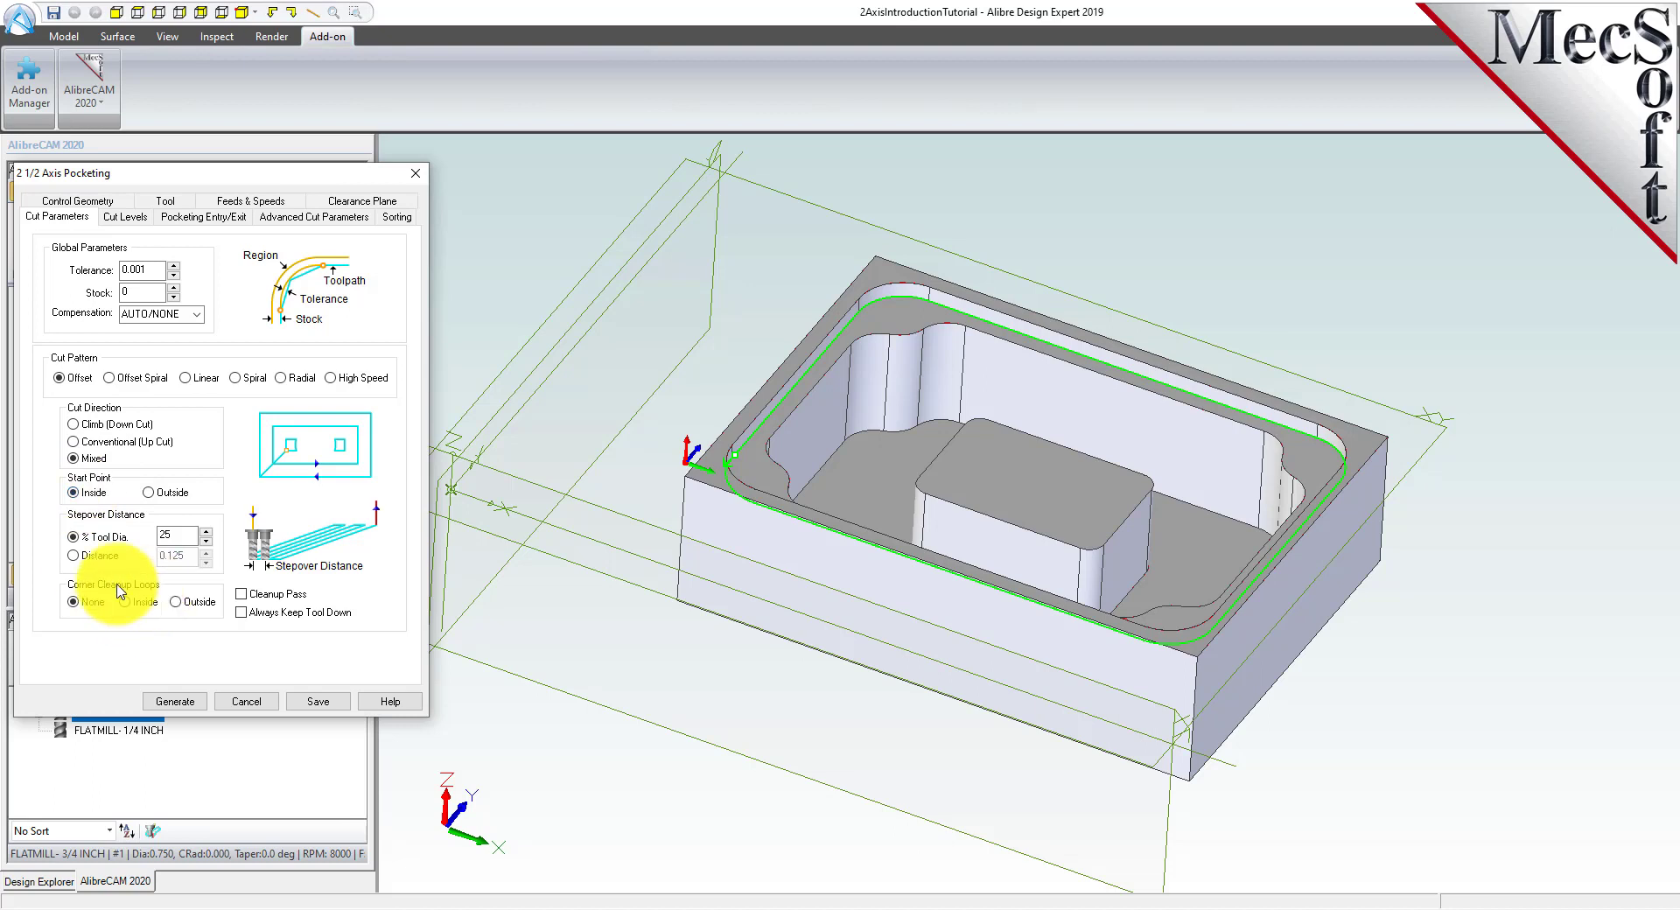
double_click(175, 534)
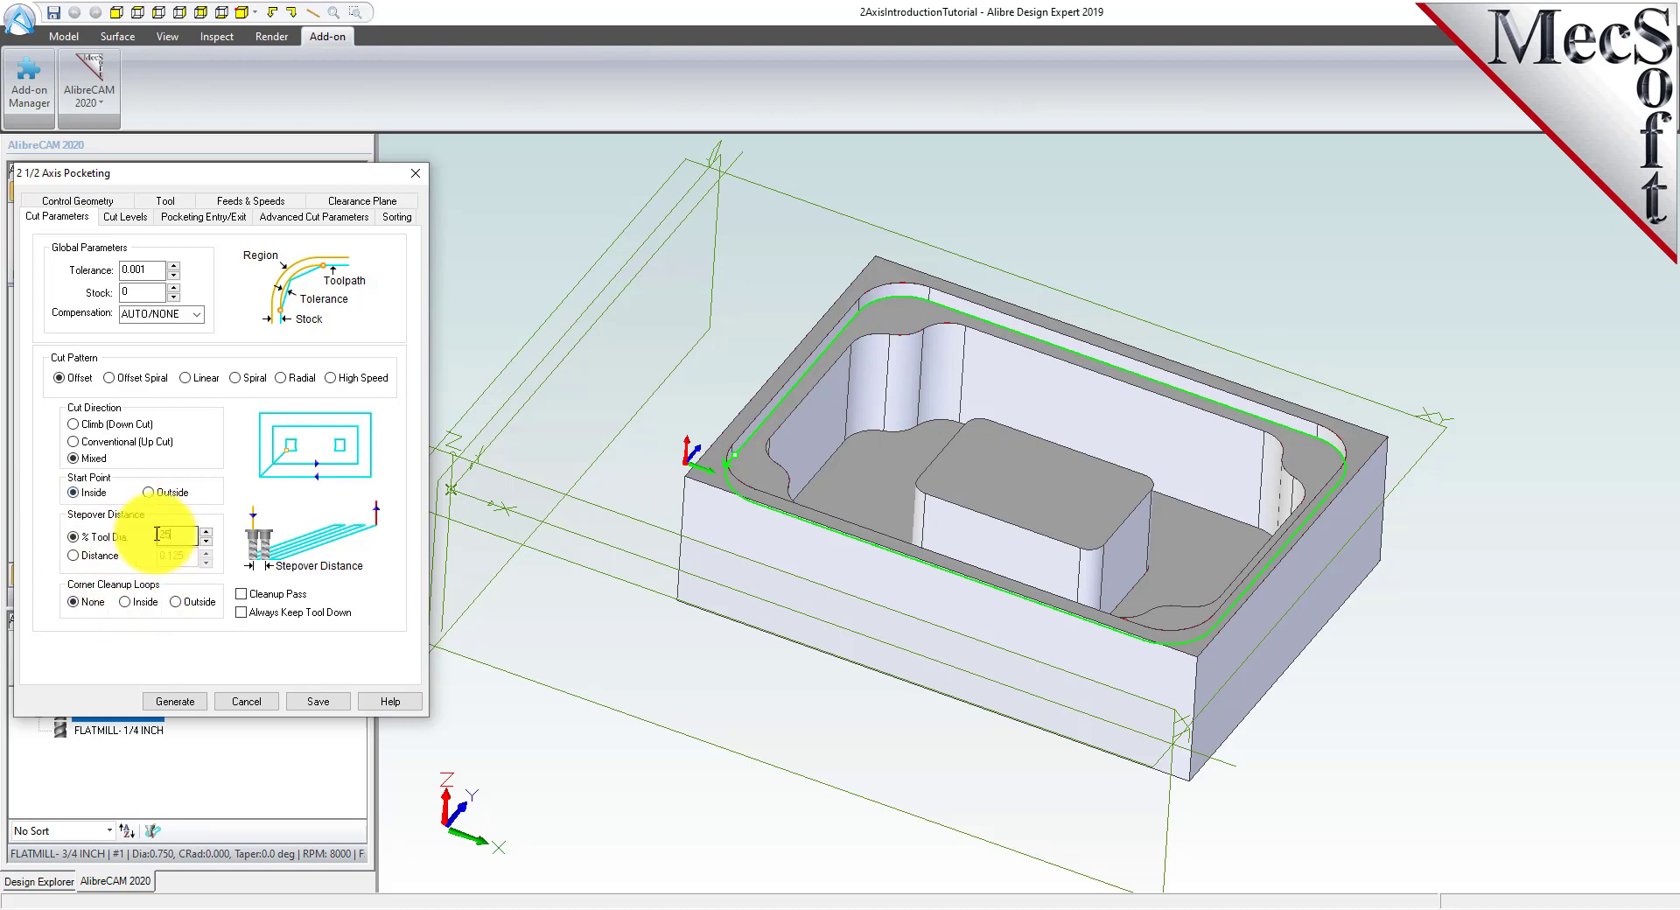
type("50")
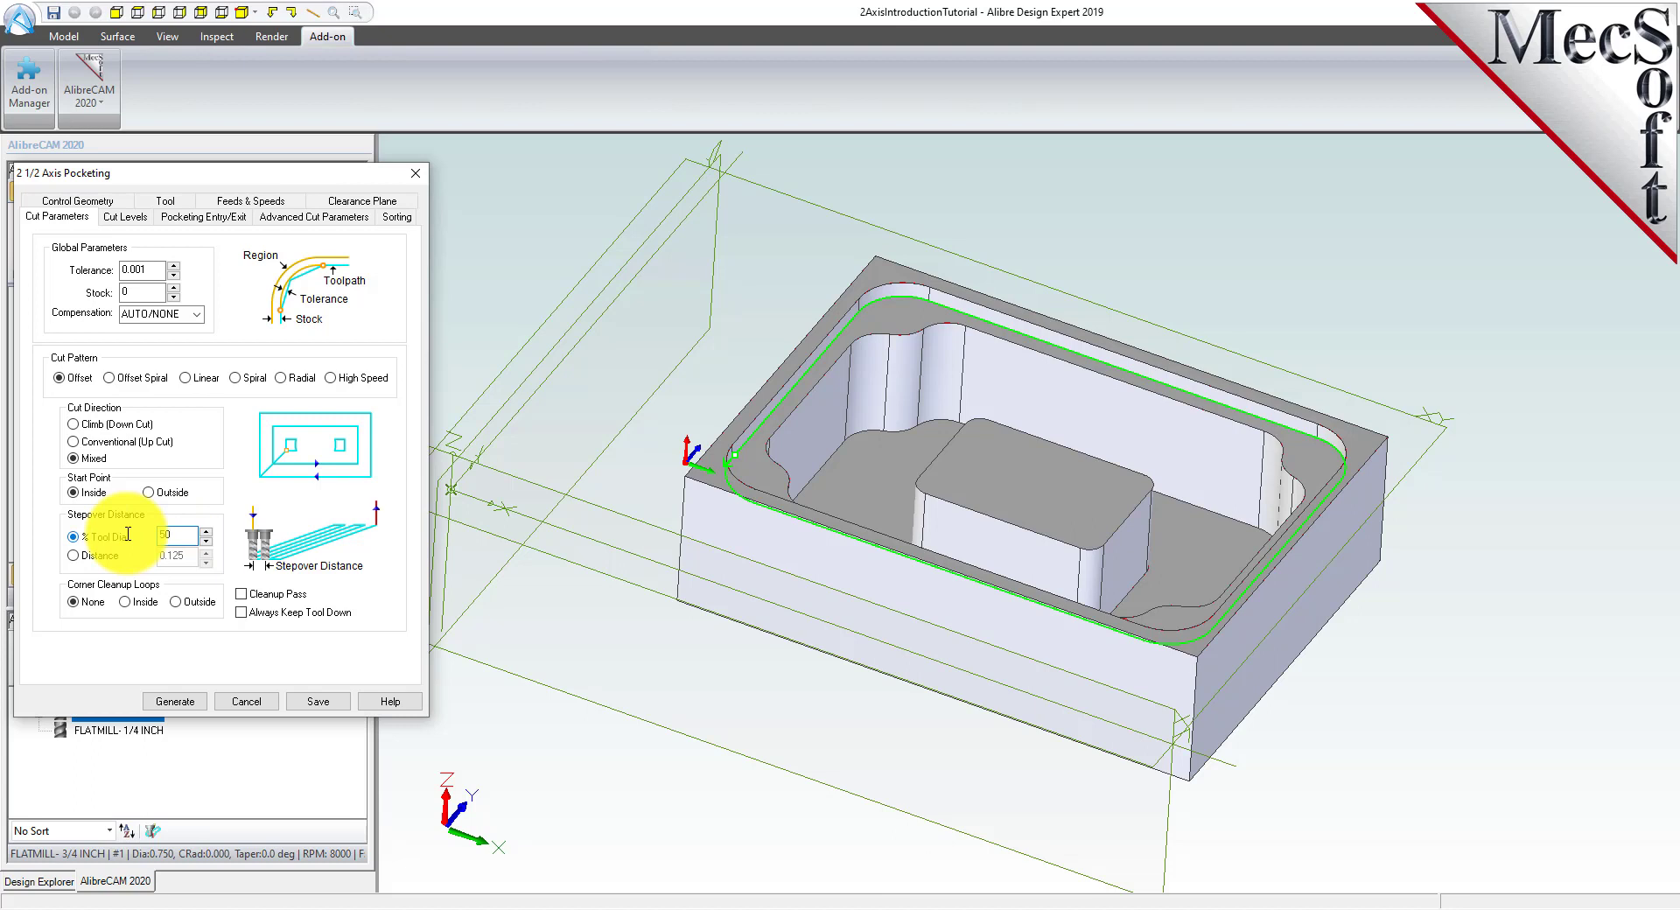
left_click(242, 593)
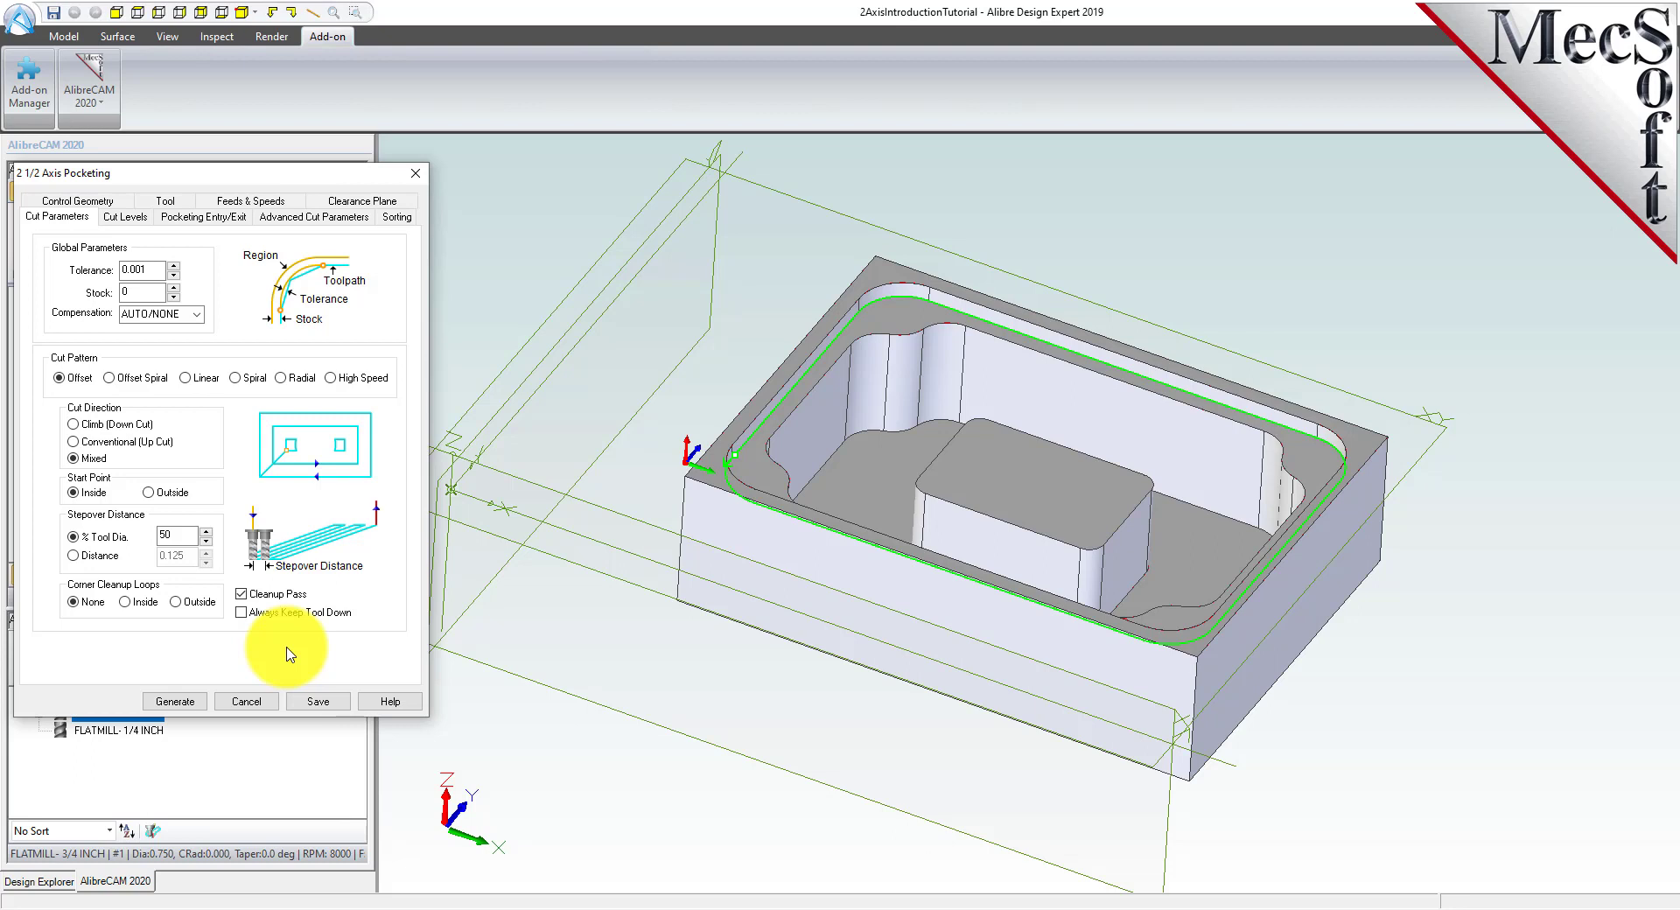
Locate the cut geometry at the bottom, set the total cut depth to 0.25 and generate the pocketing operation.
left_click(124, 216)
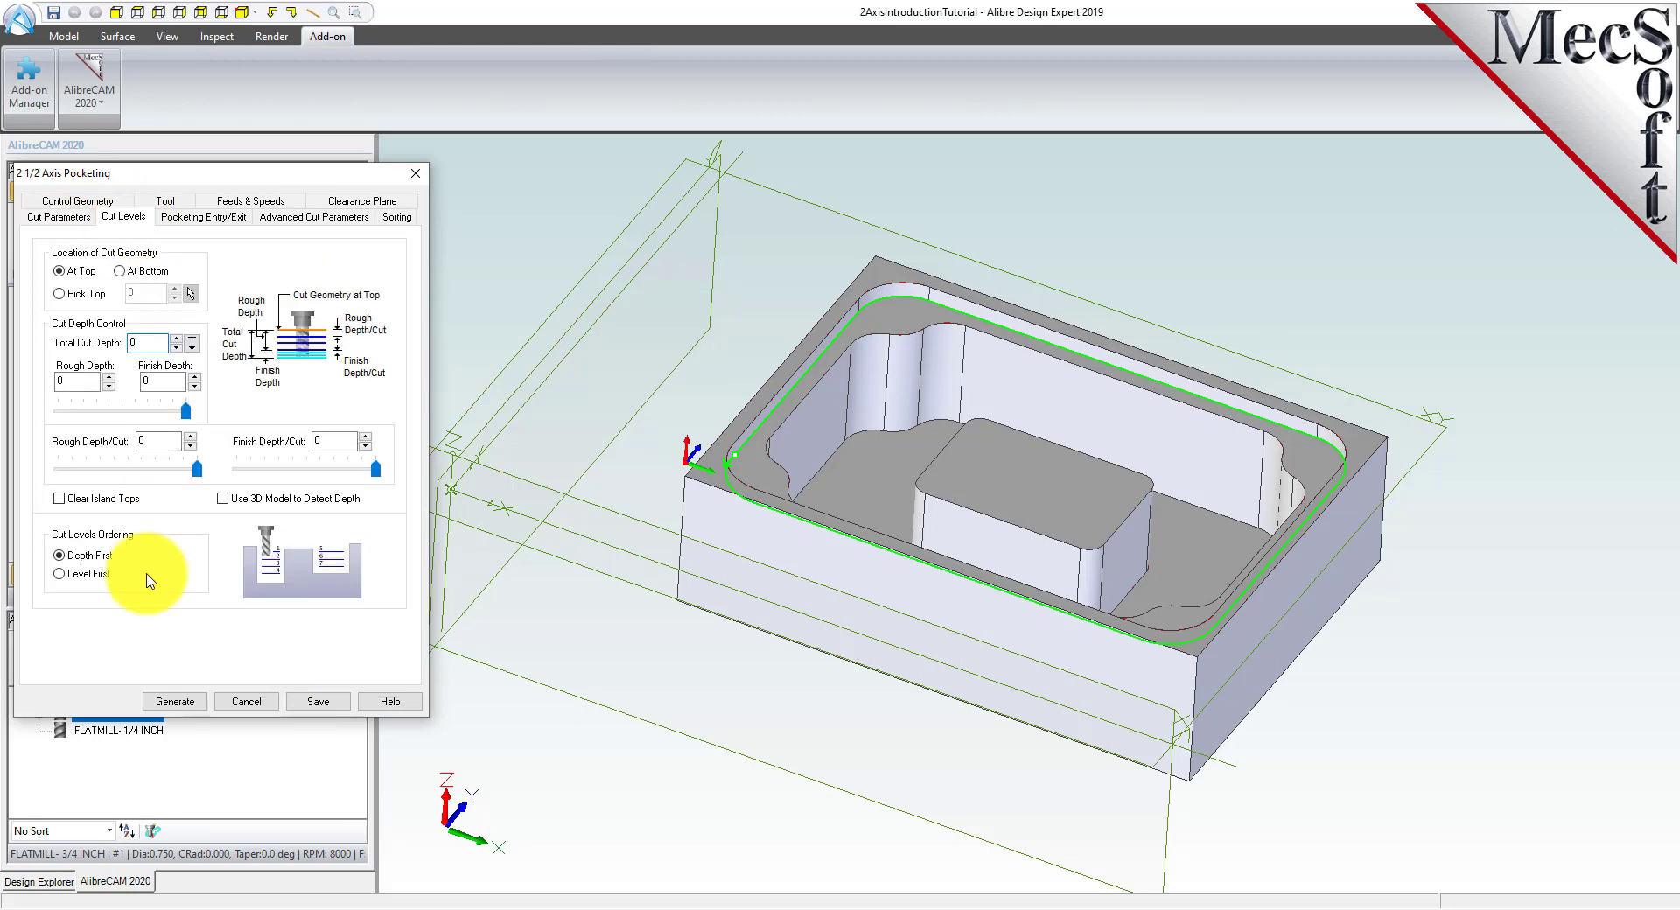
left_click(121, 272)
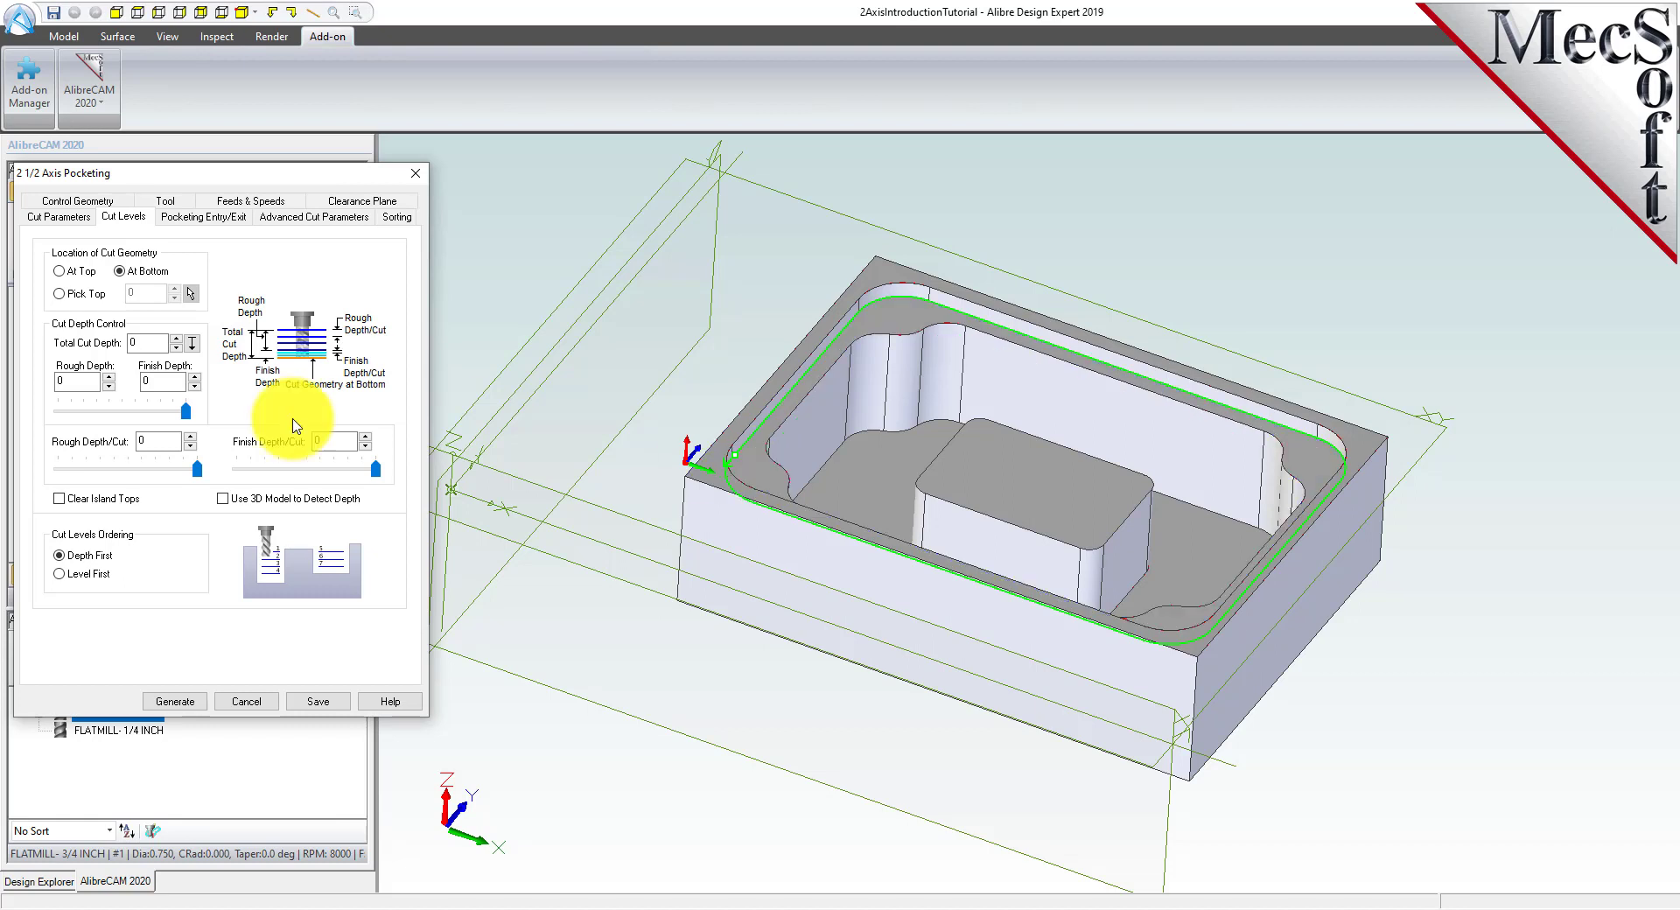
left_click_drag(142, 343, 98, 343)
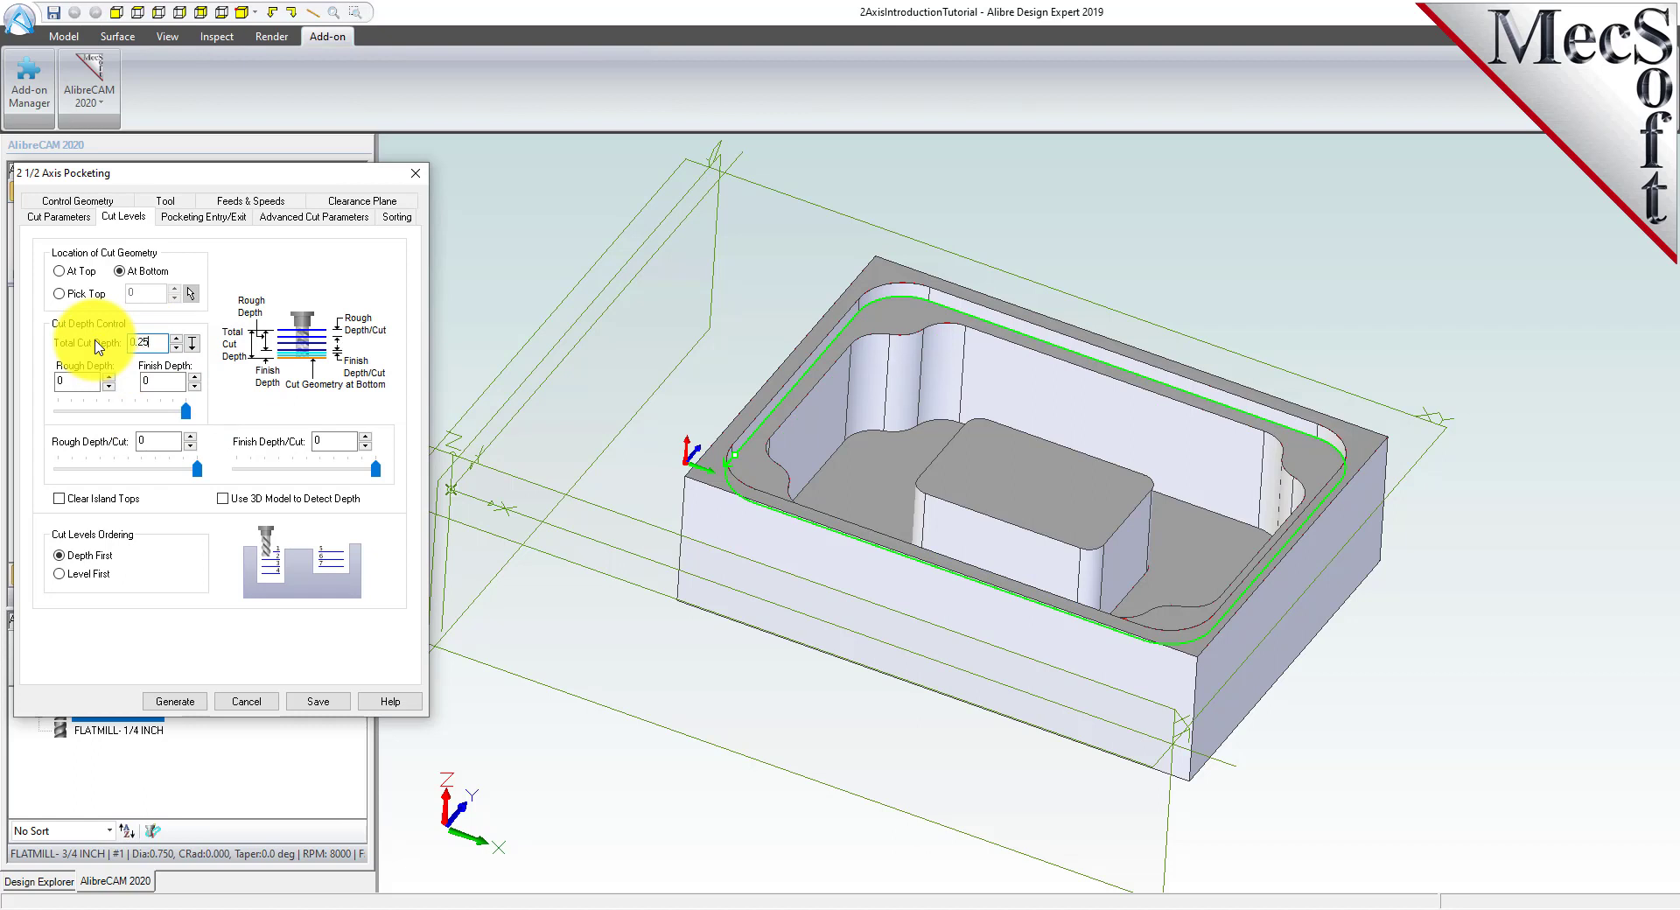
left_click(180, 701)
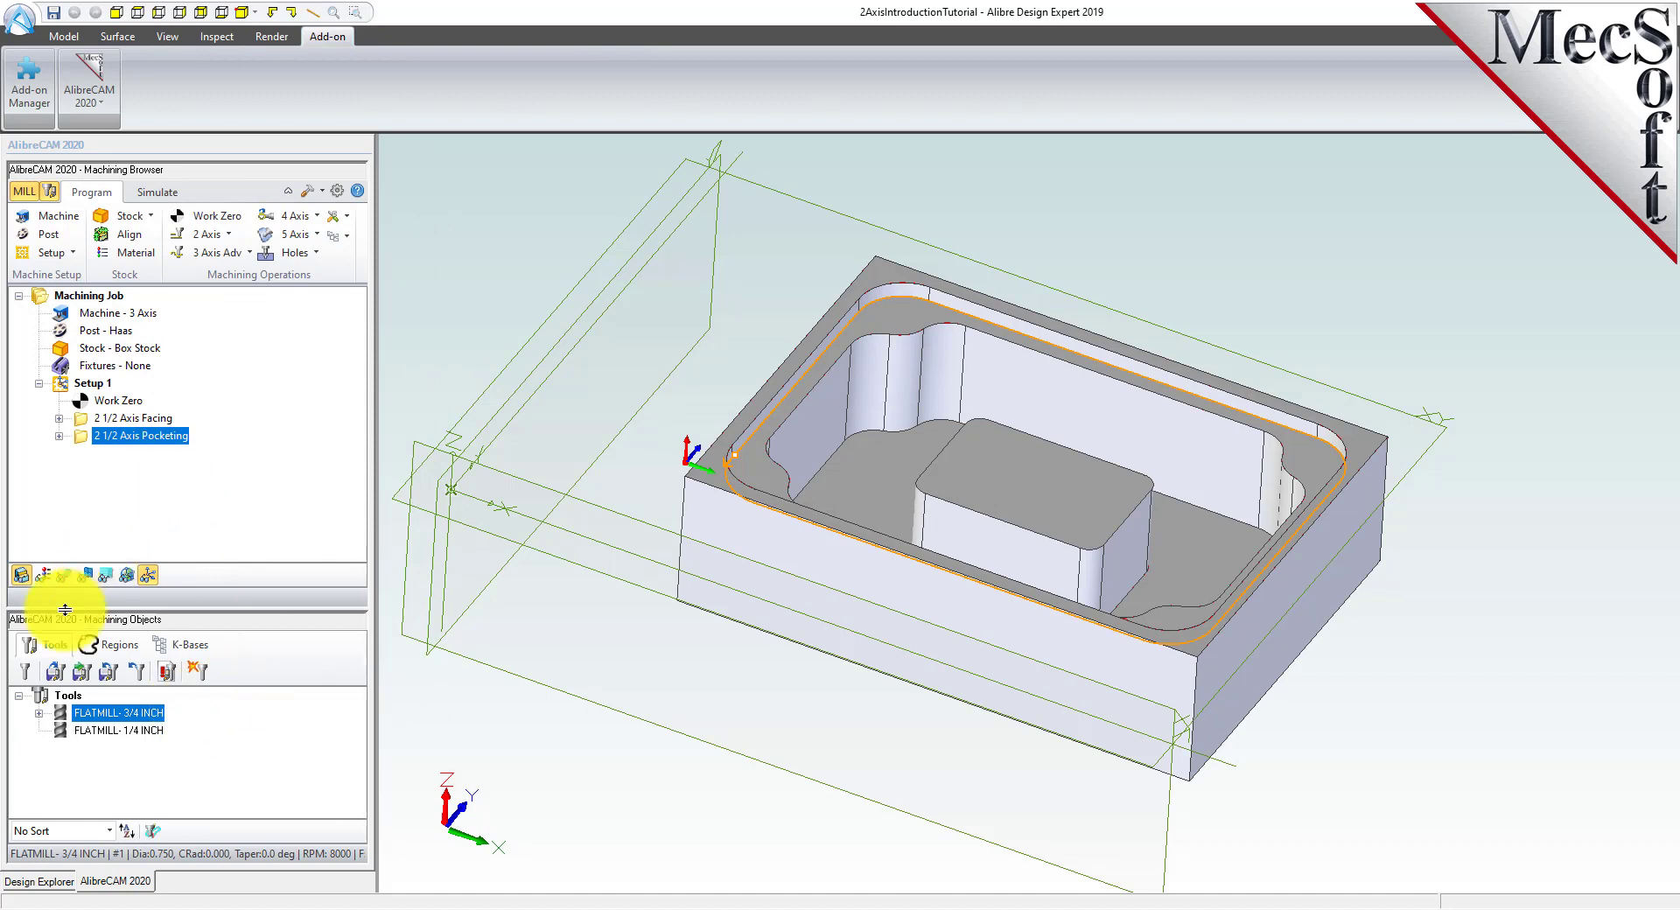
Display the 2 1/2 Axis Pocketing toolpath on the part and inspect it from a slightly different angle.
left_click(66, 579)
left_click(65, 579)
left_click(67, 579)
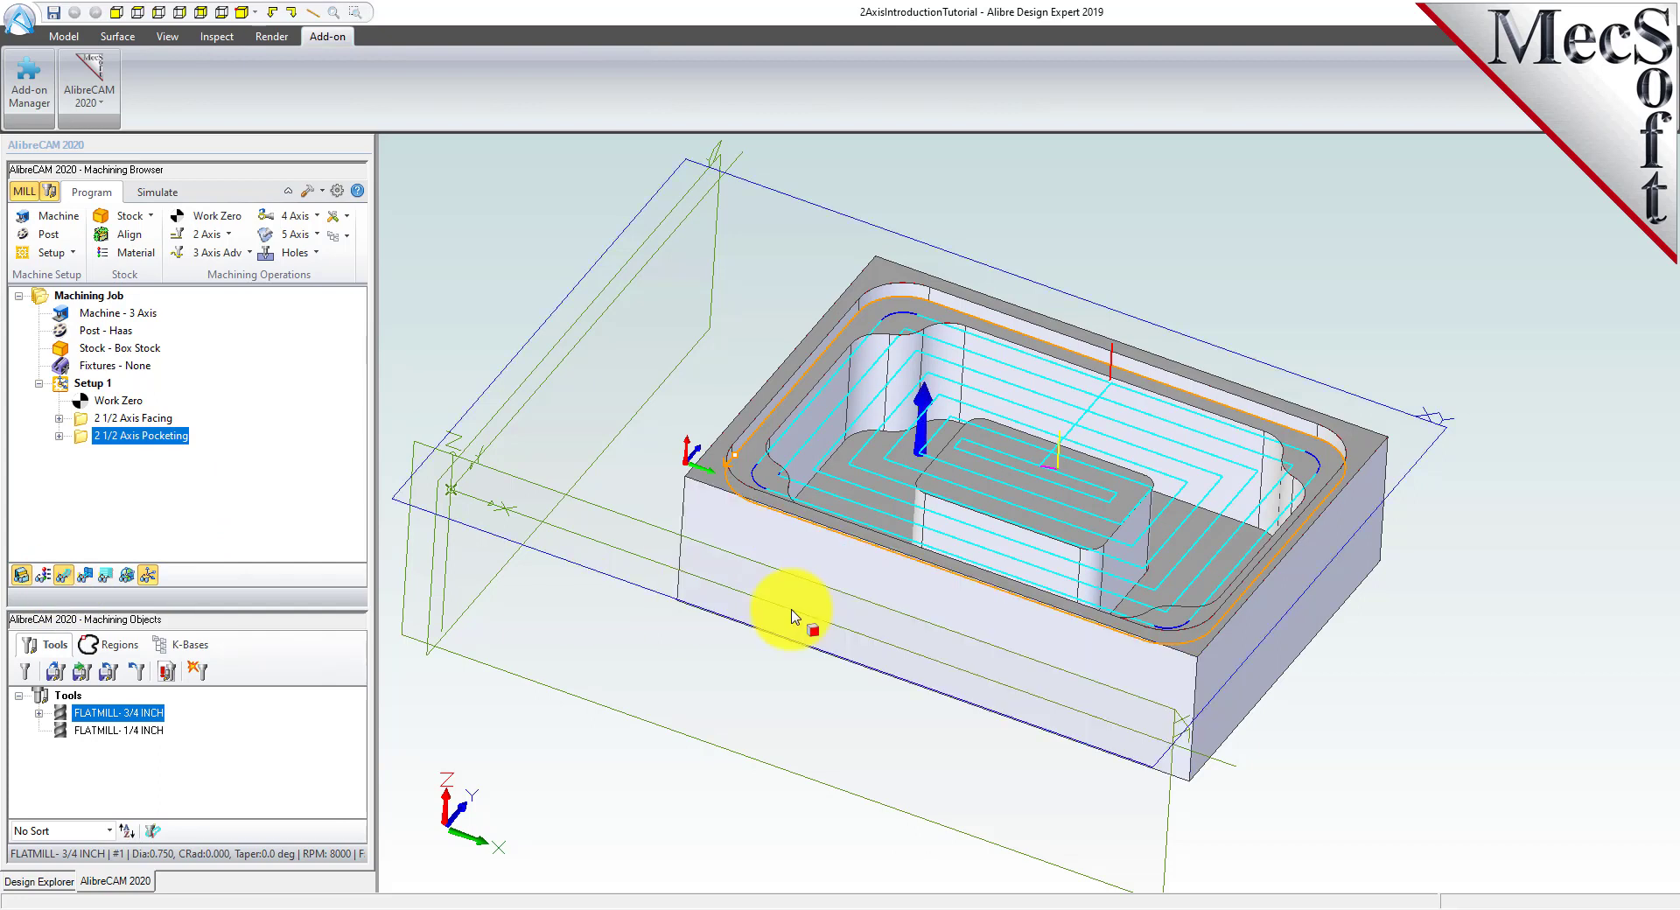
middle_click_drag(1192, 476, 1198, 578)
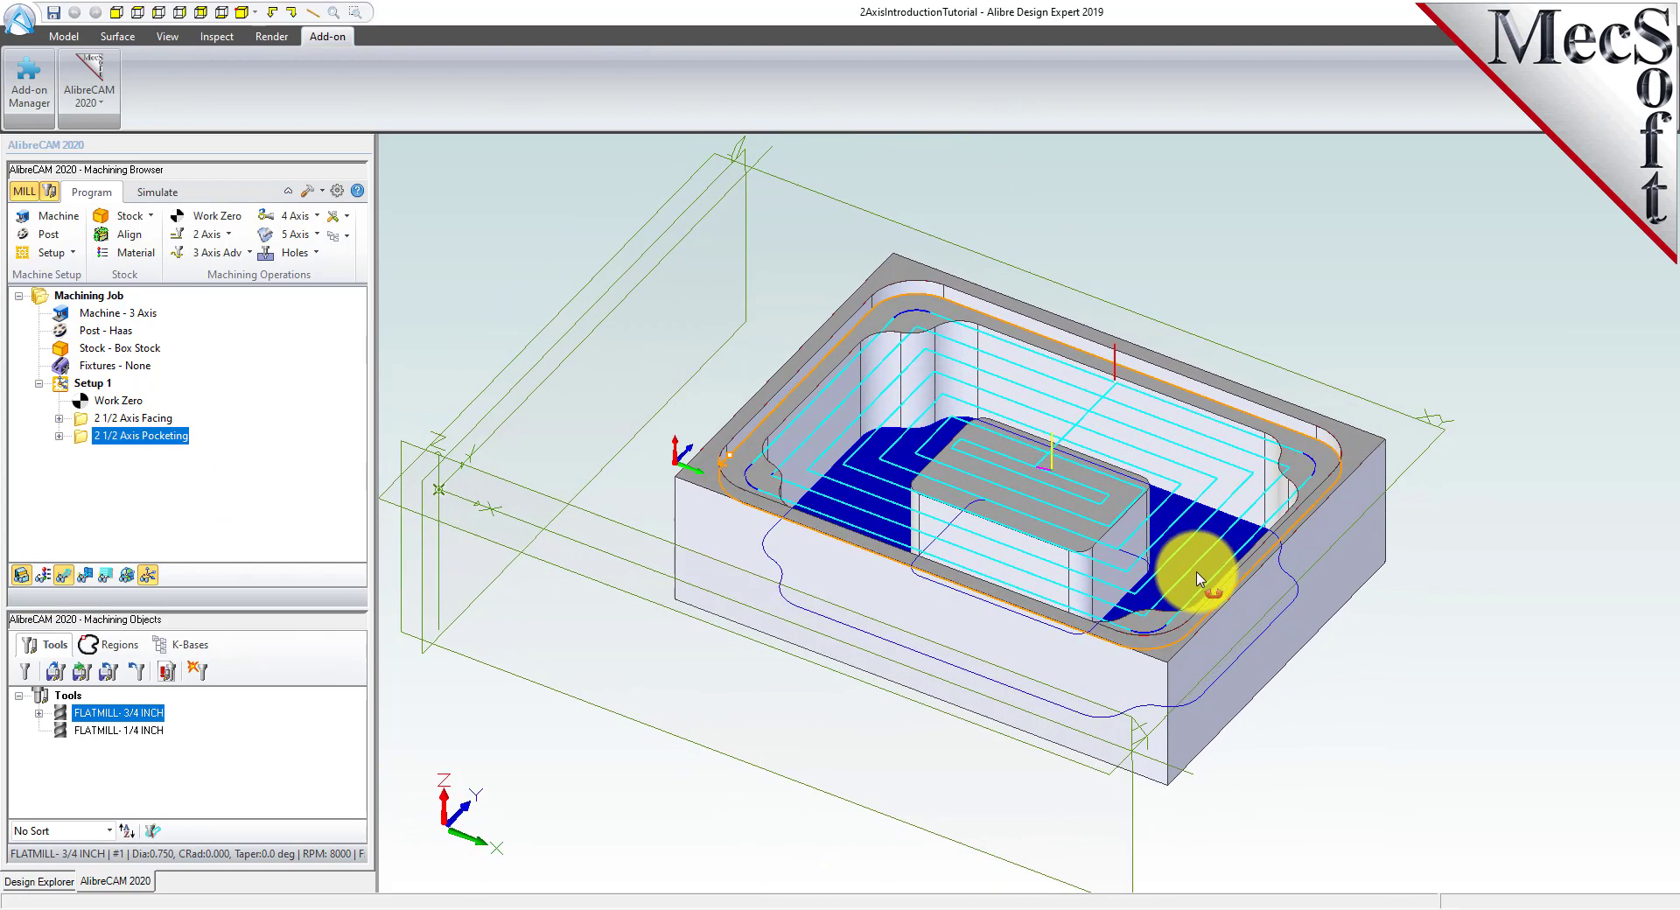
Simulate the 2 1/2 Axis Pocketing operation in the separate Simulation Window and inspect the cut pocket.
left_click(157, 192)
left_click(324, 254)
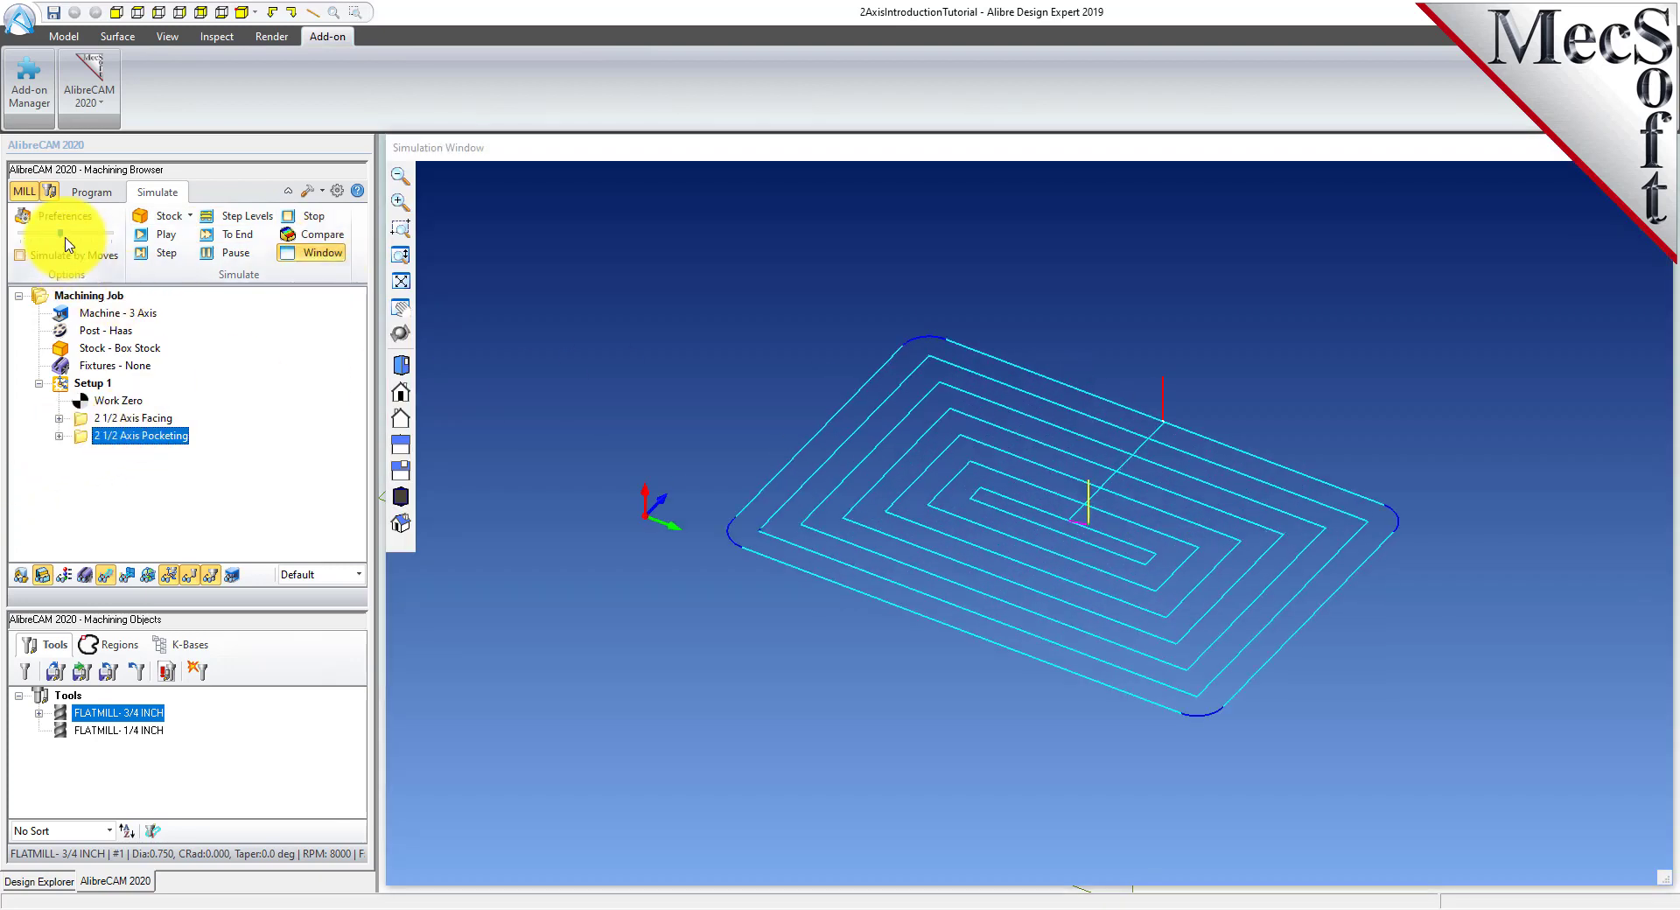
left_click(157, 234)
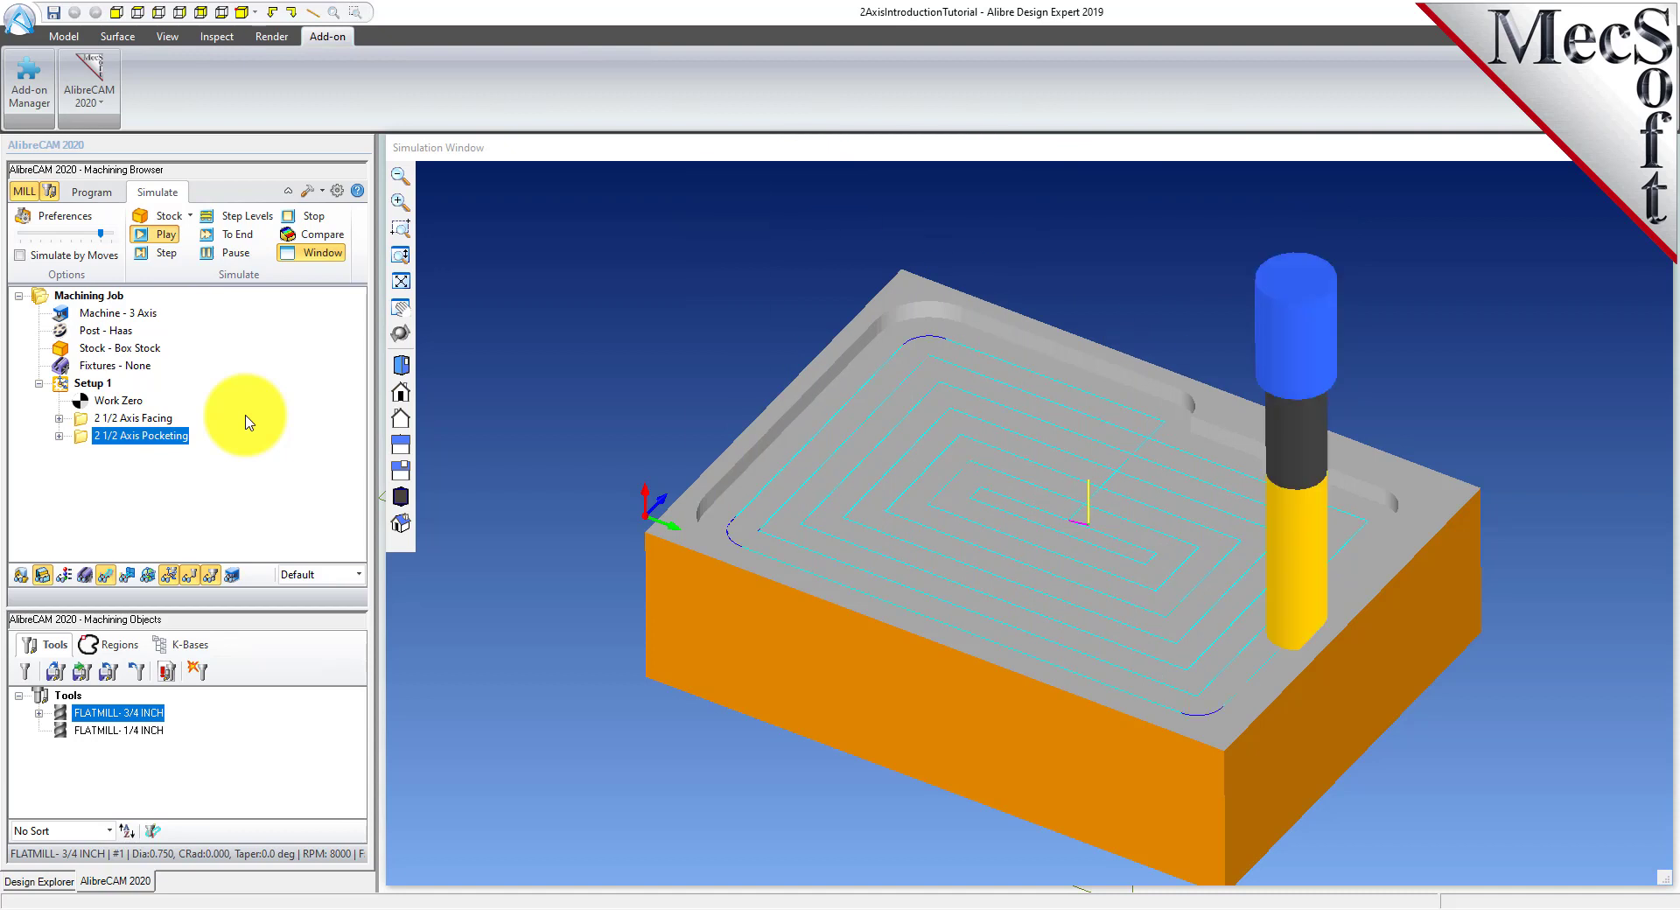
mouse_move(1088, 675)
middle_mouse_down()
mouse_move(1088, 732)
mouse_move(1094, 658)
middle_mouse_up()
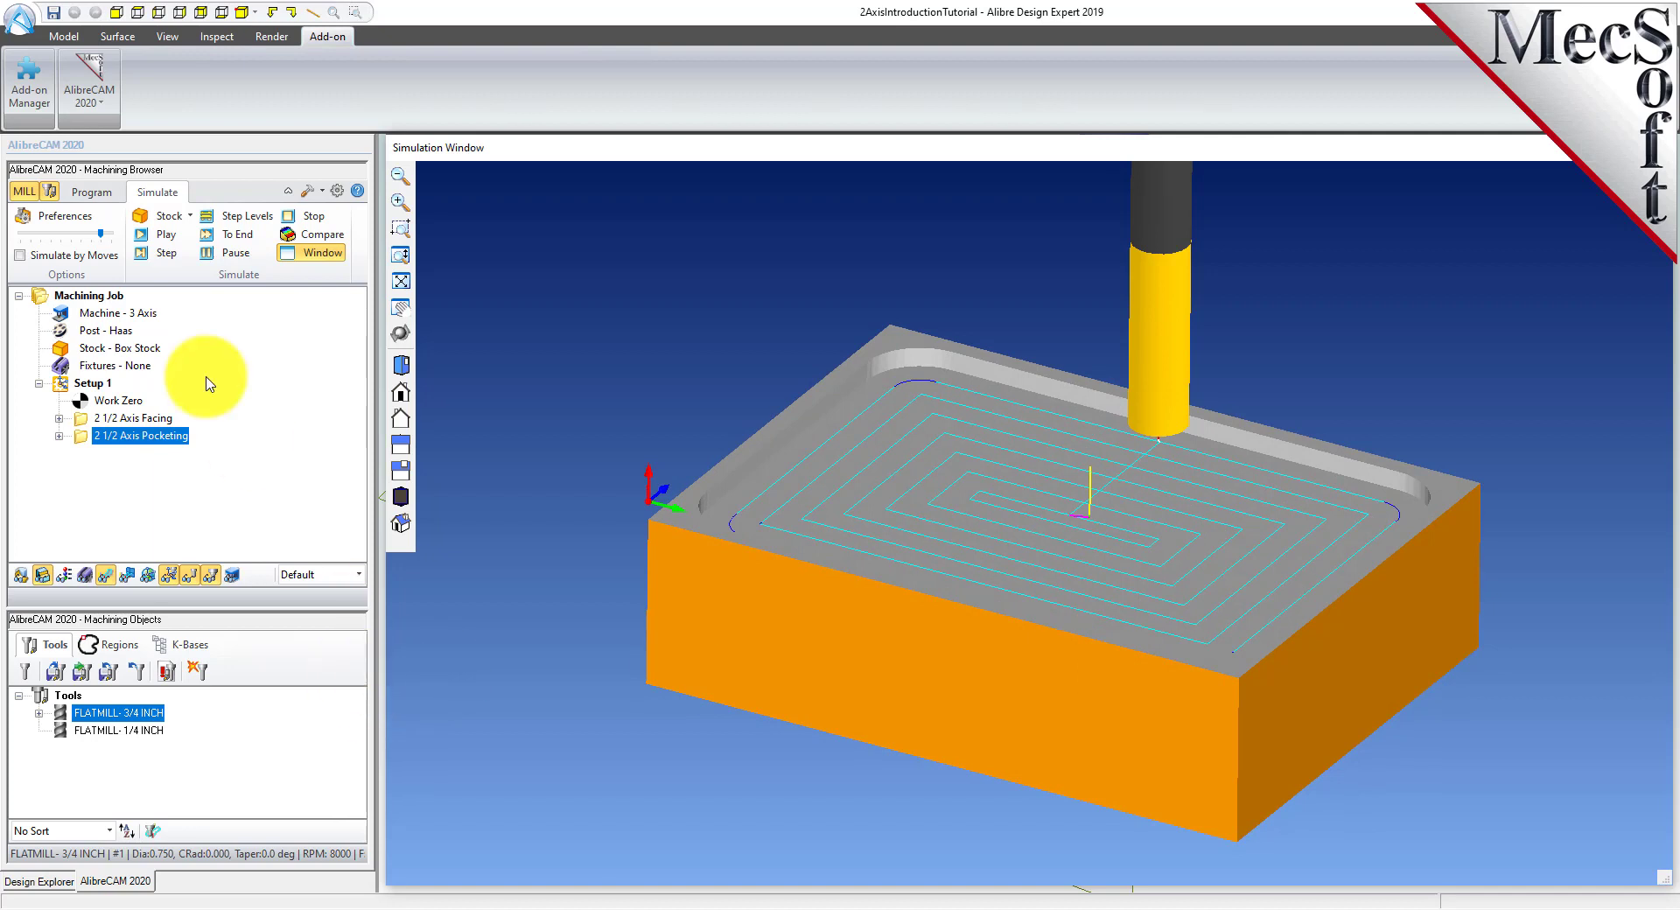
Leave the pocketing simulation by hiding its window, and return to the programming commands.
left_click(106, 575)
left_click(106, 576)
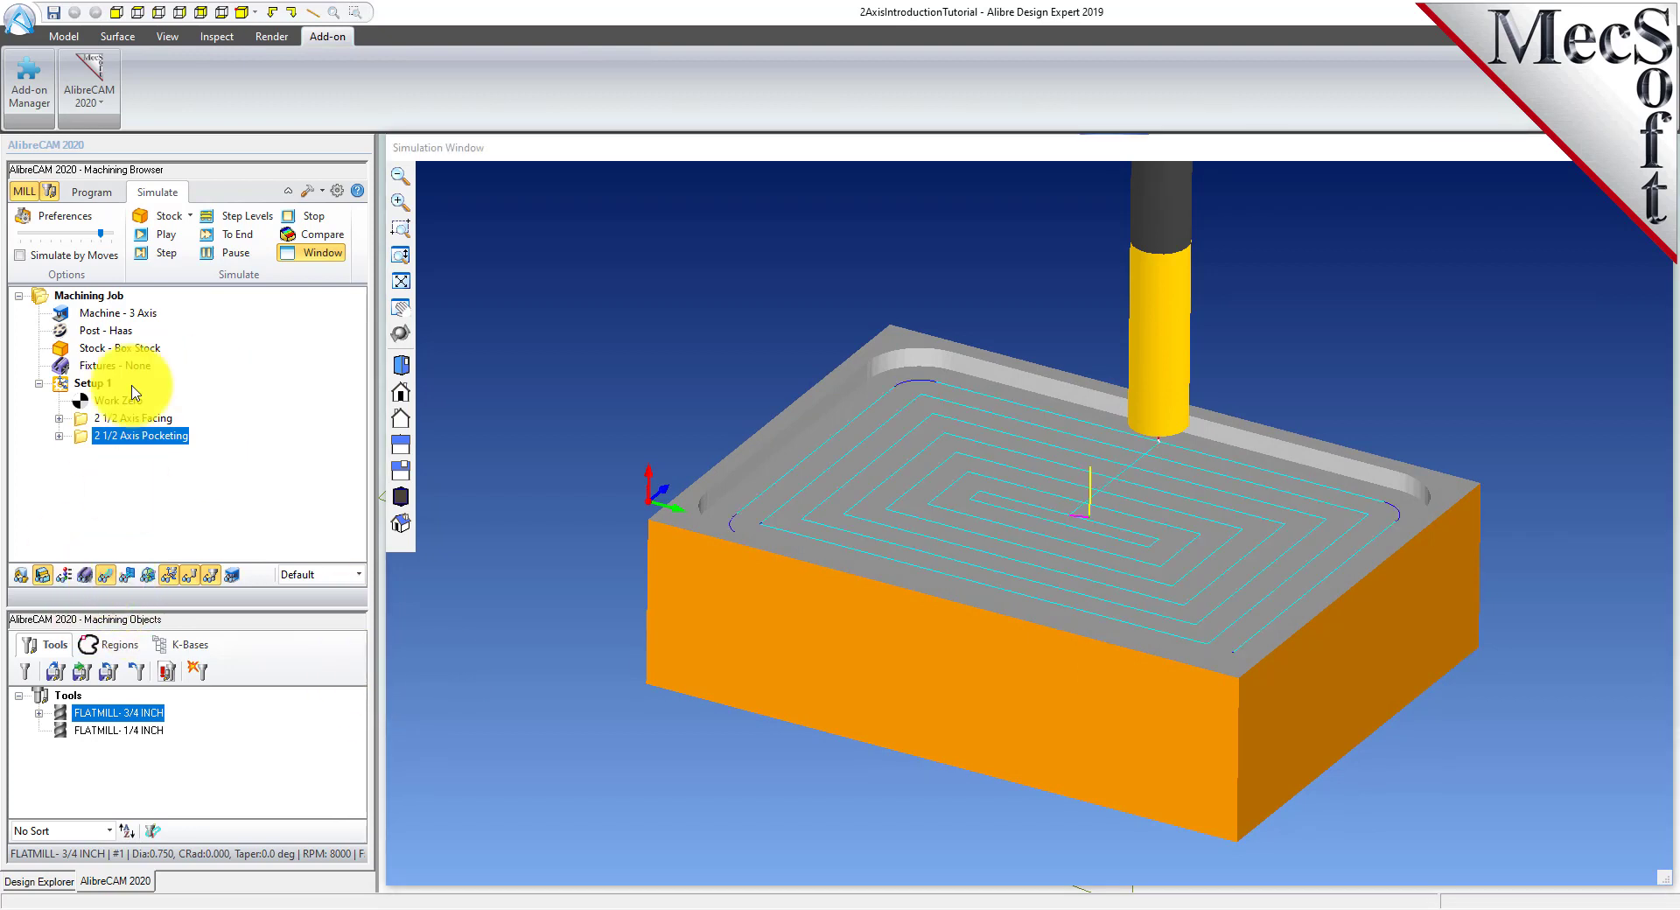
left_click(102, 192)
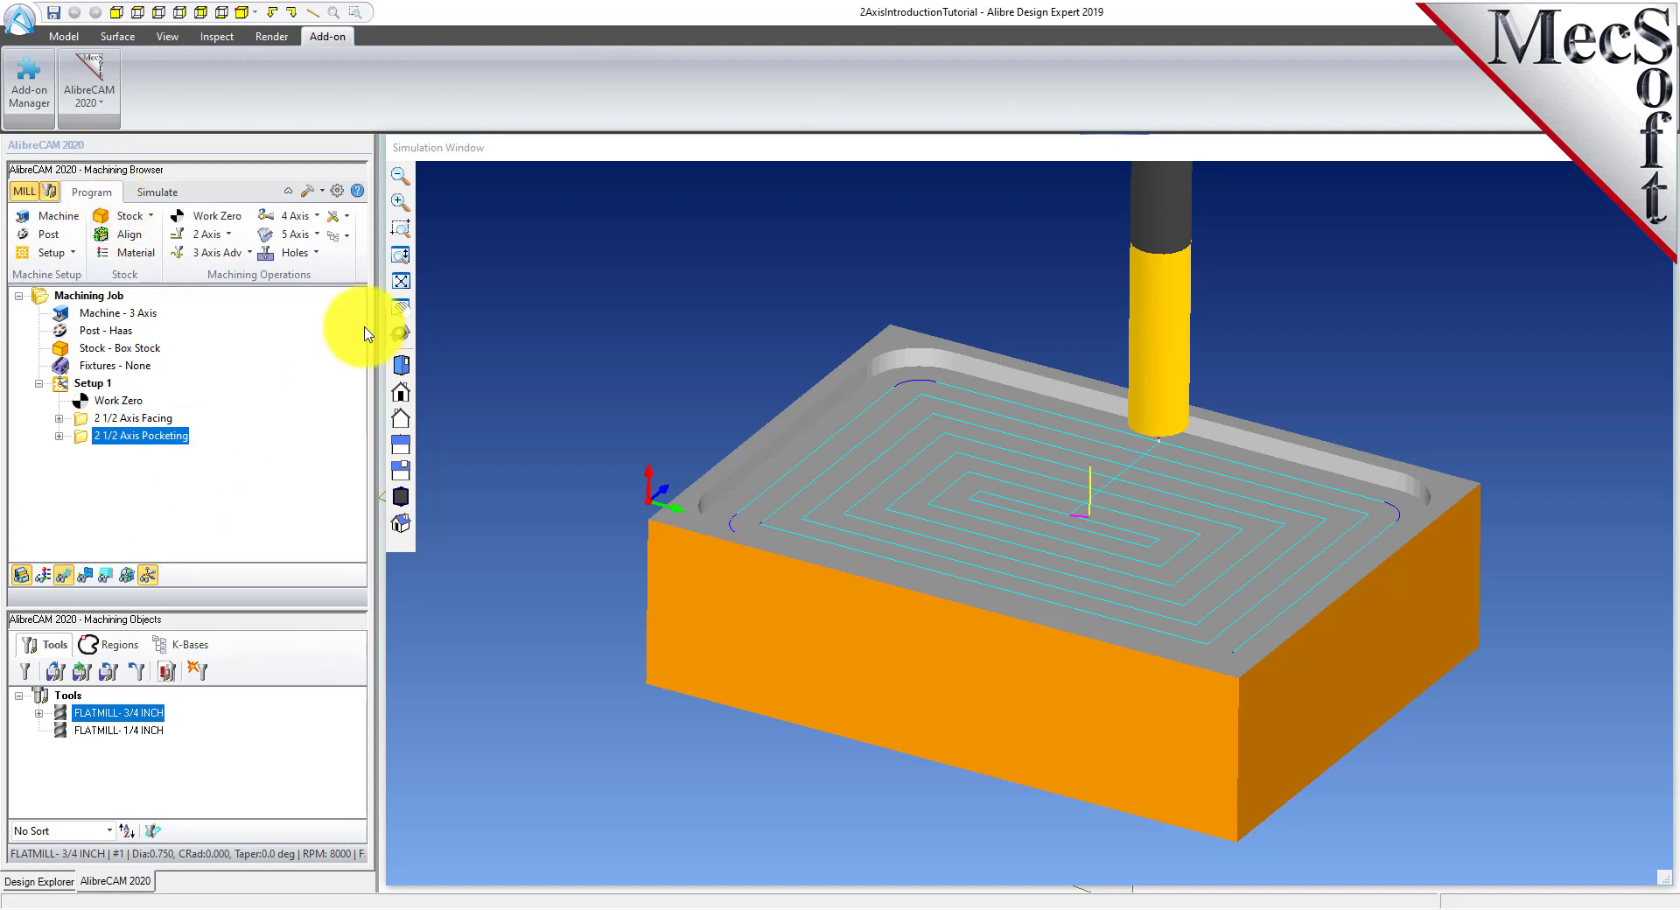
left_click(157, 192)
left_click(322, 252)
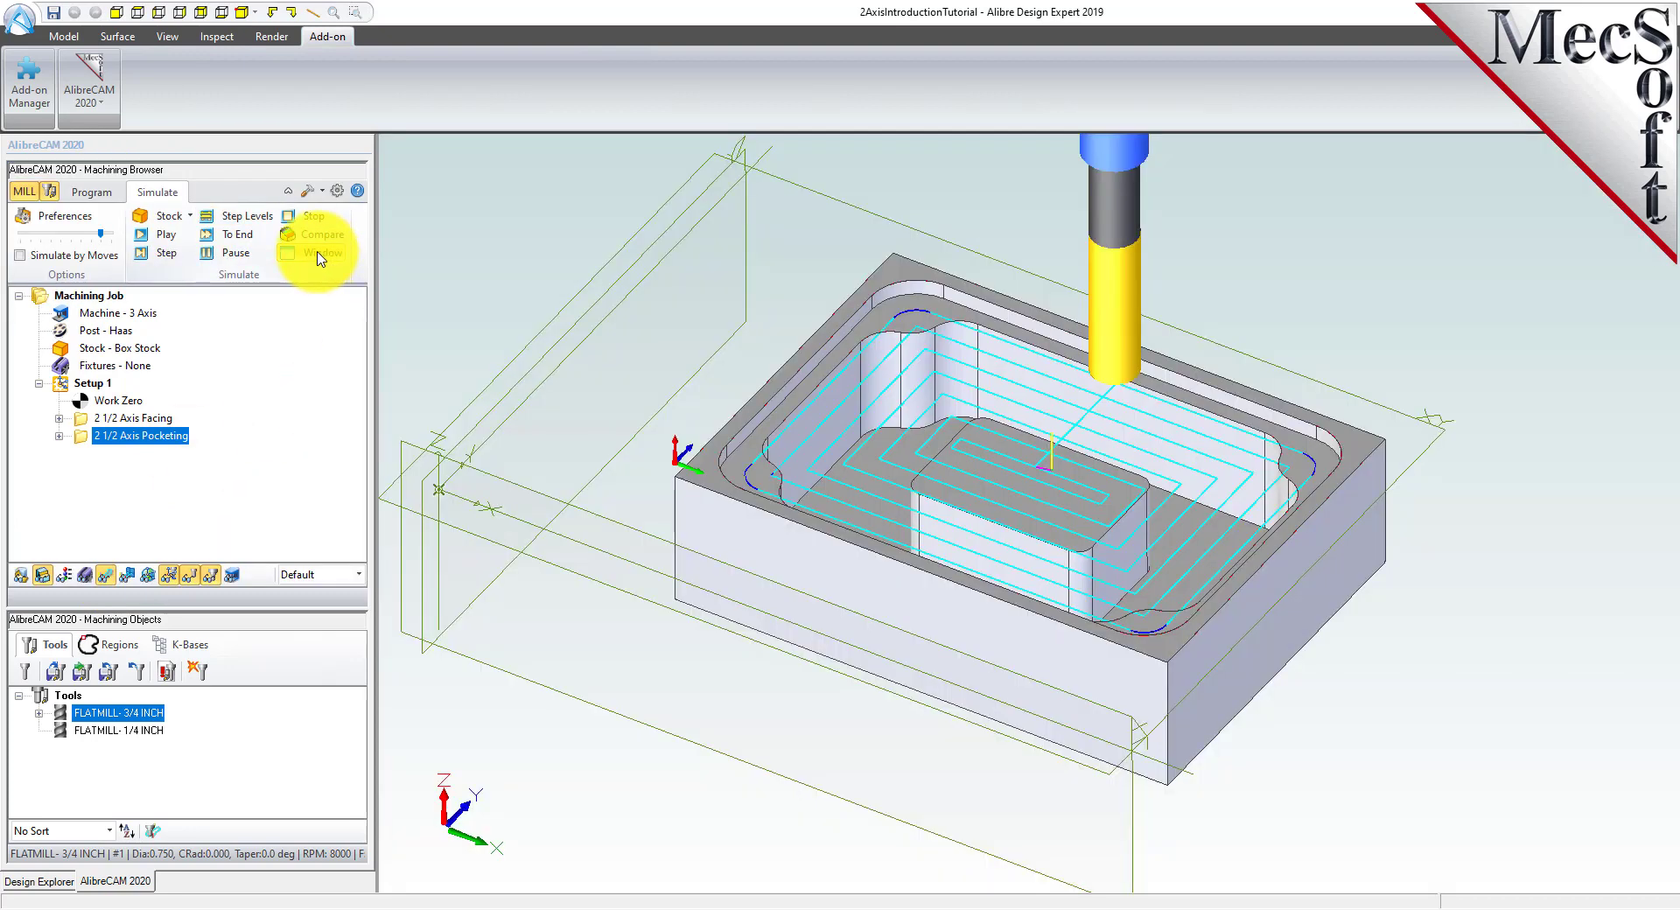
left_click(84, 195)
Duplicate the 2 1/2 Axis Pocketing operation under Setup 1 by copying and pasting it.
left_click(114, 437)
right_click(163, 444)
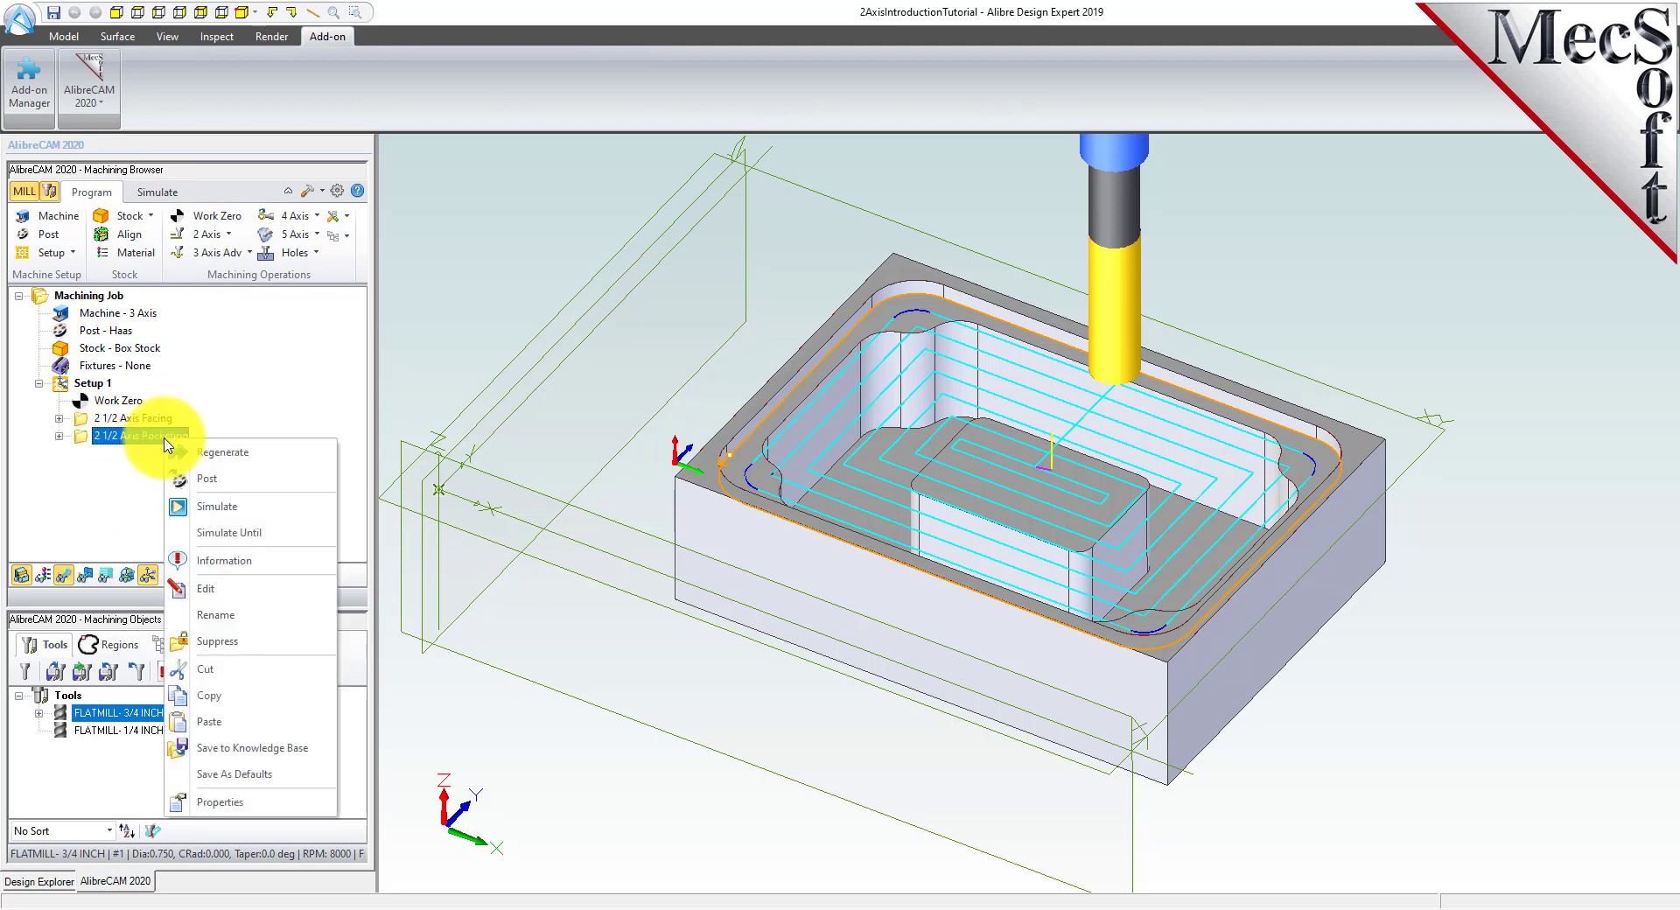
left_click(250, 696)
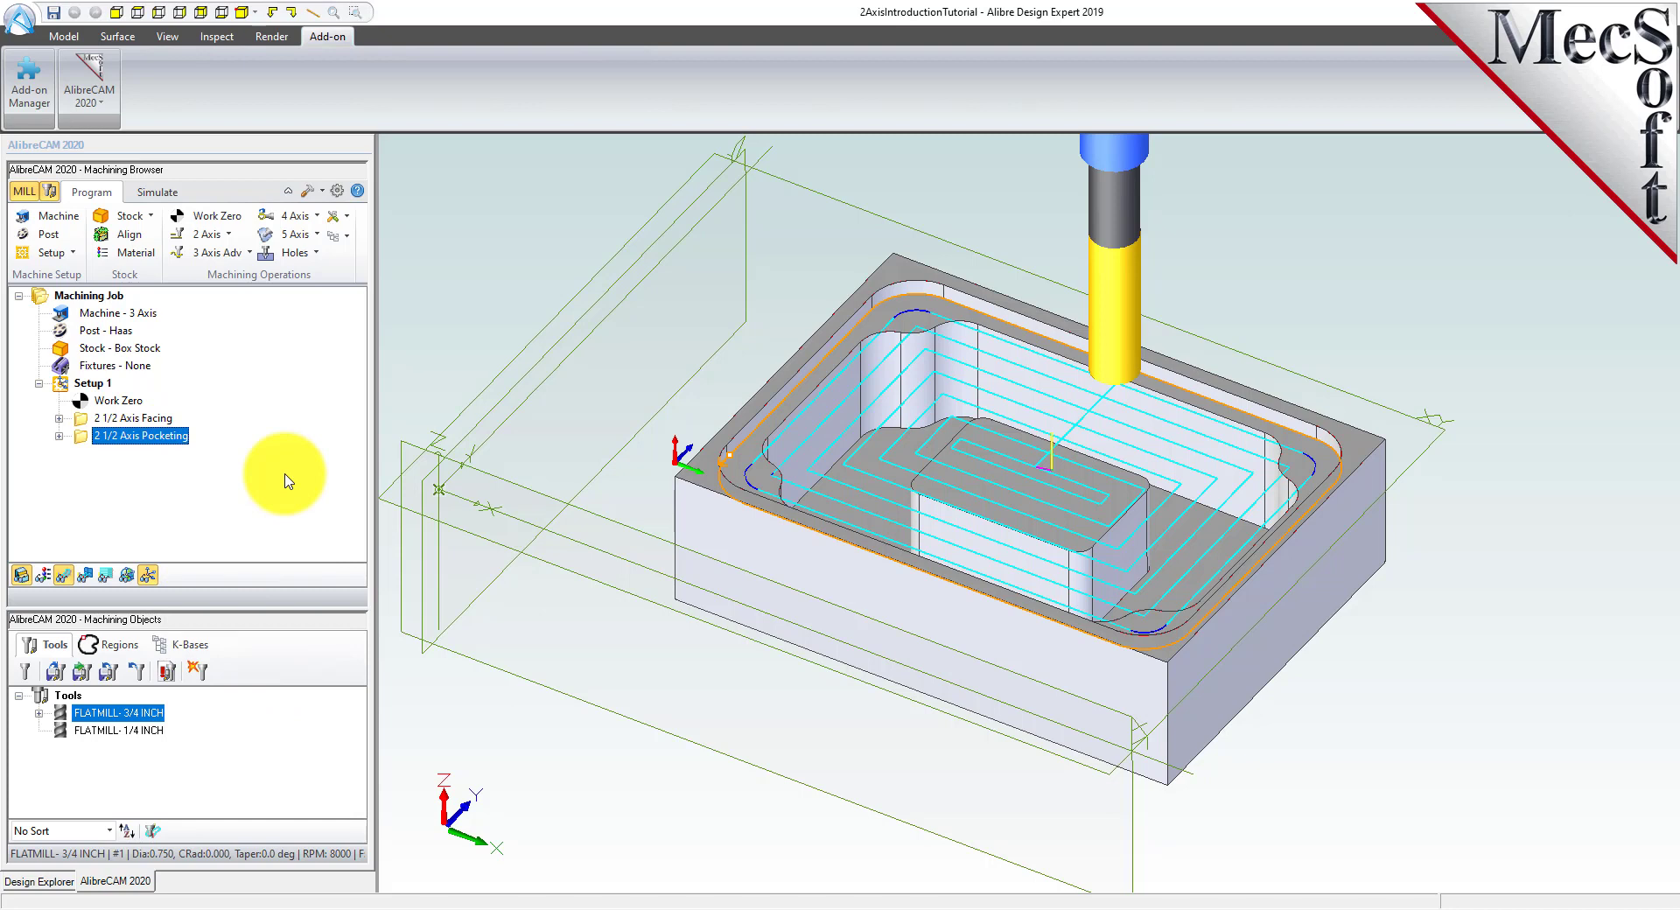
right_click(151, 435)
left_click(248, 722)
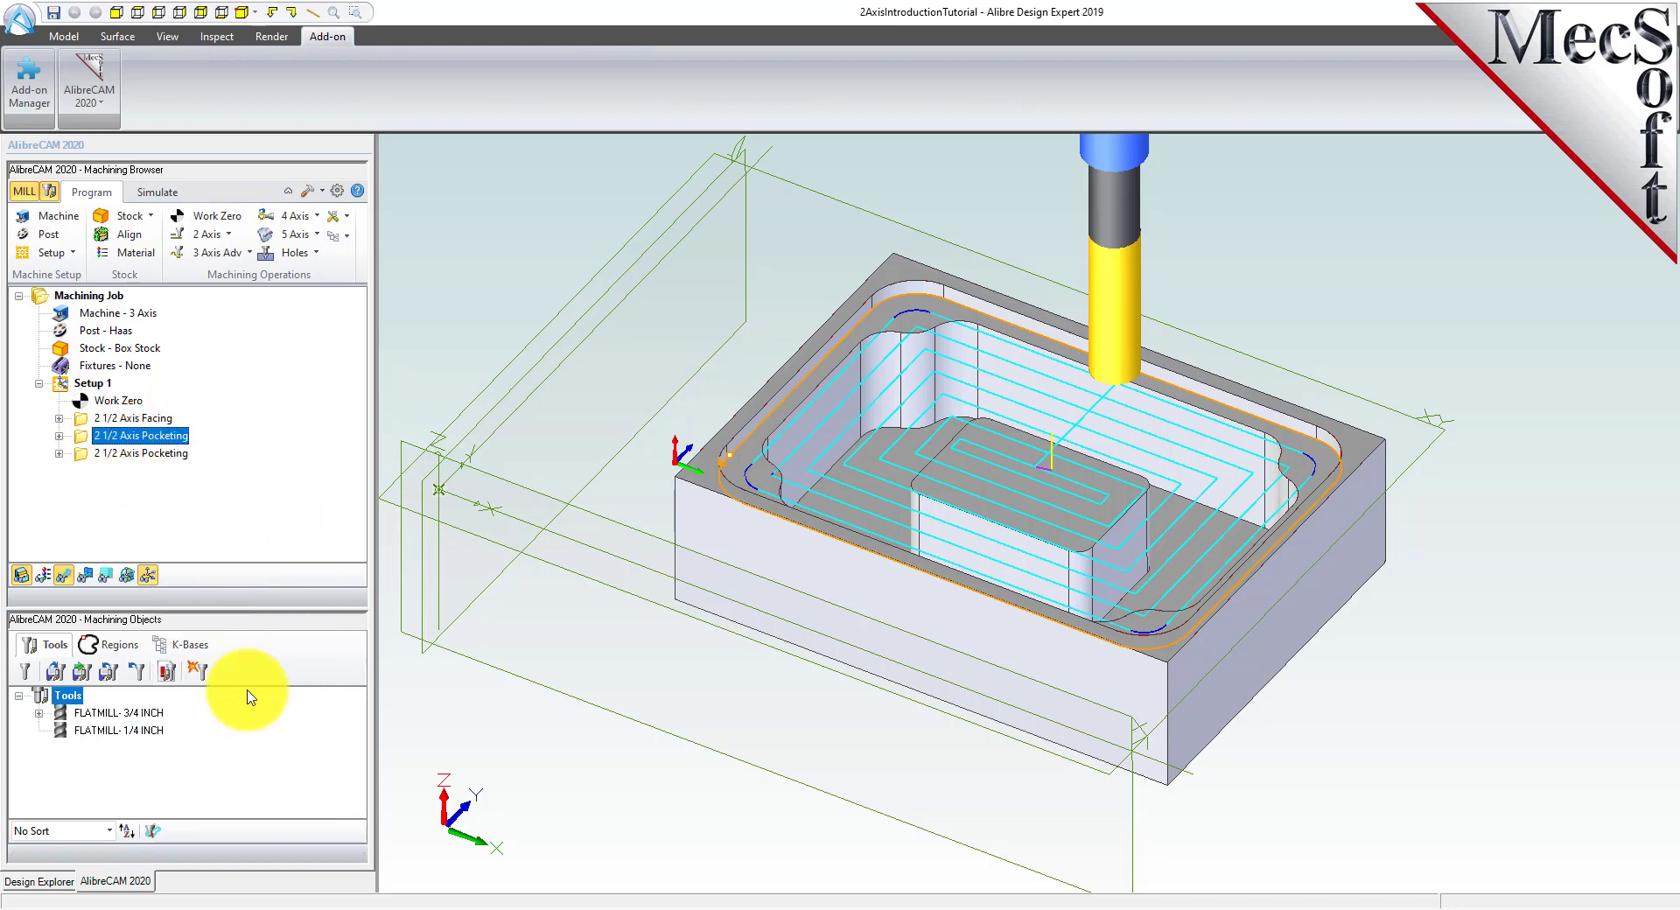
Edit the duplicated 2 1/2 Axis Pocketing operation and replace its part region with the predefined Flat Area Region 3.
left_click(180, 454)
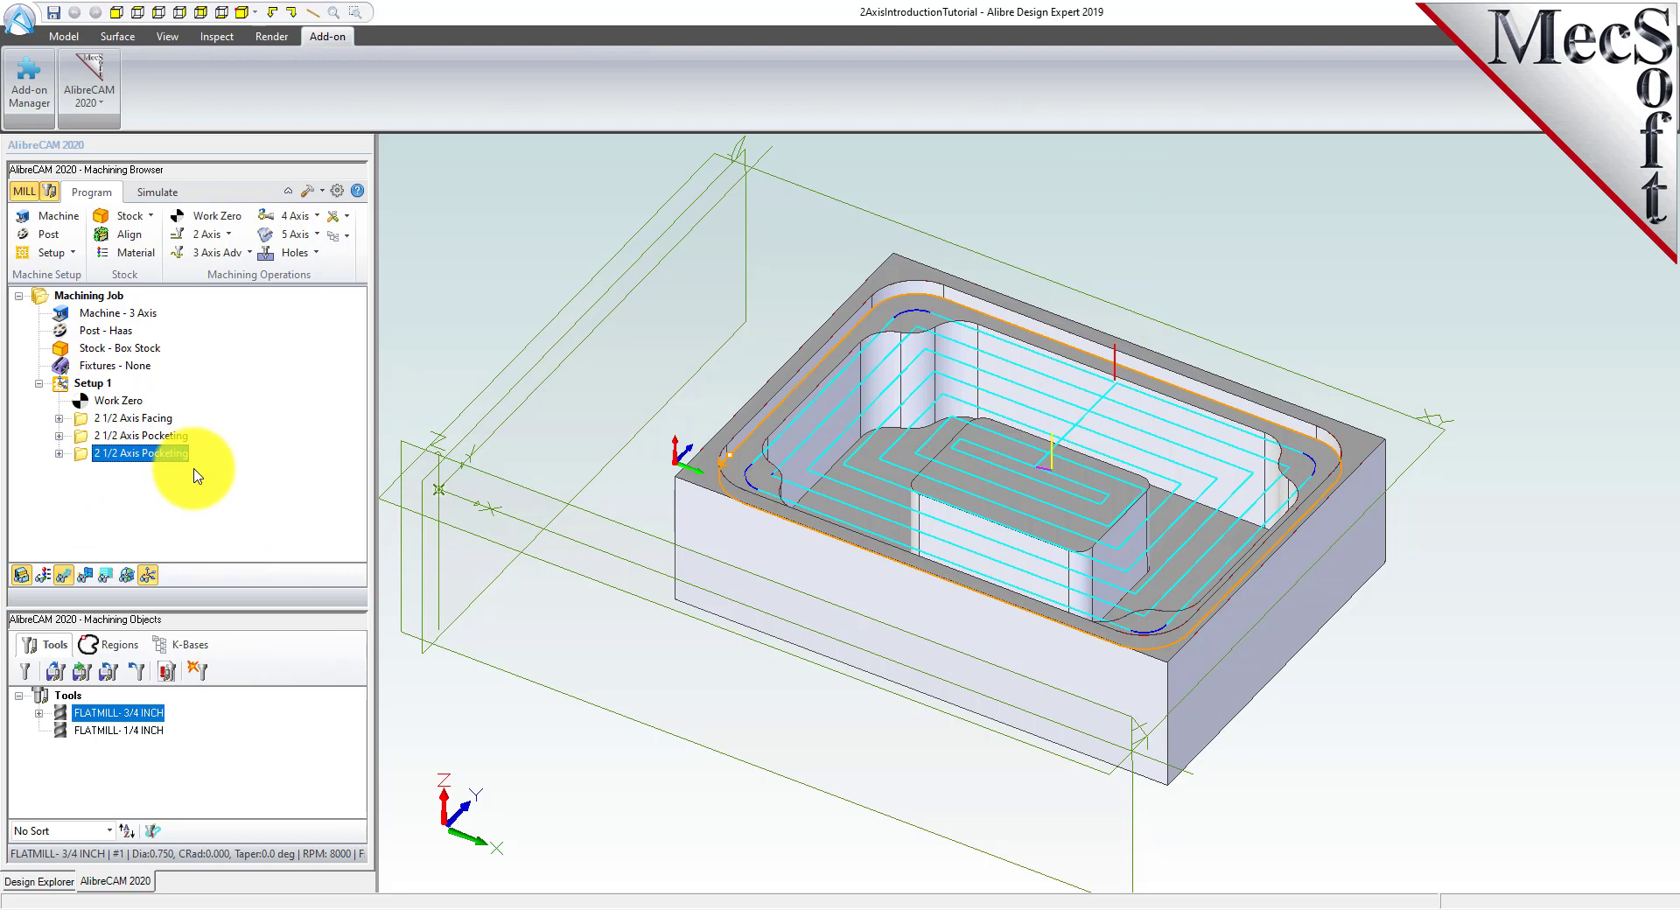
right_click(178, 456)
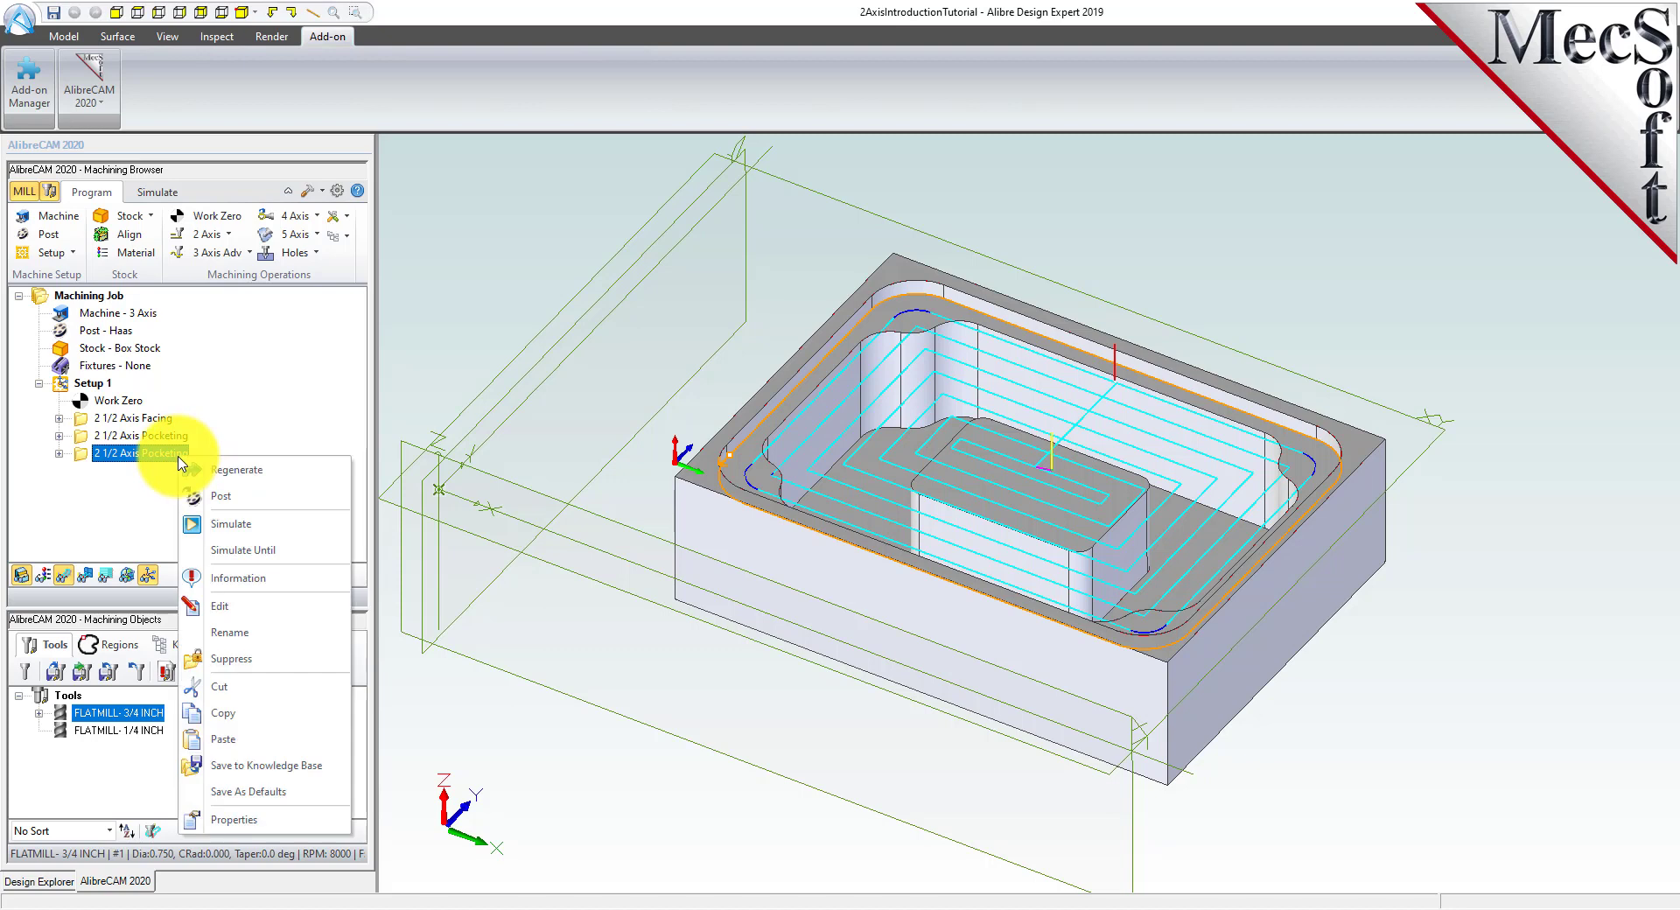
left_click(266, 604)
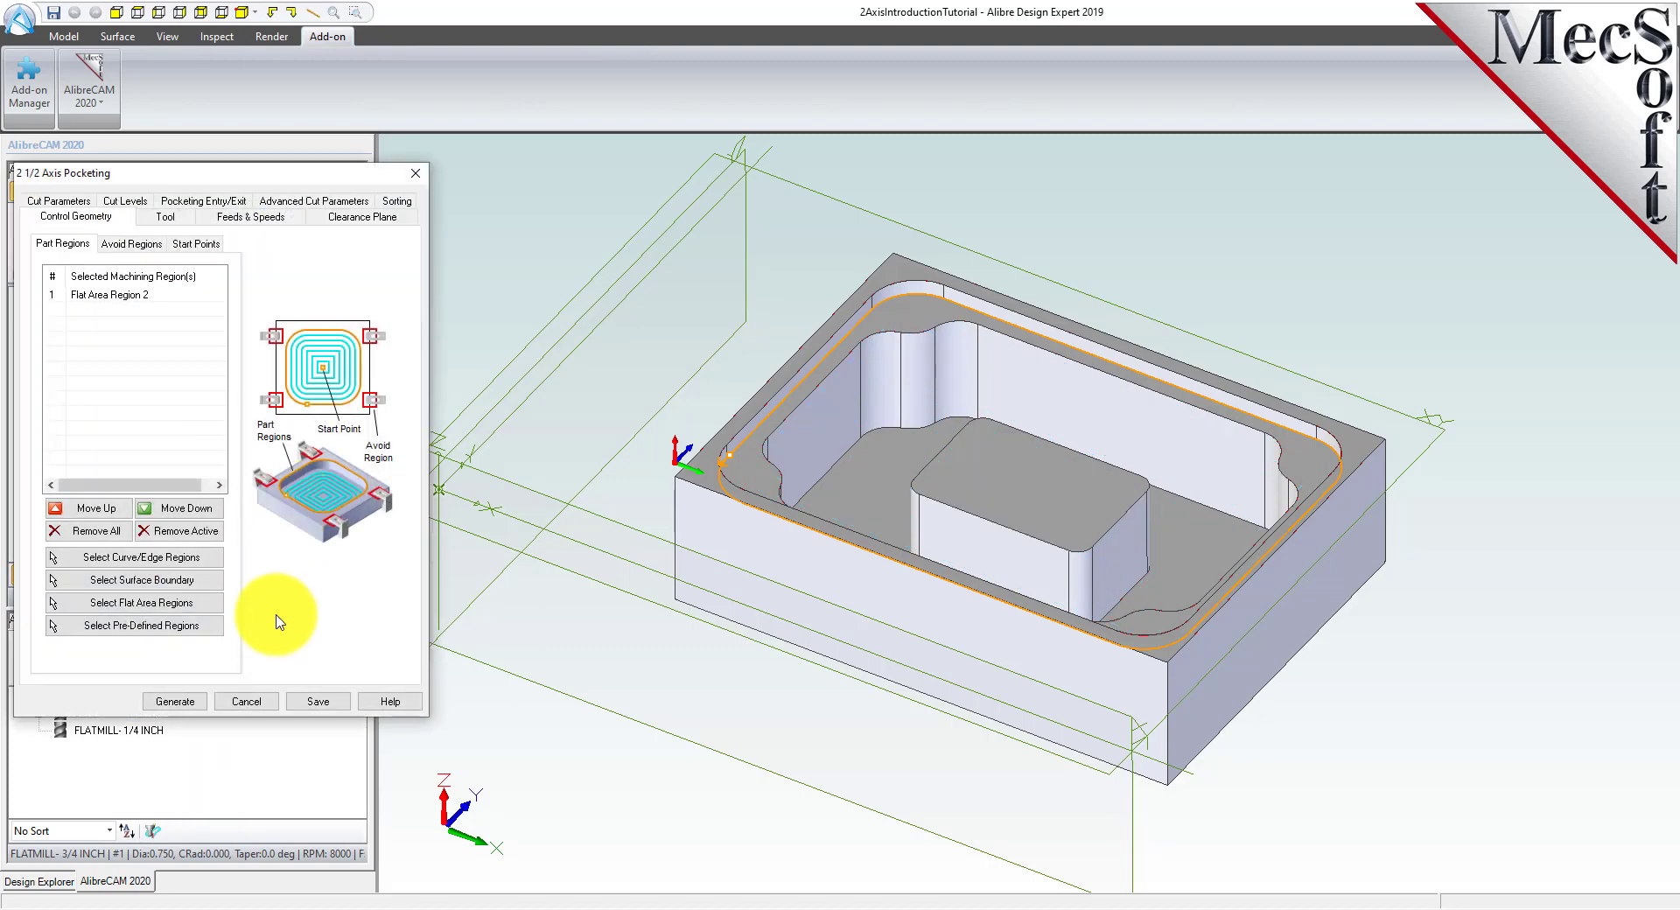
left_click(110, 531)
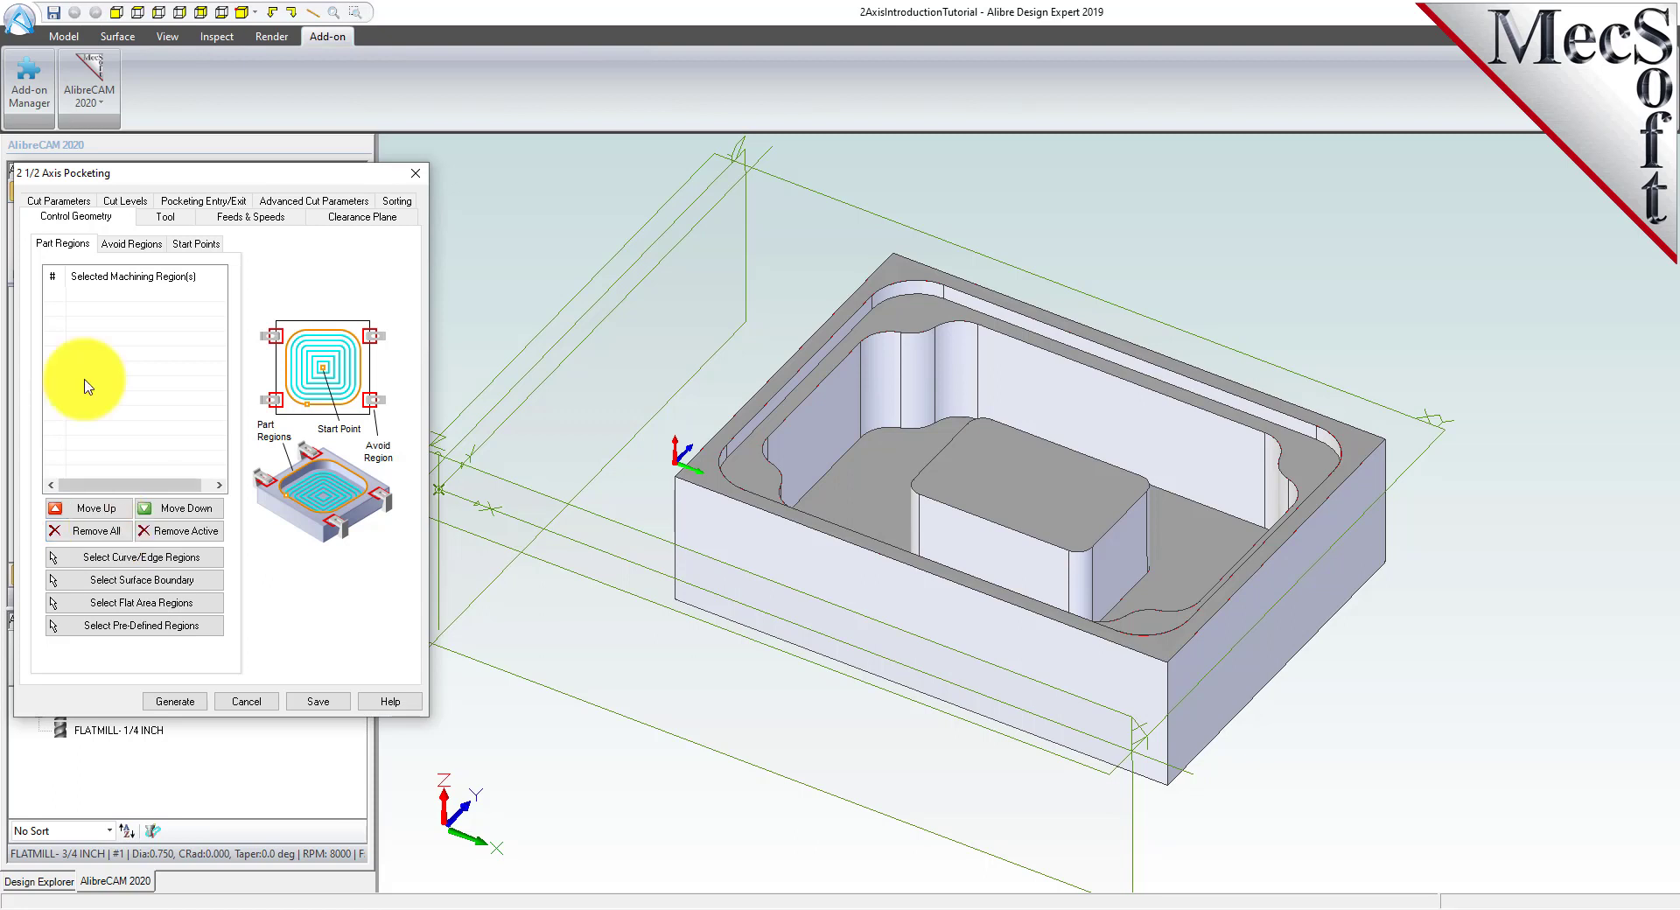
left_click(206, 625)
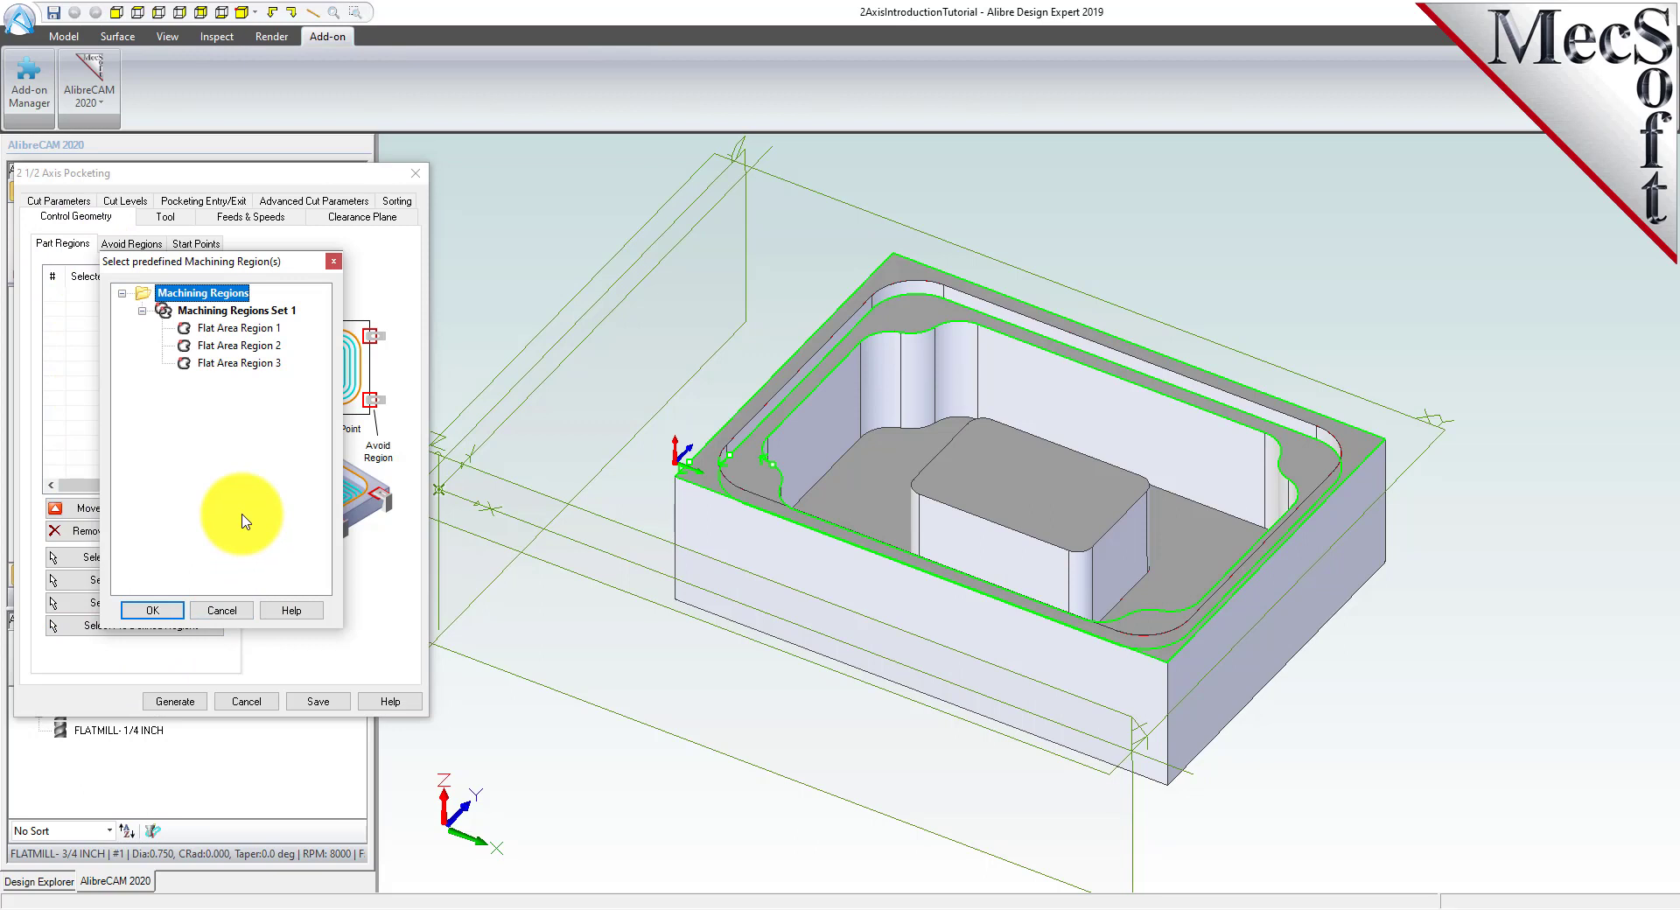
left_click(242, 364)
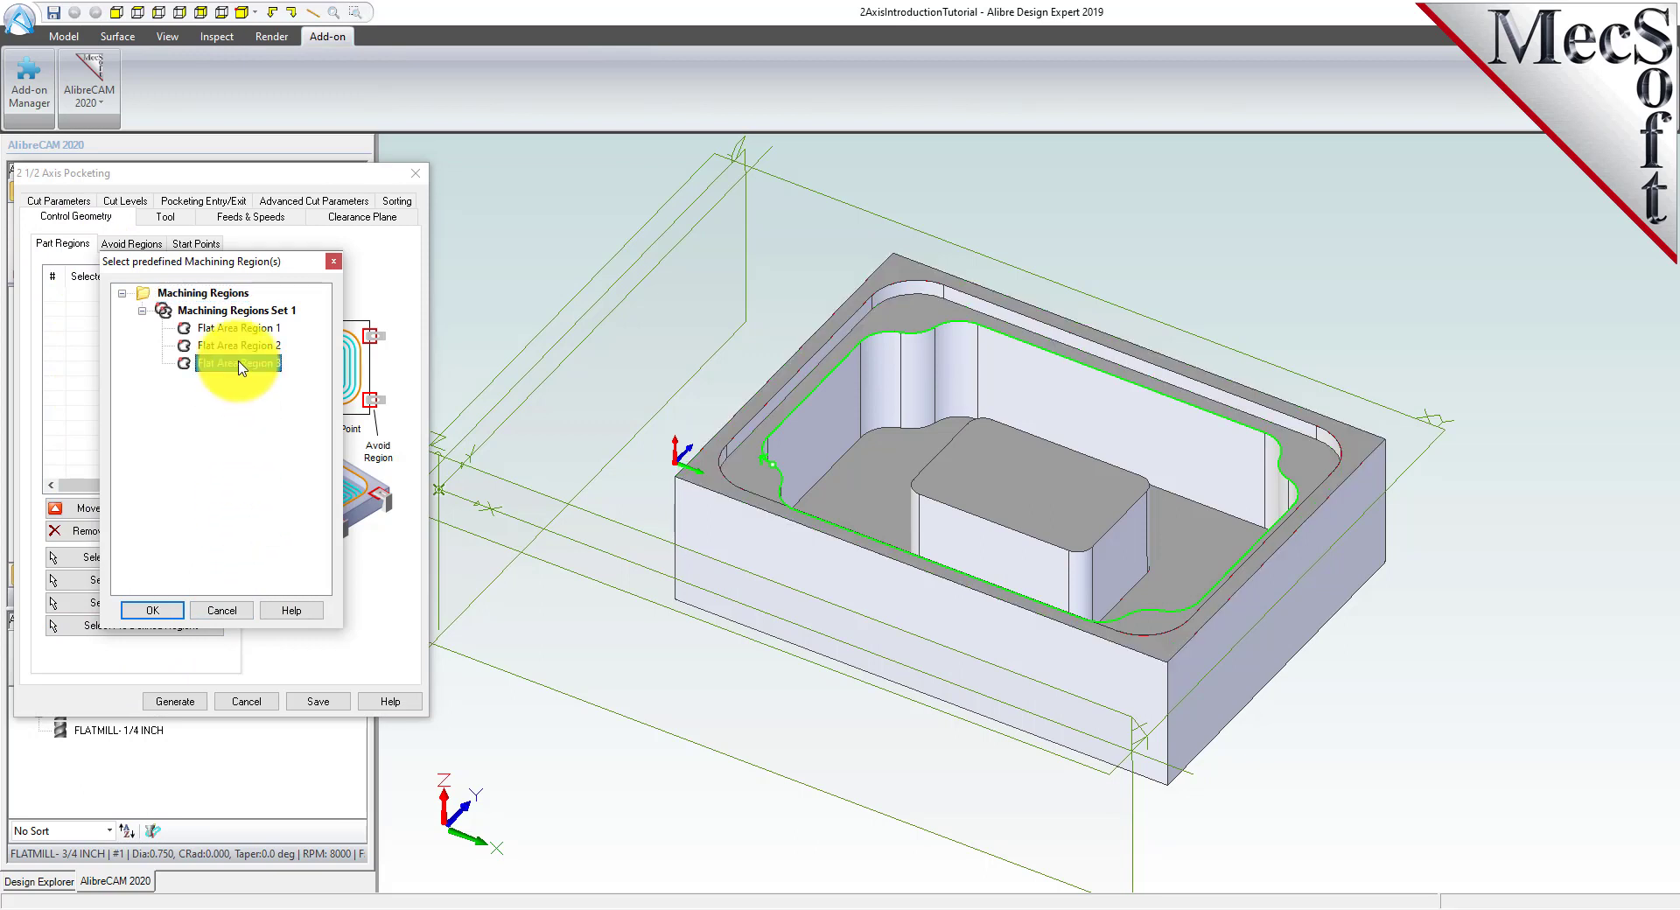
left_click(155, 611)
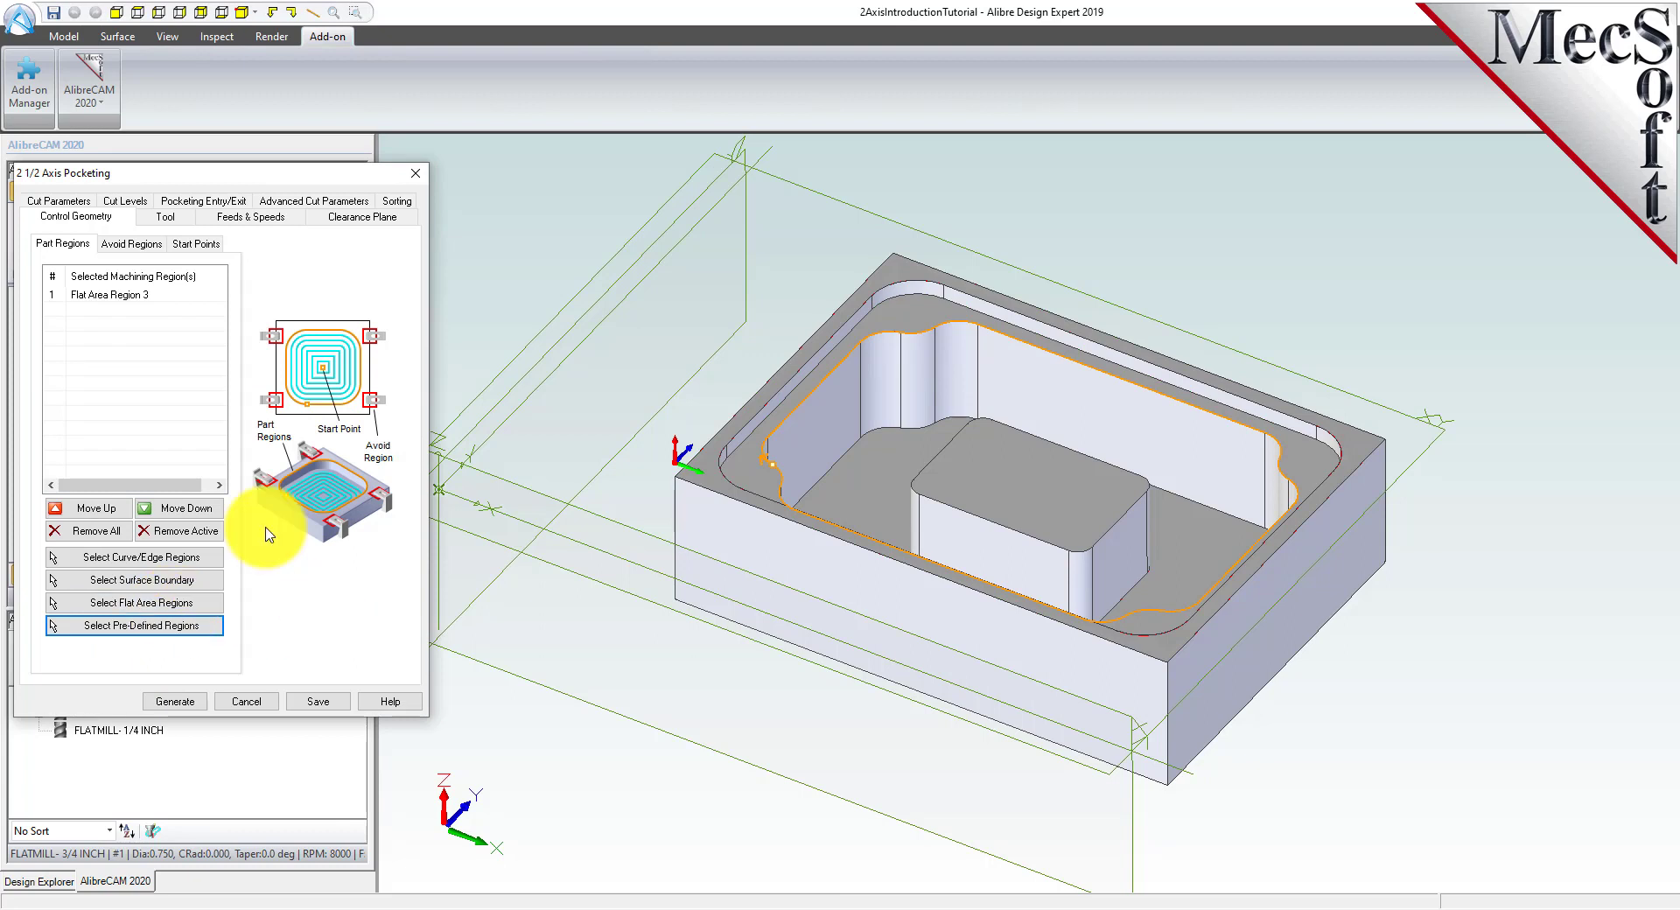
Add the central island's top face as a second flat area part region and highlight both regions to check their boundaries.
left_click(97, 296)
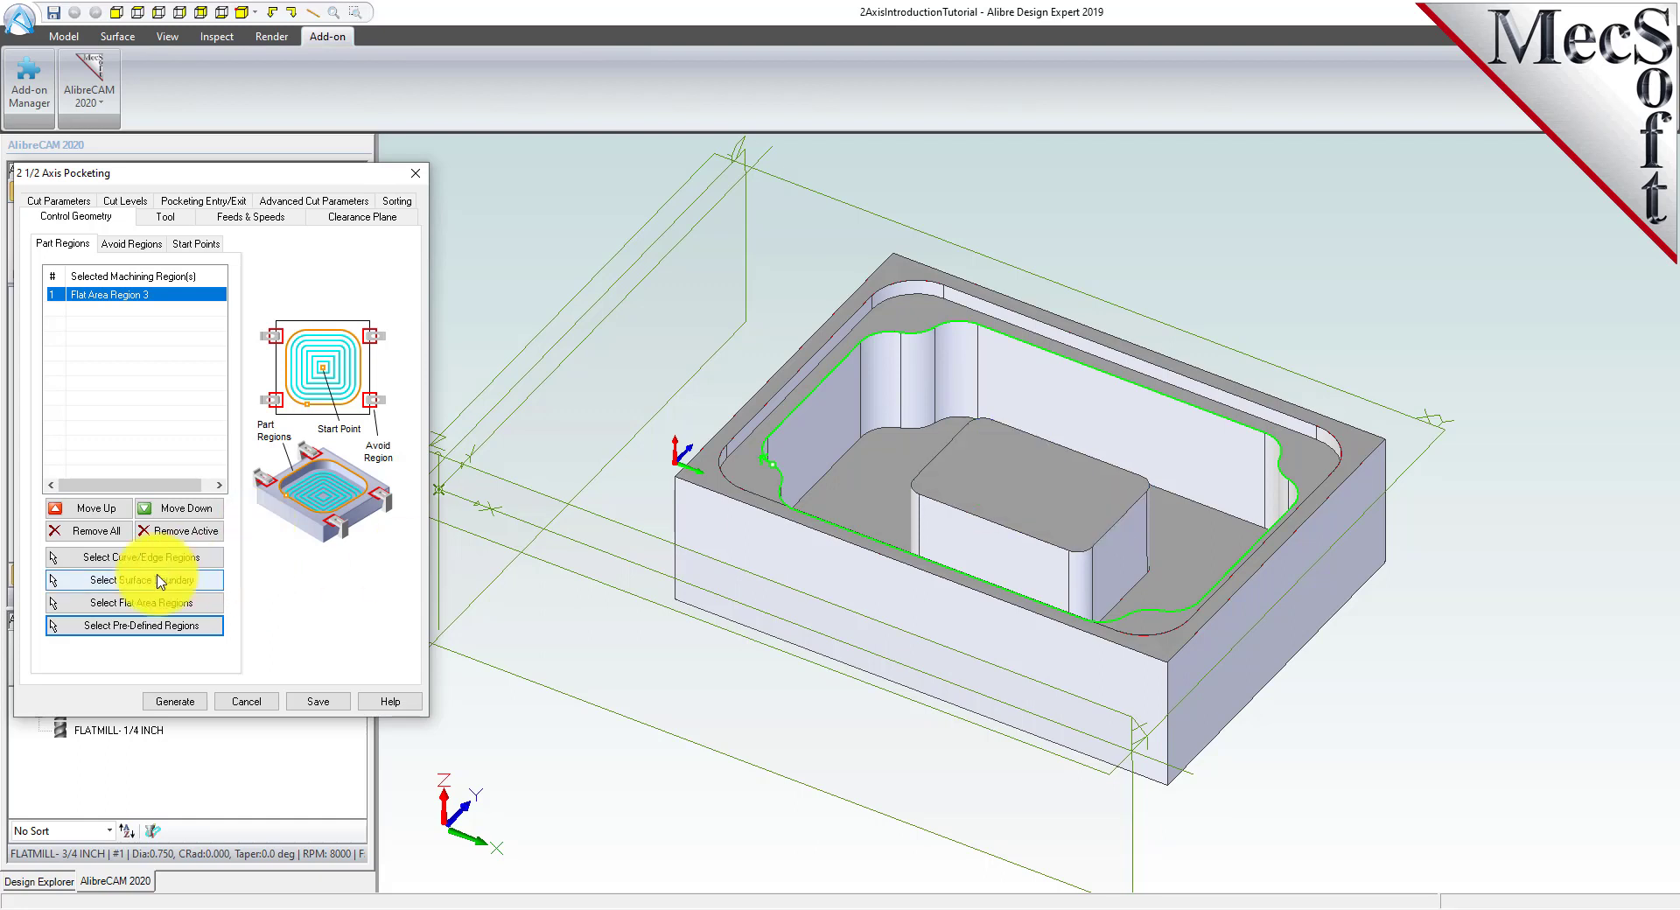
left_click(140, 603)
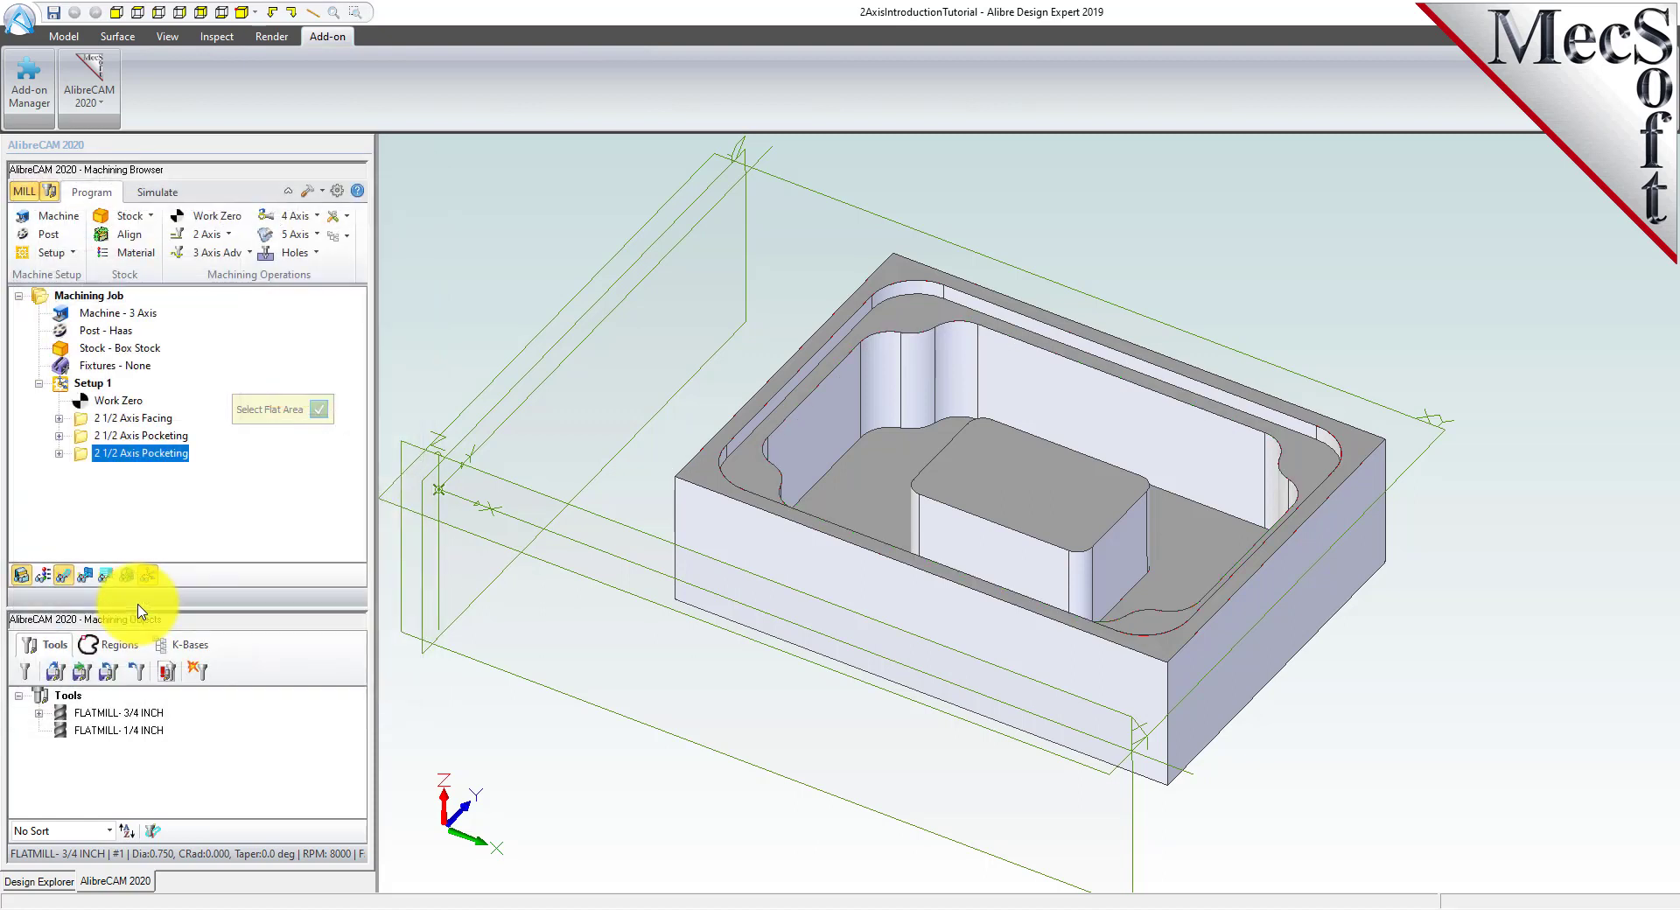
left_click(1013, 503)
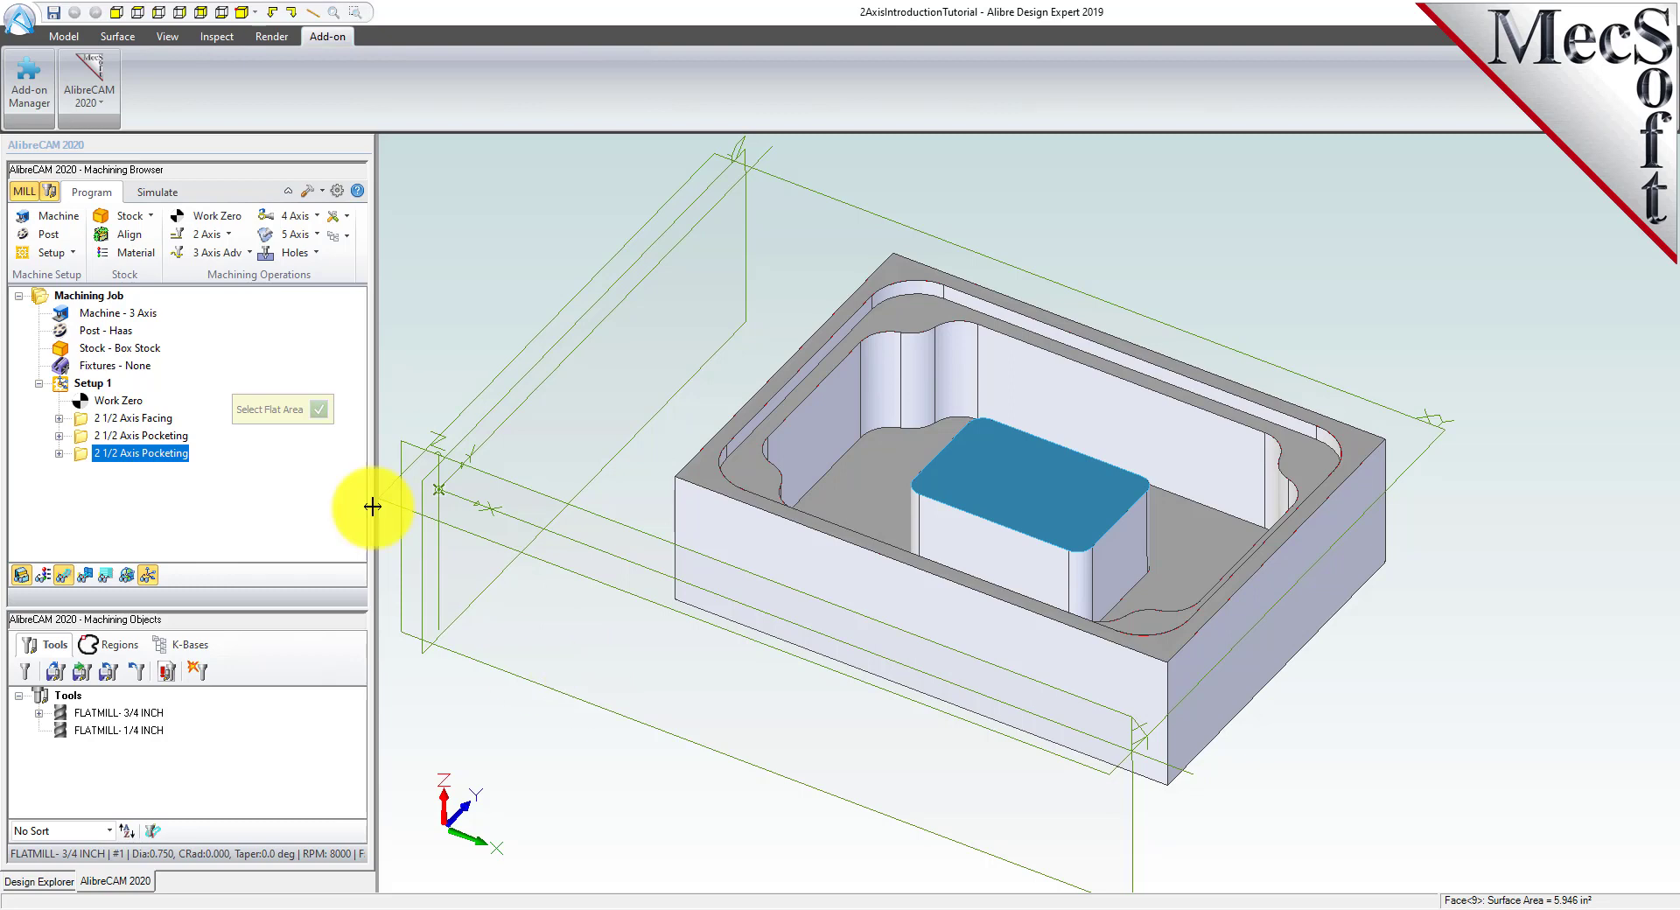
left_click(318, 410)
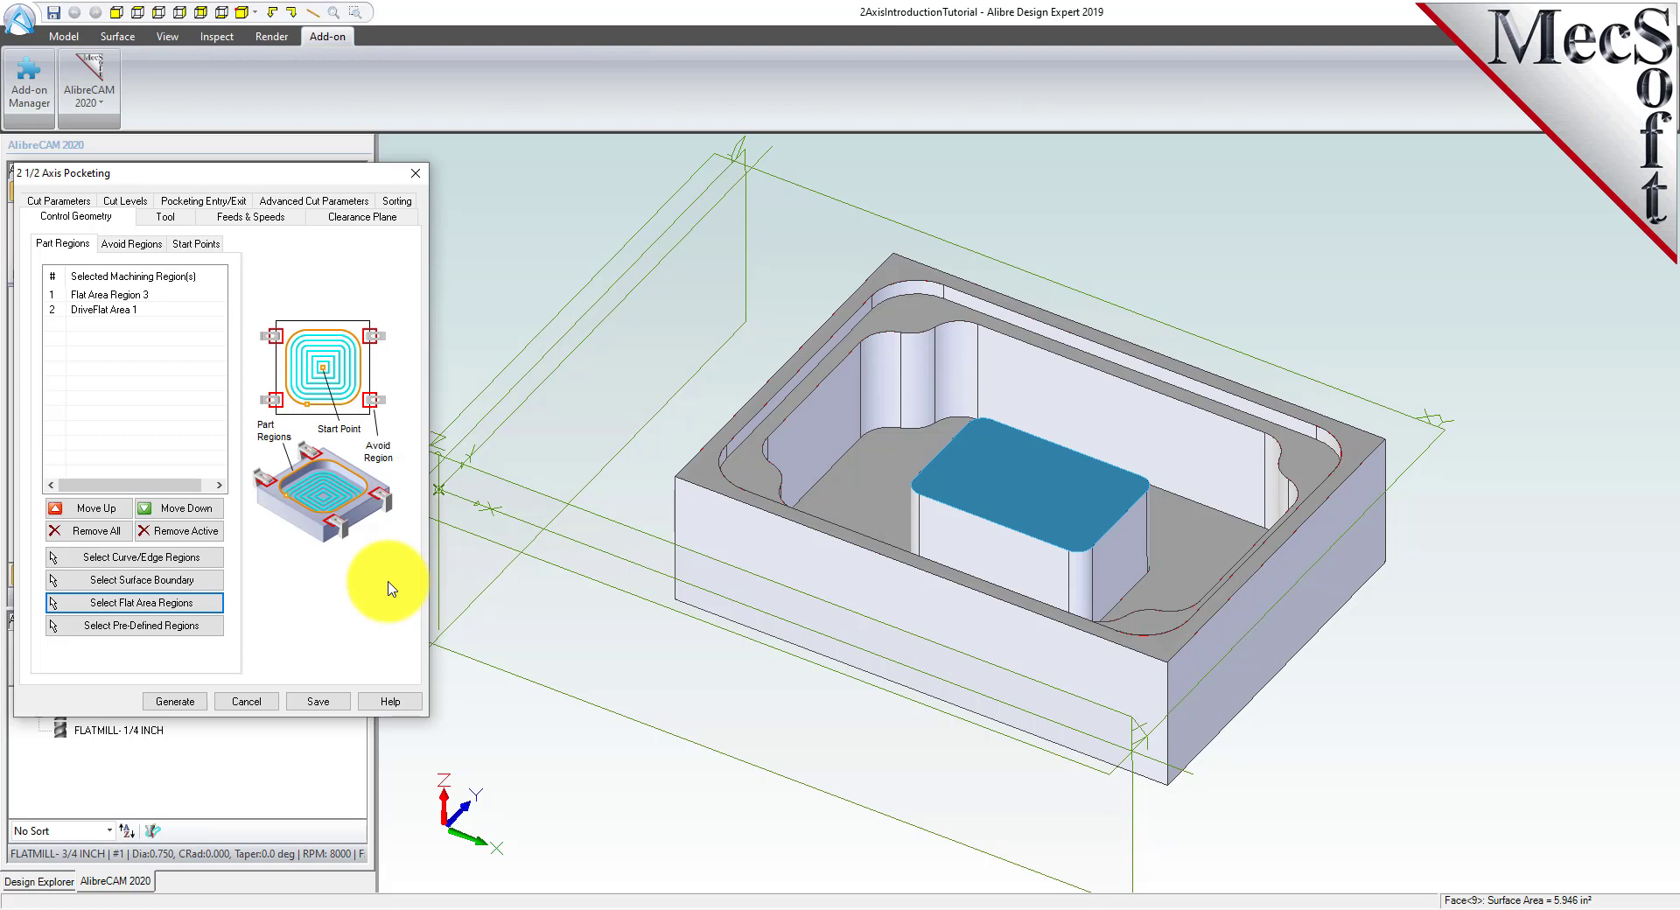
left_click(135, 309)
left_click(590, 764)
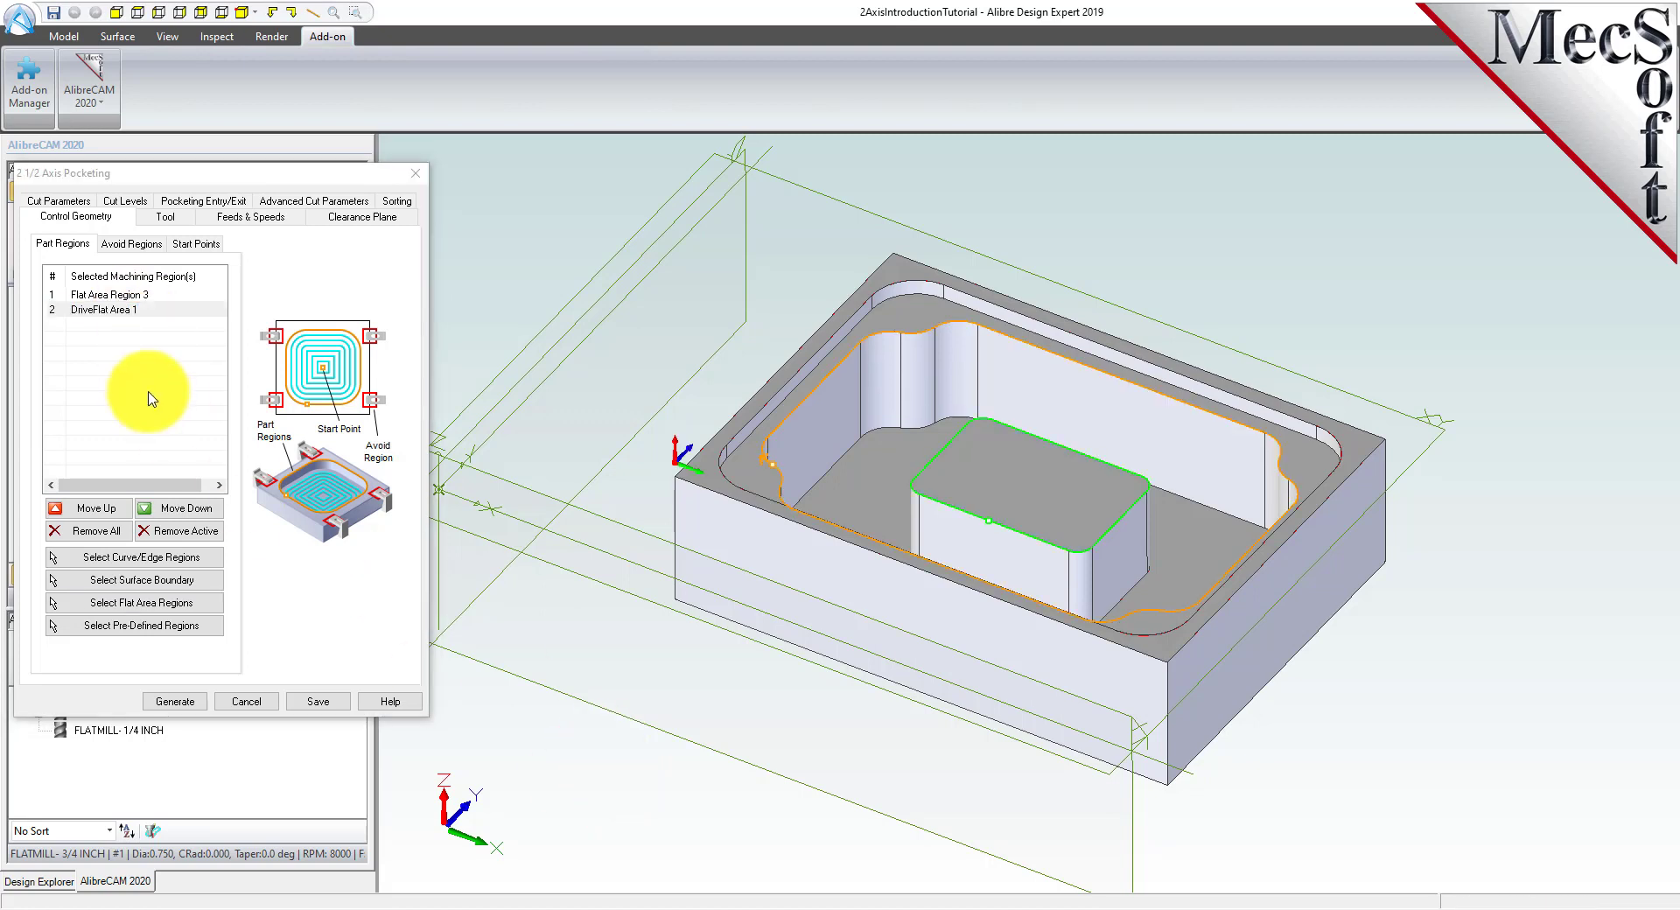
left_click(102, 312)
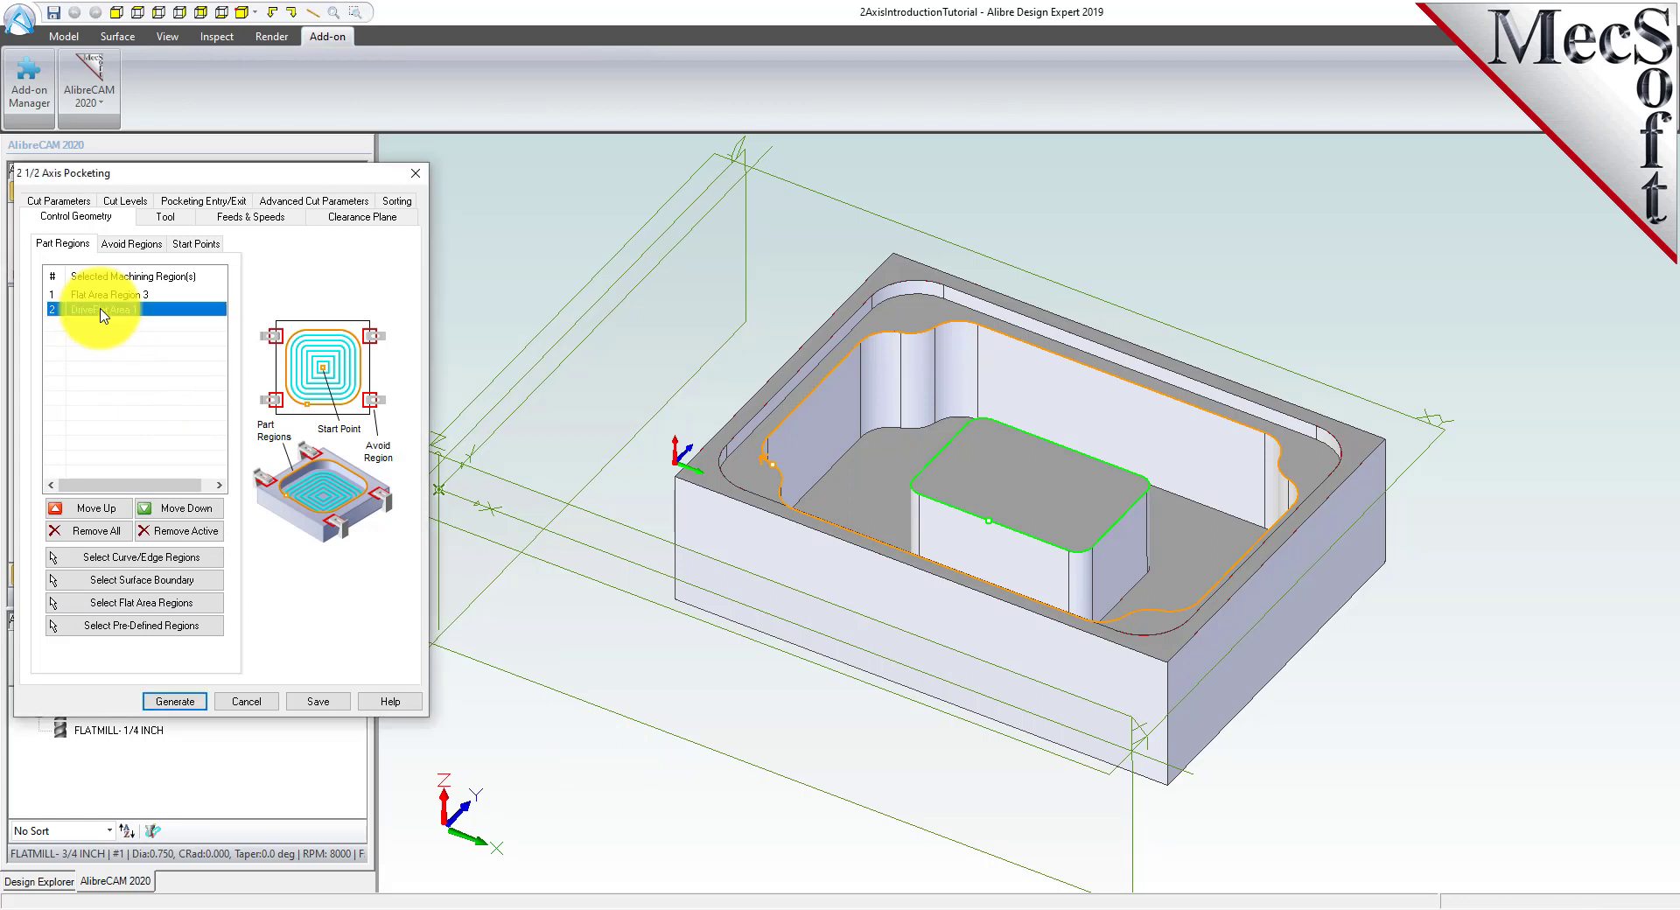
left_click(120, 297)
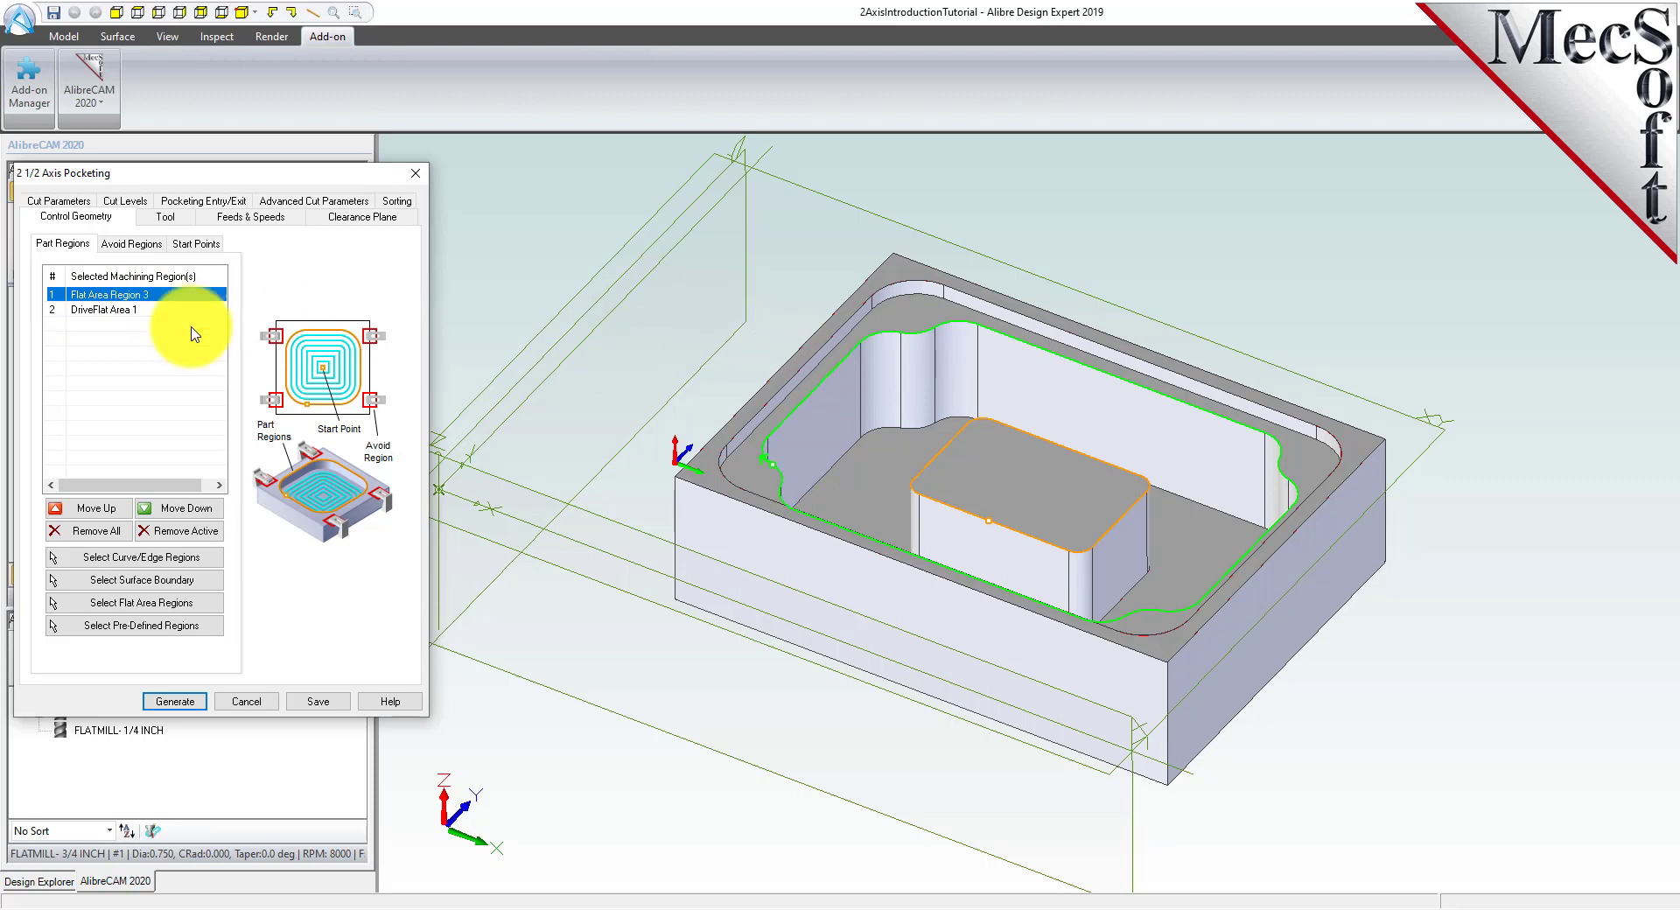
left_click(122, 309)
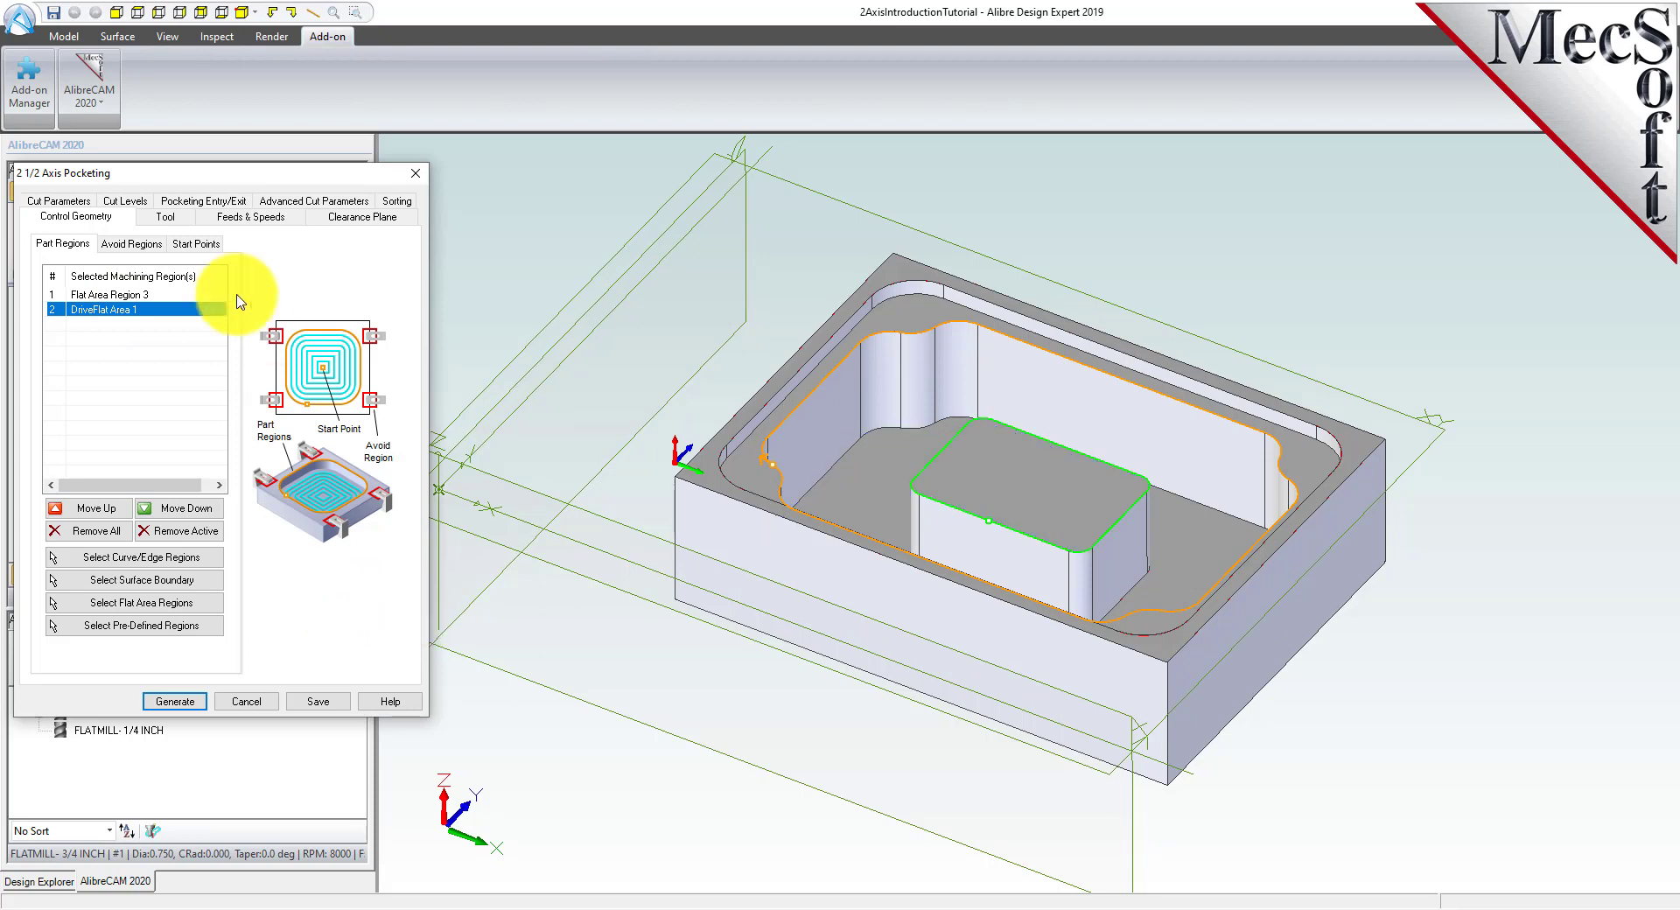
Review the pocketing operation's tool and set the stock allowance to 0.025 in its cut parameters.
left_click(168, 217)
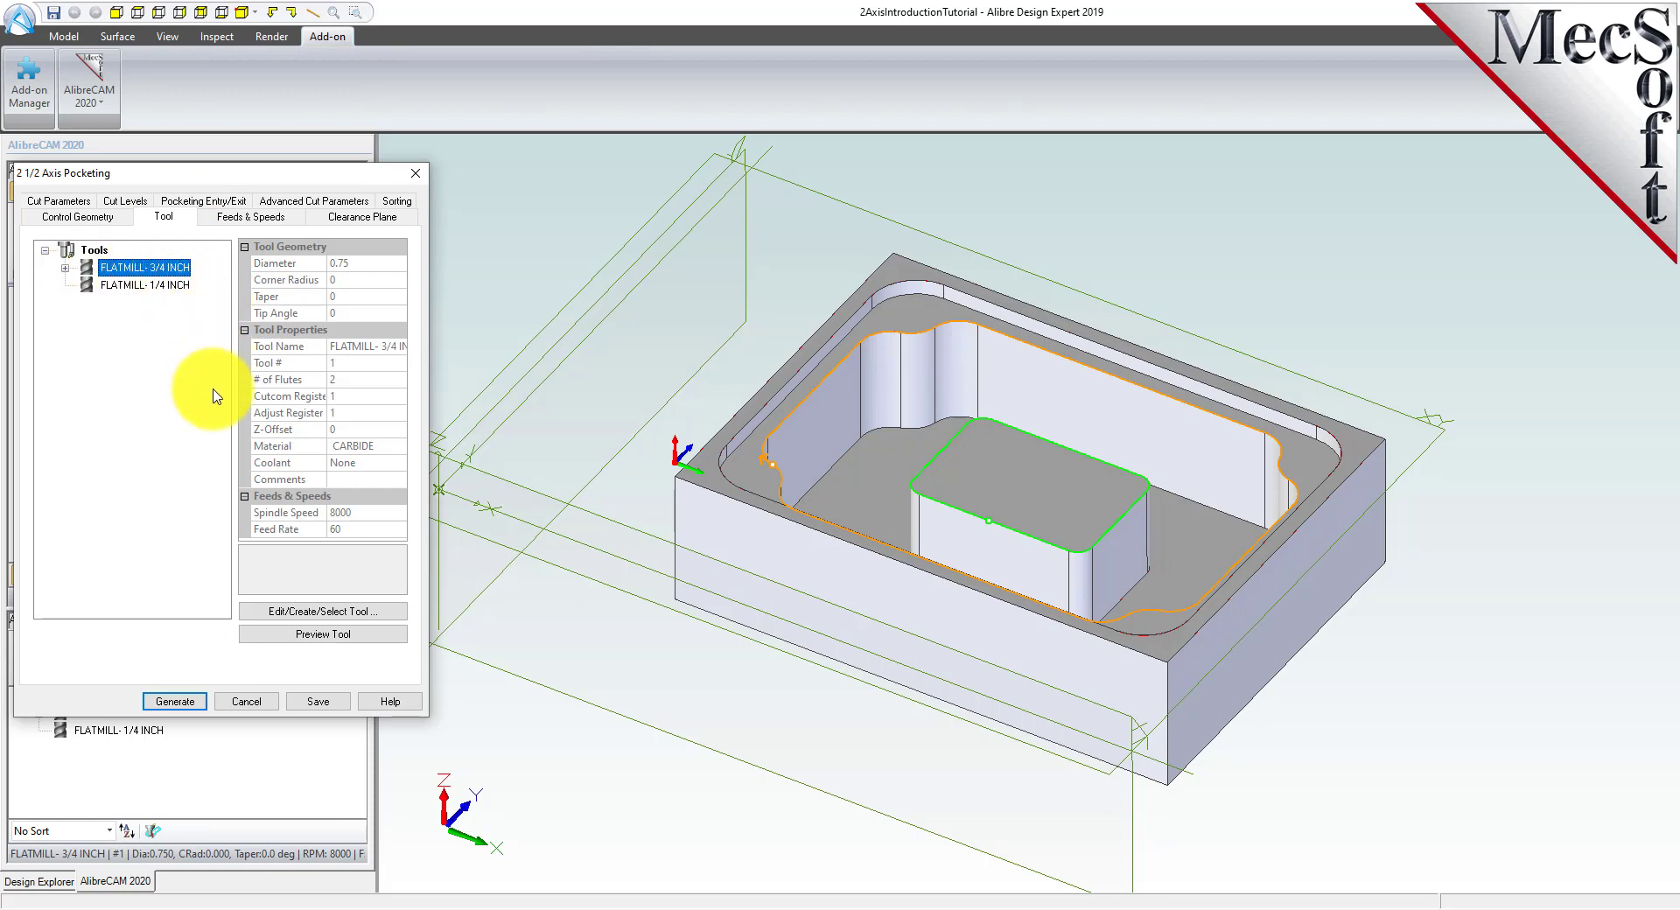
left_click(59, 200)
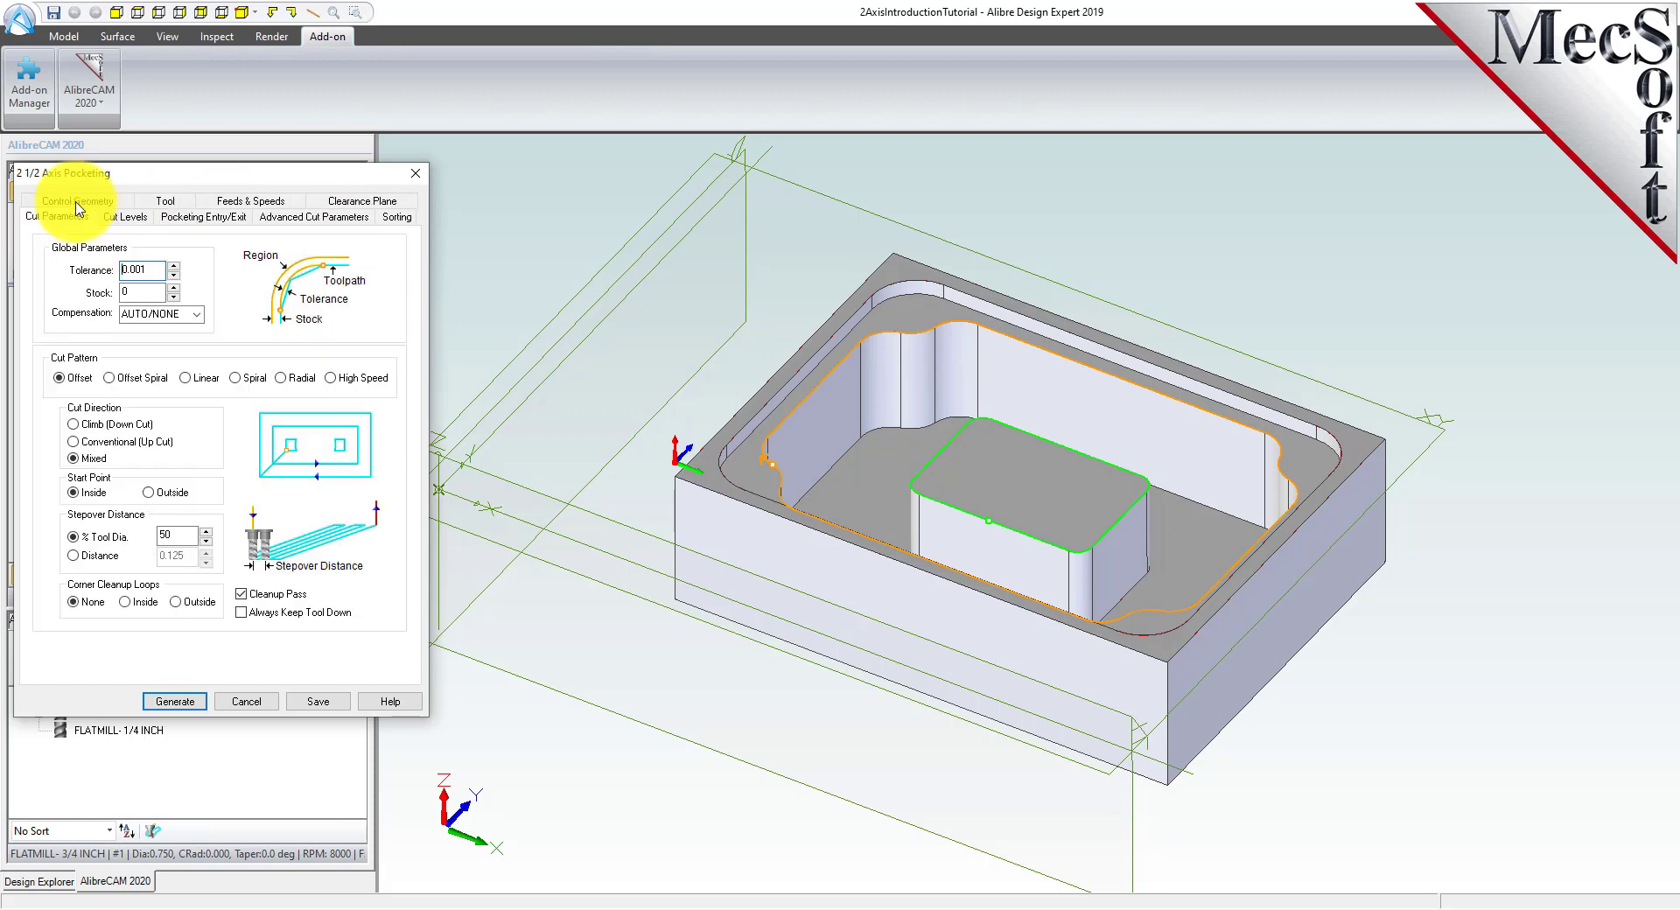
double_click(140, 291)
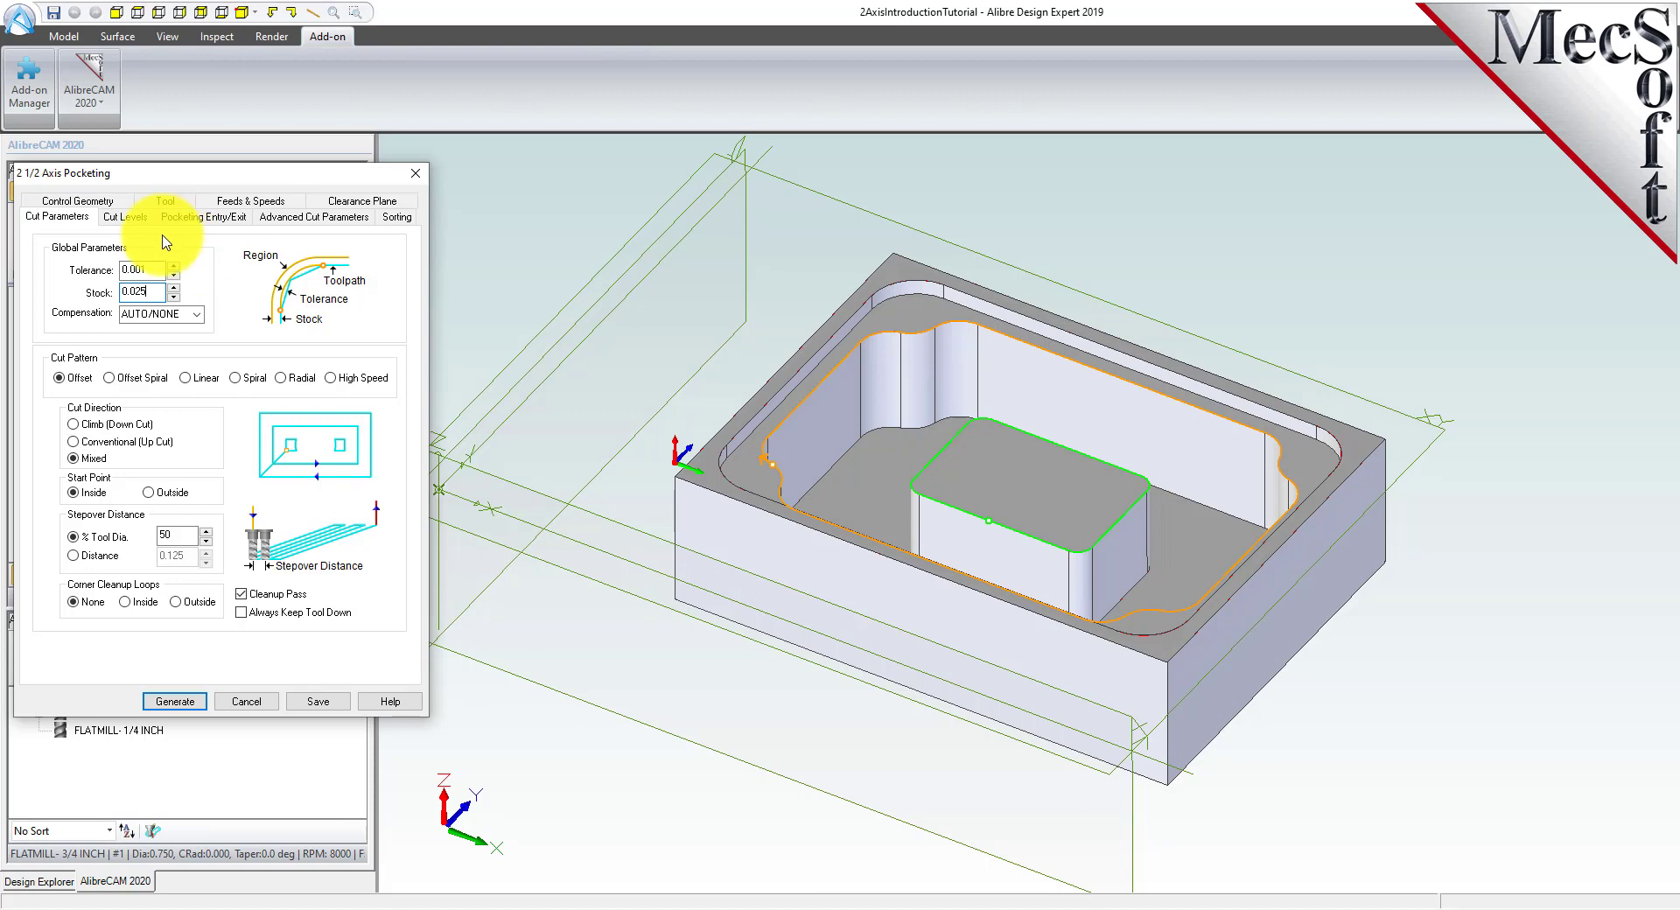
left_click(126, 216)
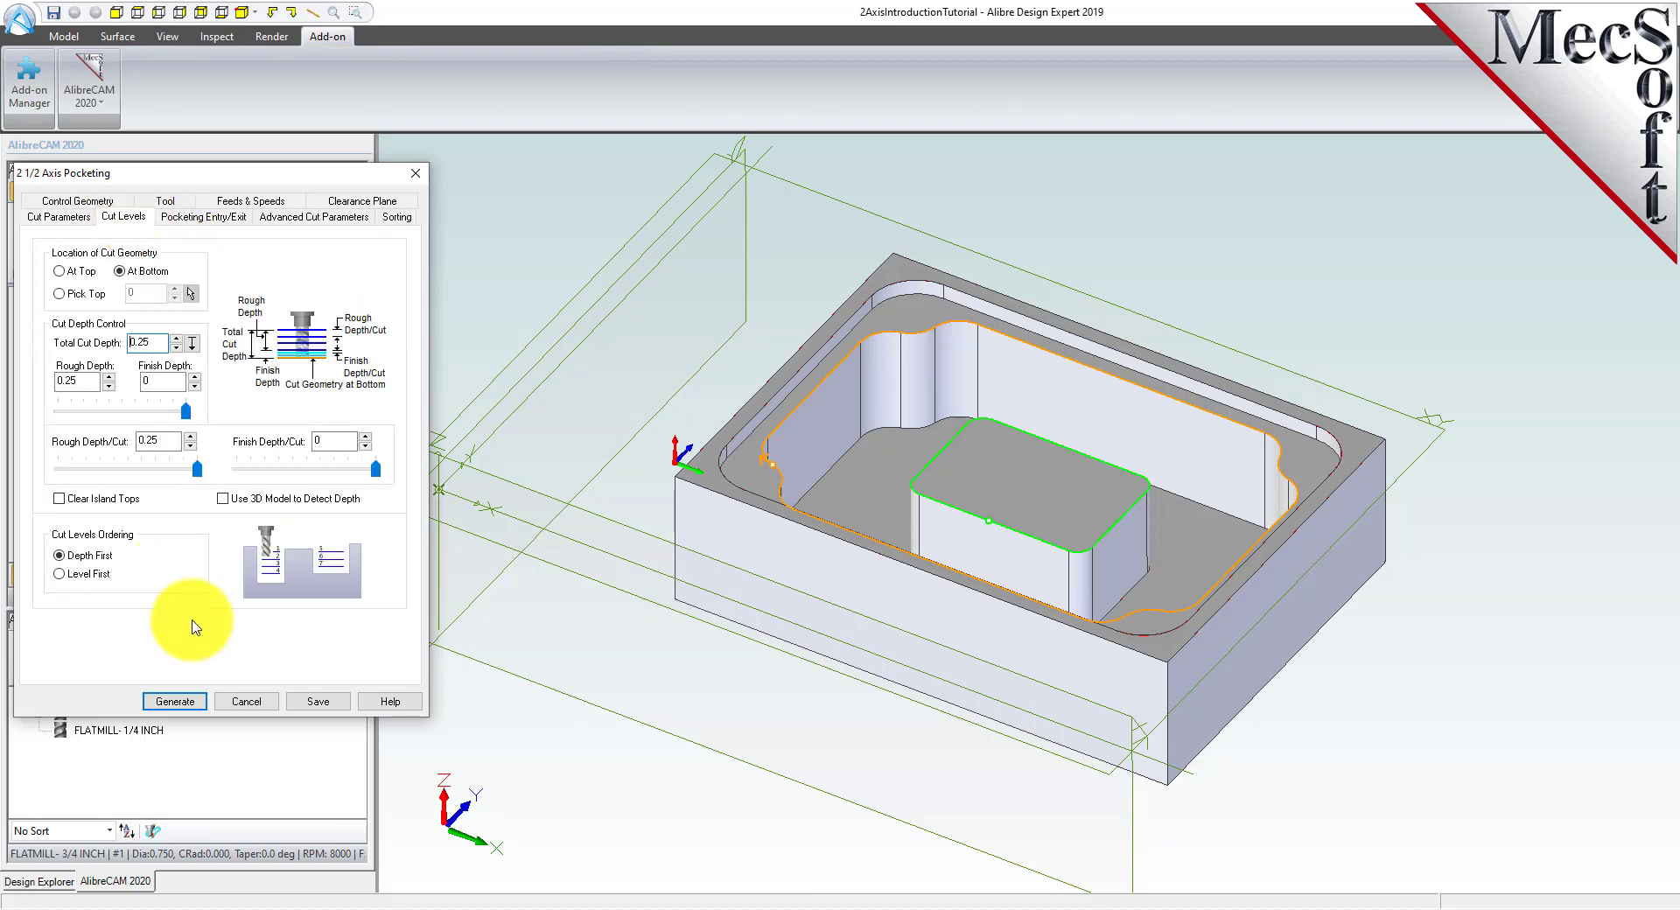
left_click(57, 216)
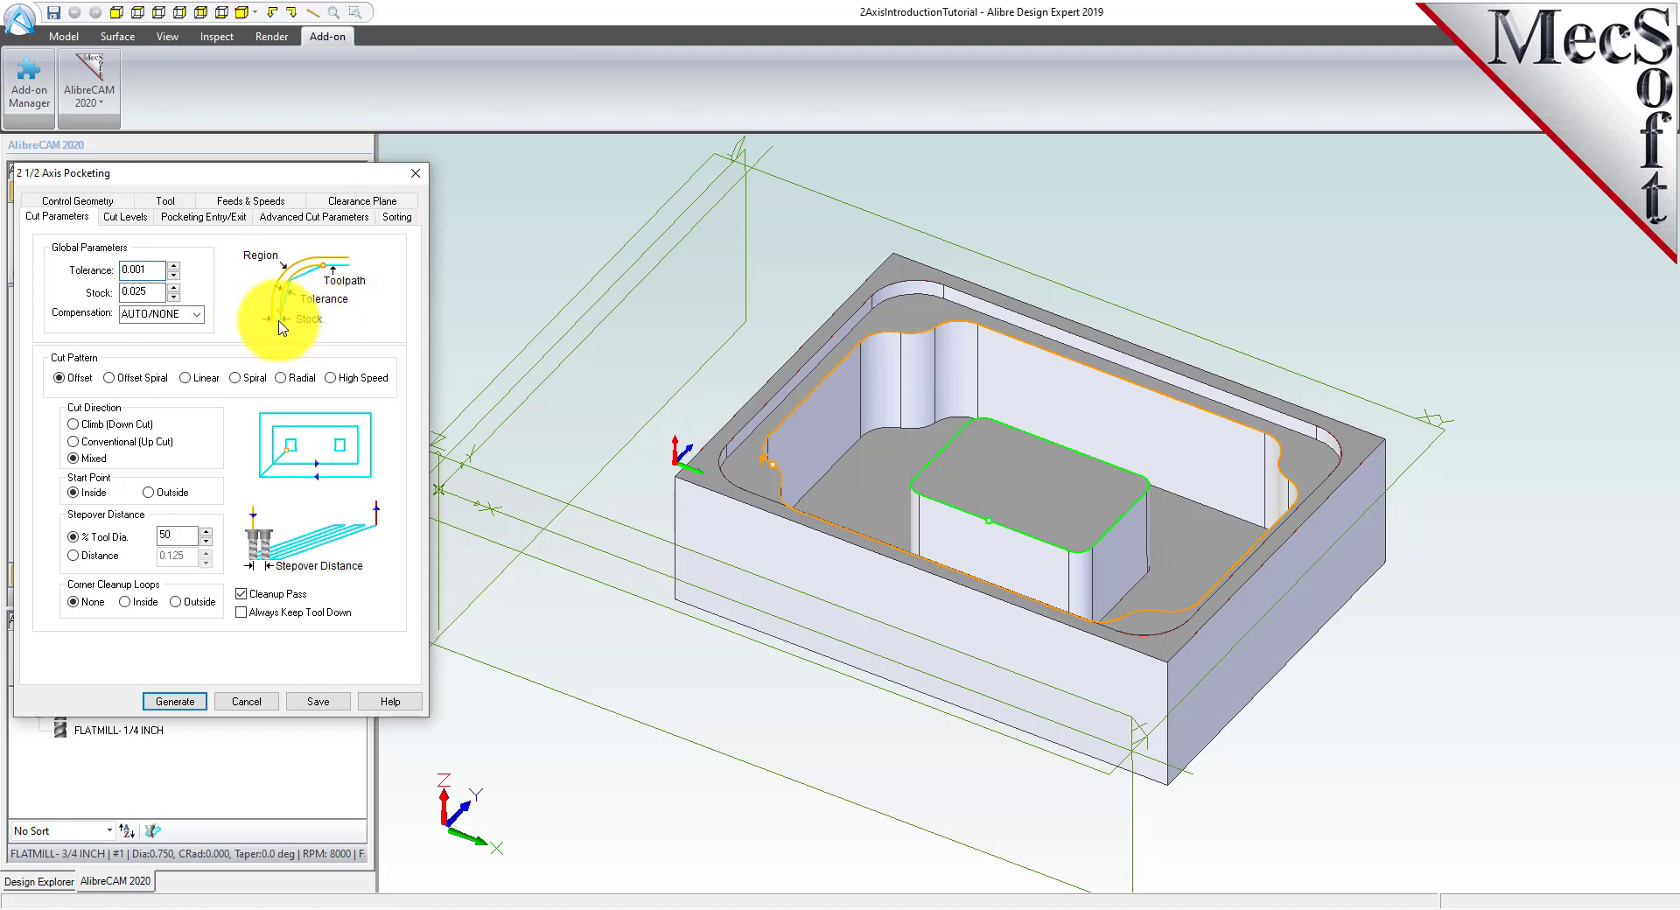
Locate the cut geometry at top and set the total cut depth to 1.75 by picking the upper ledge and the pocket floor.
left_click(124, 216)
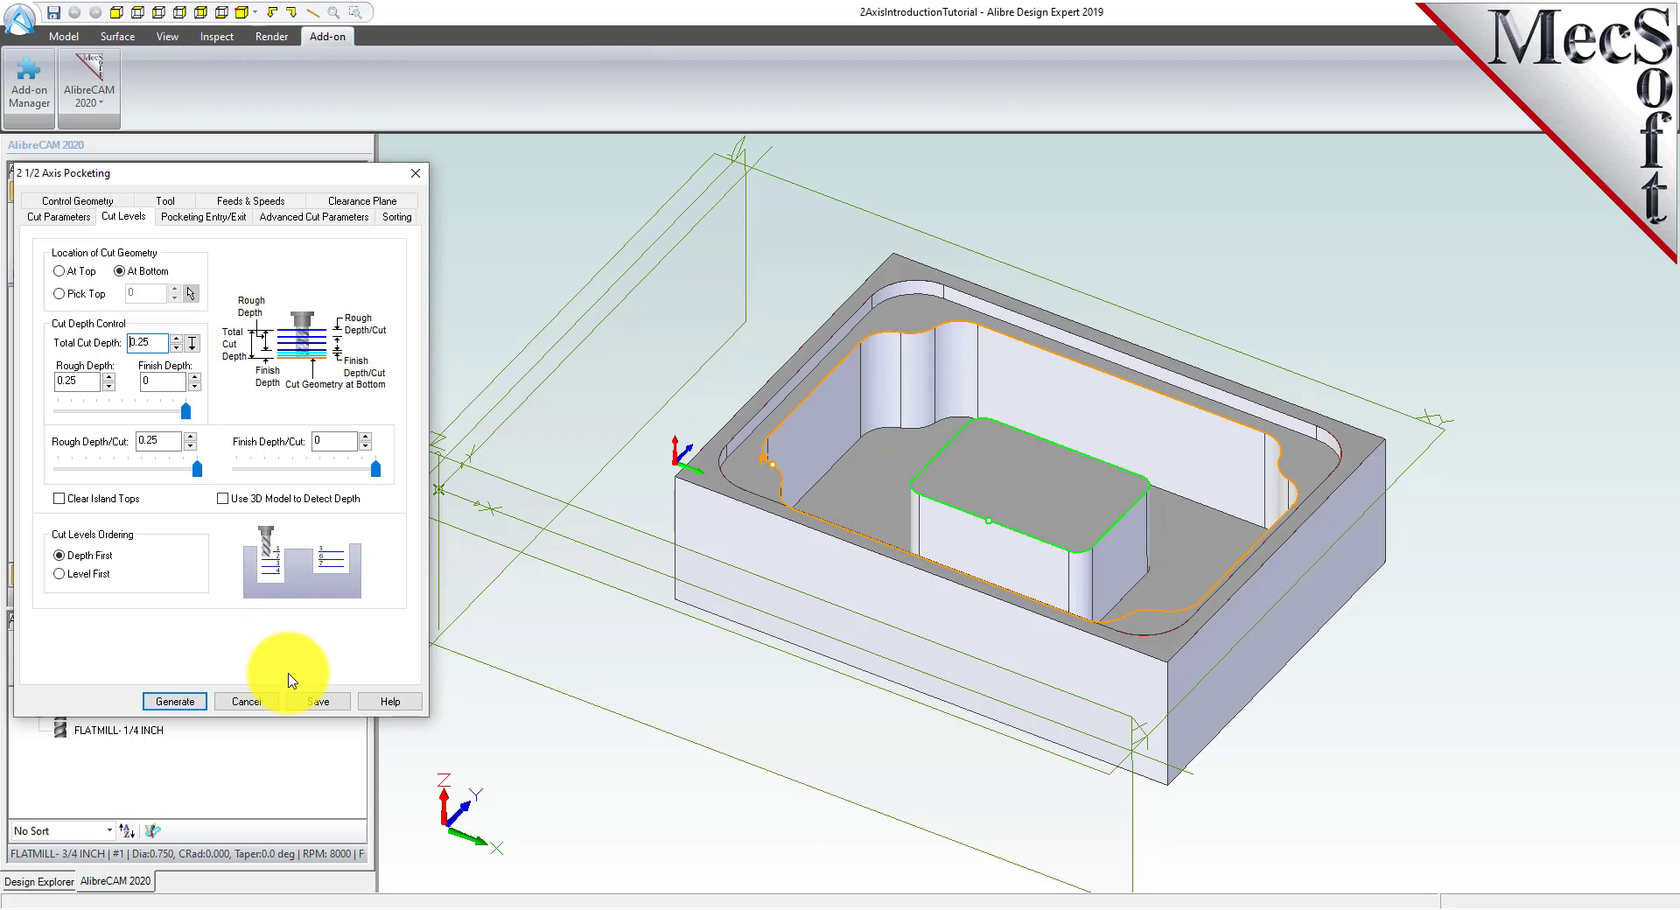
left_click(61, 272)
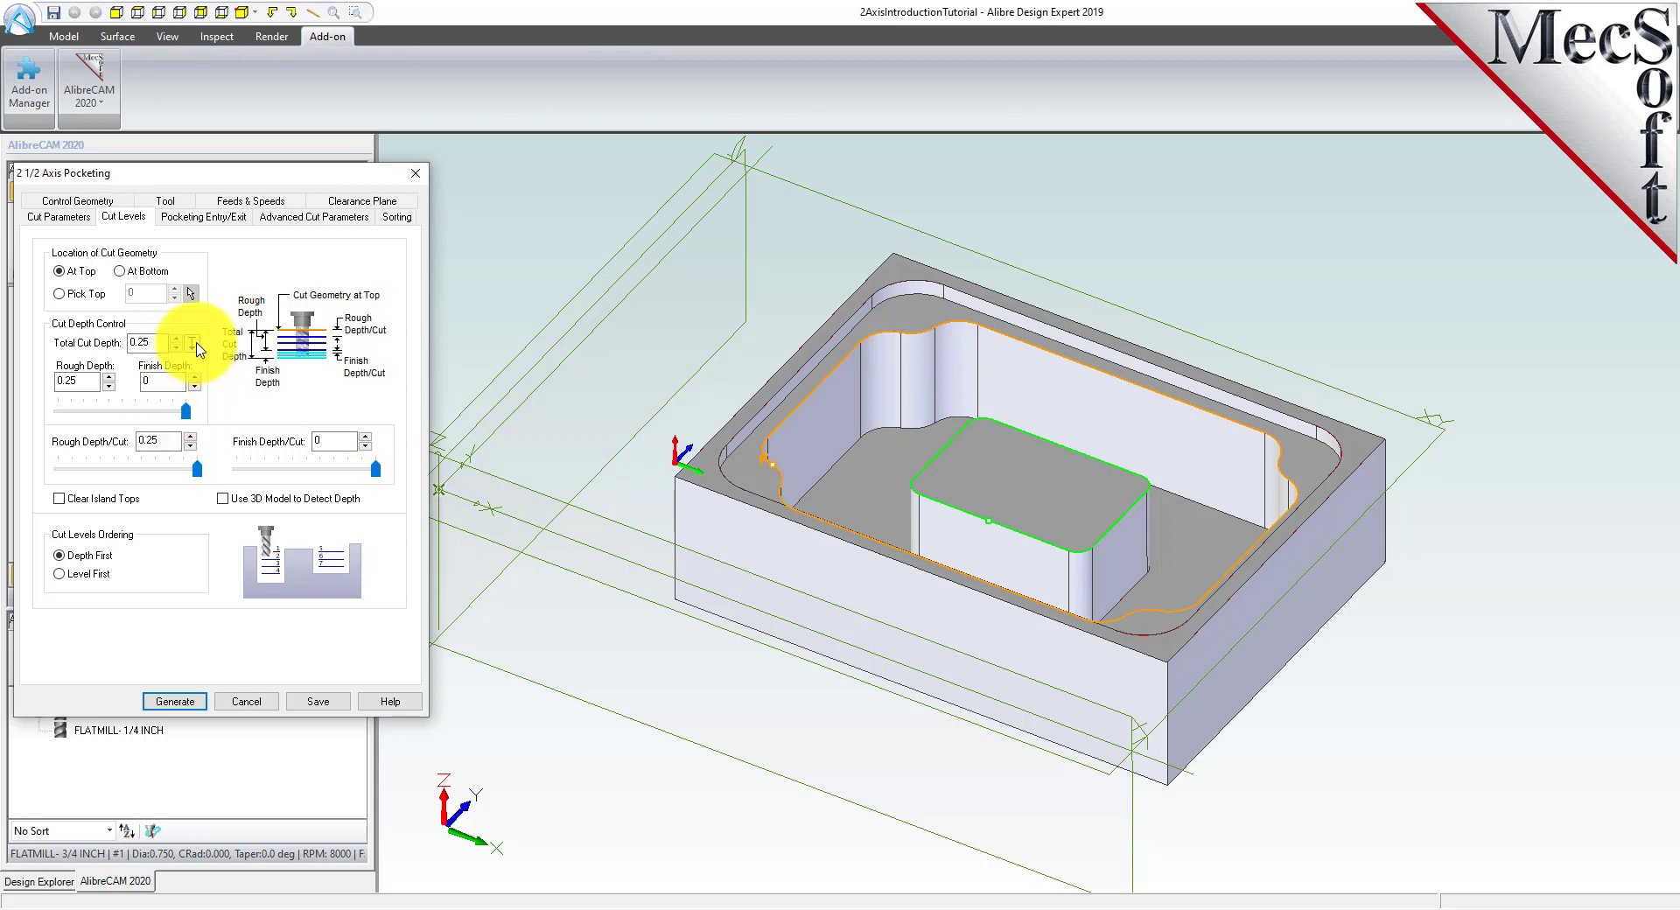
key("Return")
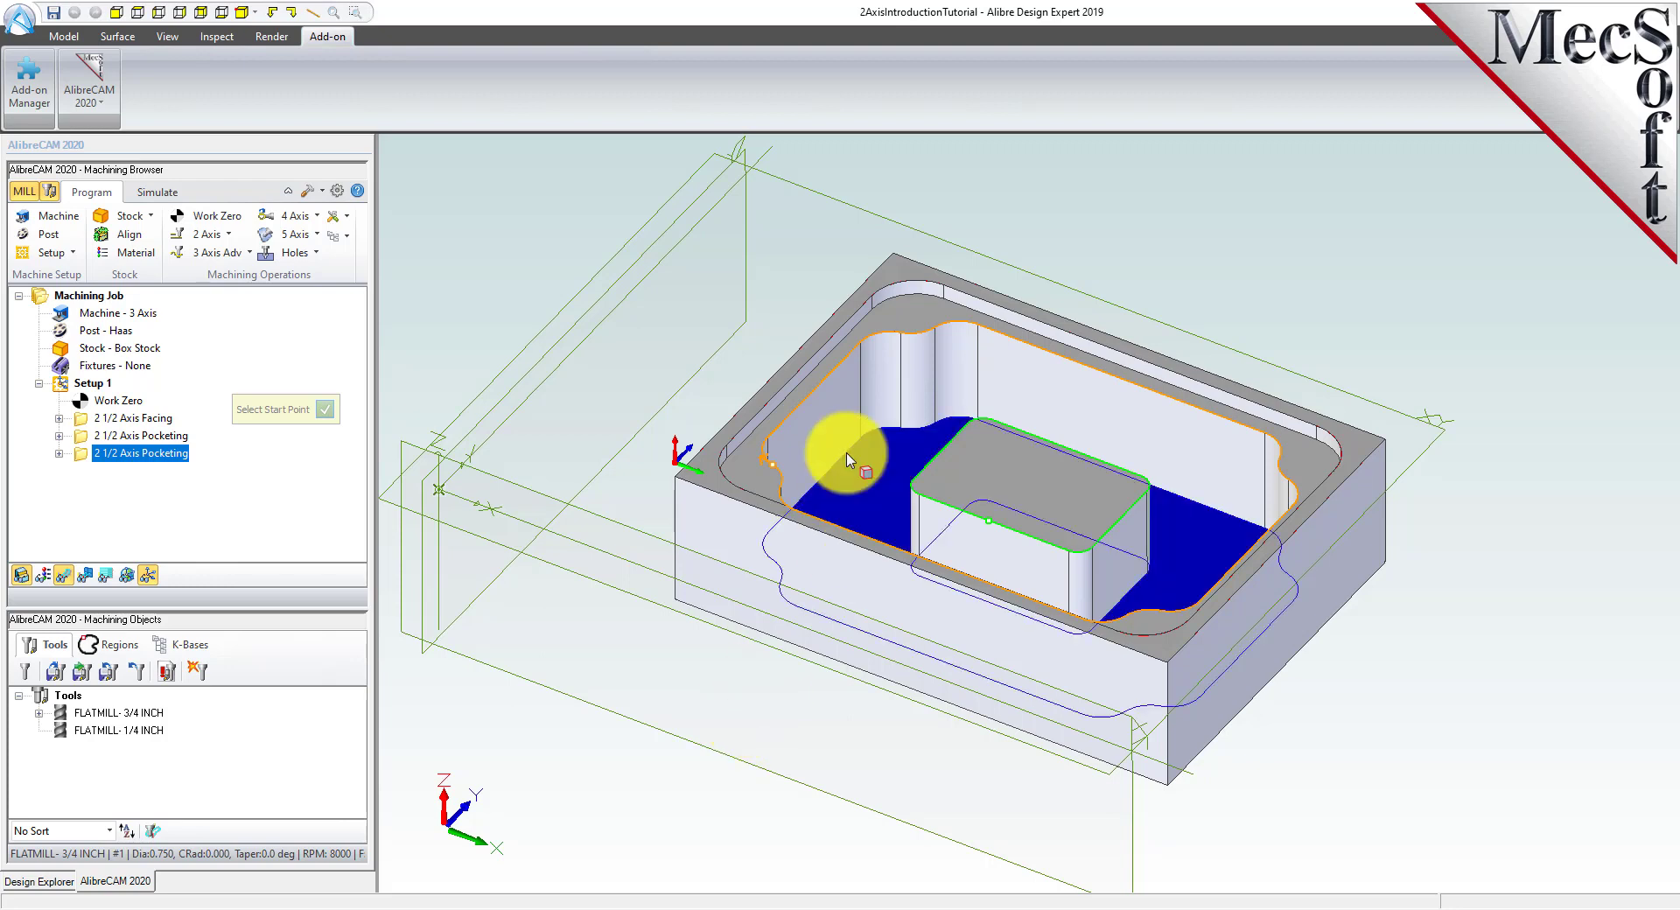
left_click(892, 323)
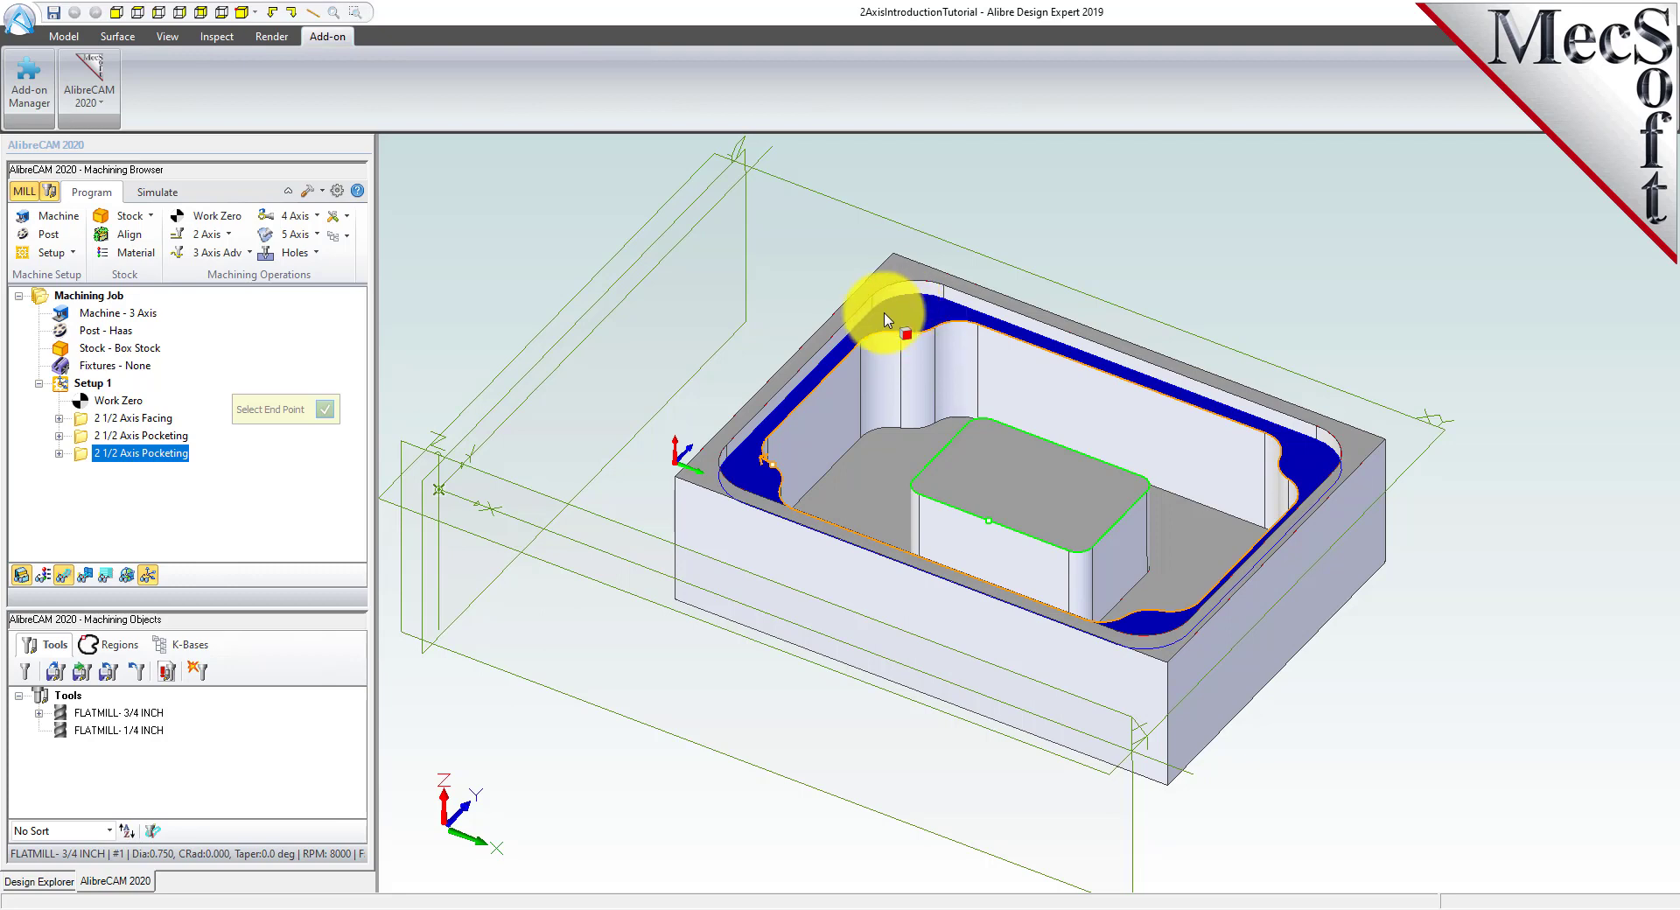
left_click(870, 450)
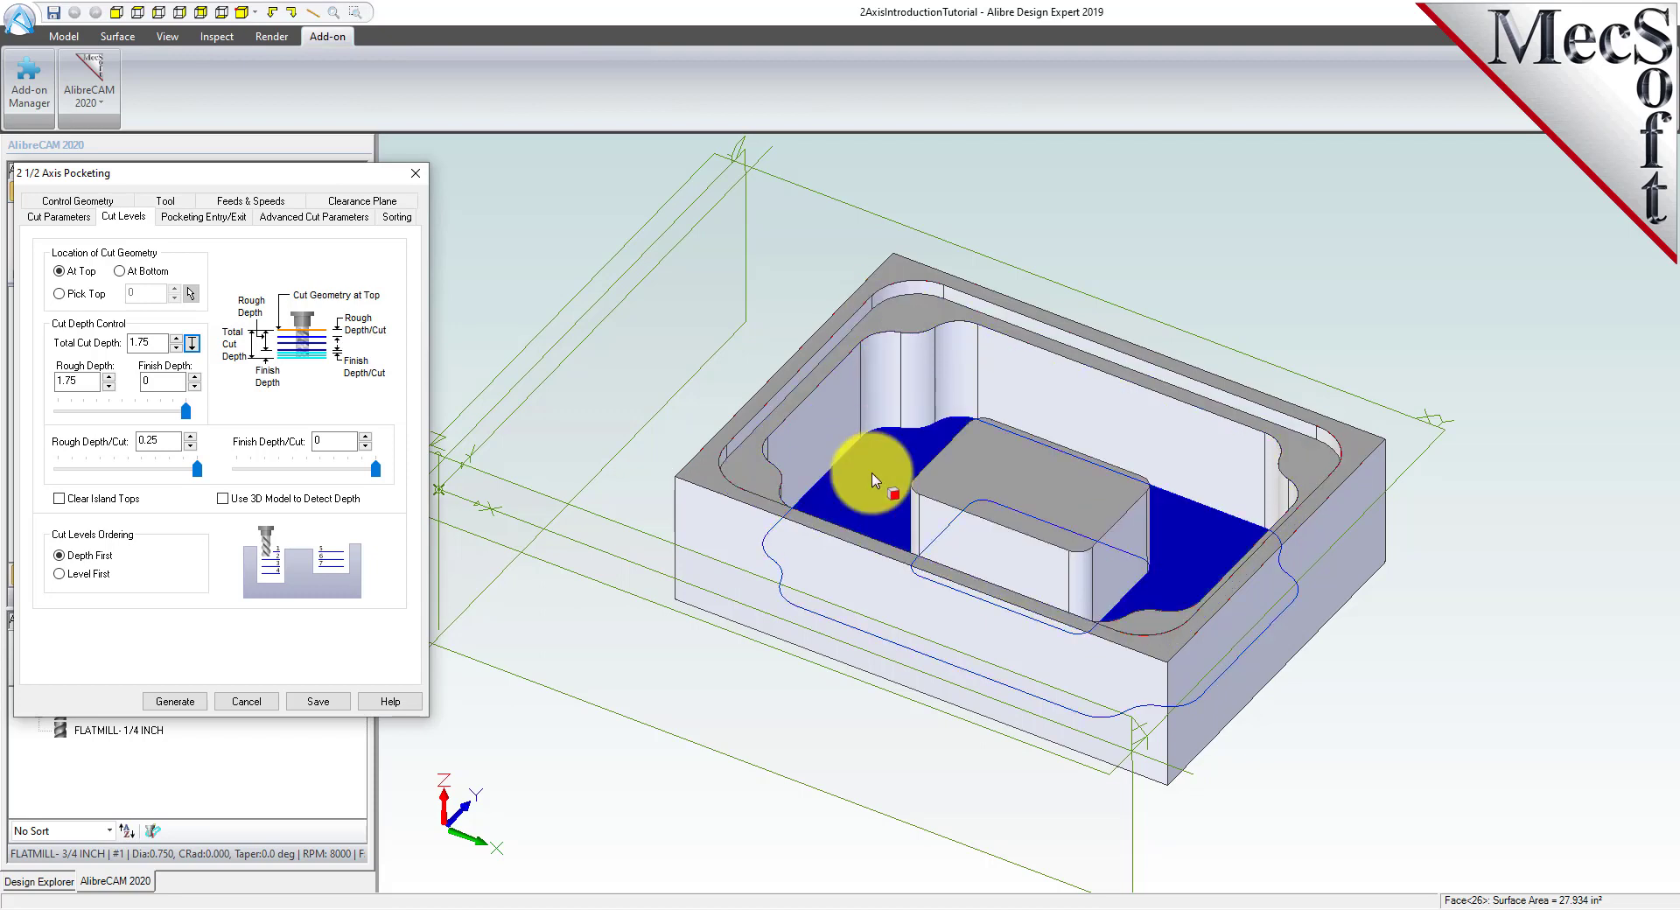
left_click(560, 656)
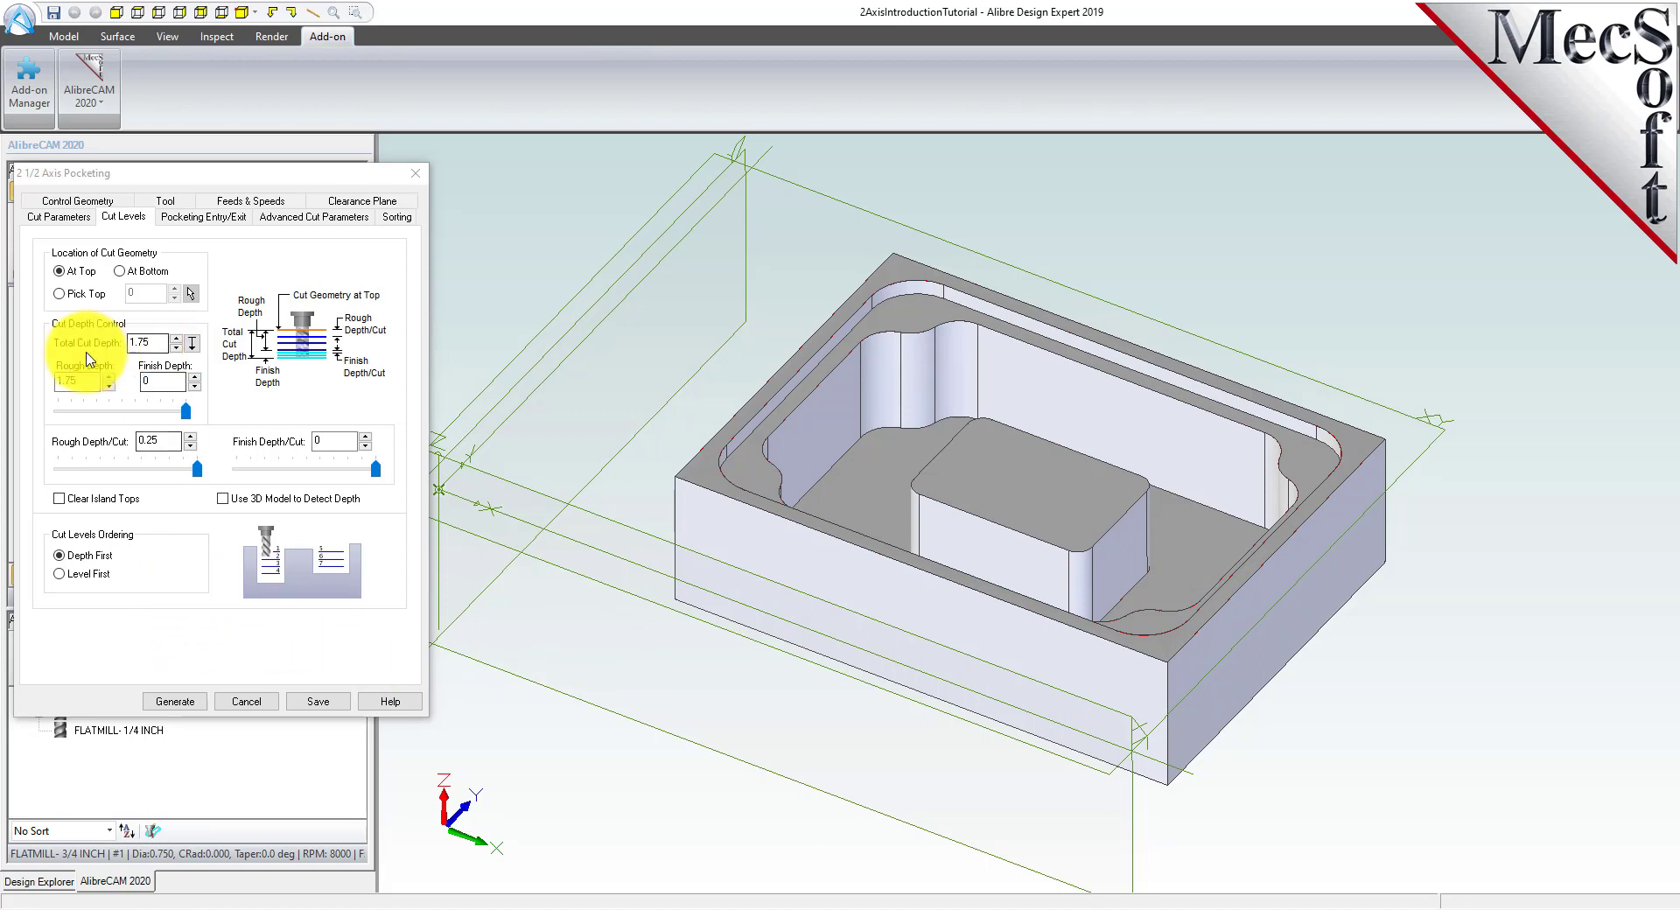
Enable Clear Island Tops for the pocketing cut levels, using a rough depth per cut of 0.25.
left_click(140, 342)
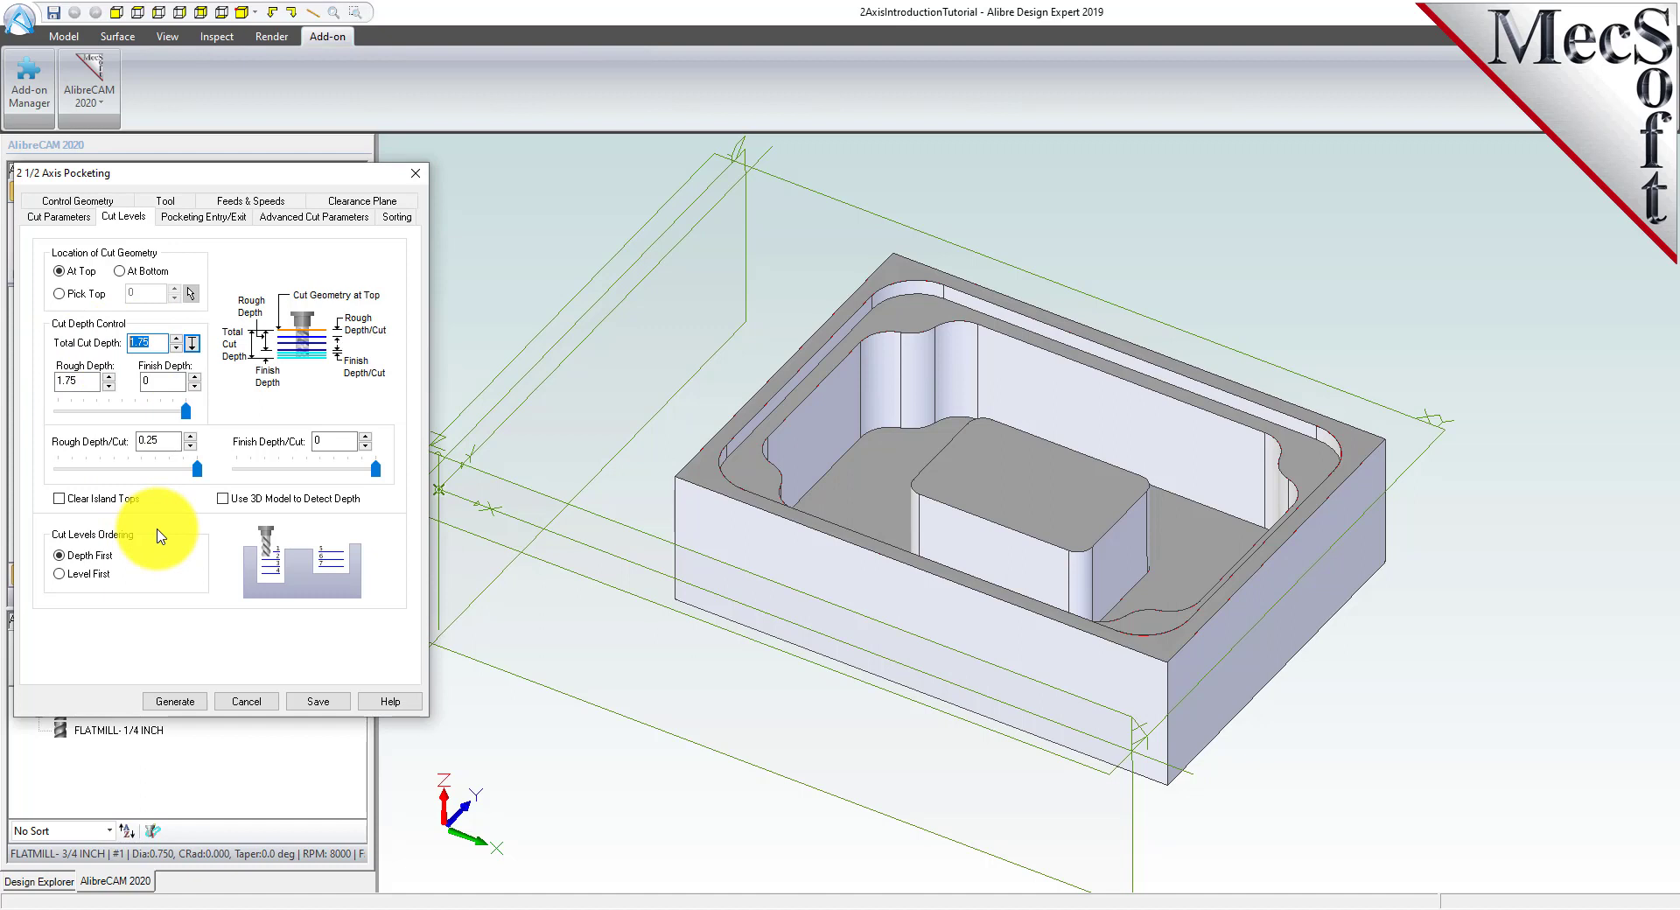
left_click(149, 440)
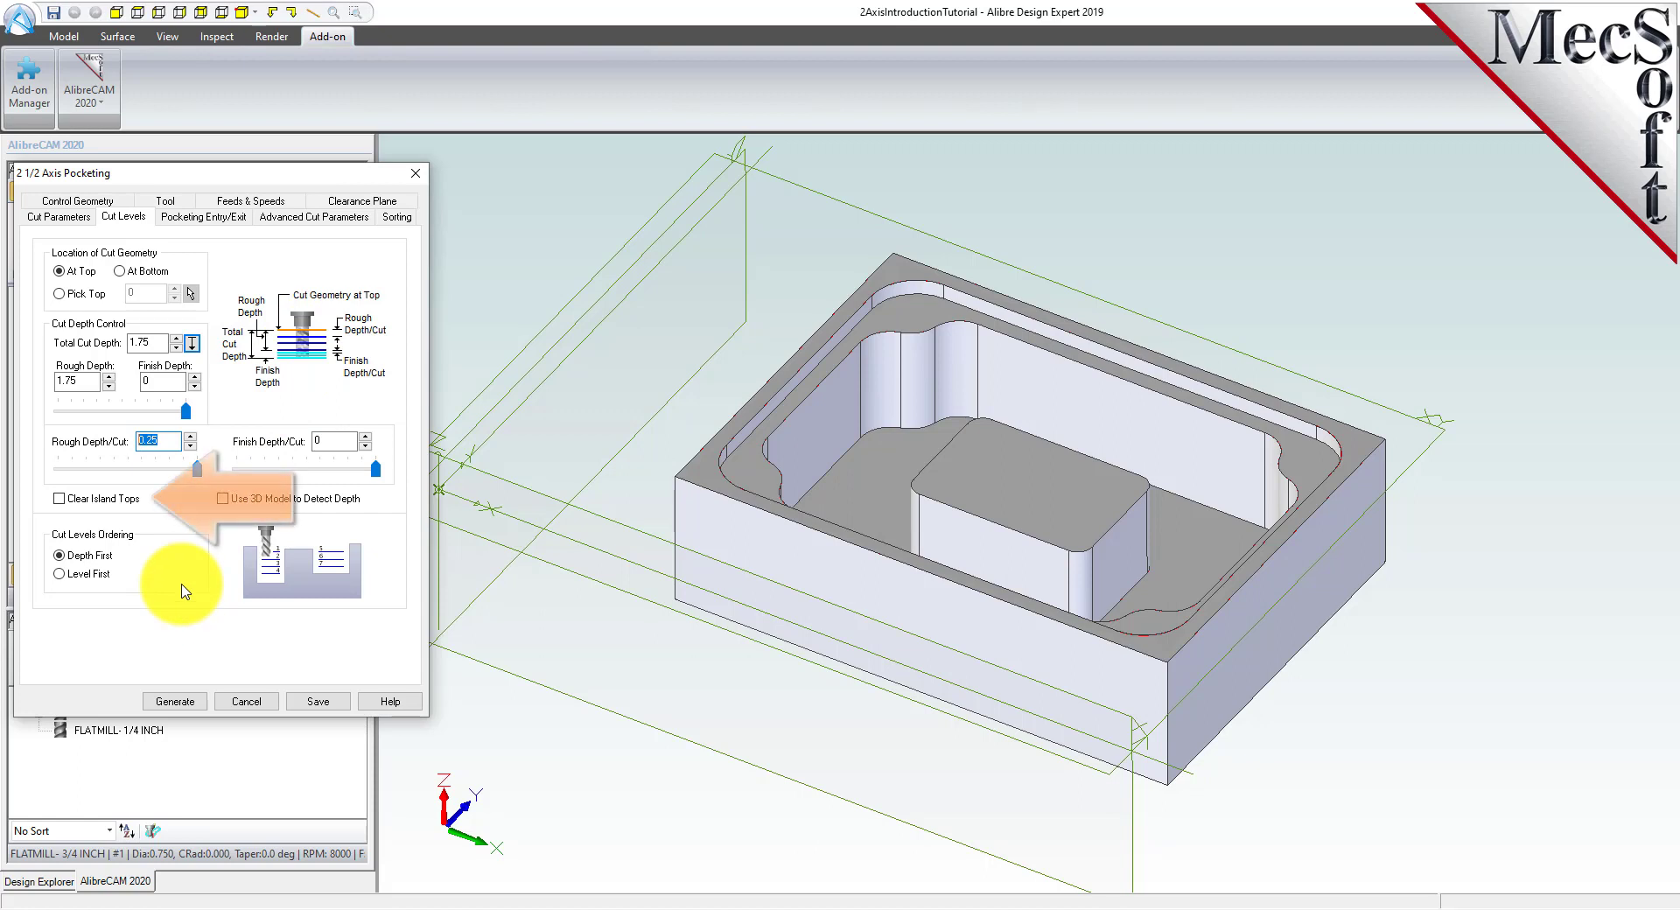
left_click(59, 498)
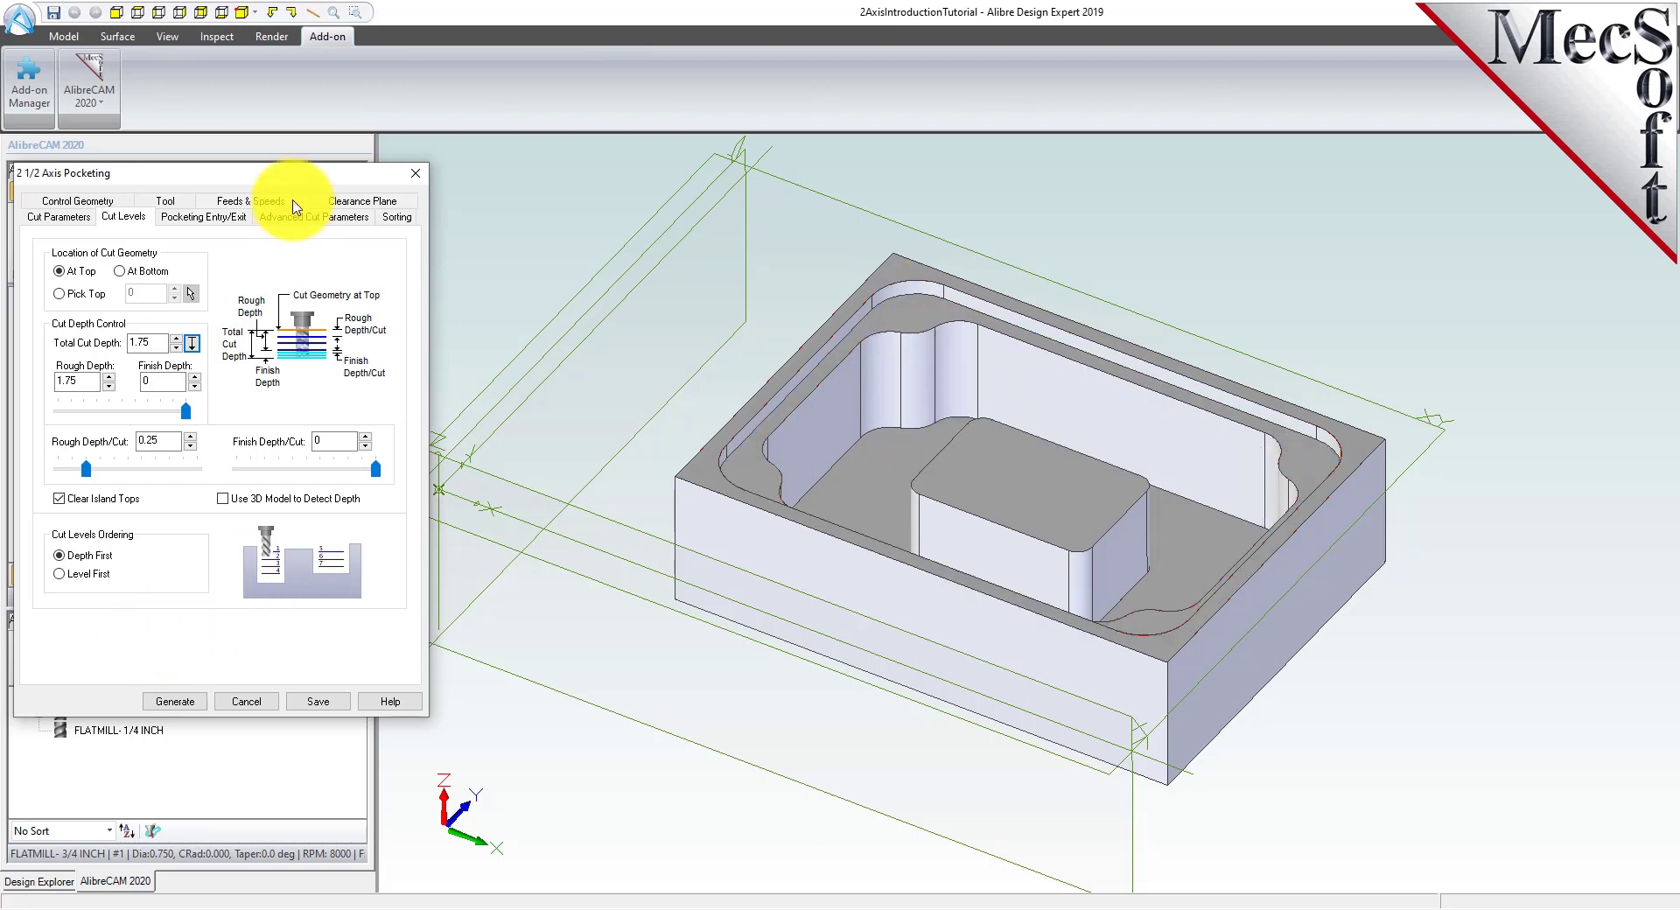
Check the total, rough and finish depths and the depths per cut, and generate the second 2 1/2 Axis Pocketing toolpath.
left_click_drag(281, 171, 419, 197)
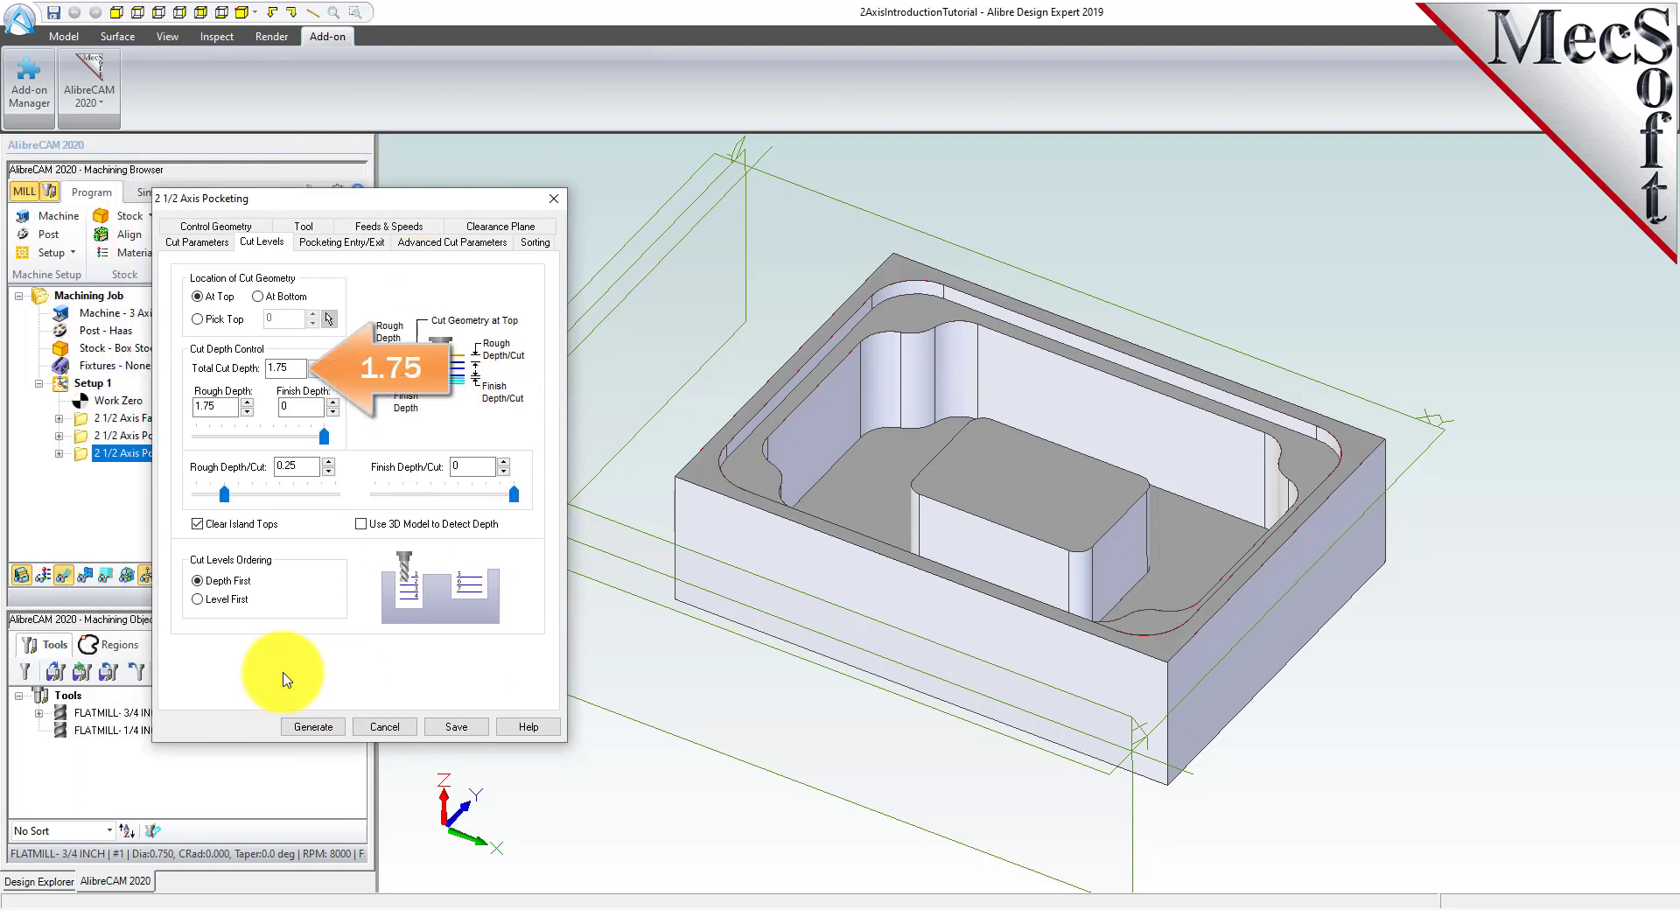
double_click(280, 368)
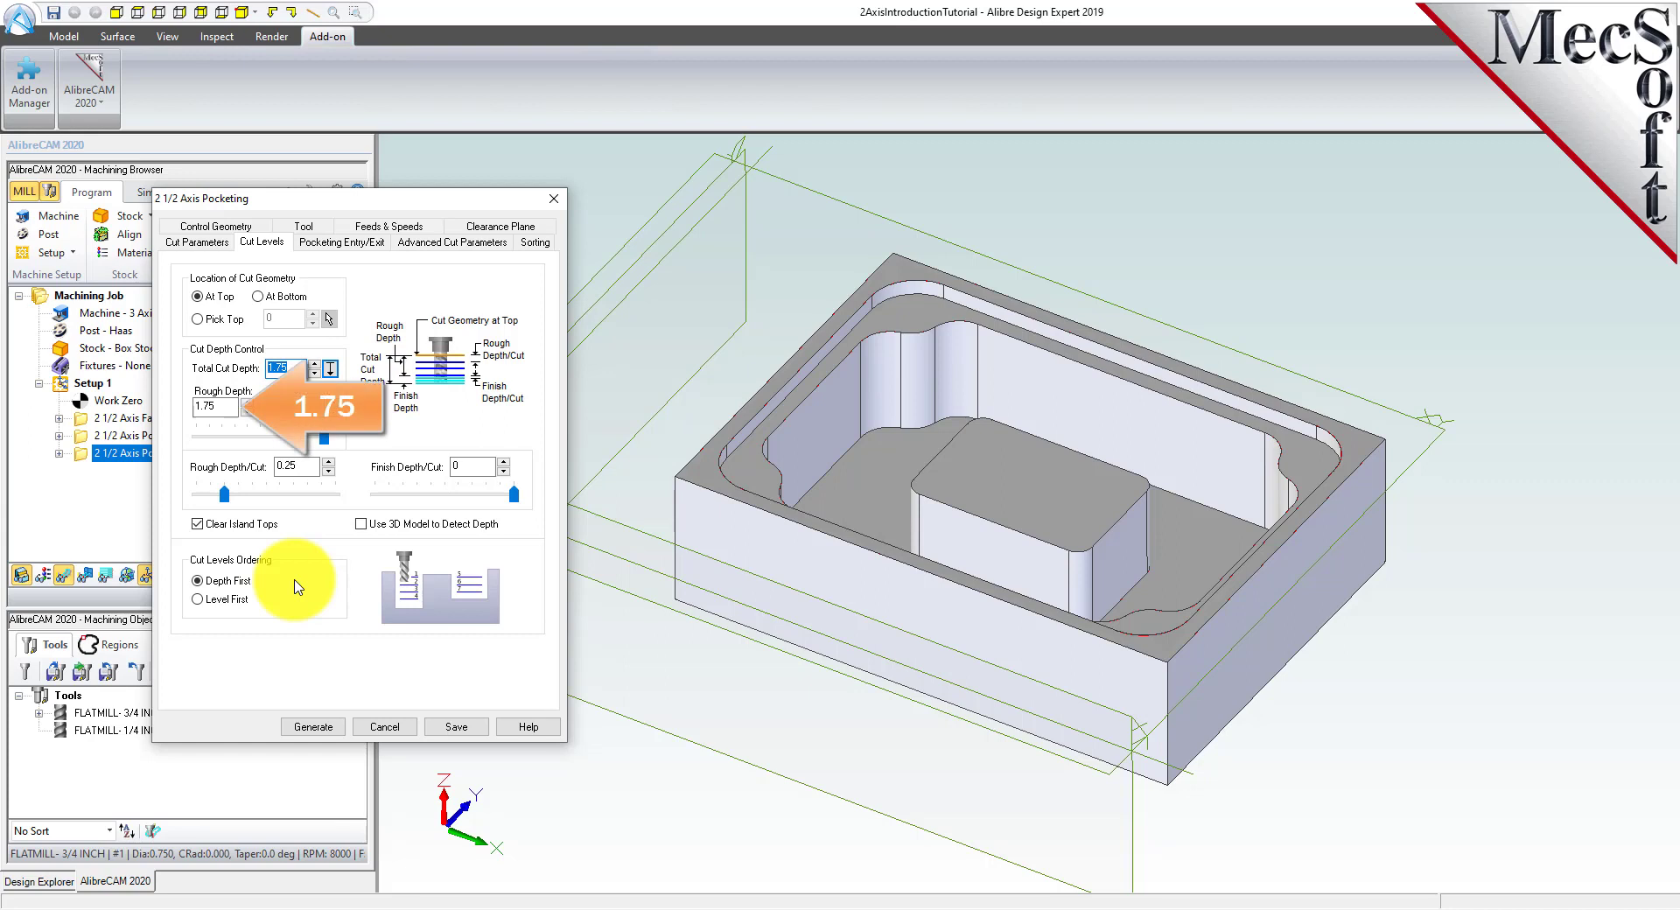
double_click(228, 404)
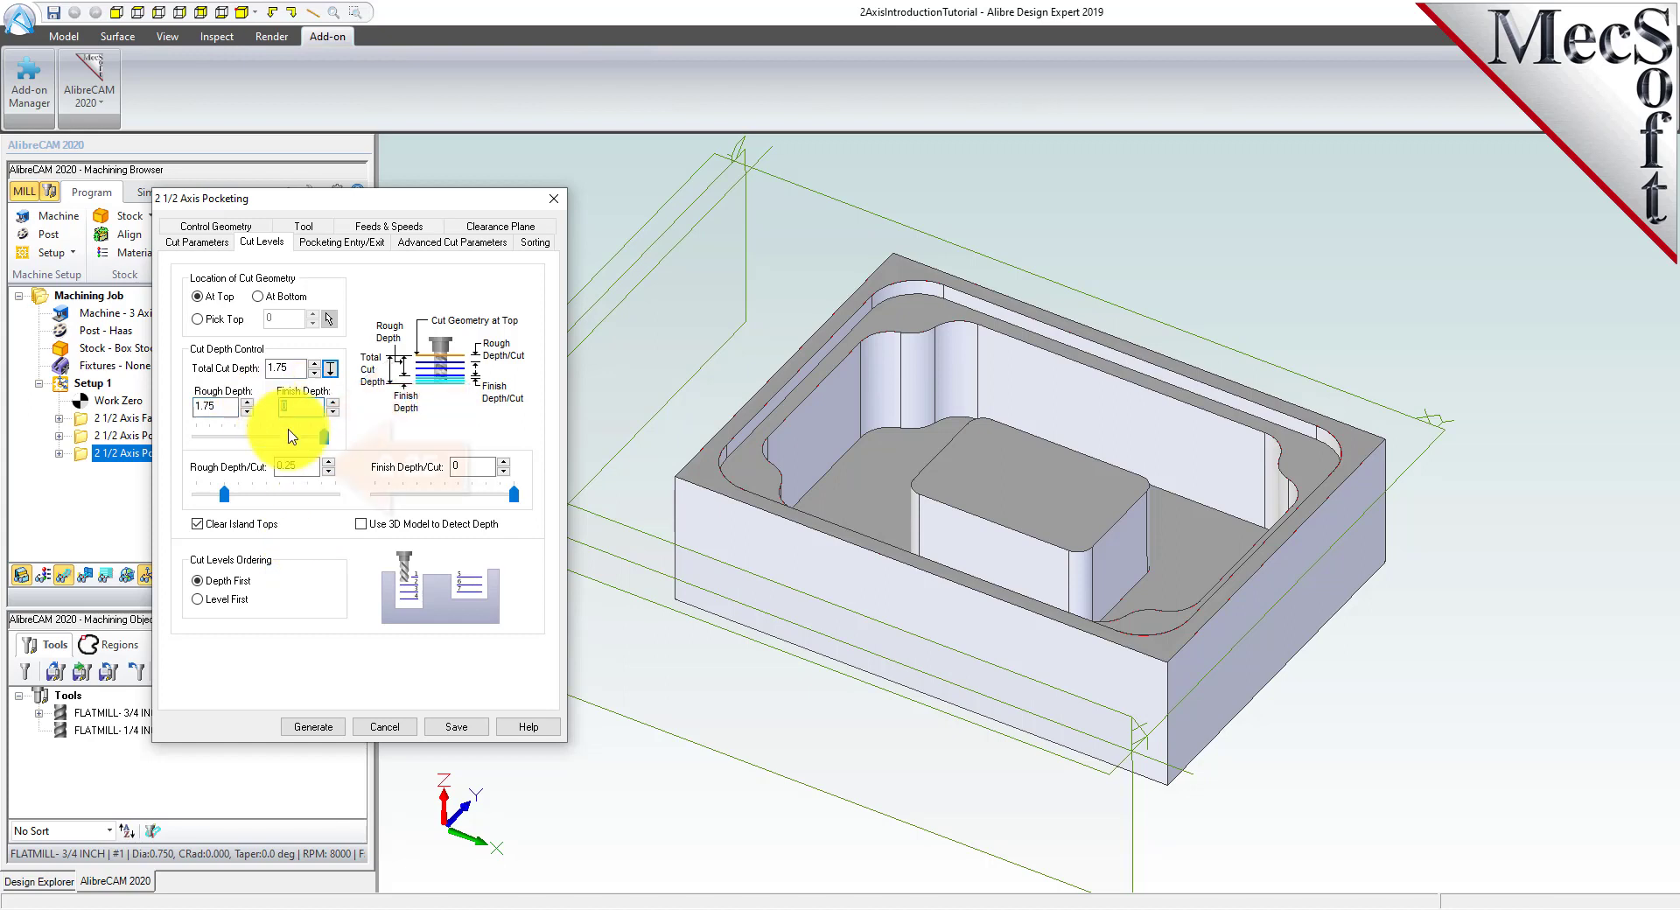
double_click(293, 465)
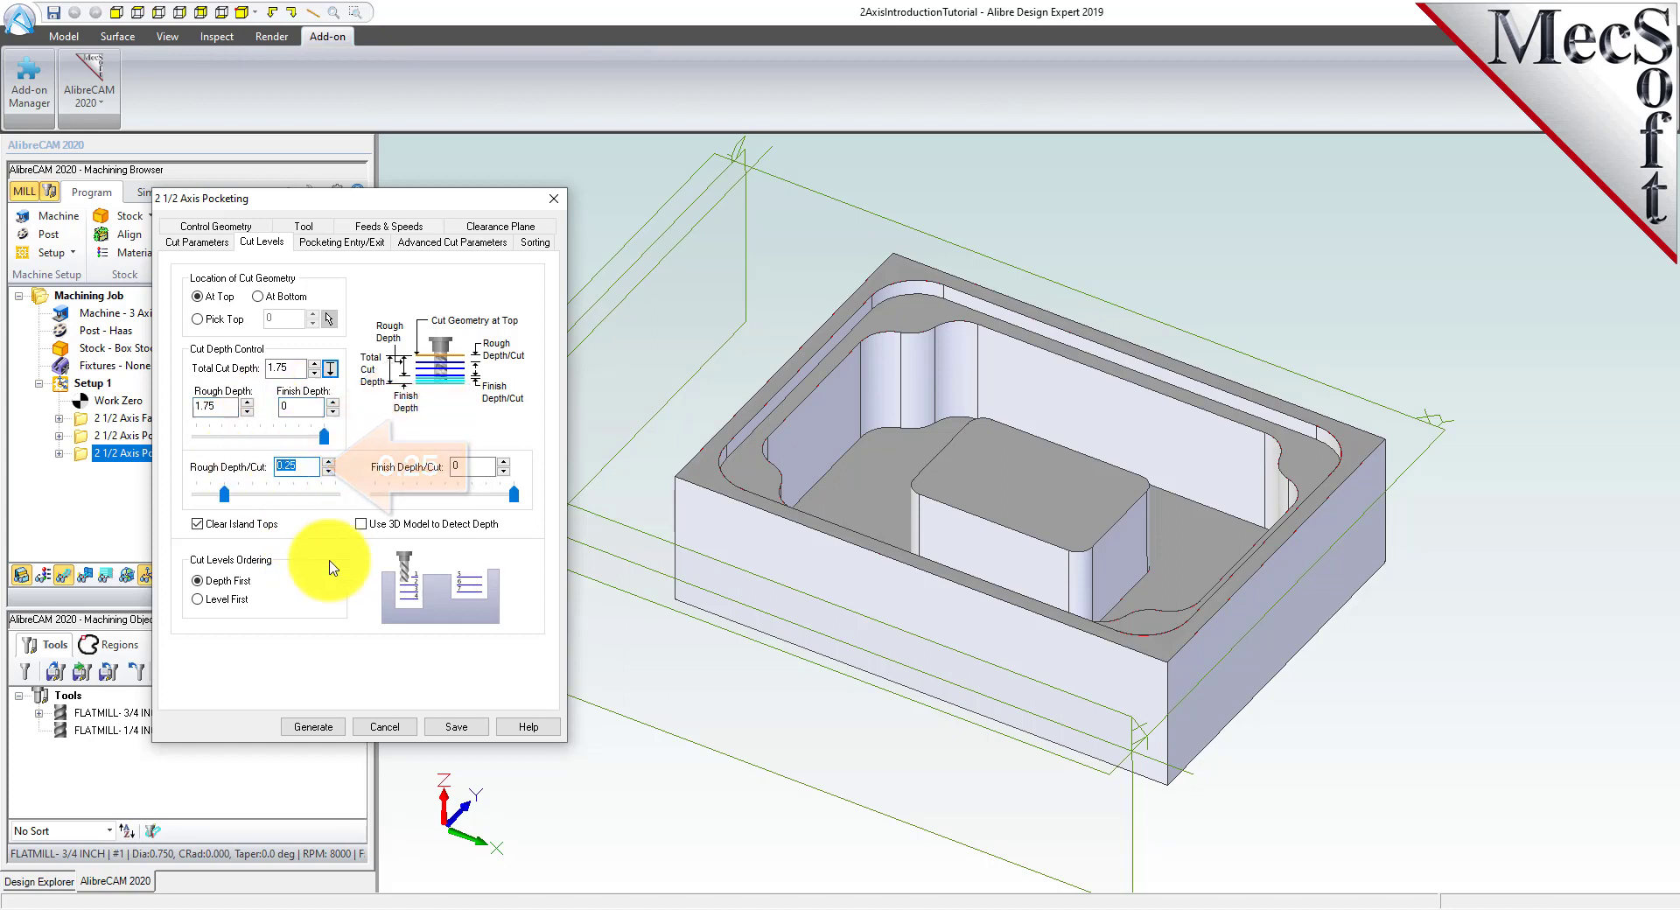
double_click(468, 466)
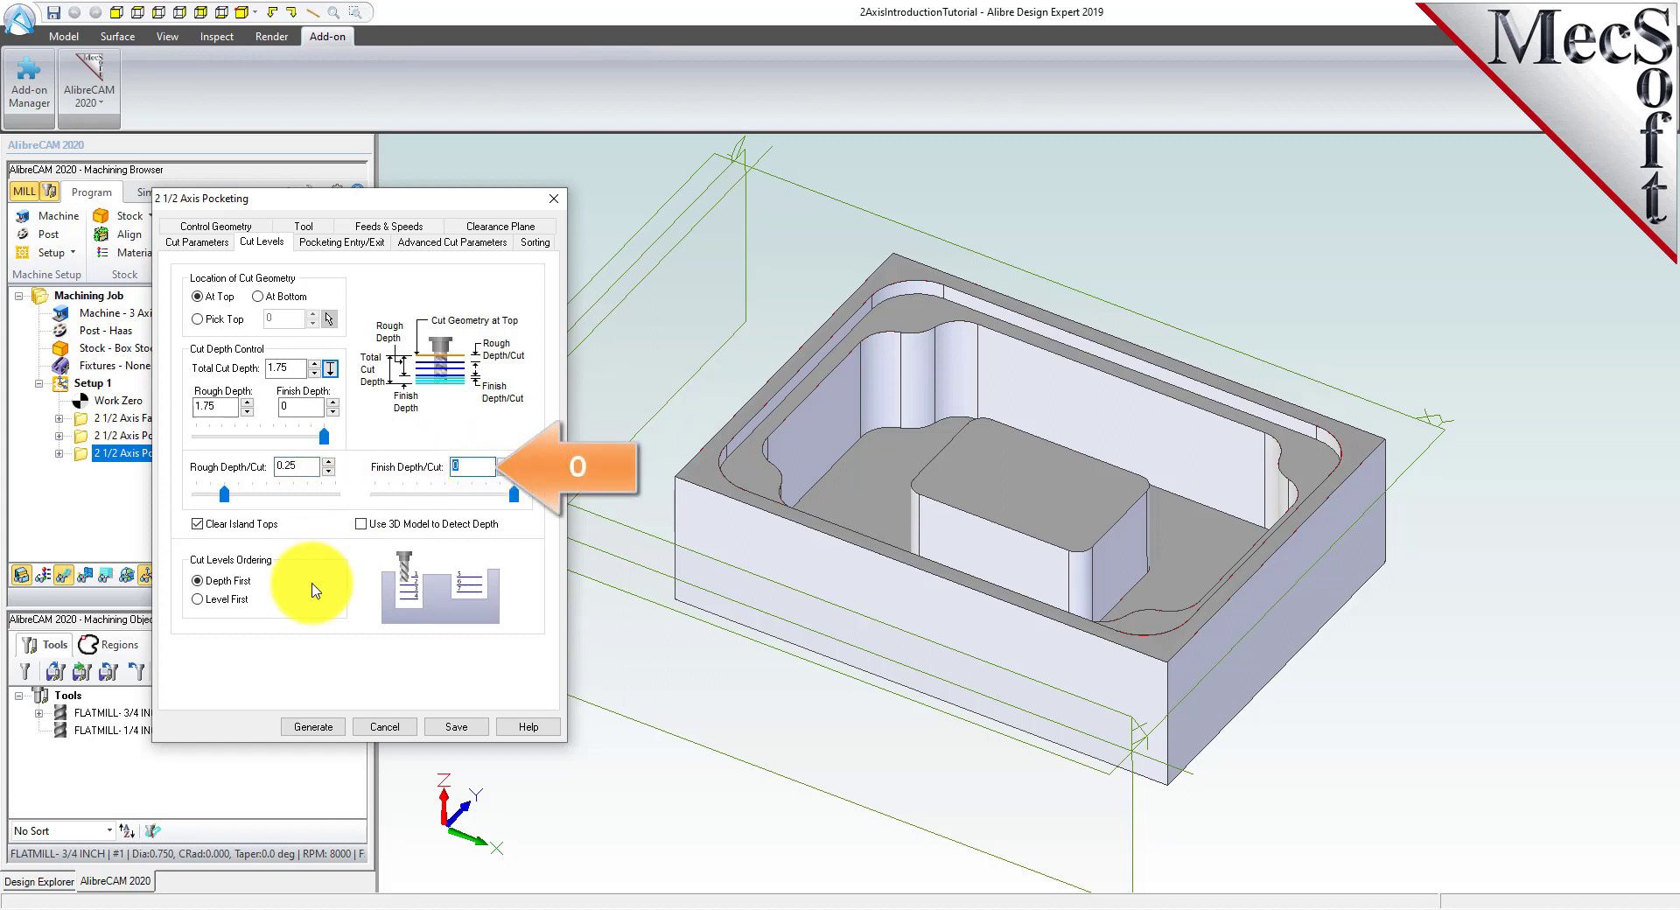
left_click(319, 726)
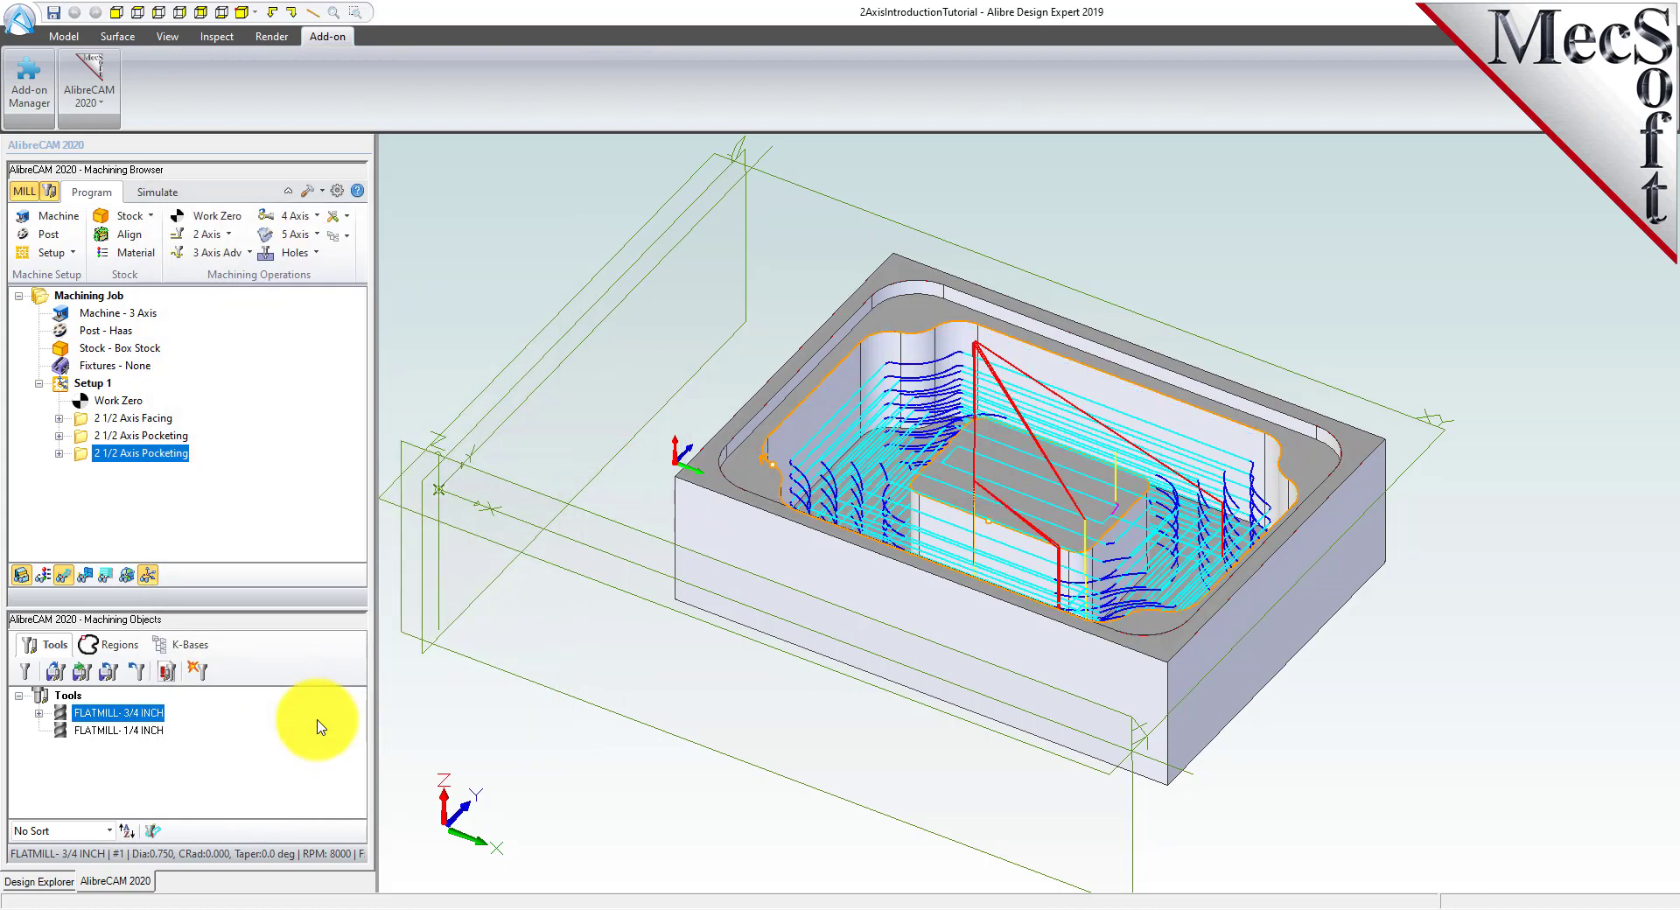
Examine the second pocketing toolpath one Z level at a time, from -0.7500 down to -2.0000.
middle_click_drag(879, 562, 952, 480)
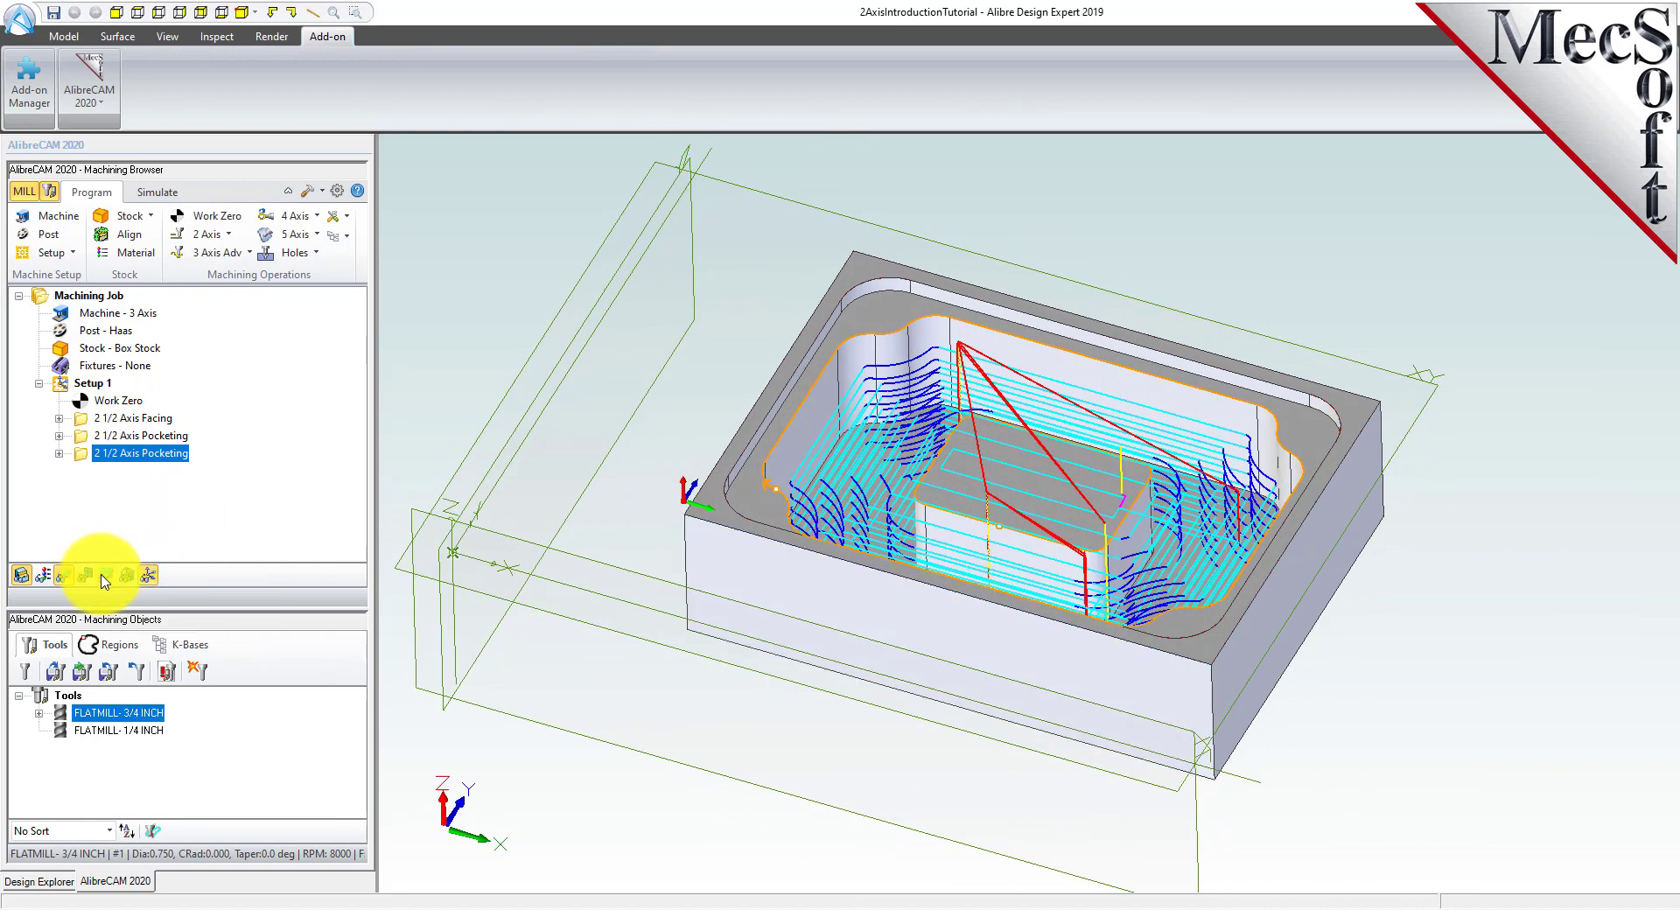
left_click(63, 575)
left_click(63, 575)
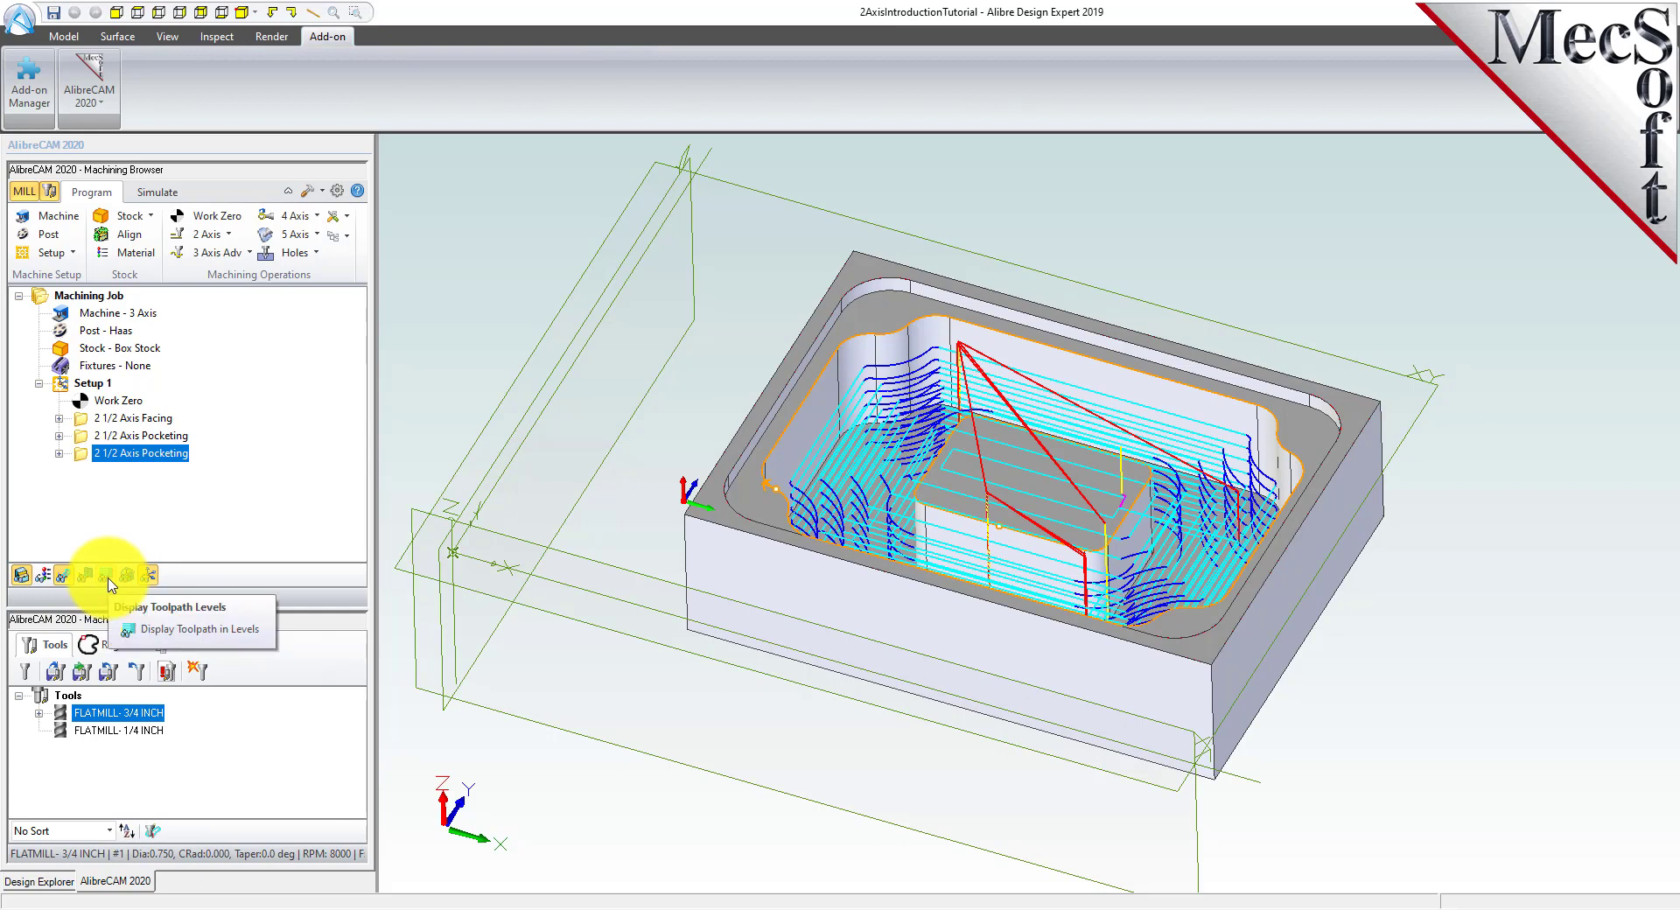
left_click(109, 580)
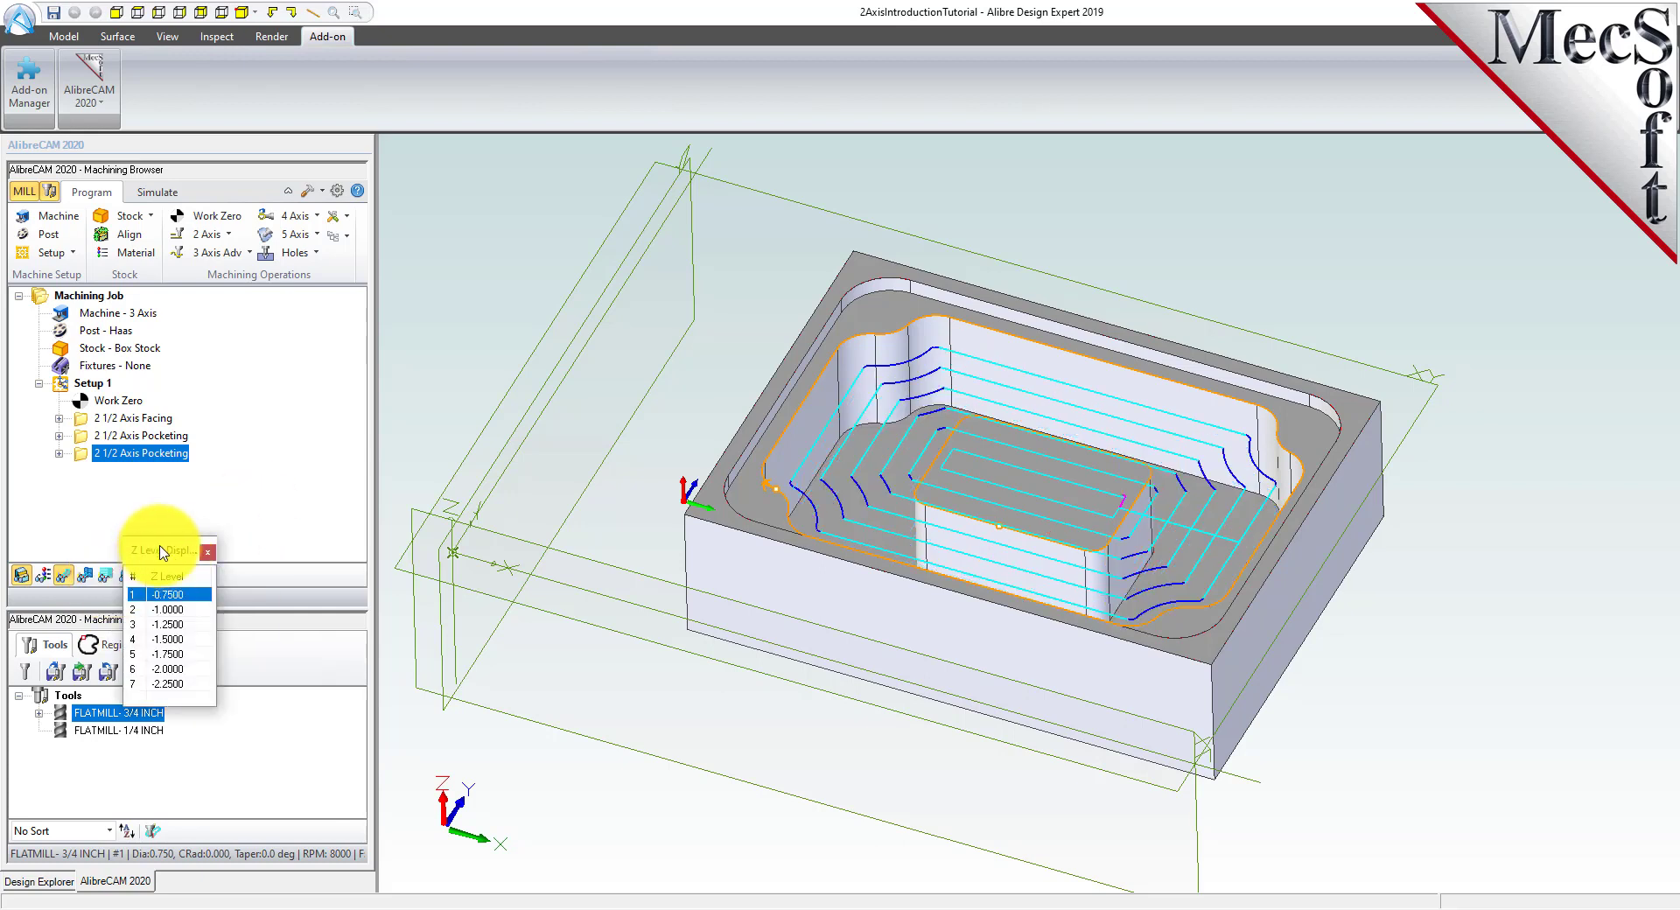
left_click_drag(163, 442, 469, 282)
left_click(477, 330)
left_click(477, 347)
left_click(477, 360)
left_click(477, 376)
left_click(478, 390)
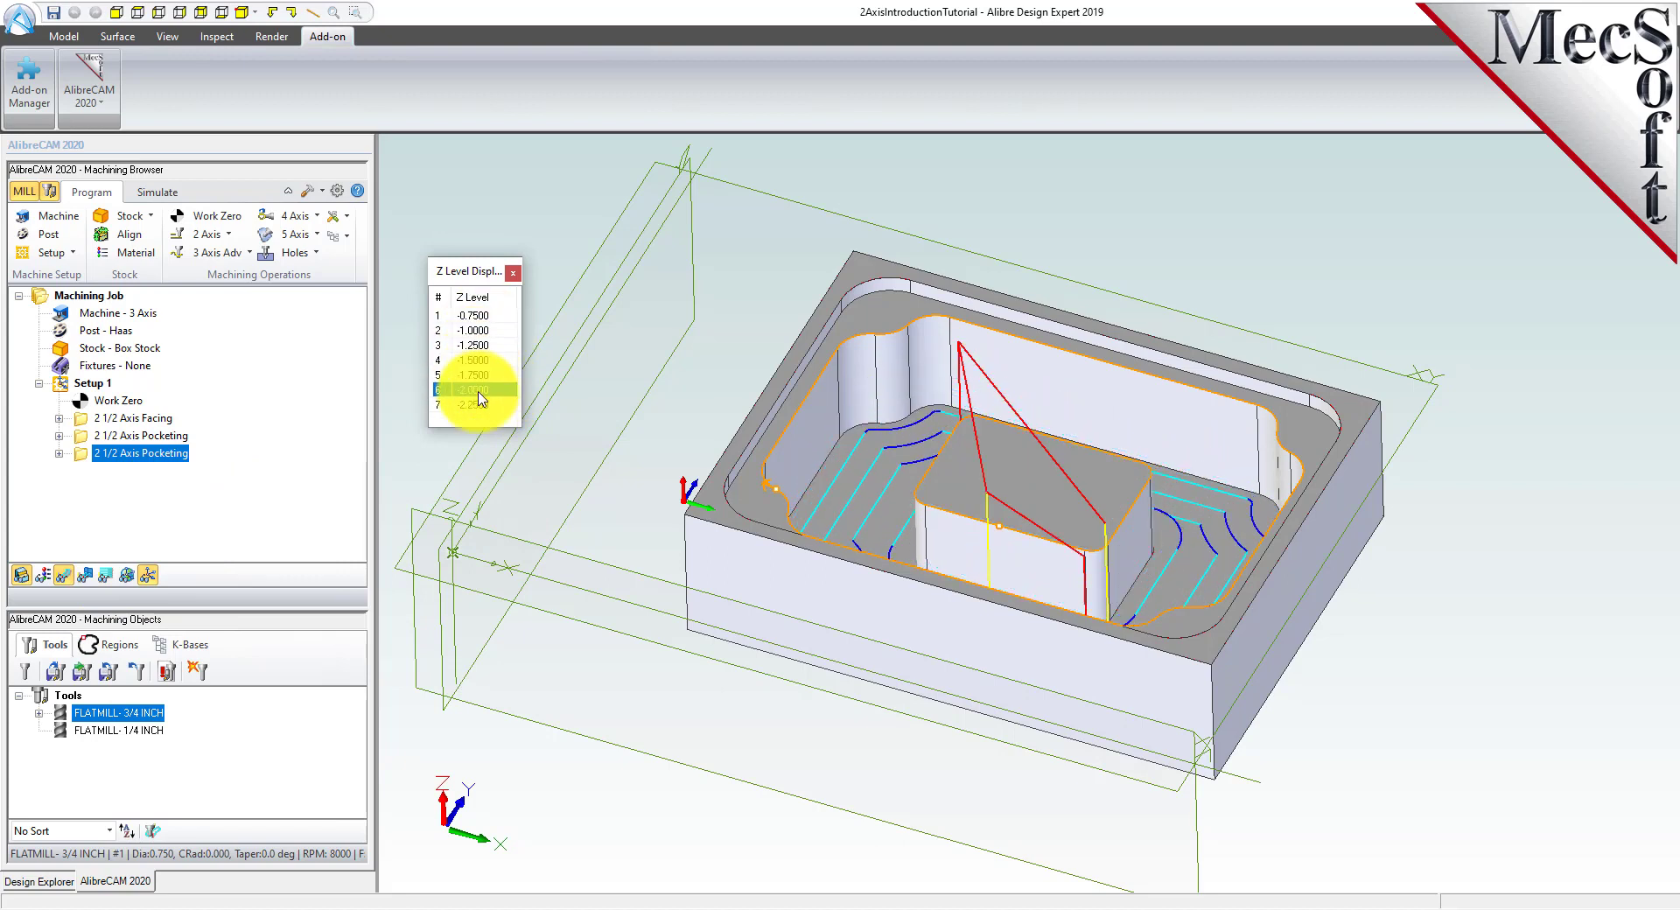
left_click(478, 316)
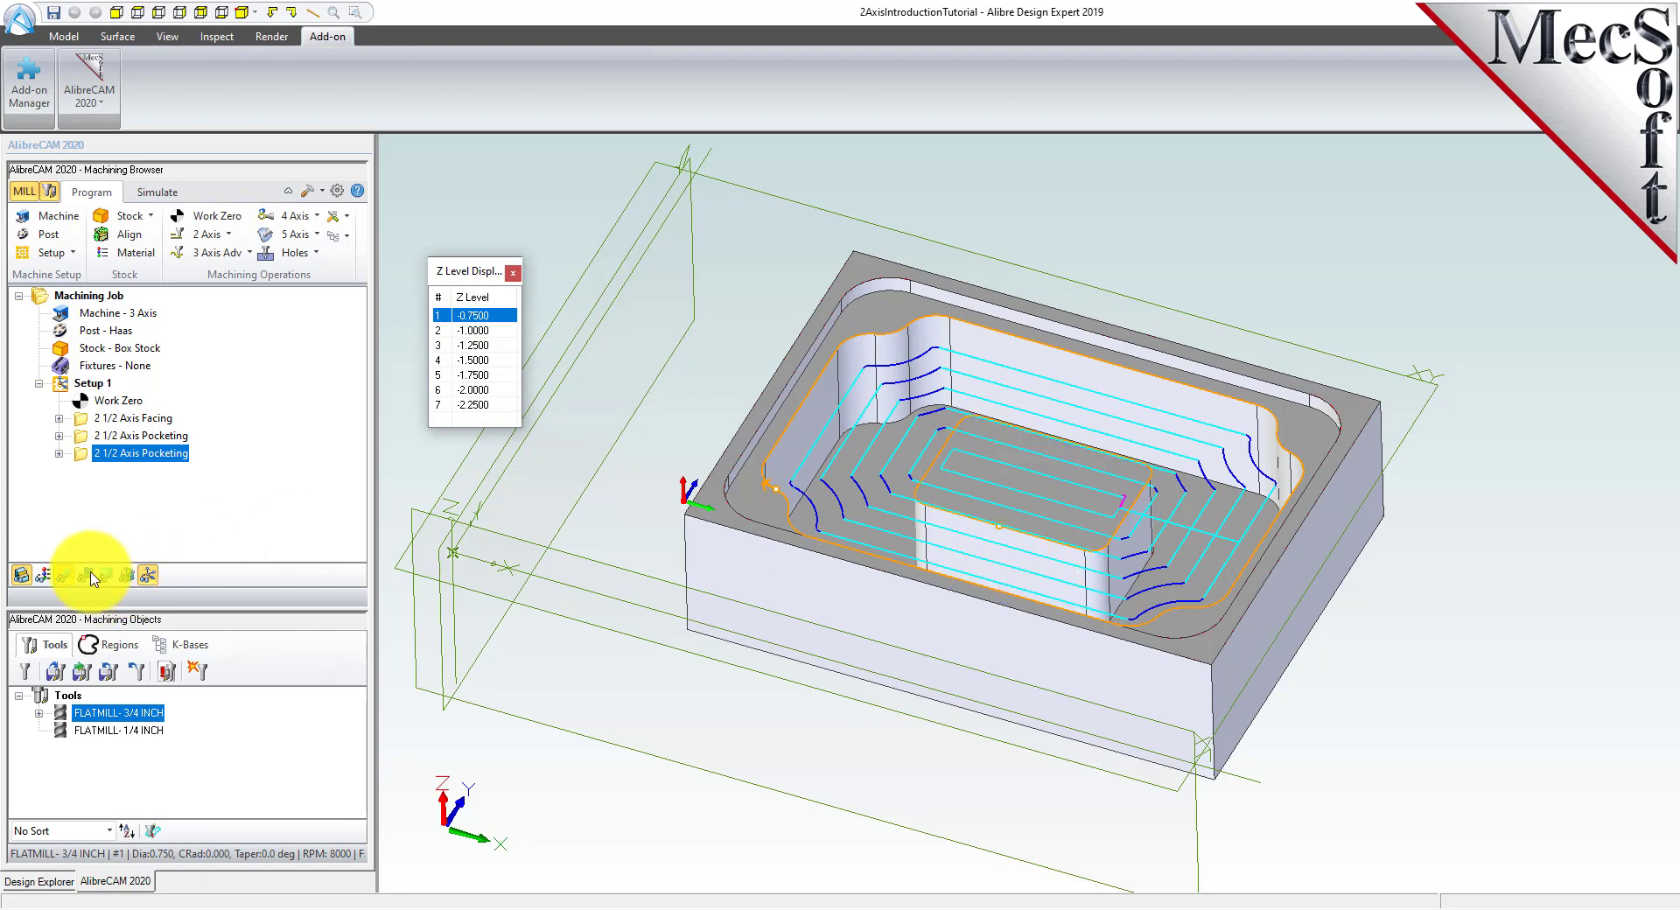
mouse_move(931, 480)
middle_mouse_down()
mouse_move(875, 585)
mouse_move(867, 465)
mouse_move(911, 476)
mouse_move(951, 592)
mouse_move(937, 476)
middle_mouse_up()
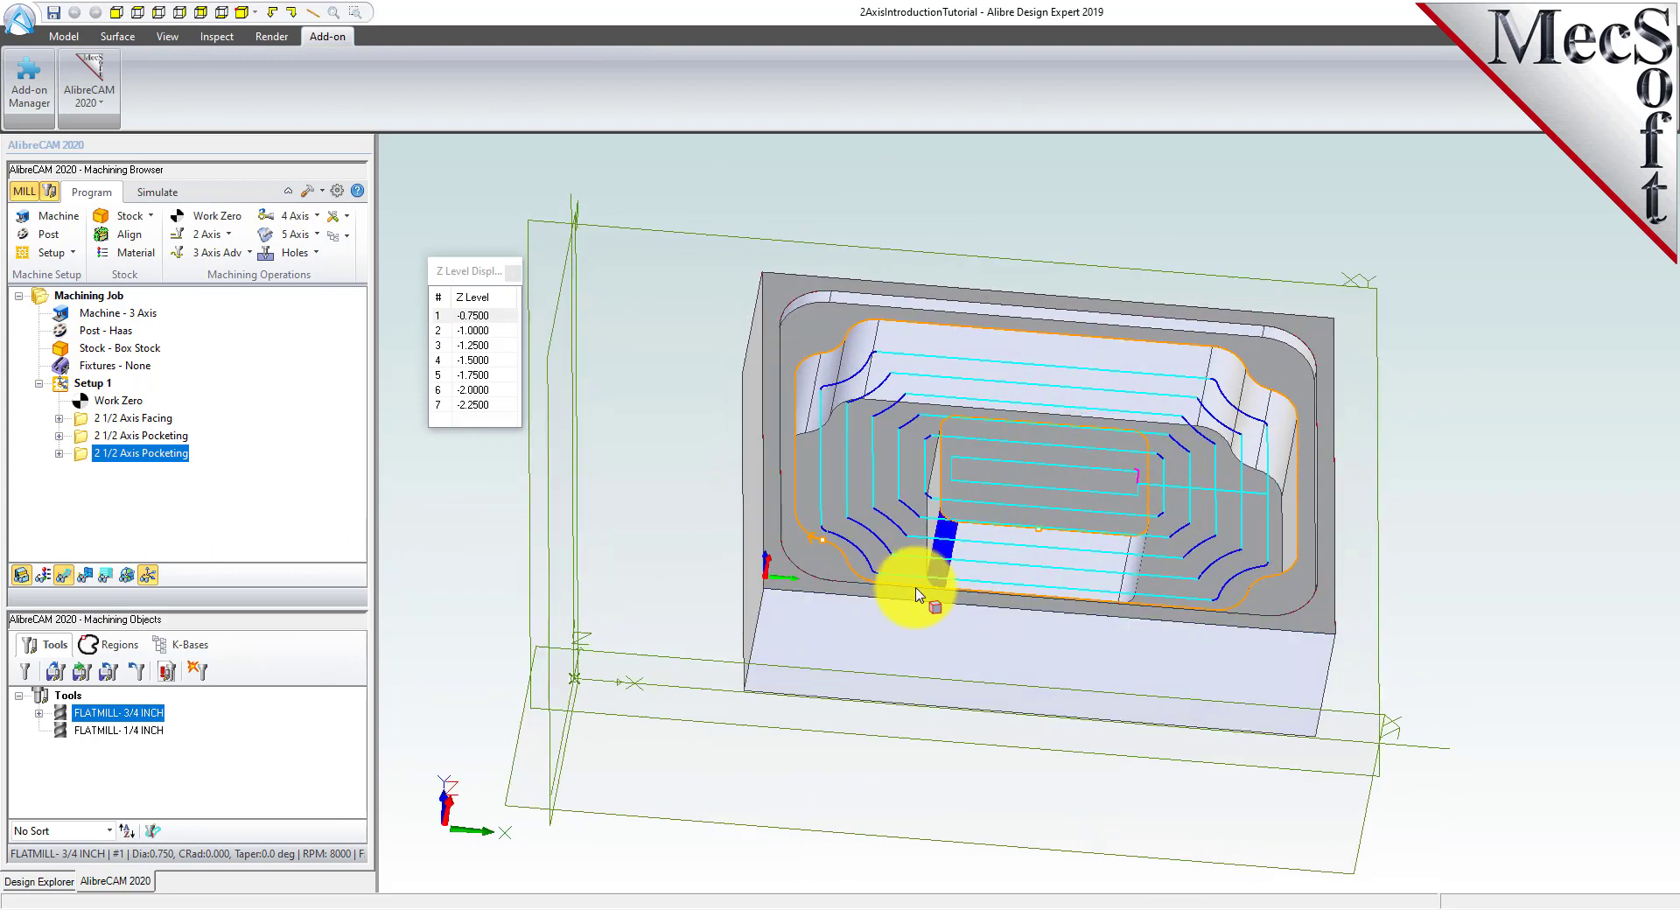
left_click(511, 274)
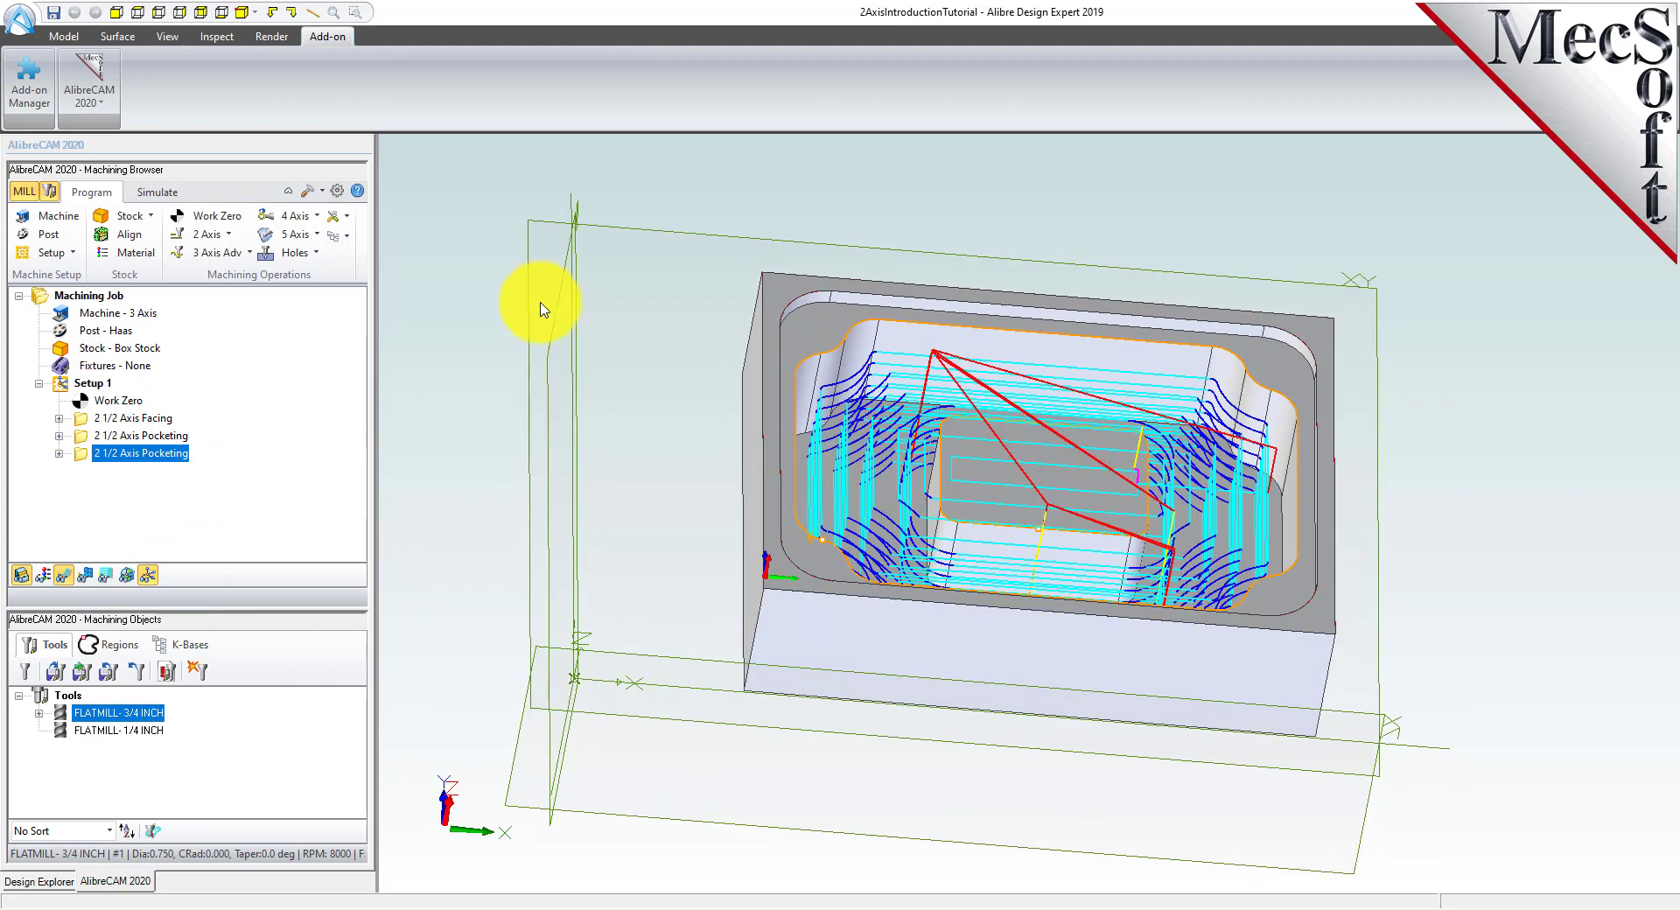
Simulate the second 2 1/2 Axis Pocketing operation in a separate simulation window.
left_click(158, 196)
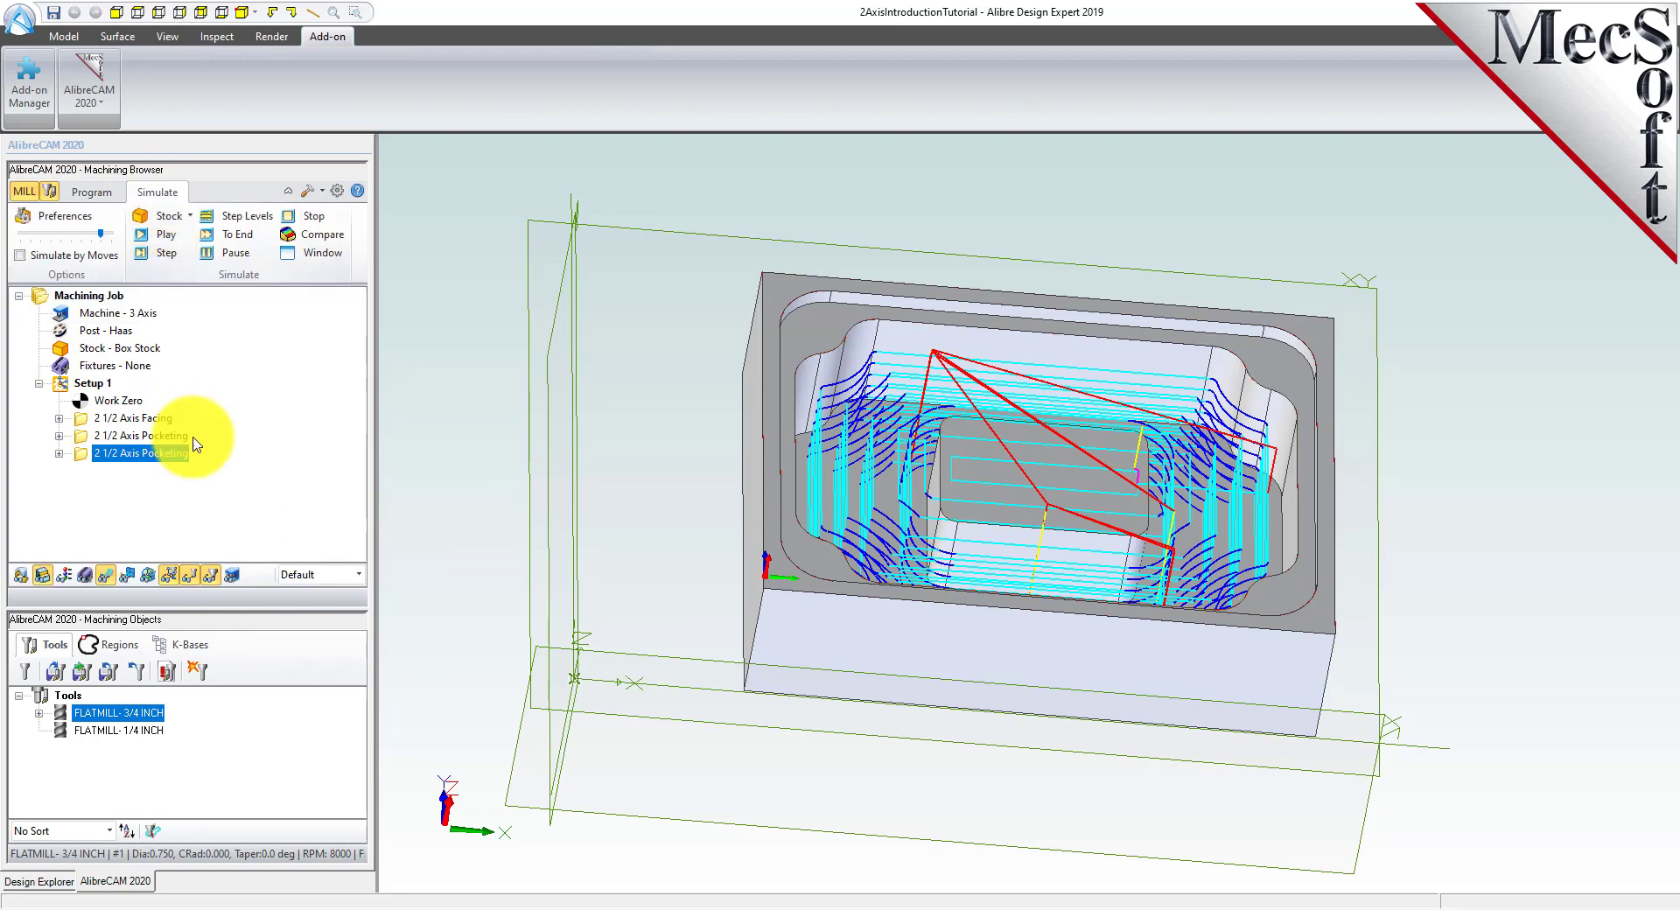
left_click(311, 252)
middle_click_drag(874, 675, 796, 647)
scroll(1065, 561, "up", 5)
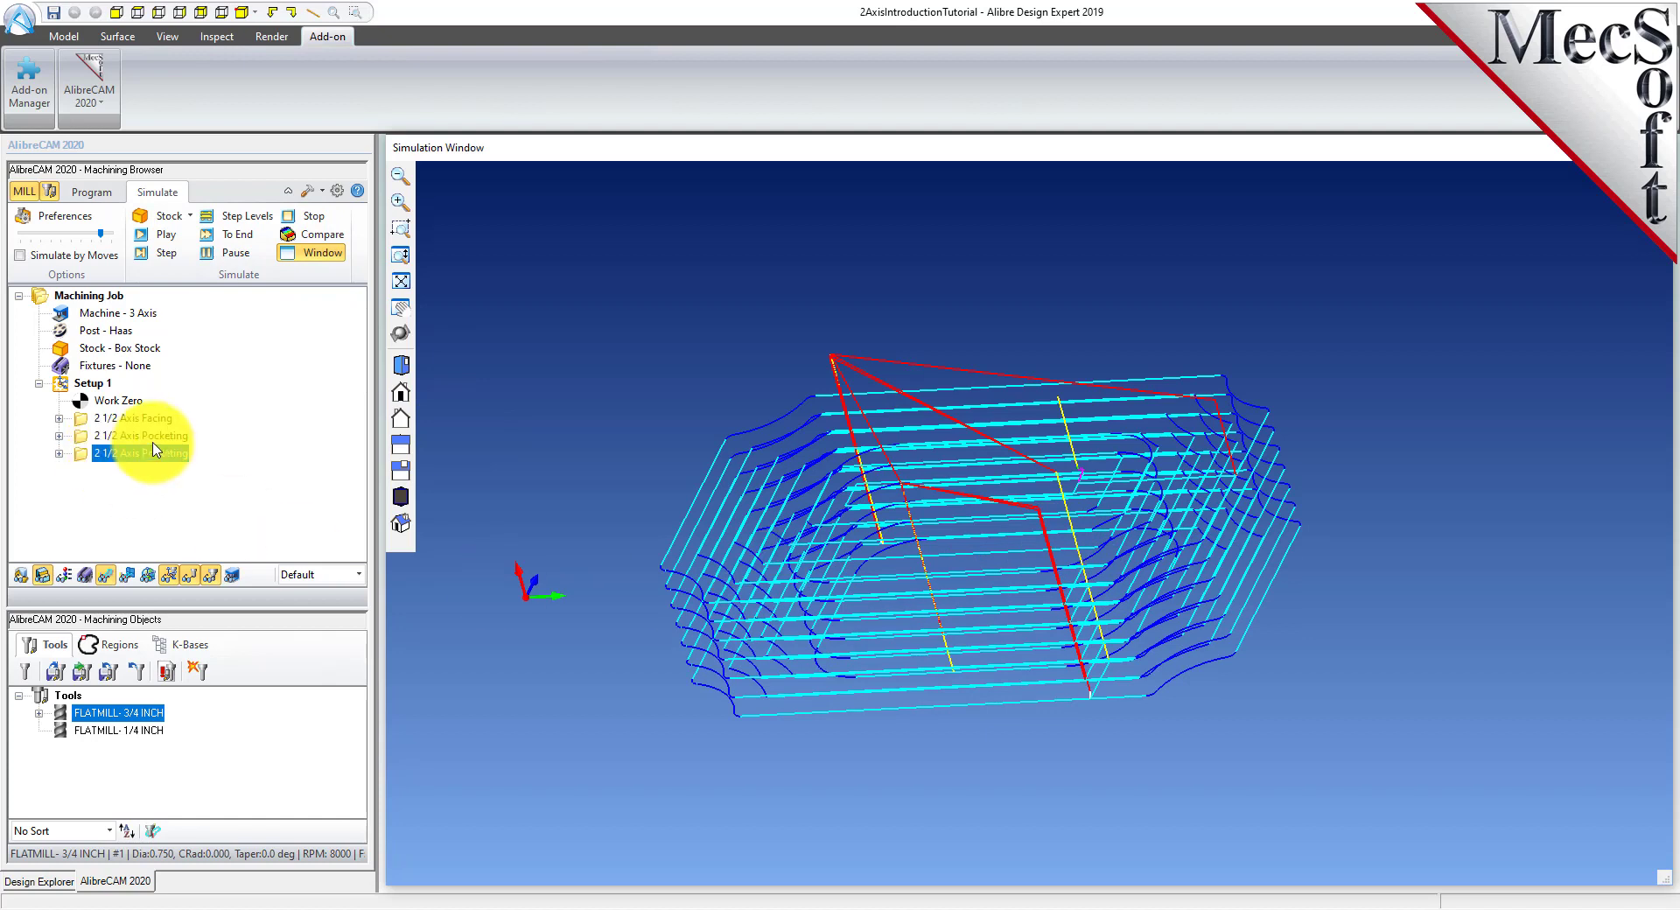
middle_click_drag(1048, 452, 1089, 472)
left_click(166, 235)
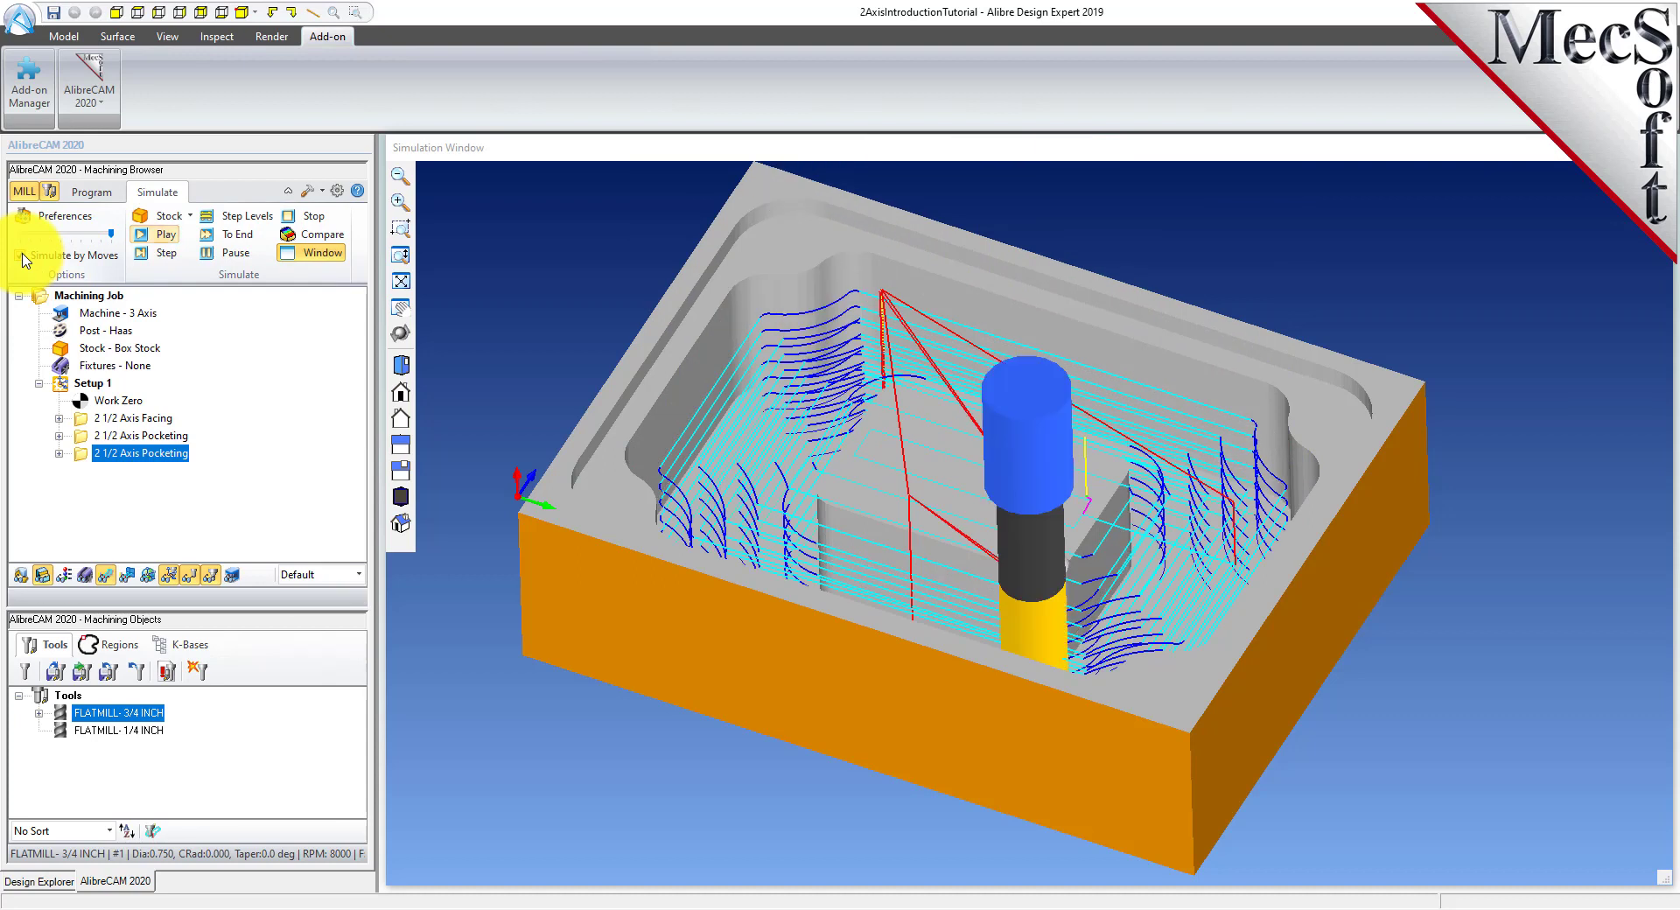
Hide the toolpath, inspect the simulated pocket and island, and close the separate simulation window.
left_click(106, 576)
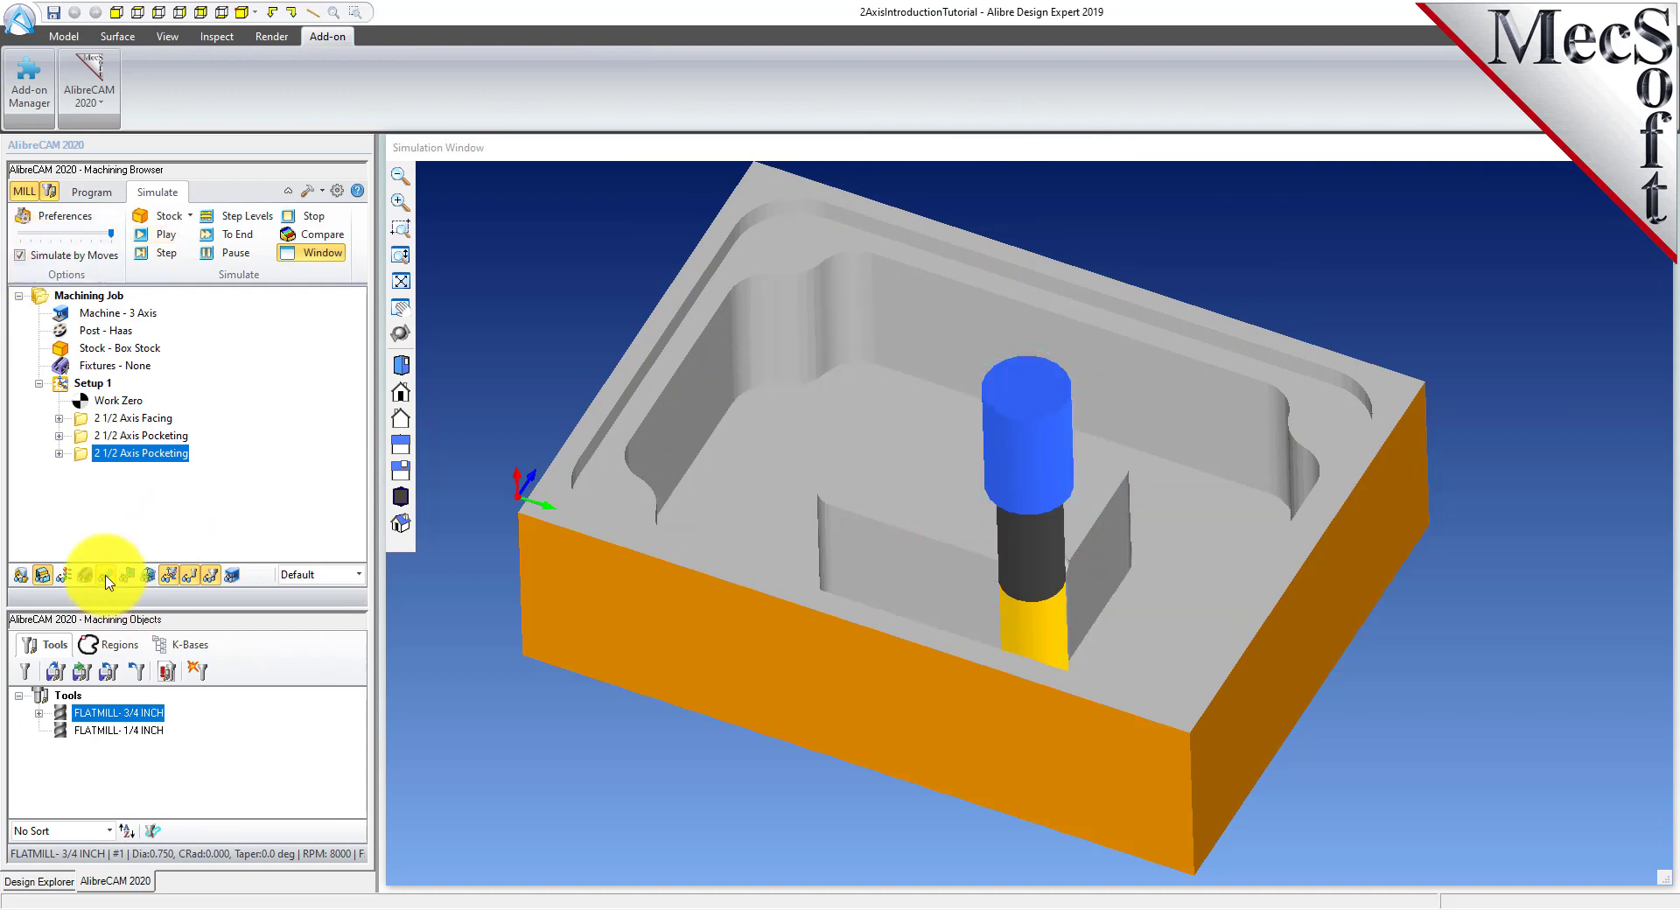
mouse_move(1062, 516)
right_mouse_down()
mouse_move(1069, 486)
mouse_move(1083, 503)
right_mouse_up()
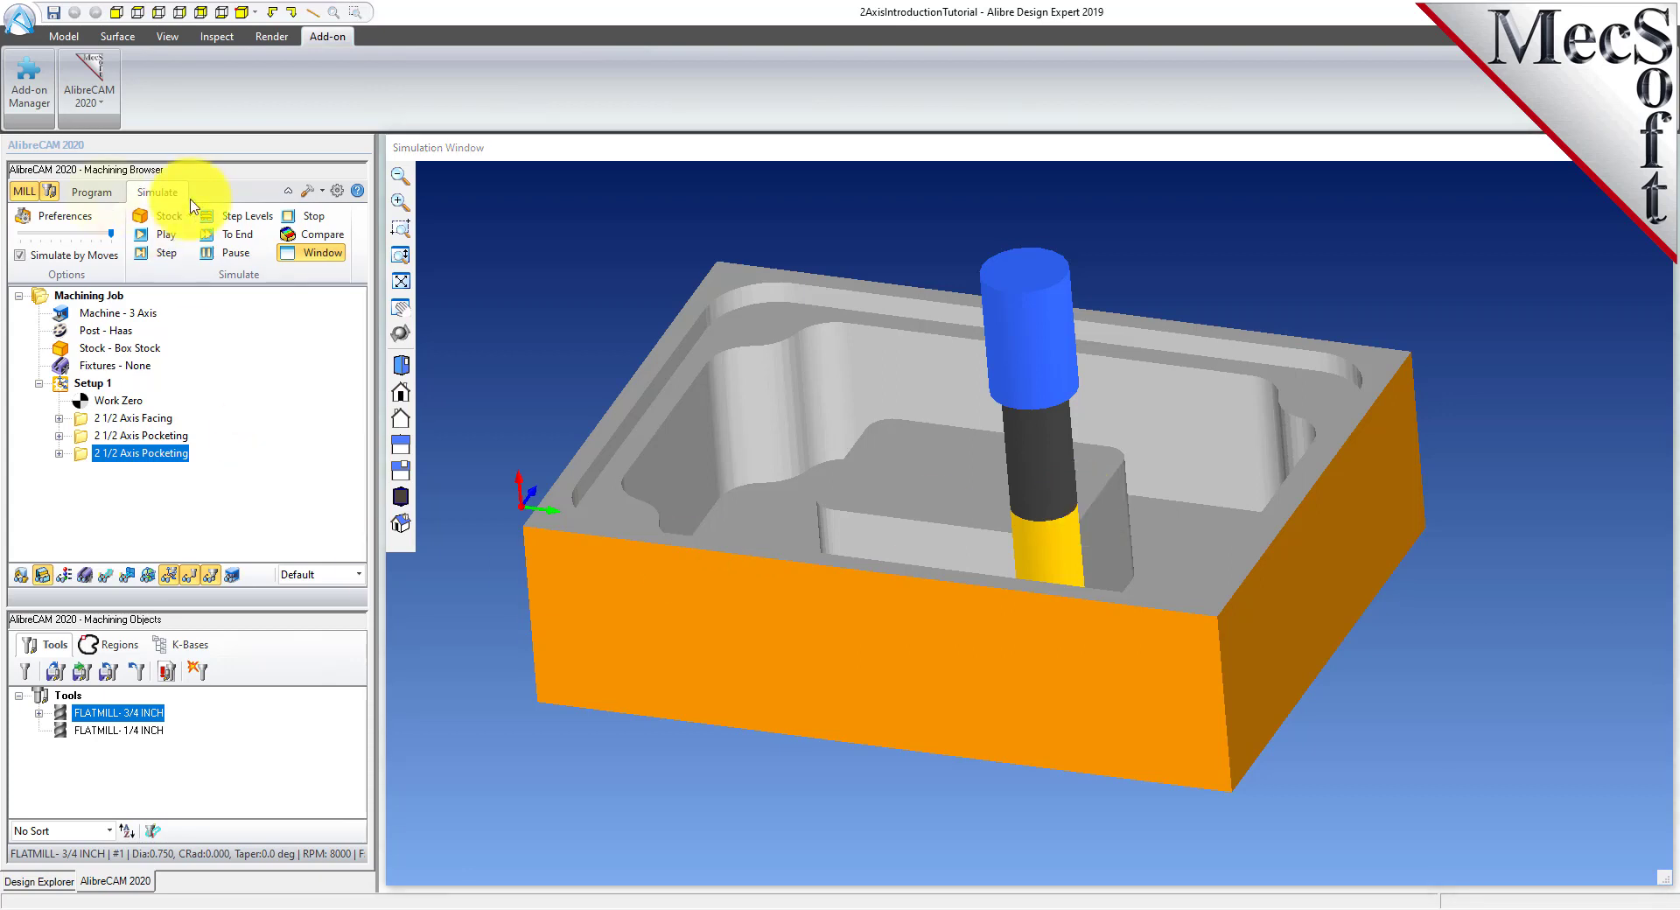
left_click(324, 253)
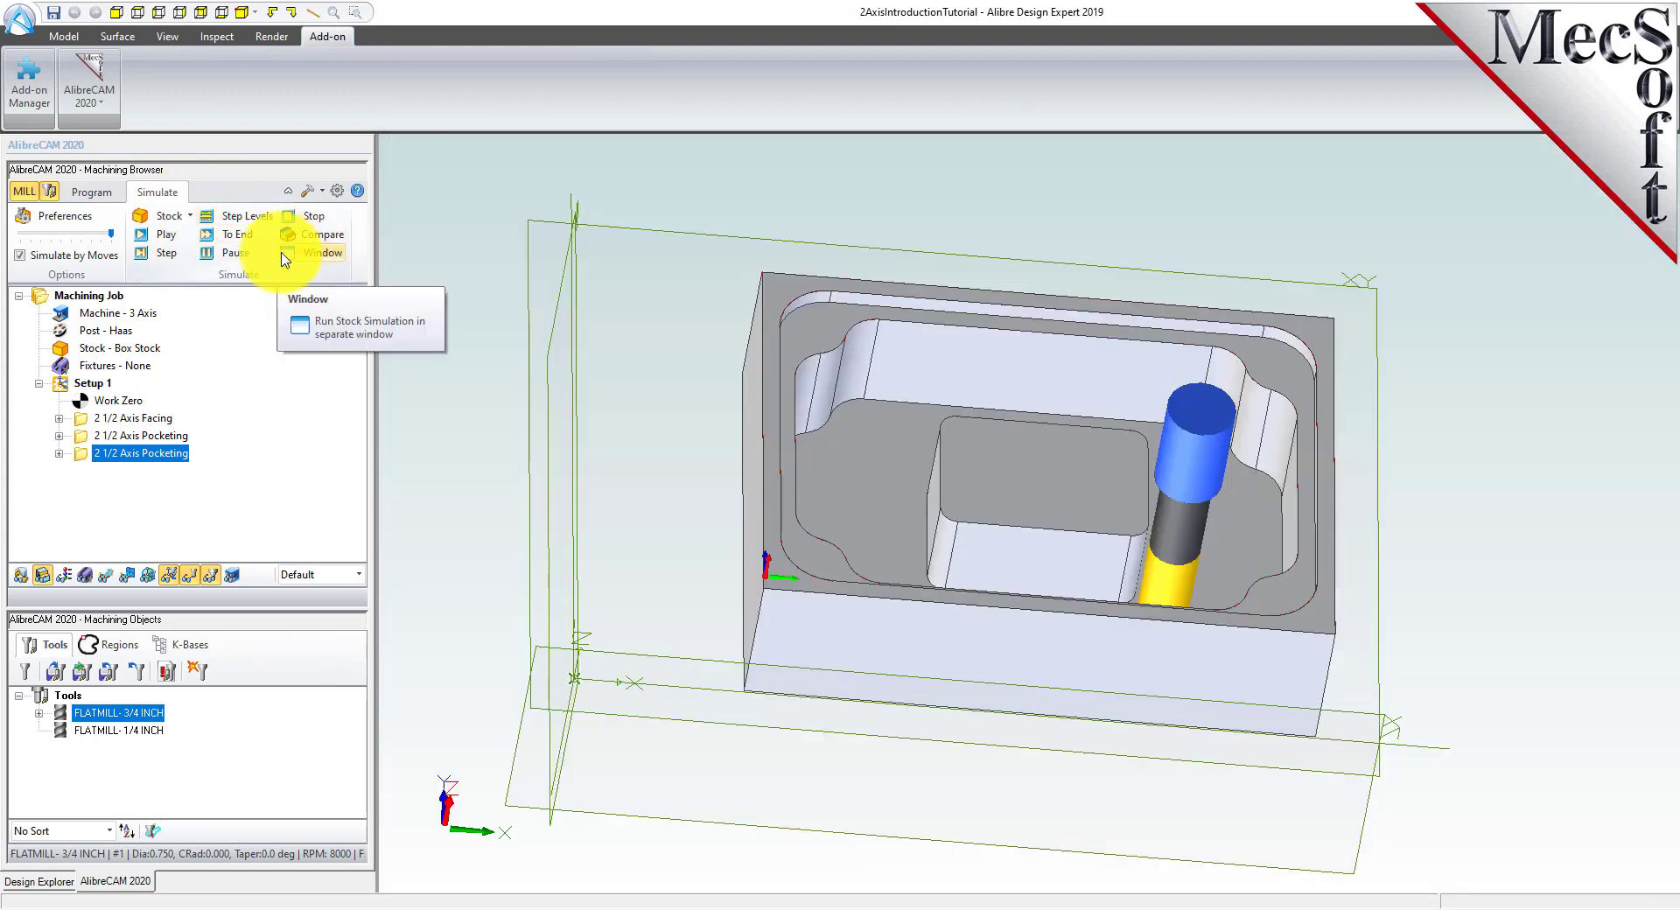
Create a 2 1/2 Axis Profiling operation and select the pocket floor around the island as its flat area region.
left_click(103, 193)
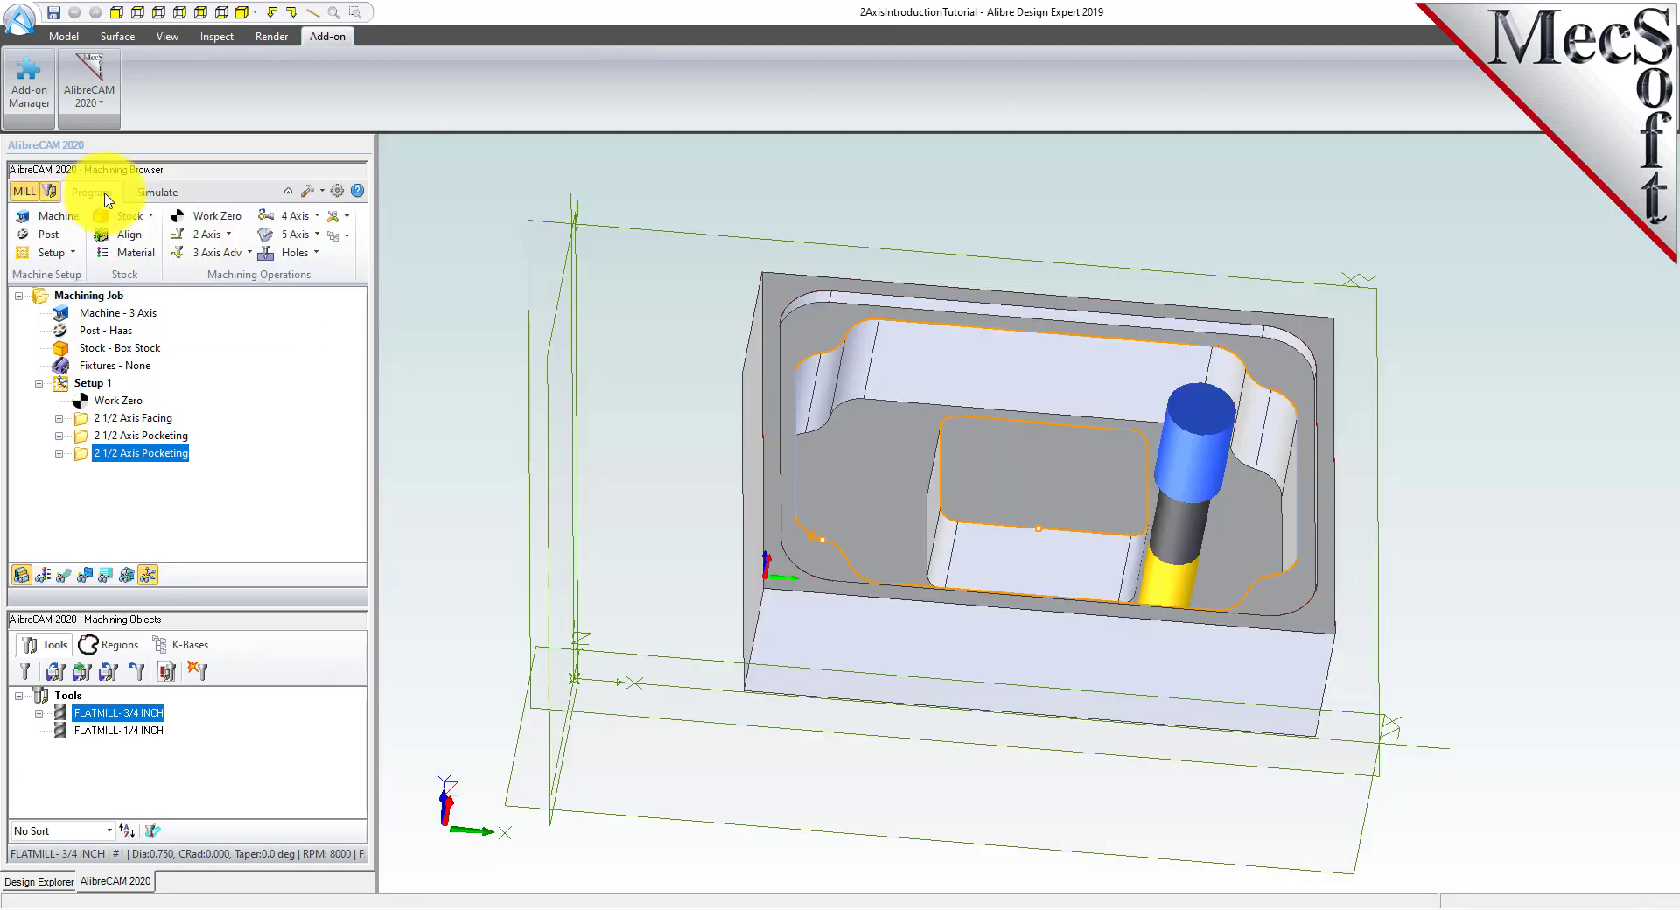
left_click(206, 234)
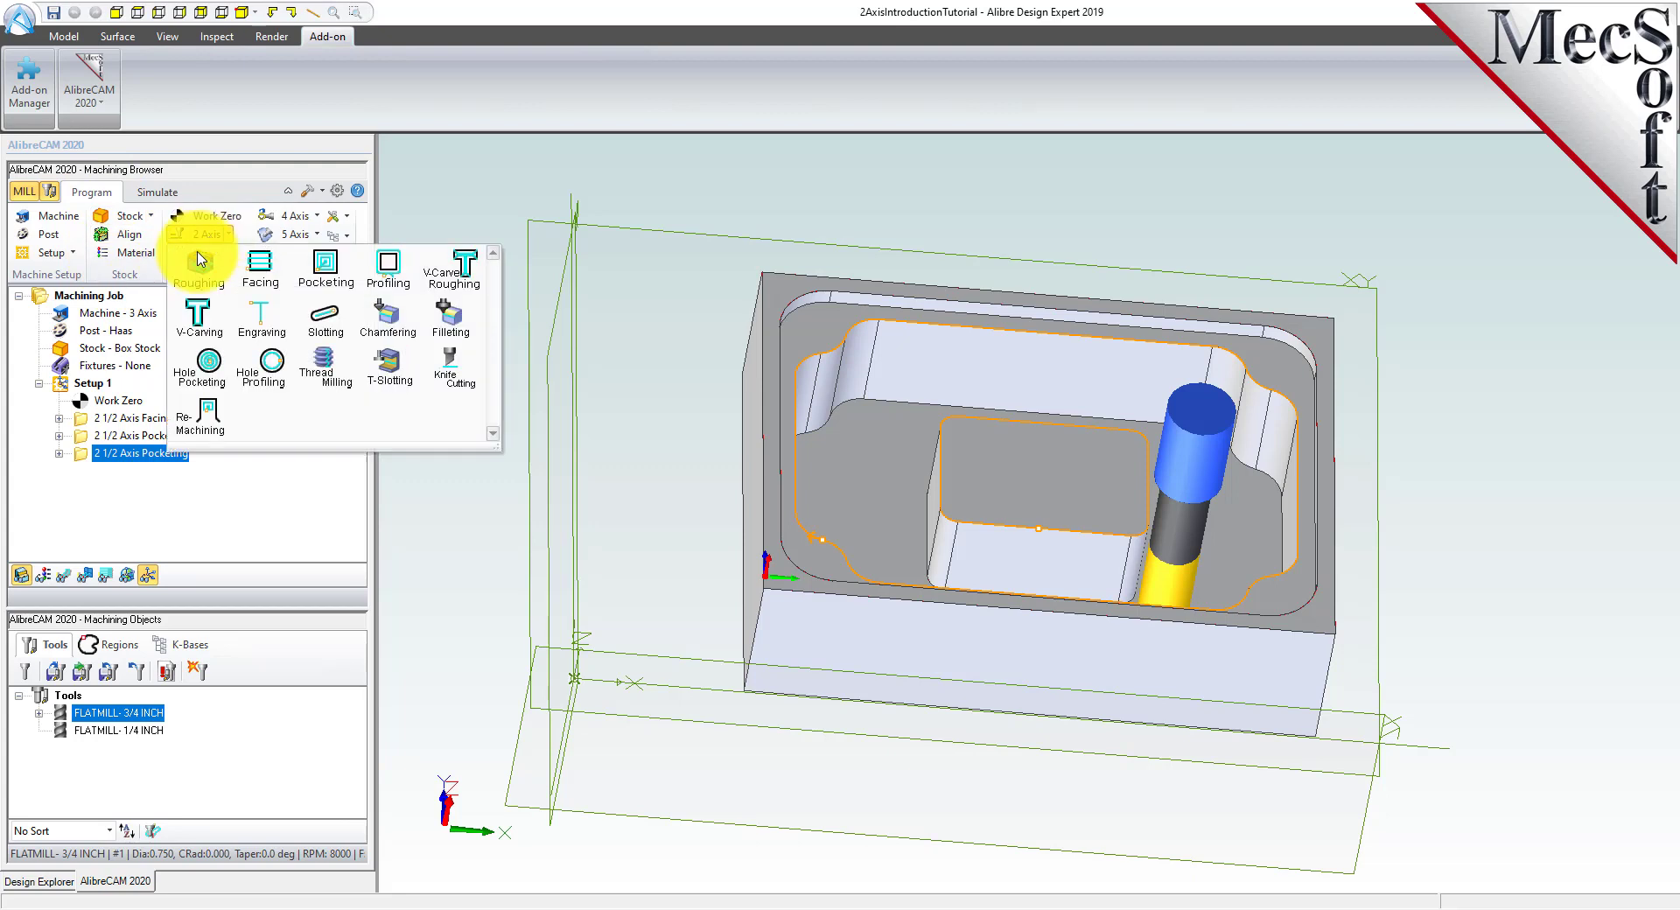
left_click(409, 289)
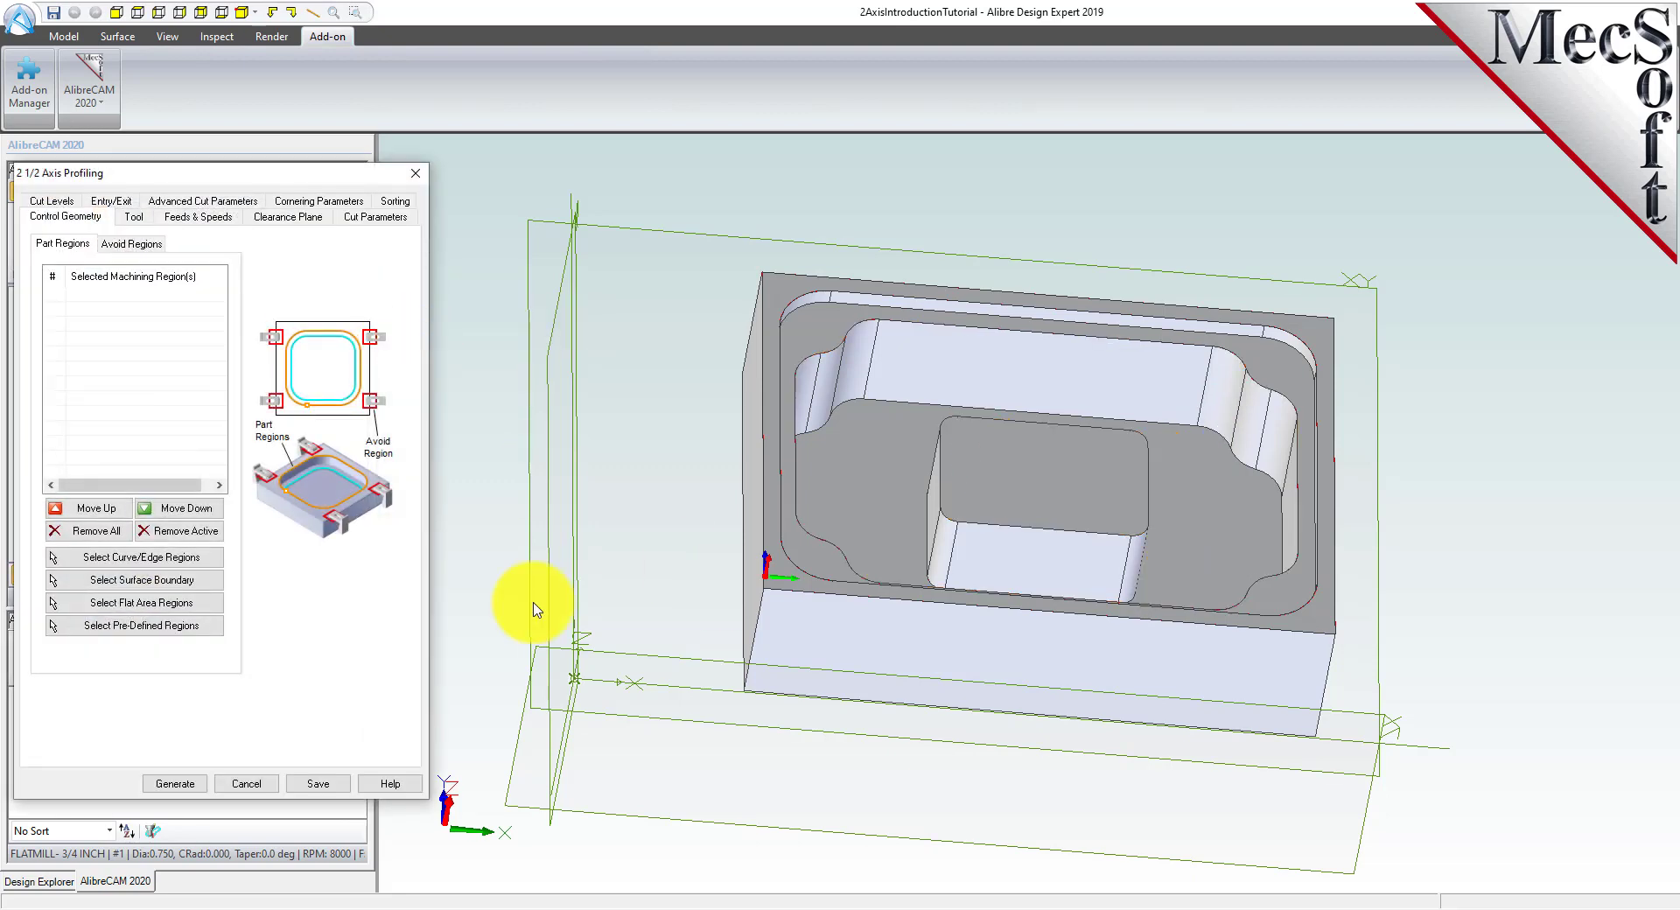
right_click_drag(539, 614, 611, 709)
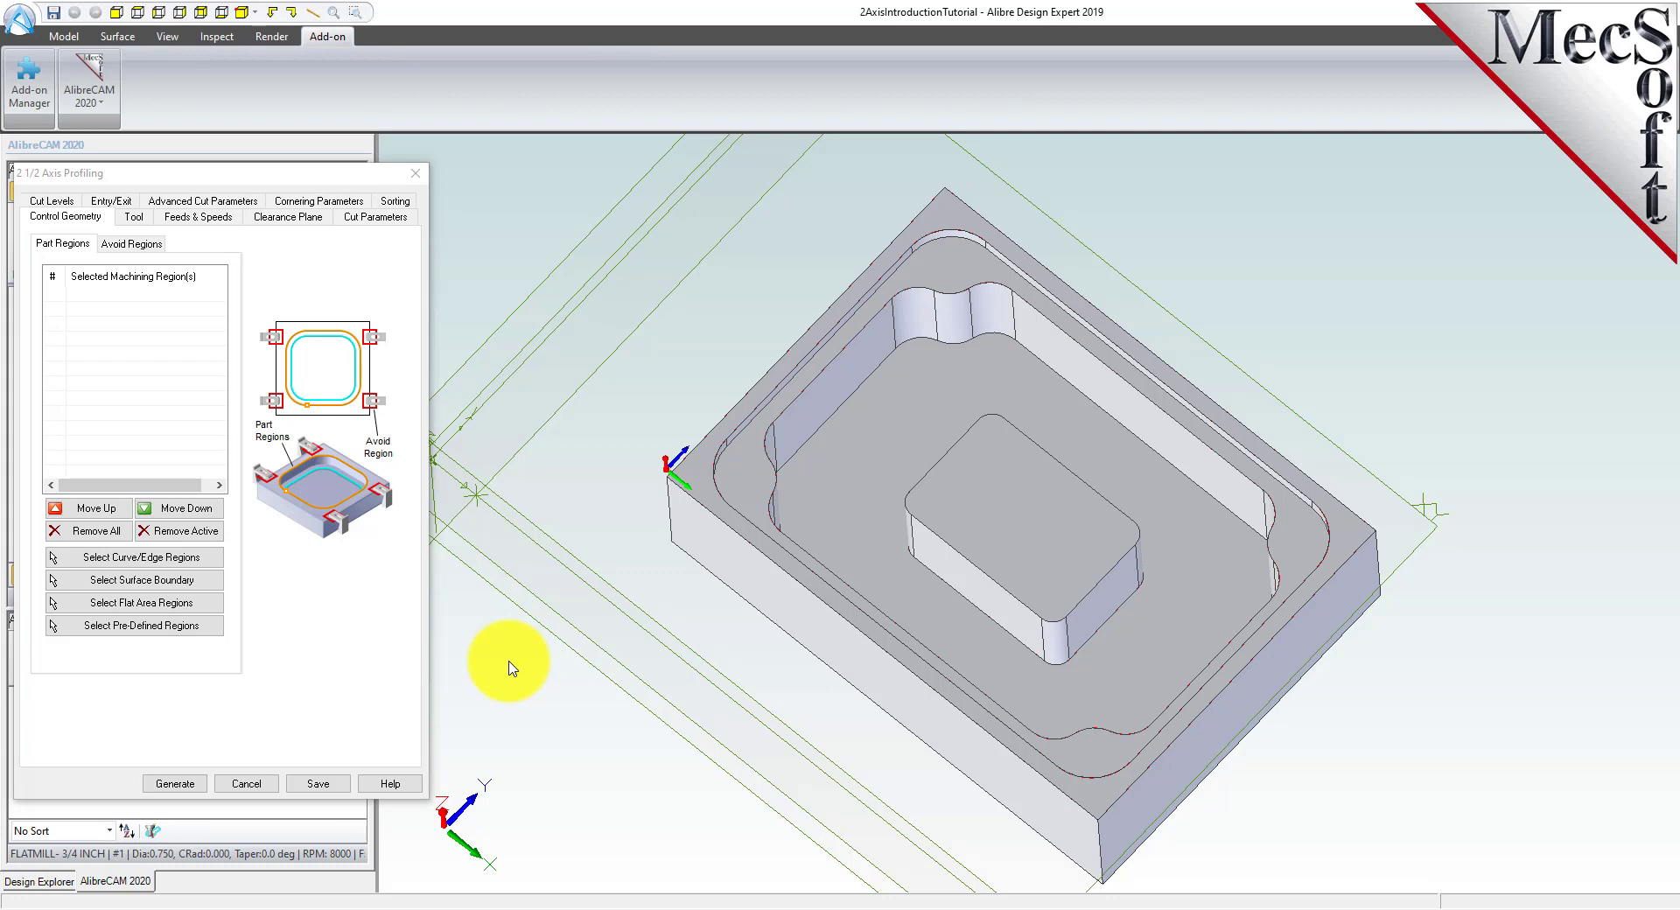
right_click_drag(912, 584, 918, 456)
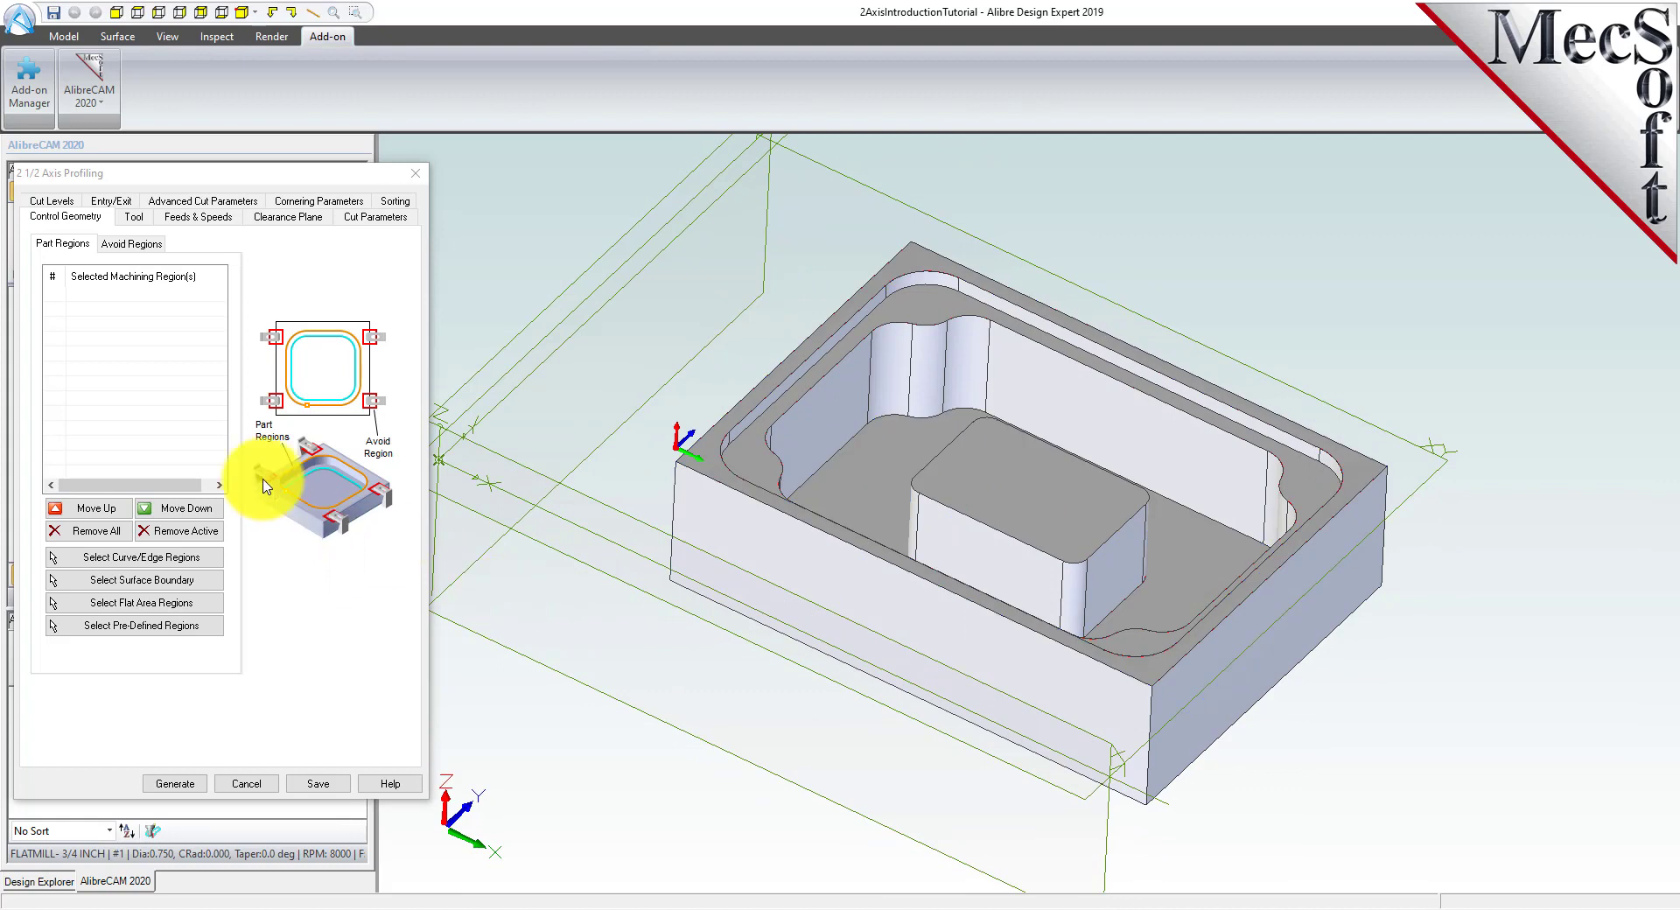
left_click(213, 610)
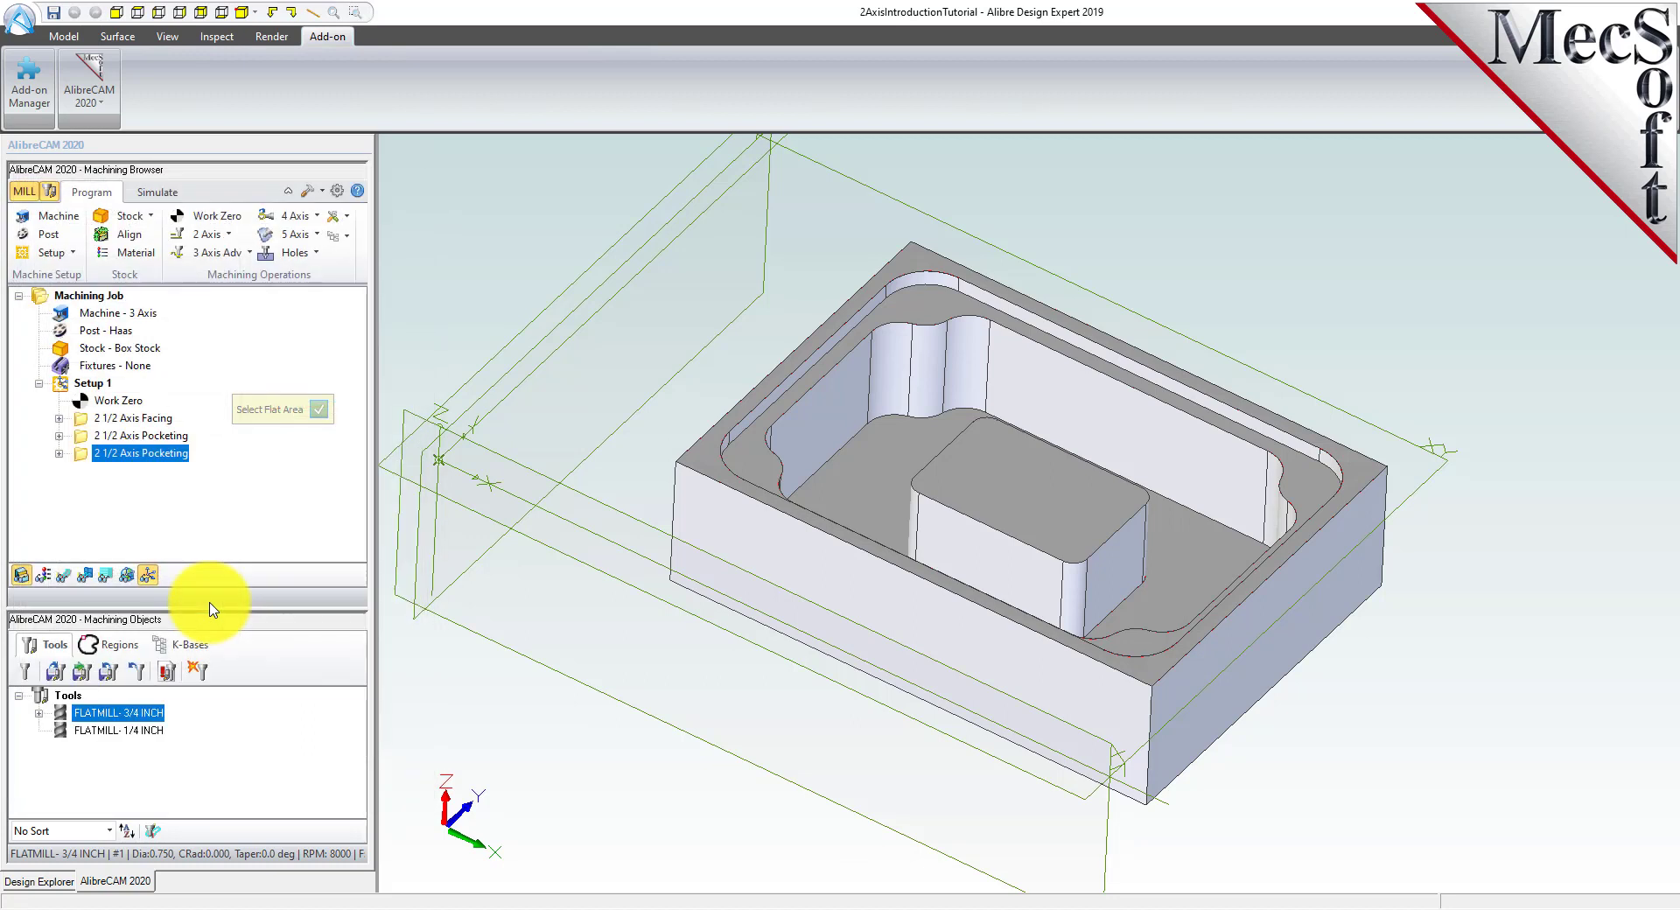
left_click(858, 482)
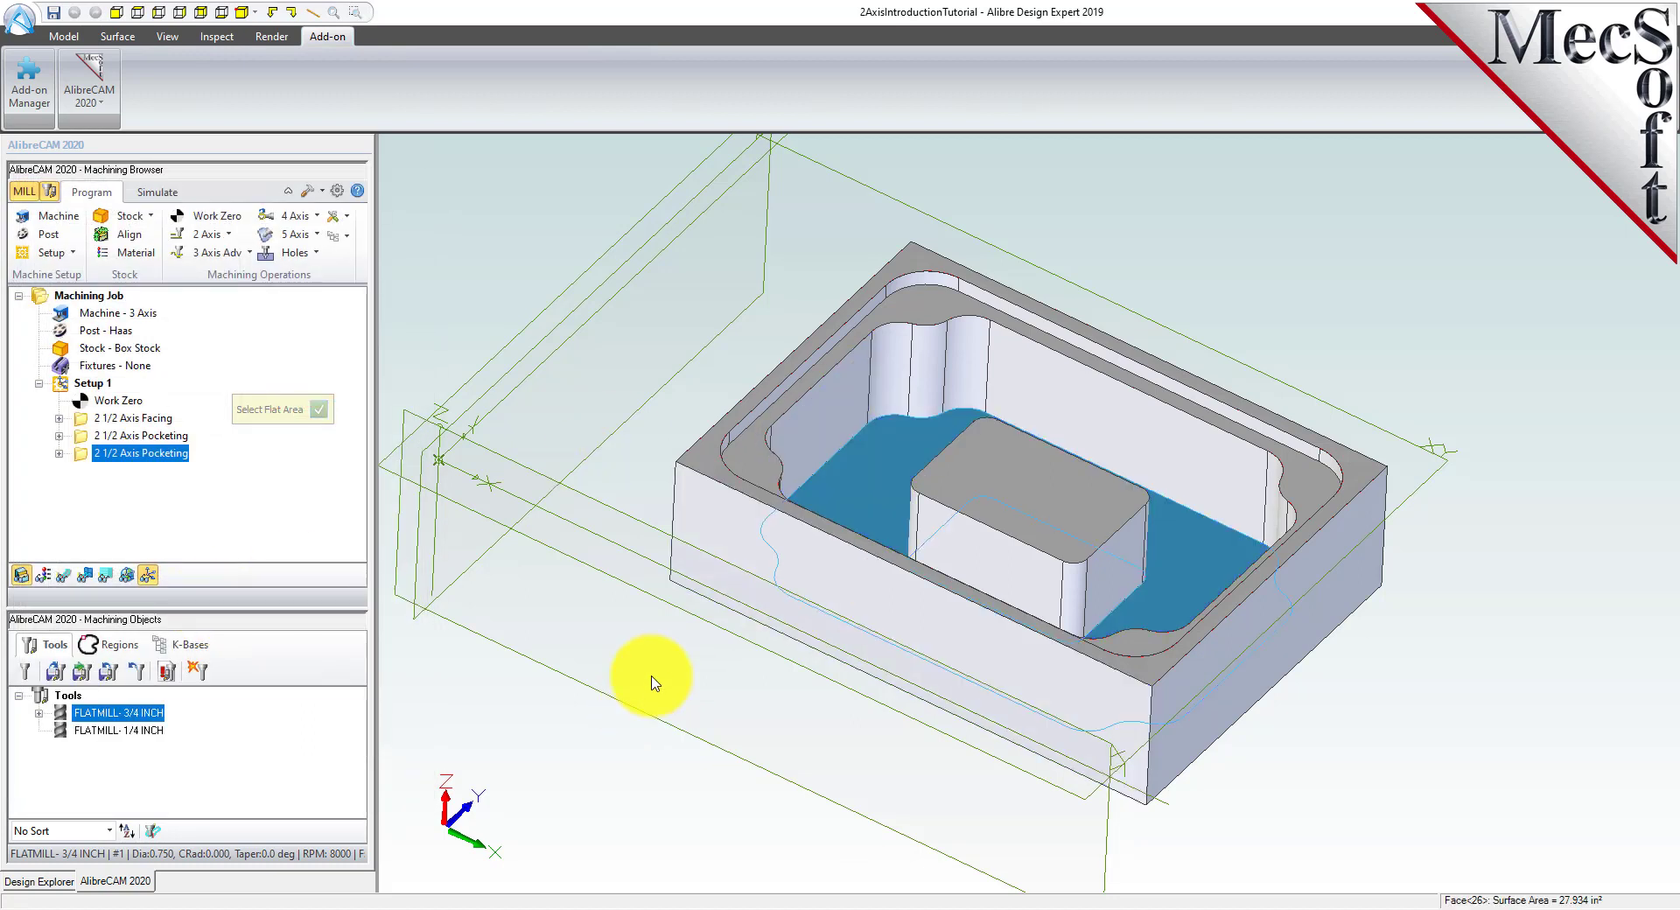
left_click(320, 412)
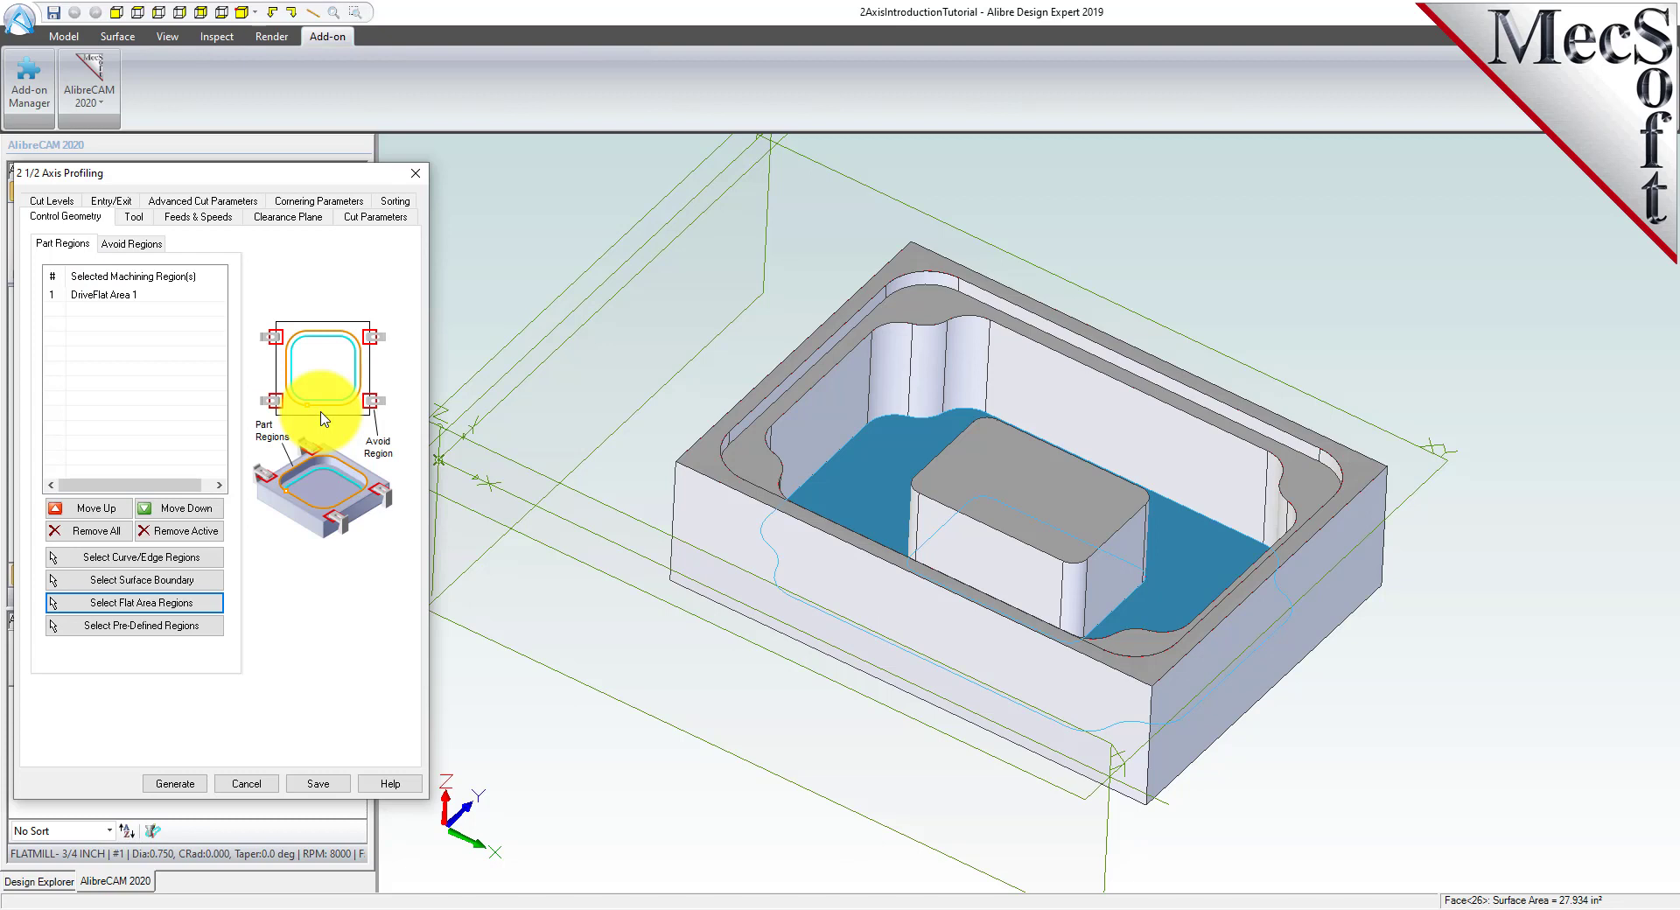
Highlight the selected flat area region to check which pocket and island boundaries it covers.
left_click(494, 480)
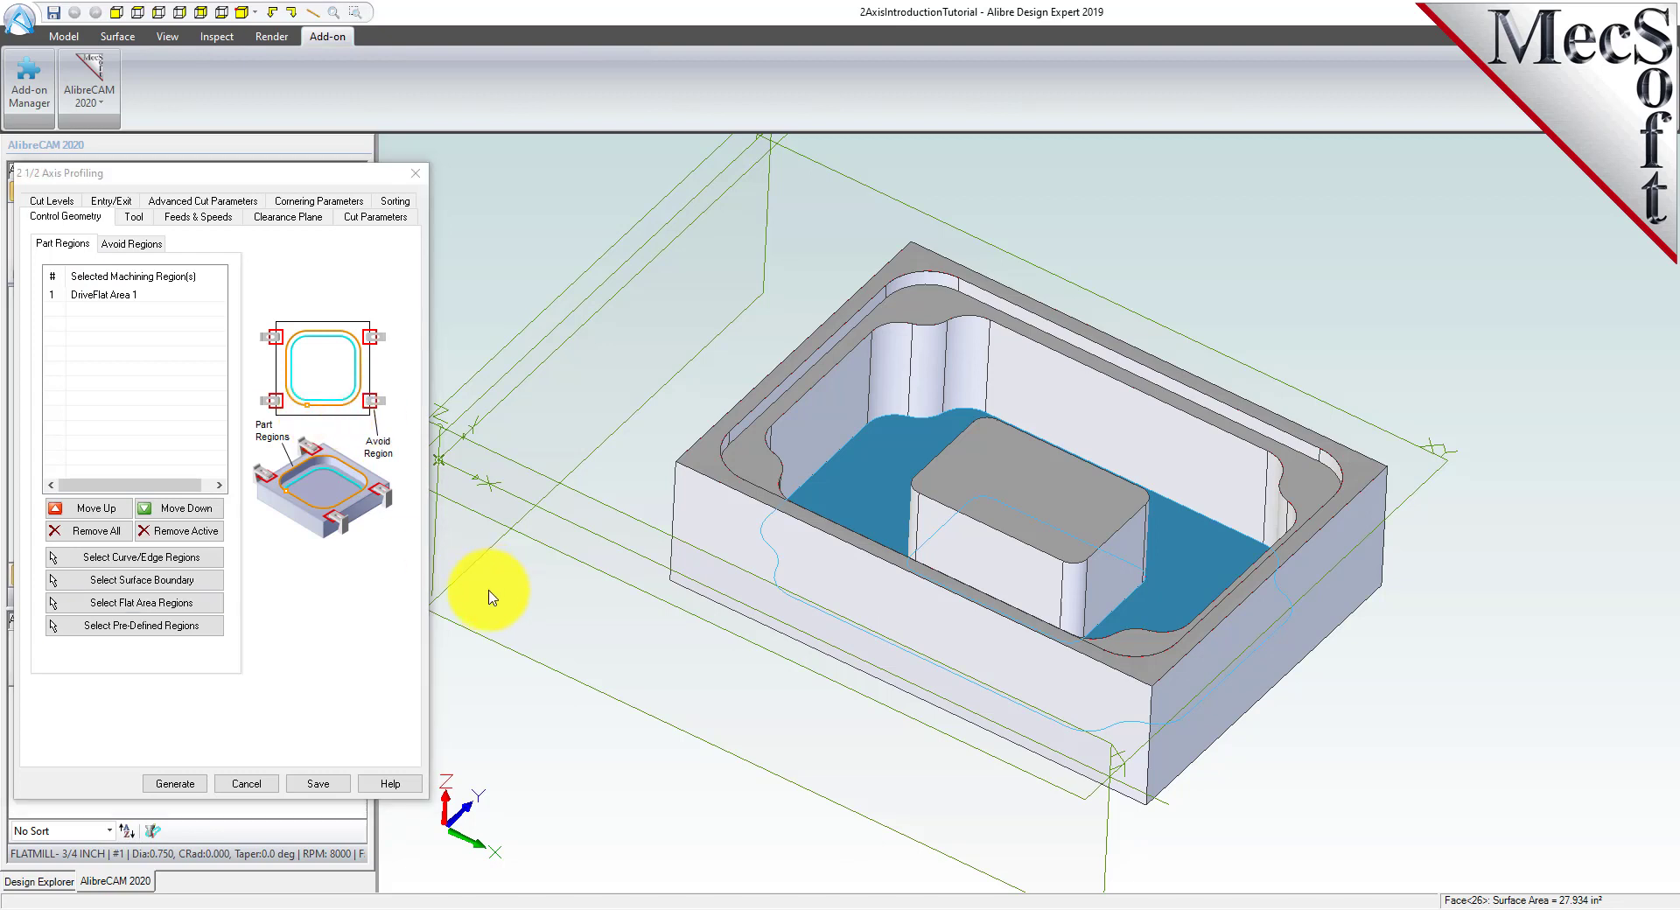
left_click(113, 300)
left_click(612, 665)
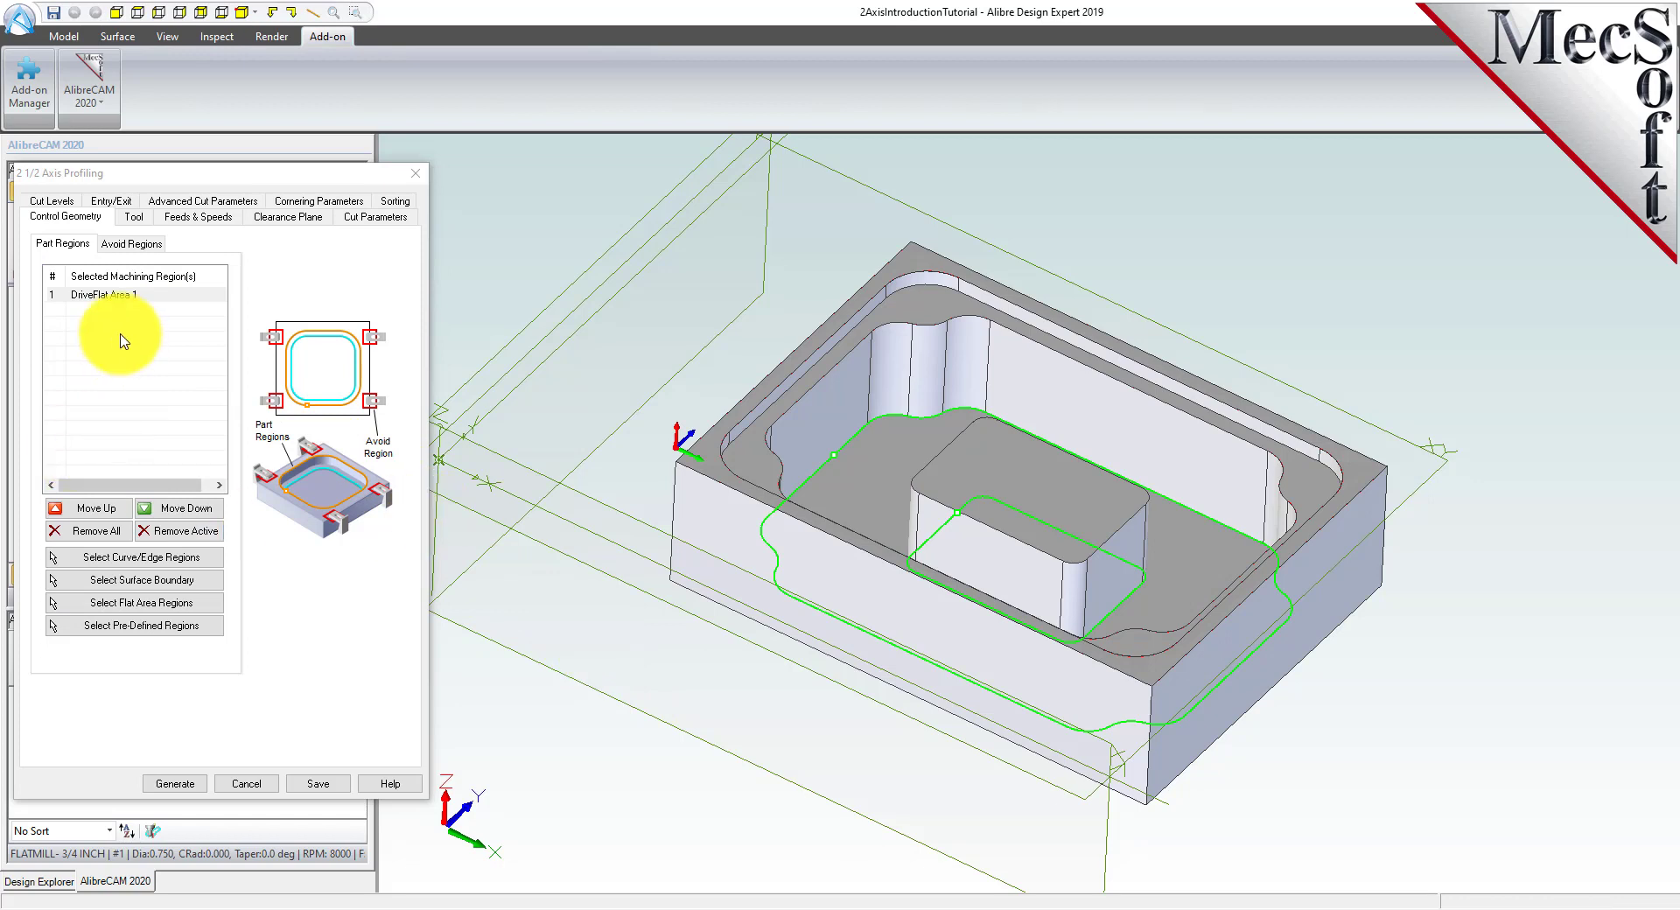
left_click(107, 301)
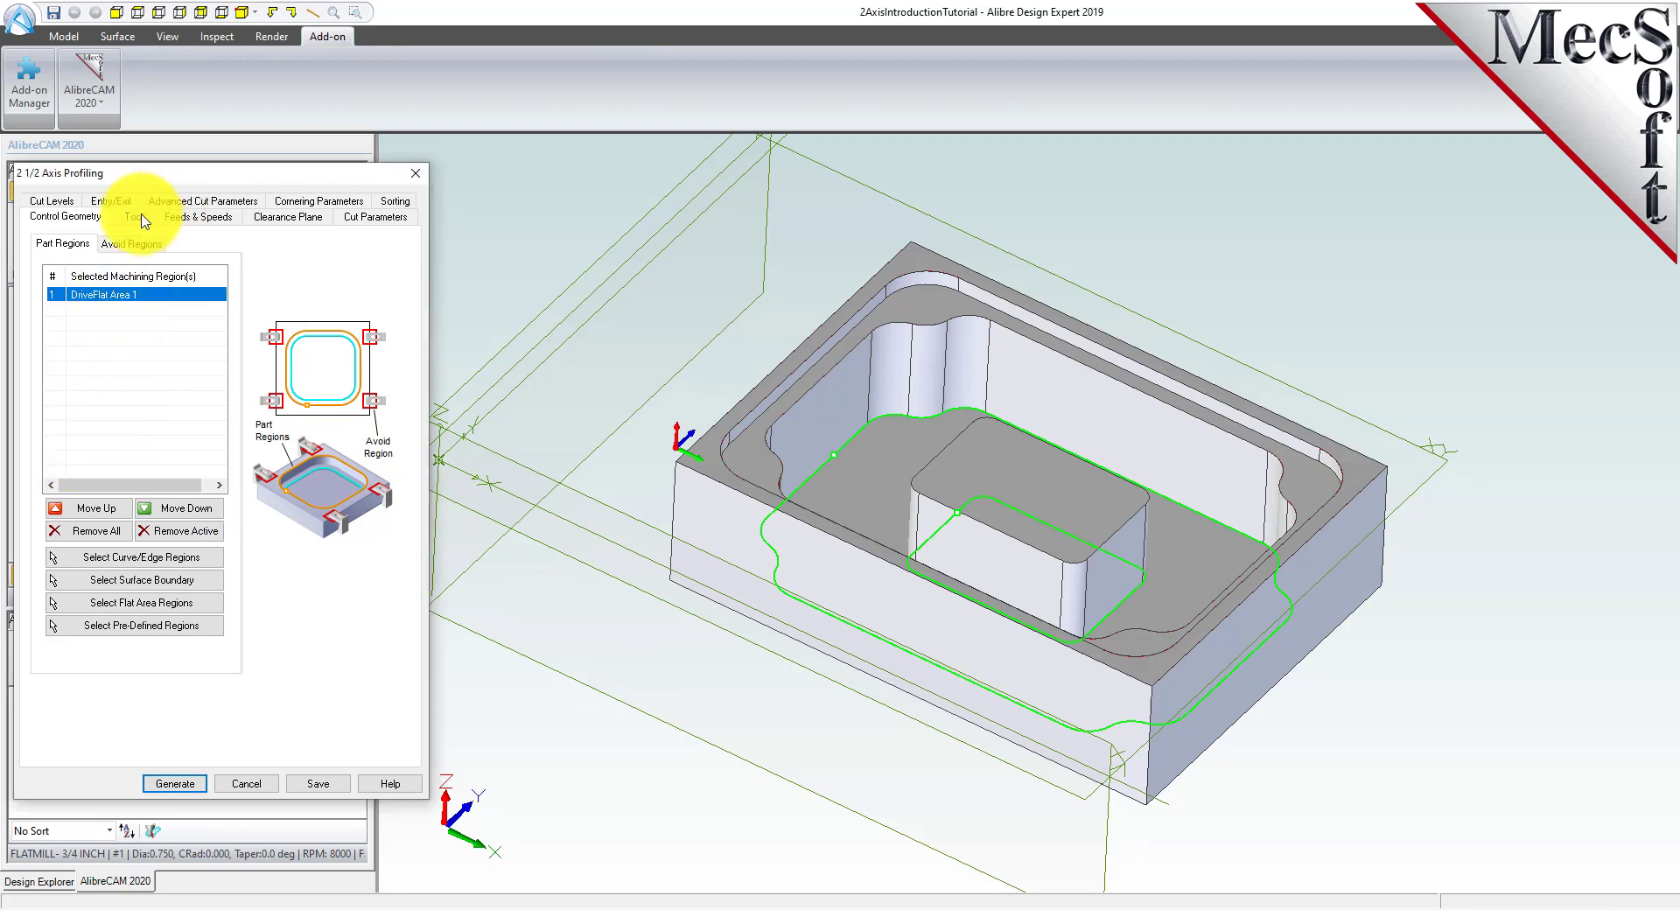
Choose the FLATMILL-1/4 INCH tool for the profiling operation and look over its cornering parameters.
left_click(136, 217)
left_click(140, 285)
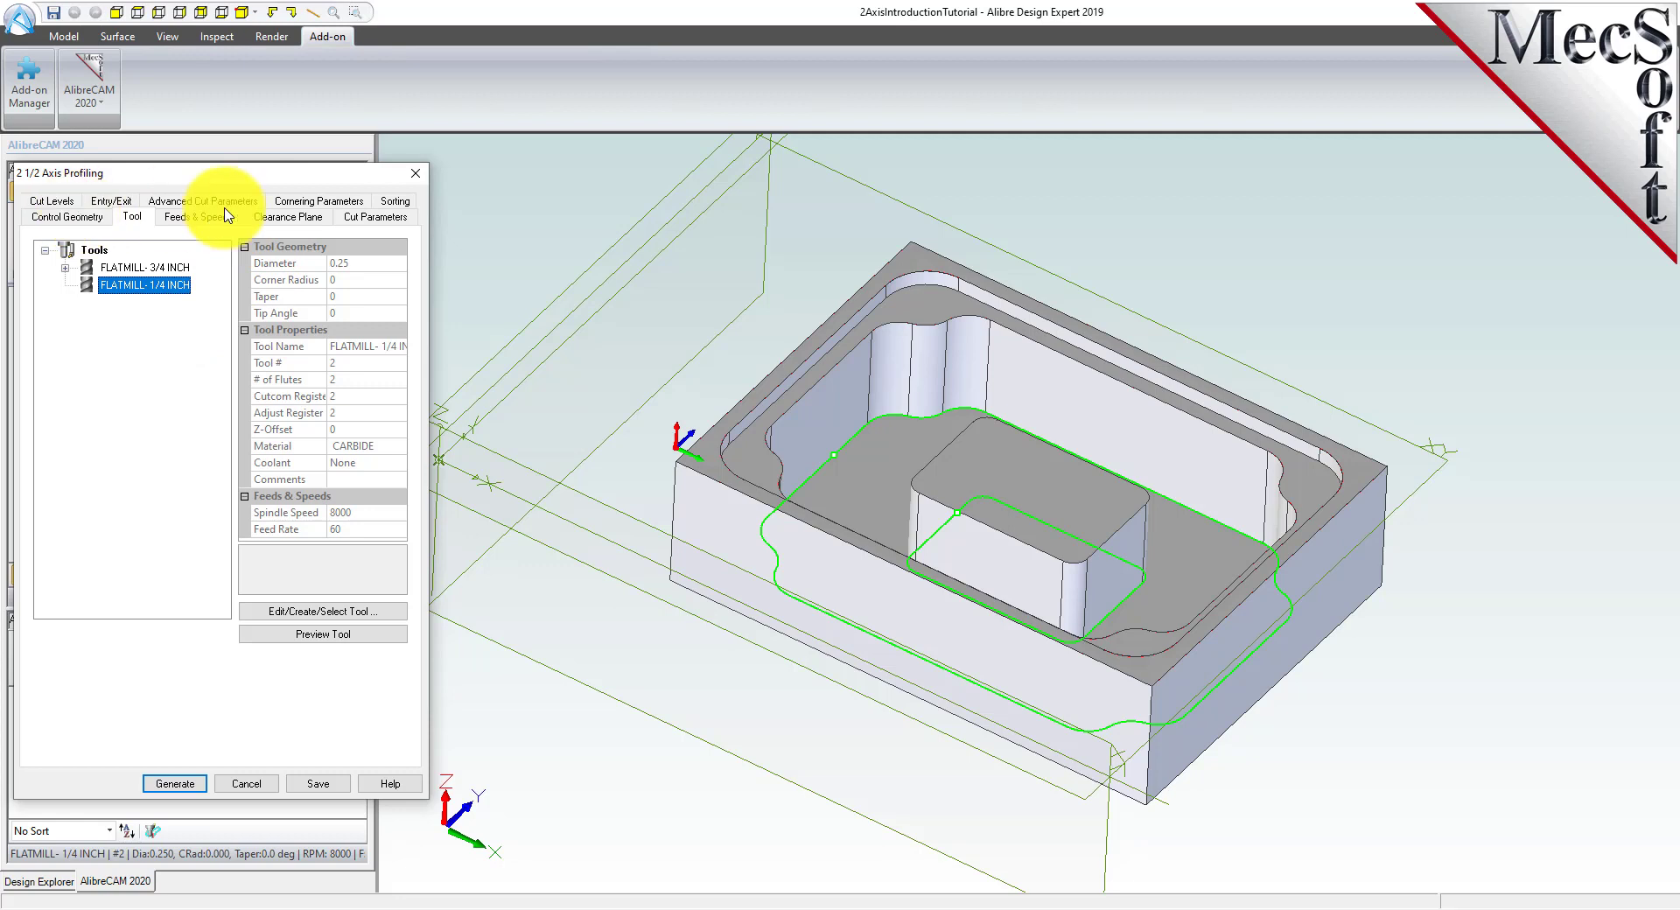
left_click(298, 203)
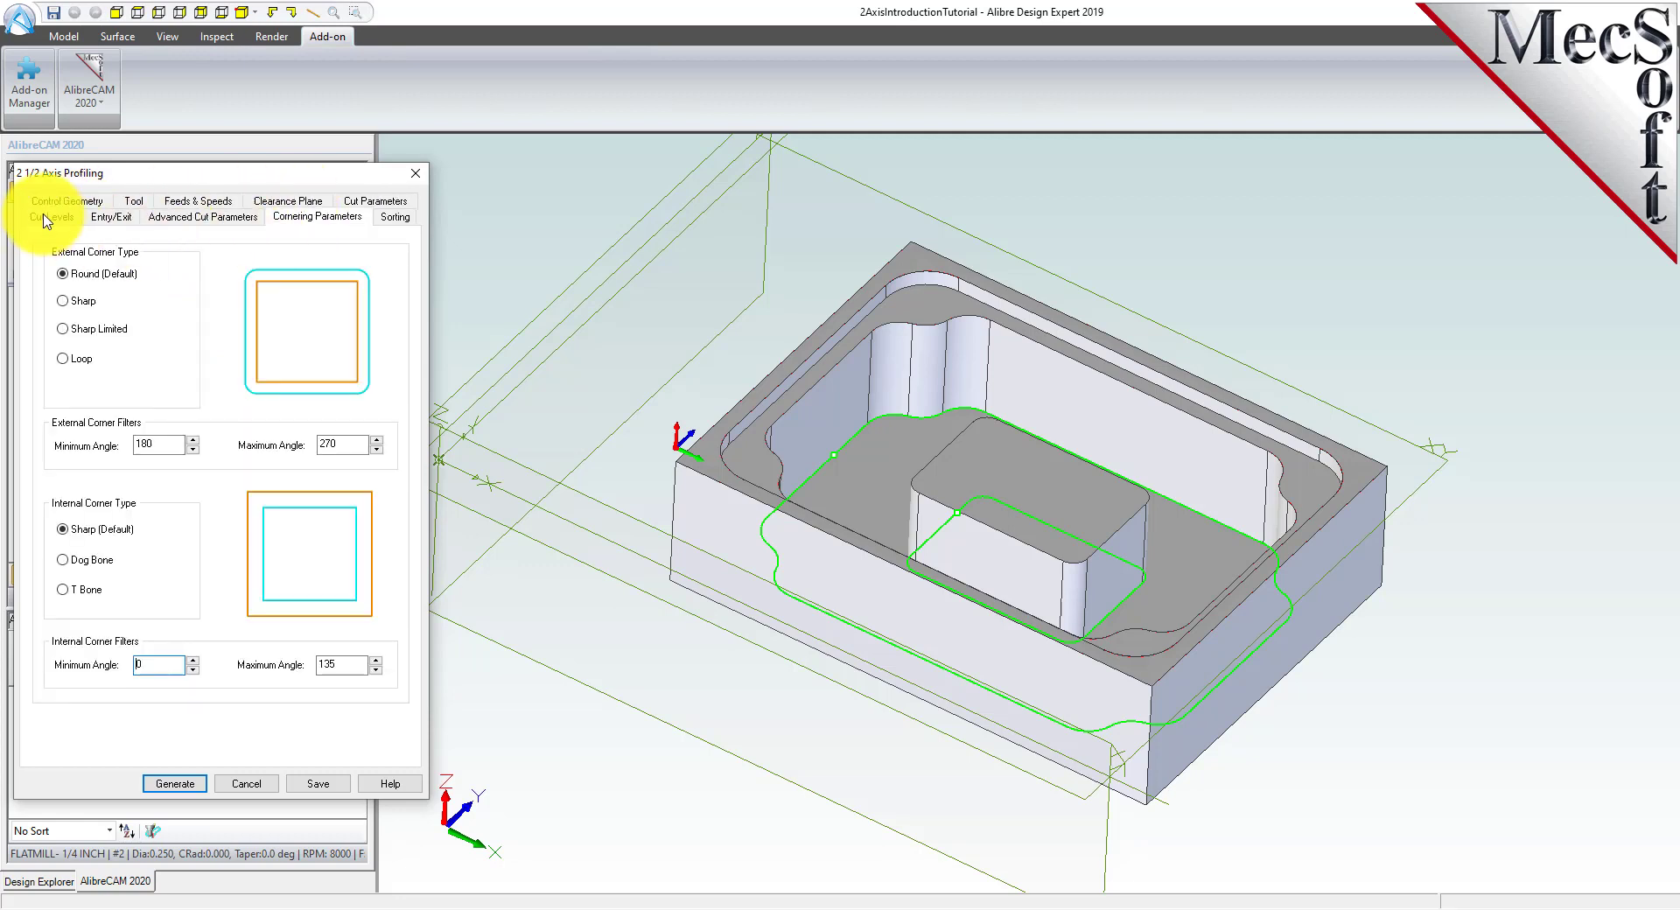
Use zero stock, Climb (Down Cut) direction and a cutting side determined using the 3D model for the profiling cut parameters.
left_click(376, 201)
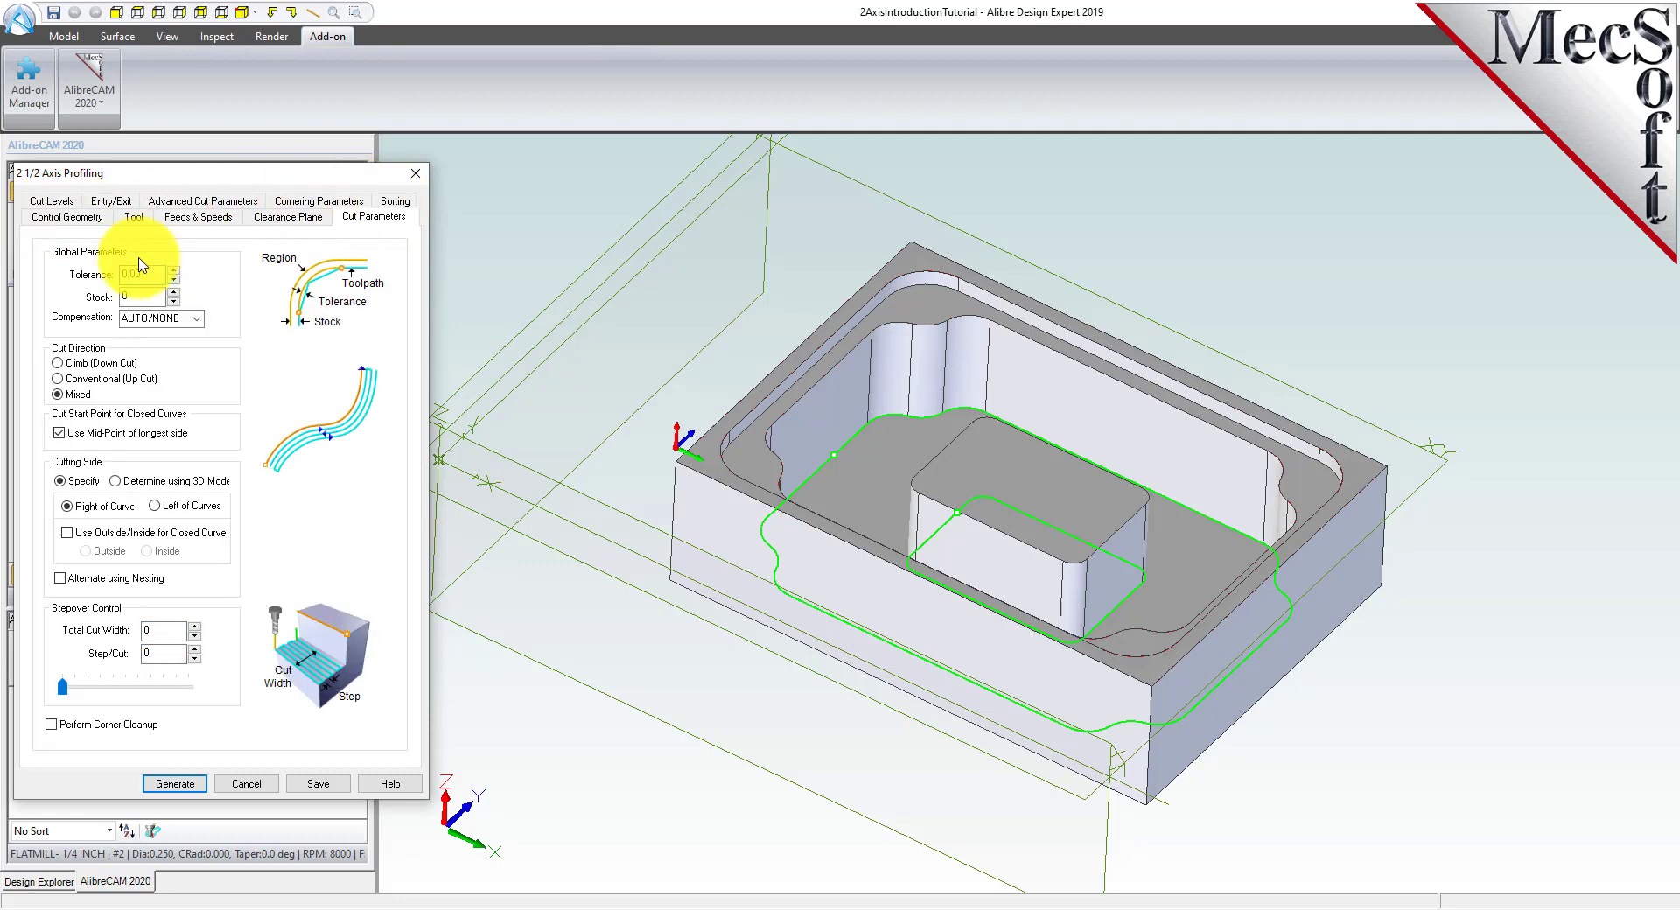
double_click(131, 296)
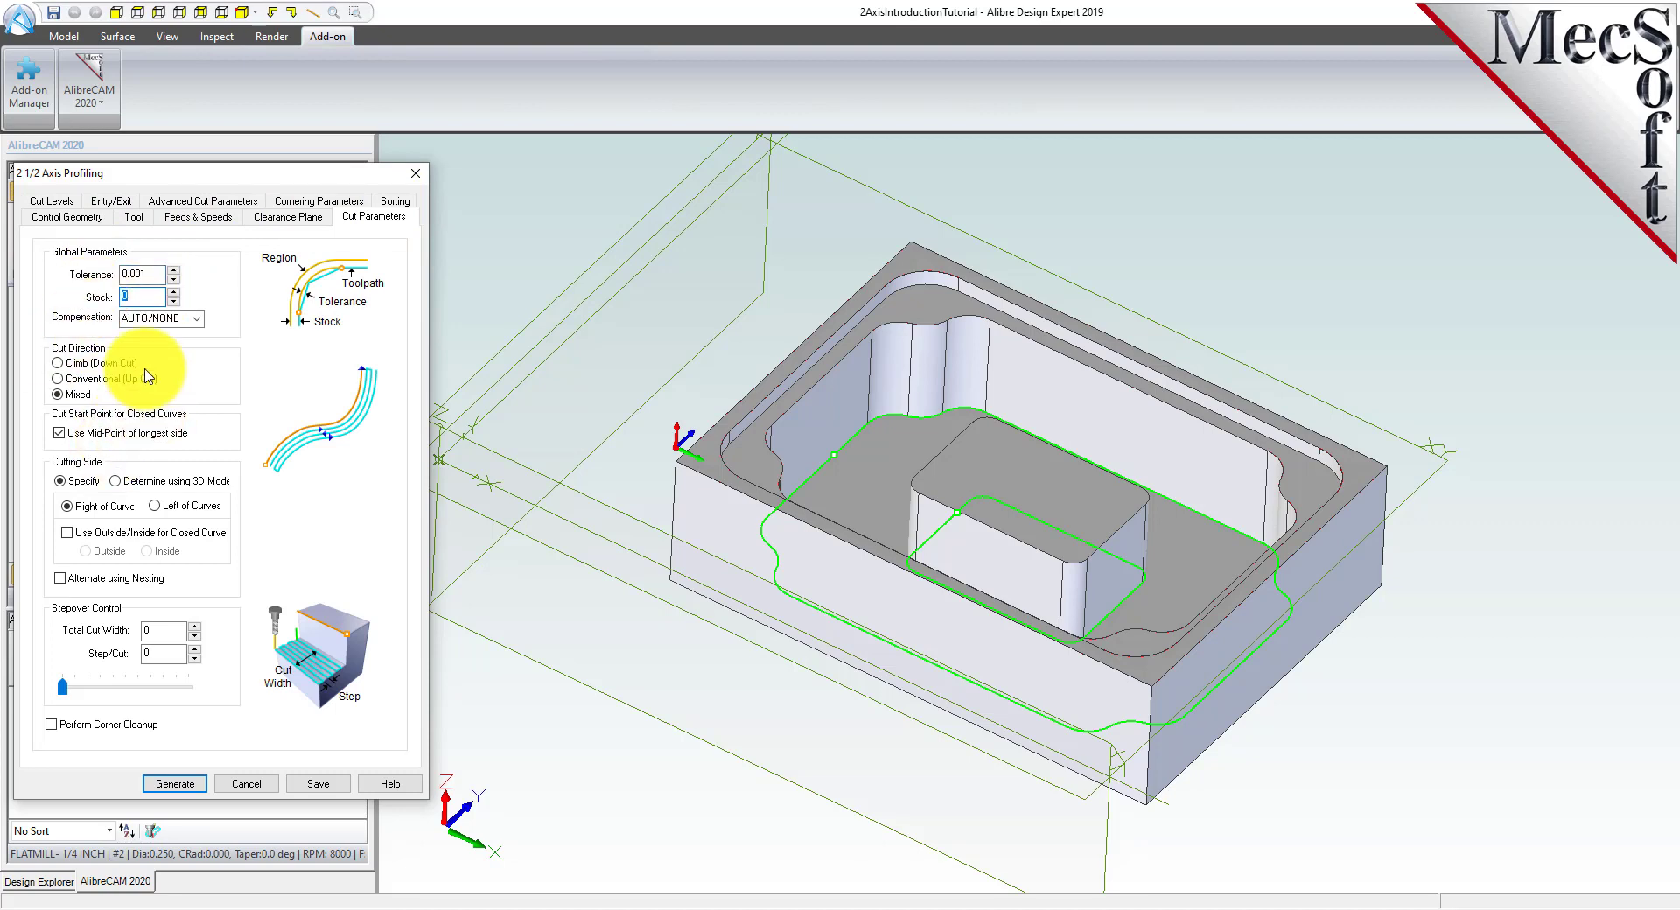
left_click(58, 362)
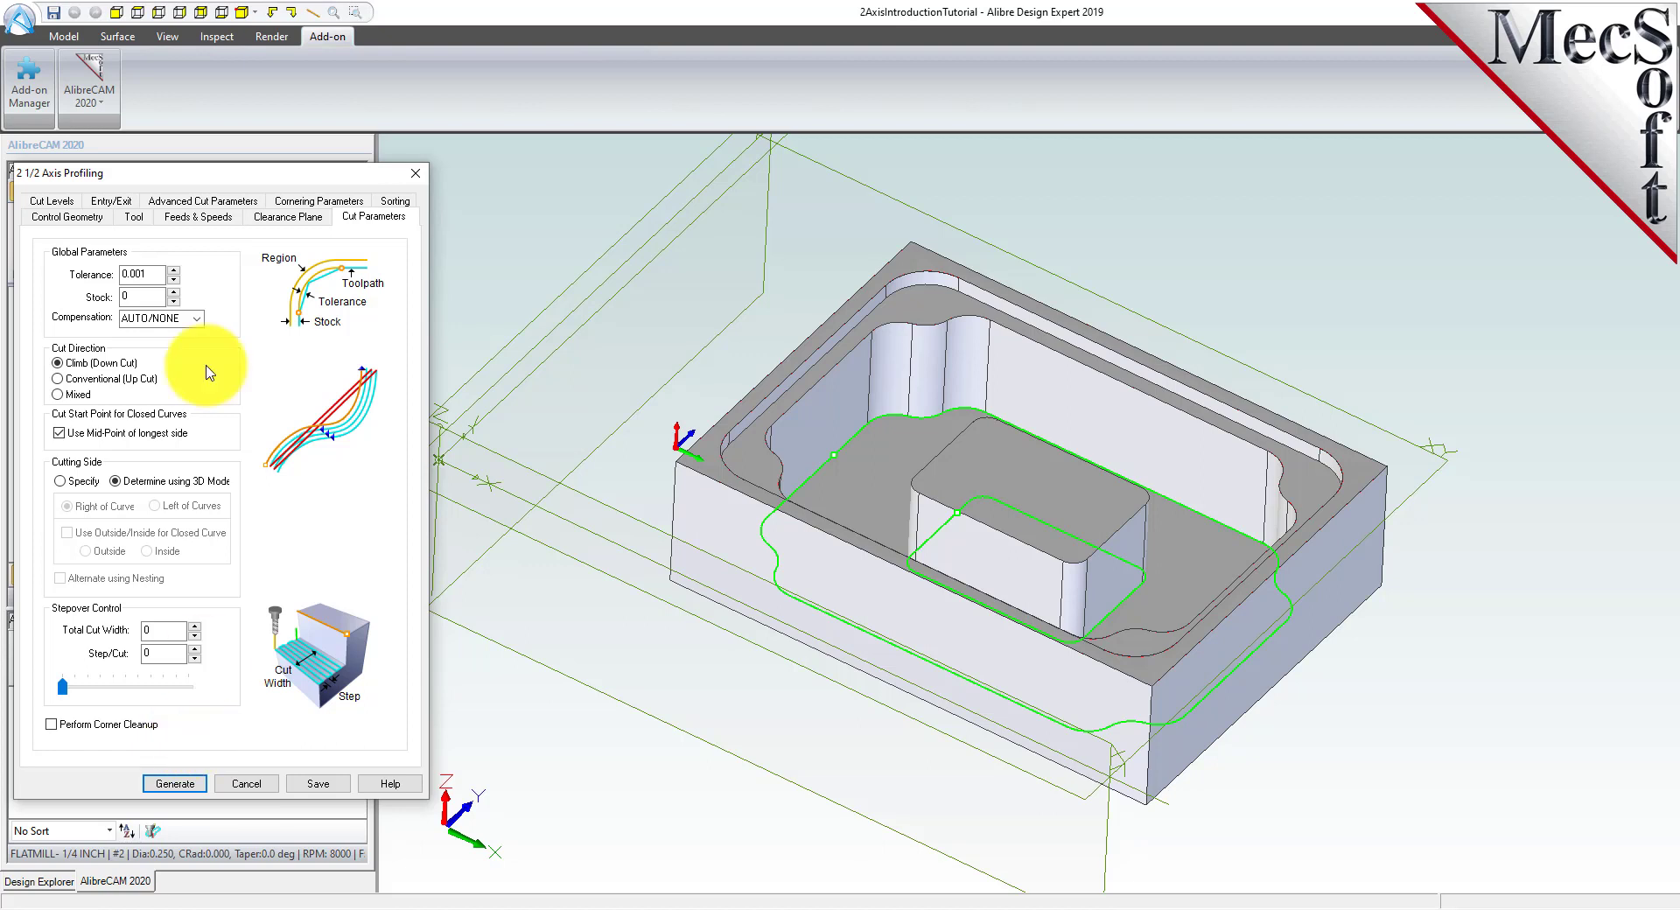
Keep the cut geometry at top with zero total cut depth, and generate and display the profiling toolpath.
left_click(72, 212)
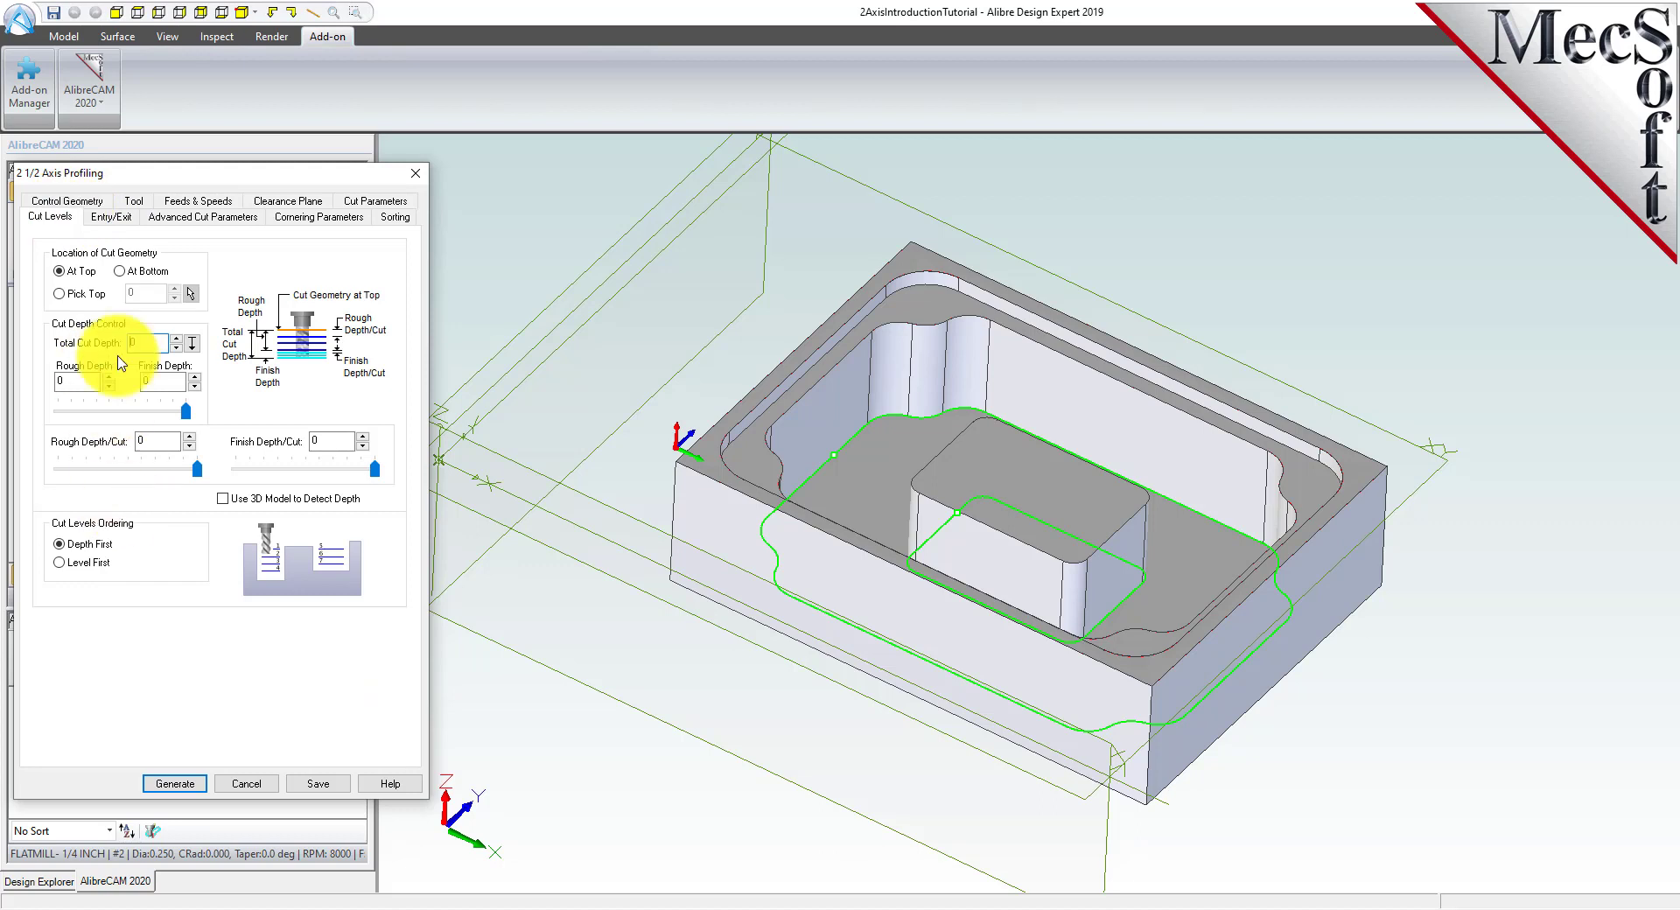
left_click(184, 784)
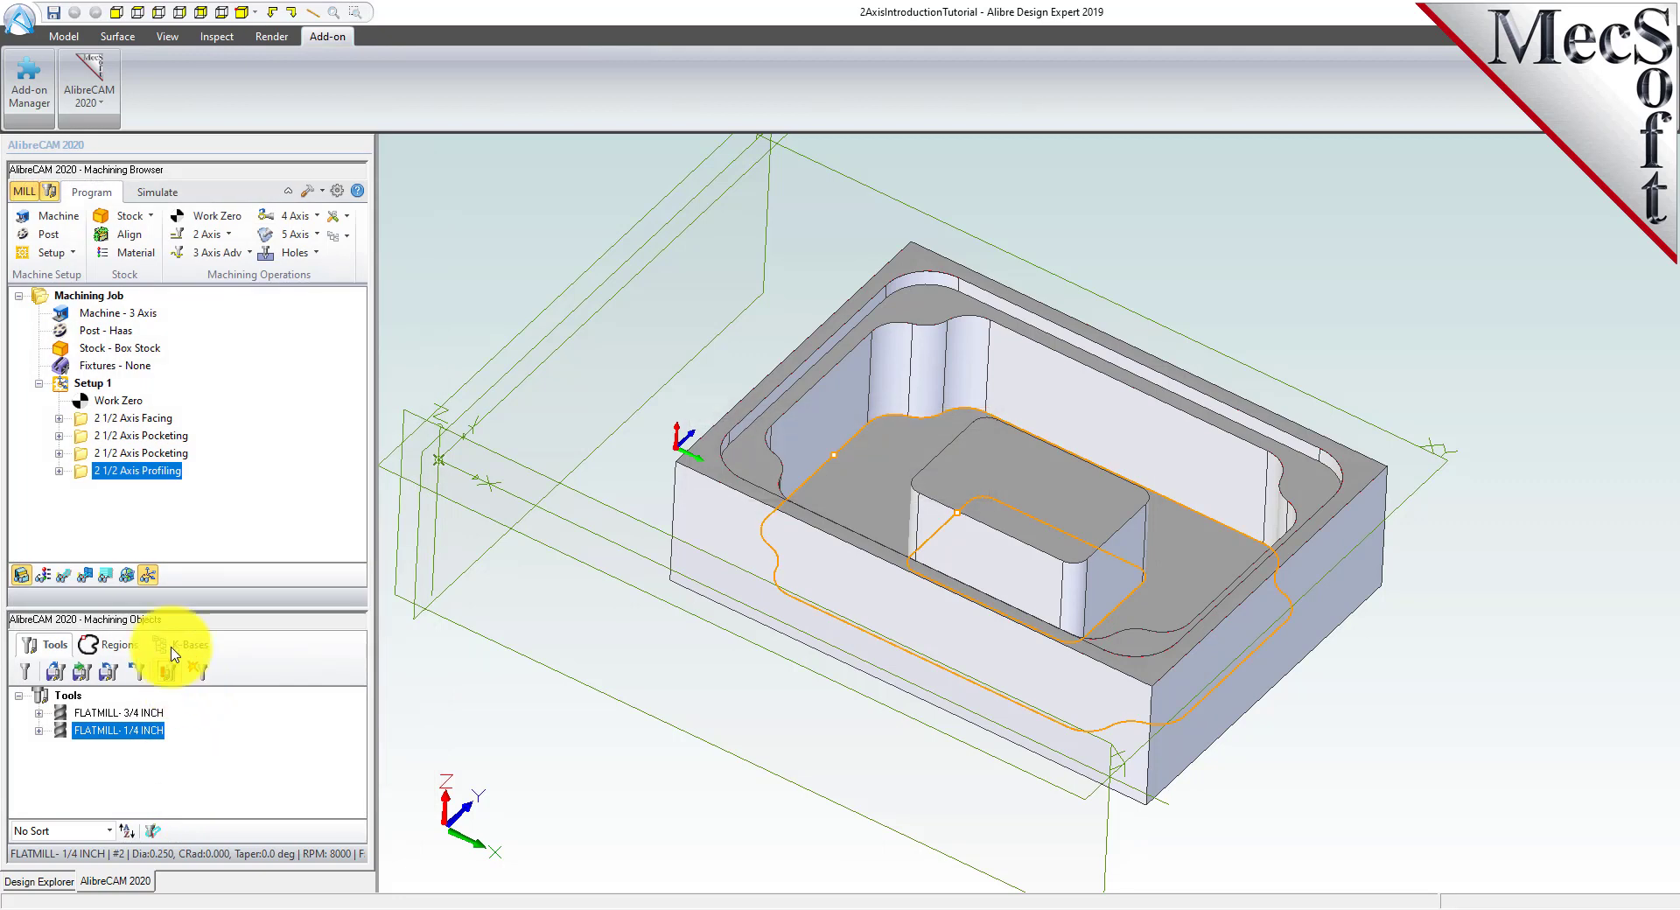
left_click(83, 578)
mouse_move(1249, 473)
middle_mouse_down()
mouse_move(1241, 397)
mouse_move(1247, 512)
mouse_move(1248, 455)
mouse_move(1151, 465)
mouse_move(1252, 479)
middle_mouse_up()
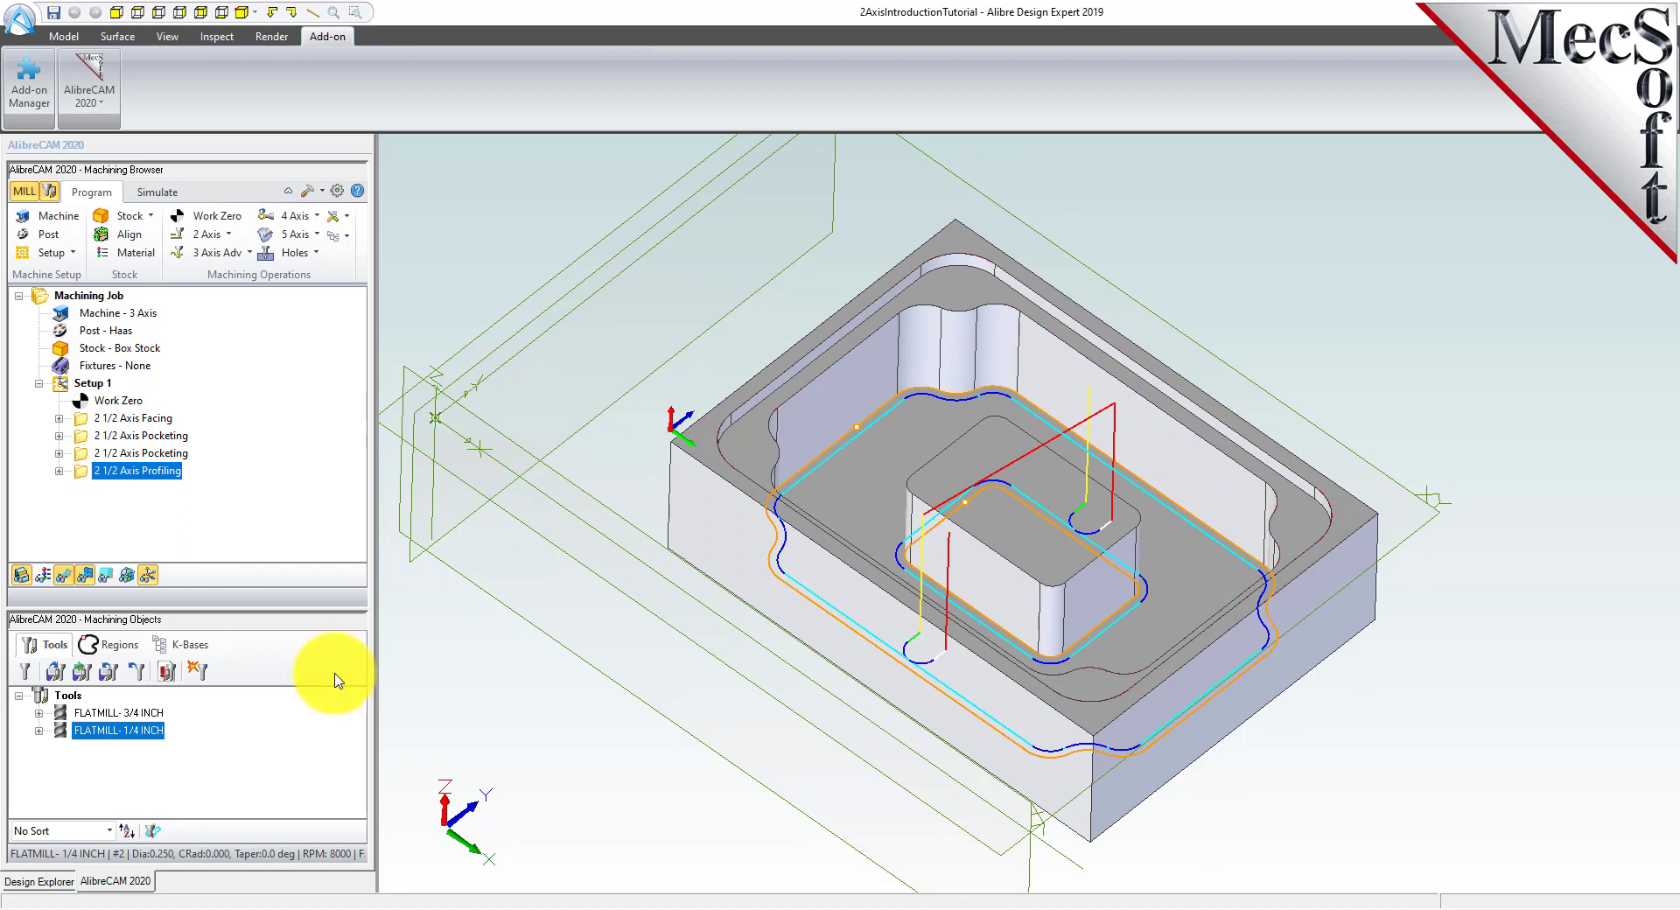
Open the simulation window and simulate the material removal of all Setup 1 operations on the box stock.
left_click(170, 194)
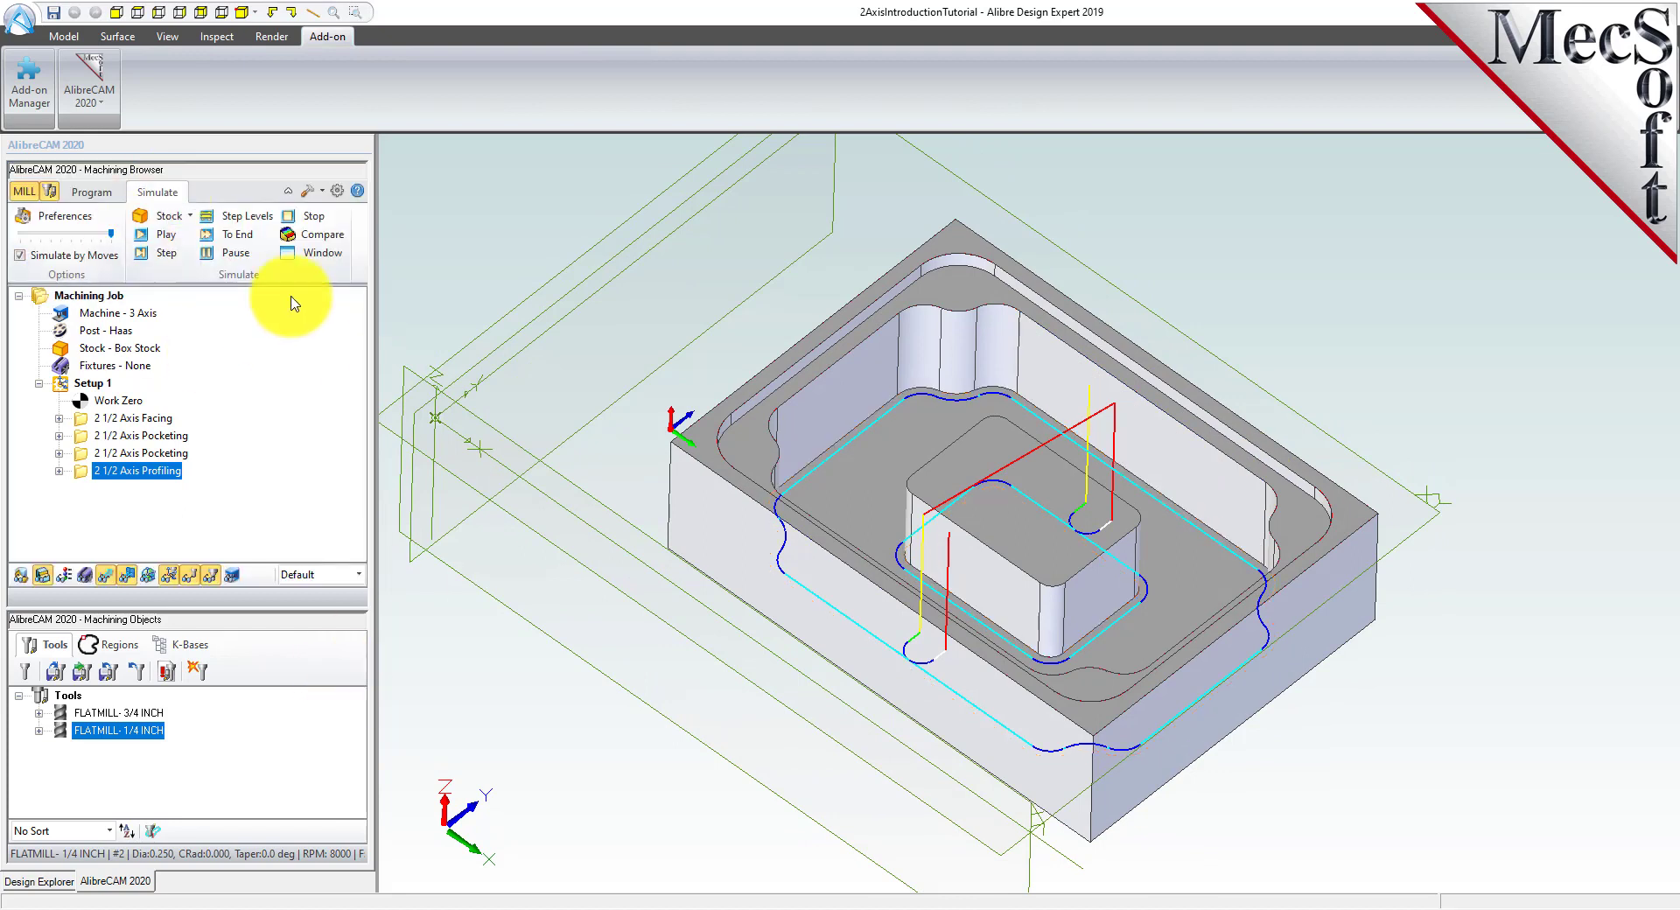
left_click(342, 259)
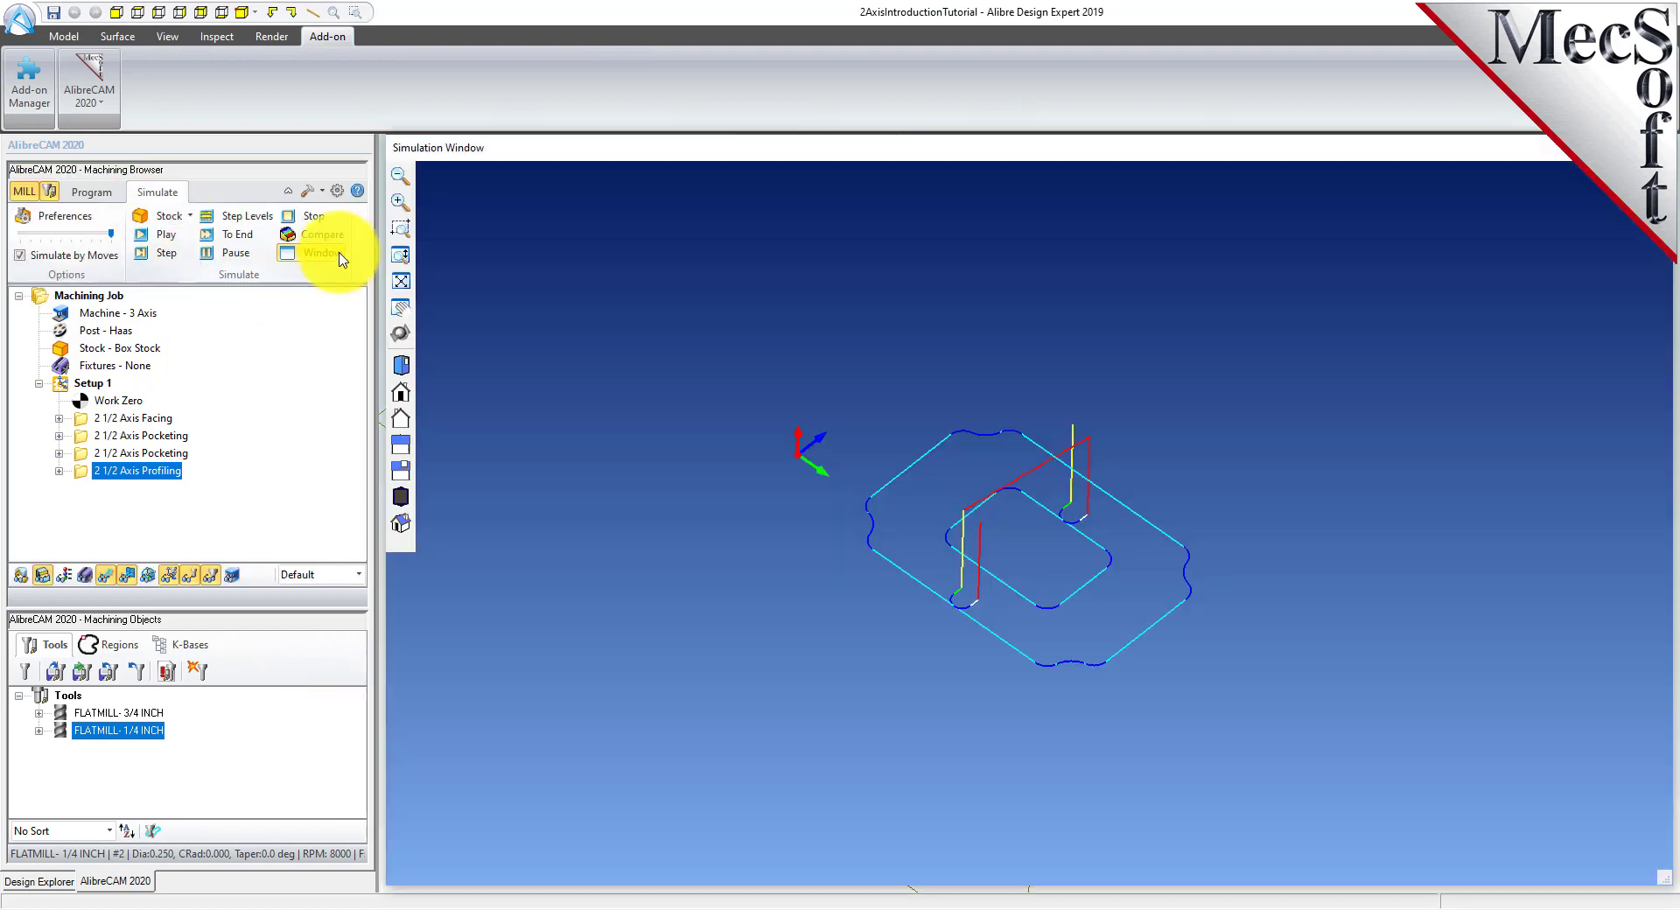
scroll(1015, 538, "up", 5)
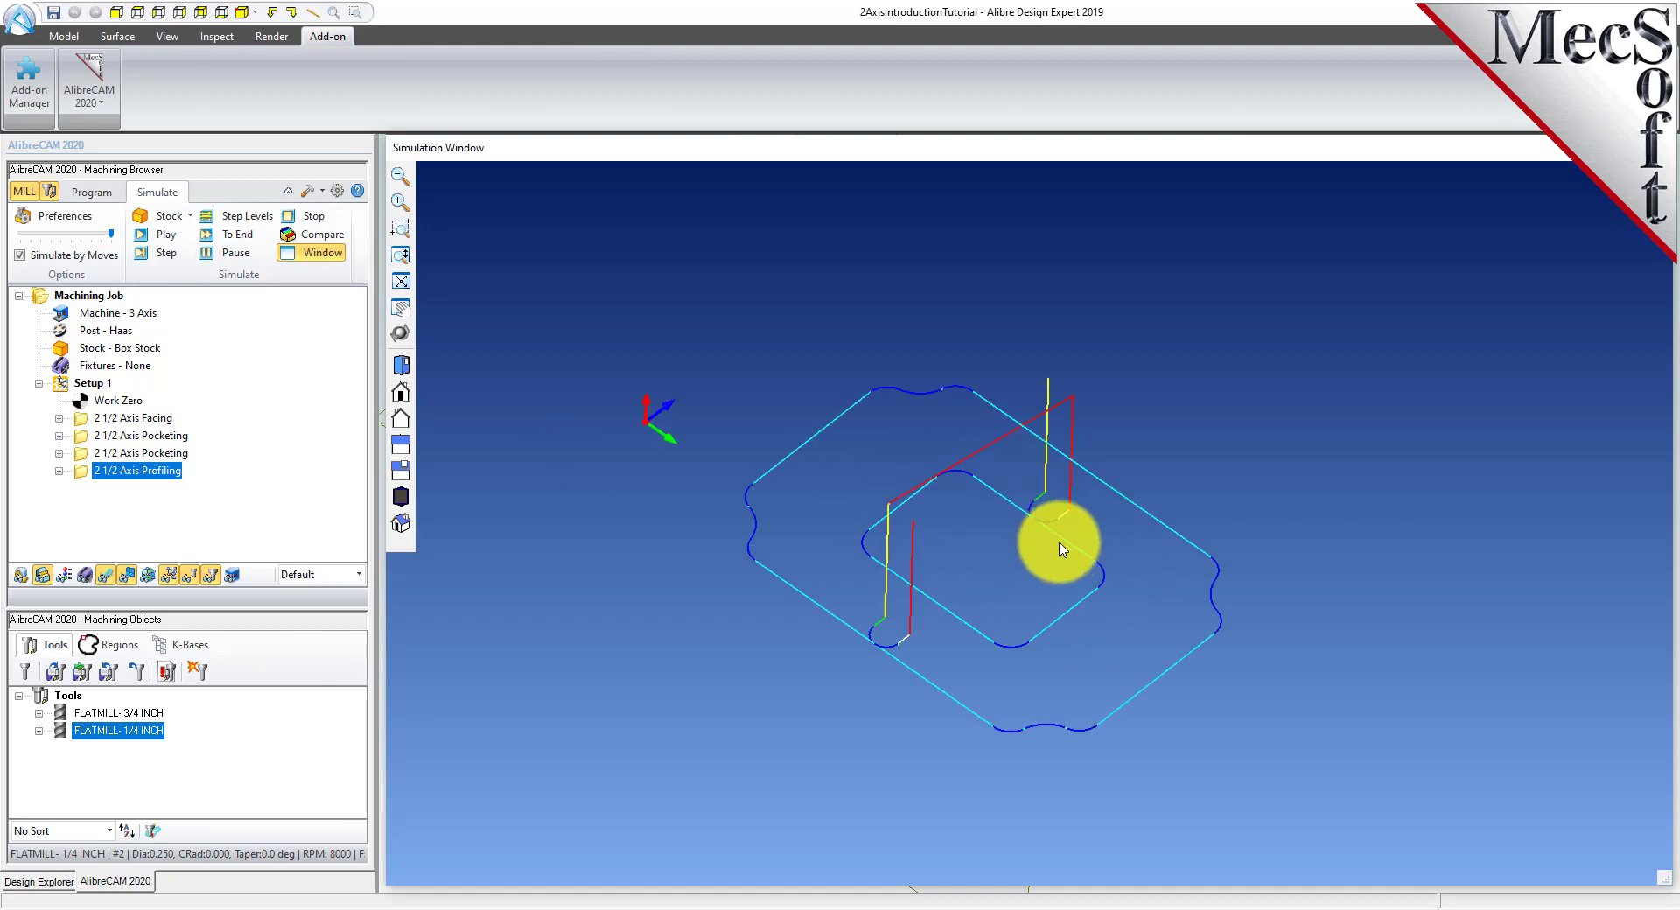
left_click(20, 254)
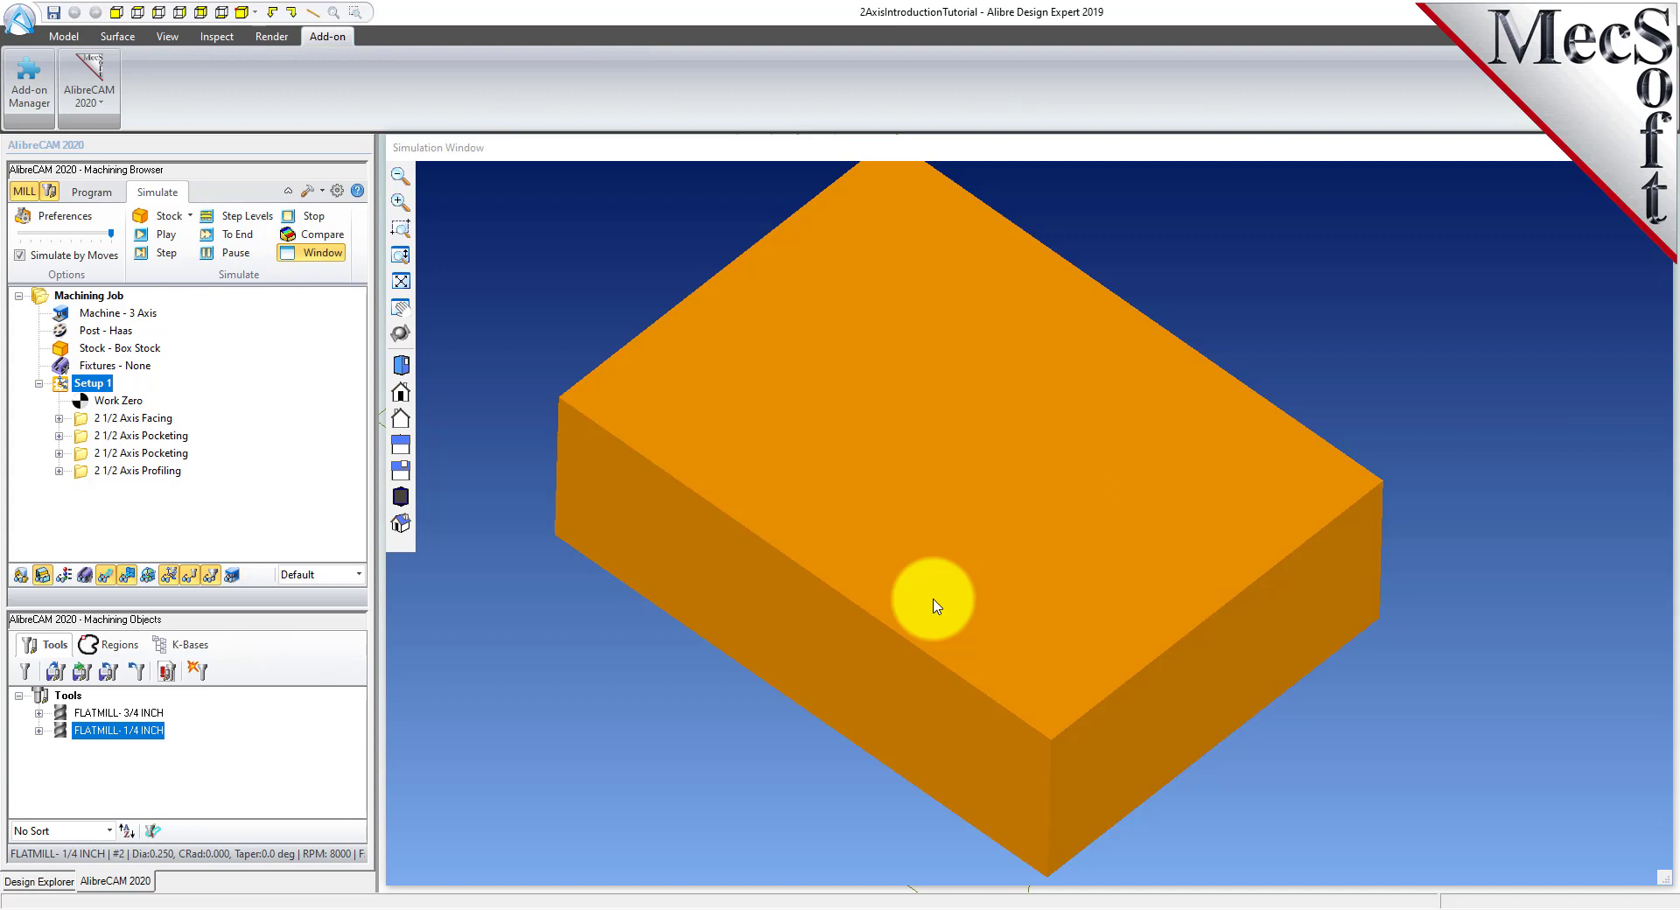
left_click(936, 605)
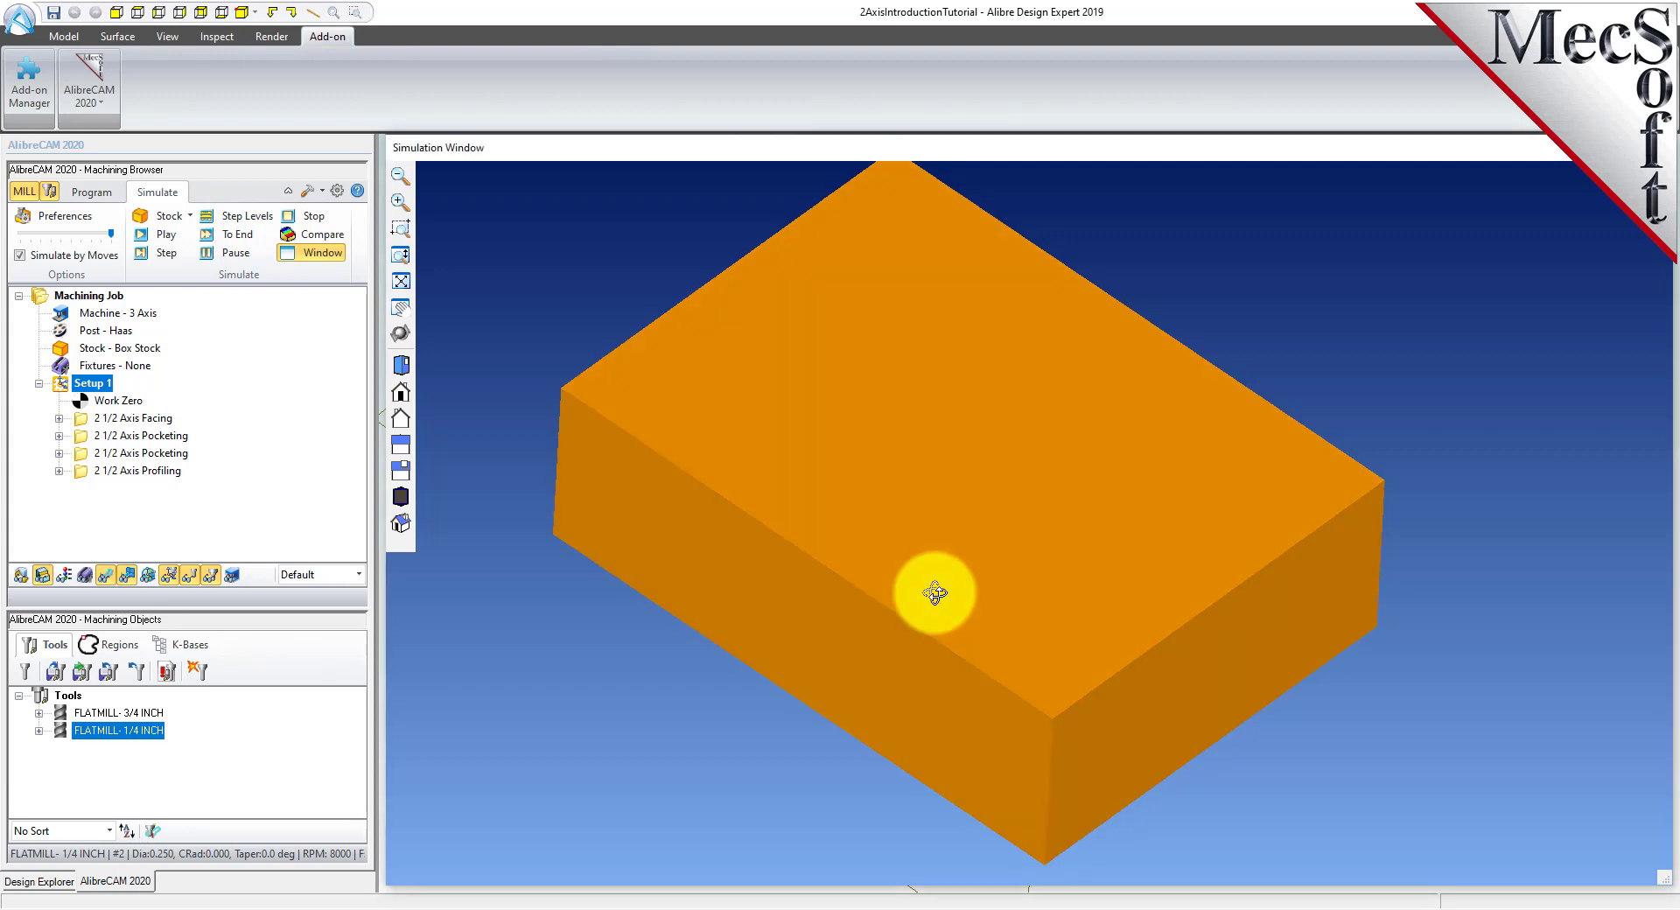
left_click(168, 236)
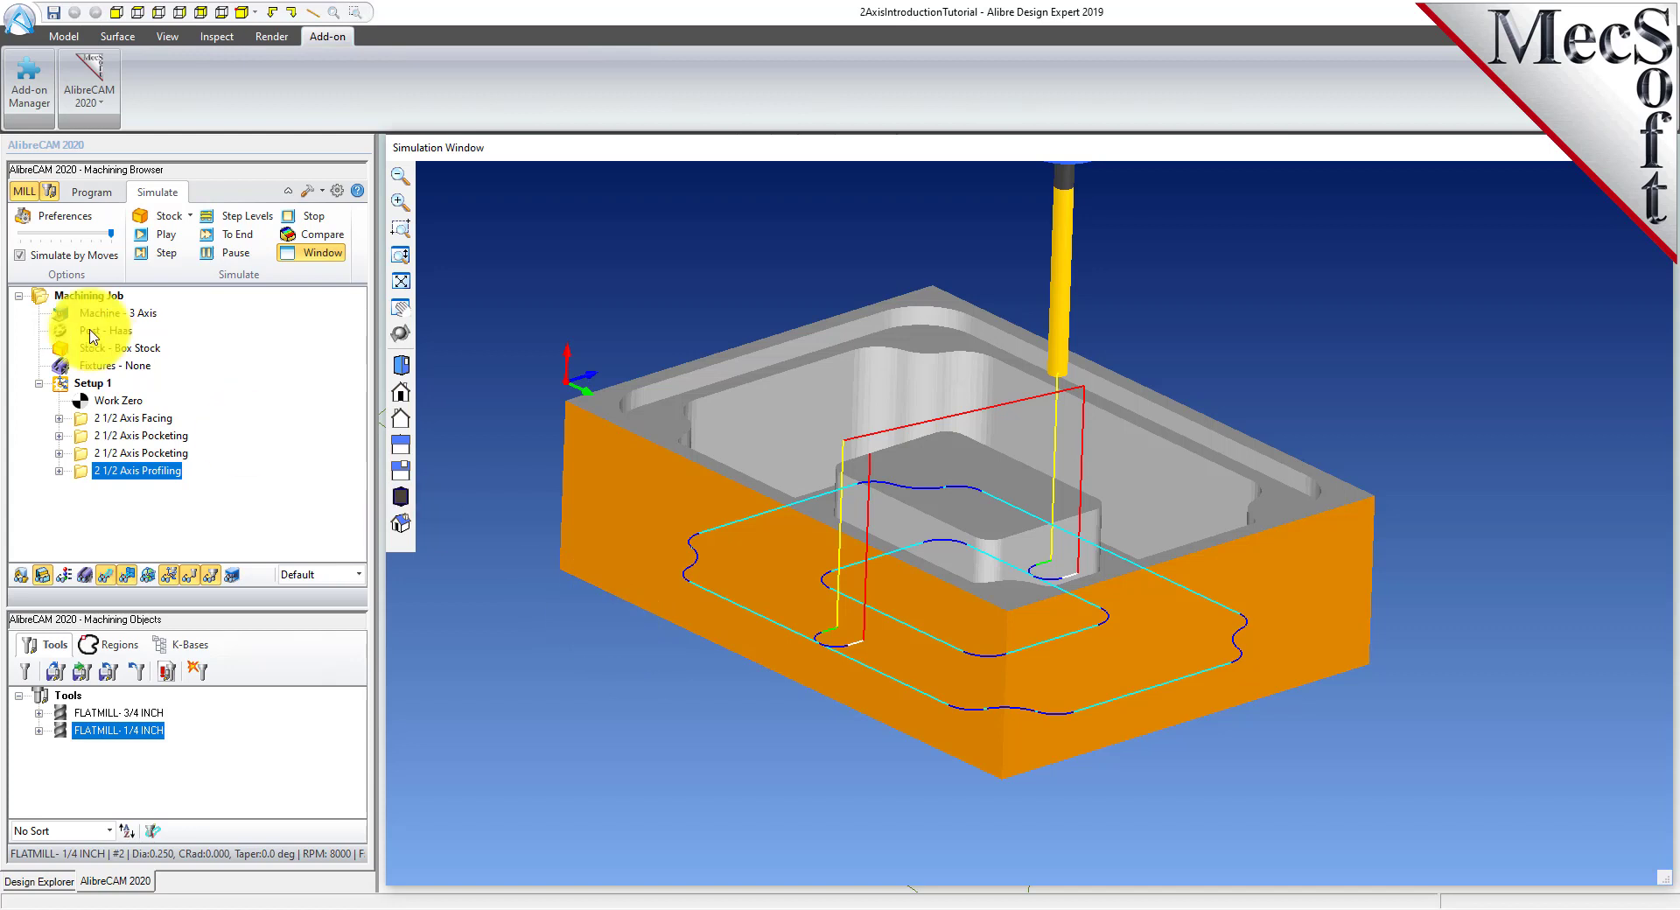
Review the facing toolpath and both pocketing toolpaths over the simulated stock.
left_click(88, 420)
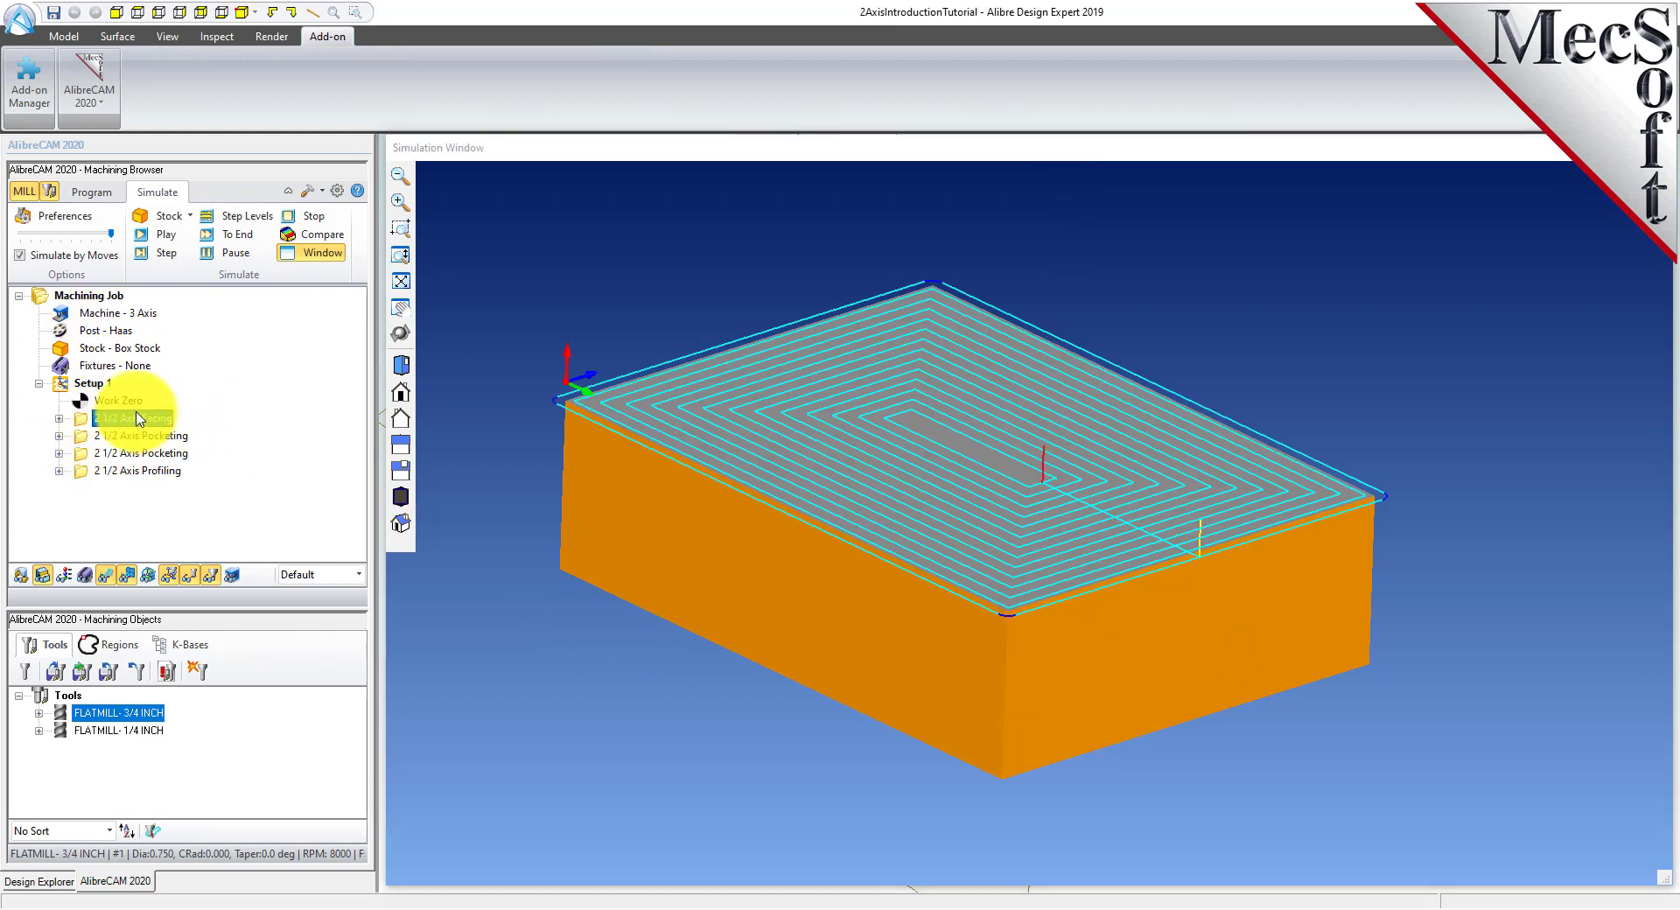
left_click(88, 435)
left_click(84, 453)
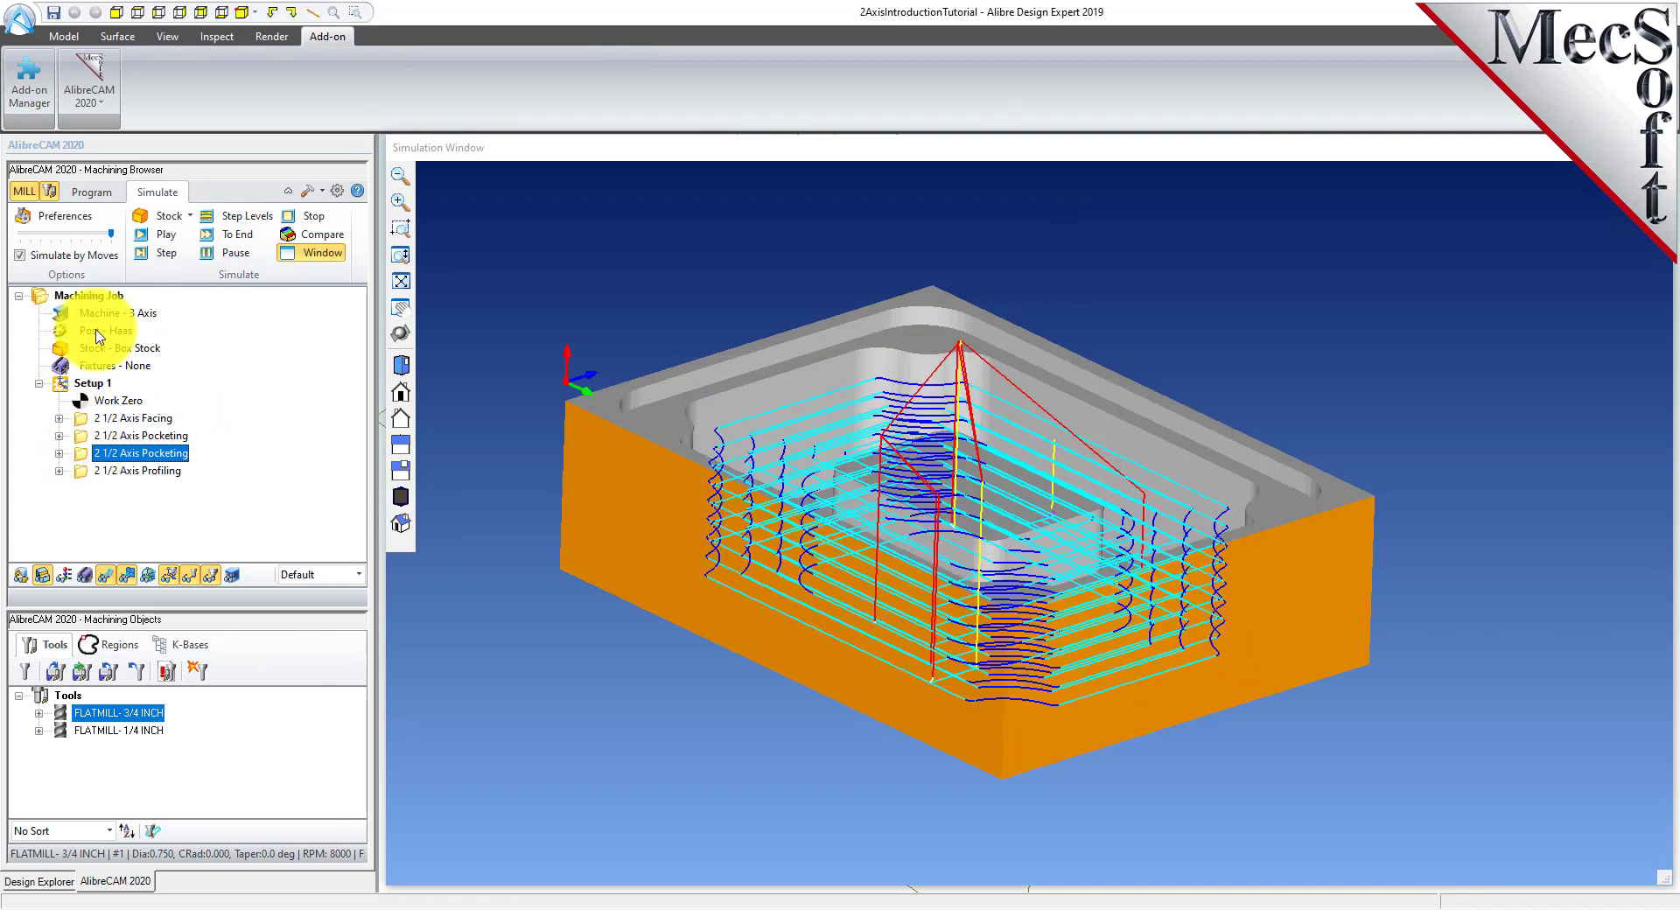
Collapse Setup 1 in the machining job and close the simulation window to return to the part model.
left_click(92, 191)
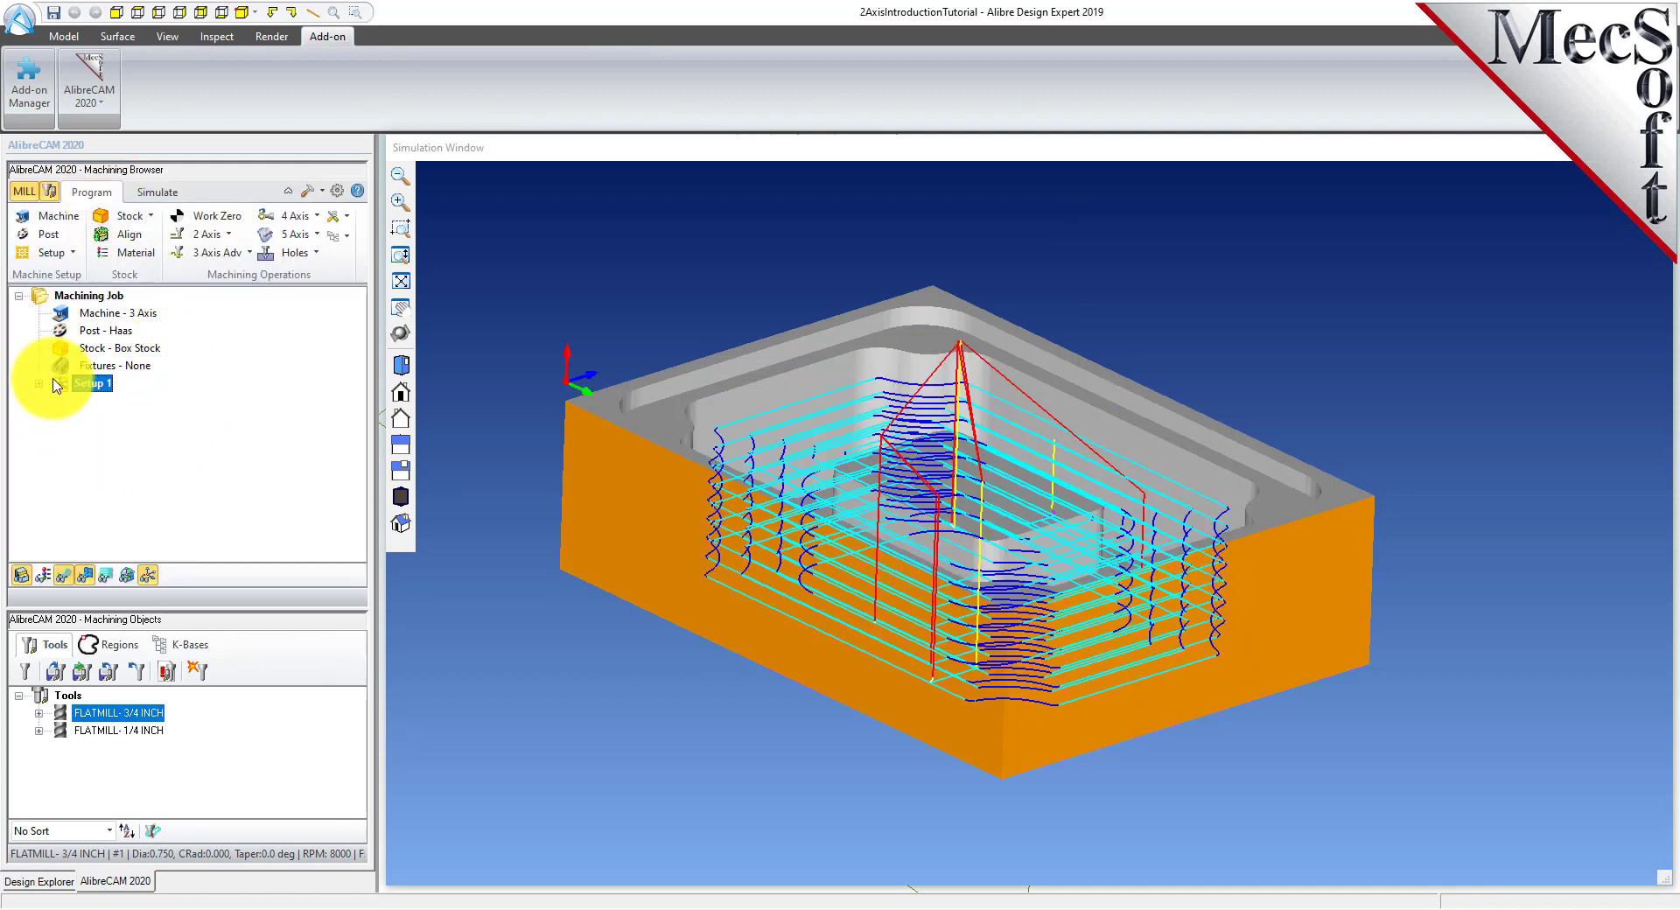
double_click(88, 382)
left_click(157, 194)
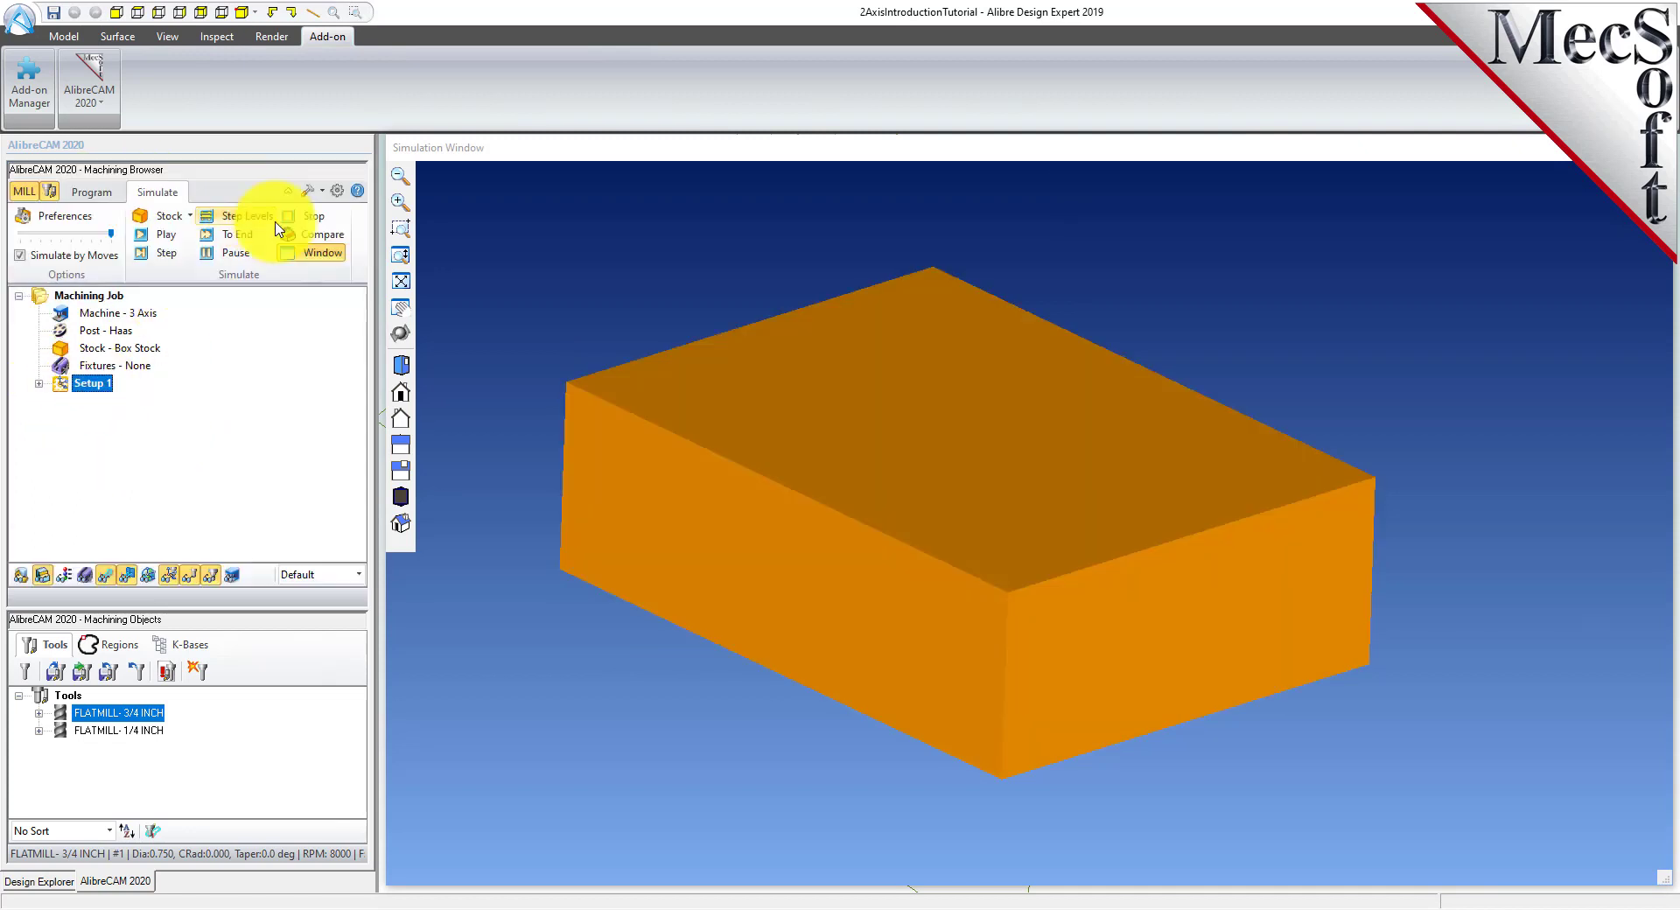
left_click(318, 251)
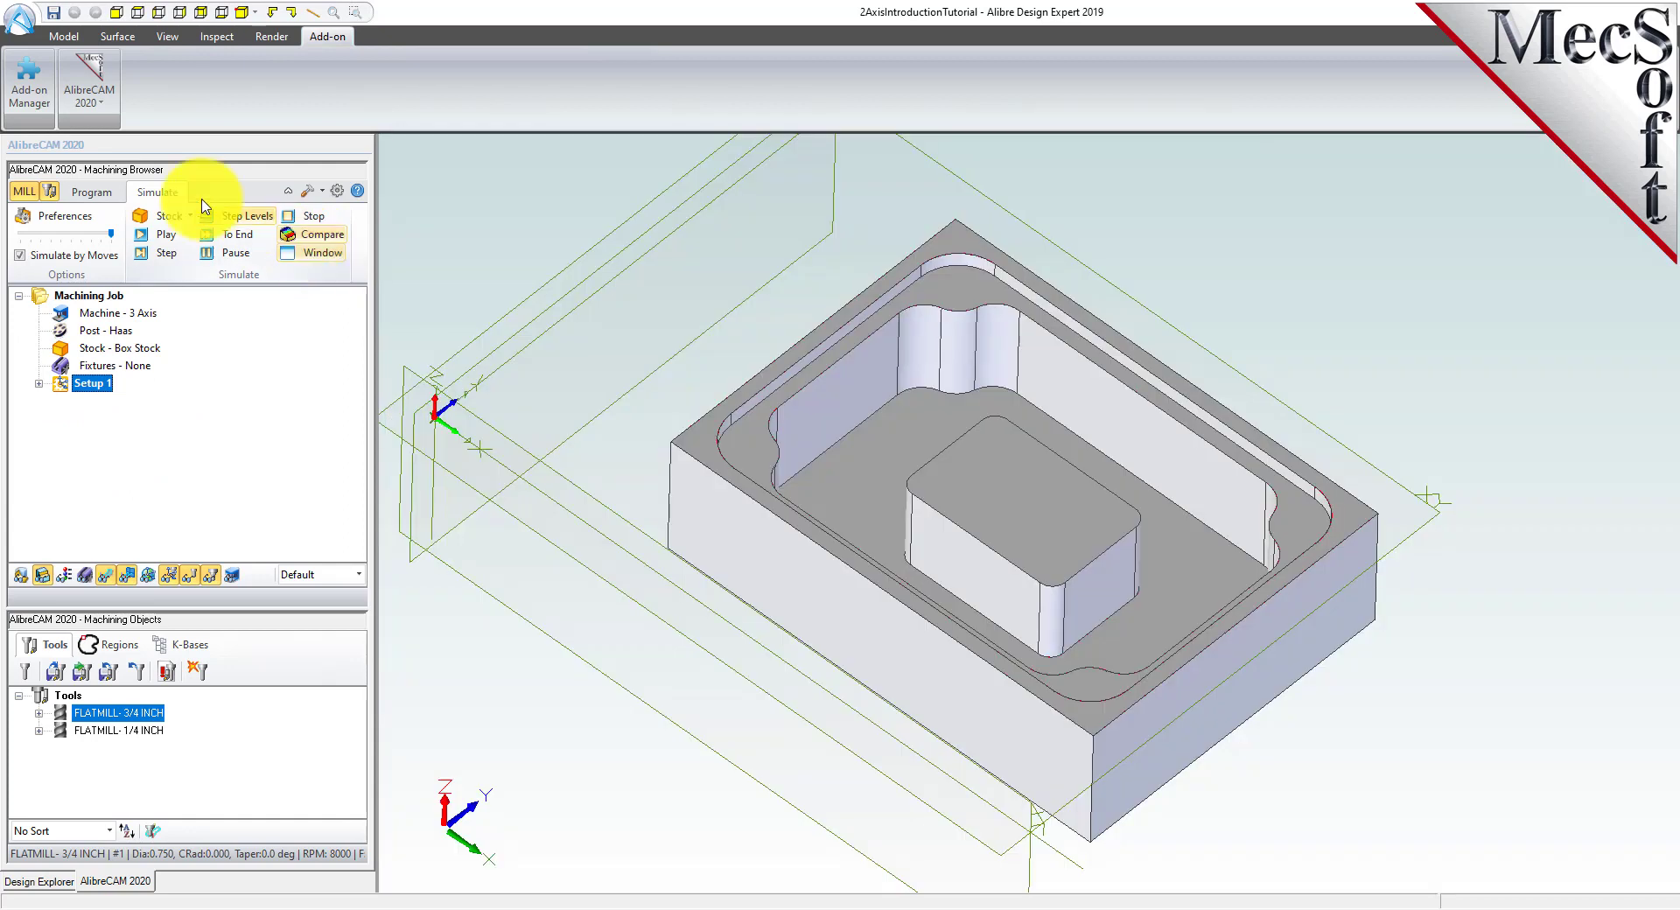
Post-process Setup 1 with the Haas post, look over the generated G-code file in Notepad and close it.
right_click(96, 383)
left_click(156, 428)
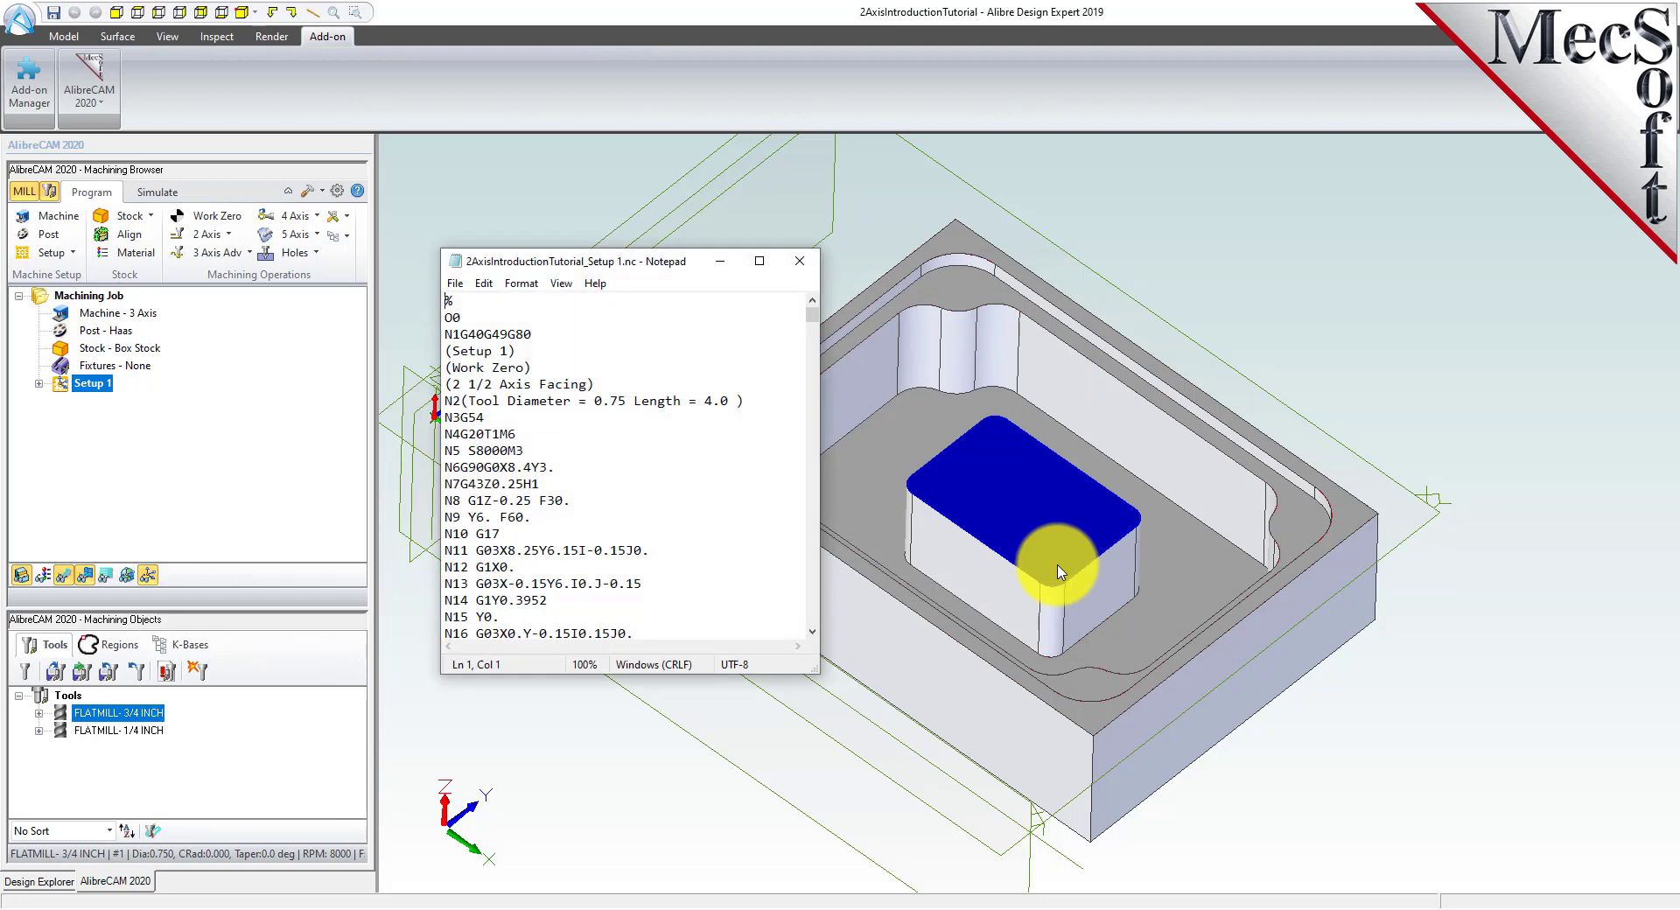
mouse_move(812, 308)
left_mouse_down()
mouse_move(807, 626)
mouse_move(815, 329)
mouse_move(798, 302)
left_mouse_up()
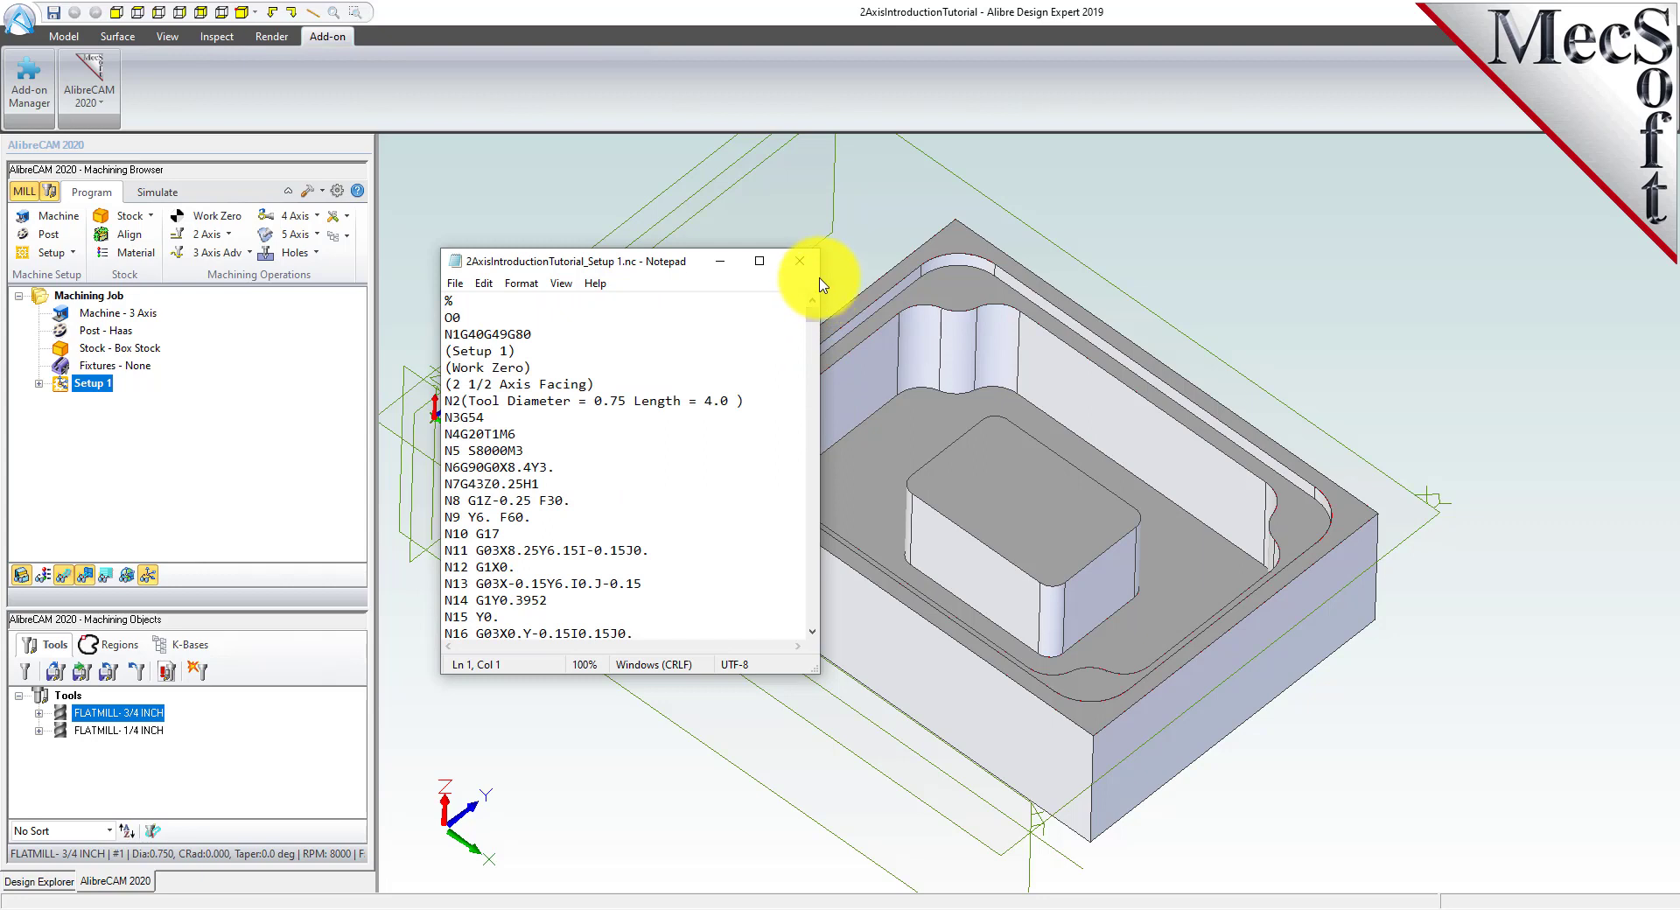
left_click(800, 262)
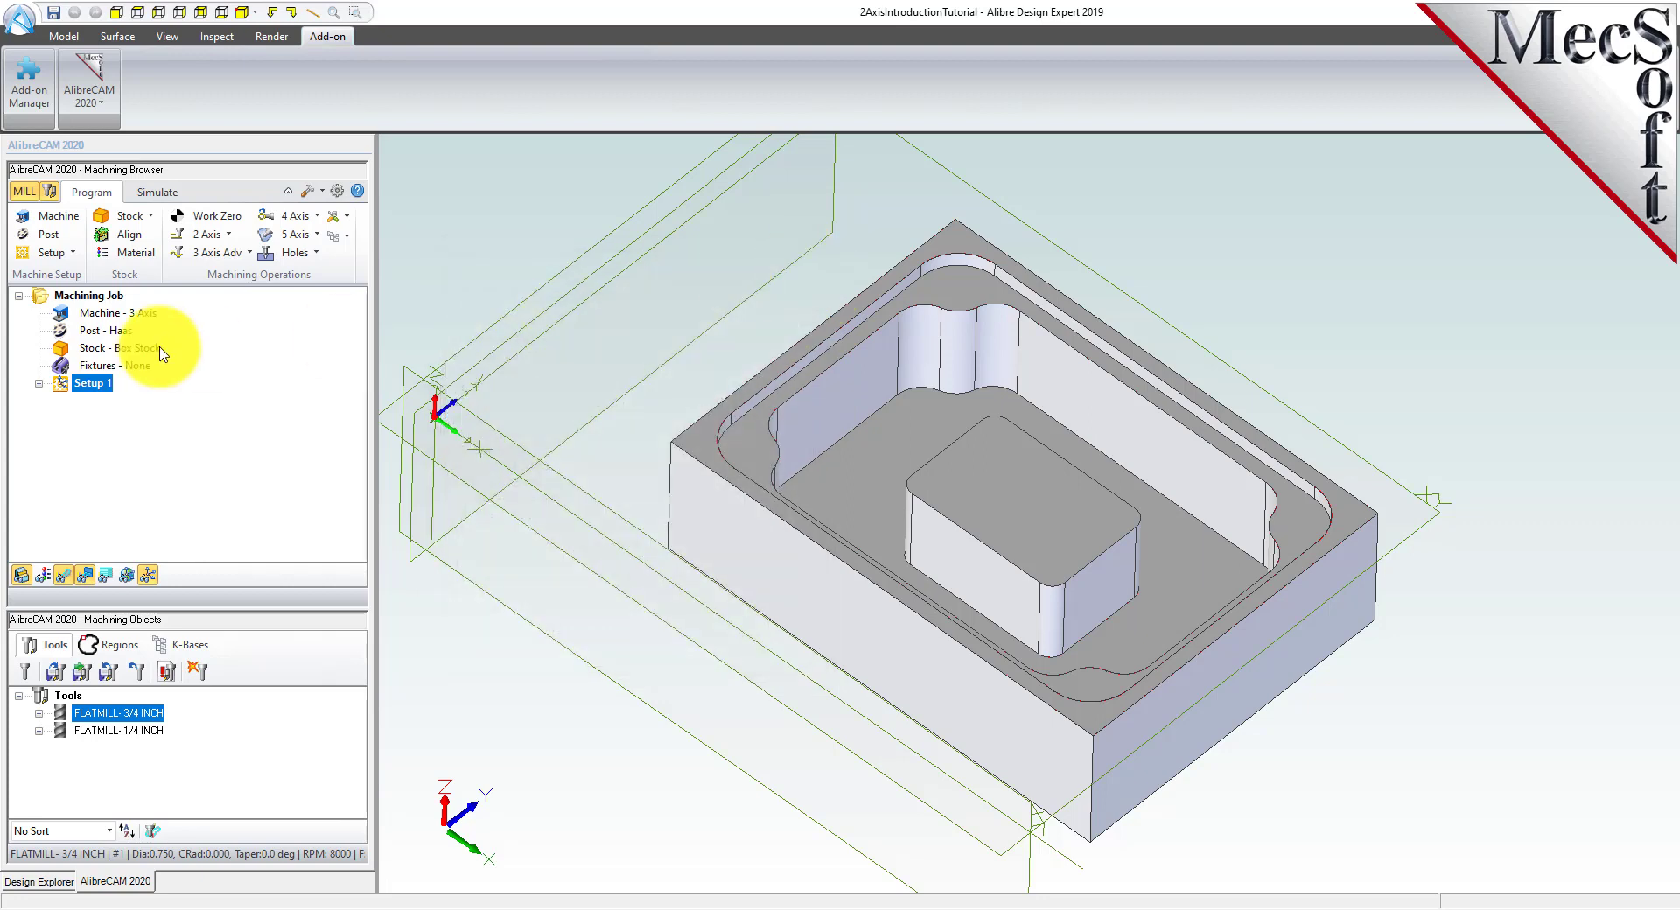
Expand Setup 1 and review the toolpaths of both pocketing operations and the profiling operation on the part.
left_click(38, 383)
left_click(84, 437)
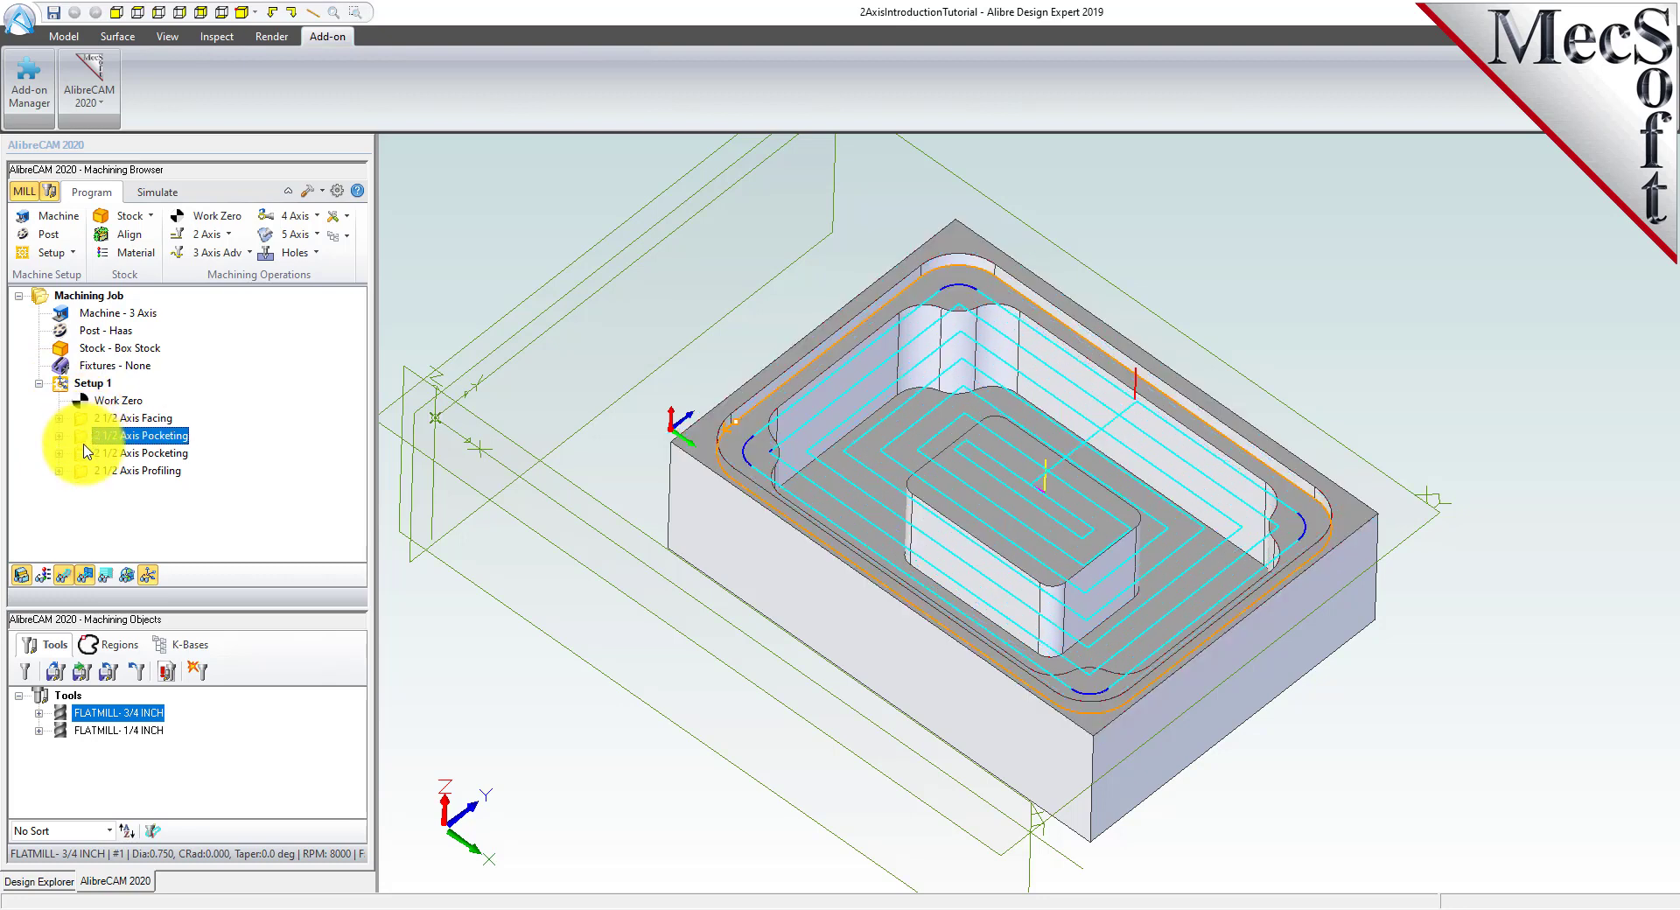
left_click(81, 453)
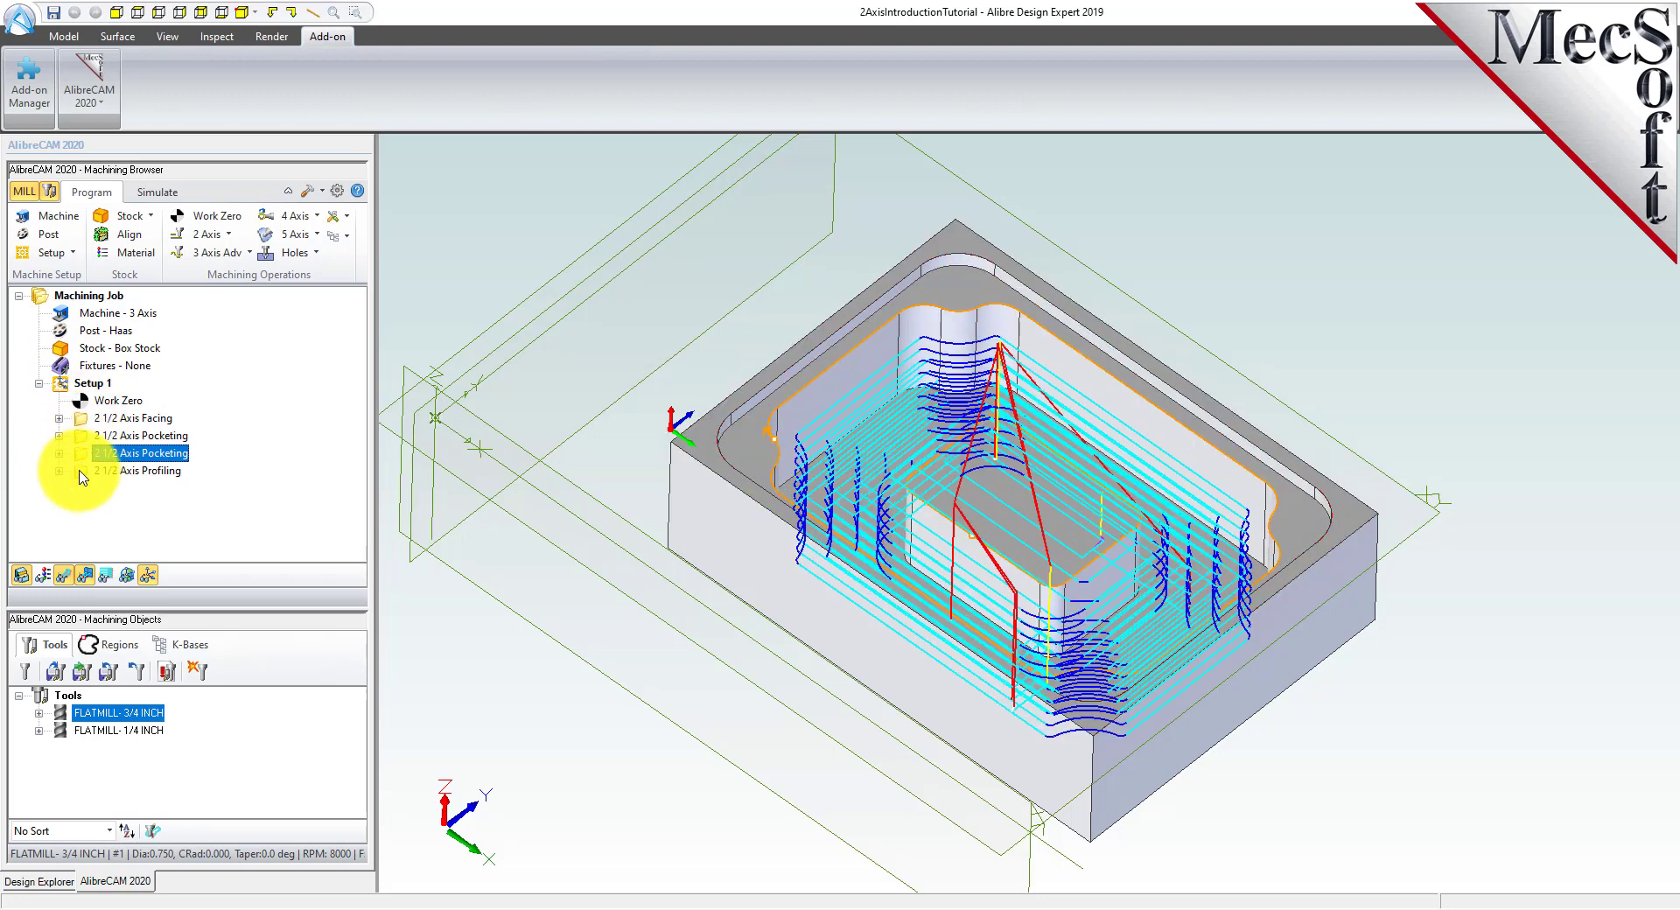
left_click(80, 471)
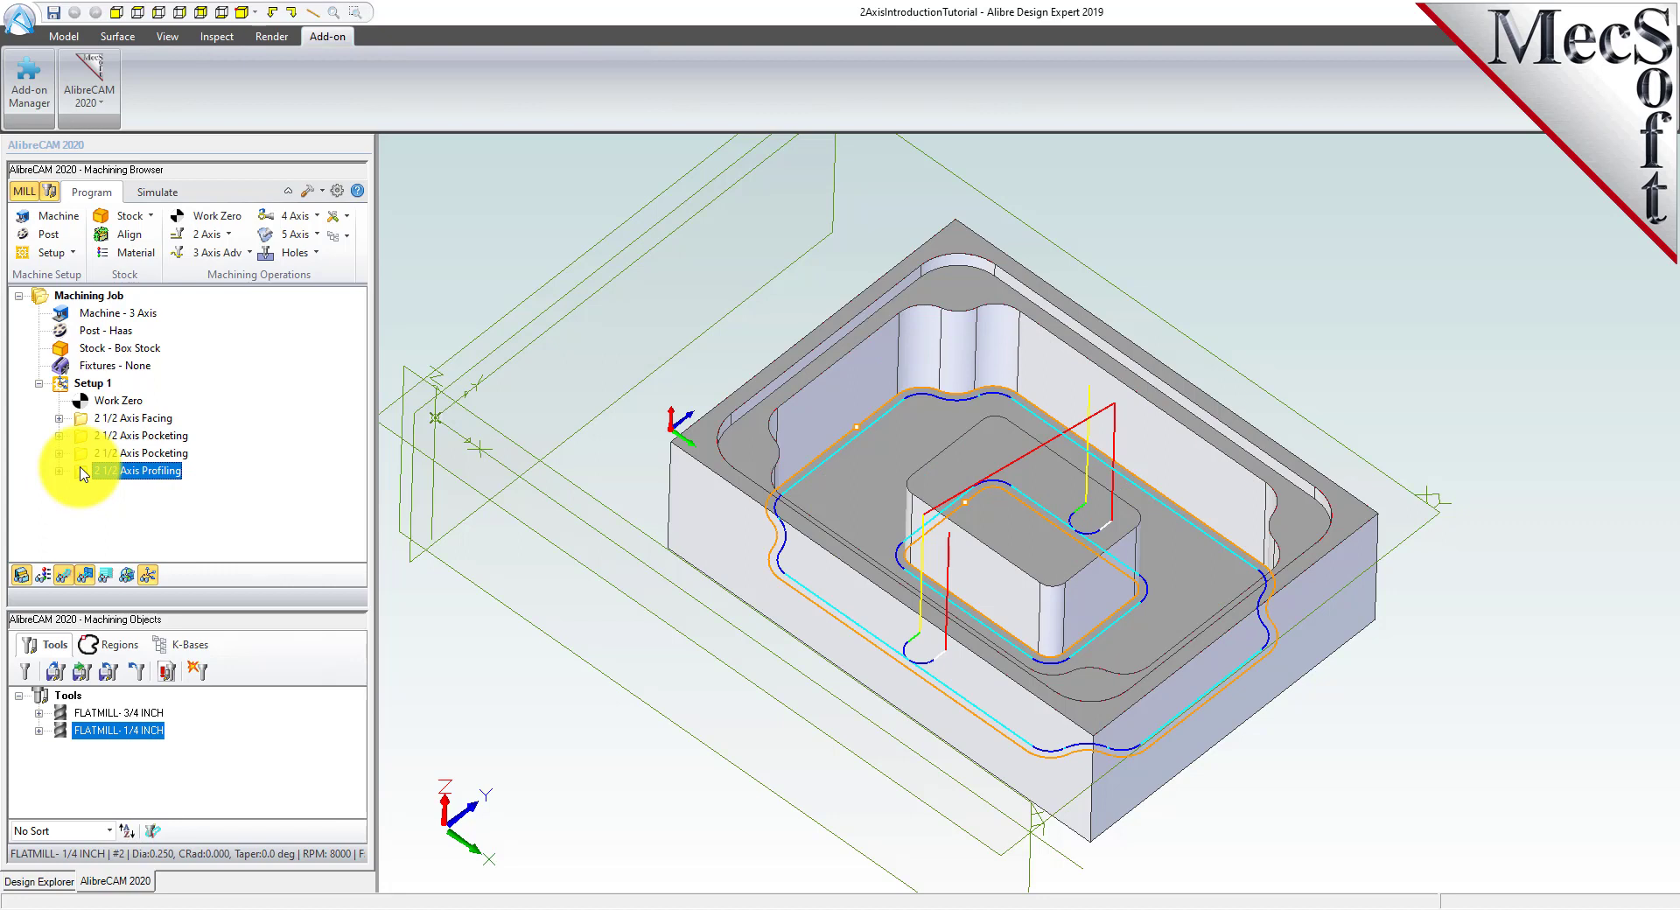